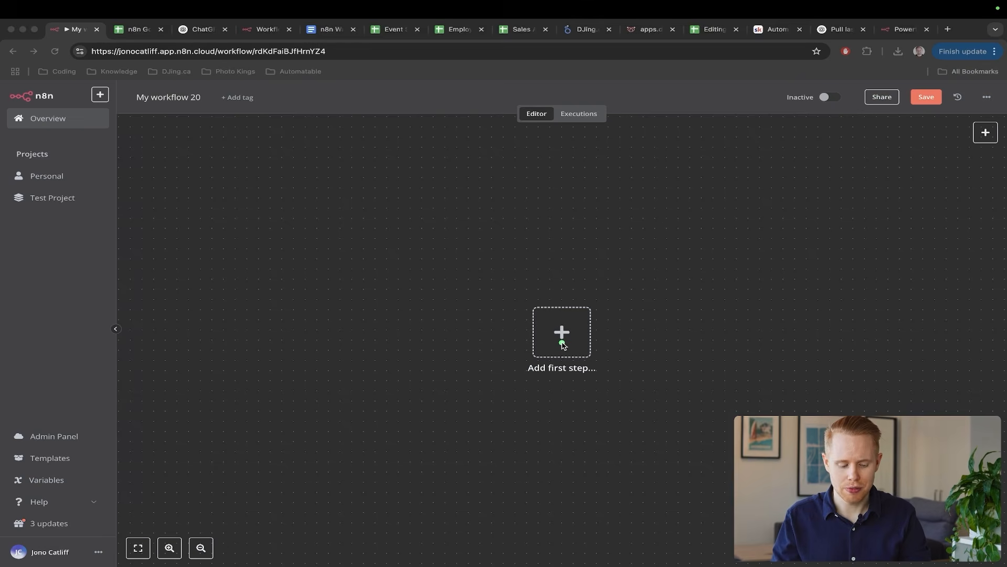
- Search the first-step trigger panel for 'sheets' and open the Google Sheets trigger options
{"action": "left_click", "coordinate": [563, 335]}
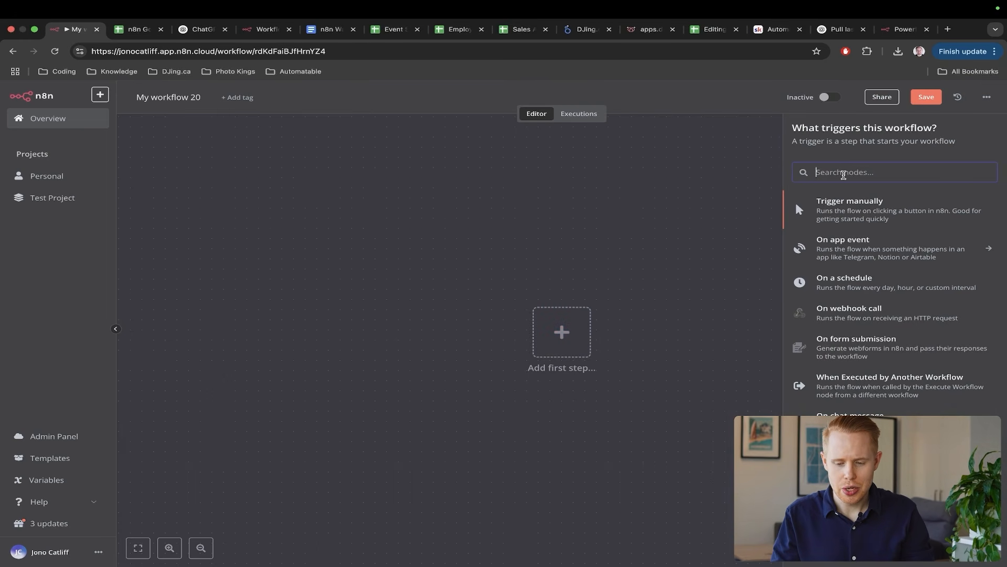
{"action": "type", "text": "sheets"}
{"action": "left_click", "coordinate": [840, 202]}
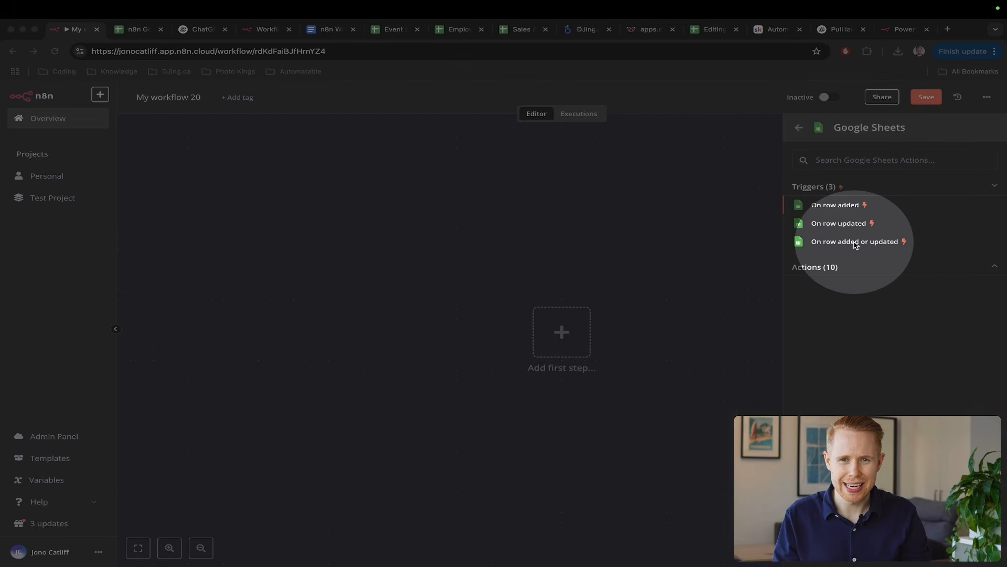
- Enter 'test' under First Name in cell A2 of the n8n Google Sheets spreadsheet
{"action": "key", "text": "ctrl+Tab"}
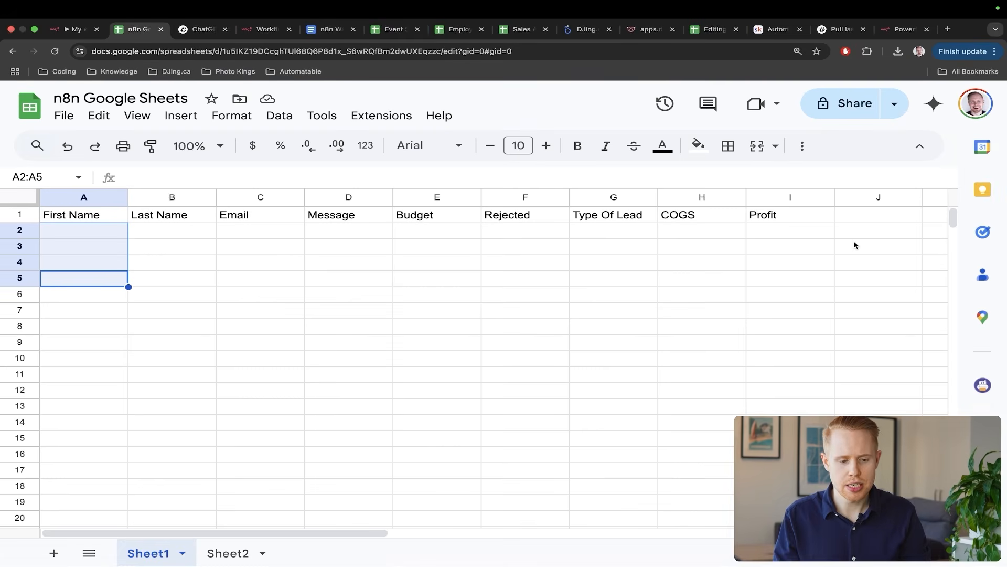
{"action": "left_click", "coordinate": [645, 269]}
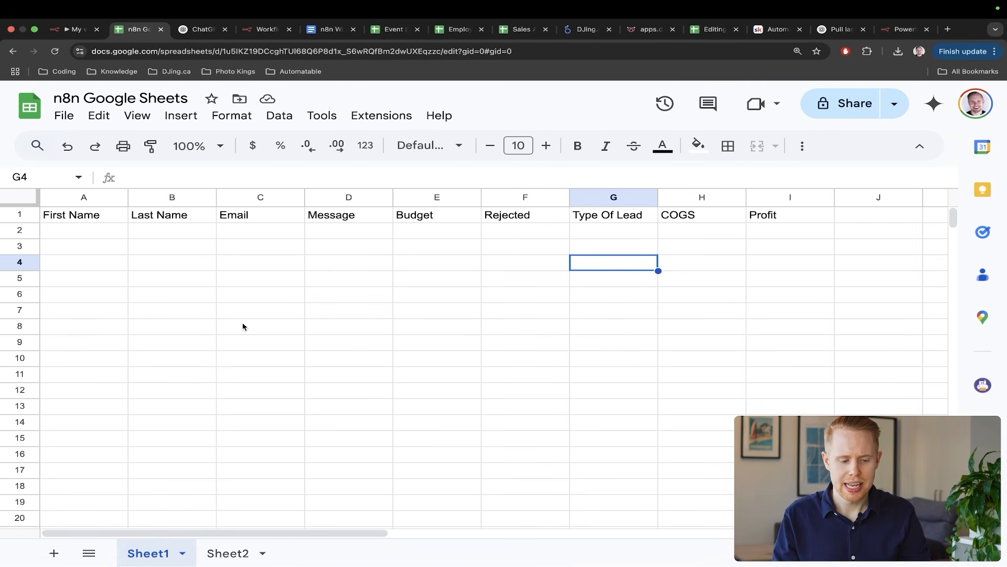
{"action": "left_click", "coordinate": [111, 231]}
{"action": "type", "text": "test"}
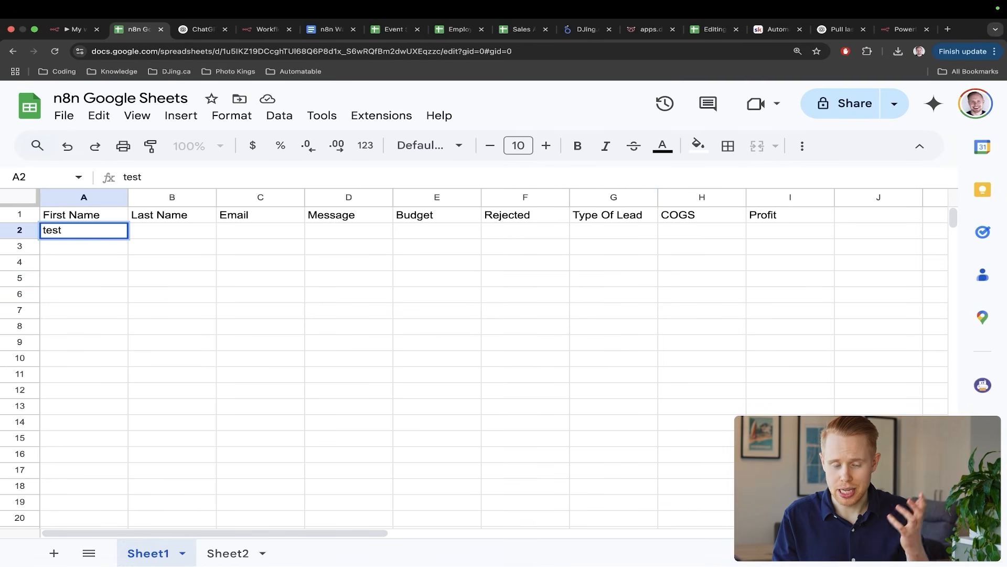
{"action": "key", "text": "Return"}
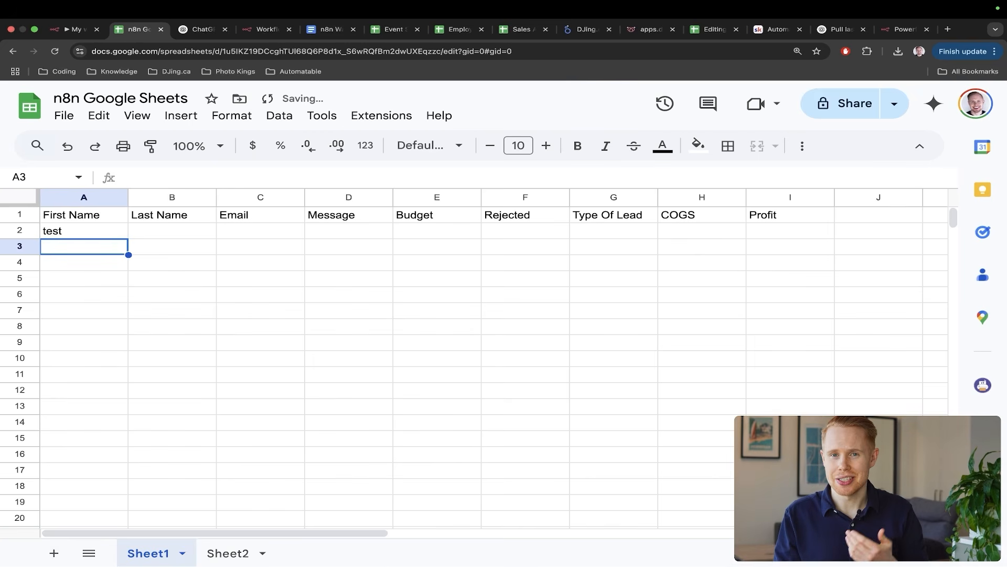
- Put 'sdfdsa' under Last Name in cell B2, then return to the n8n workflow
{"action": "key", "text": "Up"}
{"action": "key", "text": "Right"}
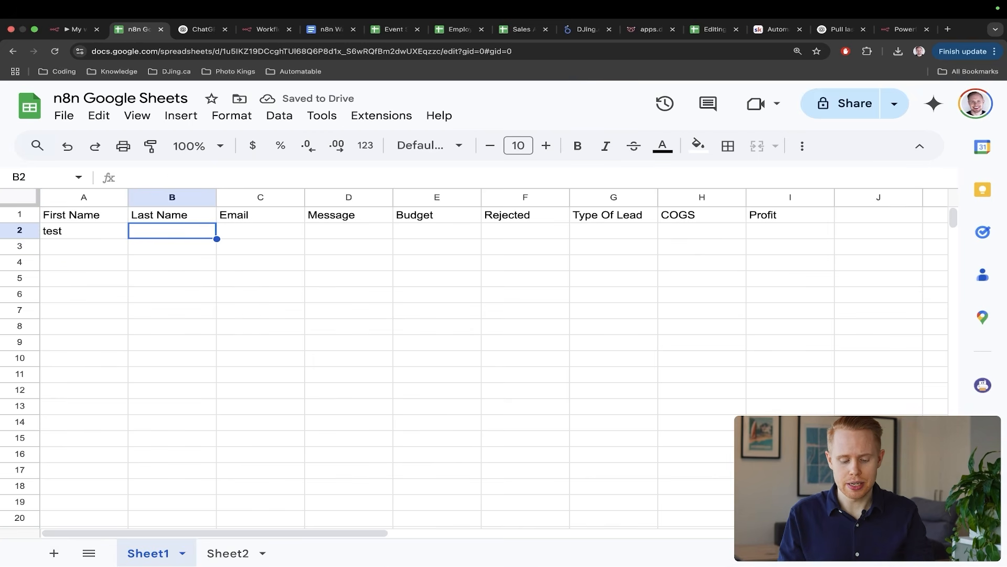
{"action": "type", "text": "sdfdsaf"}
{"action": "key", "text": "Return"}
{"action": "key", "text": "Up"}
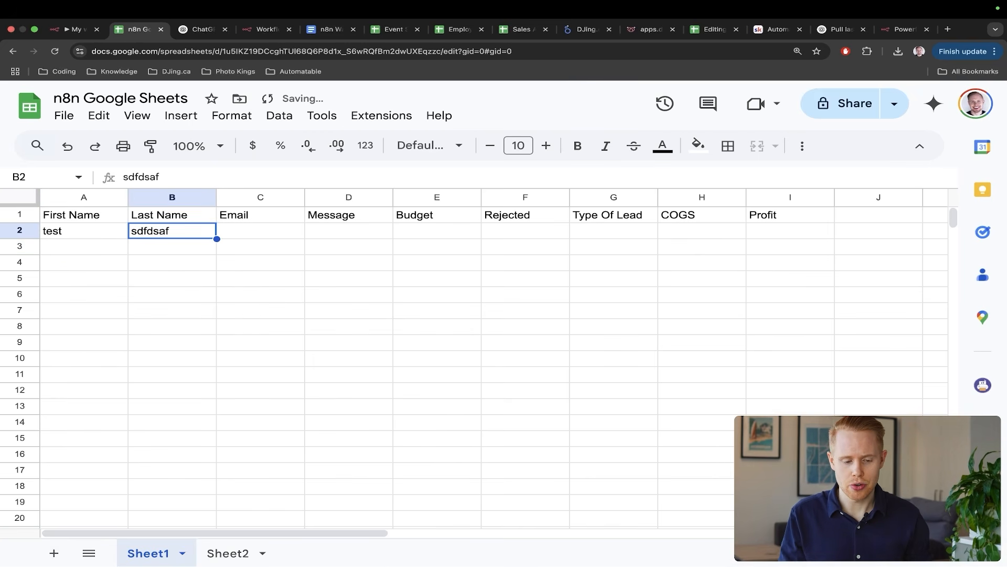
{"action": "key", "text": "Return"}
{"action": "key", "text": "Return"}
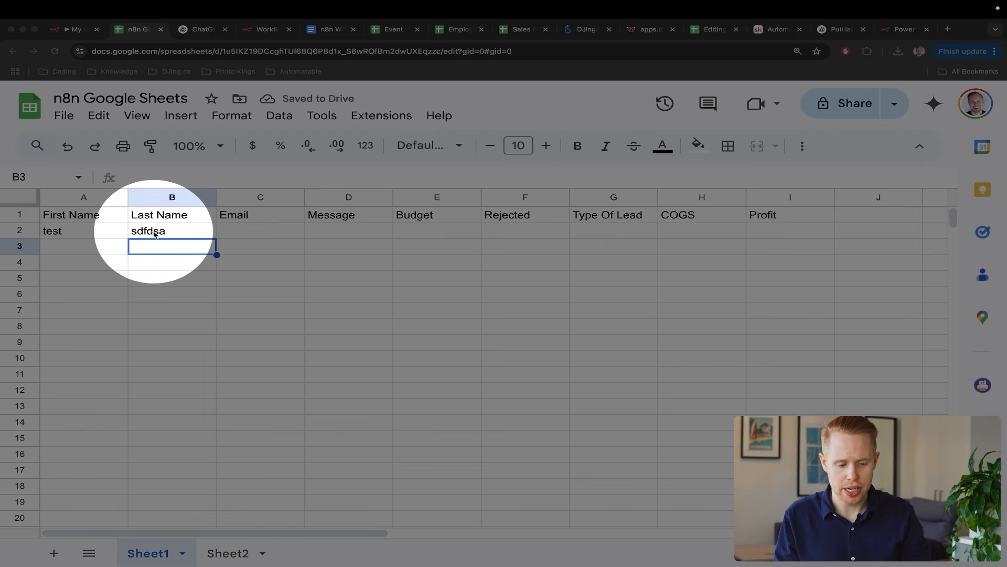
{"action": "key", "text": "Escape"}
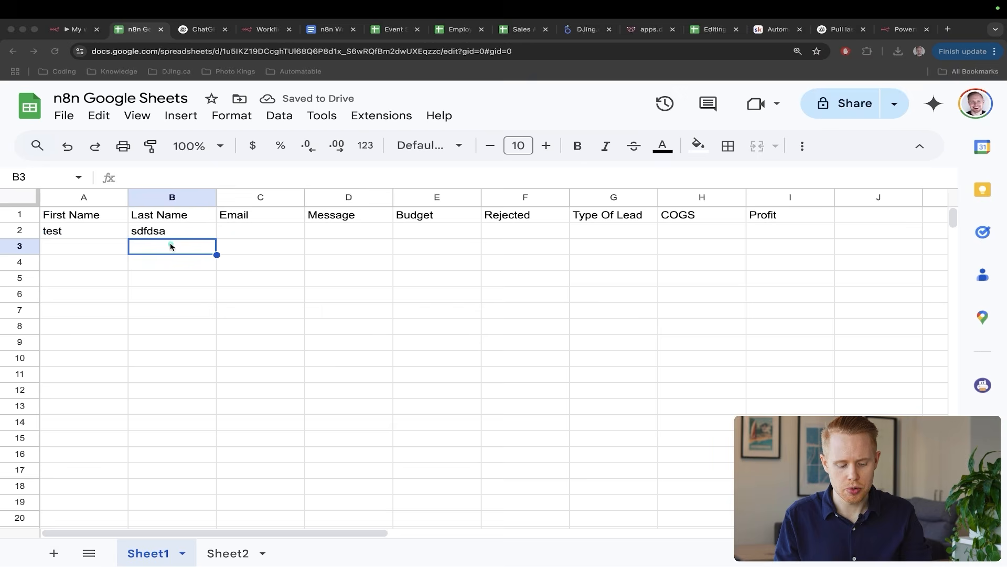
{"action": "key", "text": "ctrl+shift+Tab"}
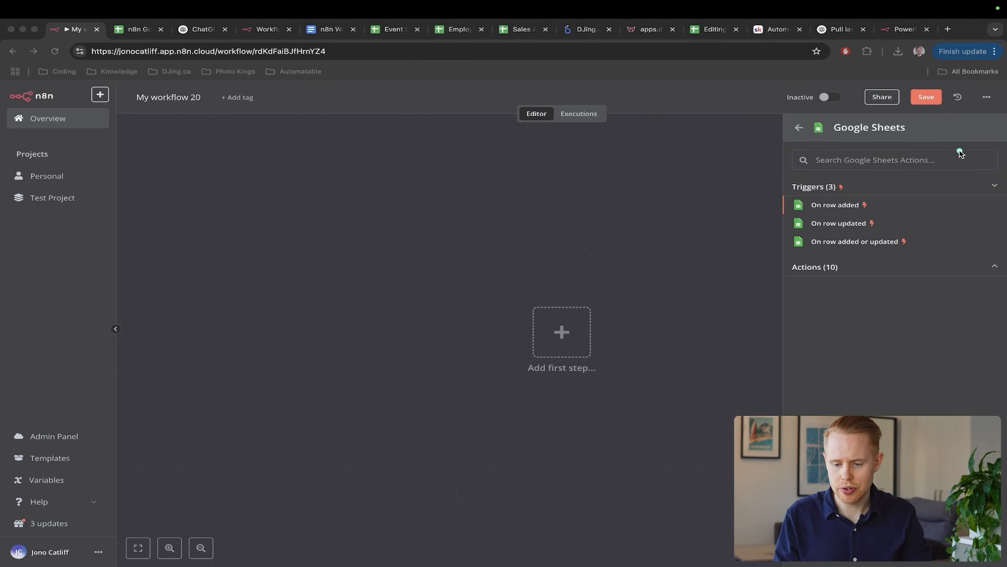
- Draw arrows at the On row added, On row updated and On row added or updated triggers
{"action": "left_click_drag", "start_coordinate": [956, 142], "coordinate": [874, 201]}
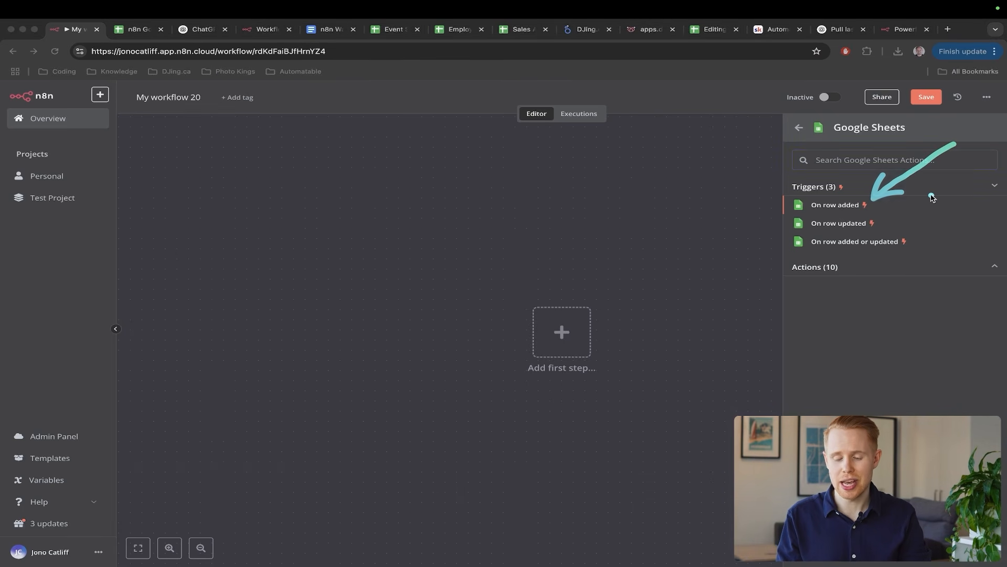
{"action": "mouse_move", "coordinate": [944, 195]}
{"action": "left_mouse_down"}
{"action": "mouse_move", "coordinate": [908, 199]}
{"action": "mouse_move", "coordinate": [893, 217]}
{"action": "left_mouse_up"}
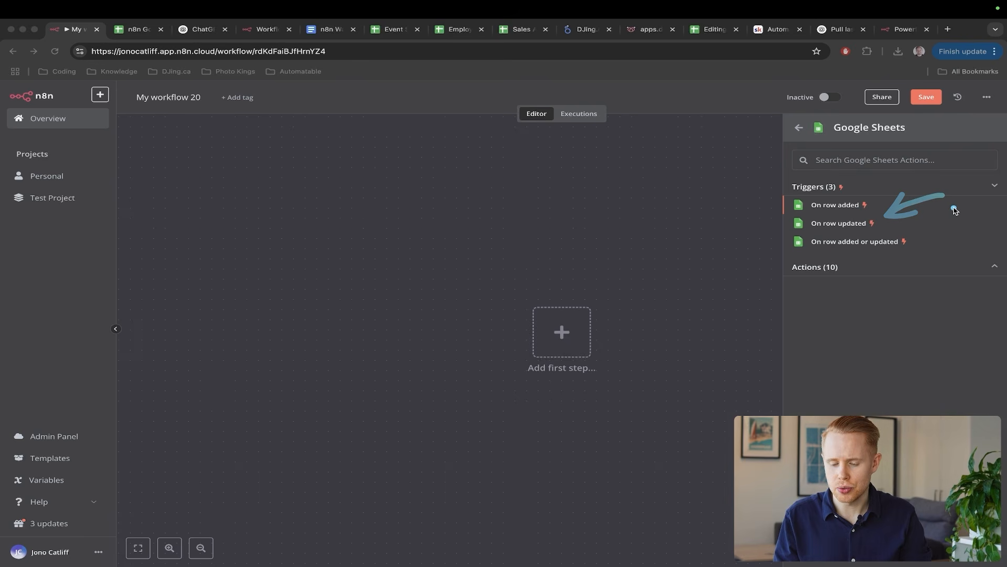
{"action": "left_click_drag", "start_coordinate": [954, 207], "coordinate": [919, 236]}
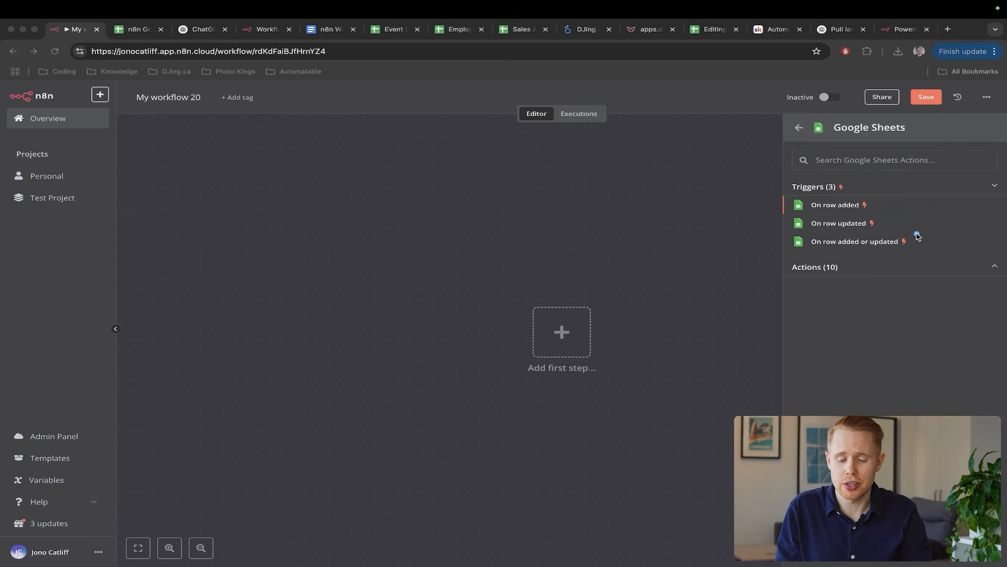
{"action": "key", "text": "Escape"}
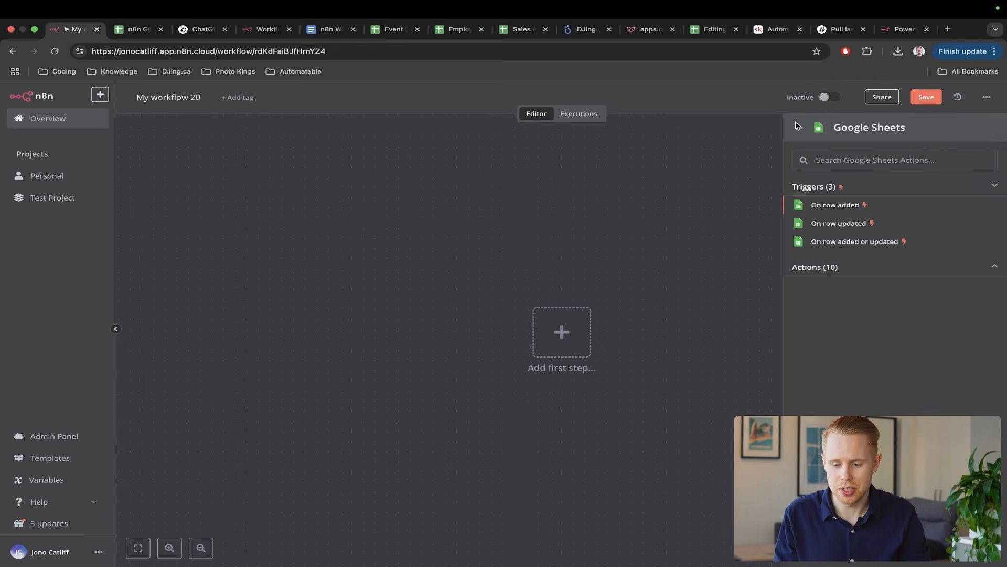
- Clear the search and find Google Sheets under the On app event triggers
{"action": "left_click", "coordinate": [797, 126]}
{"action": "left_click", "coordinate": [987, 173]}
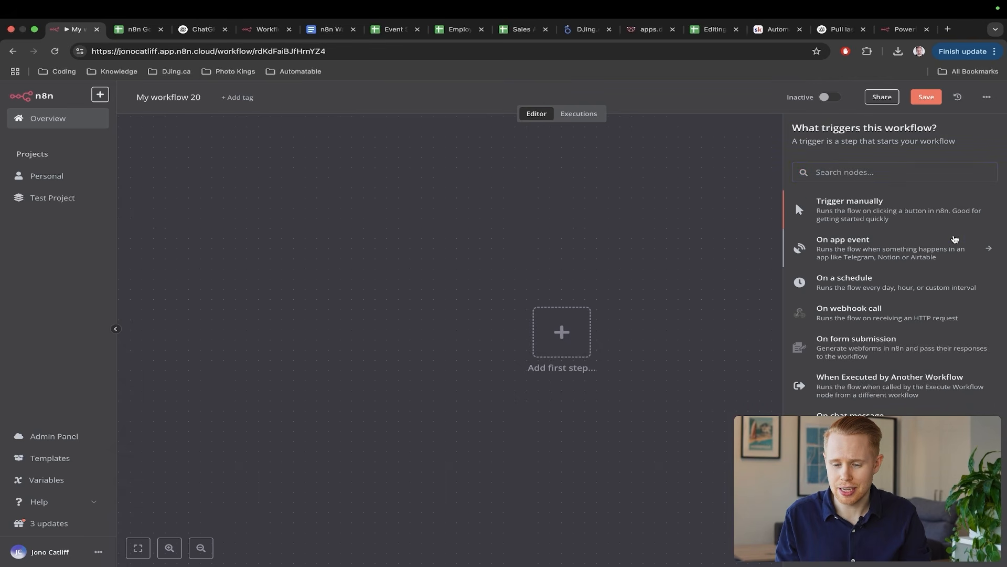
{"action": "left_click", "coordinate": [872, 254]}
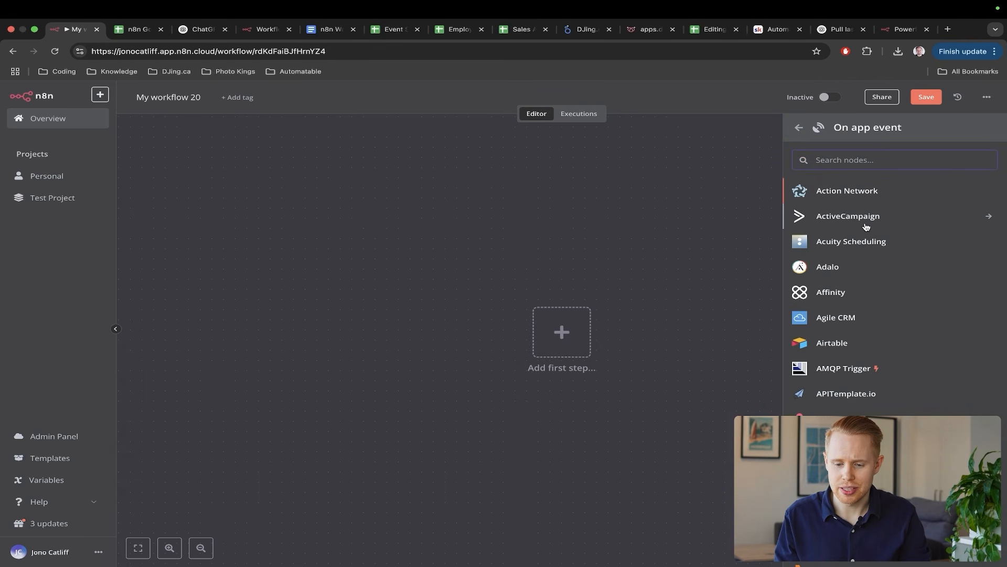
{"action": "scroll", "coordinate": [894, 249], "scroll_direction": "down", "scroll_amount": 2}
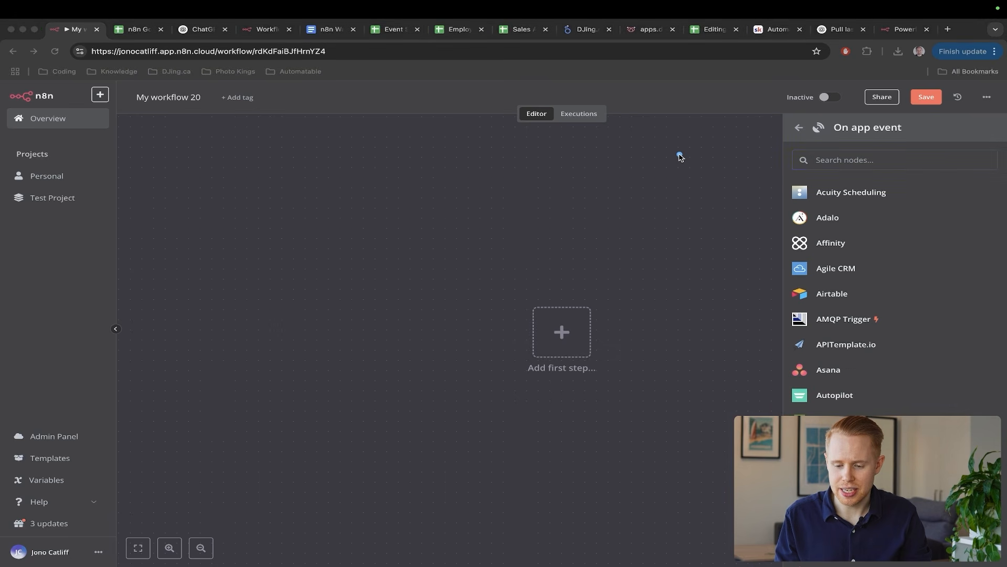
{"action": "scroll", "coordinate": [915, 256], "scroll_direction": "down", "scroll_amount": 5}
{"action": "scroll", "coordinate": [914, 256], "scroll_direction": "down", "scroll_amount": 20}
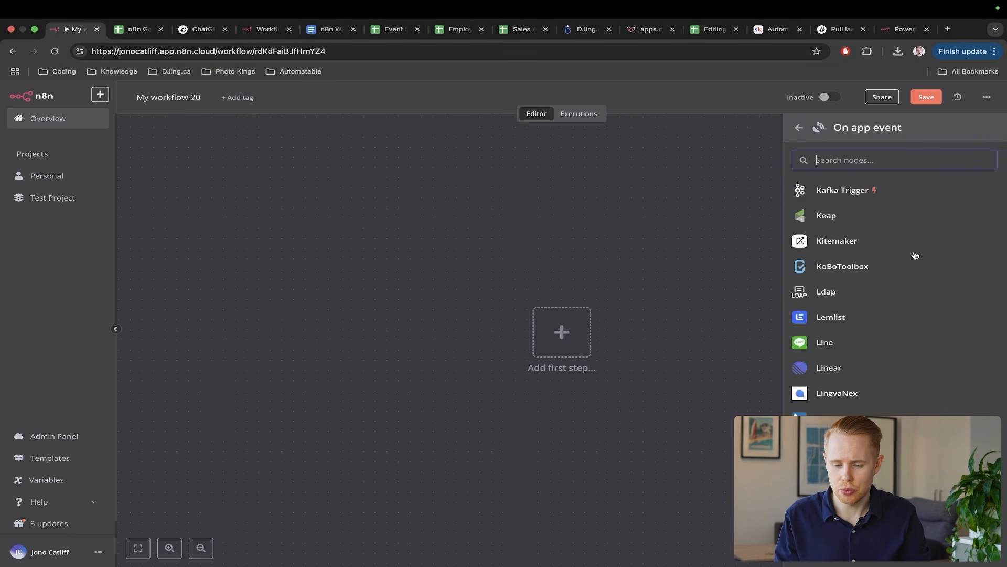
{"action": "type", "text": "sheets"}
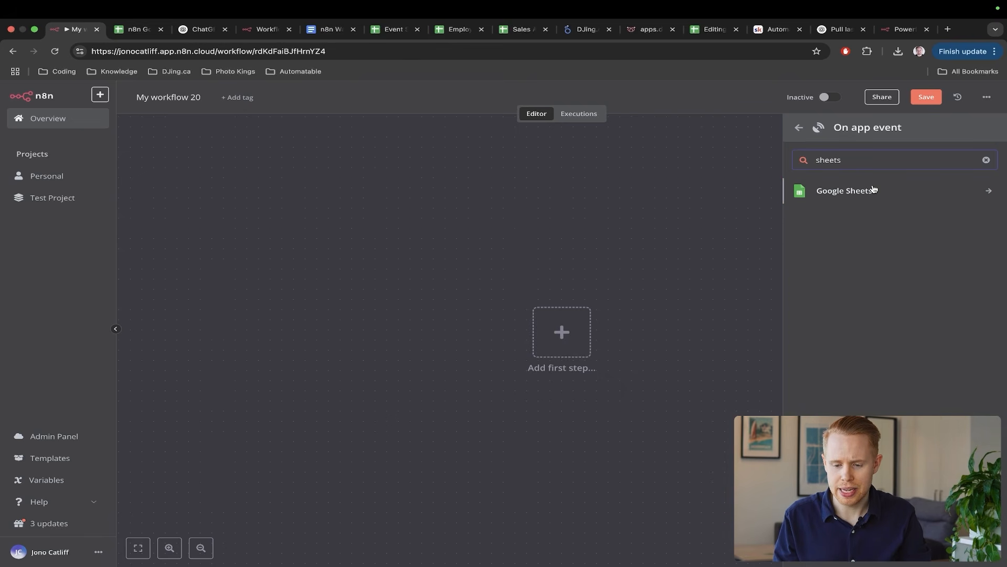
{"action": "left_click", "coordinate": [873, 189]}
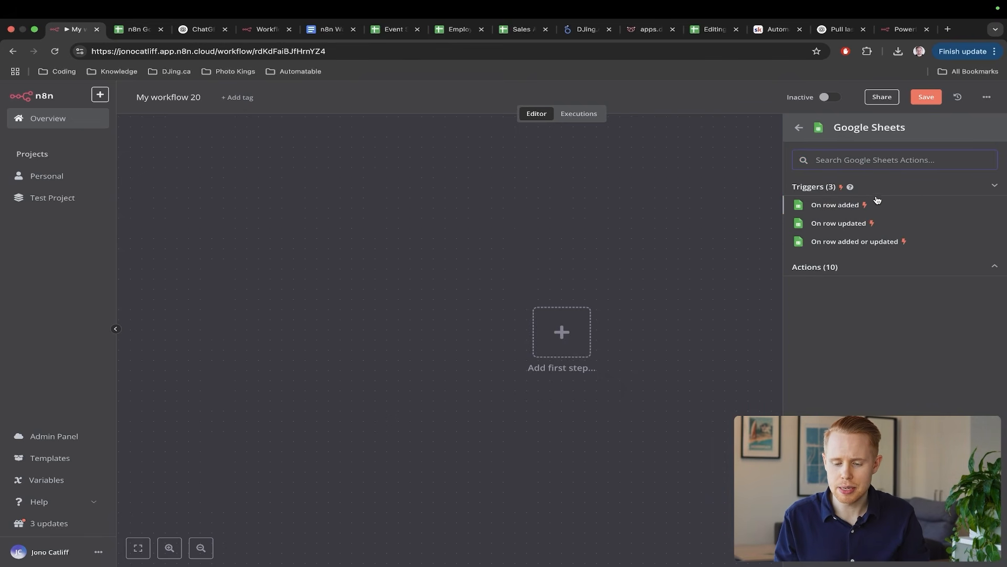
- Start the workflow with the Google Sheets On row added trigger
{"action": "key", "text": "ctrl+a"}
{"action": "left_click_drag", "start_coordinate": [924, 150], "coordinate": [865, 197]}
{"action": "key", "text": "ctrl+a"}
{"action": "left_click", "coordinate": [850, 204]}
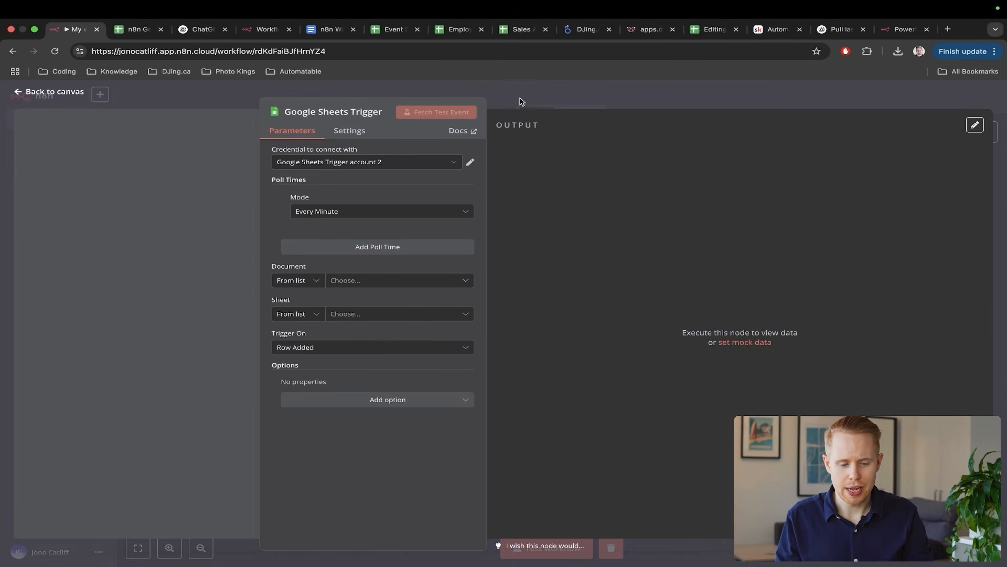
- Point out the trigger node's settings and glance at the n8n Google Sheets spreadsheet
{"action": "key", "text": "ctrl+a"}
{"action": "mouse_move", "coordinate": [540, 77]}
{"action": "left_mouse_down"}
{"action": "mouse_move", "coordinate": [382, 118]}
{"action": "mouse_move", "coordinate": [350, 145]}
{"action": "left_mouse_up"}
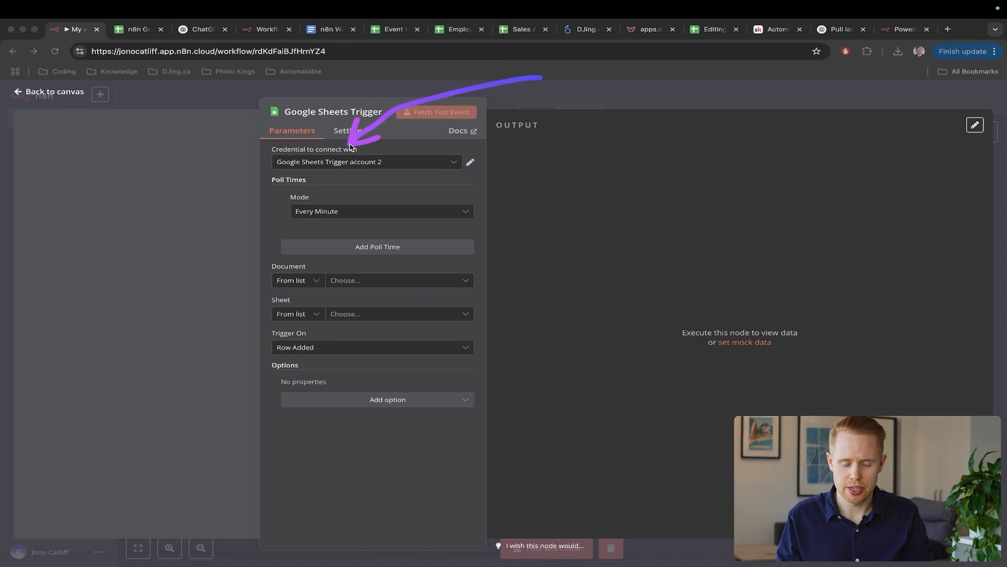
{"action": "key", "text": "ctrl+a"}
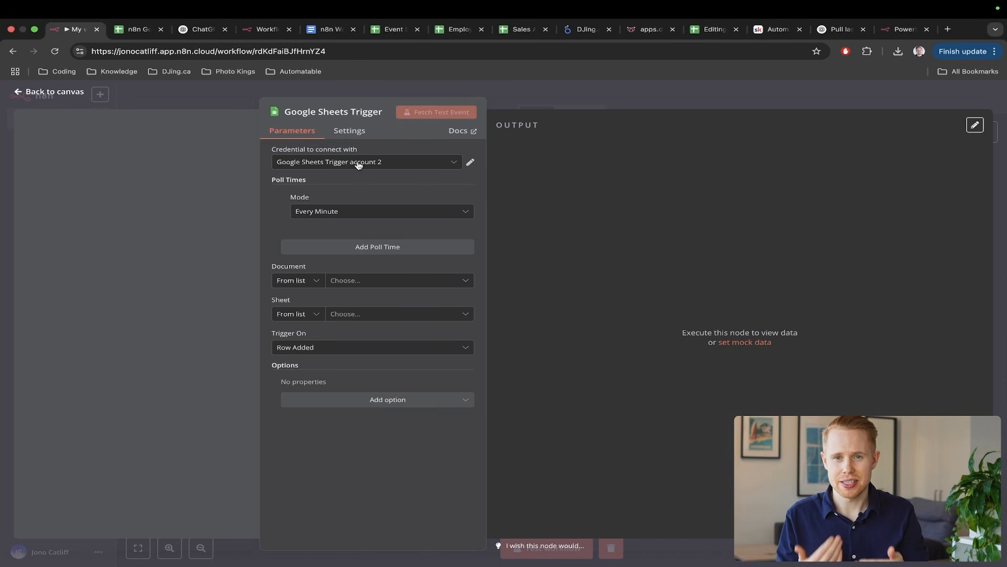
{"action": "key", "text": "ctrl+Tab"}
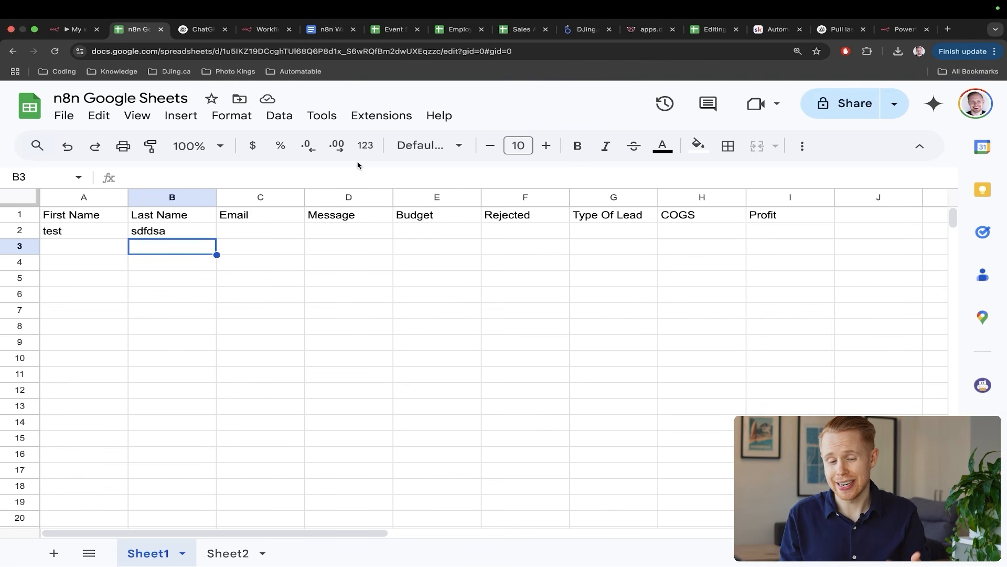
{"action": "key", "text": "ctrl+shift+Tab"}
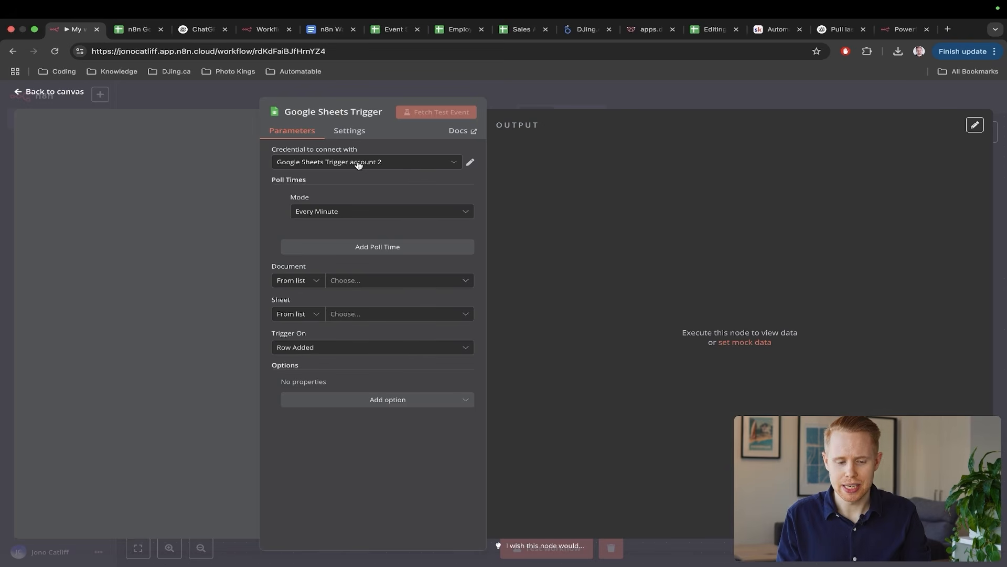
- Begin a new Google Sheets credential, then close the setup without connecting an account
{"action": "left_click", "coordinate": [365, 162]}
{"action": "left_click", "coordinate": [355, 213]}
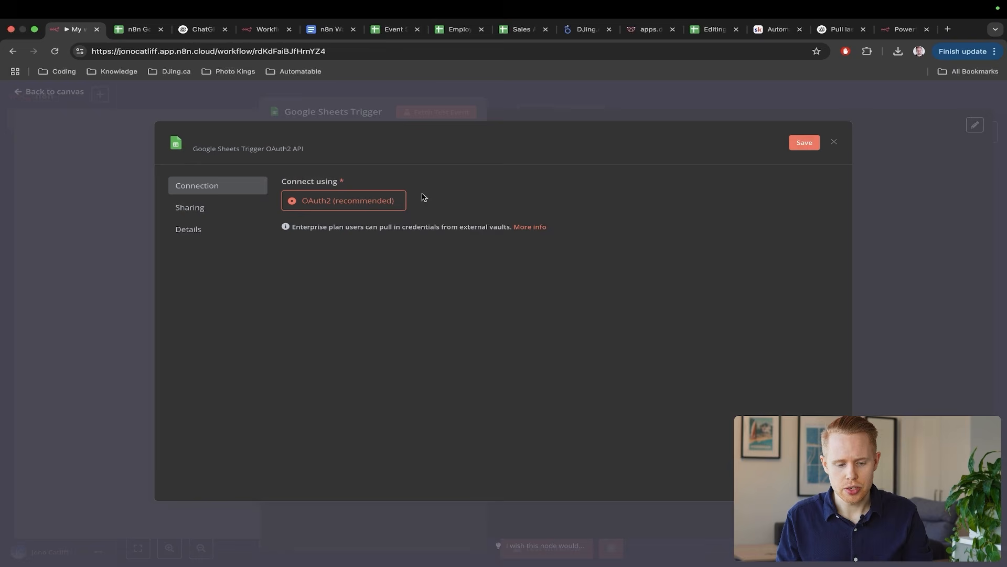
{"action": "left_click_drag", "start_coordinate": [564, 134], "coordinate": [384, 221]}
{"action": "key", "text": "Escape"}
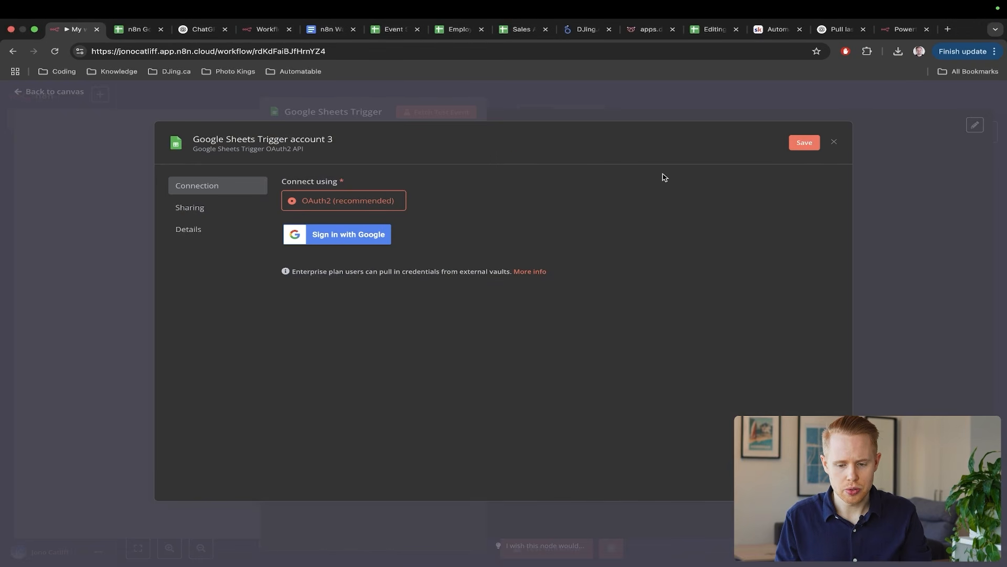
{"action": "key", "text": "Escape"}
{"action": "left_click", "coordinate": [536, 348]}
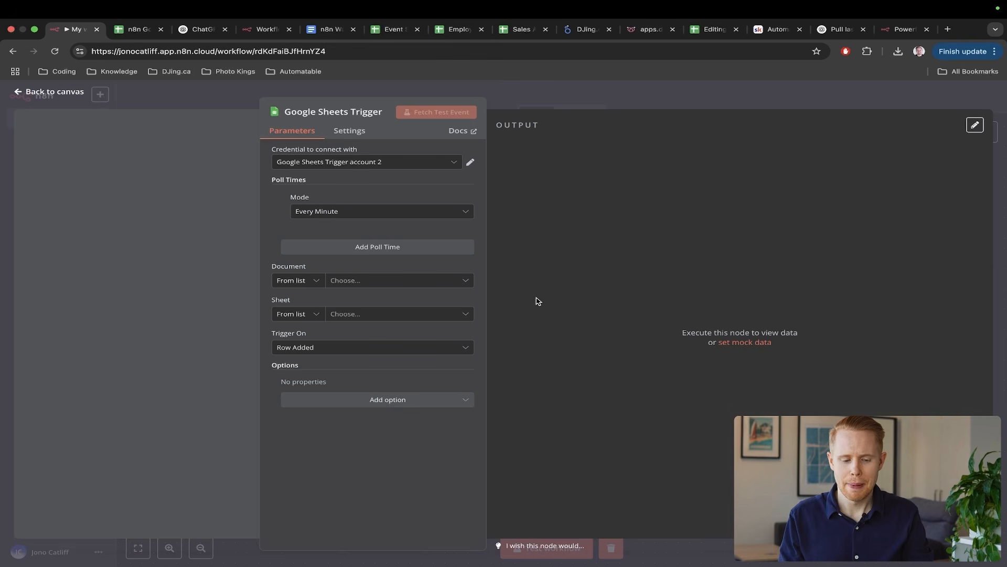
- Mark the Document field and open its list of spreadsheets
{"action": "left_click_drag", "start_coordinate": [516, 197], "coordinate": [393, 275]}
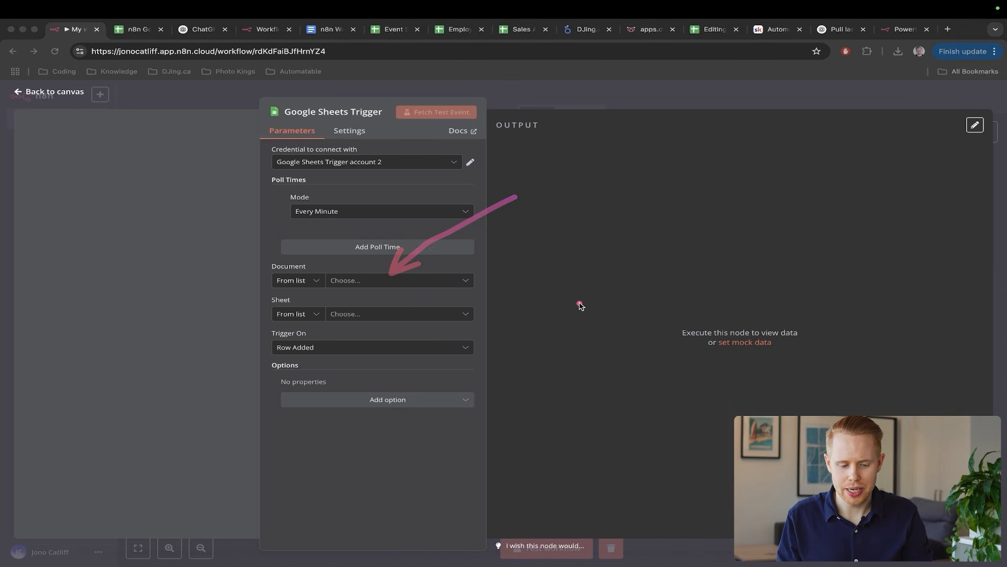
{"action": "left_click_drag", "start_coordinate": [582, 297], "coordinate": [451, 315]}
{"action": "key", "text": "Escape"}
{"action": "left_click", "coordinate": [335, 282]}
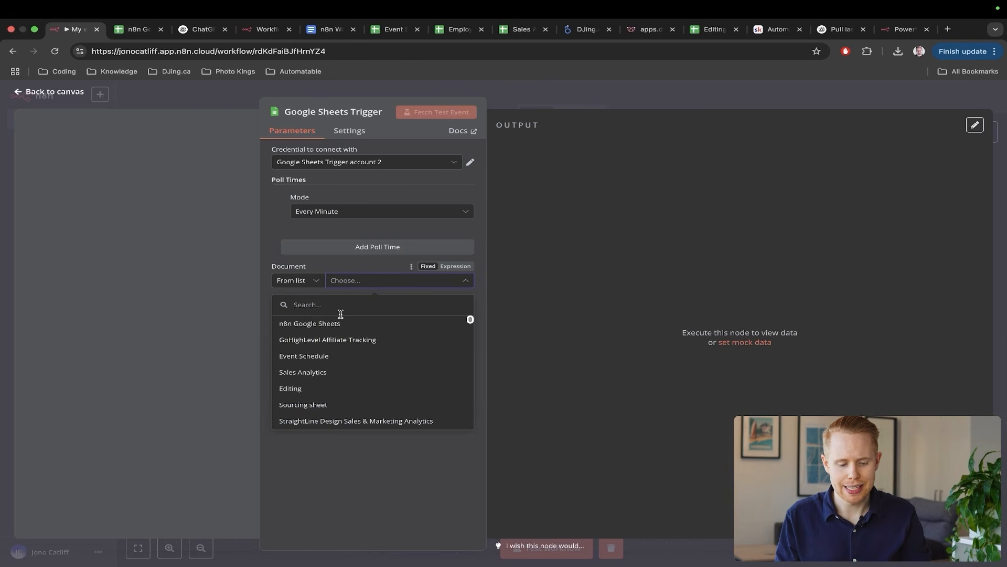
- Search 'n8n google', pick n8n Google Sheets as the Document, and view that spreadsheet
{"action": "type", "text": "n8n google"}
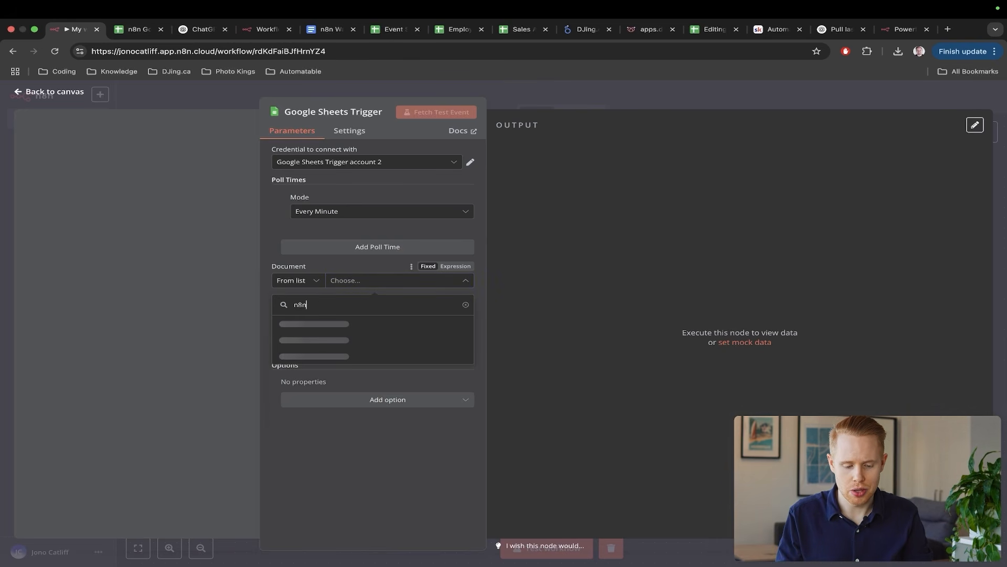
{"action": "left_click", "coordinate": [324, 326]}
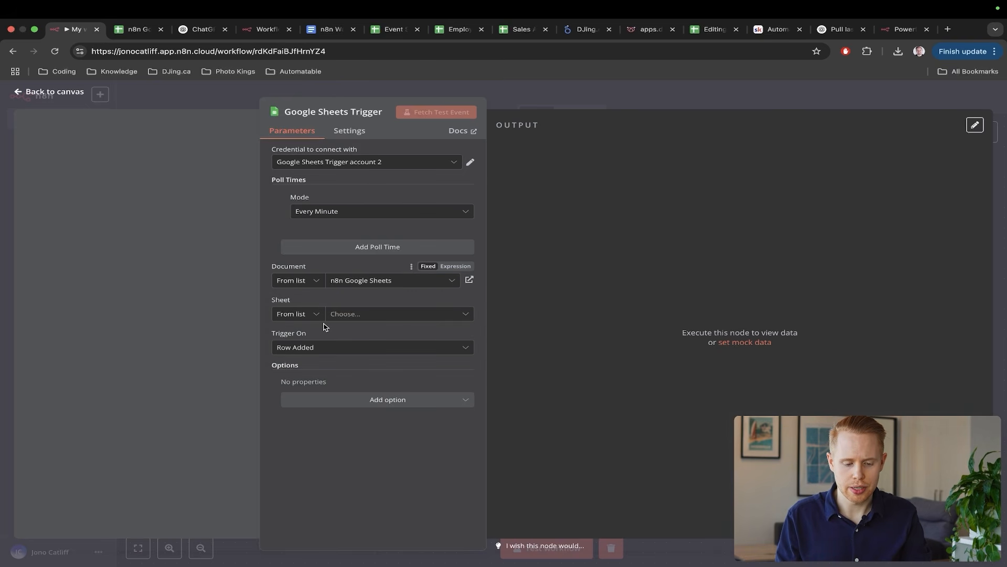
{"action": "key", "text": "super+2"}
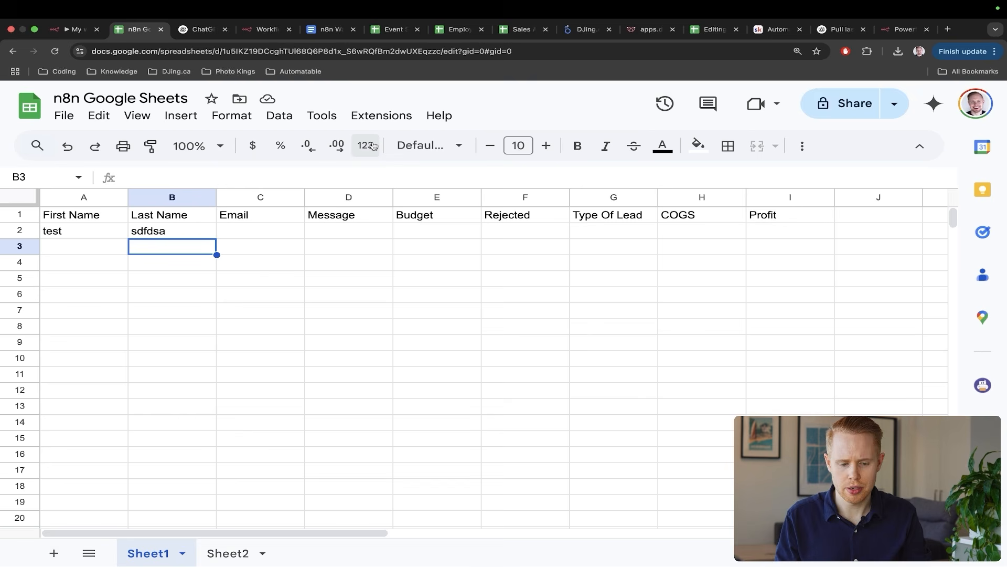
- Annotate the spreadsheet's column headers with arrows
{"action": "key", "text": "ctrl+a"}
{"action": "left_click_drag", "start_coordinate": [190, 127], "coordinate": [107, 174]}
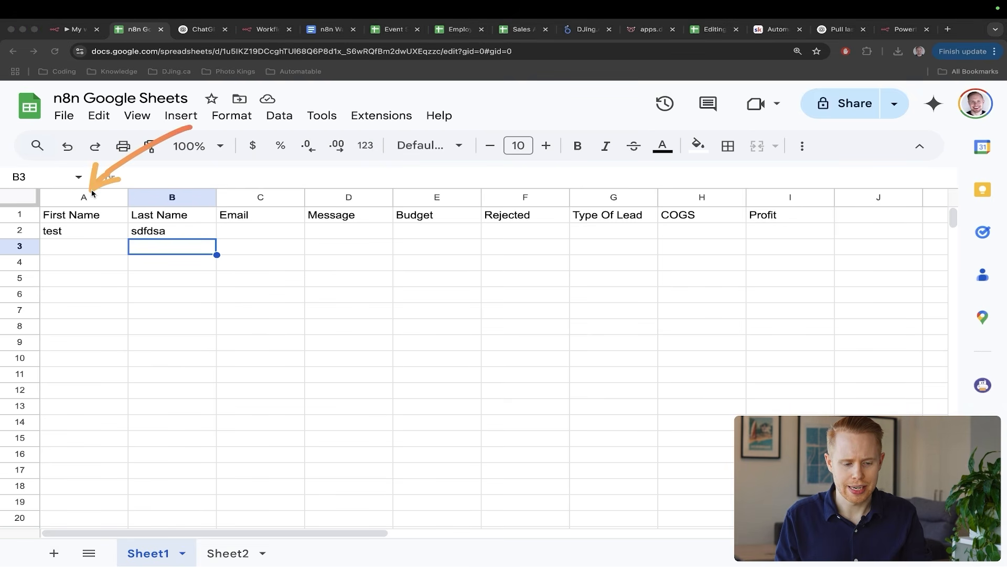
{"action": "left_click_drag", "start_coordinate": [217, 155], "coordinate": [188, 178]}
{"action": "left_click_drag", "start_coordinate": [330, 161], "coordinate": [278, 184]}
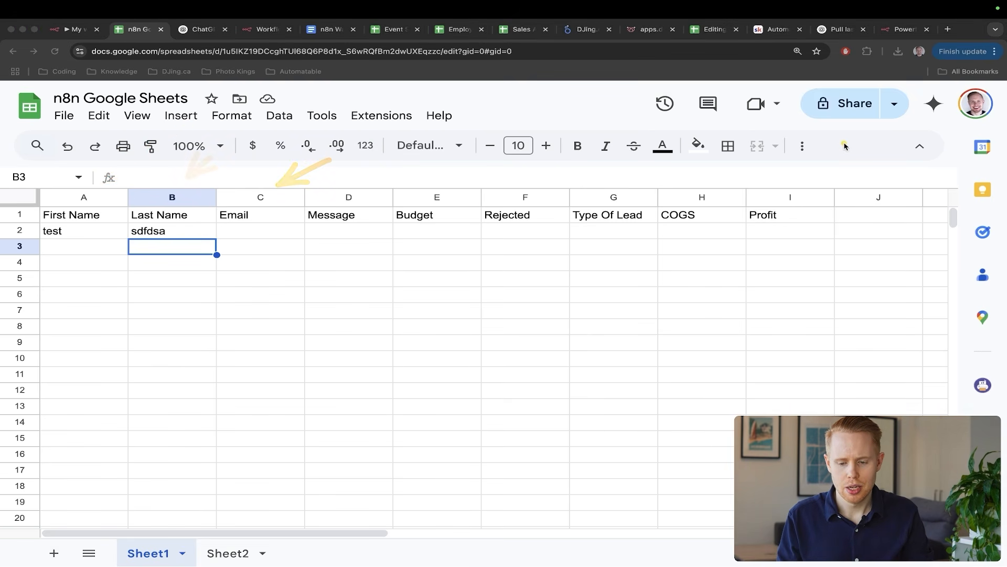
{"action": "key", "text": "ctrl+s"}
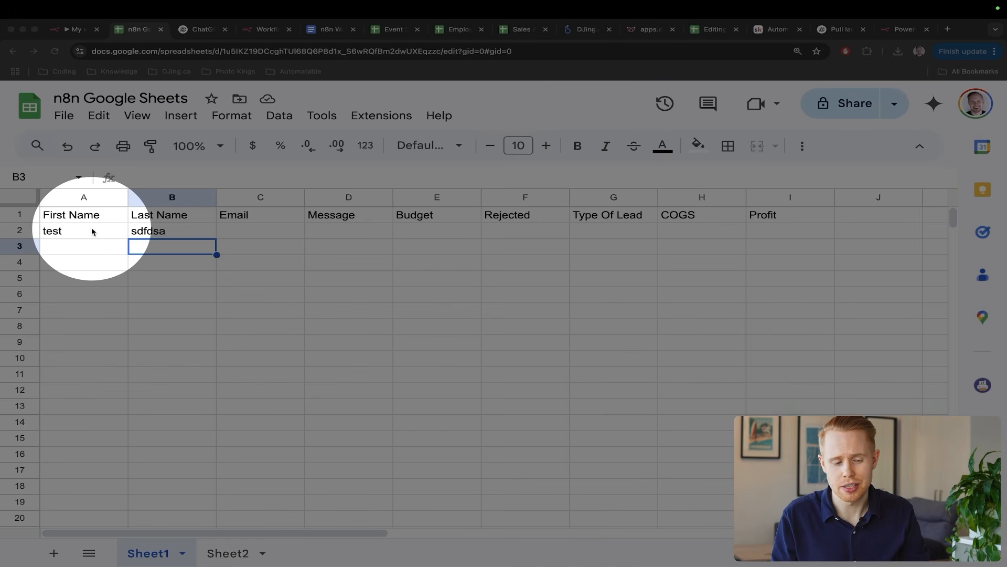
{"action": "key", "text": "Escape"}
- Set the trigger's Sheet to Sheet1
{"action": "key", "text": "ctrl+shift+Tab"}
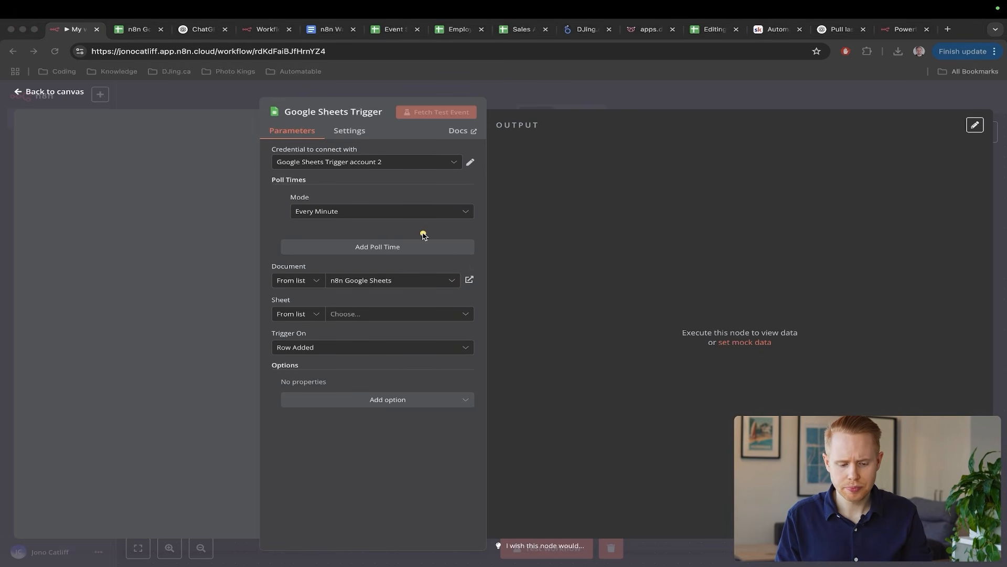
{"action": "left_click", "coordinate": [355, 314]}
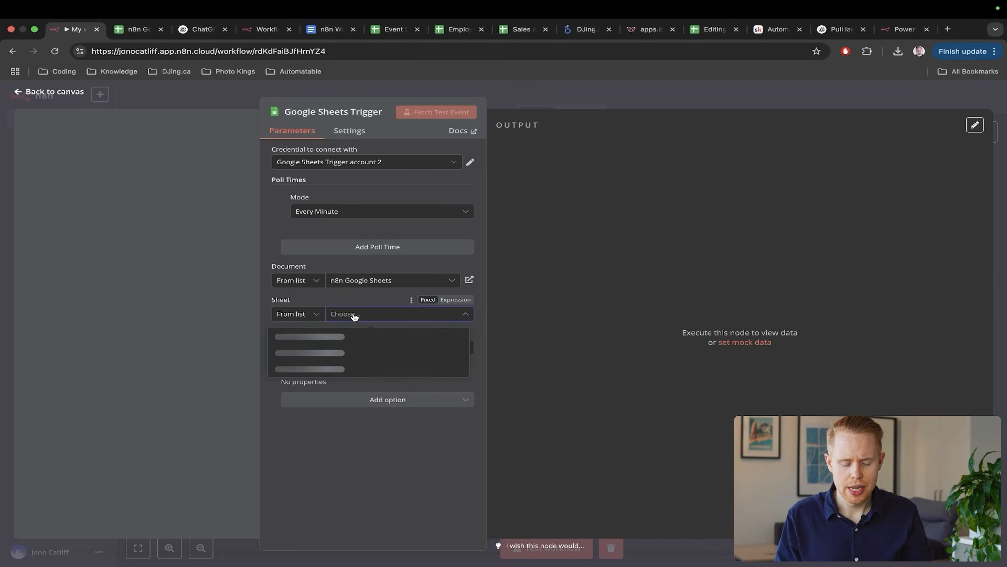
{"action": "left_click", "coordinate": [337, 335]}
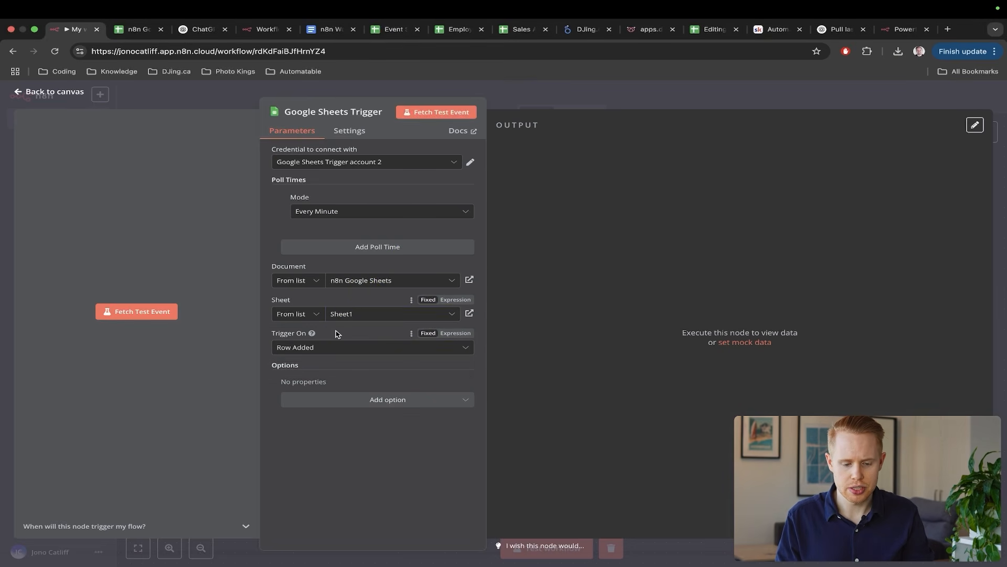
- Go back to the spreadsheet and mark up its rows with an arrow
{"action": "key", "text": "ctrl+Tab"}
{"action": "key", "text": "ctrl+a"}
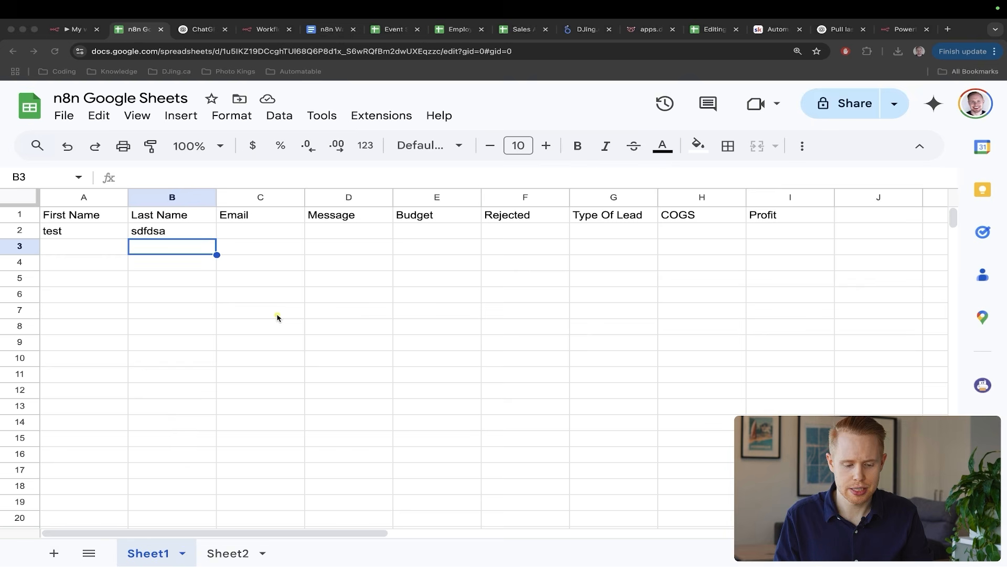
{"action": "mouse_move", "coordinate": [277, 316]}
{"action": "left_mouse_down"}
{"action": "mouse_move", "coordinate": [164, 447]}
{"action": "mouse_move", "coordinate": [149, 530]}
{"action": "left_mouse_up"}
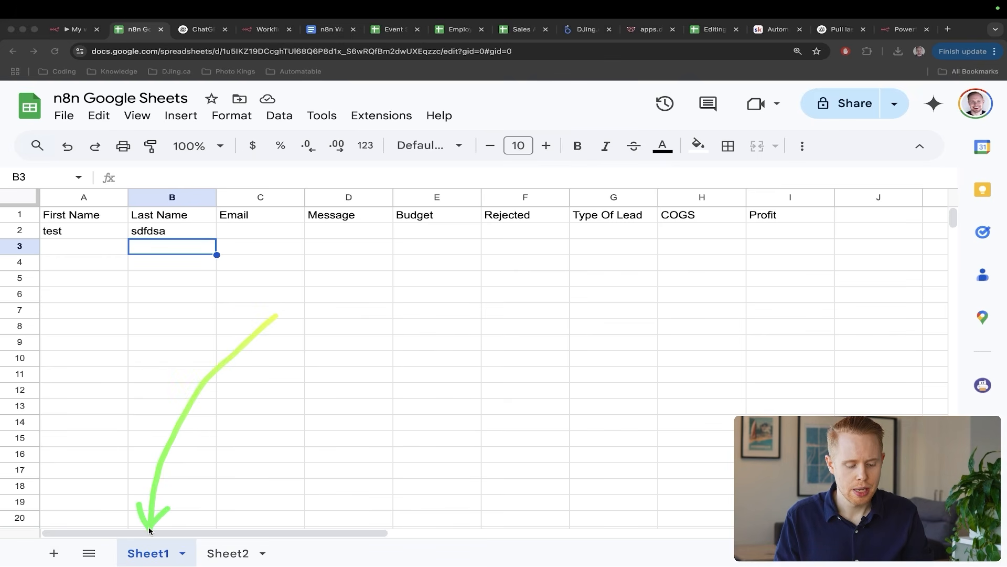
{"action": "key", "text": "ctrl+s"}
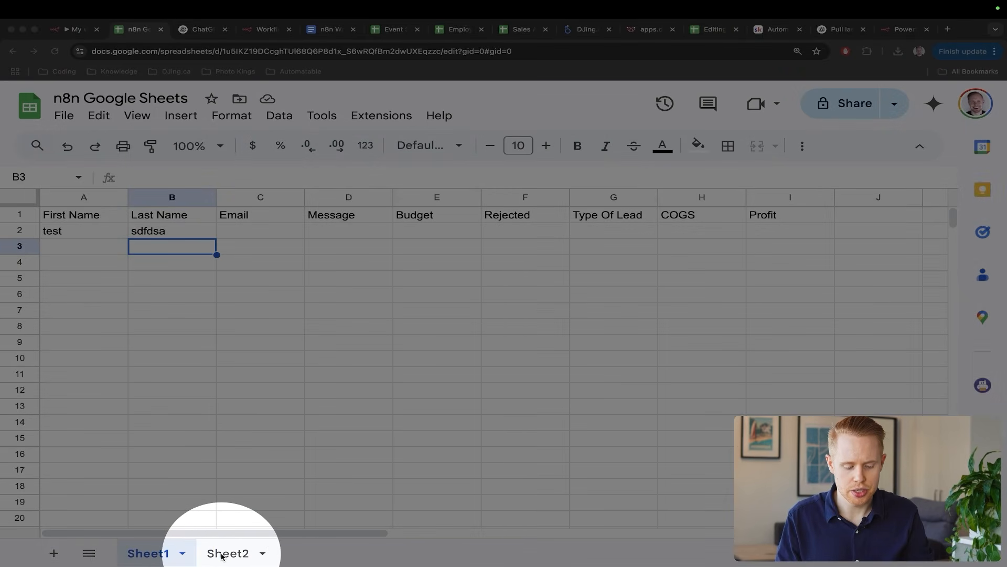
- Return to the Google Sheets Trigger and start fetching a test event
{"action": "key", "text": "ctrl+s"}
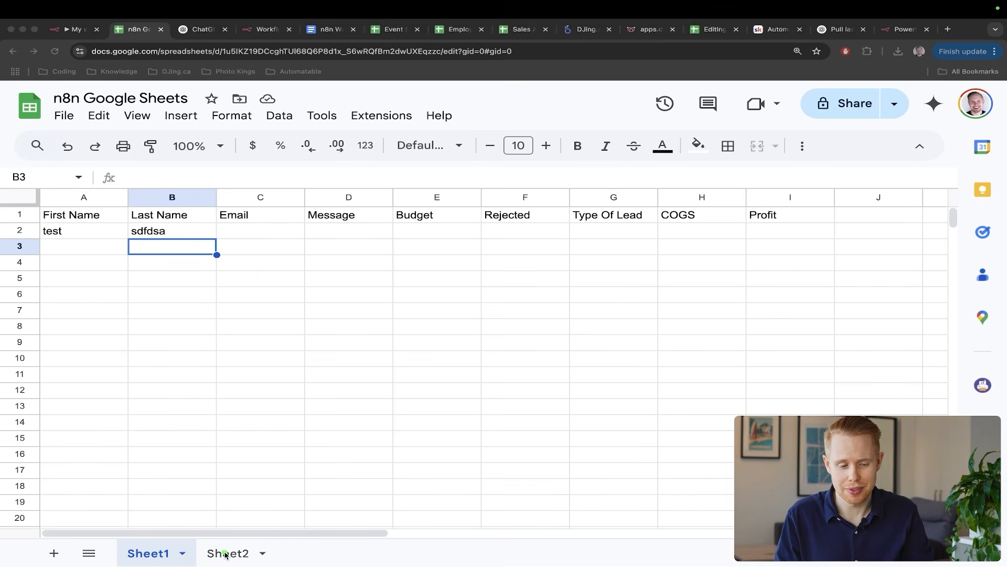
{"action": "left_click", "coordinate": [224, 512]}
{"action": "key", "text": "ctrl+shift+Tab"}
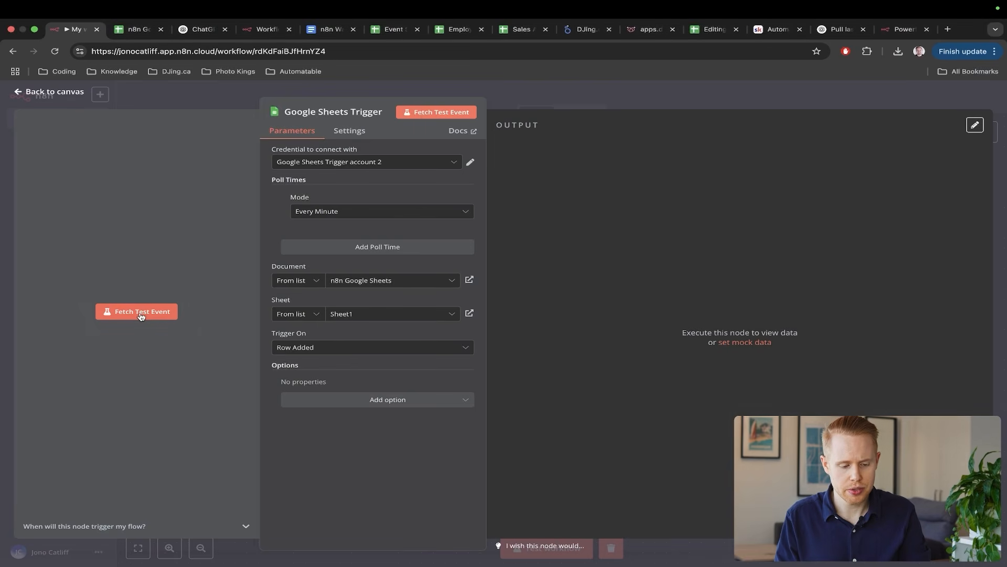
{"action": "left_click", "coordinate": [142, 312]}
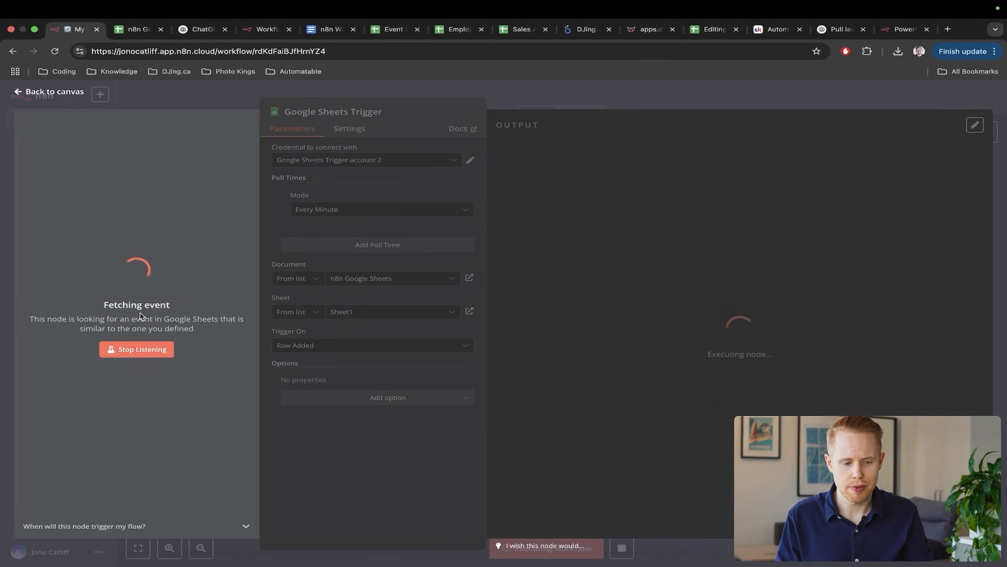
- Type a first name into cell A3 of the spreadsheet and go back to n8n
{"action": "key", "text": "ctrl+Tab"}
{"action": "left_click", "coordinate": [76, 247]}
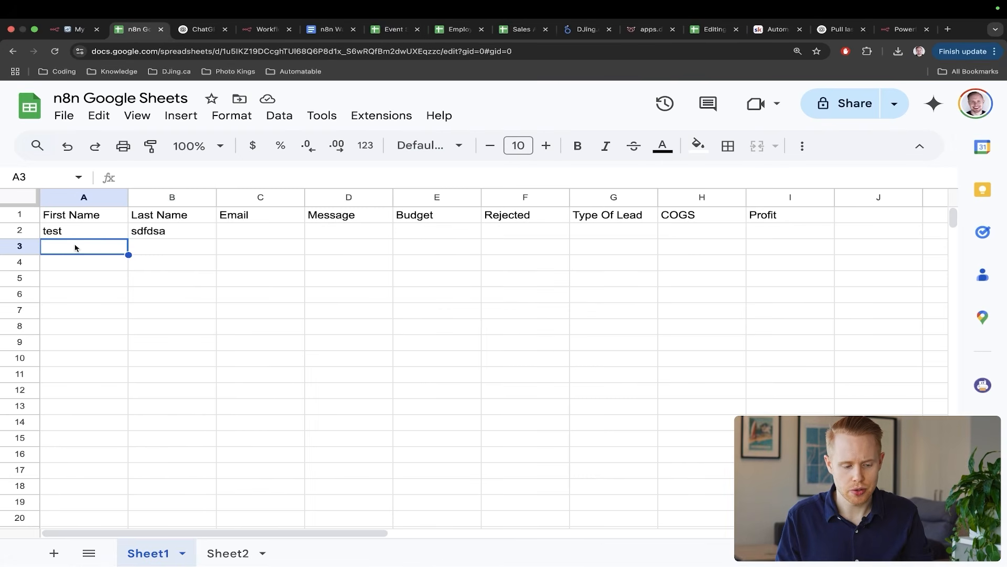
{"action": "type", "text": "Jono"}
{"action": "key", "text": "Return"}
{"action": "key", "text": "ctrl+shift+Tab"}
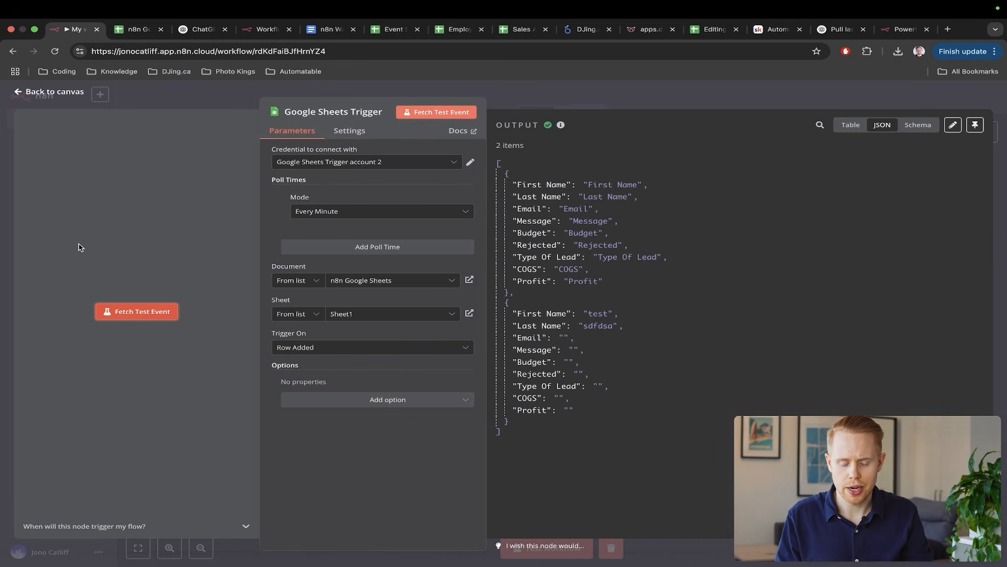
- Annotate the fetched output of 2 items, the header row and test row
{"action": "left_click", "coordinate": [658, 143]}
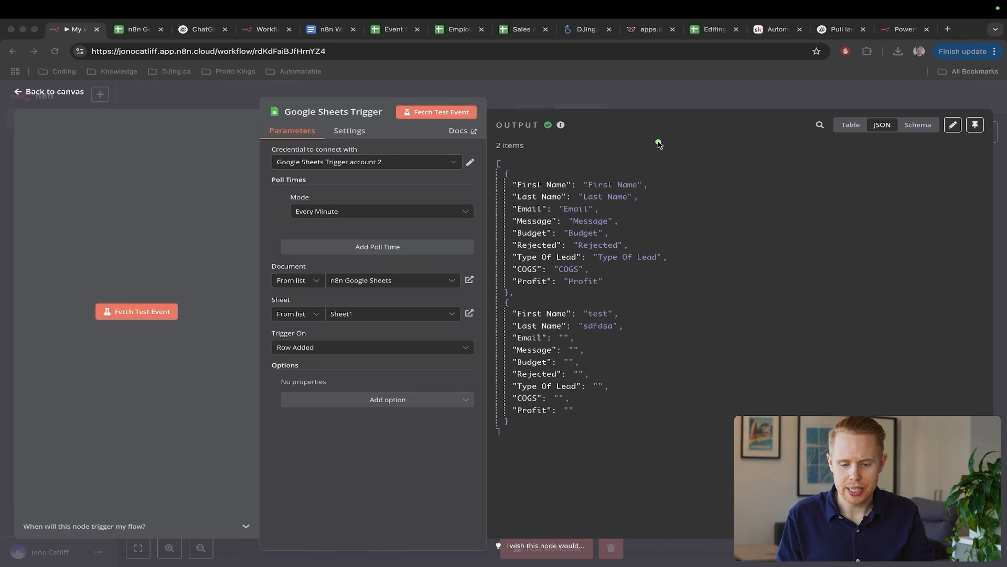
{"action": "left_click_drag", "start_coordinate": [761, 108], "coordinate": [627, 173]}
{"action": "left_click_drag", "start_coordinate": [855, 229], "coordinate": [619, 336]}
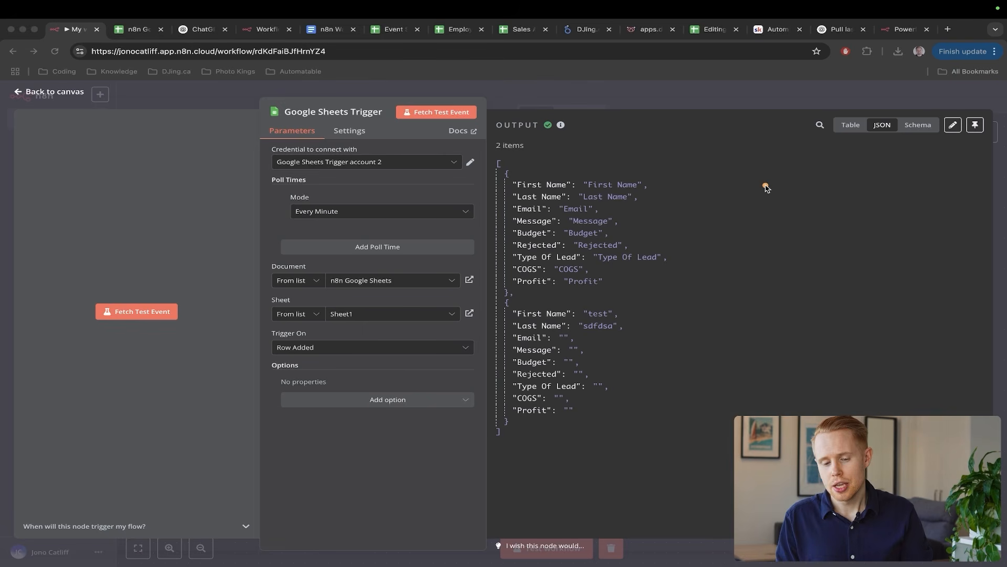
{"action": "left_click_drag", "start_coordinate": [828, 175], "coordinate": [676, 240]}
{"action": "left_click_drag", "start_coordinate": [795, 286], "coordinate": [657, 323]}
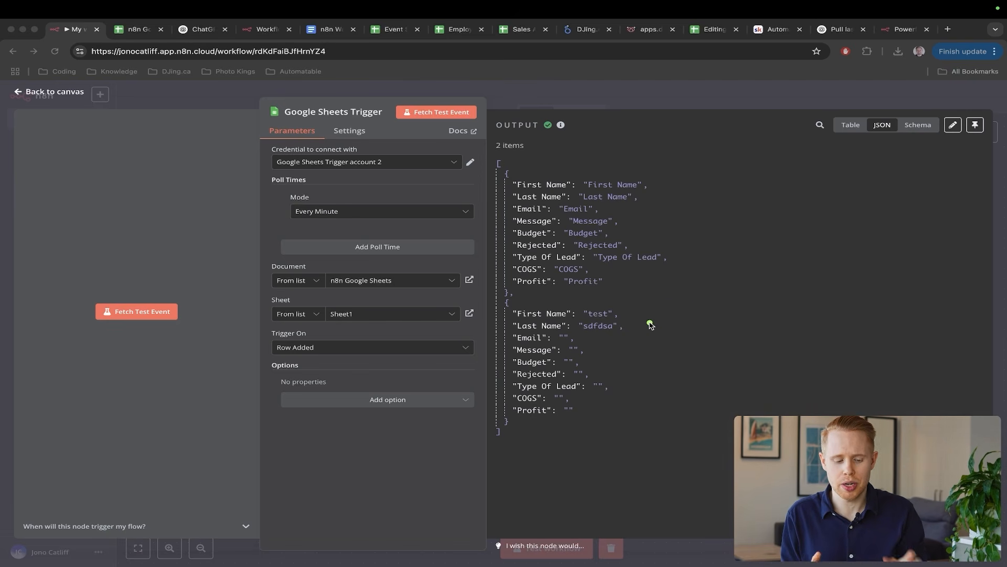
{"action": "key", "text": "ctrl+Tab"}
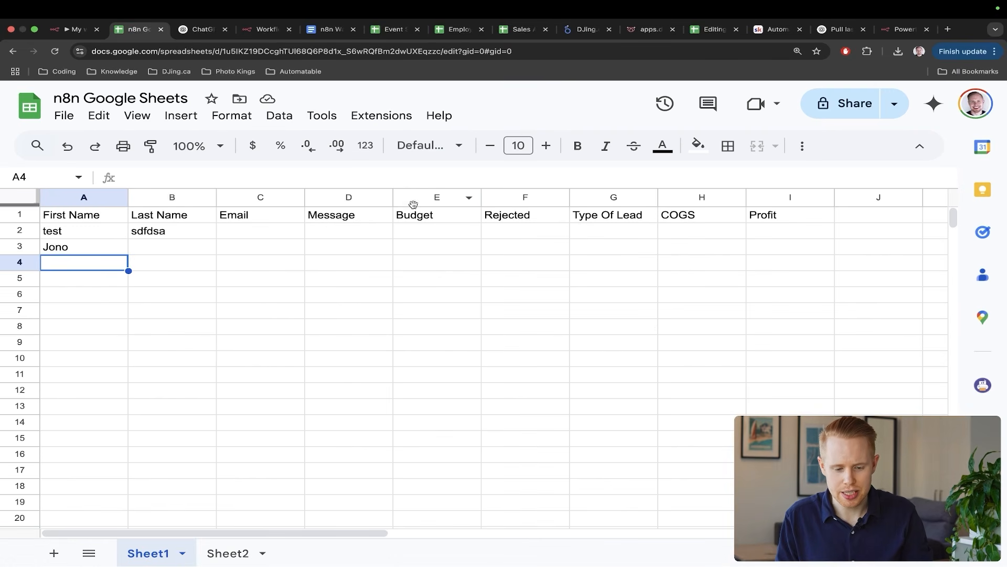
- Look at the Event Schedule spreadsheet, then return to the n8n trigger's output
{"action": "left_click", "coordinate": [393, 29]}
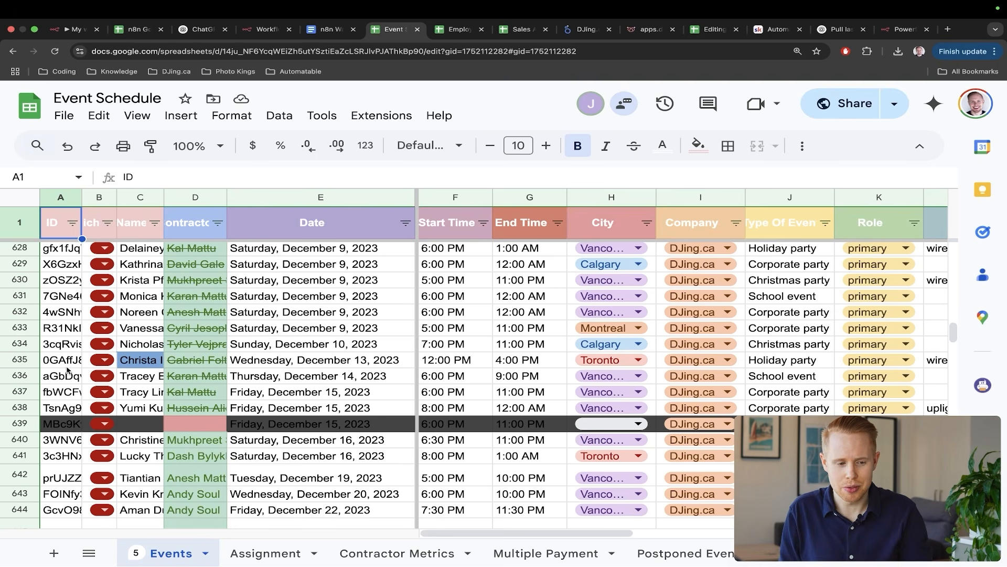
{"action": "key", "text": "super+1"}
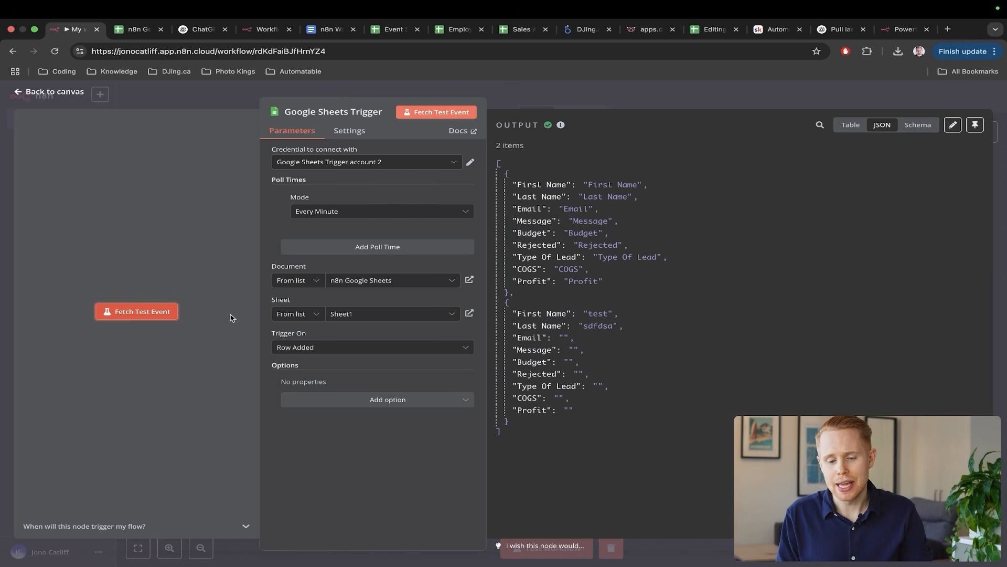
- Annotate the trigger output, then box-select and delete the Google Sheets Trigger node
{"action": "left_click_drag", "start_coordinate": [752, 152], "coordinate": [600, 228]}
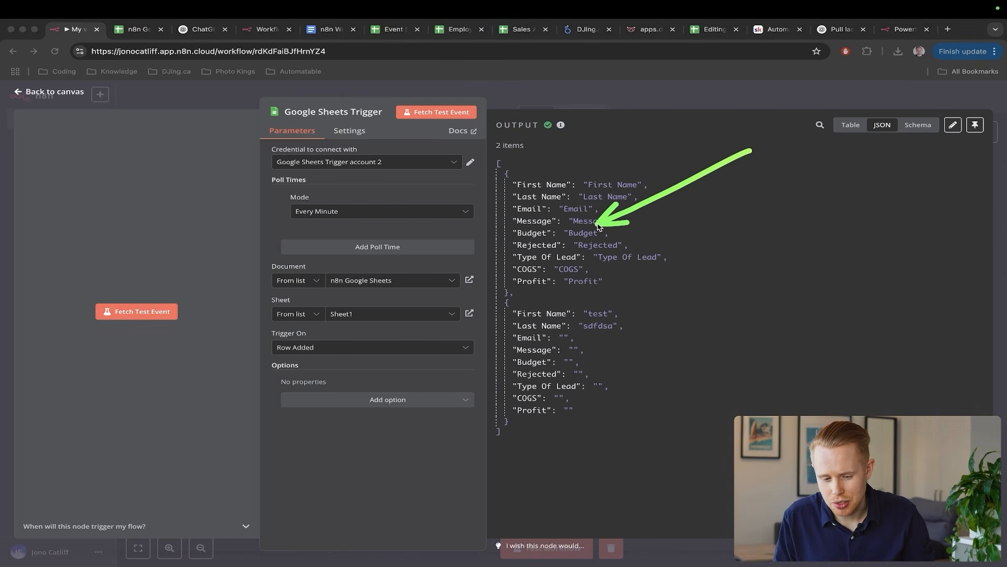
{"action": "left_click_drag", "start_coordinate": [739, 242], "coordinate": [606, 326]}
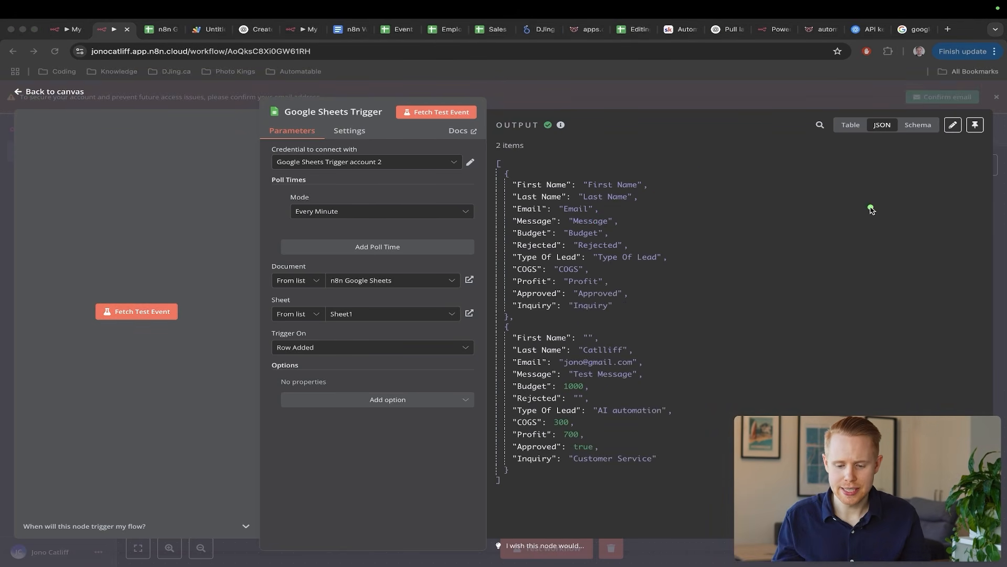
{"action": "left_click_drag", "start_coordinate": [869, 207], "coordinate": [664, 353]}
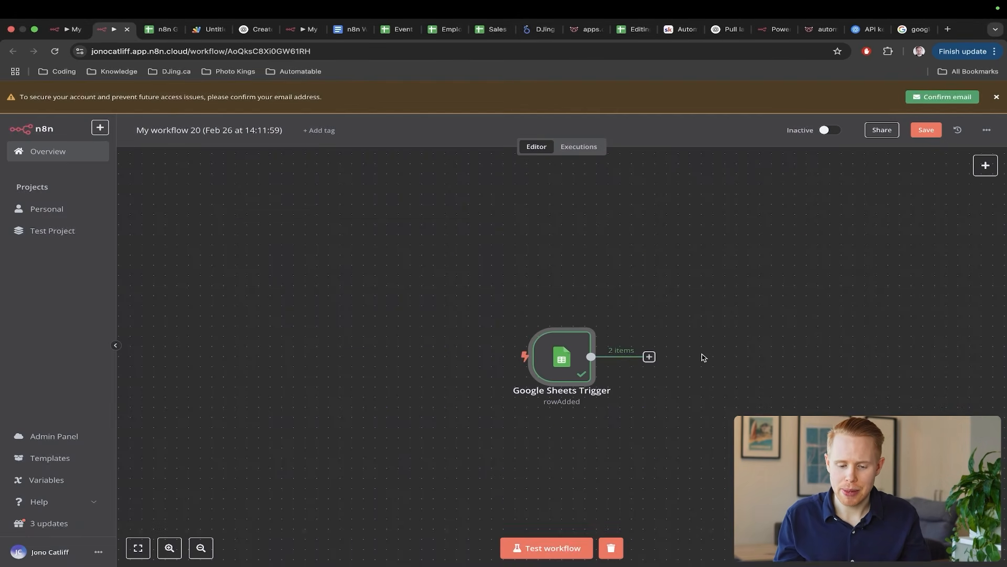
{"action": "key", "text": "Escape"}
{"action": "left_click_drag", "start_coordinate": [663, 297], "coordinate": [514, 411]}
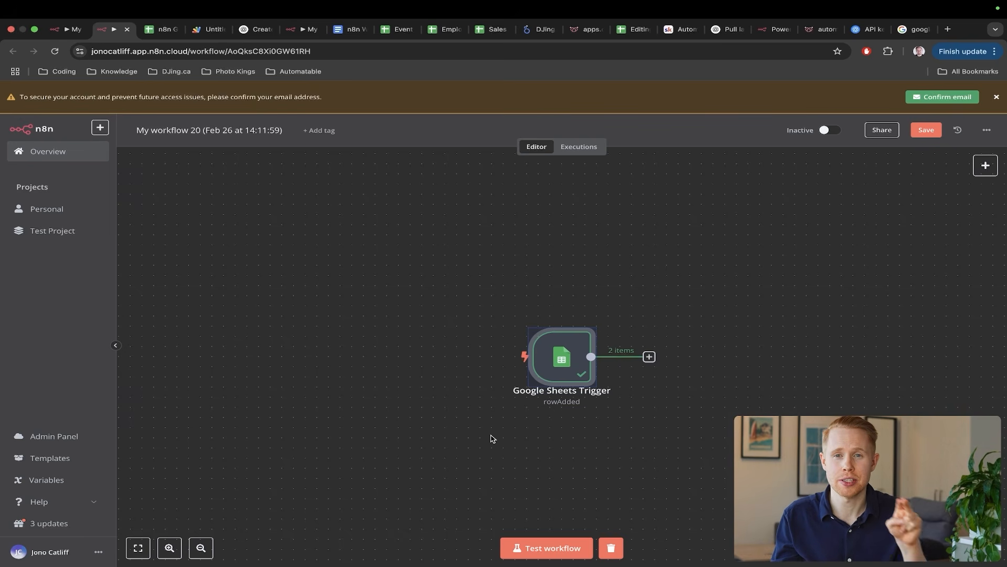
{"action": "key", "text": "Delete"}
- Add a Webhook trigger as the first step, mark its test URL, then view the spreadsheet
{"action": "left_click", "coordinate": [561, 331]}
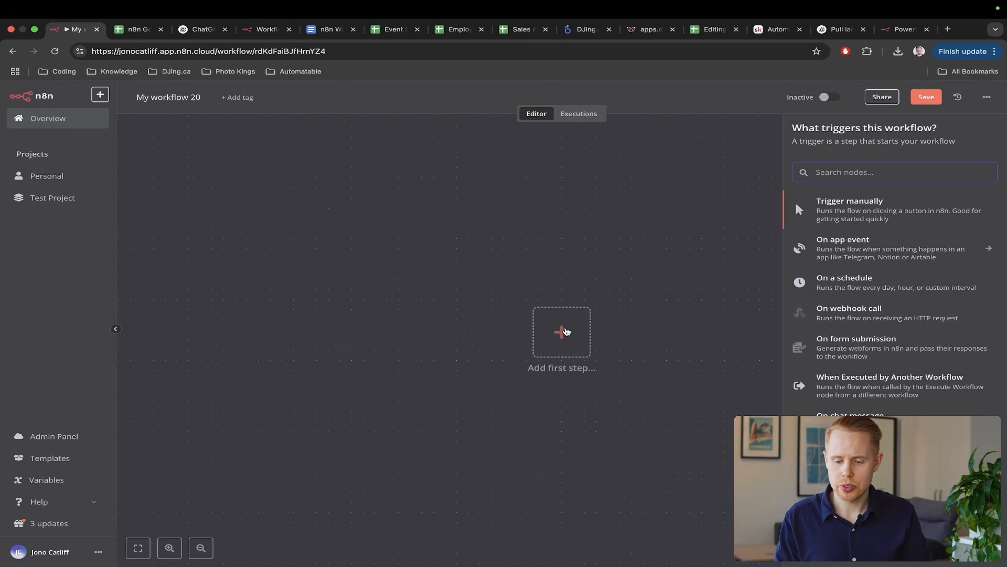
{"action": "type", "text": "webhook"}
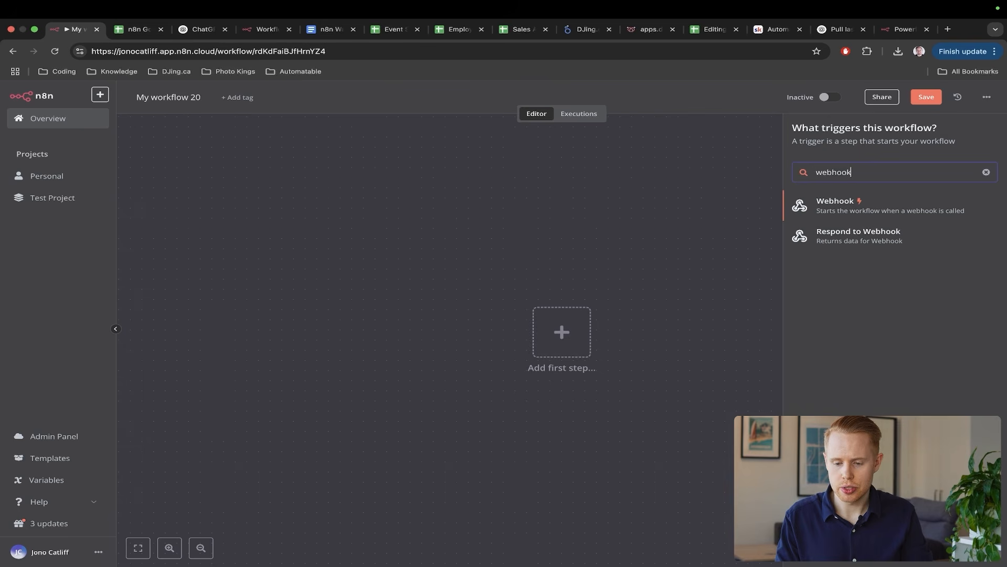
{"action": "left_click", "coordinate": [862, 200]}
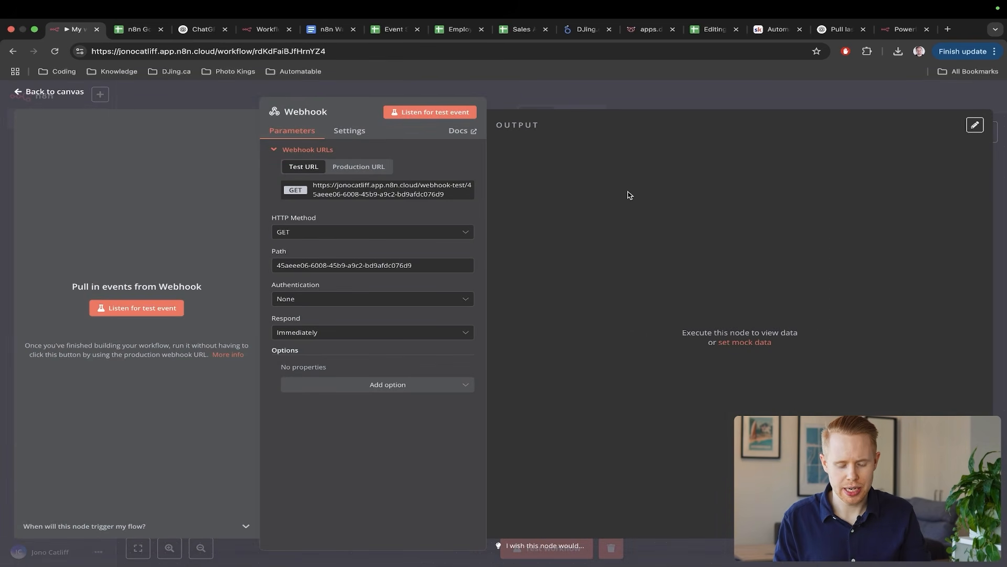
{"action": "key", "text": "ctrl+a"}
{"action": "left_click_drag", "start_coordinate": [644, 116], "coordinate": [435, 173]}
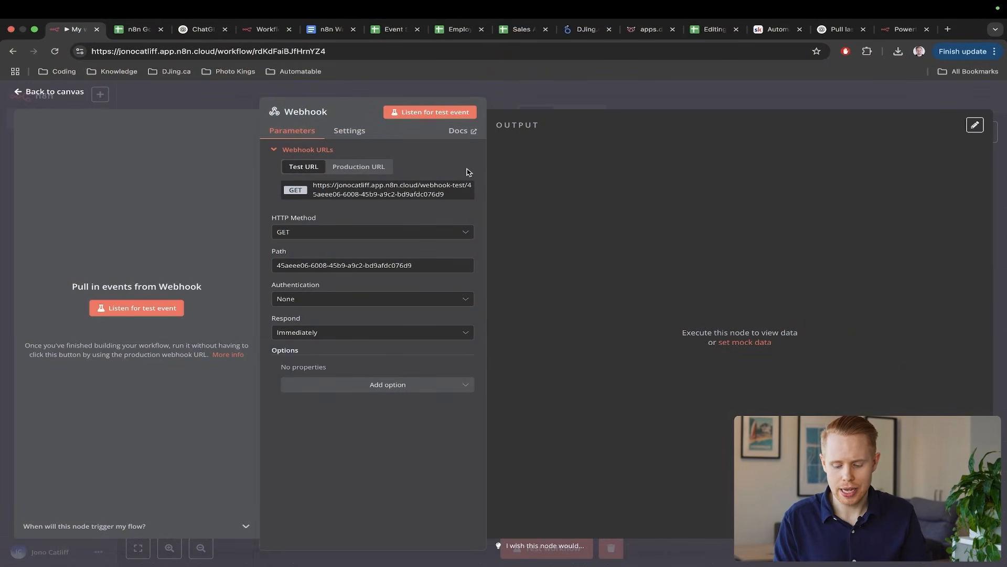
{"action": "key", "text": "ctrl+Tab"}
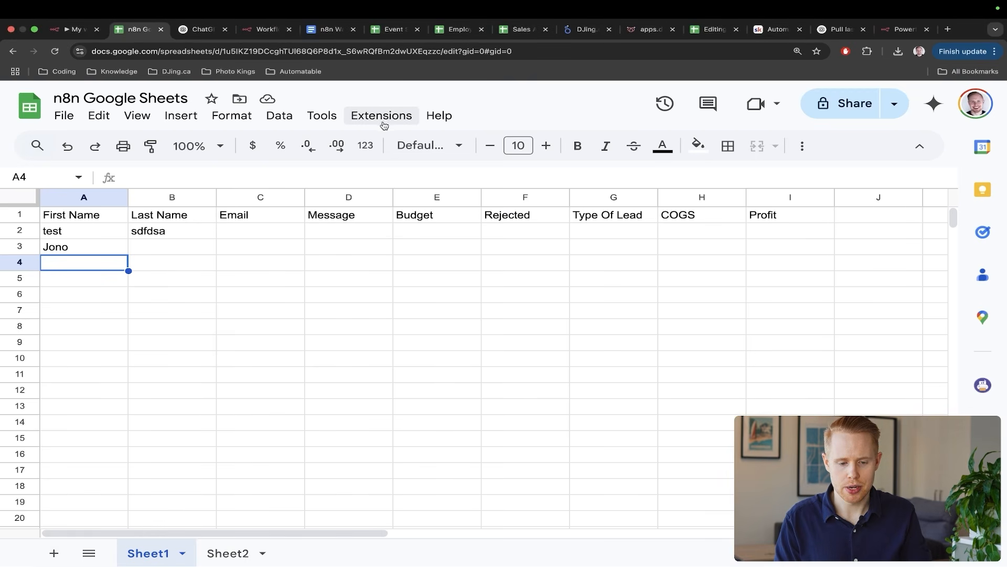
- Create a new Apps Script project from the spreadsheet's Extensions menu
{"action": "left_click", "coordinate": [382, 120]}
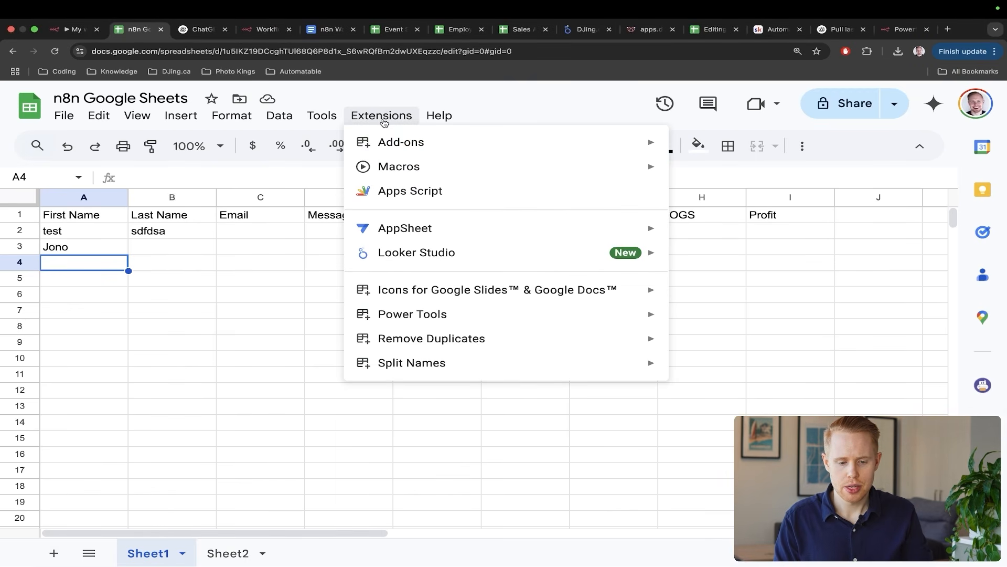
{"action": "left_click", "coordinate": [423, 194]}
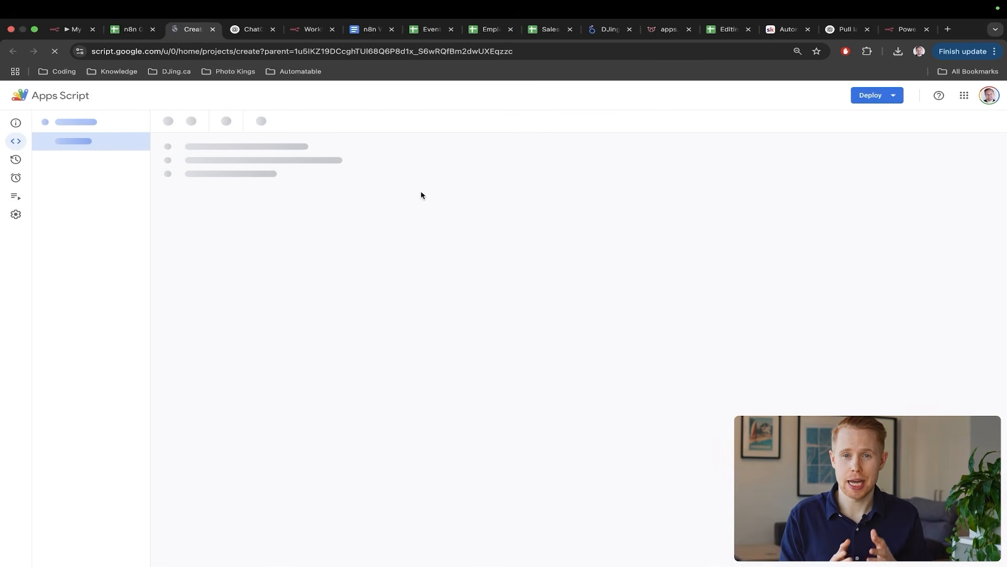
{"action": "key", "text": "ctrl+shift+Tab"}
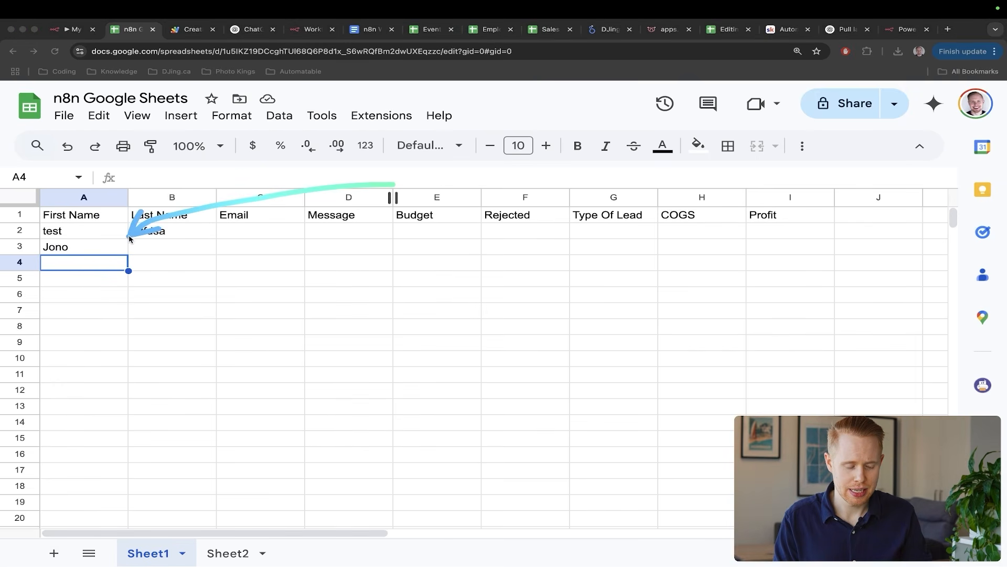
- Annotate the Last Name entries and the n8n Webhook description, then go to the Untitled project
{"action": "left_click_drag", "start_coordinate": [397, 256], "coordinate": [196, 233]}
{"action": "mouse_move", "coordinate": [437, 304]}
{"action": "left_mouse_down"}
{"action": "mouse_move", "coordinate": [216, 270]}
{"action": "mouse_move", "coordinate": [183, 252]}
{"action": "left_mouse_up"}
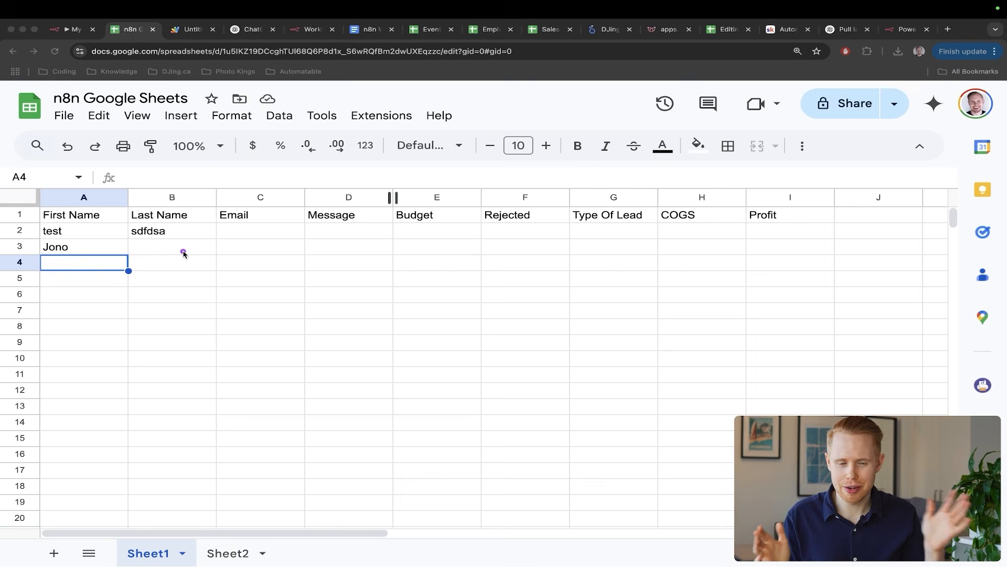
{"action": "key", "text": "Escape"}
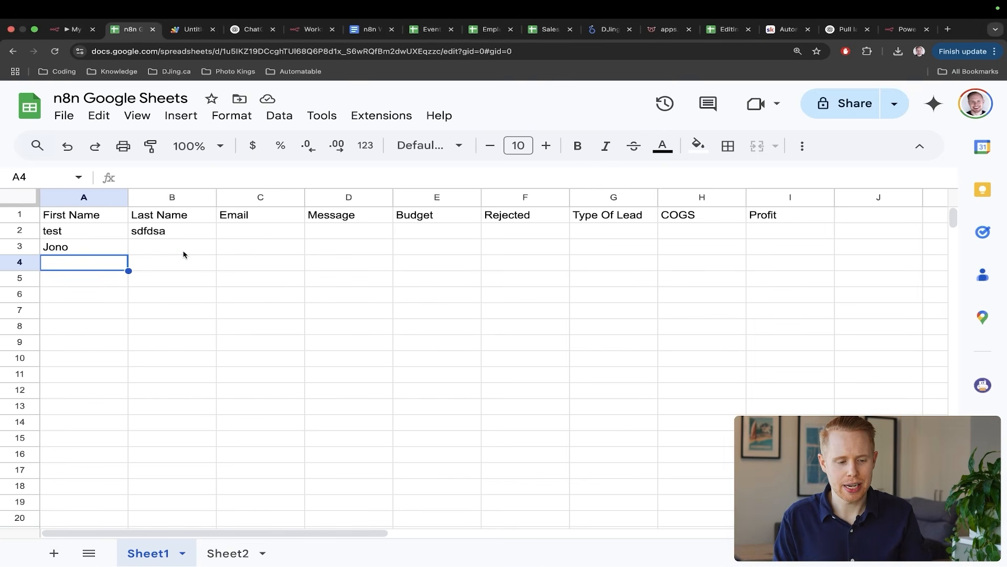
{"action": "key", "text": "ctrl+shift+Tab"}
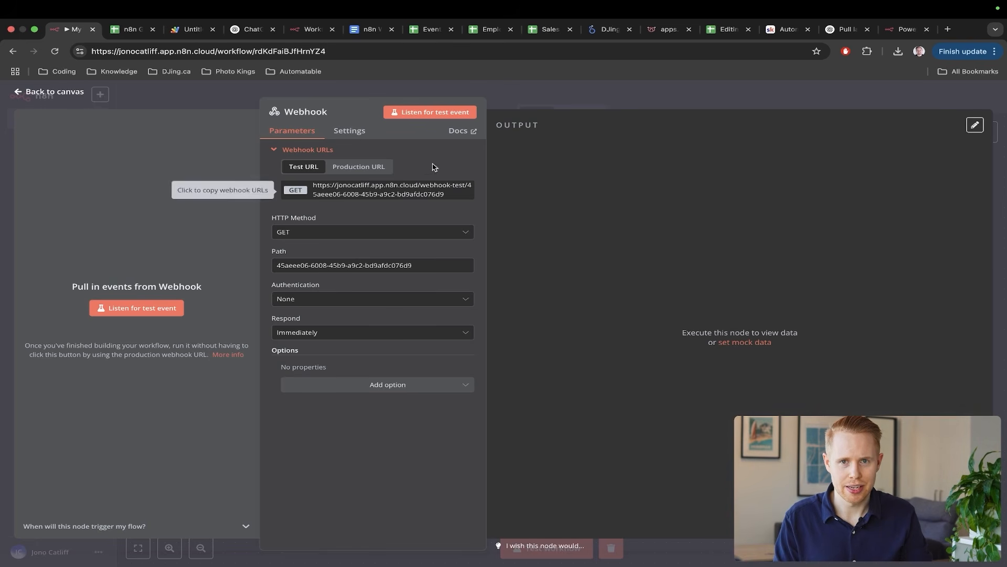
{"action": "key", "text": "ctrl+a"}
{"action": "left_click_drag", "start_coordinate": [489, 142], "coordinate": [198, 264]}
{"action": "key", "text": "Escape"}
{"action": "key", "text": "ctrl+Tab"}
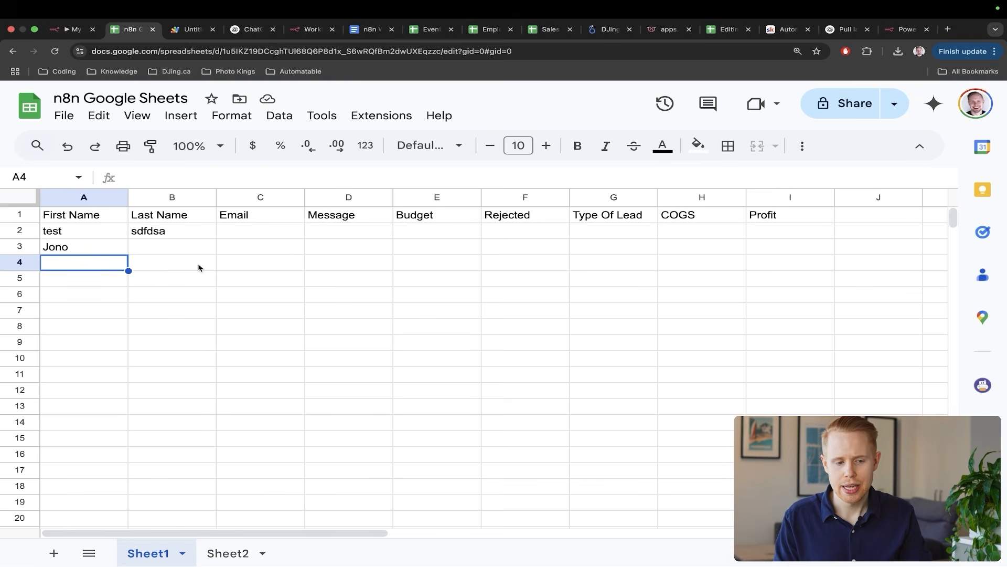
{"action": "key", "text": "ctrl+Tab"}
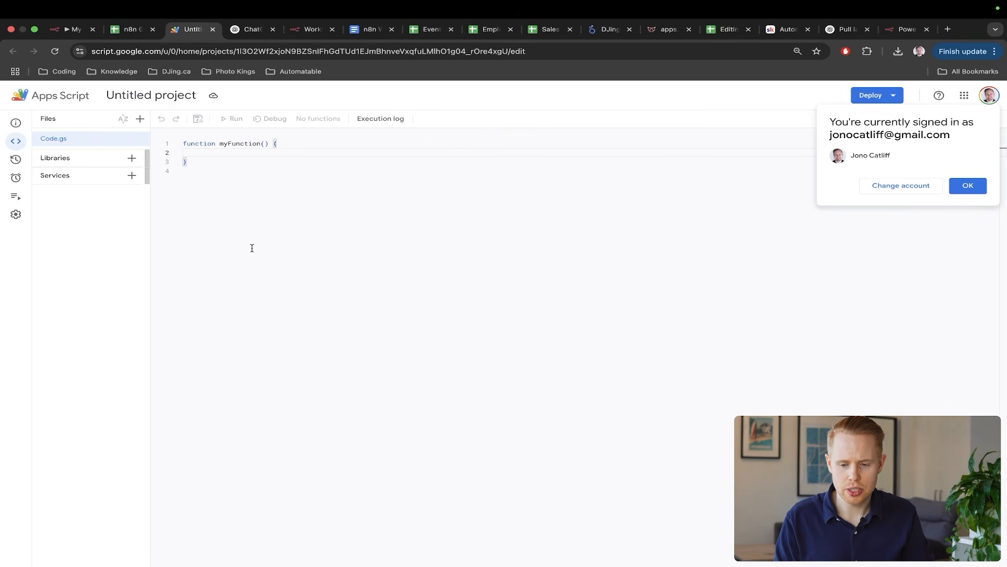
- Clear myFunction from Code.gs and copy the whole script from the n8n Watch Changes doc
{"action": "key", "text": "super+a"}
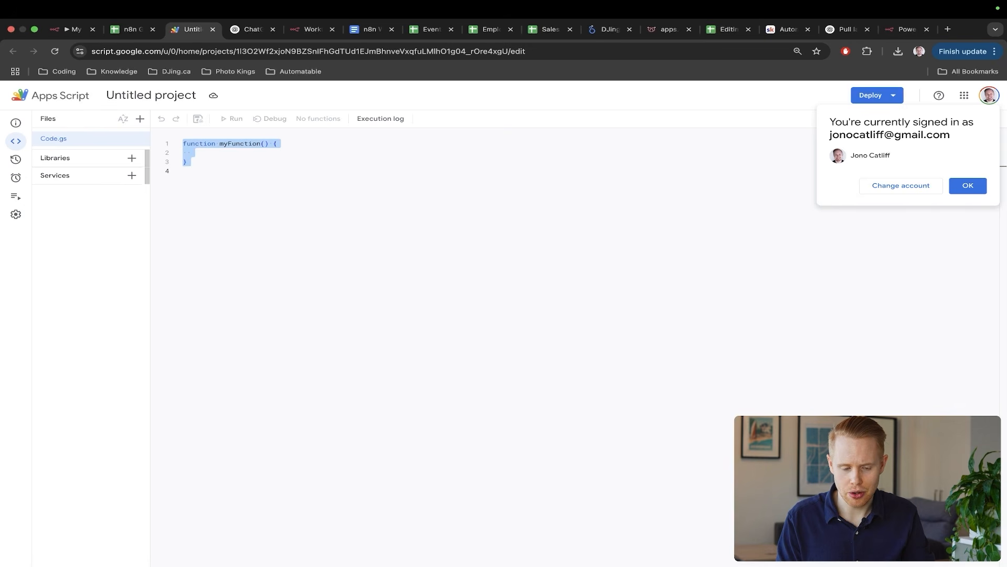
{"action": "key", "text": "BackSpace"}
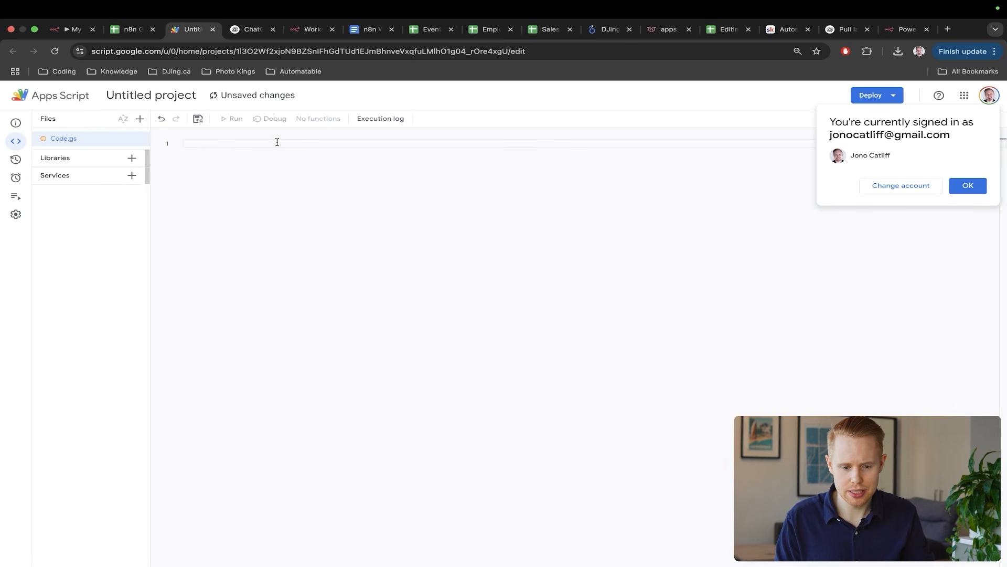
{"action": "left_click", "coordinate": [369, 32]}
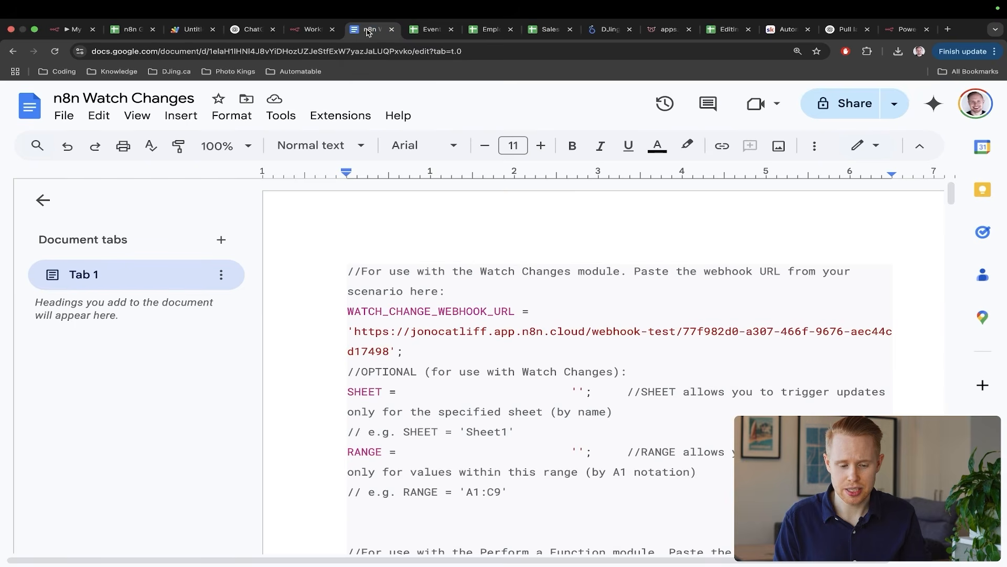
{"action": "left_click", "coordinate": [462, 261]}
{"action": "key", "text": "ctrl+a"}
{"action": "key", "text": "ctrl+c"}
{"action": "scroll", "coordinate": [462, 261], "scroll_direction": "down", "scroll_amount": 20}
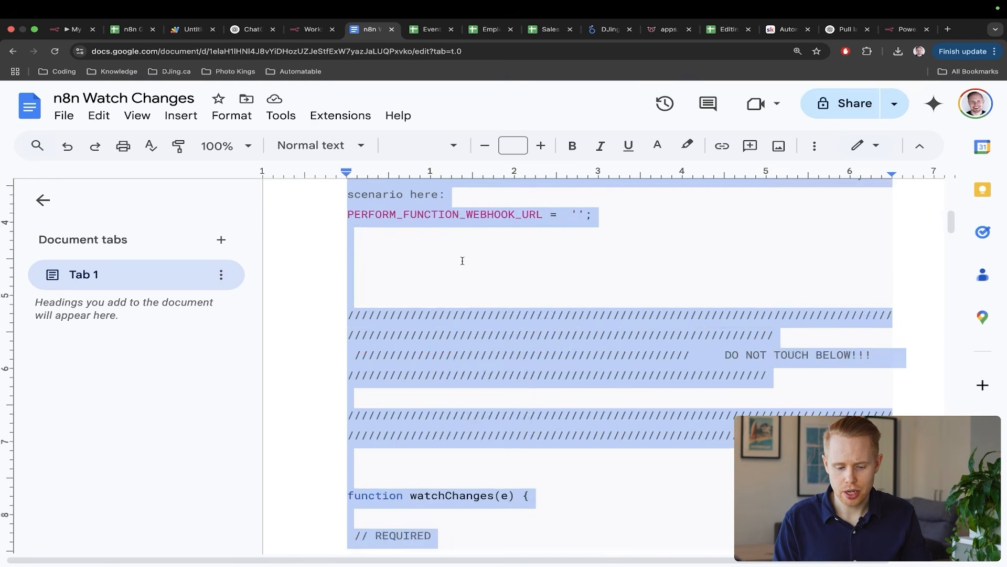
{"action": "scroll", "coordinate": [462, 261], "scroll_direction": "down", "scroll_amount": 20}
{"action": "scroll", "coordinate": [462, 261], "scroll_direction": "up", "scroll_amount": 20}
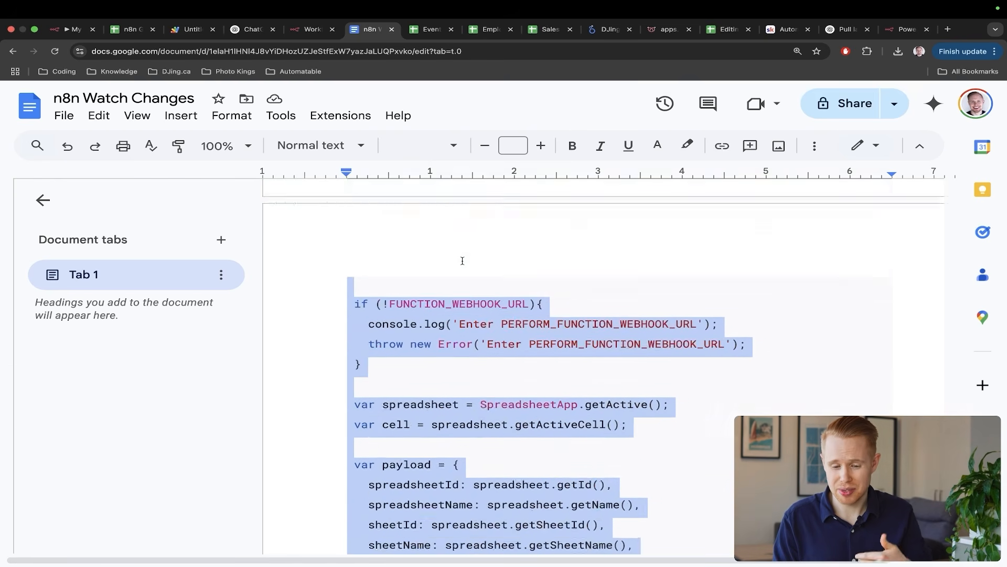
{"action": "scroll", "coordinate": [462, 260], "scroll_direction": "up", "scroll_amount": 20}
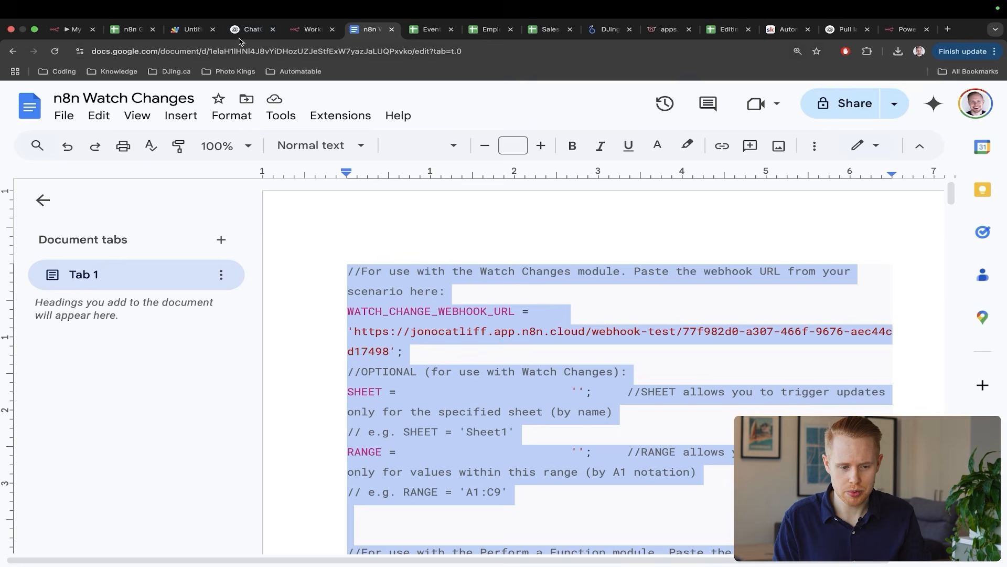
{"action": "left_click", "coordinate": [192, 29]}
- Paste the script into Code.gs and delete the old webhook URL on line 2
{"action": "key", "text": "ctrl+v"}
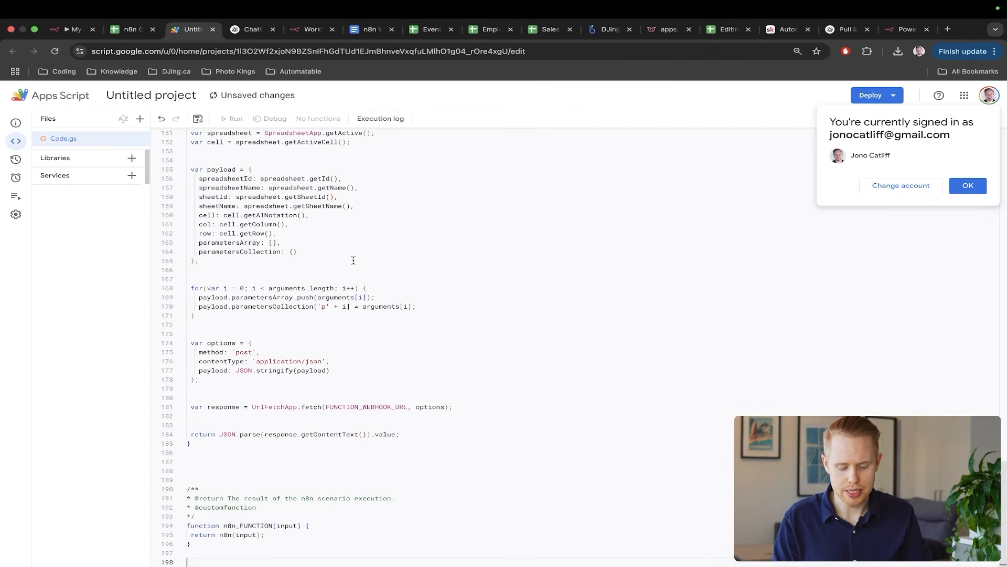
{"action": "scroll", "coordinate": [353, 260], "scroll_direction": "up", "scroll_amount": 20}
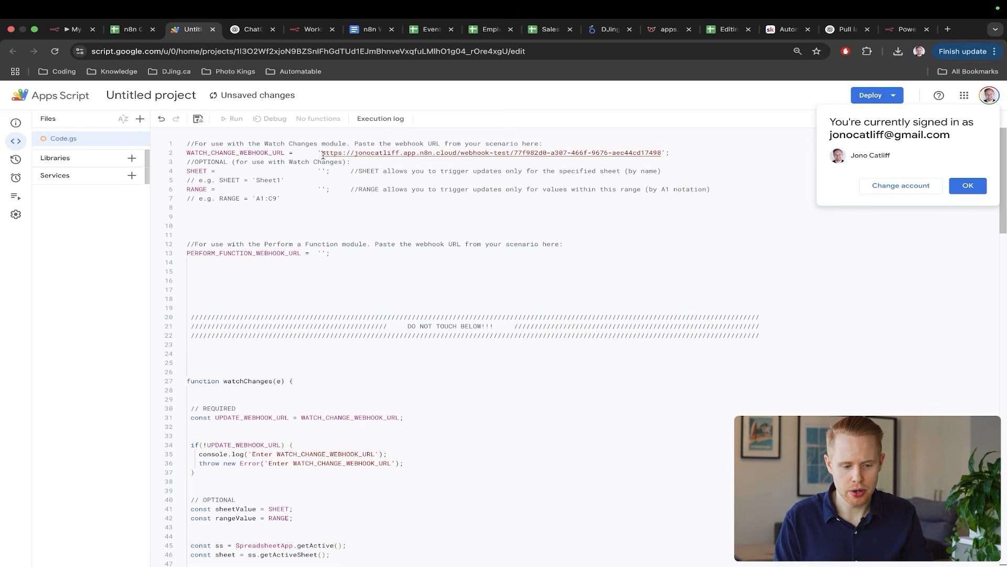
{"action": "left_click_drag", "start_coordinate": [323, 154], "coordinate": [642, 154]}
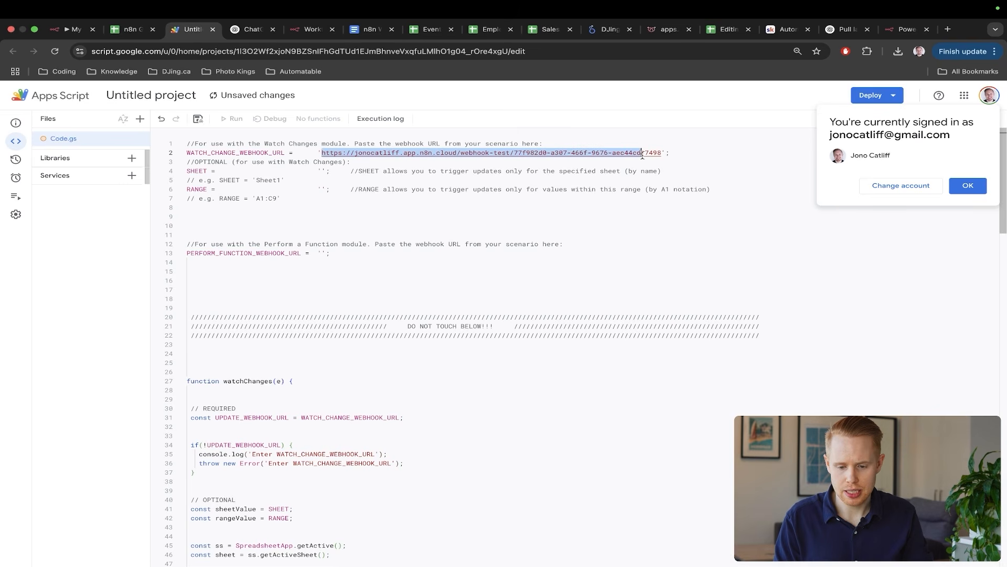
{"action": "key", "text": "BackSpace"}
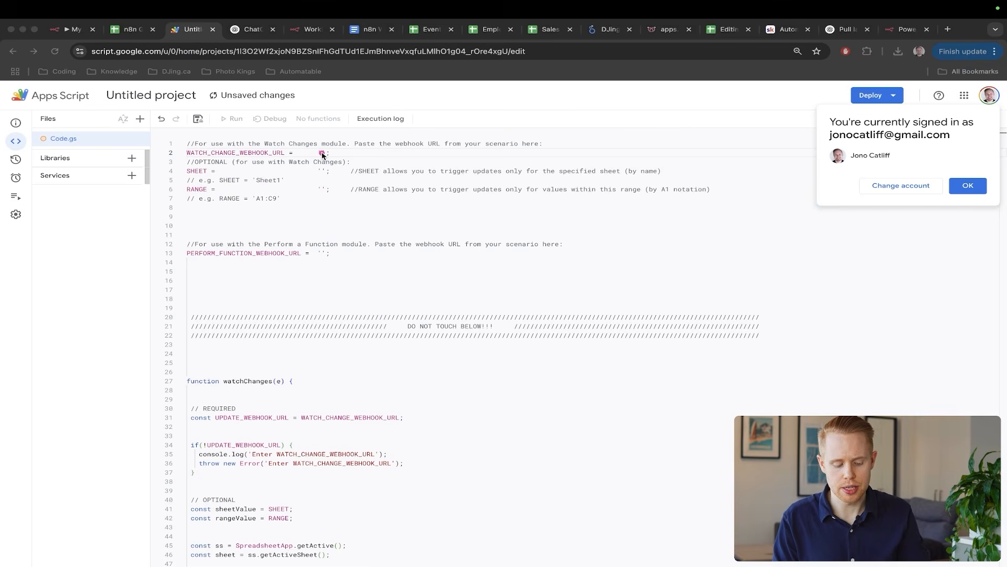
- Copy the n8n Webhook Test URL into line 2 between the quotes and save the project
{"action": "key", "text": "ctrl+shift+Tab"}
{"action": "key", "text": "ctrl+shift+Tab"}
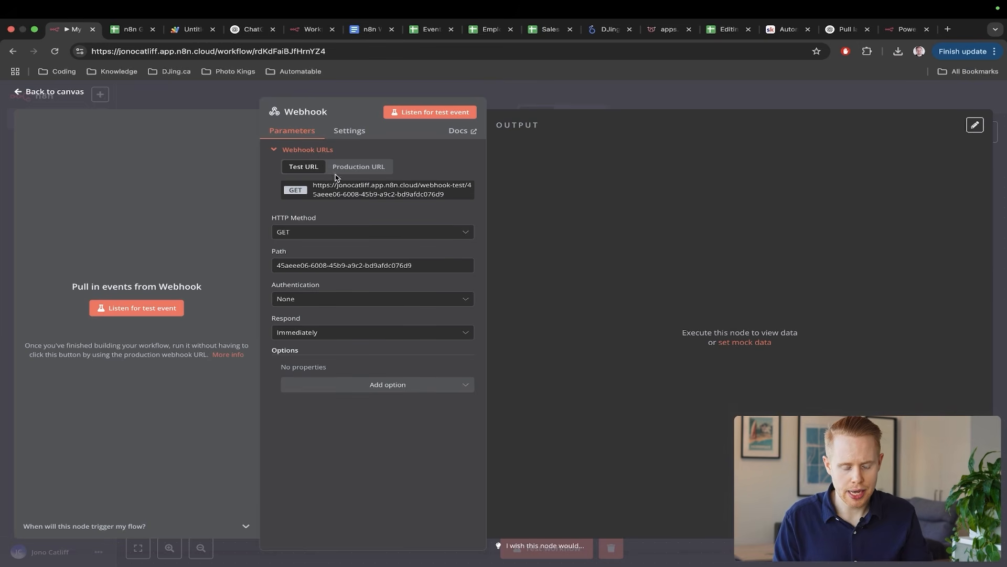
{"action": "scroll", "coordinate": [342, 190], "scroll_direction": "up", "scroll_amount": 5}
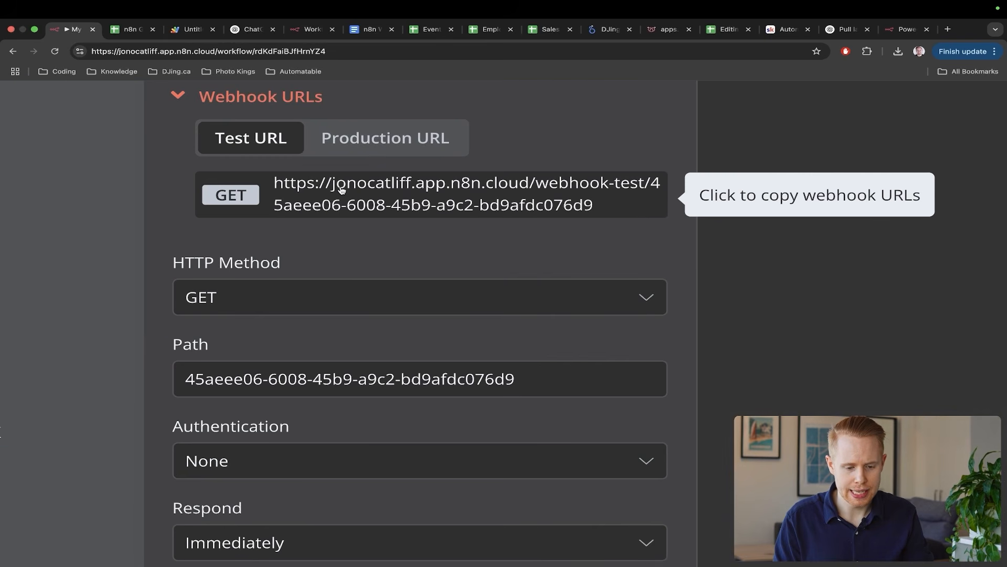
{"action": "scroll", "coordinate": [341, 191], "scroll_direction": "down", "scroll_amount": 5}
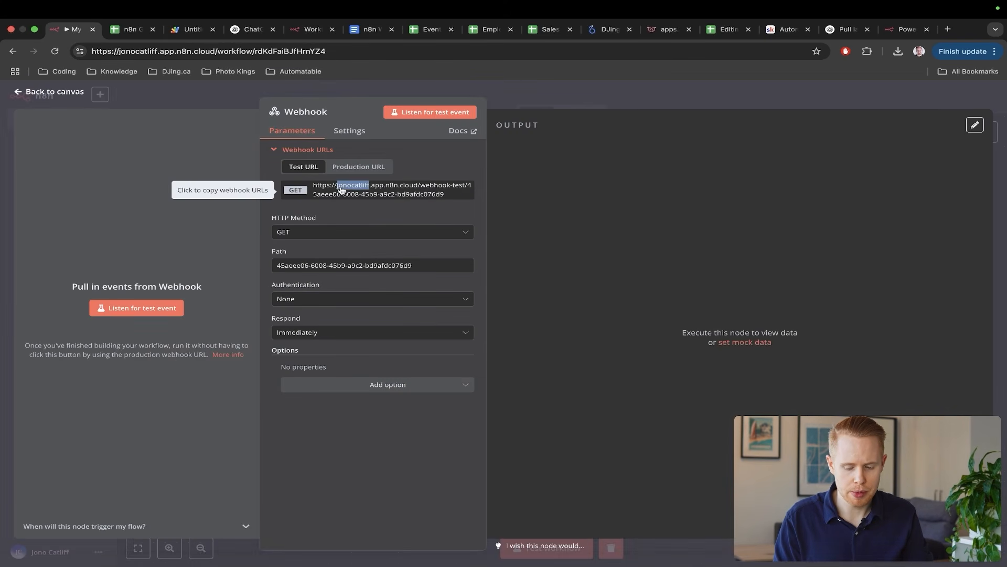
{"action": "triple_click", "coordinate": [341, 190]}
{"action": "triple_click", "coordinate": [342, 190]}
{"action": "triple_click", "coordinate": [341, 191]}
{"action": "left_click", "coordinate": [342, 190]}
{"action": "left_click", "coordinate": [341, 191]}
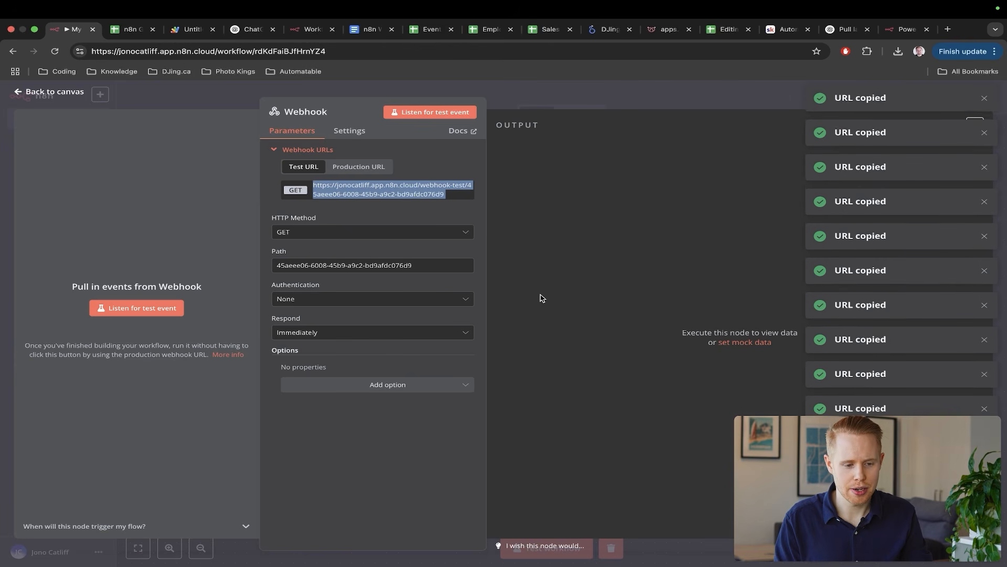
{"action": "key", "text": "ctrl+Tab"}
{"action": "key", "text": "ctrl+Tab"}
{"action": "key", "text": "super+v"}
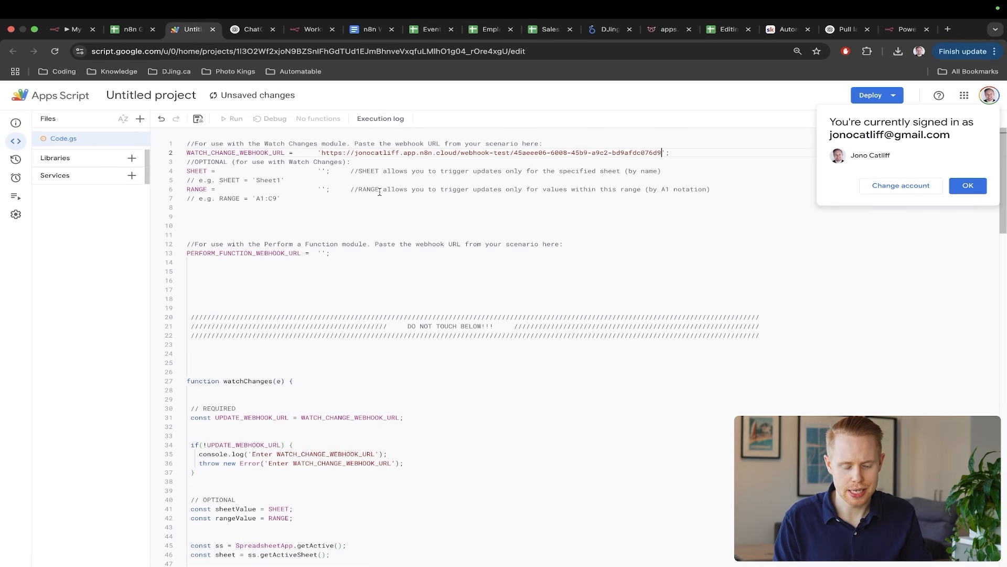
{"action": "left_click", "coordinate": [968, 186]}
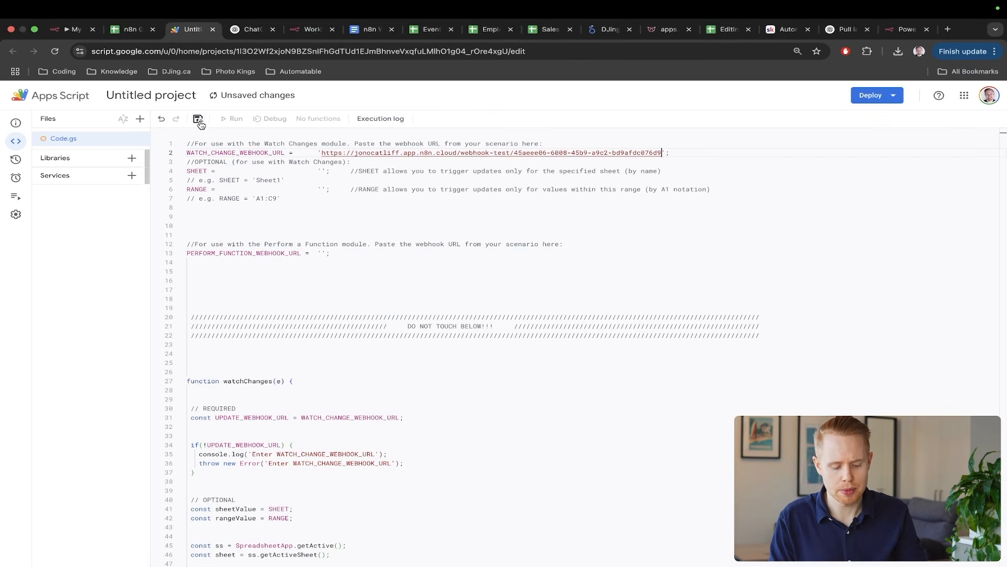
{"action": "left_click", "coordinate": [202, 122]}
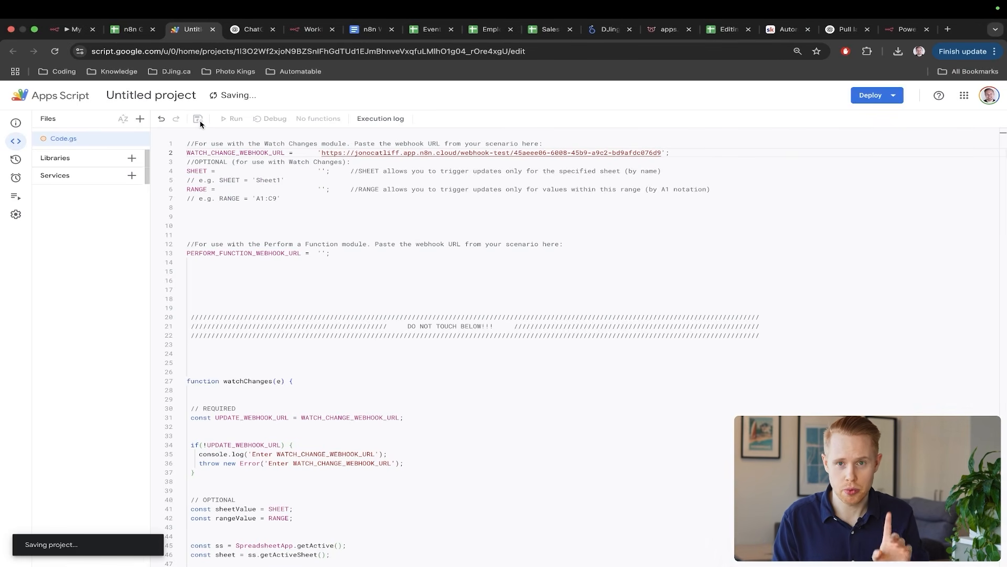
- View the project's empty Triggers list, then return to the n8n Google Sheets spreadsheet
{"action": "mouse_move", "coordinate": [31, 180]}
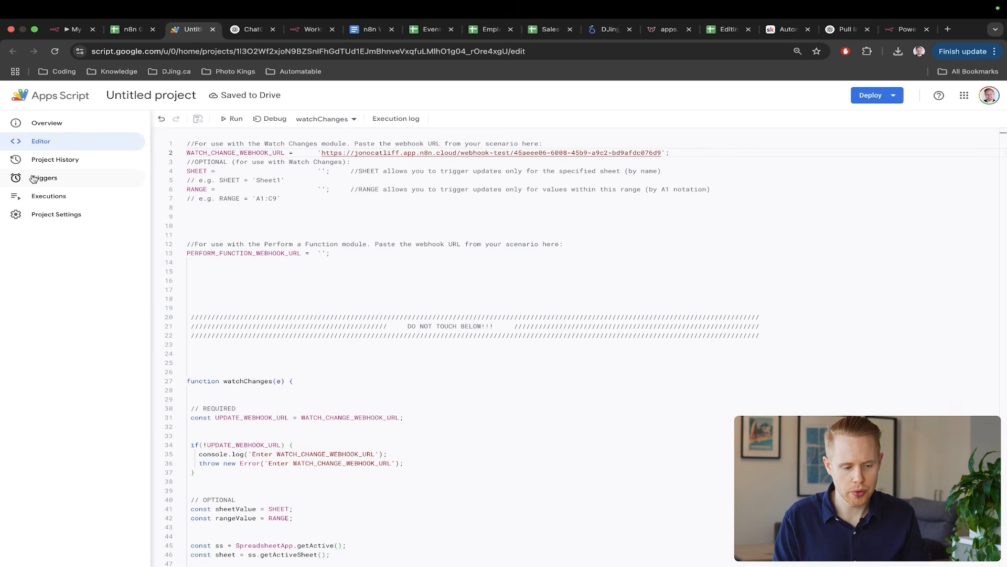
{"action": "left_click", "coordinate": [54, 179]}
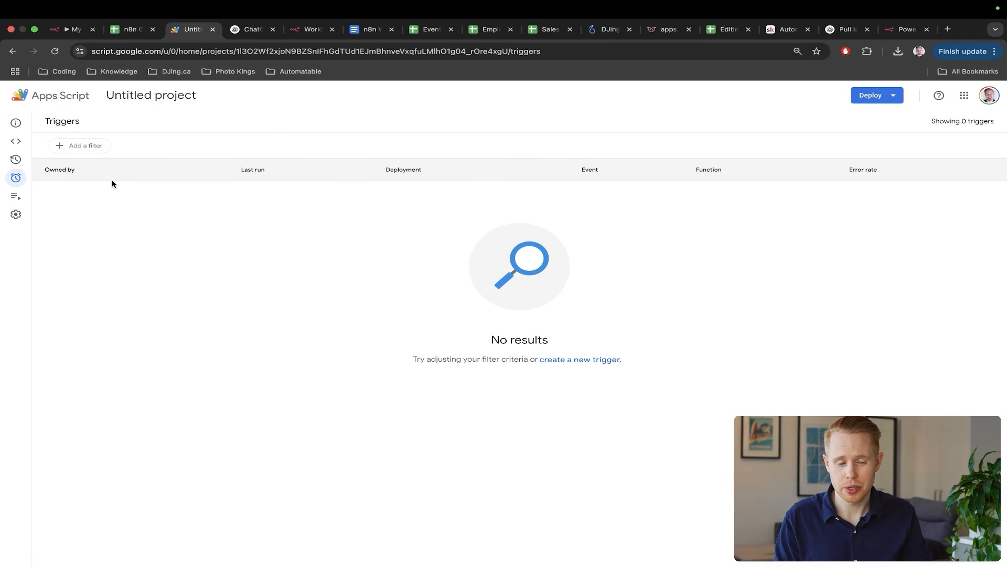
{"action": "key", "text": "ctrl+shift+Tab"}
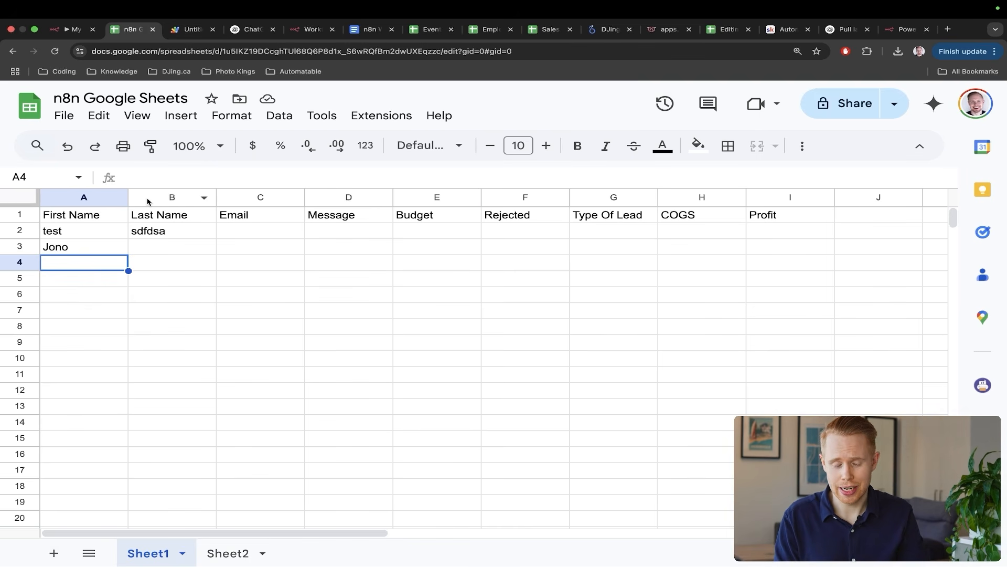
- Enter the test value 'sadfasdf' in cell C4 and clear it, then return to Apps Script triggers
{"action": "left_click", "coordinate": [257, 262]}
{"action": "type", "text": "sadfasdf"}
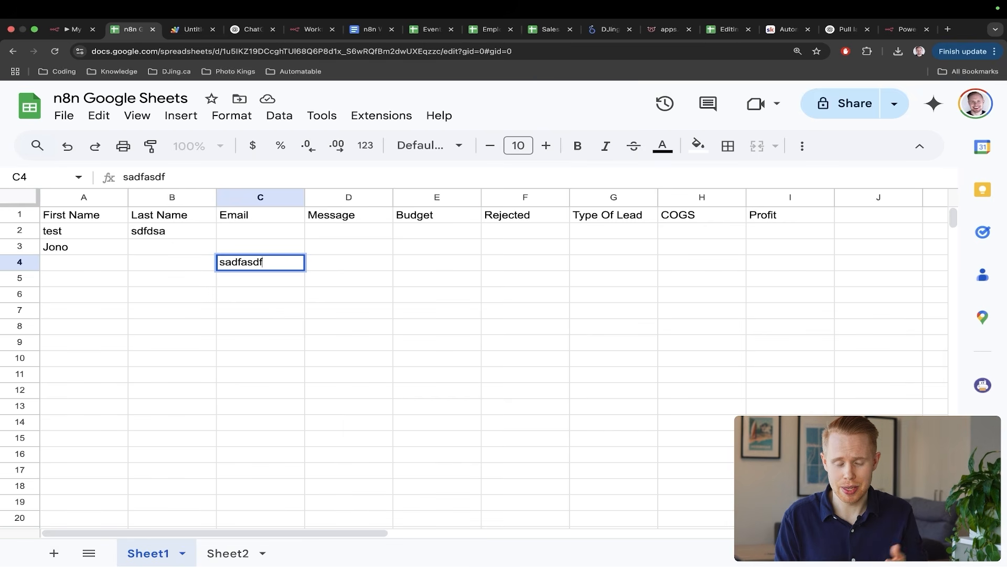
{"action": "key", "text": "Return"}
{"action": "key", "text": "Up"}
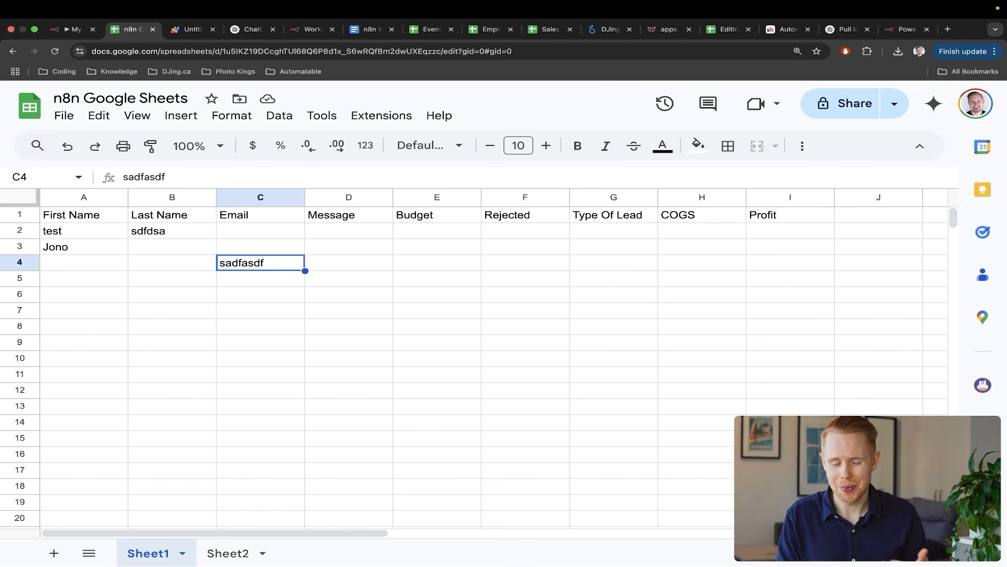
{"action": "key", "text": "BackSpace"}
{"action": "key", "text": "ctrl+Tab"}
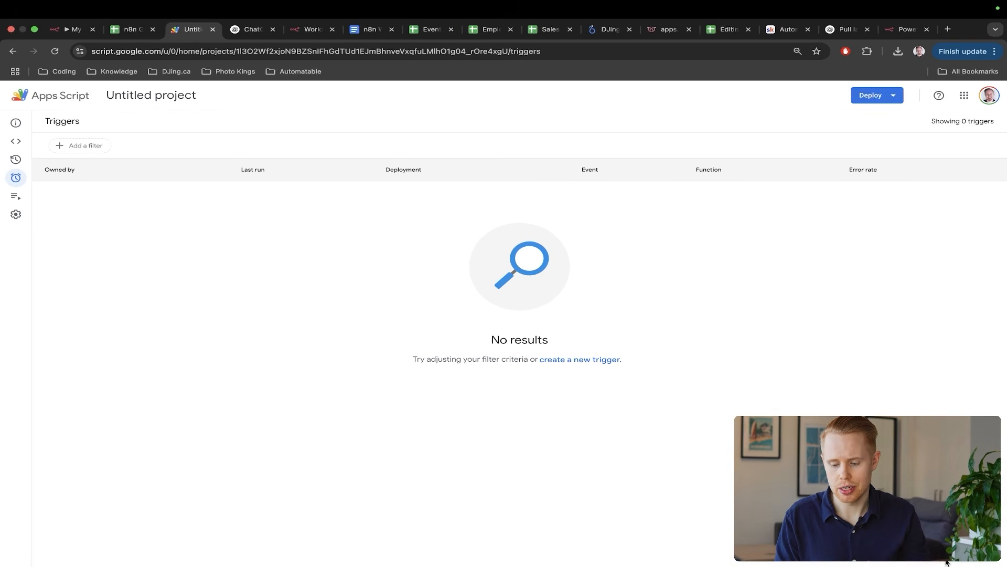
- Add a trigger running watchChanges from the spreadsheet with event type On edit
{"action": "scroll", "coordinate": [945, 548], "scroll_direction": "up", "scroll_amount": 5}
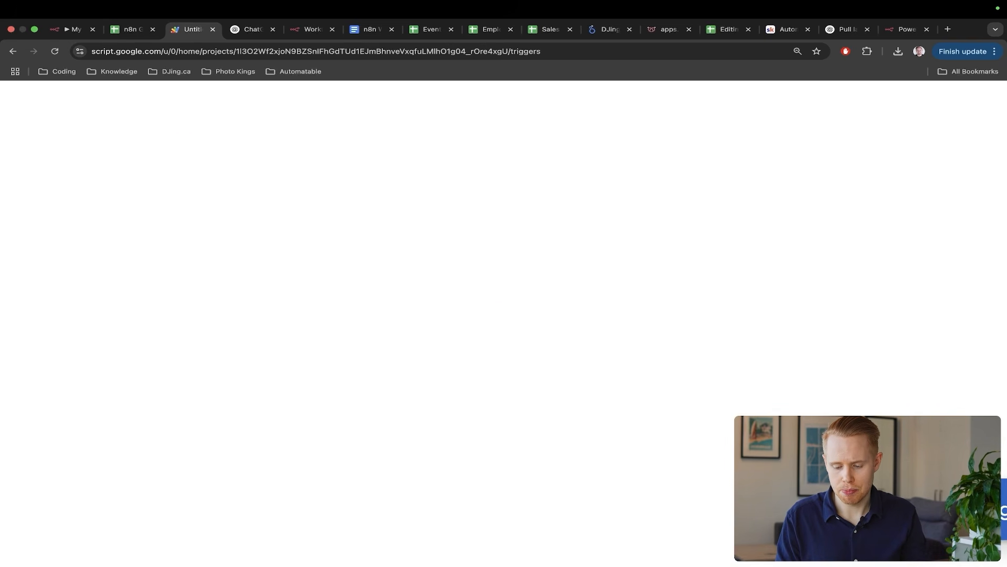
{"action": "scroll", "coordinate": [944, 548], "scroll_direction": "right", "scroll_amount": 2}
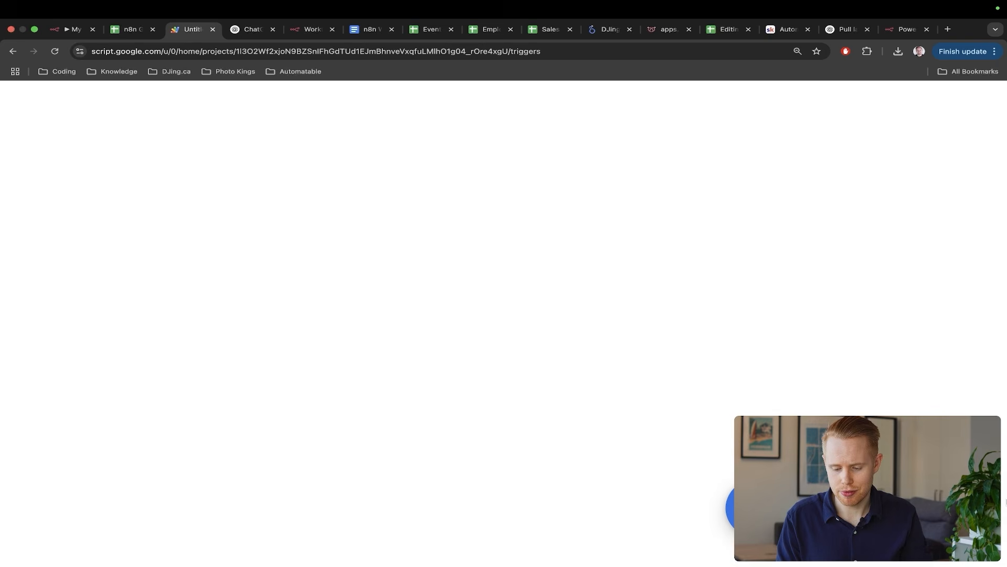
{"action": "scroll", "coordinate": [944, 548], "scroll_direction": "down", "scroll_amount": 5}
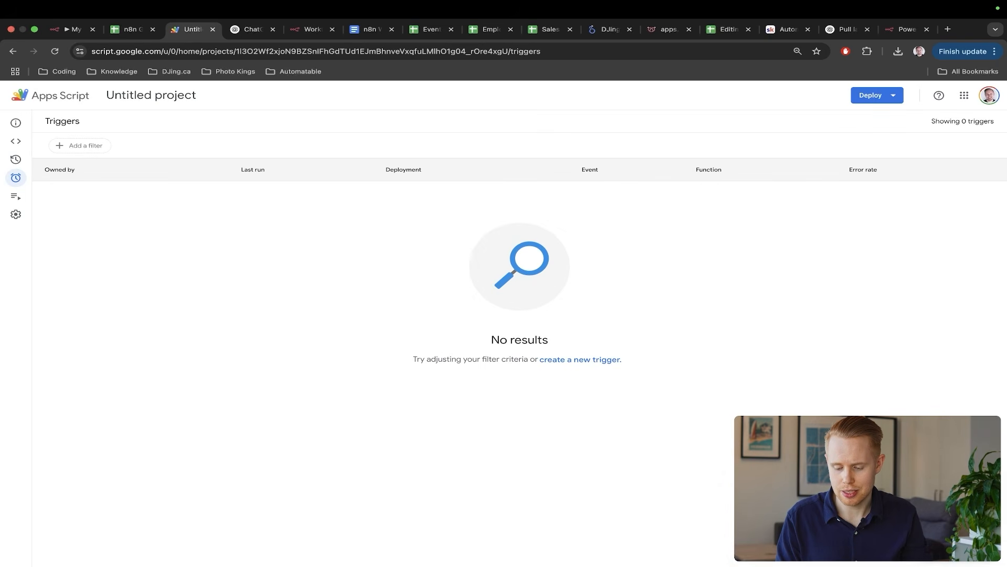
{"action": "left_click", "coordinate": [949, 547]}
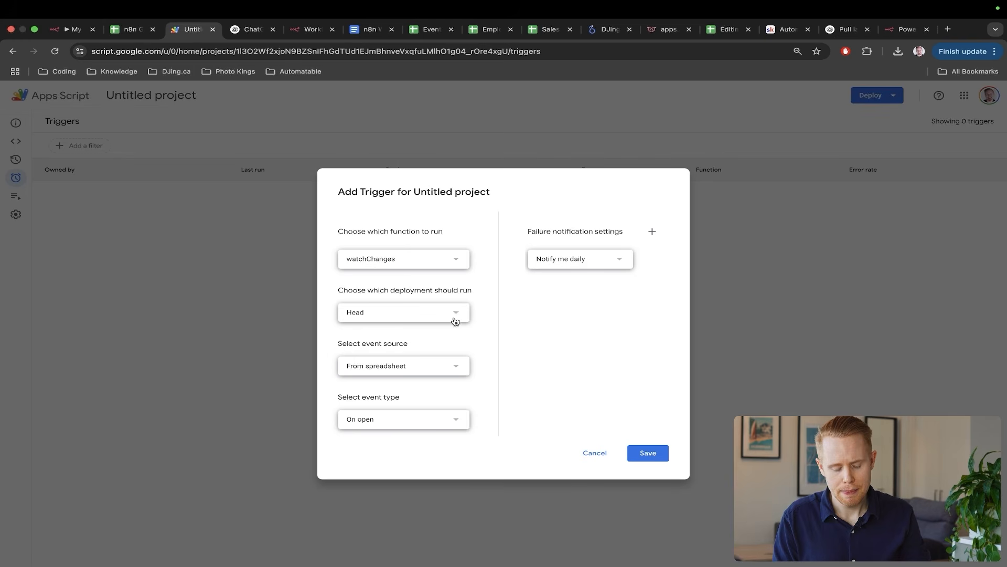
{"action": "left_click", "coordinate": [454, 262]}
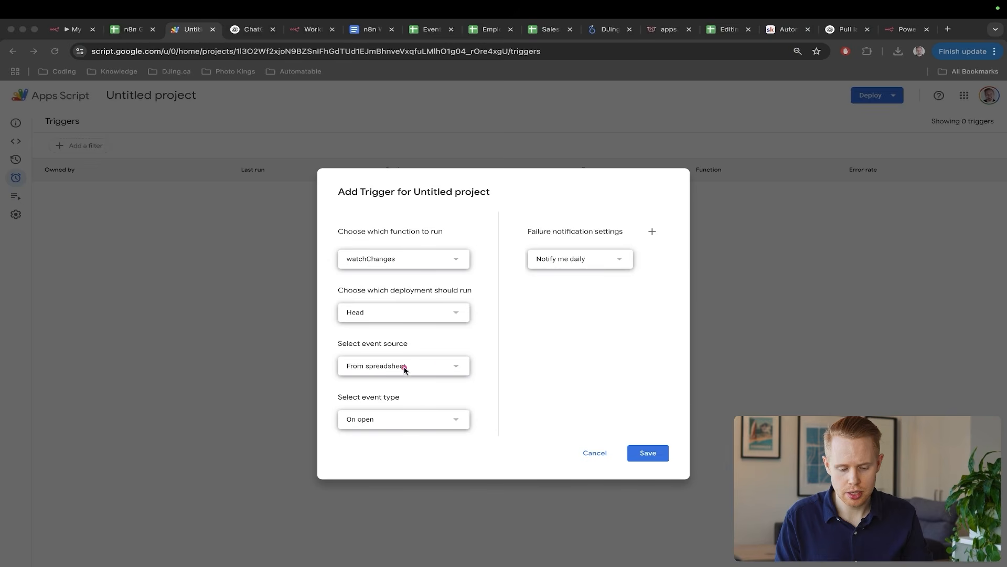
{"action": "left_click_drag", "start_coordinate": [547, 327], "coordinate": [404, 411]}
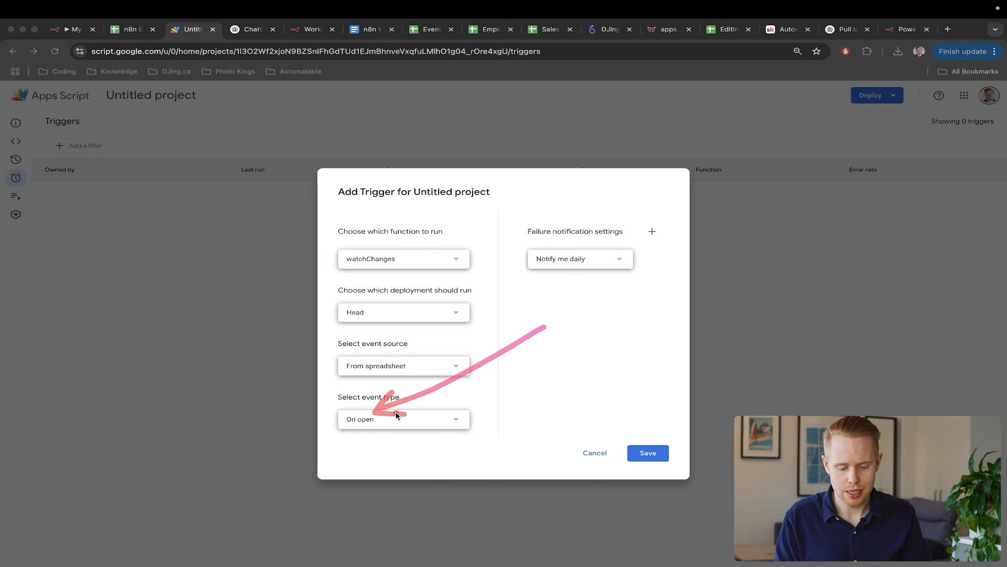
{"action": "left_click", "coordinate": [398, 422]}
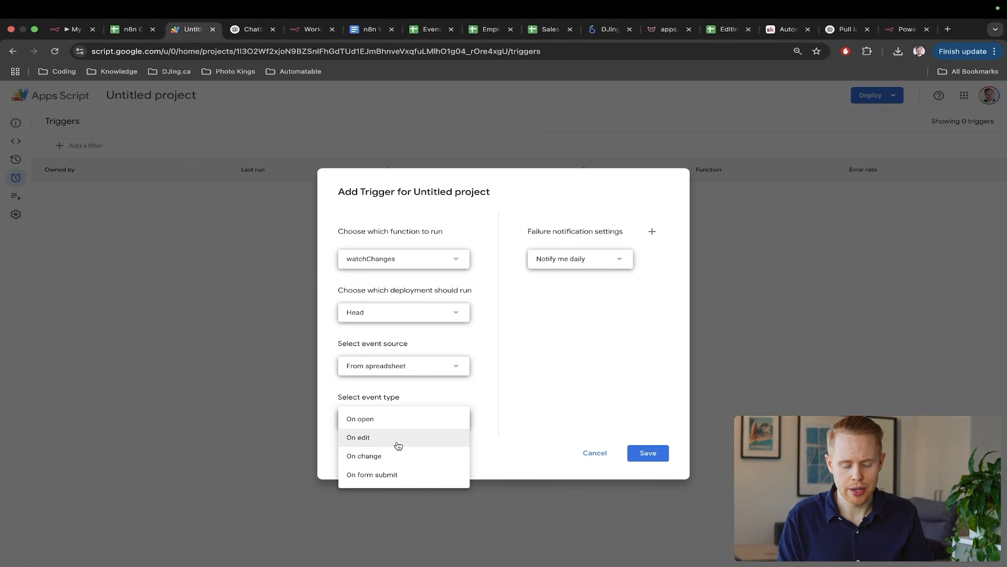
{"action": "left_click", "coordinate": [399, 446]}
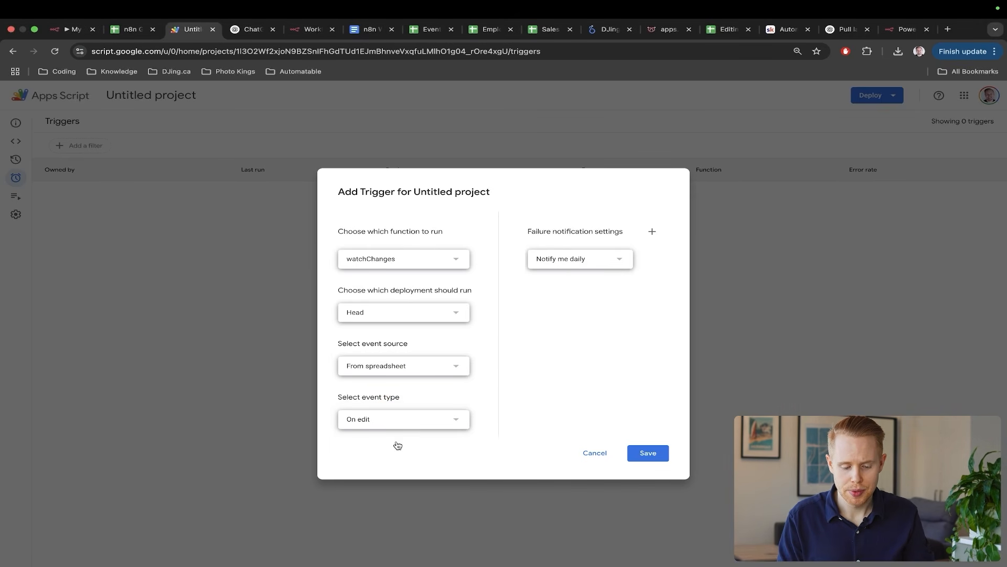
- Save the trigger, note the failed authorization and blocked pop-up, and save again
{"action": "left_click", "coordinate": [656, 453]}
{"action": "mouse_move", "coordinate": [429, 278]}
{"action": "left_mouse_down"}
{"action": "mouse_move", "coordinate": [540, 333]}
{"action": "mouse_move", "coordinate": [635, 438]}
{"action": "left_mouse_up"}
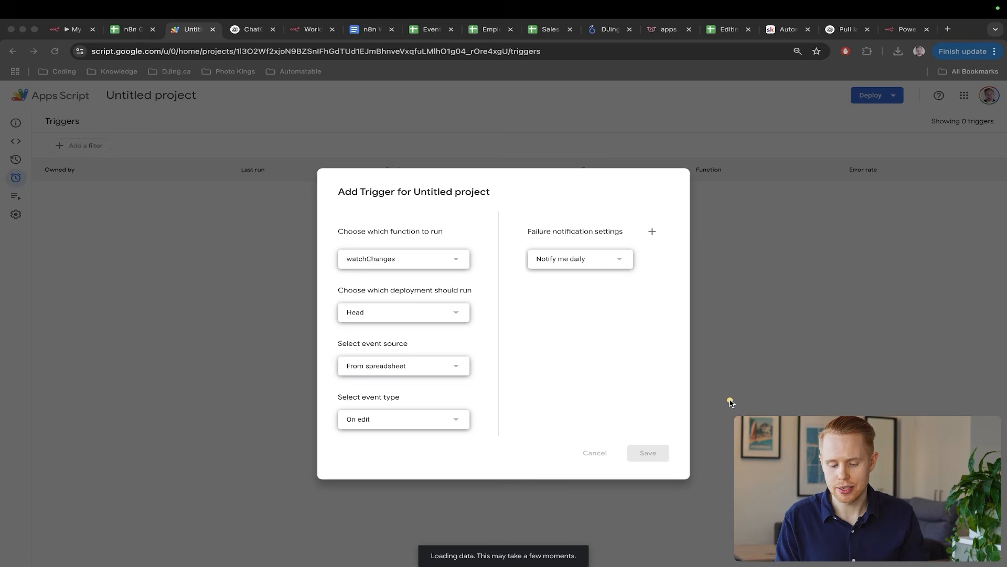
{"action": "left_click_drag", "start_coordinate": [724, 397], "coordinate": [542, 534]}
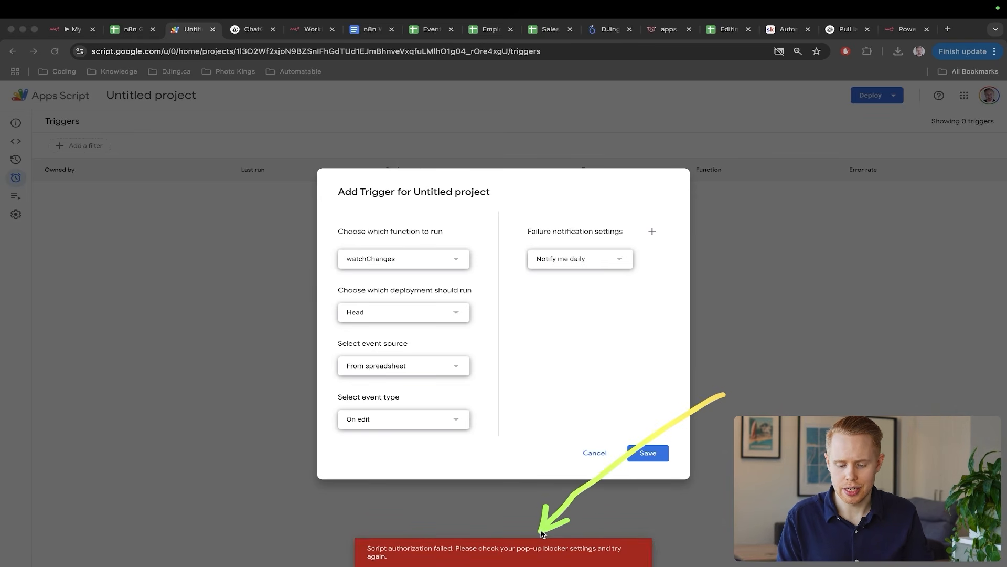
{"action": "left_click_drag", "start_coordinate": [762, 246], "coordinate": [834, 60]}
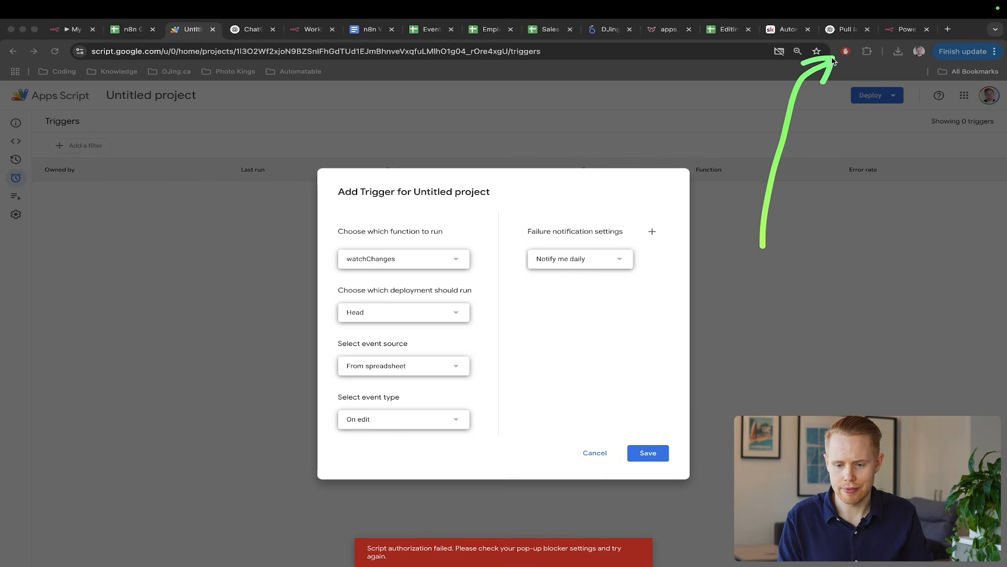
{"action": "left_click", "coordinate": [652, 459]}
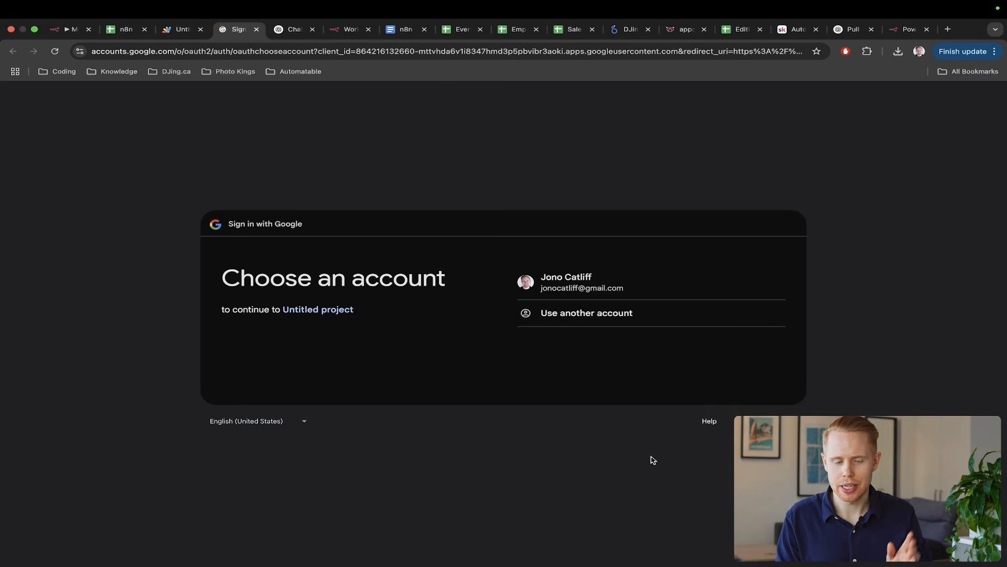
- Choose the signed-in account, proceed past the unverified-app warning via Advanced, and Allow access
{"action": "left_click", "coordinate": [573, 274]}
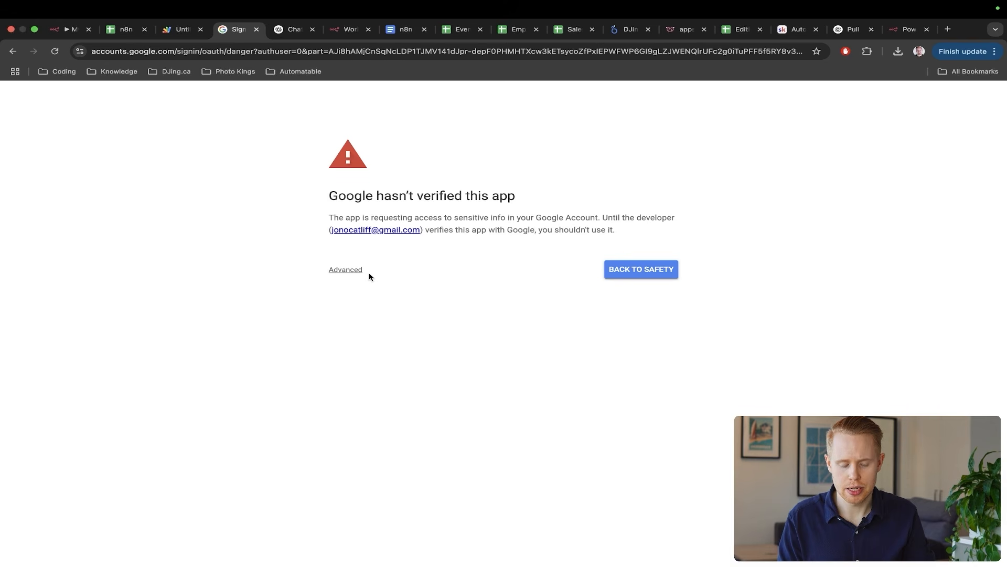
{"action": "mouse_move", "coordinate": [608, 118]}
{"action": "left_mouse_down"}
{"action": "mouse_move", "coordinate": [461, 167]}
{"action": "mouse_move", "coordinate": [437, 189]}
{"action": "left_mouse_up"}
{"action": "key", "text": "ctrl+s"}
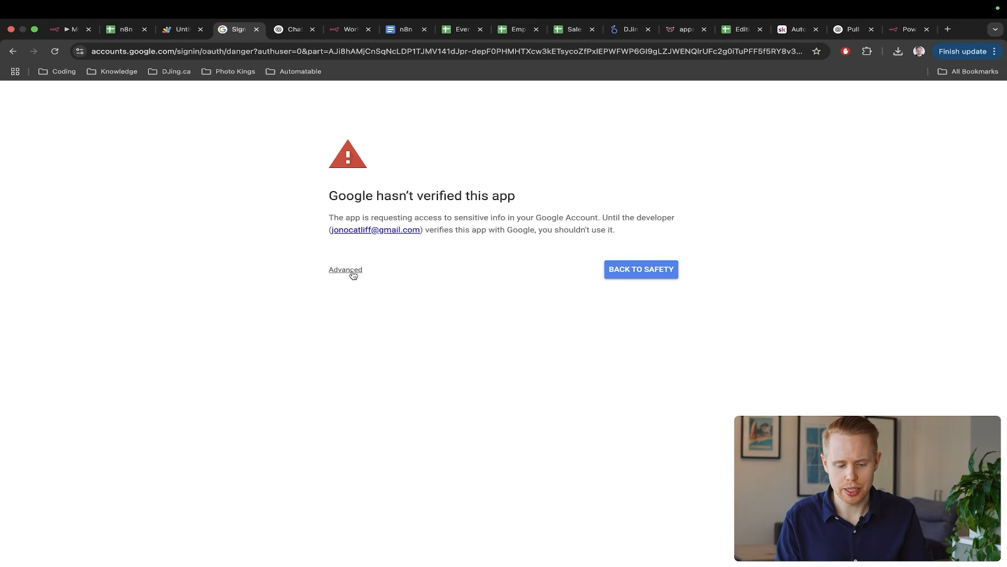
{"action": "left_click", "coordinate": [352, 271]}
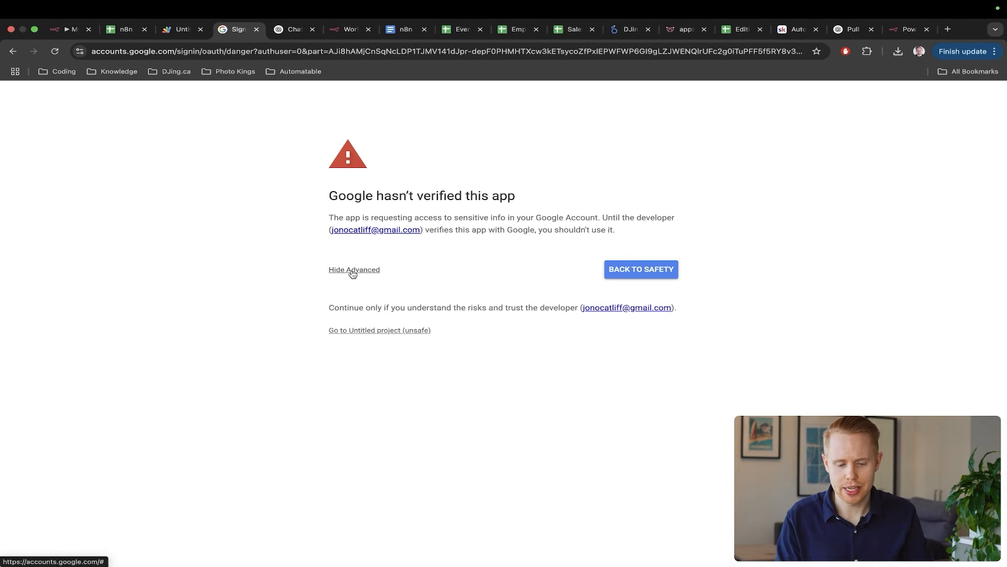
{"action": "left_click", "coordinate": [365, 331]}
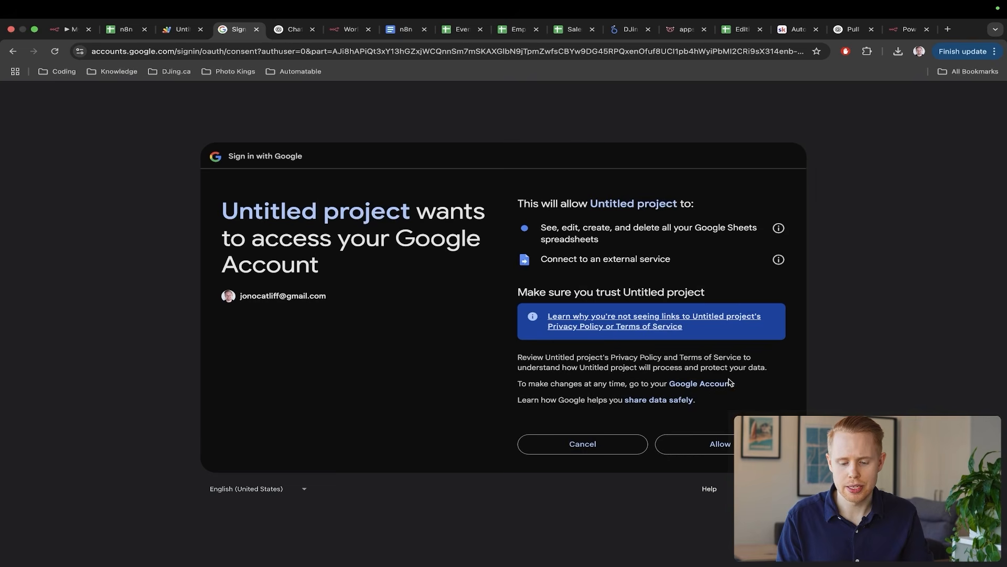
{"action": "left_click", "coordinate": [703, 443]}
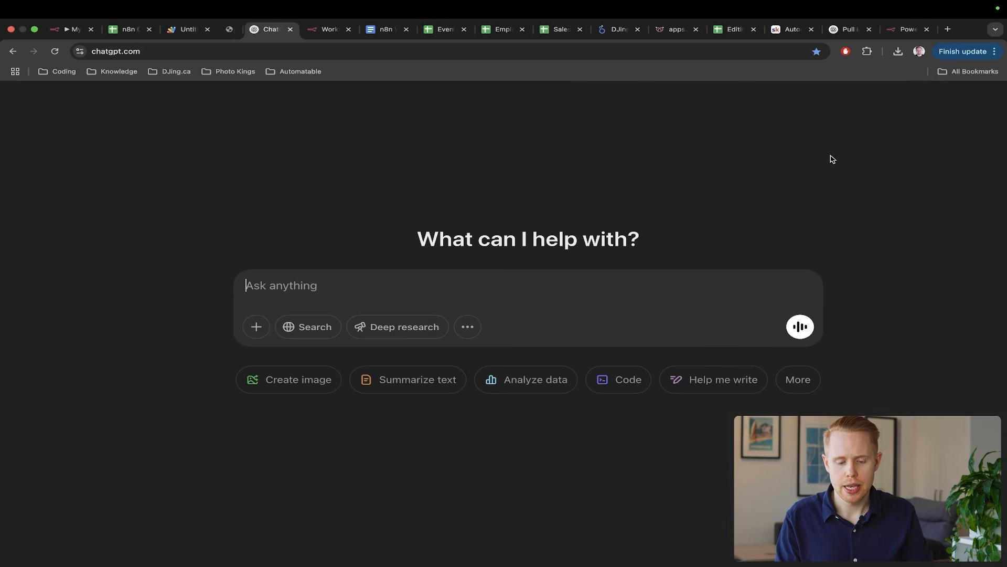
- Start the n8n Webhook listening for a test event
{"action": "key", "text": "super+2"}
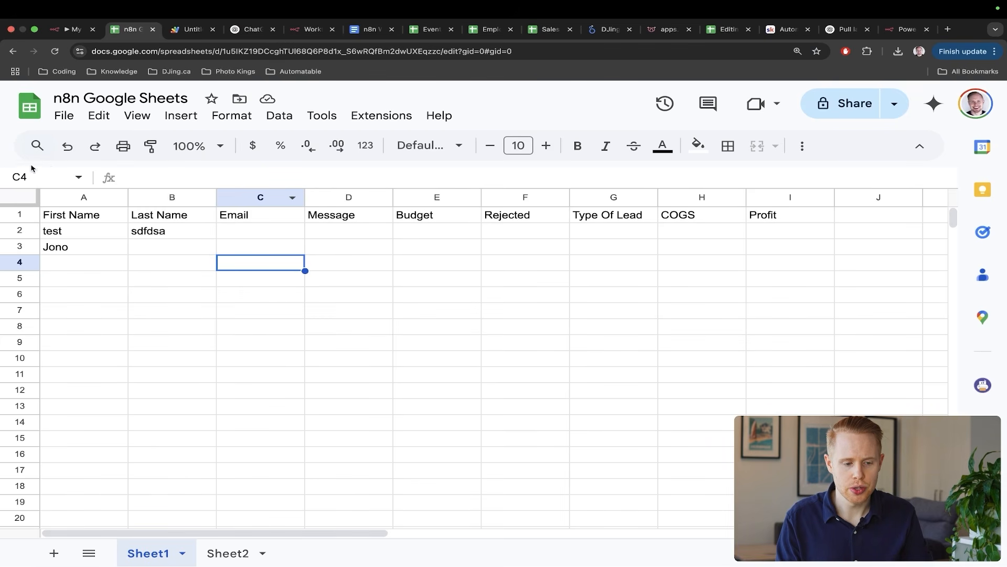
{"action": "key", "text": "super+1"}
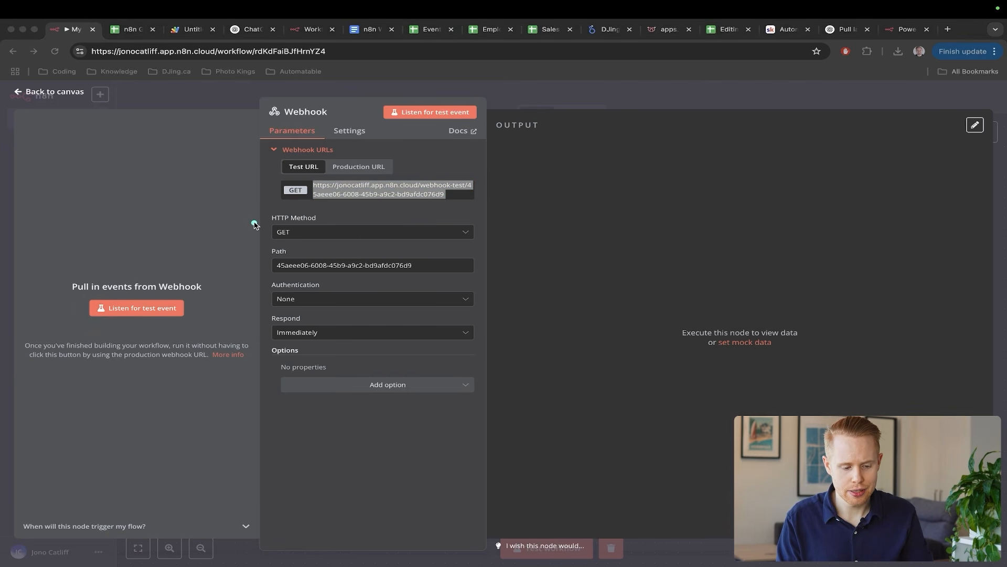
{"action": "left_click_drag", "start_coordinate": [253, 223], "coordinate": [151, 293]}
{"action": "left_click", "coordinate": [149, 308]}
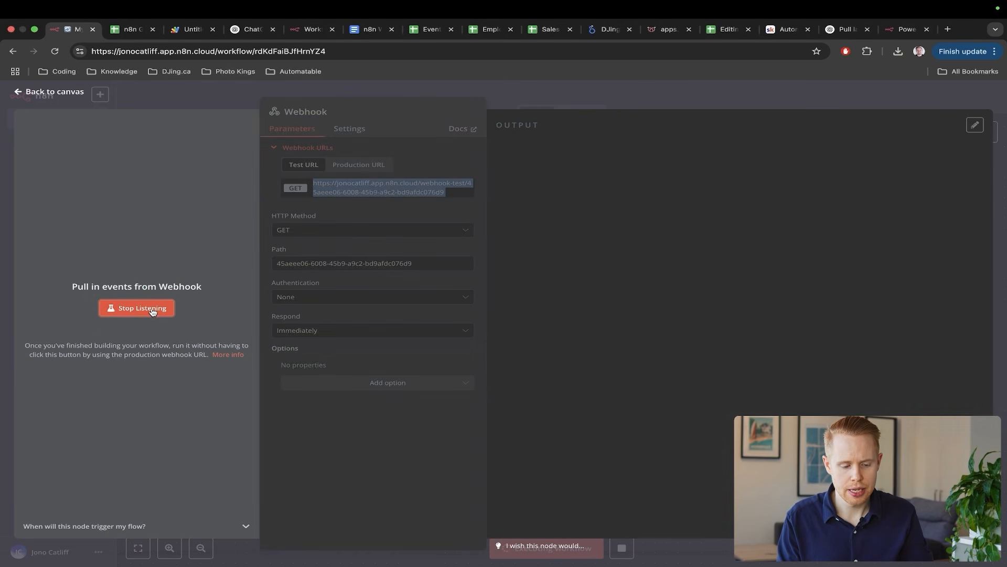
- Enter the test value 'asdfasdfads' in cell A5 of the spreadsheet
{"action": "key", "text": "super+2"}
{"action": "key", "text": "Down"}
{"action": "key", "text": "Left"}
{"action": "key", "text": "Left"}
{"action": "type", "text": "asdfasdfads"}
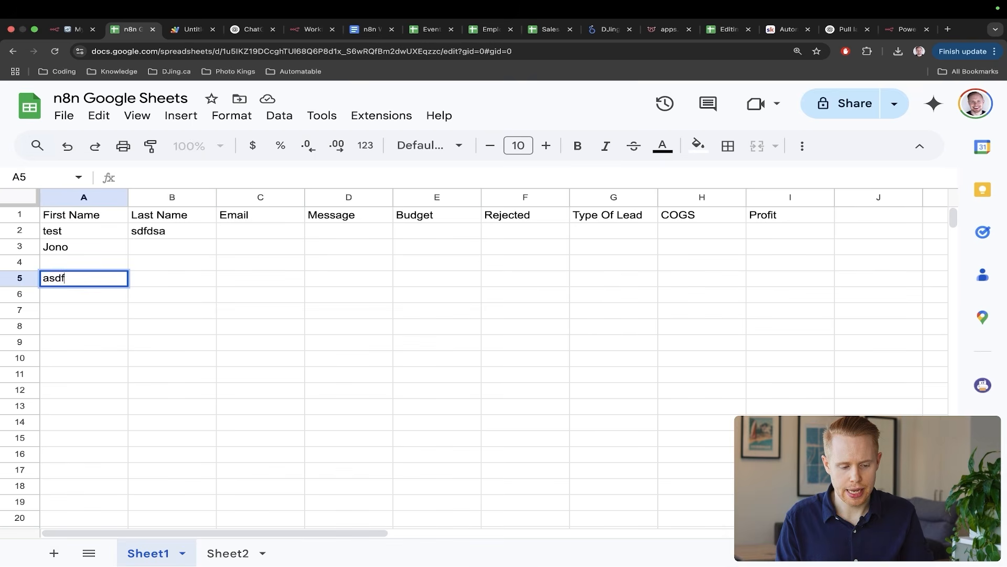
{"action": "key", "text": "Return"}
- Back in n8n, stop listening and highlight the Webhook's HTTP Method setting
{"action": "key", "text": "super+1"}
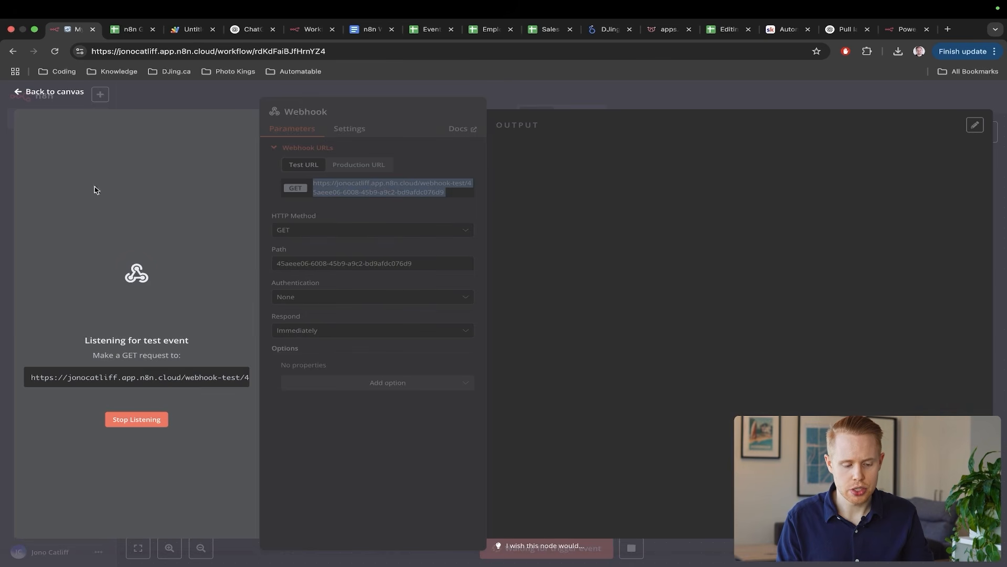
{"action": "left_click_drag", "start_coordinate": [394, 185], "coordinate": [162, 327]}
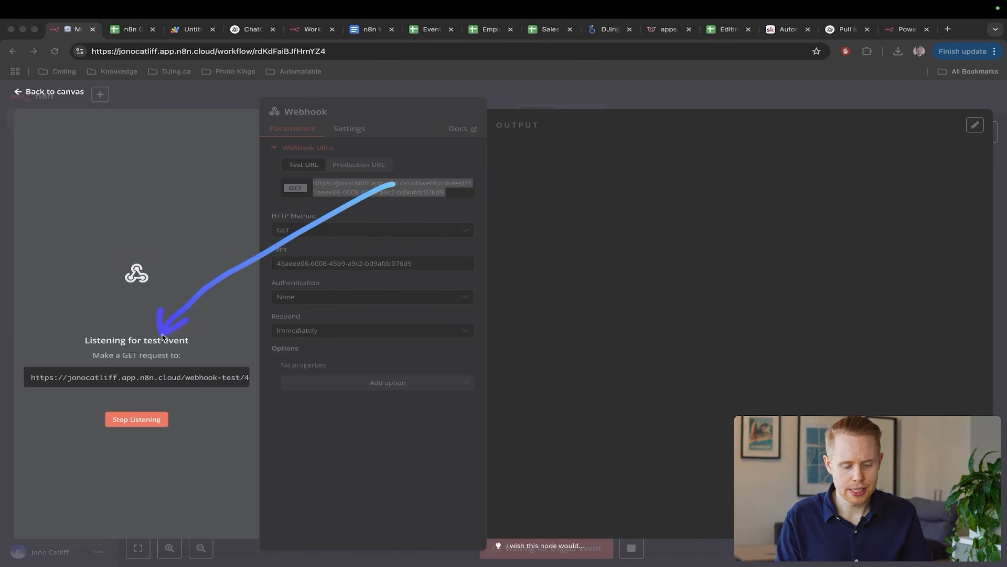
{"action": "left_click", "coordinate": [147, 422]}
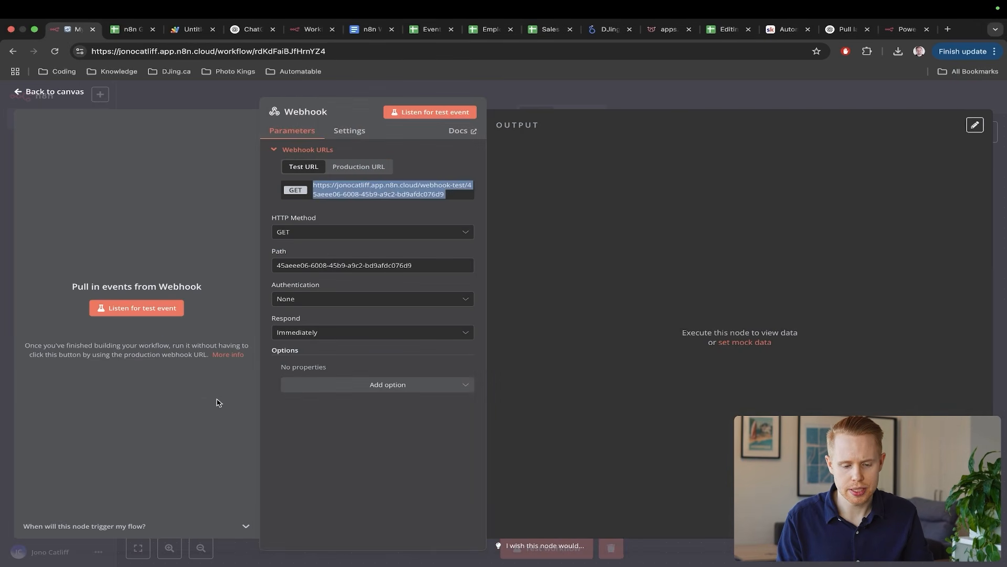
{"action": "left_click_drag", "start_coordinate": [619, 310], "coordinate": [266, 244]}
{"action": "key", "text": "ctrl+s"}
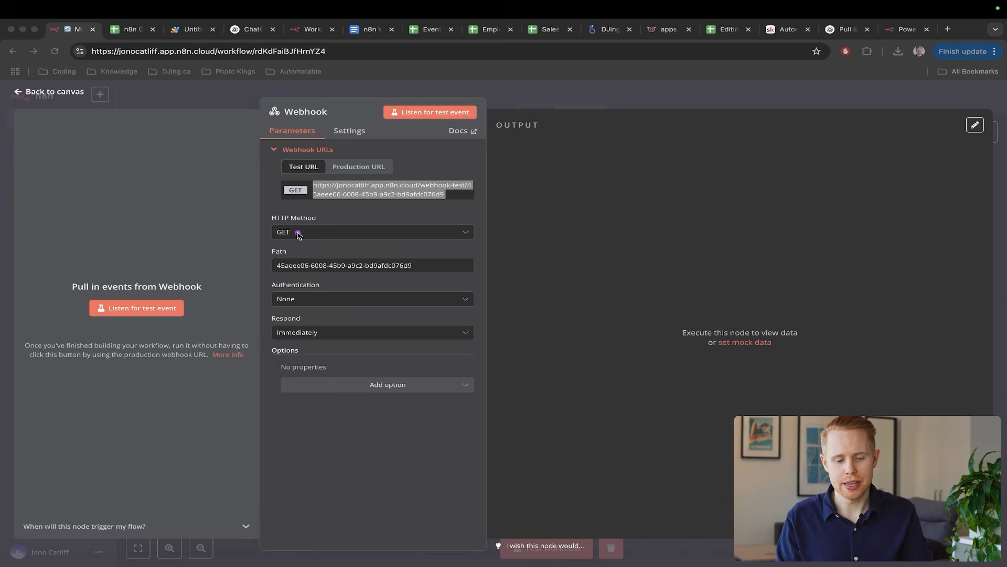
- Set the Webhook's HTTP Method to POST
{"action": "left_click", "coordinate": [298, 234]}
{"action": "left_click", "coordinate": [308, 325]}
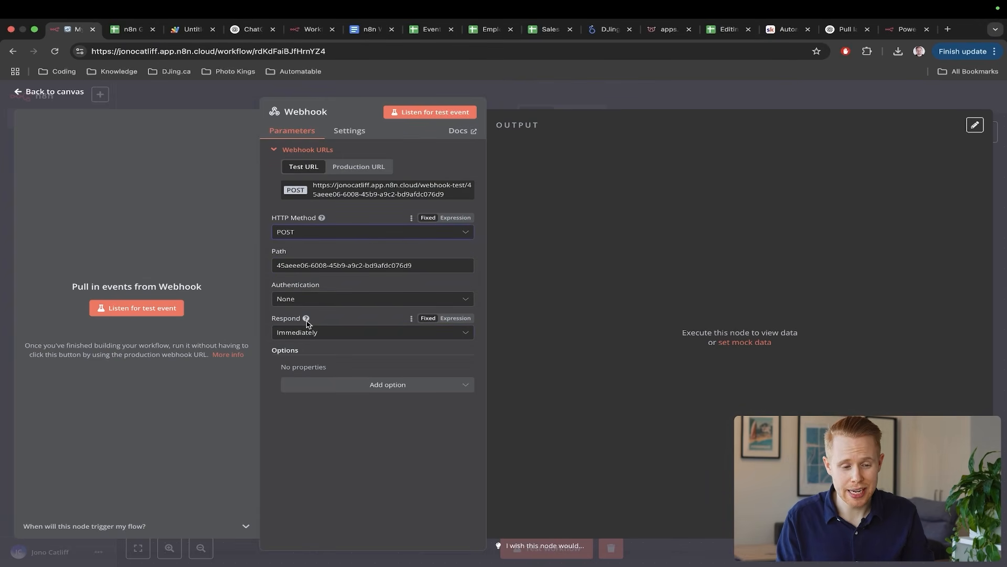
{"action": "key", "text": "ctrl+Tab"}
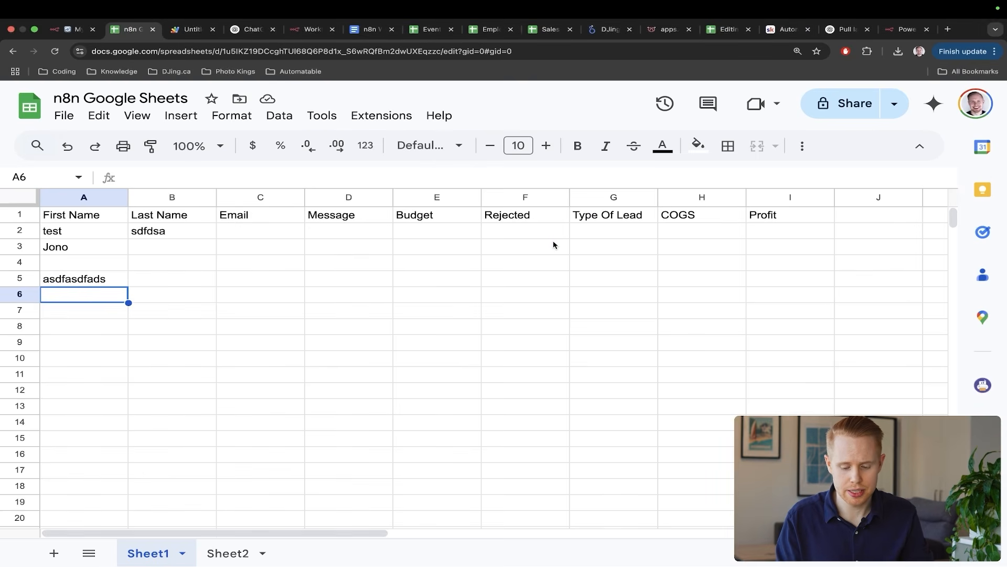
{"action": "key", "text": "ctrl+shift+Tab"}
{"action": "left_click", "coordinate": [277, 213]}
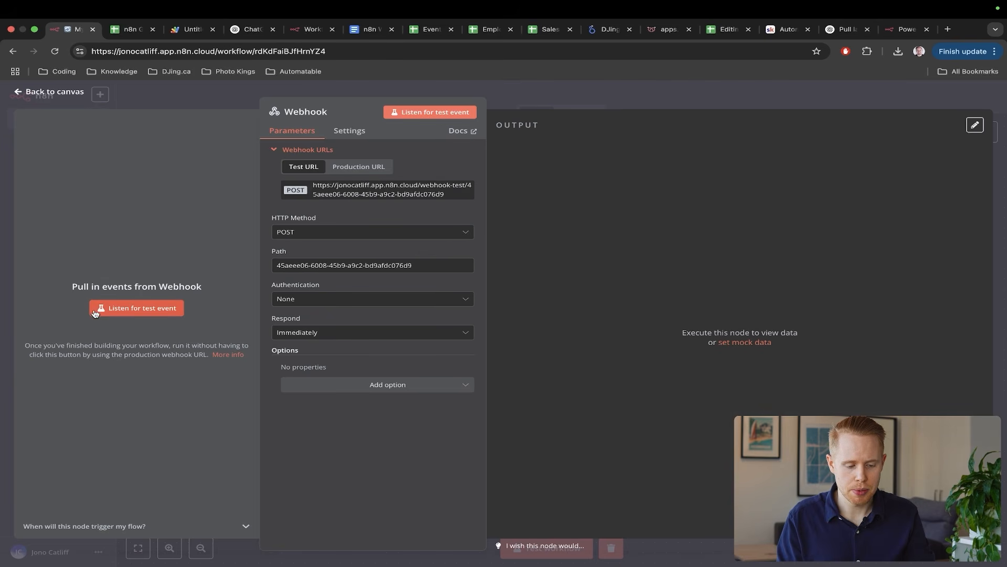
- Listen for a test event, then enter 'asdfasdf' in sheet cell C5 to fire it
{"action": "left_click", "coordinate": [116, 308]}
{"action": "key", "text": "ctrl+Tab"}
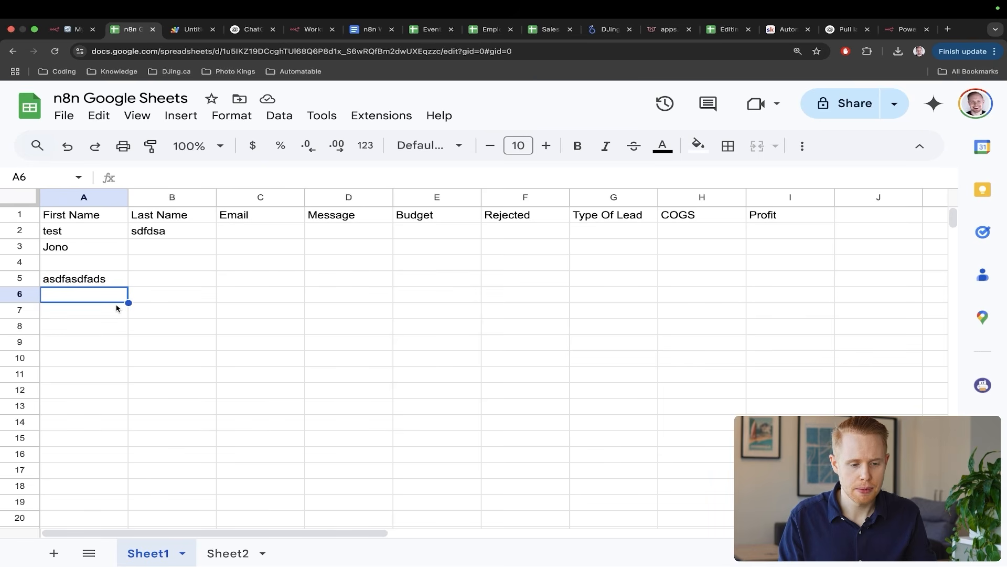
{"action": "left_click", "coordinate": [301, 281]}
{"action": "type", "text": "asdfasdf"}
{"action": "key", "text": "Return"}
{"action": "key", "text": "ctrl+shift+Tab"}
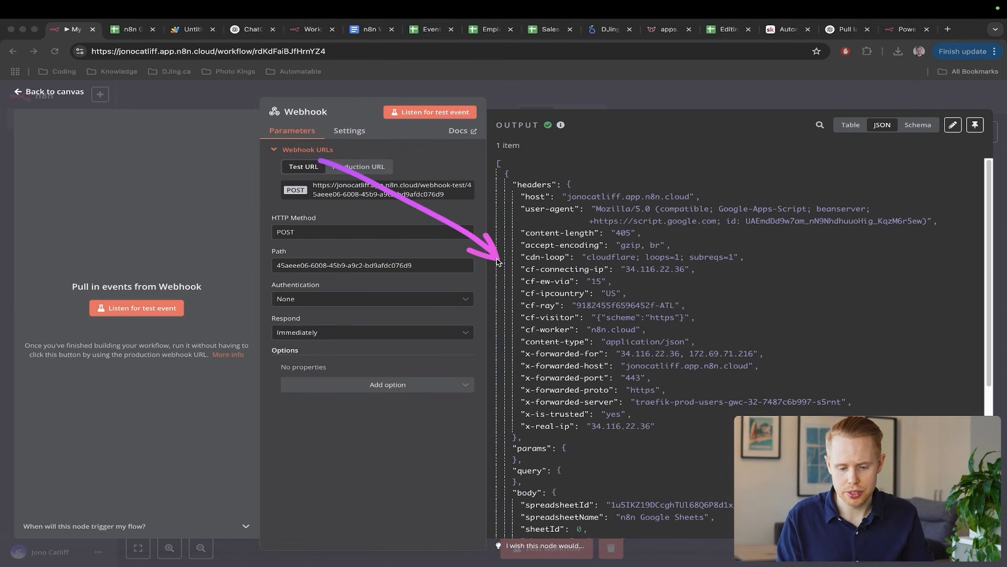
- Inspect the captured output's body, rangeA1Notation and rowValues, then return to the spreadsheet
{"action": "scroll", "coordinate": [637, 361], "scroll_direction": "down", "scroll_amount": 5}
{"action": "scroll", "coordinate": [637, 360], "scroll_direction": "down", "scroll_amount": 3}
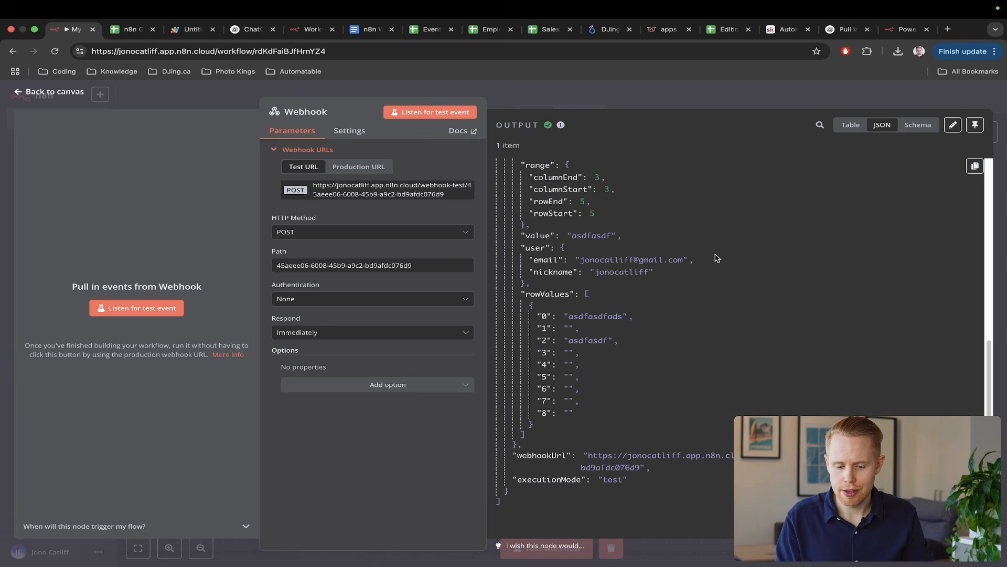
{"action": "scroll", "coordinate": [716, 257], "scroll_direction": "up", "scroll_amount": 2}
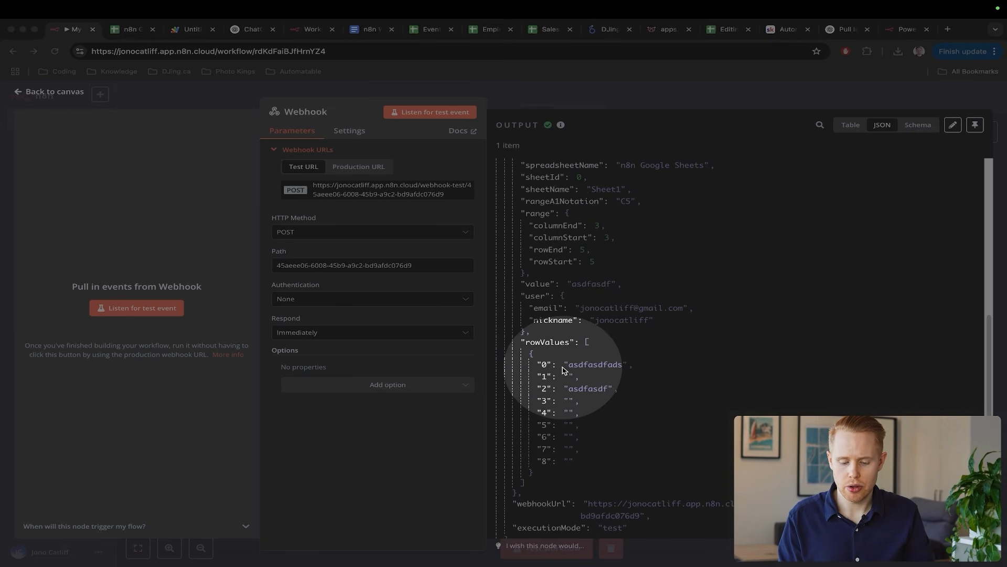
{"action": "key", "text": "Escape"}
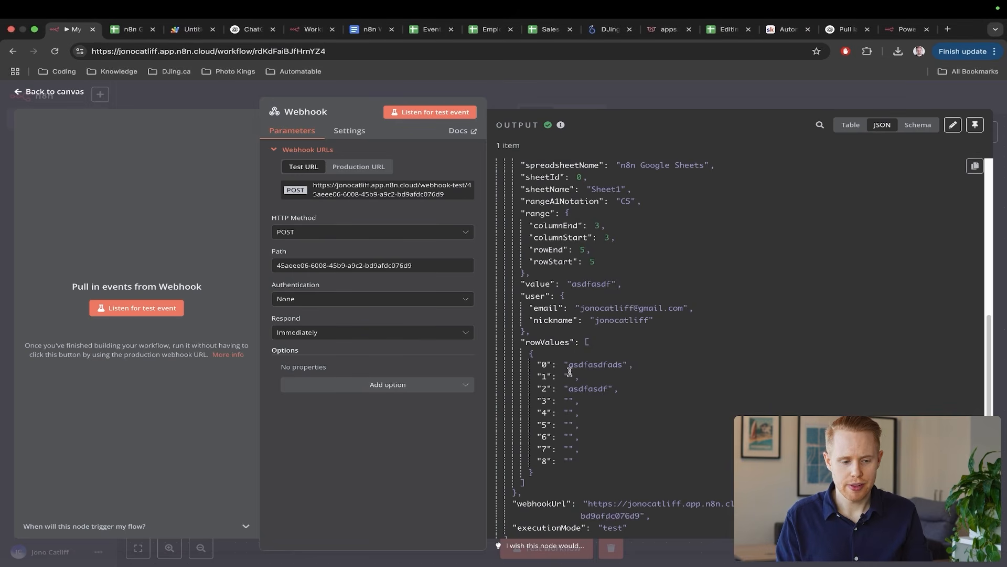
{"action": "key", "text": "ctrl+Tab"}
{"action": "key", "text": "ctrl+s"}
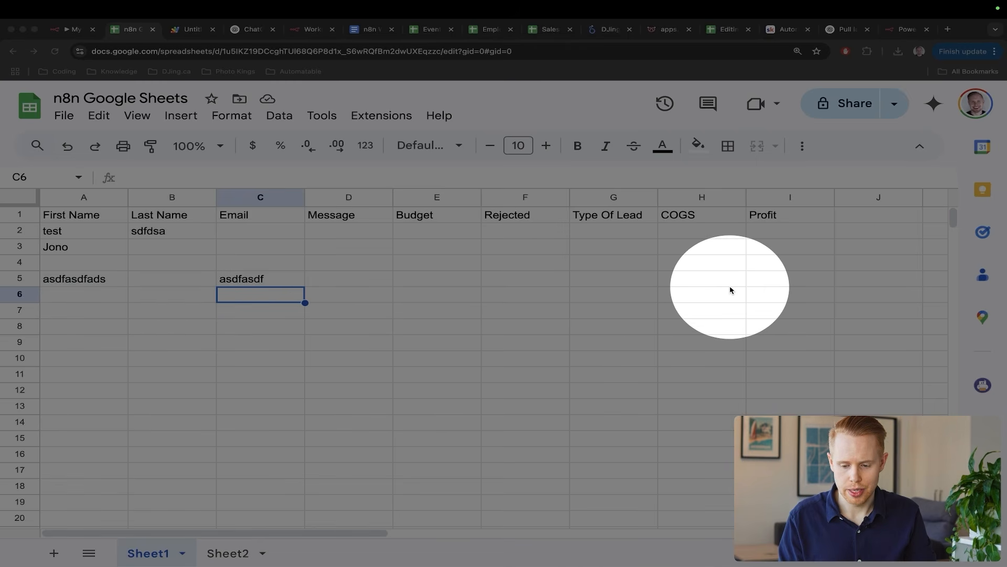
- Select row 5 out to column Z in Google Sheets, then return to n8n's Webhook output
{"action": "key", "text": "Escape"}
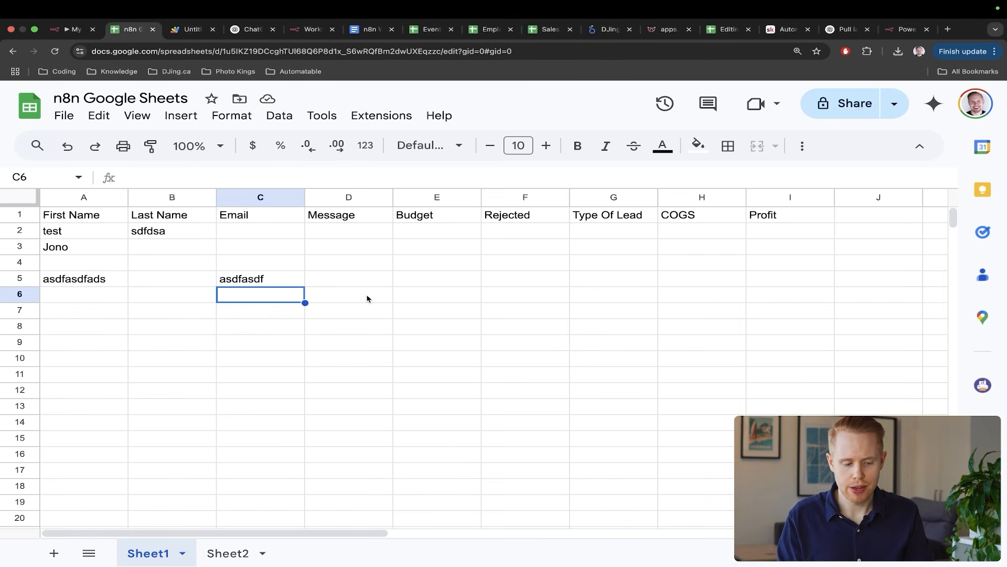
{"action": "scroll", "coordinate": [413, 294], "scroll_direction": "right", "scroll_amount": 10}
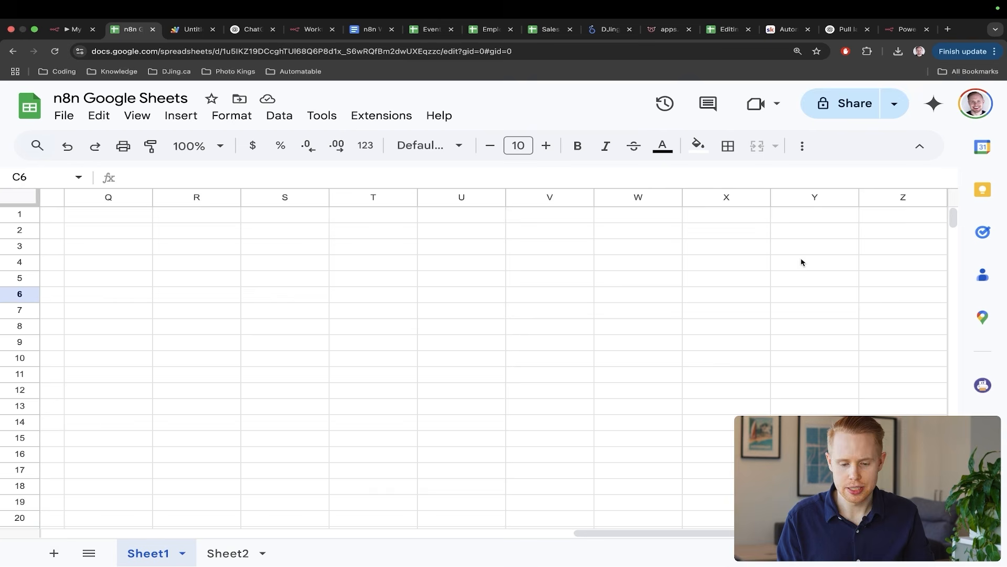
{"action": "left_click", "coordinate": [880, 282]}
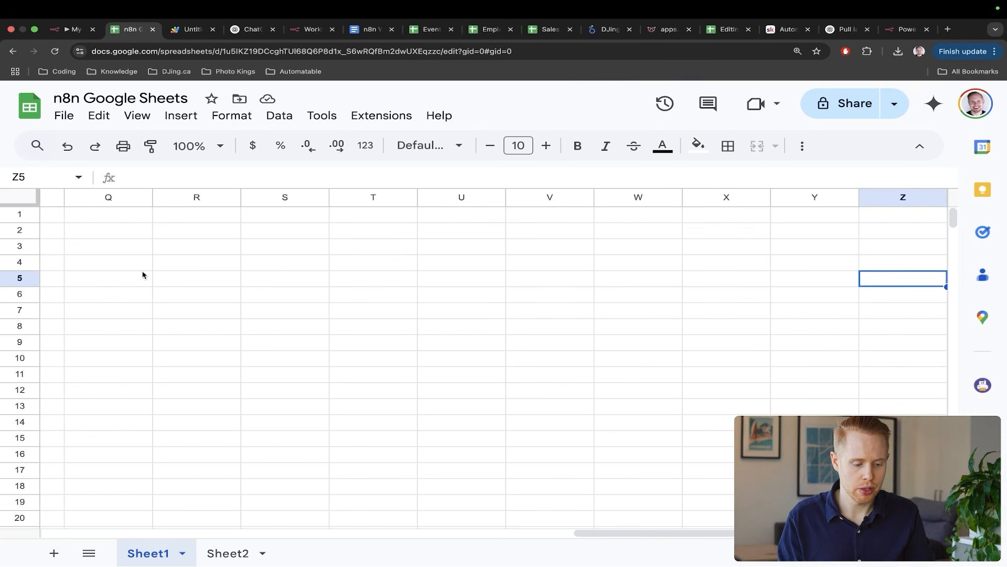
{"action": "key", "text": "shift+space"}
{"action": "scroll", "coordinate": [464, 298], "scroll_direction": "left", "scroll_amount": 10}
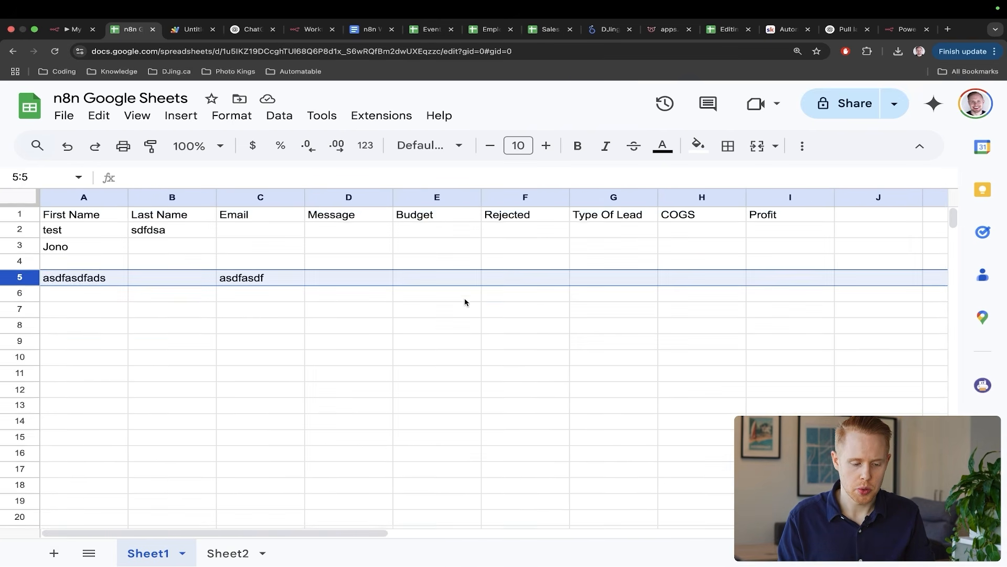
{"action": "key", "text": "ctrl+shift+Tab"}
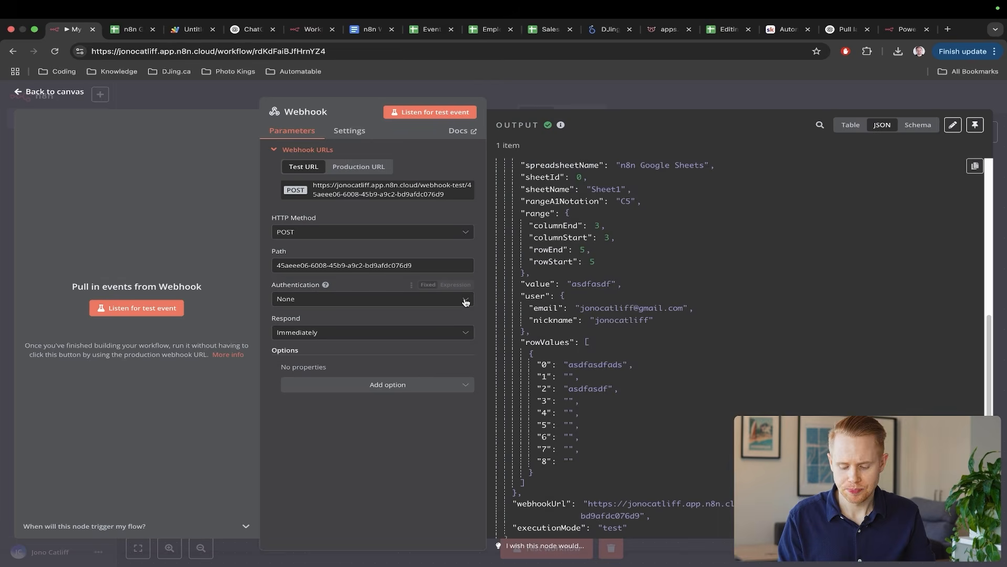
- Close the Webhook node to the canvas and bring up the Sales Analytics Sales Data sheet
{"action": "left_click", "coordinate": [1002, 195]}
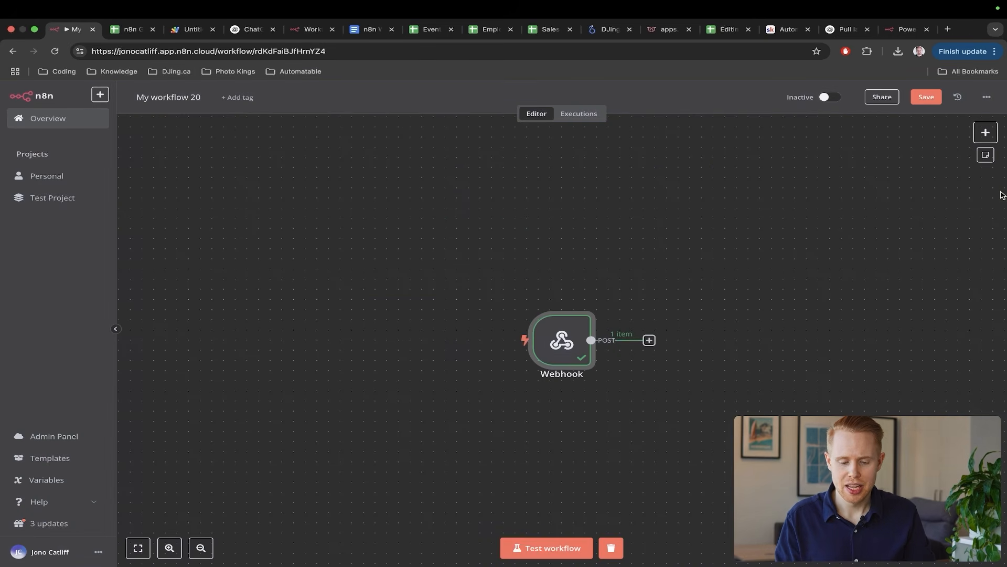
{"action": "scroll", "coordinate": [766, 273], "scroll_direction": "right", "scroll_amount": 8}
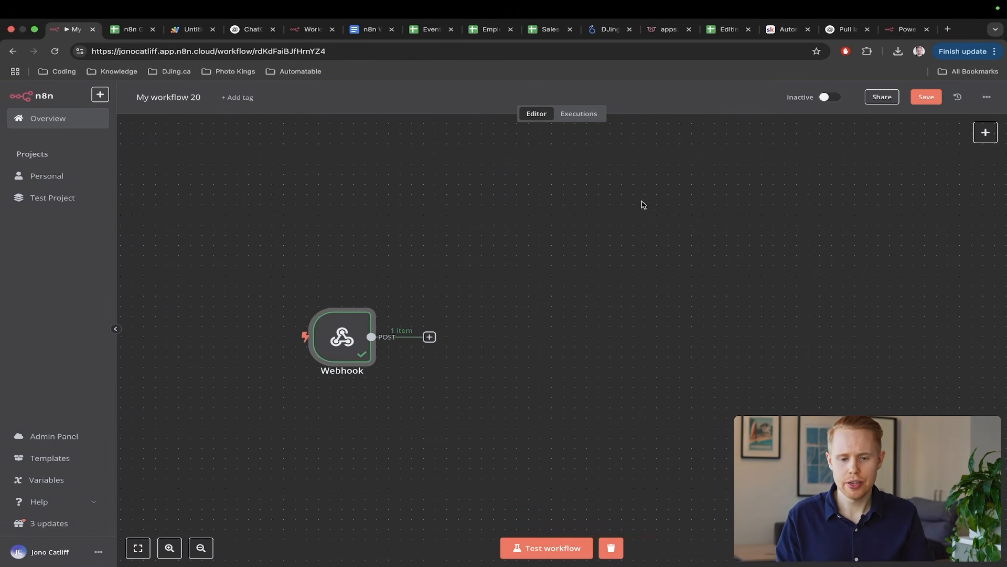
{"action": "left_click", "coordinate": [535, 31]}
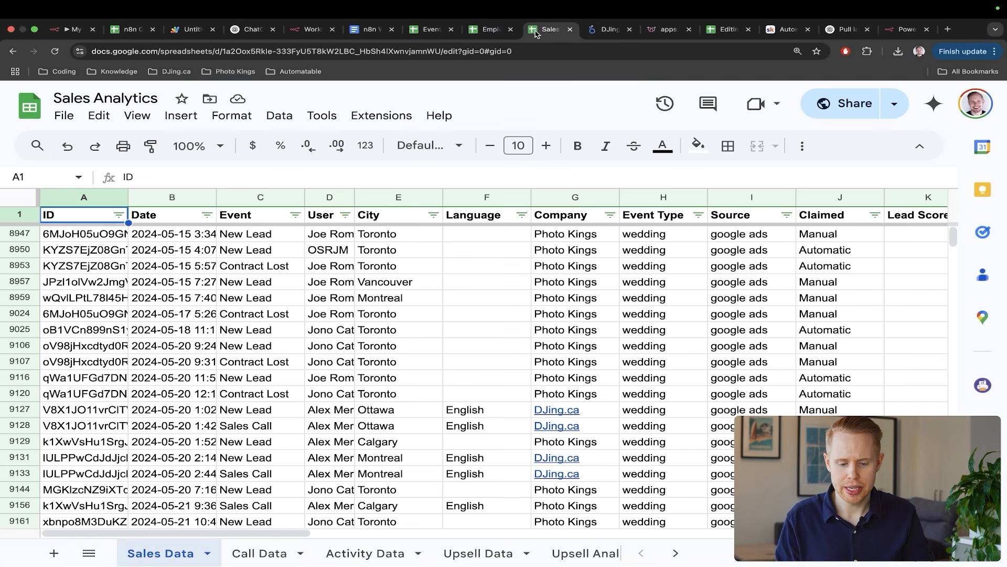
- Point out the Employee Recruitment tracker's Questions, Test and interview checkbox columns, then return to n8n Google Sheets
{"action": "left_click", "coordinate": [490, 30]}
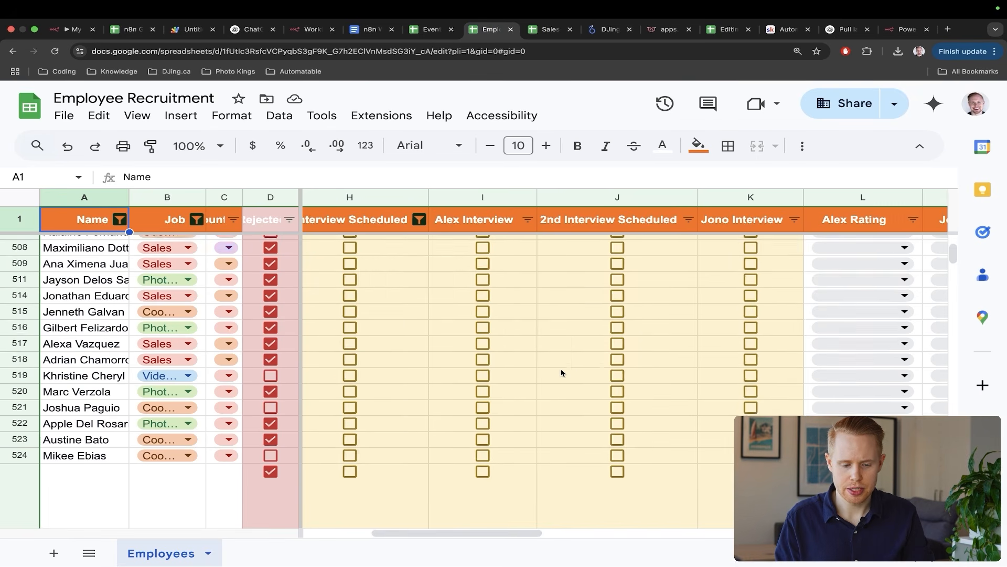
{"action": "scroll", "coordinate": [561, 373], "scroll_direction": "up", "scroll_amount": 20}
{"action": "scroll", "coordinate": [561, 373], "scroll_direction": "left", "scroll_amount": 5}
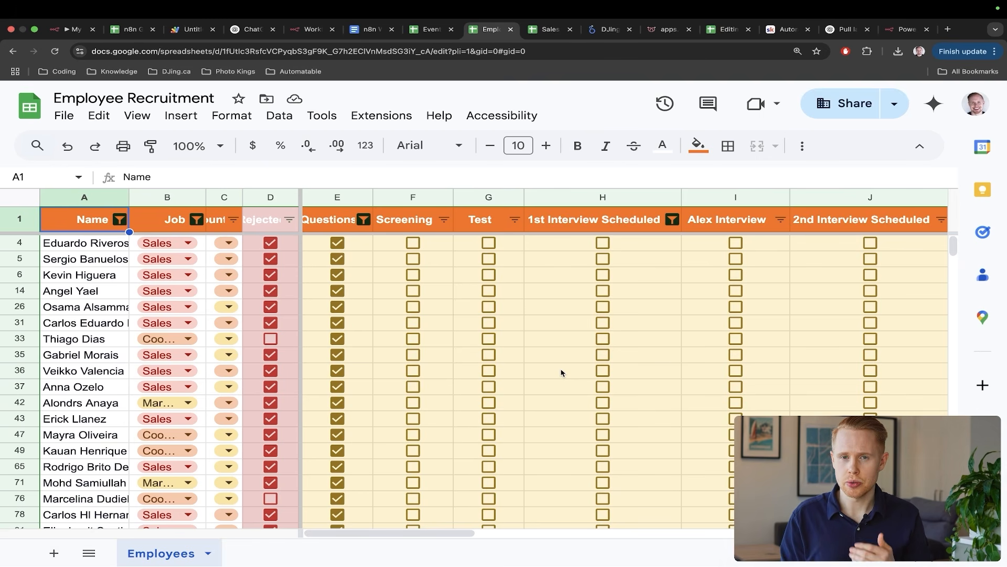
{"action": "left_click_drag", "start_coordinate": [489, 151], "coordinate": [356, 226]}
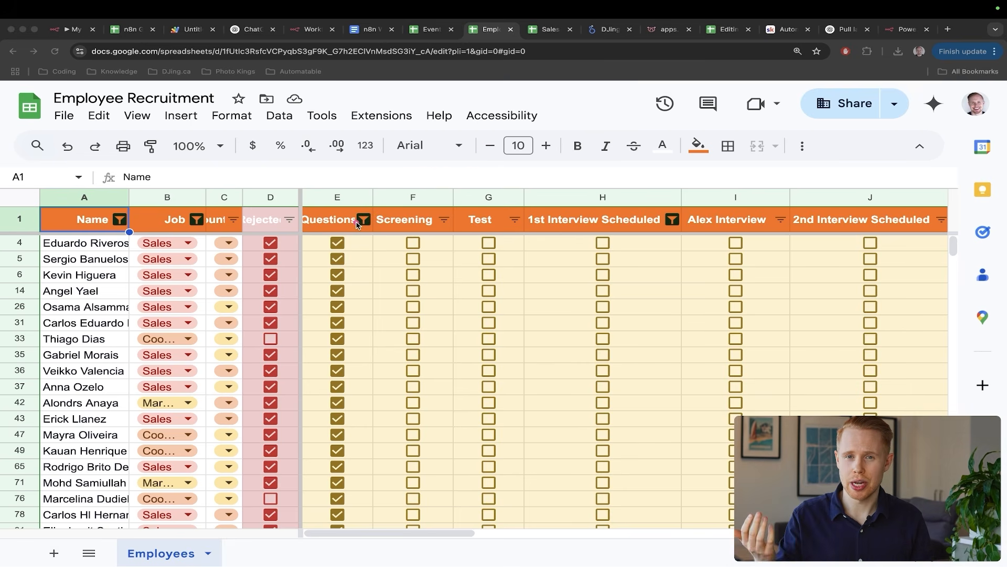
{"action": "mouse_move", "coordinate": [566, 111]}
{"action": "left_mouse_down"}
{"action": "mouse_move", "coordinate": [498, 186]}
{"action": "mouse_move", "coordinate": [500, 200]}
{"action": "left_mouse_up"}
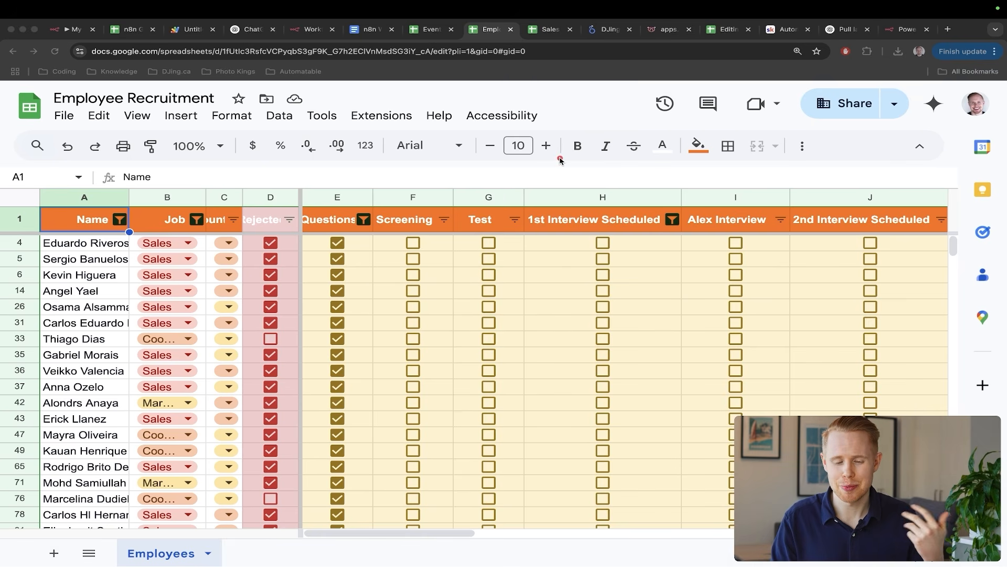
{"action": "left_click_drag", "start_coordinate": [563, 157], "coordinate": [510, 205]}
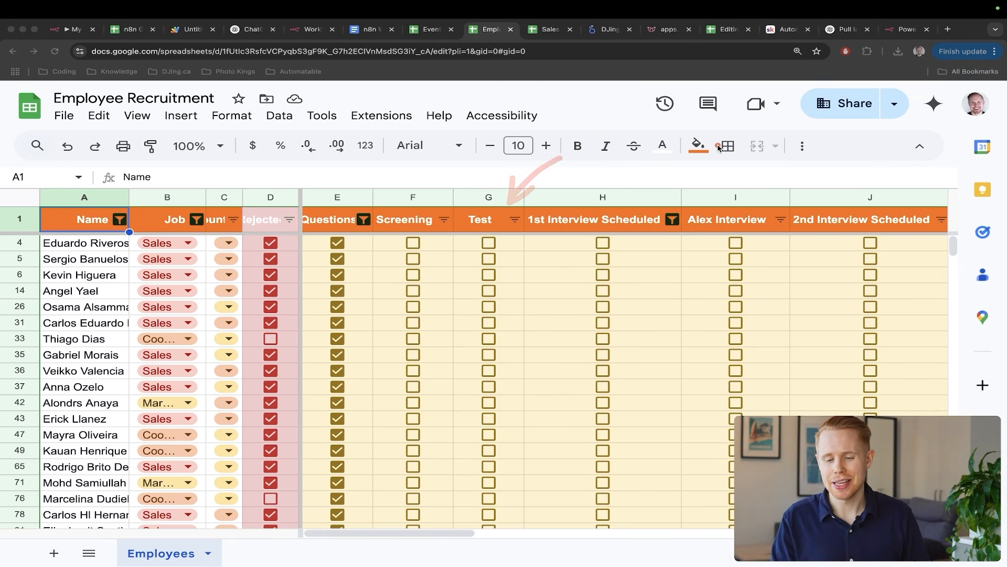
{"action": "left_click_drag", "start_coordinate": [797, 155], "coordinate": [745, 226]}
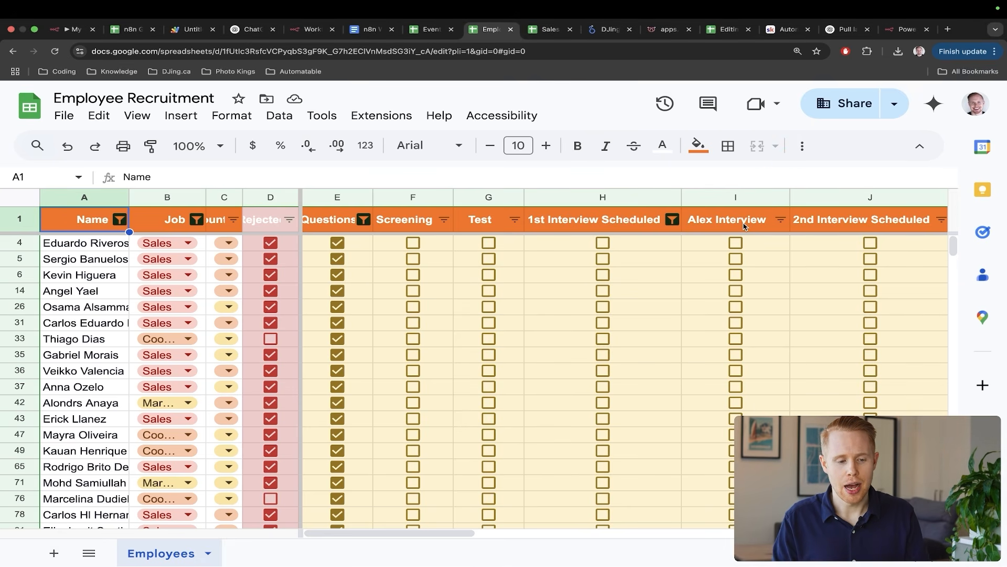
{"action": "key", "text": "super+2"}
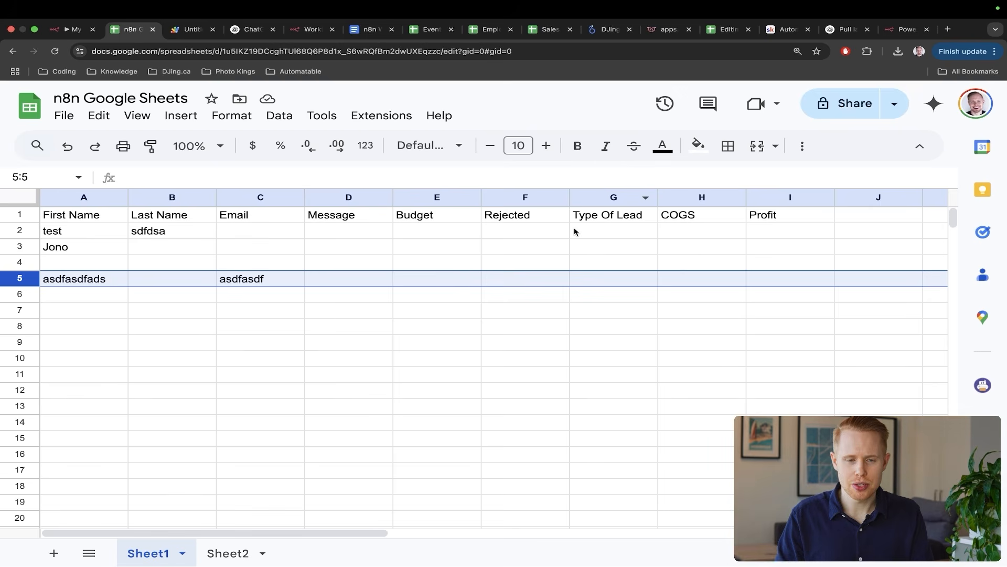
- Clear the old test data in A2:H8 and add an 'Approved' header in J1
{"action": "left_click_drag", "start_coordinate": [674, 329], "coordinate": [71, 240]}
{"action": "key", "text": "Delete"}
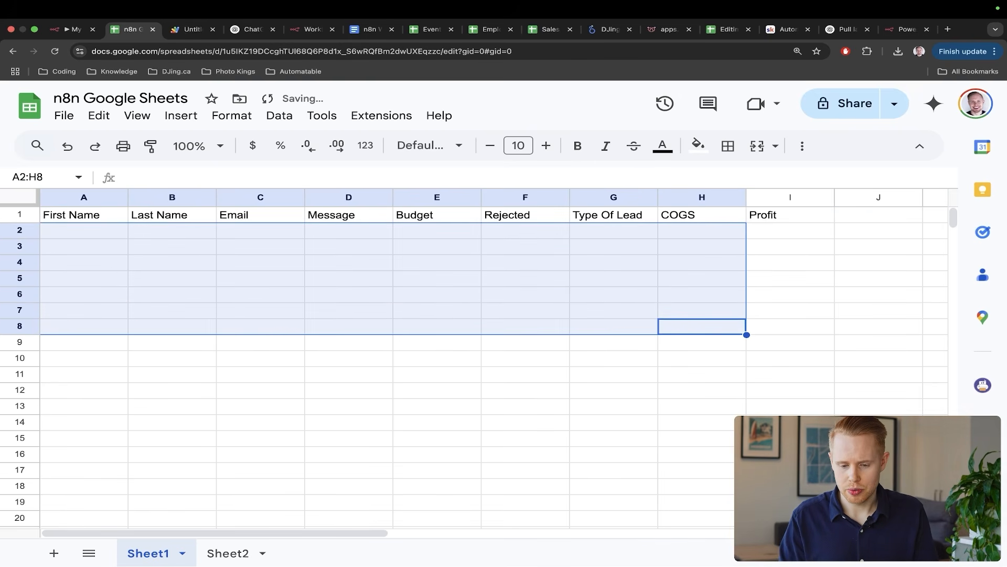
{"action": "left_click", "coordinate": [867, 222]}
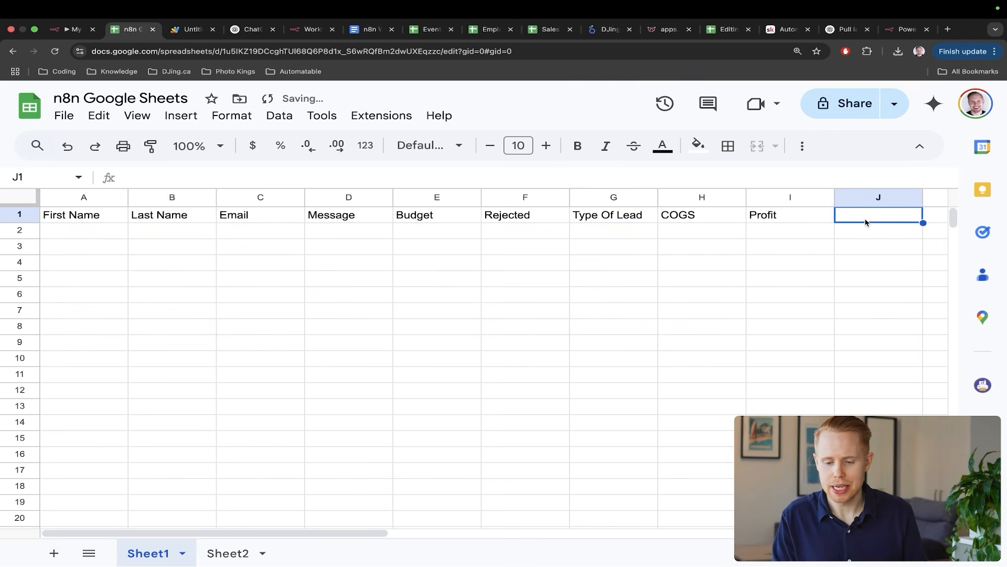
{"action": "type", "text": "Appr"}
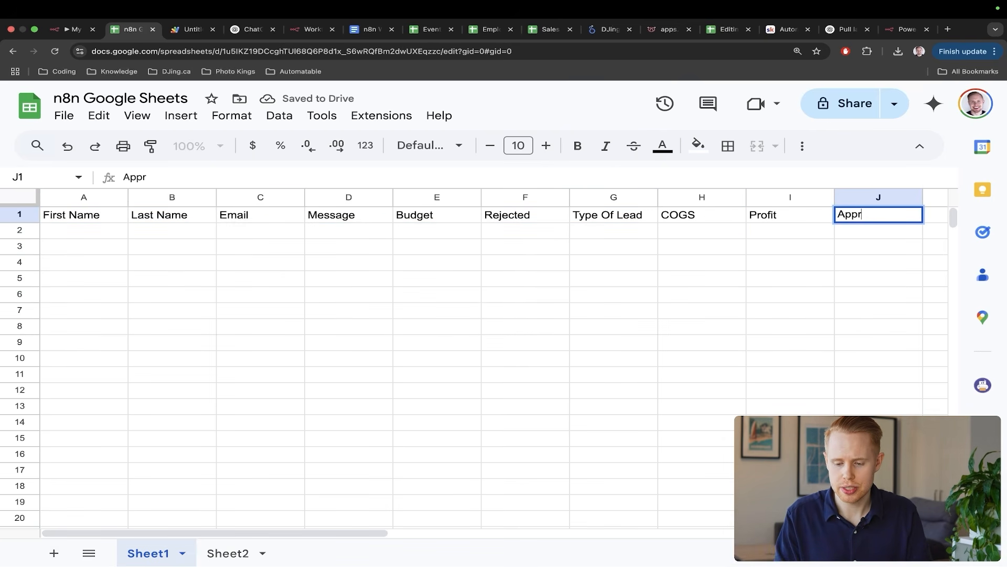
{"action": "type", "text": "oved"}
{"action": "key", "text": "Return"}
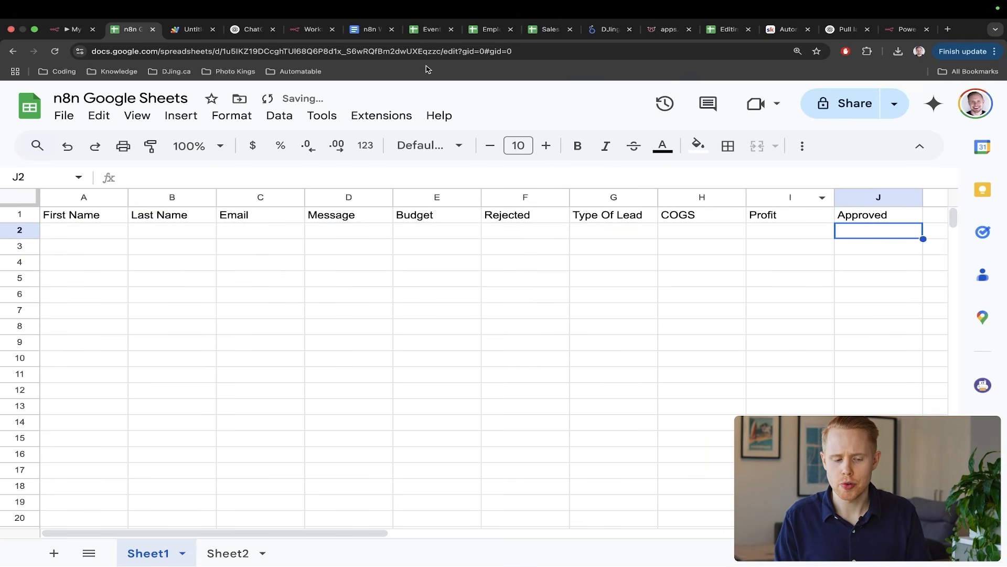
- Insert a checkbox in J2 and fill checkboxes down to J13
{"action": "left_click", "coordinate": [182, 118]}
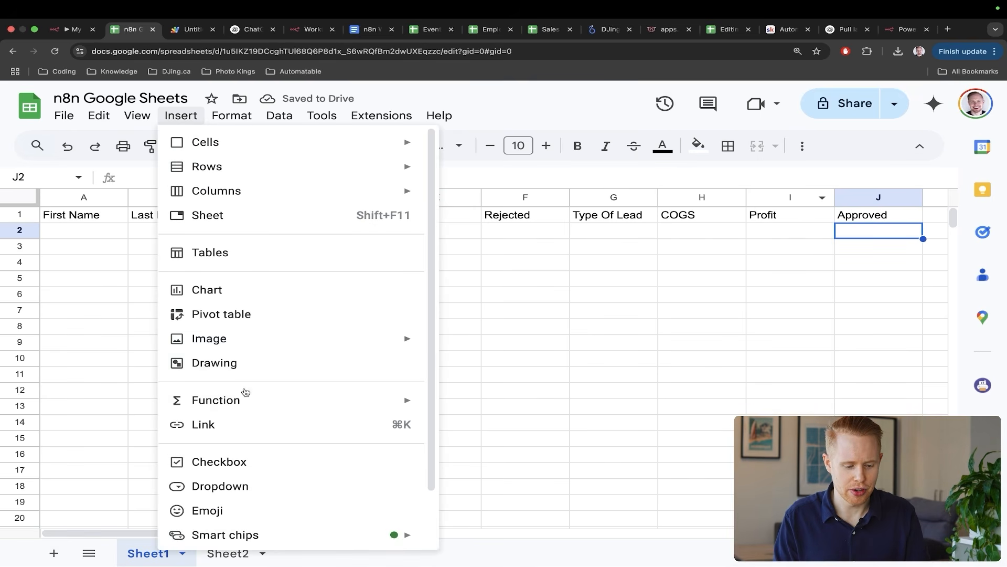
{"action": "left_click", "coordinate": [238, 460]}
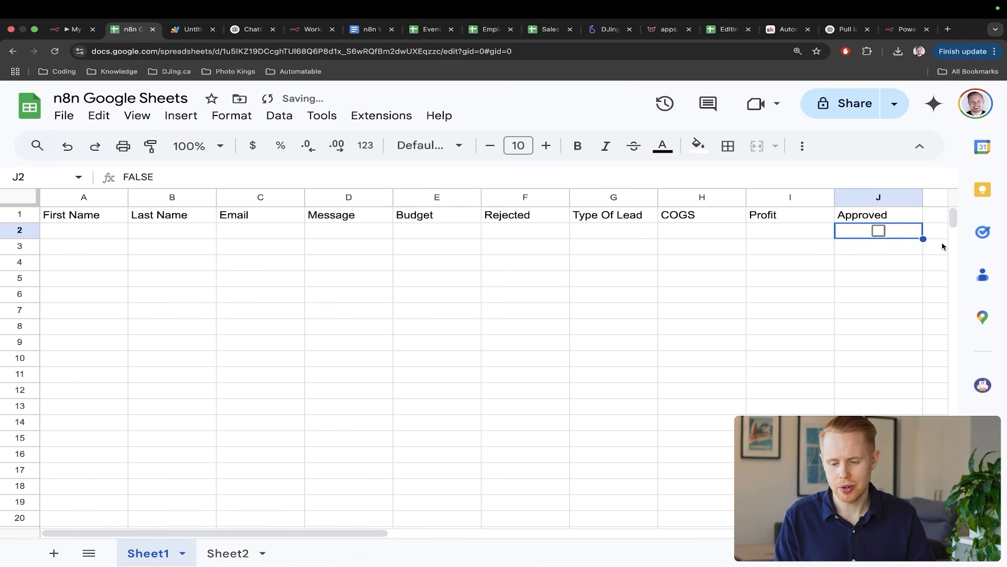
{"action": "left_click_drag", "start_coordinate": [923, 239], "coordinate": [923, 409]}
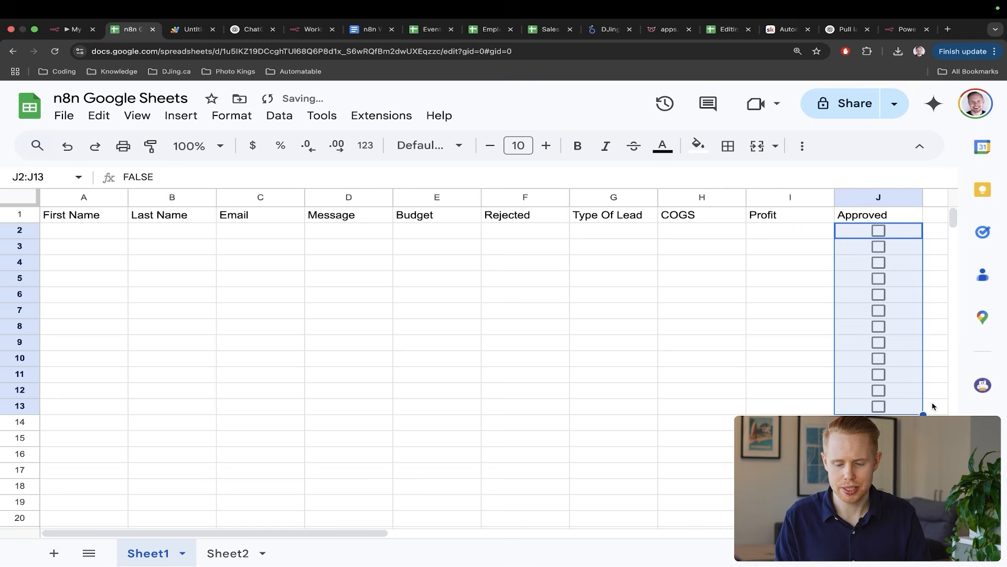
{"action": "left_click", "coordinate": [646, 315]}
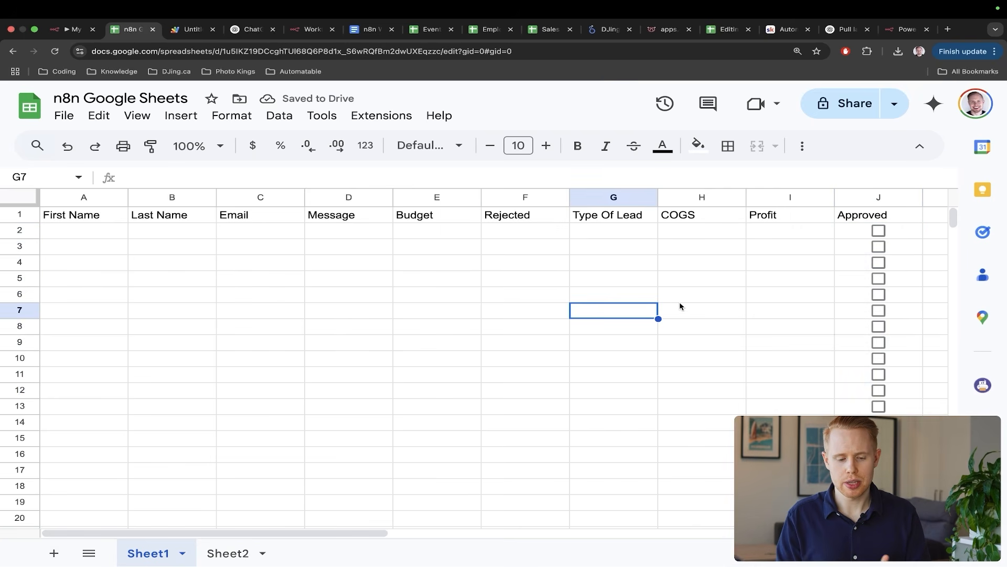
- Enter the lead's first and last name, e-mail, message 'Hey I'm interested in your services' and budget in row 2
{"action": "left_click", "coordinate": [79, 234]}
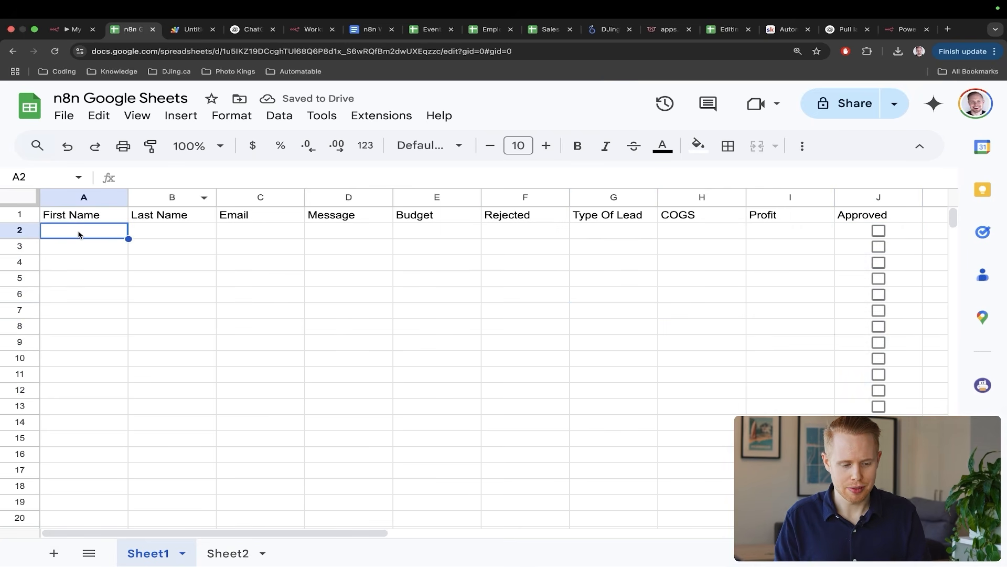
{"action": "key", "text": "Tab"}
{"action": "key", "text": "Tab"}
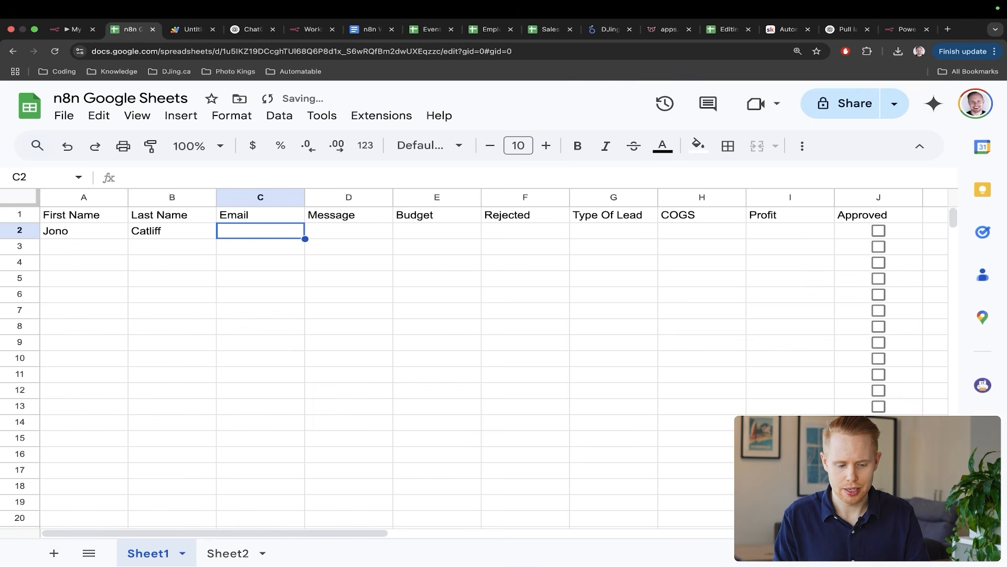
{"action": "key", "text": "Tab"}
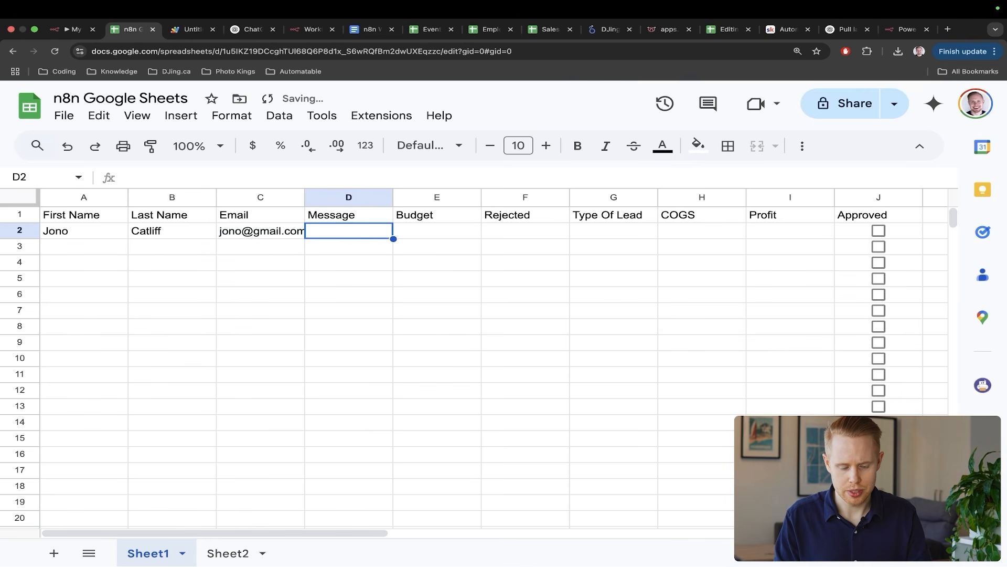
{"action": "type", "text": "Hey I'm interested"}
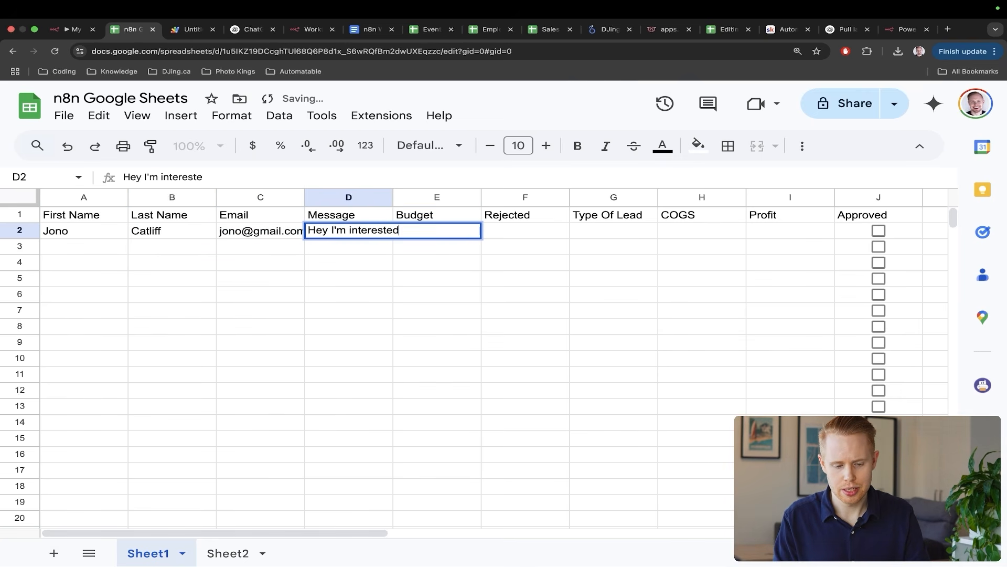
{"action": "type", "text": " in your services"}
{"action": "key", "text": "Tab"}
{"action": "type", "text": "10"}
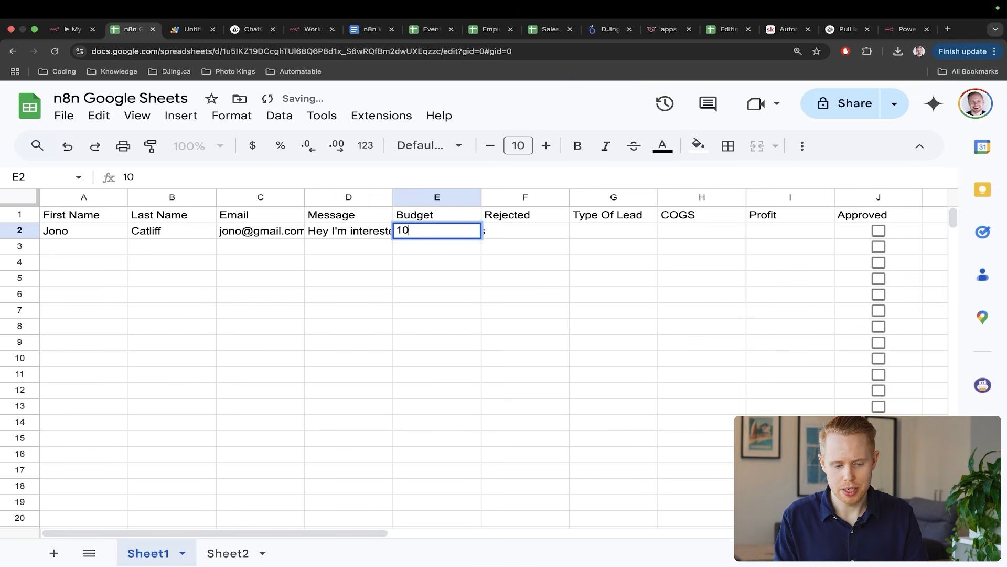
{"action": "type", "text": "000"}
{"action": "key", "text": "Tab"}
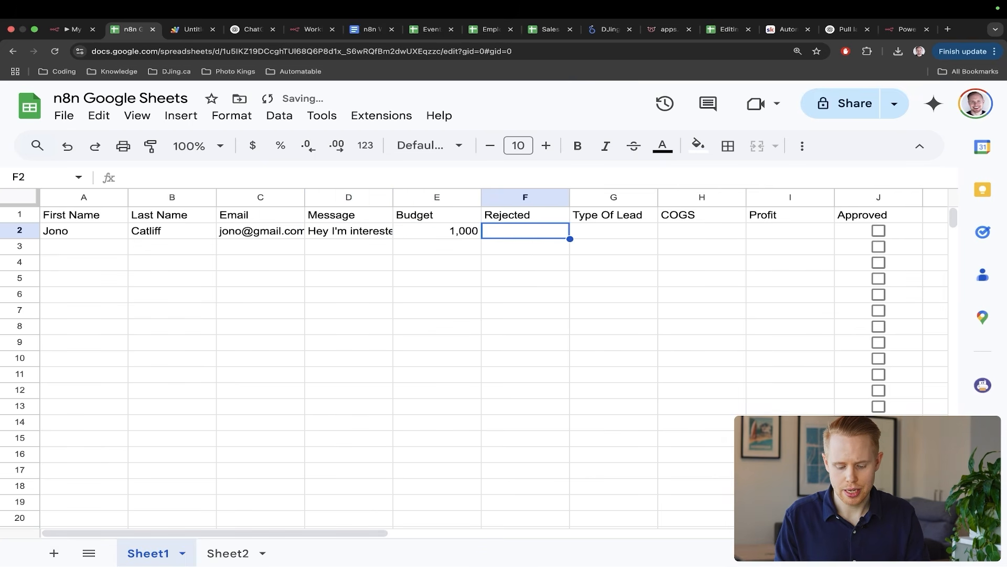
- Fill row 2 with Rejected FALSE, service 'AI automation', COGS 300 and profit 700
{"action": "type", "text": "FALSE"}
{"action": "key", "text": "Tab"}
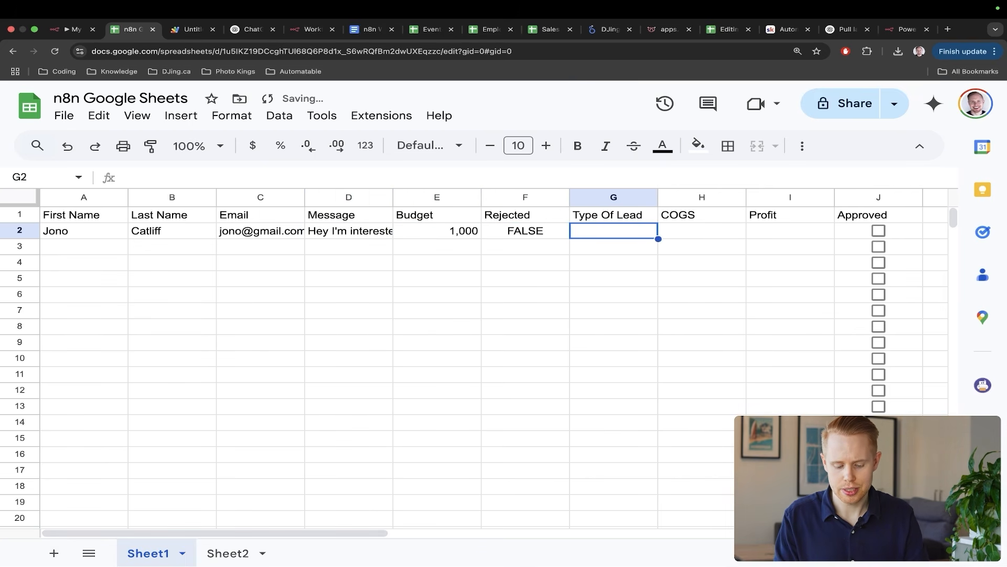
{"action": "type", "text": "AI automation"}
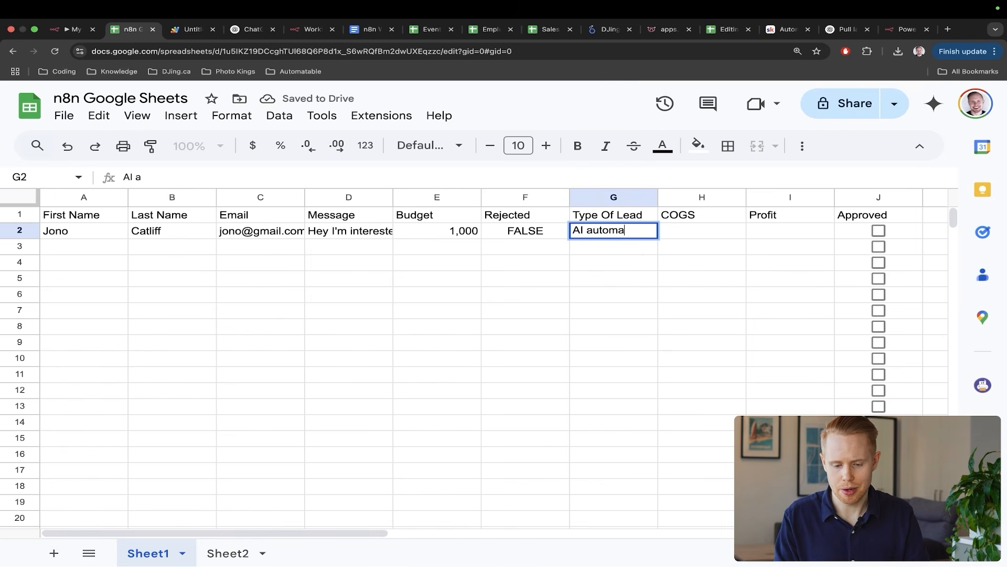
{"action": "key", "text": "Tab"}
{"action": "type", "text": "300"}
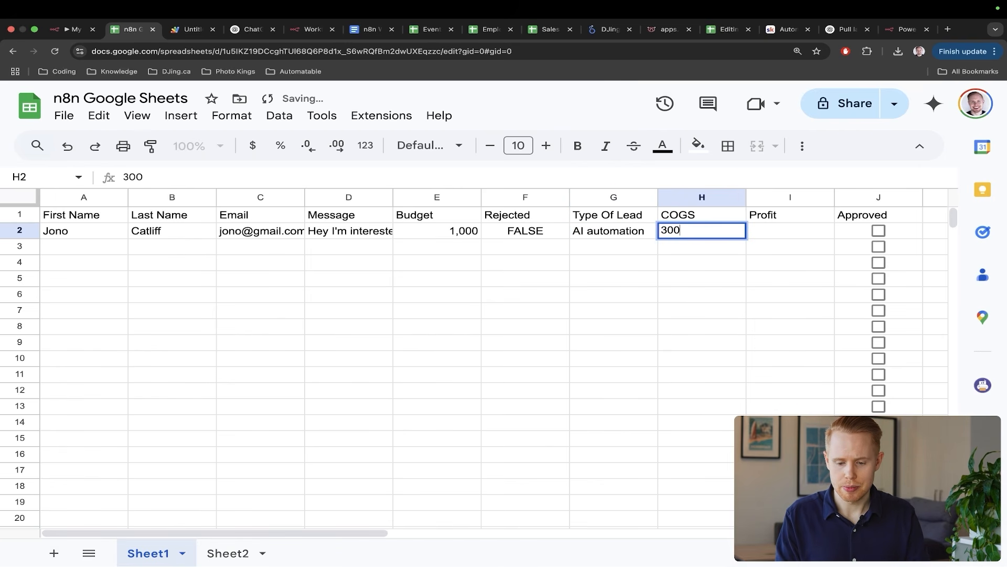
{"action": "key", "text": "Tab"}
{"action": "type", "text": "700"}
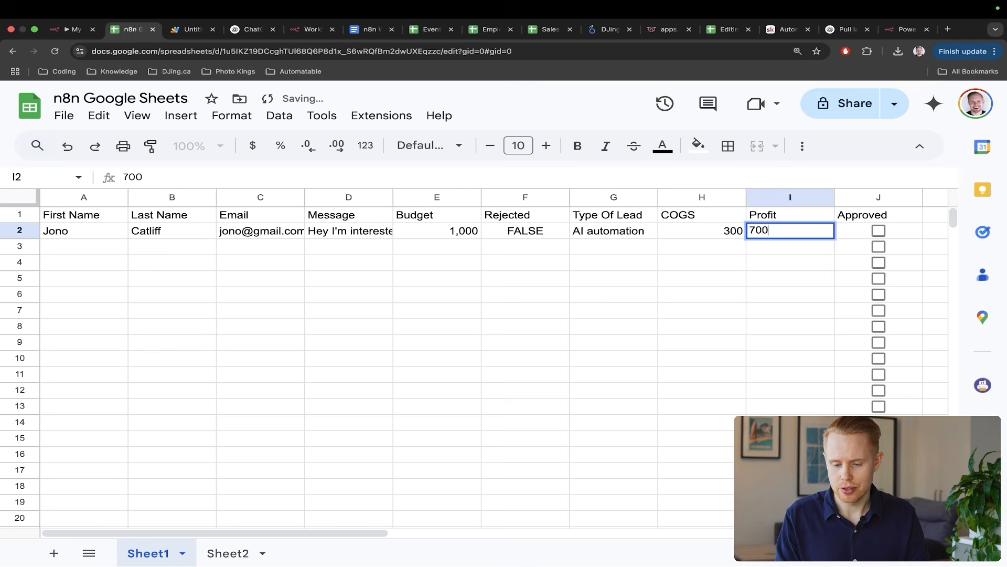
{"action": "left_click", "coordinate": [81, 306]}
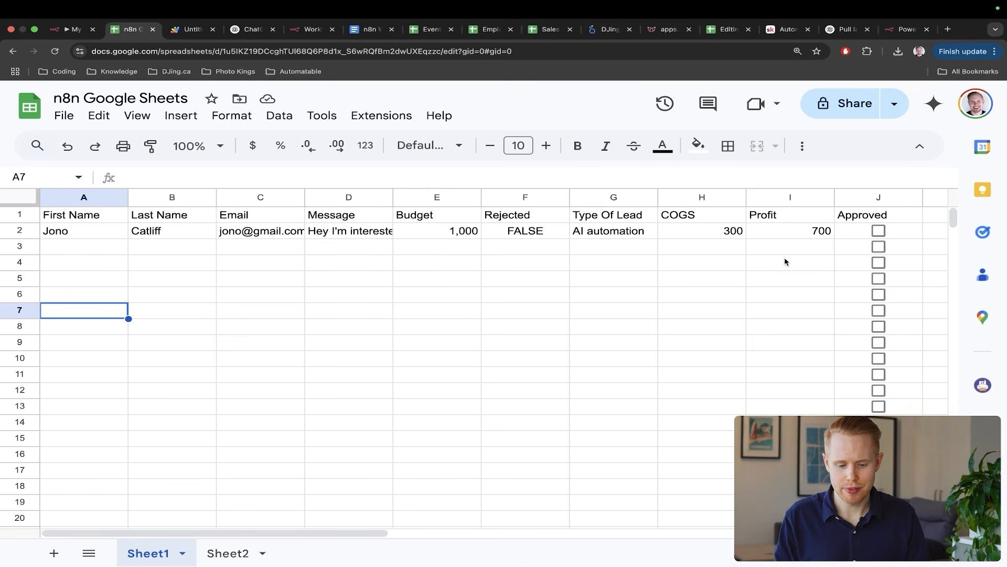
- Point out the Approved column header, then go back to the n8n workflow
{"action": "left_click_drag", "start_coordinate": [771, 196], "coordinate": [846, 226]}
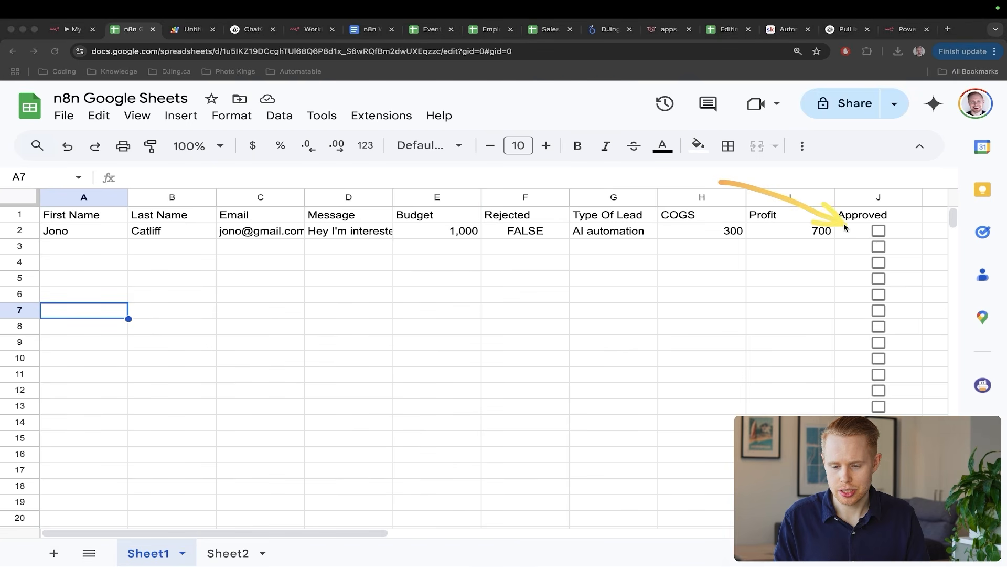
{"action": "key", "text": "Escape"}
{"action": "key", "text": "ctrl+shift+Tab"}
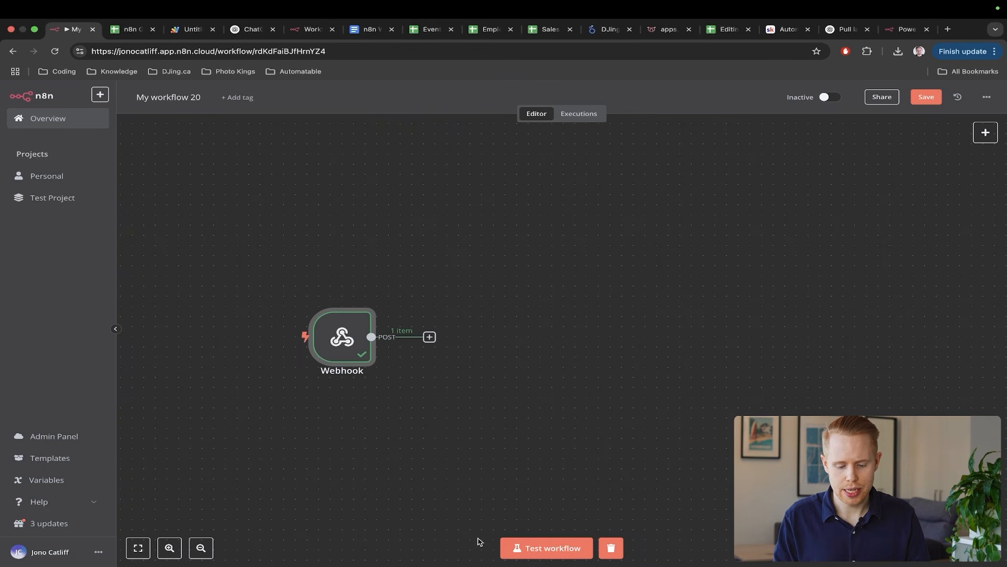
- Listen for a test event, tick row 2's Approved box, and open the Webhook's captured item
{"action": "left_click", "coordinate": [546, 548]}
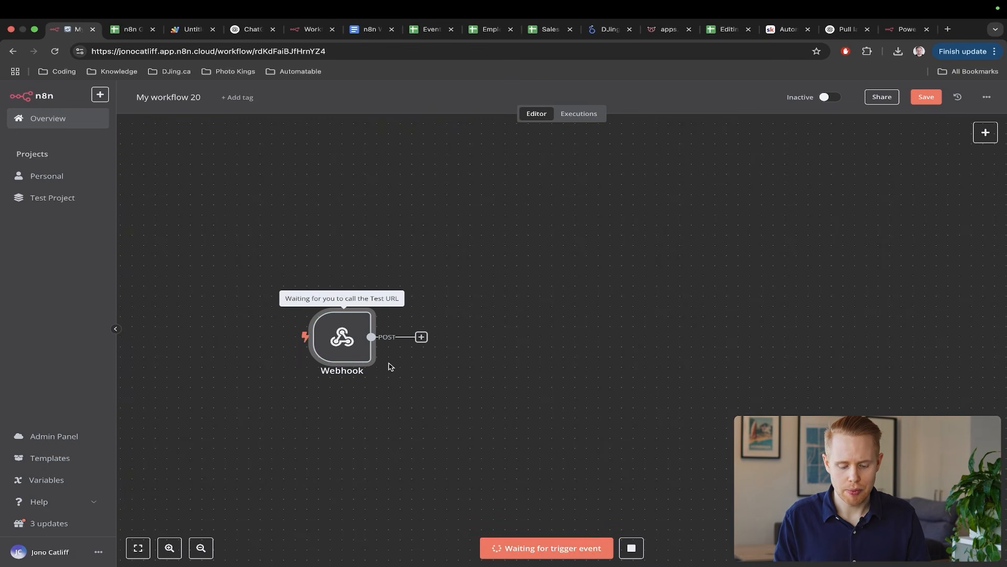
{"action": "scroll", "coordinate": [390, 364], "scroll_direction": "left", "scroll_amount": 2}
{"action": "key", "text": "ctrl+Tab"}
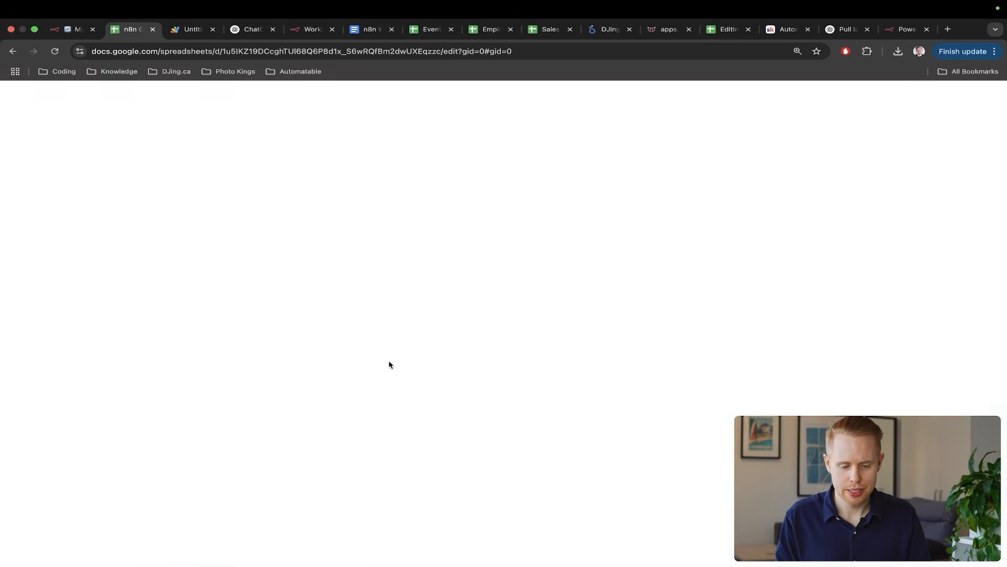
{"action": "left_click", "coordinate": [878, 231]}
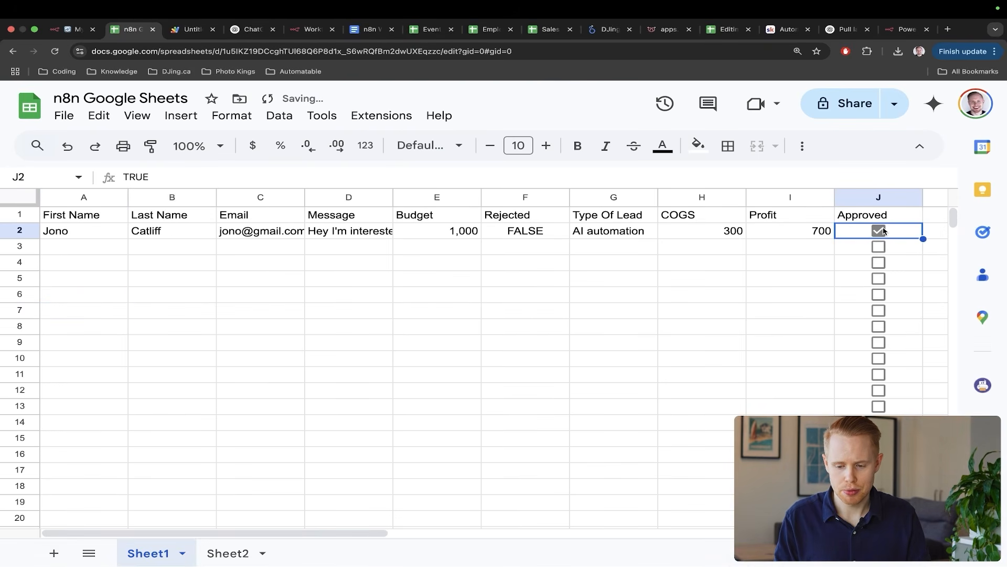
{"action": "key", "text": "ctrl+shift+Tab"}
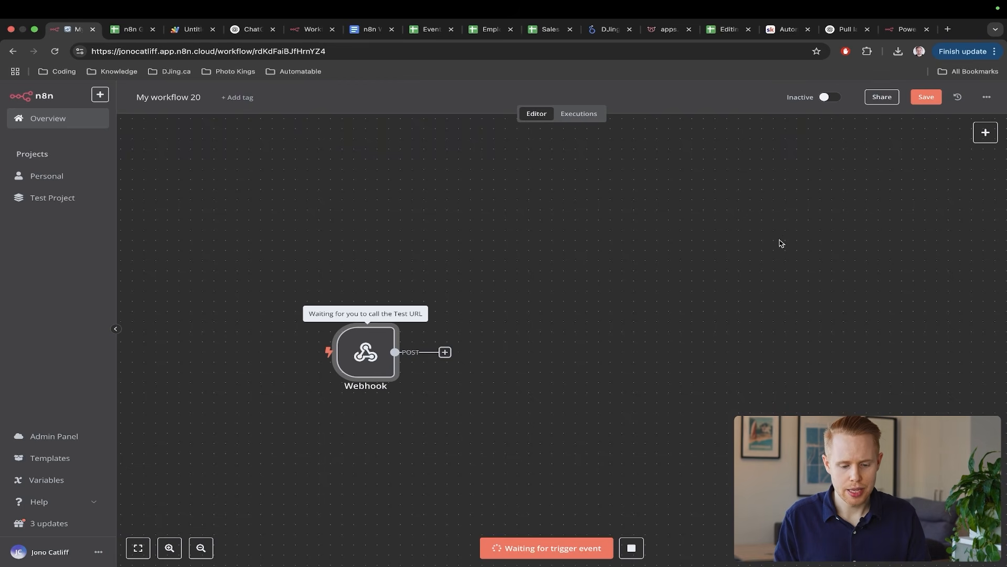
{"action": "double_click", "coordinate": [357, 357]}
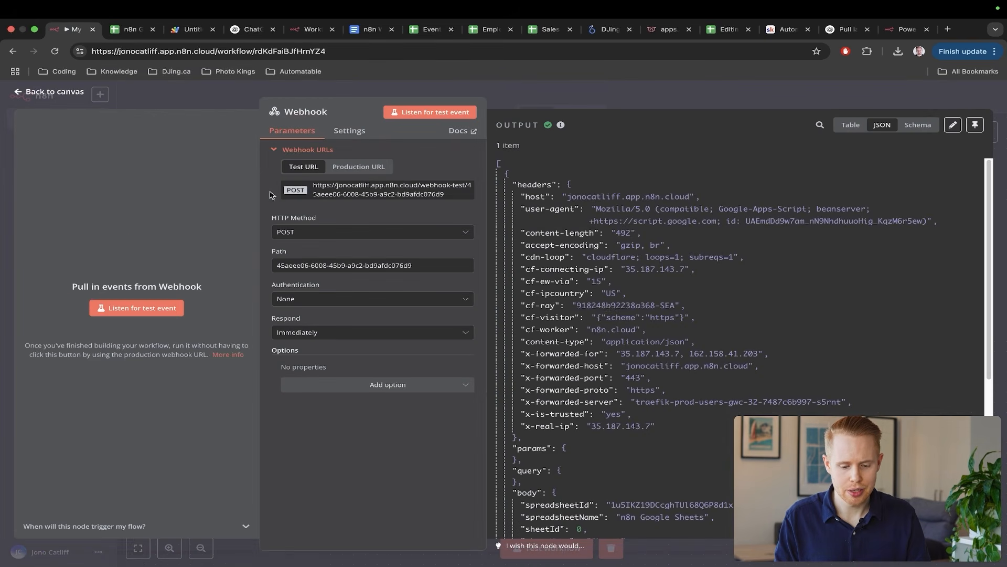
- Review the Webhook JSON showing column 10 set to TRUE with row values, then return to the canvas
{"action": "scroll", "coordinate": [676, 344], "scroll_direction": "down", "scroll_amount": 15}
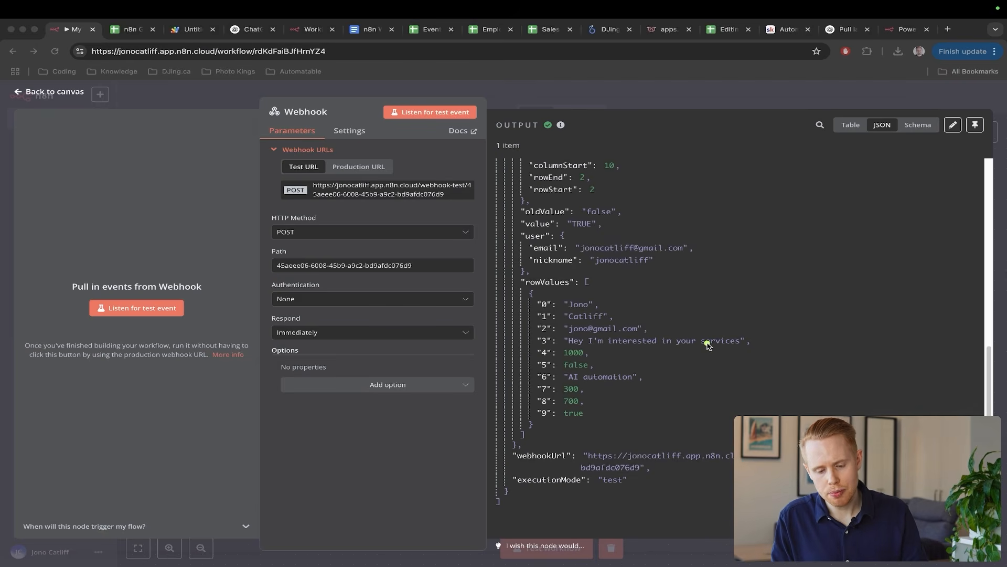
{"action": "key", "text": "ctrl+Tab"}
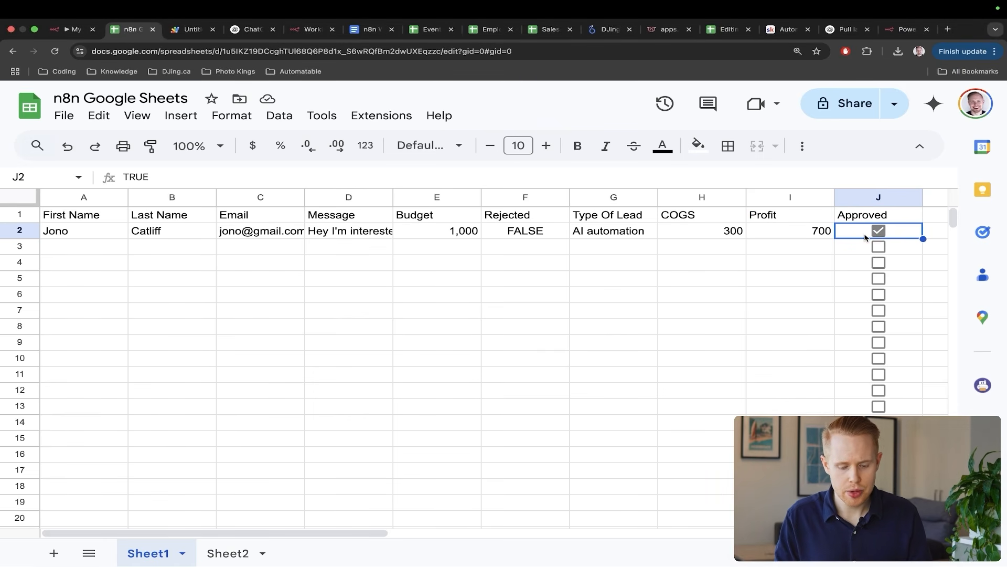
{"action": "key", "text": "ctrl+shift+Tab"}
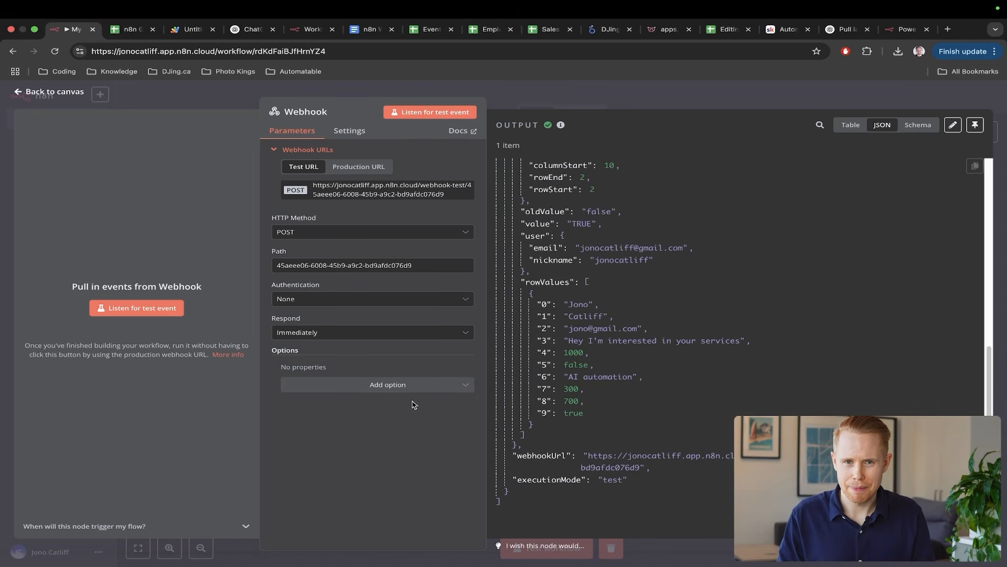
{"action": "left_click", "coordinate": [1000, 203]}
{"action": "scroll", "coordinate": [577, 345], "scroll_direction": "right", "scroll_amount": 1}
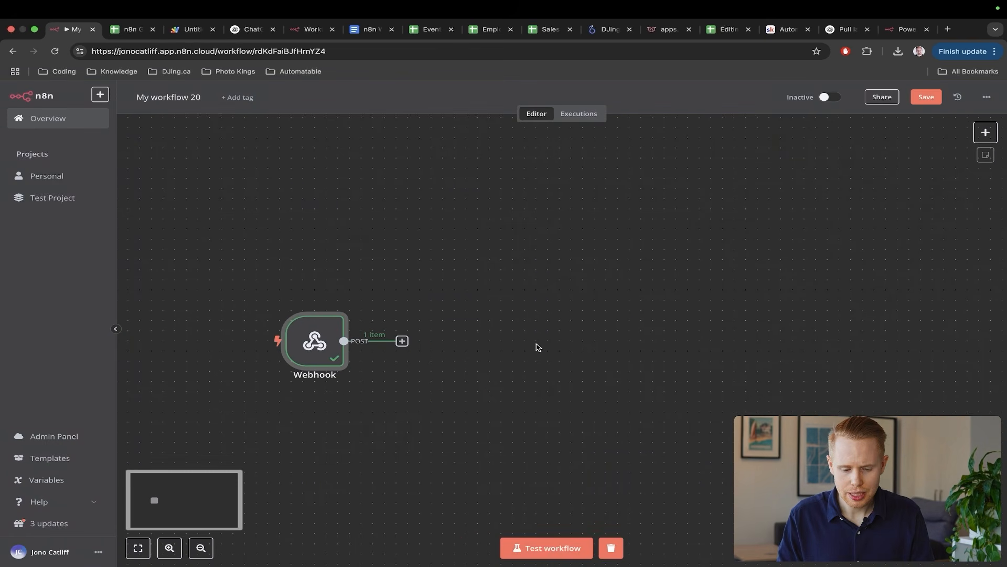
- Add a Filter node after the Webhook, then switch to the spreadsheet
{"action": "left_click", "coordinate": [402, 341]}
{"action": "type", "text": "filter"}
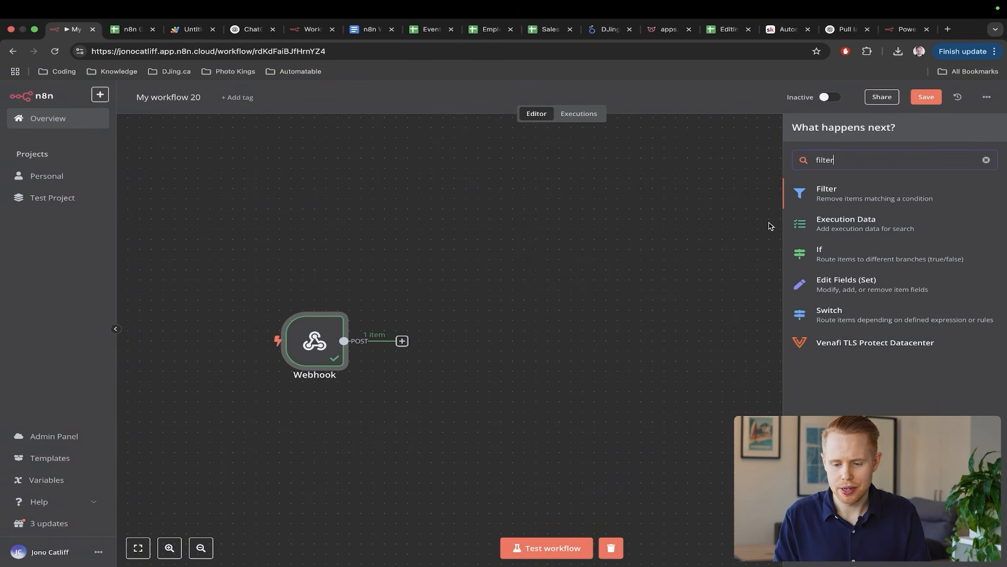
{"action": "key", "text": "Return"}
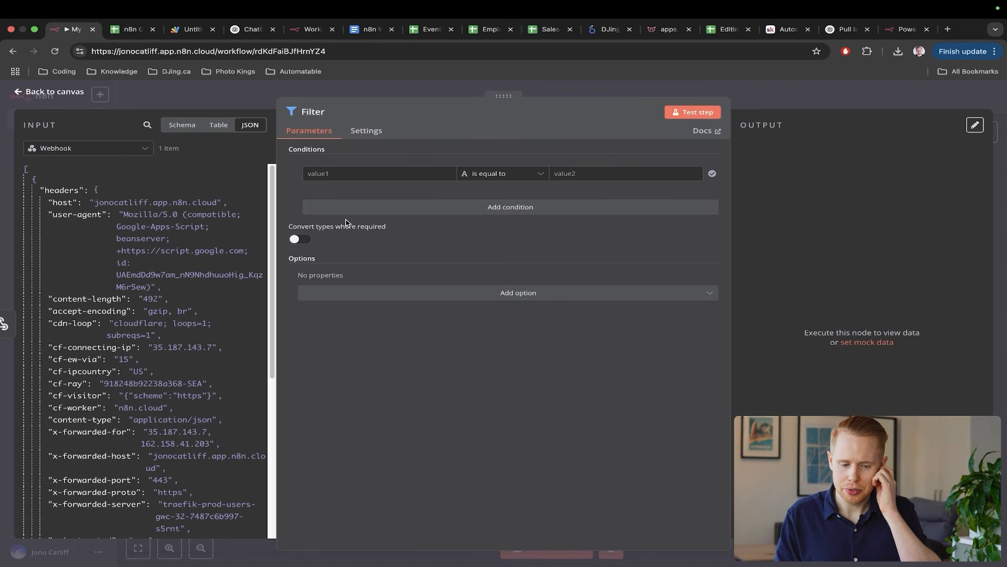
{"action": "key", "text": "ctrl+Tab"}
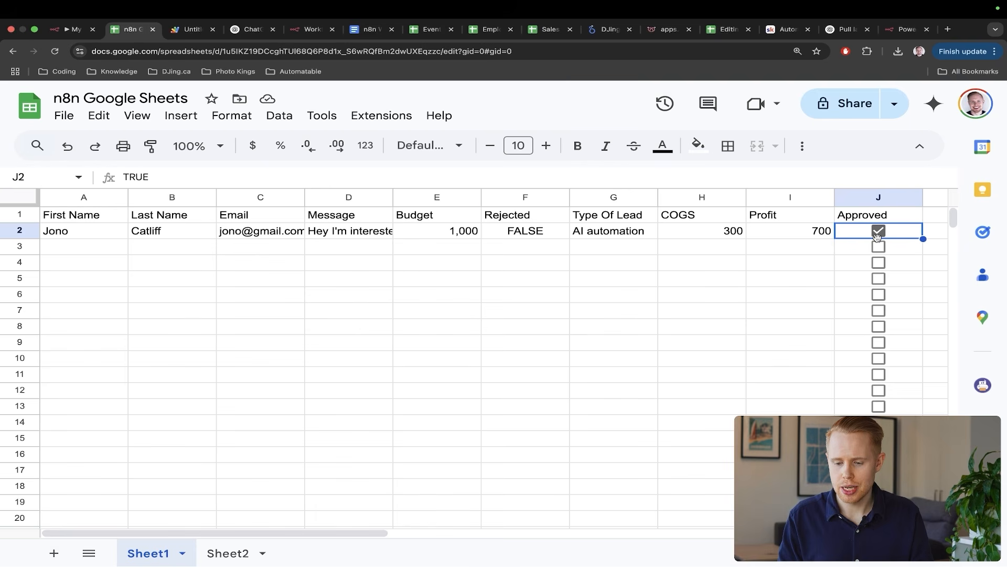
- Toggle row 2's Approved checkbox off, on and off again, then select column J
{"action": "left_click", "coordinate": [879, 232]}
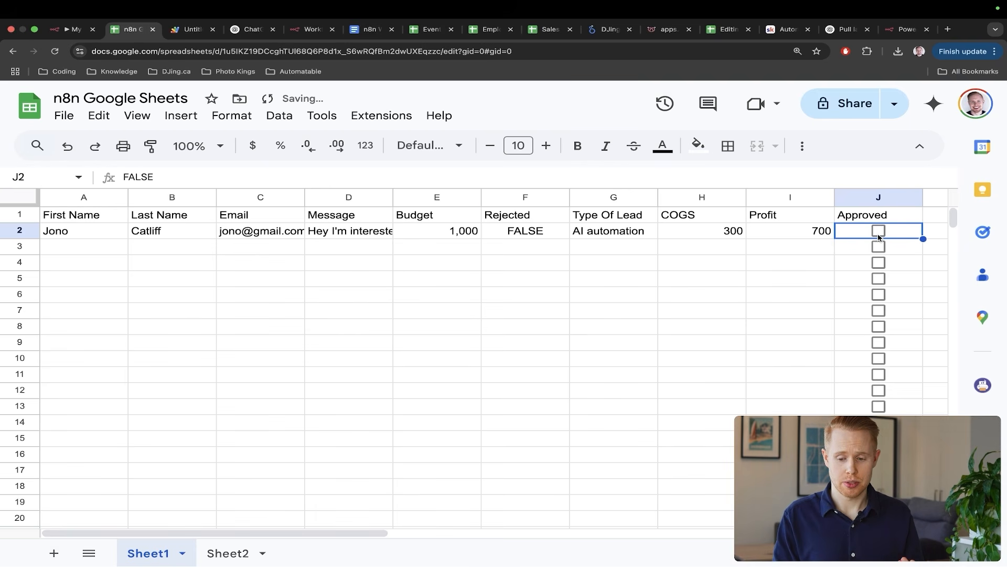
{"action": "left_click", "coordinate": [879, 232]}
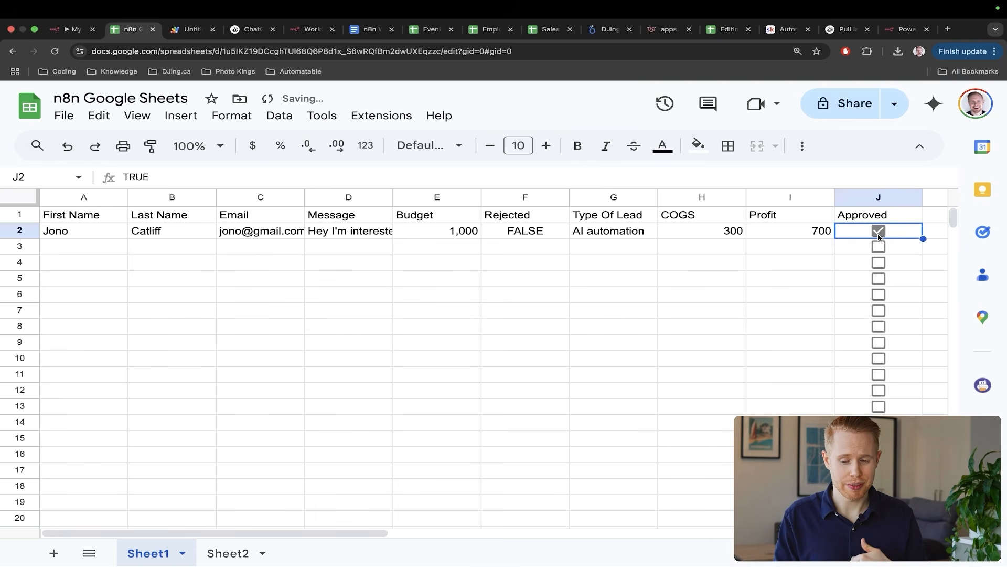
{"action": "left_click", "coordinate": [879, 234]}
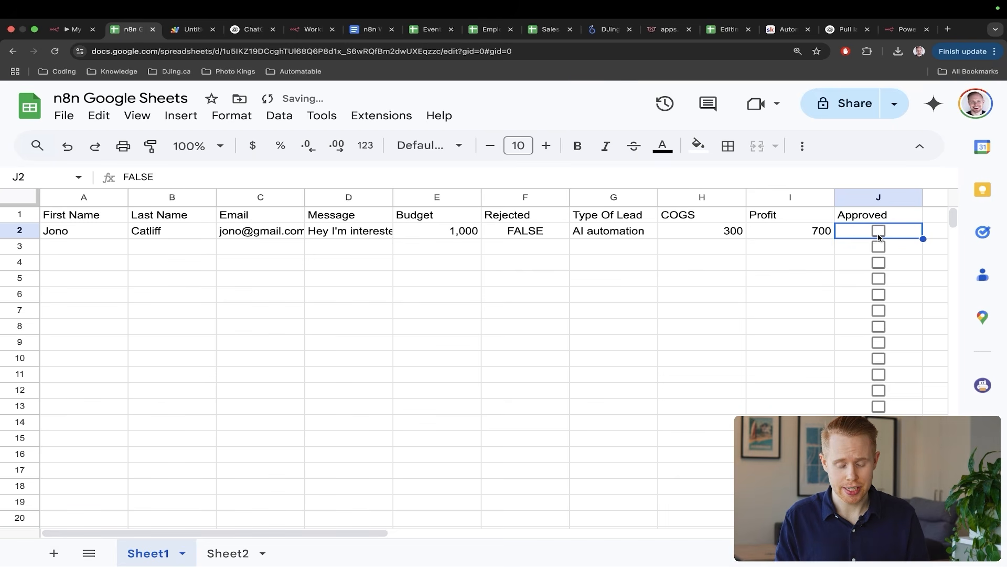
{"action": "left_click", "coordinate": [880, 199]}
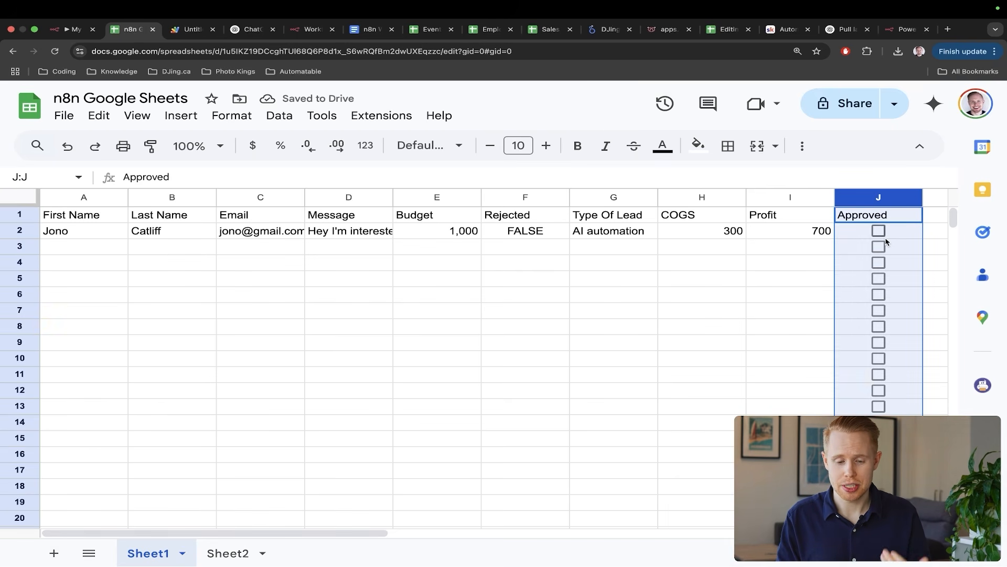
- Type a throwaway 'sadfasdf' in F3, undo it, and return to the n8n Filter step
{"action": "left_click", "coordinate": [553, 250]}
{"action": "type", "text": "sadfasdf"}
{"action": "key", "text": "Return"}
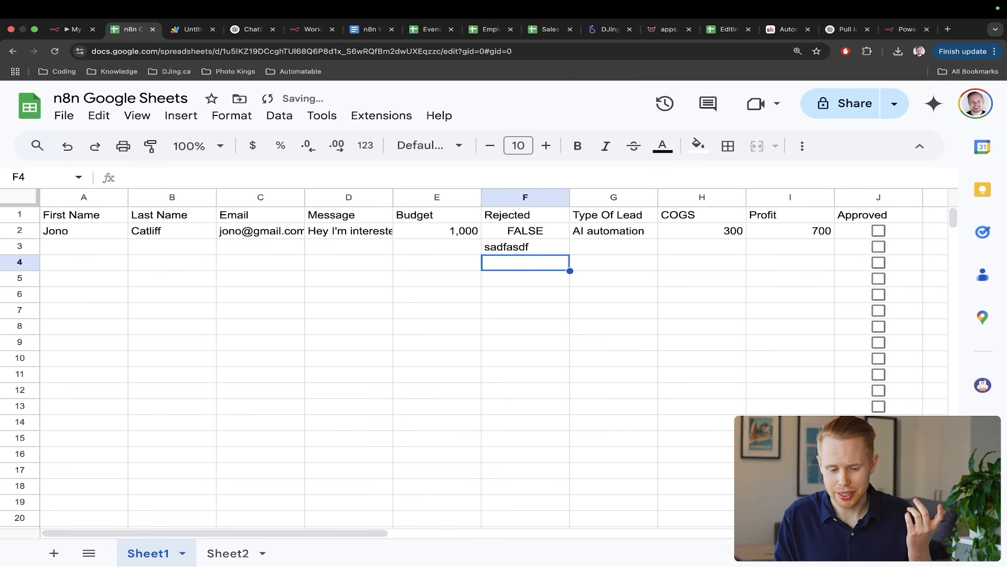
{"action": "key", "text": "super+z"}
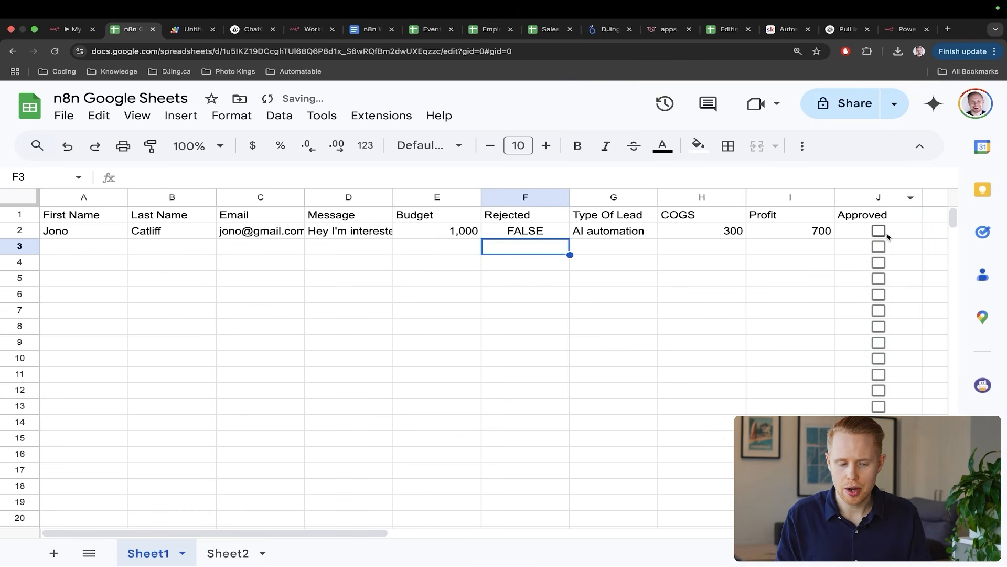
{"action": "key", "text": "ctrl+shift+Tab"}
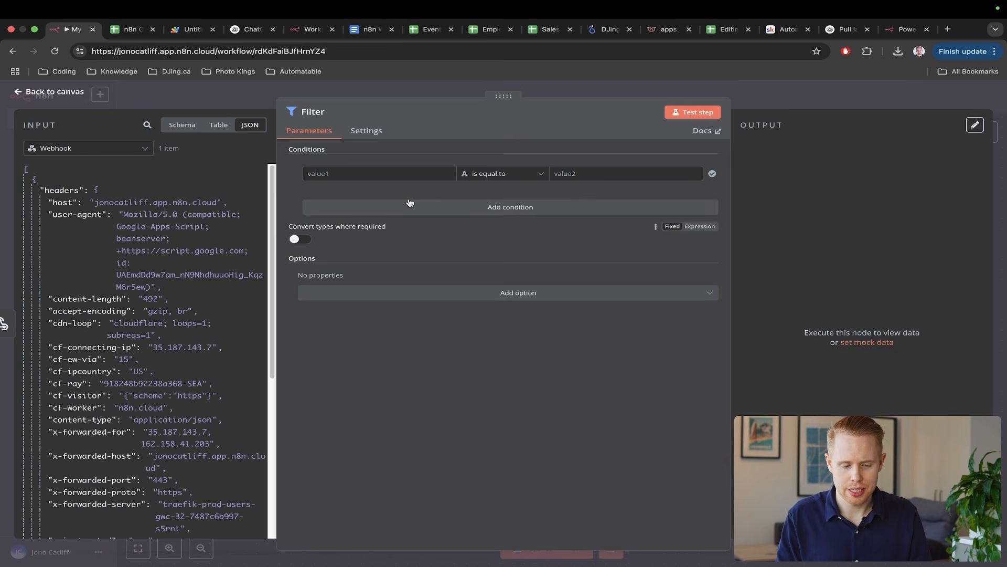
- Inspect the Filter's incoming rowValues and mark row 2's ticked Approved box in the sheet
{"action": "left_click", "coordinate": [368, 178]}
{"action": "scroll", "coordinate": [177, 290], "scroll_direction": "down", "scroll_amount": 15}
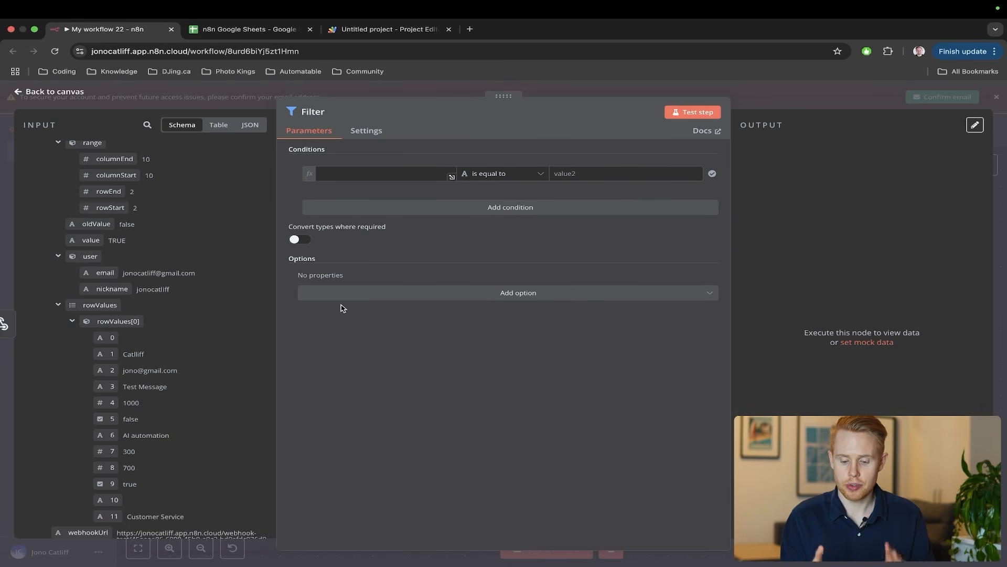
{"action": "key", "text": "ctrl+Tab"}
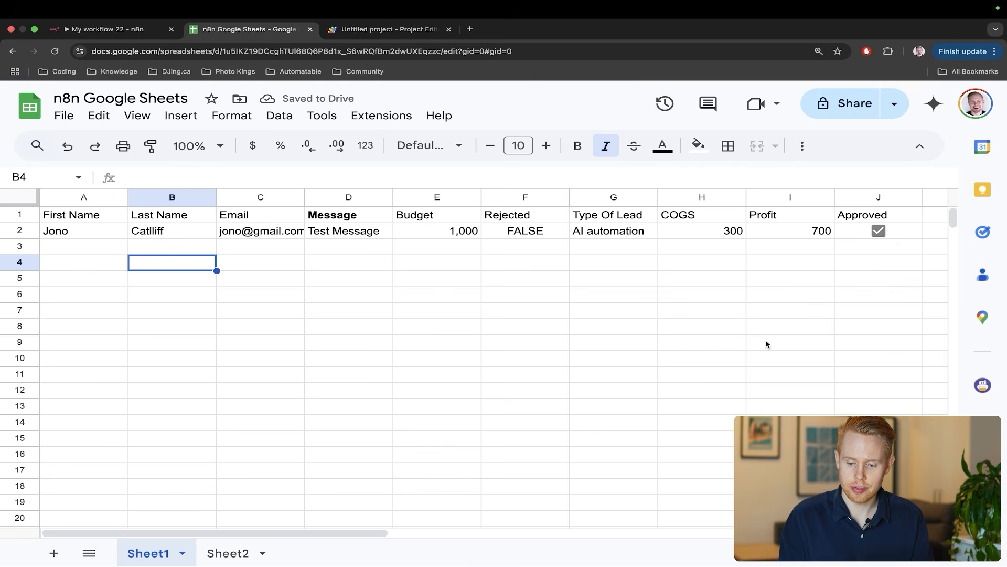
{"action": "left_click_drag", "start_coordinate": [766, 342], "coordinate": [859, 244]}
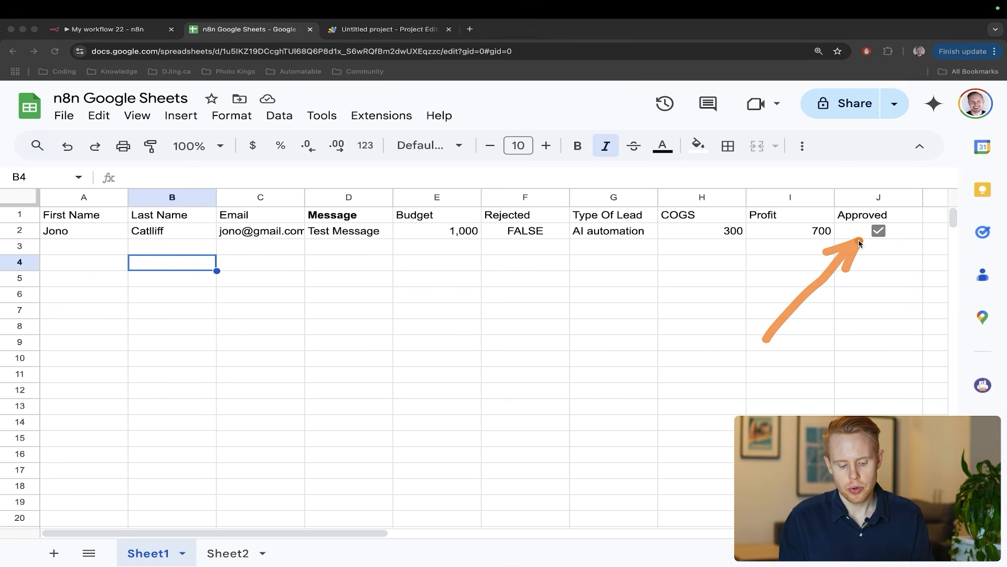
{"action": "key", "text": "ctrl+shift+Tab"}
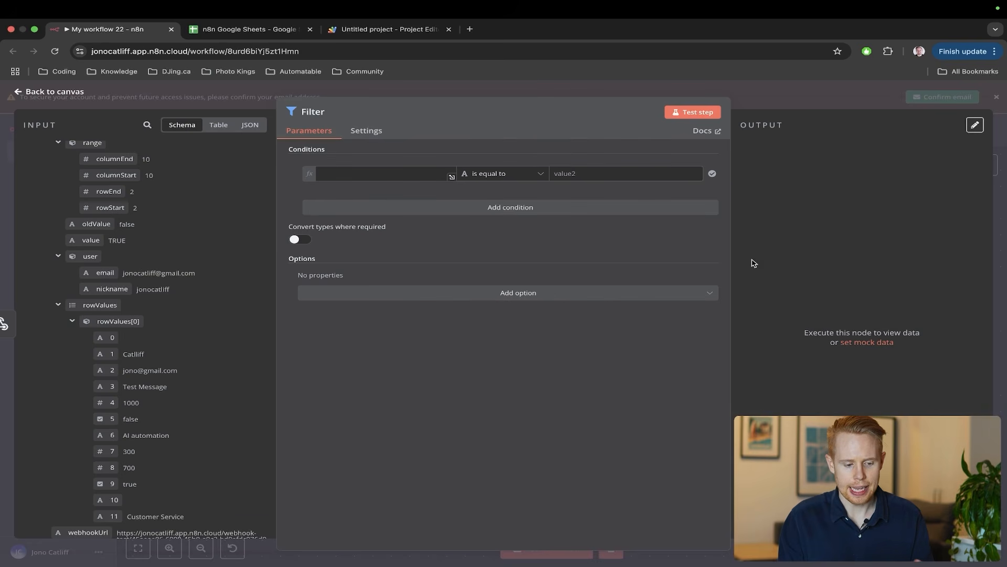
- Highlight the incoming value TRUE (oldValue false) and compare it against the spreadsheet
{"action": "key", "text": "ctrl+a"}
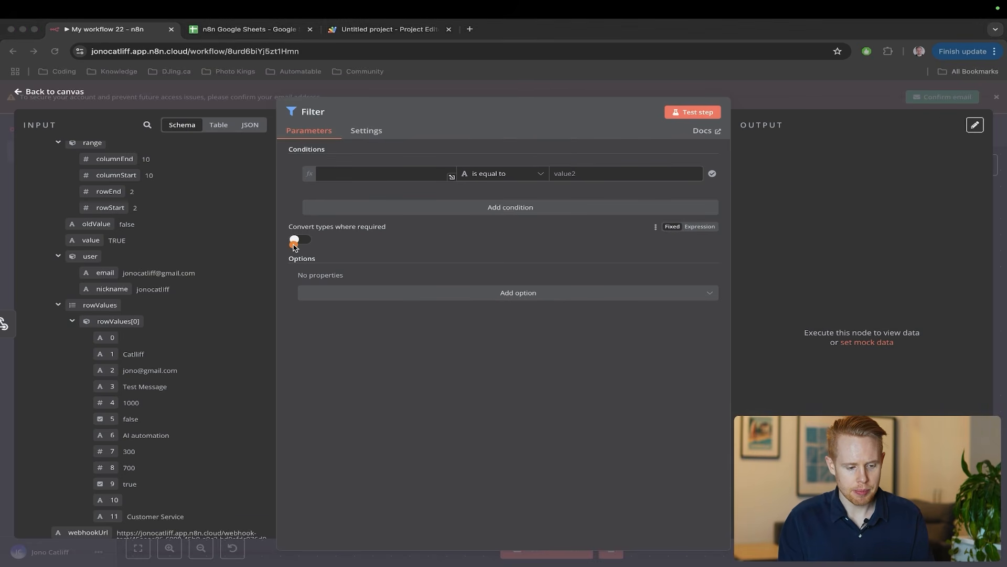
{"action": "key", "text": "ctrl+s"}
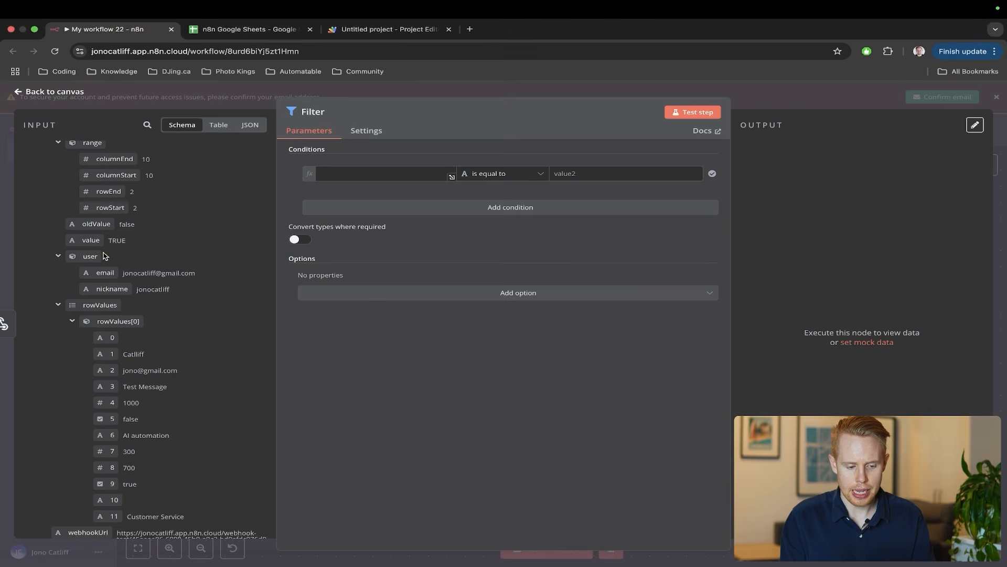
{"action": "key", "text": "ctrl+Tab"}
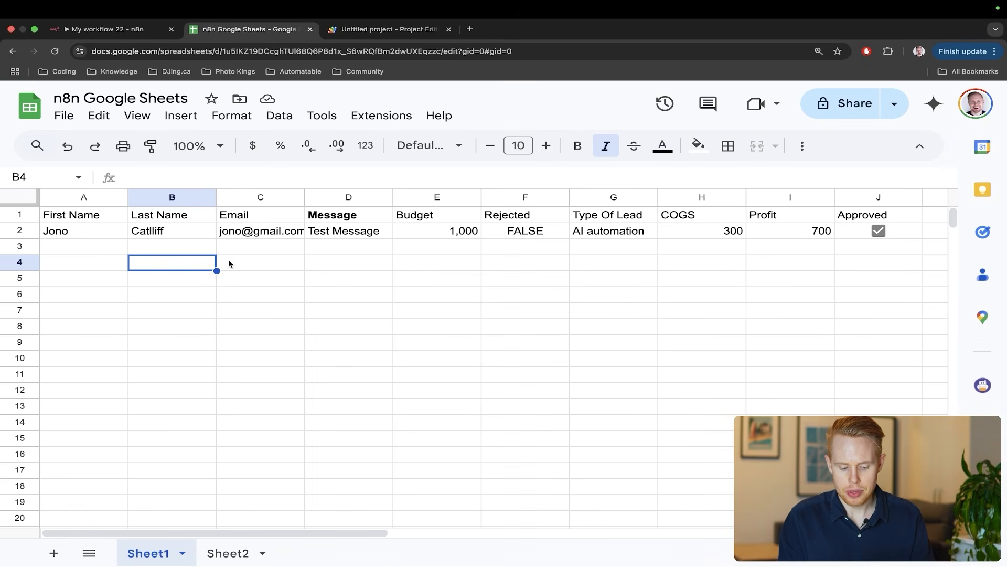
{"action": "key", "text": "ctrl+shift+Tab"}
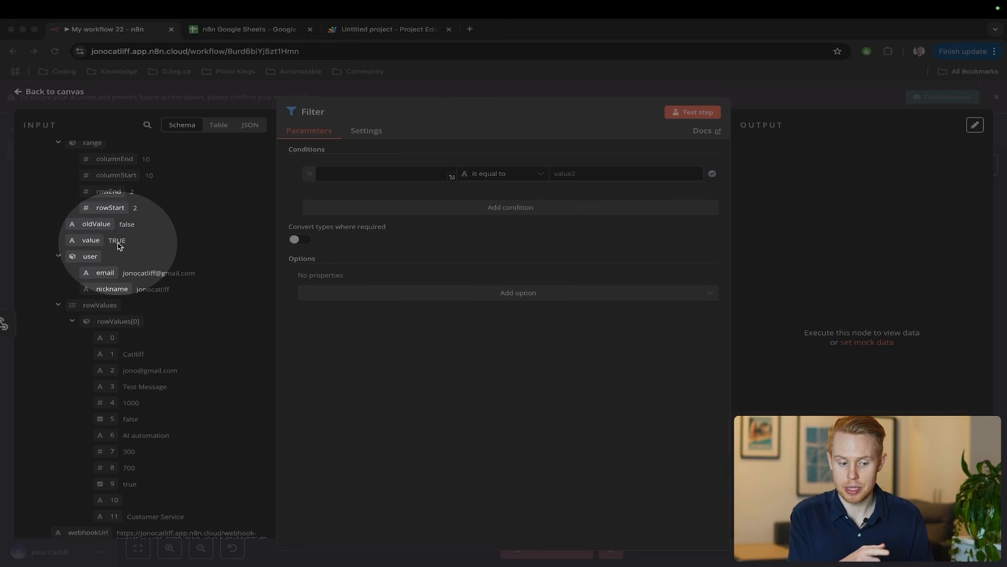
{"action": "key", "text": "ctrl+Tab"}
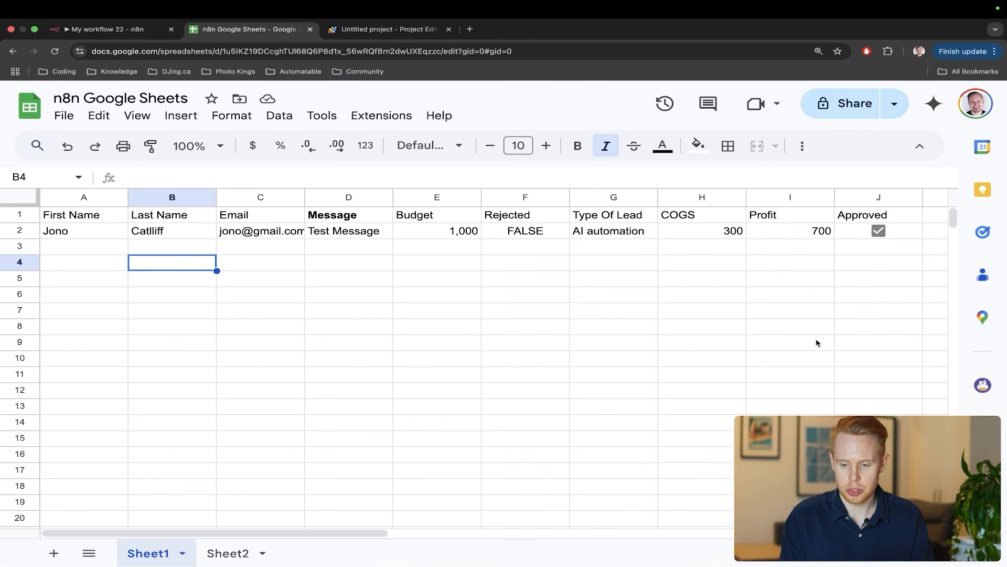
- Enter test text 'asdfjashdfjksda' in cell G4 and 'test123' in cell D7
{"action": "left_click", "coordinate": [656, 268]}
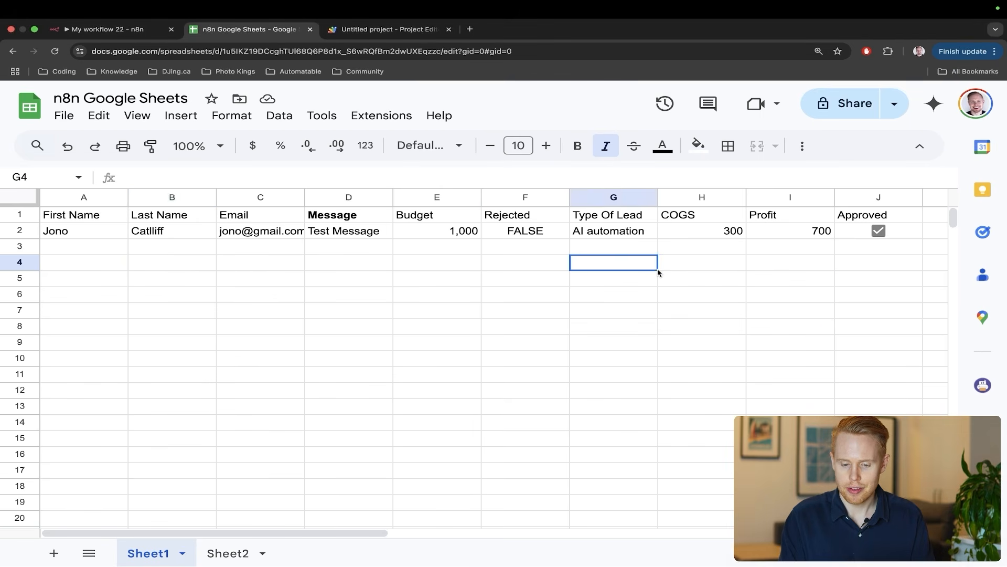
{"action": "type", "text": "asdfjashdfjksda"}
{"action": "key", "text": "Return"}
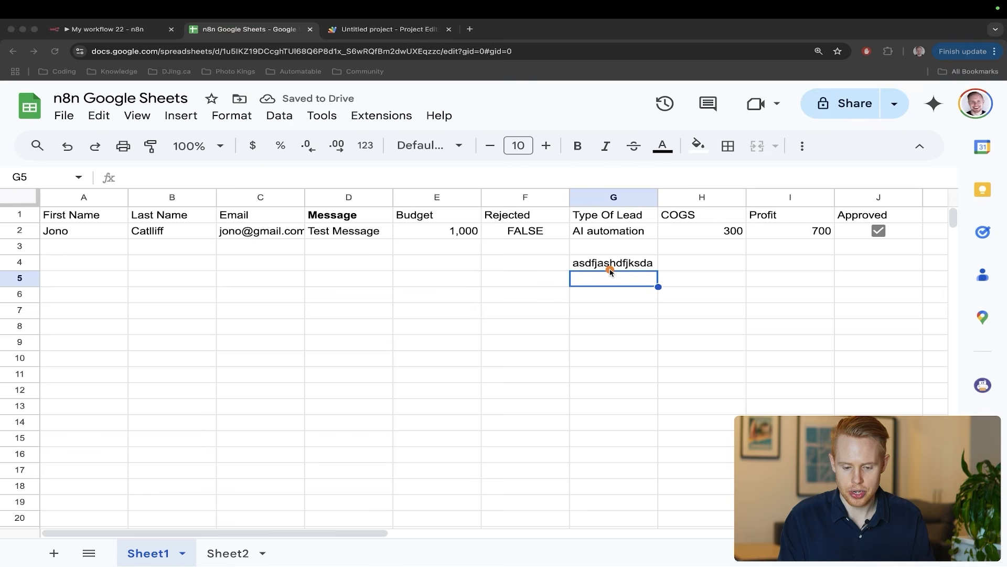
{"action": "left_click", "coordinate": [336, 318]}
{"action": "type", "text": "test123"}
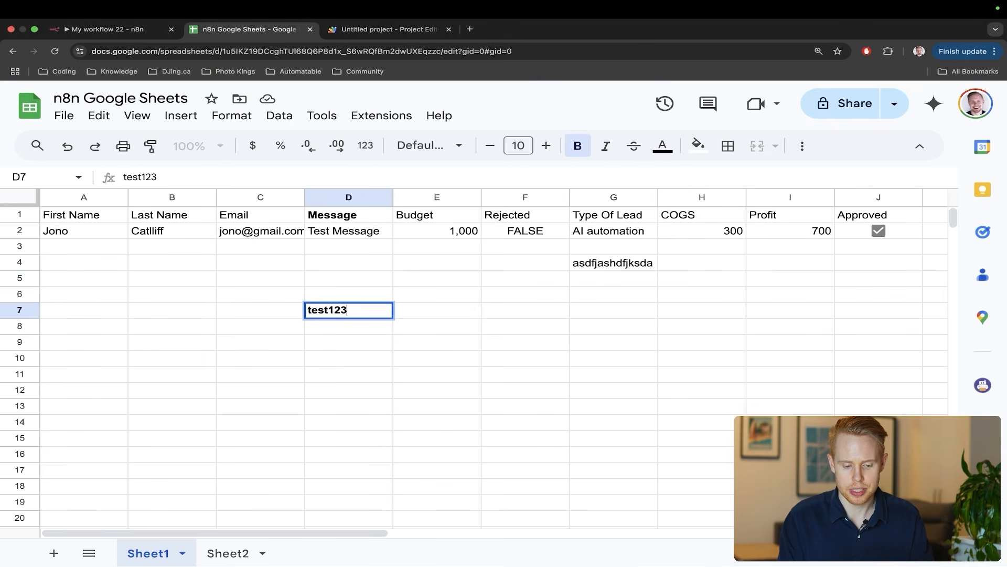
{"action": "key", "text": "Return"}
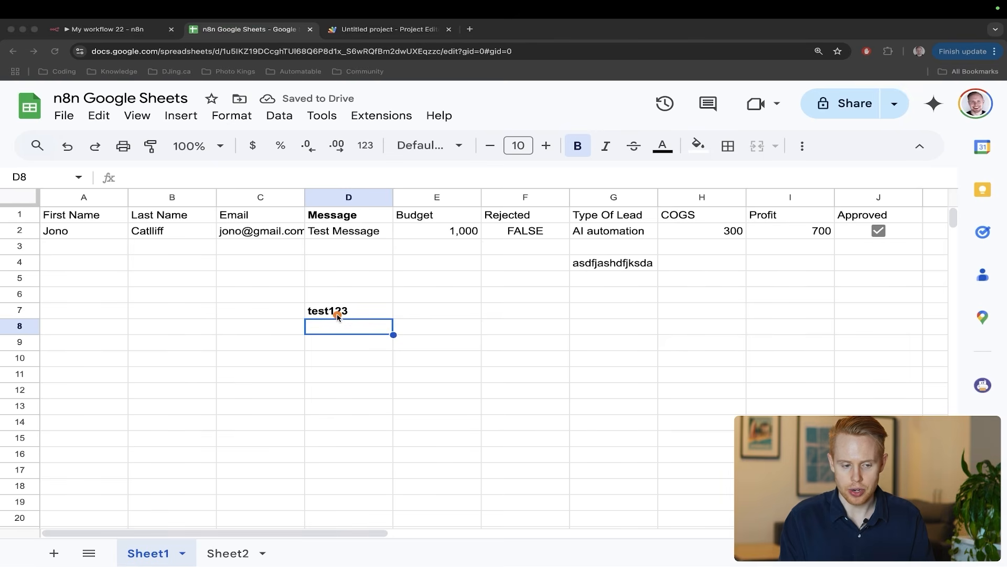
- Back in n8n, mark the Filter's empty first condition value with an arrow
{"action": "key", "text": "ctrl+shift+Tab"}
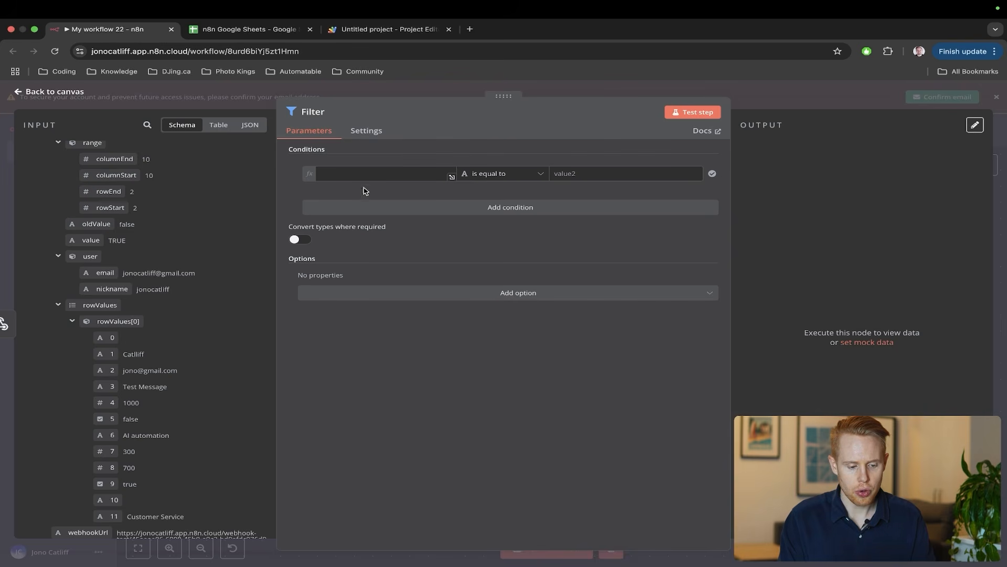
{"action": "left_click", "coordinate": [374, 174]}
{"action": "left_click_drag", "start_coordinate": [368, 180], "coordinate": [142, 235]}
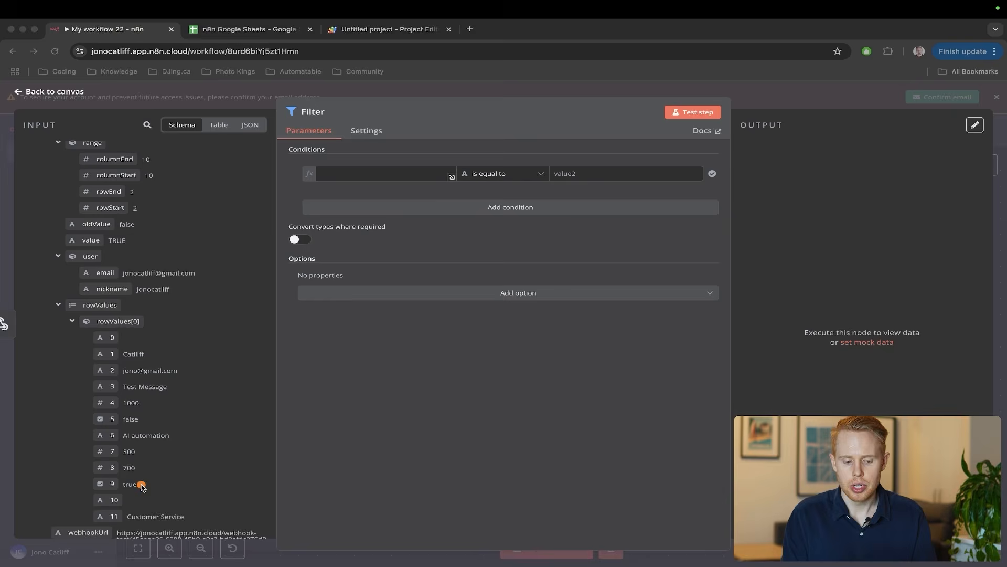
{"action": "key", "text": "ctrl+Tab"}
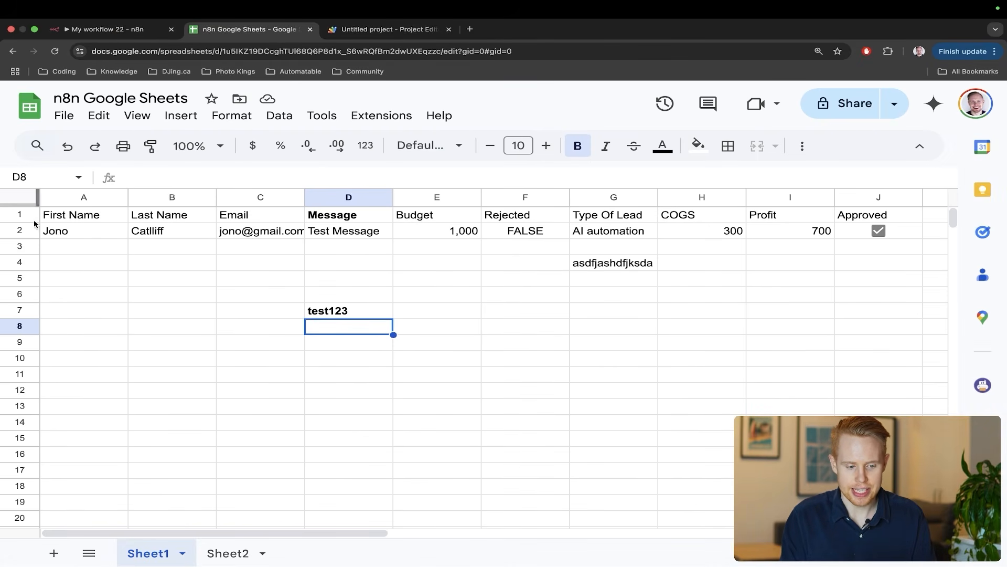
- Highlight sheet row 2, move the selection to J4, and return to the n8n Filter
{"action": "left_click", "coordinate": [16, 229]}
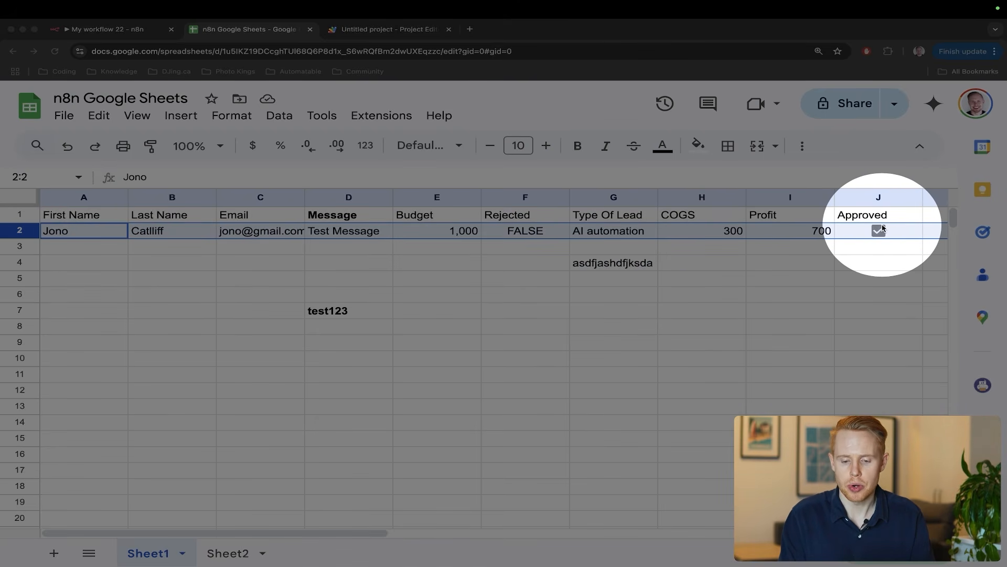
{"action": "key", "text": "Escape"}
{"action": "left_click", "coordinate": [880, 231]}
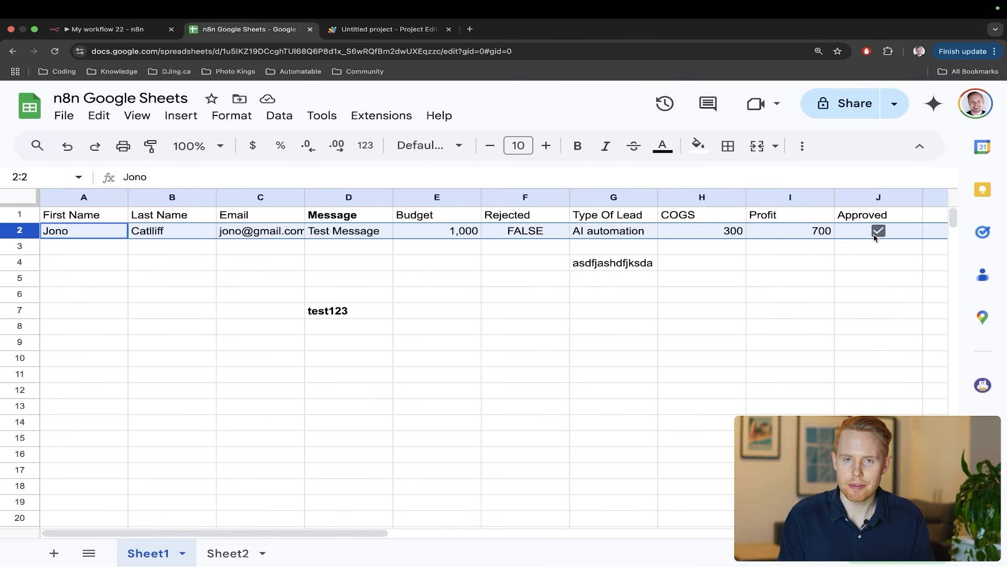
{"action": "left_click", "coordinate": [864, 269]}
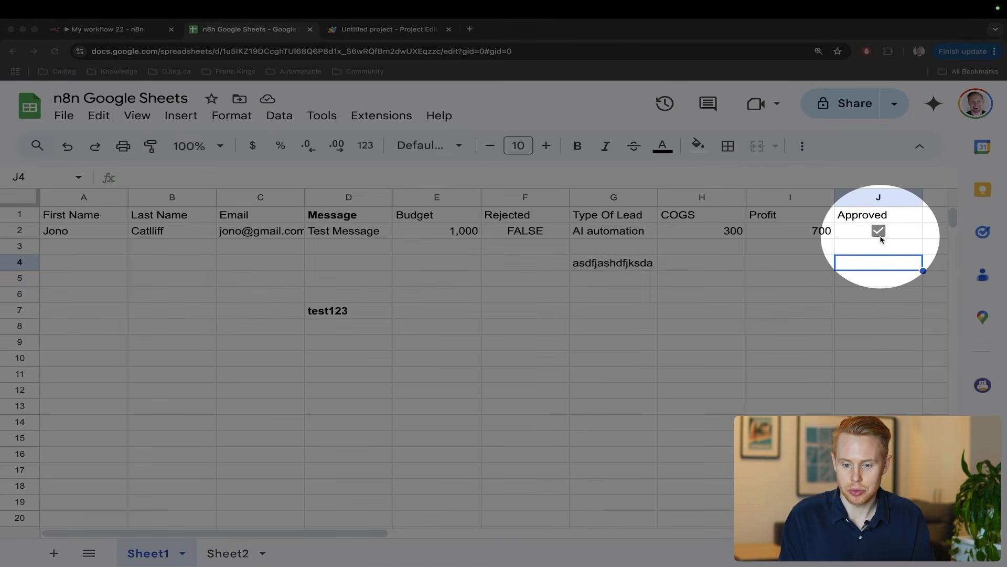
{"action": "key", "text": "Escape"}
{"action": "key", "text": "Escape"}
{"action": "key", "text": "ctrl+shift+Tab"}
{"action": "key", "text": "ctrl+a"}
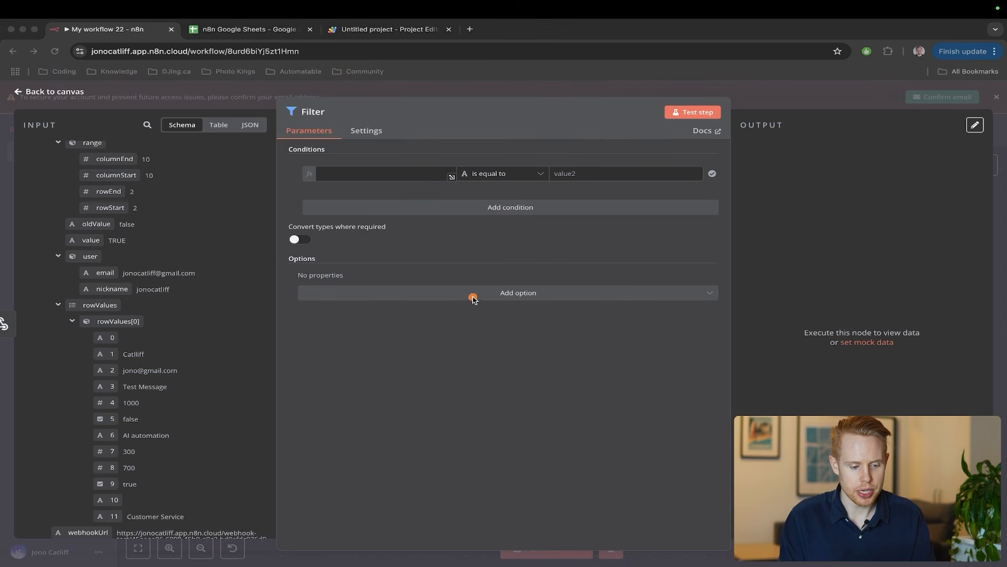
- Set the condition to {{ $json.body.value }} is equal to TRUE
{"action": "mouse_move", "coordinate": [280, 239]}
{"action": "left_mouse_down"}
{"action": "mouse_move", "coordinate": [147, 234]}
{"action": "mouse_move", "coordinate": [338, 169]}
{"action": "mouse_move", "coordinate": [352, 175]}
{"action": "left_mouse_up"}
{"action": "key", "text": "Escape"}
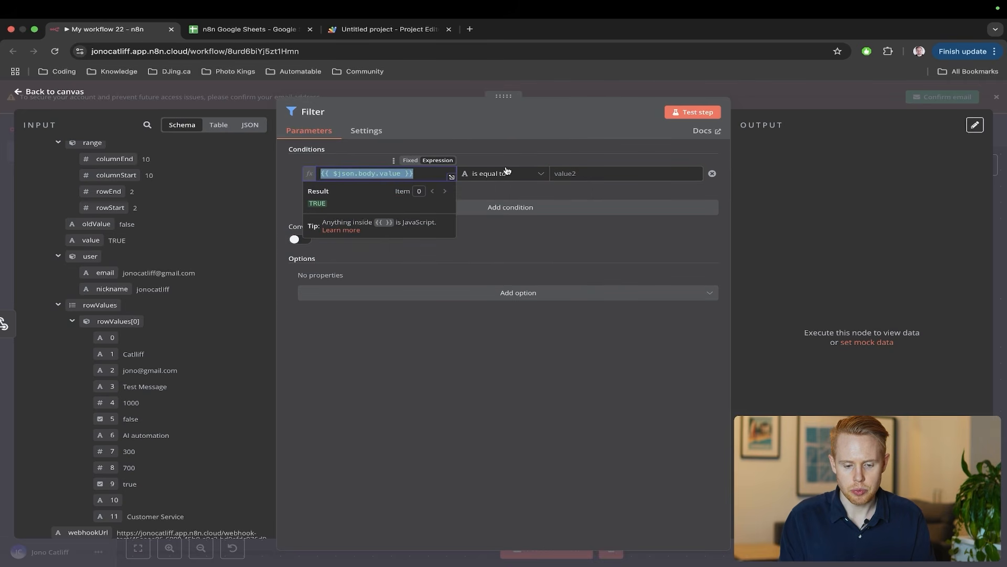
{"action": "left_click_drag", "start_coordinate": [515, 125], "coordinate": [475, 167]}
{"action": "left_click_drag", "start_coordinate": [271, 241], "coordinate": [140, 245]}
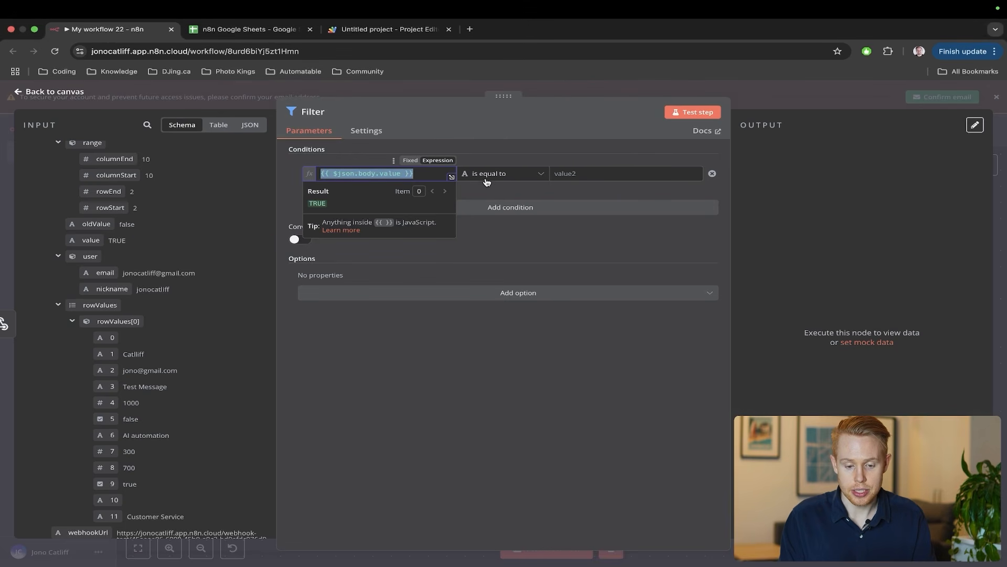
{"action": "left_click", "coordinate": [487, 177]}
{"action": "mouse_move", "coordinate": [500, 216]}
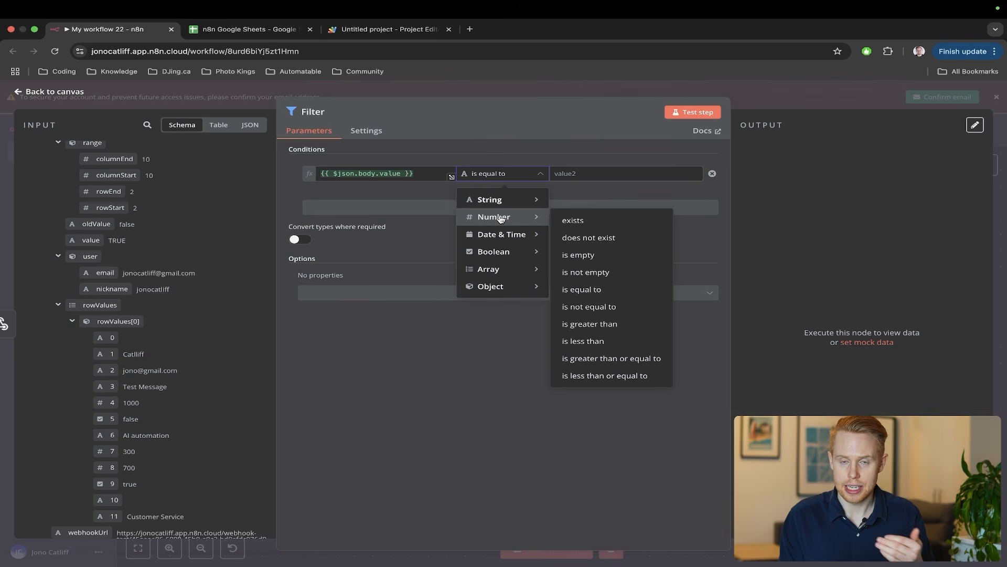
{"action": "left_click", "coordinate": [508, 160]}
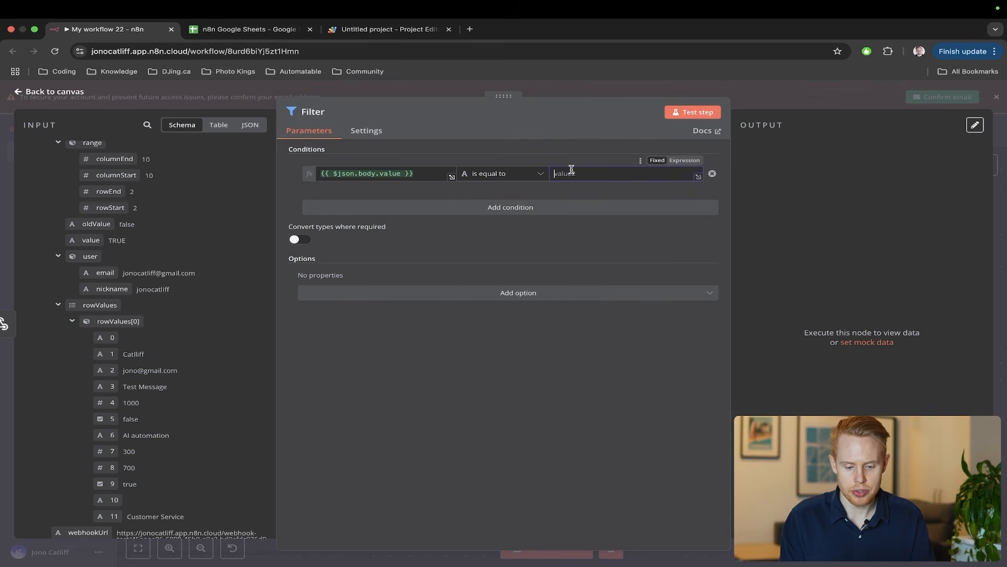
{"action": "type", "text": "TRUE"}
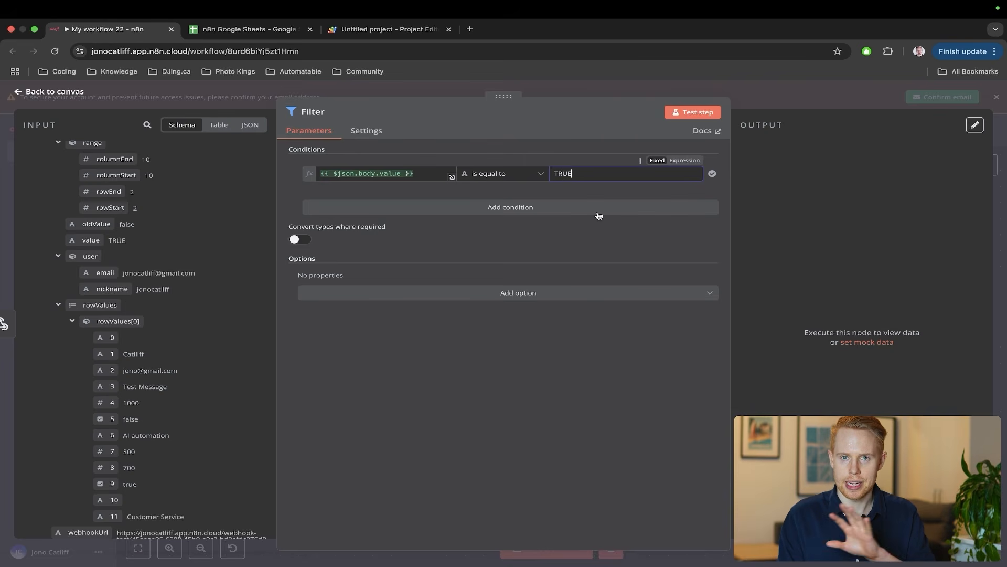
{"action": "left_click", "coordinate": [587, 240]}
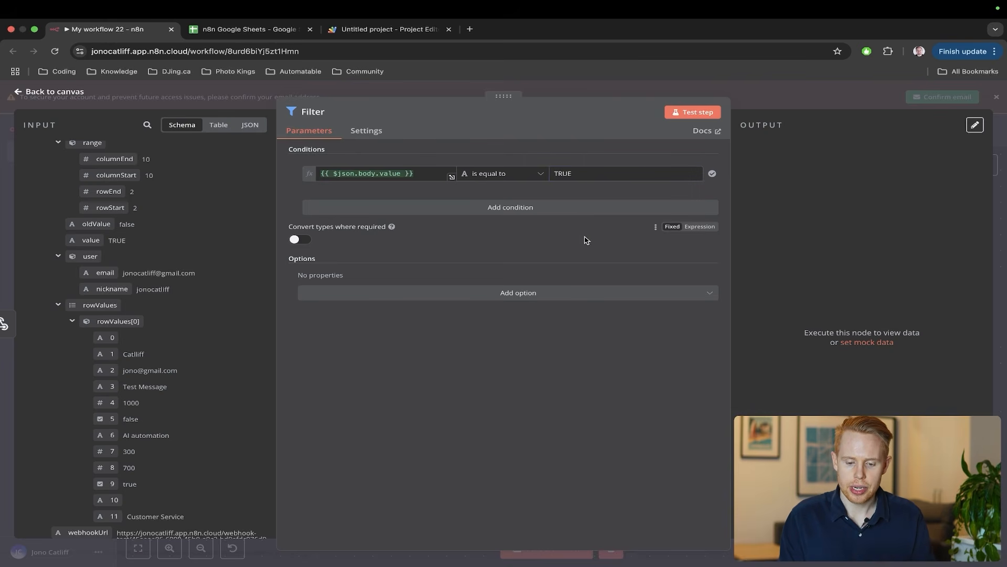
{"action": "key", "text": "Escape"}
- Add a second Filter condition and point out the spreadsheet's Approved column
{"action": "left_click", "coordinate": [512, 208]}
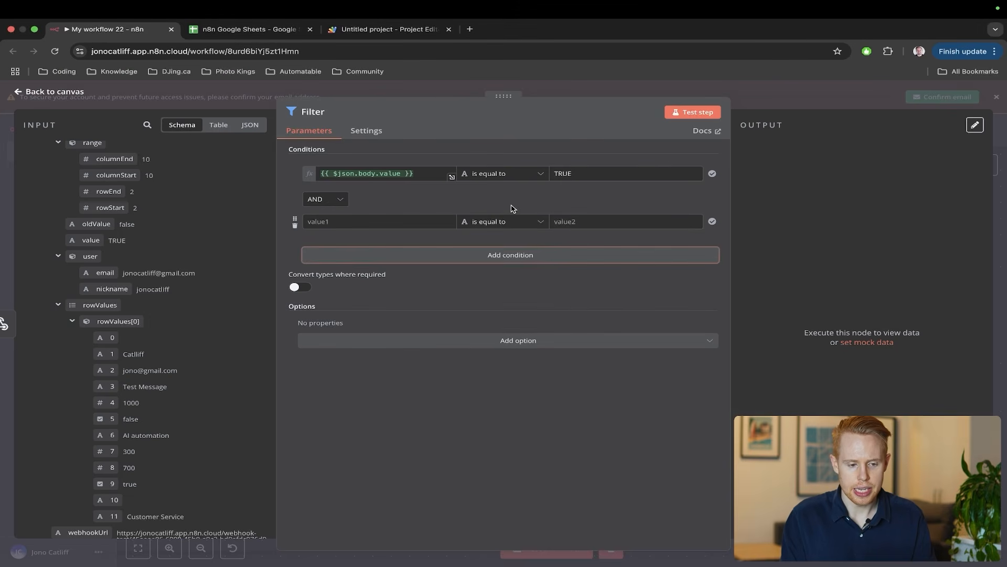
{"action": "key", "text": "ctrl+Tab"}
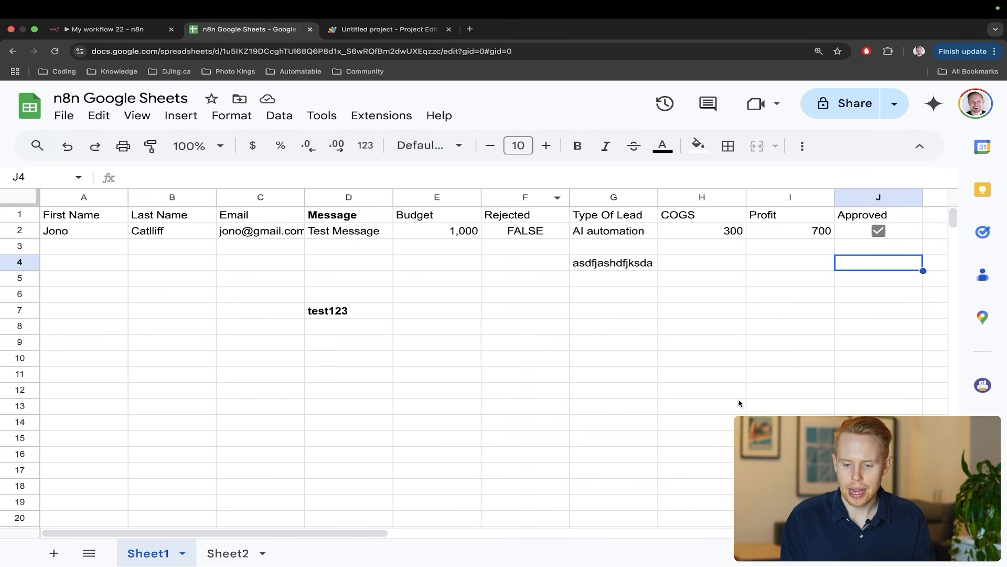
{"action": "key", "text": "ctrl+a"}
{"action": "mouse_move", "coordinate": [739, 398]}
{"action": "left_mouse_down"}
{"action": "mouse_move", "coordinate": [772, 337]}
{"action": "mouse_move", "coordinate": [856, 247]}
{"action": "left_mouse_up"}
{"action": "key", "text": "ctrl+s"}
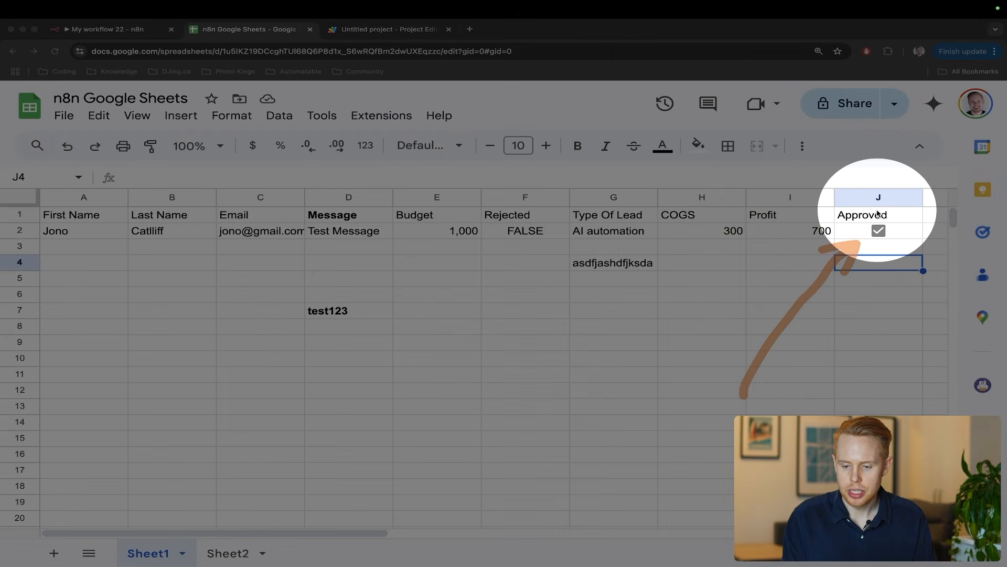
{"action": "key", "text": "Escape"}
{"action": "key", "text": "ctrl+shift+Tab"}
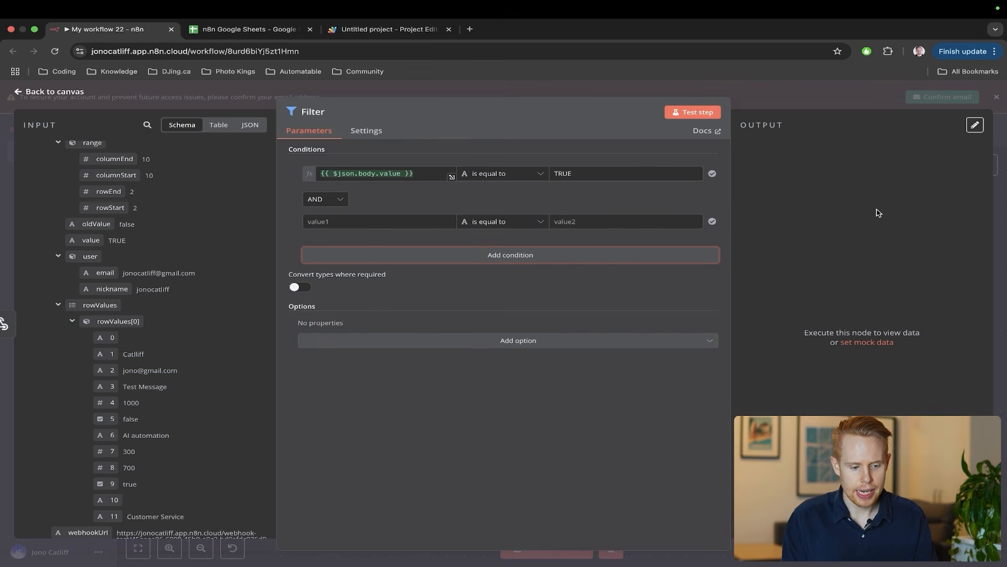
- Use {{ $json.body.range.columnStart }} as the second condition's first value
{"action": "scroll", "coordinate": [229, 236], "scroll_direction": "up", "scroll_amount": 2}
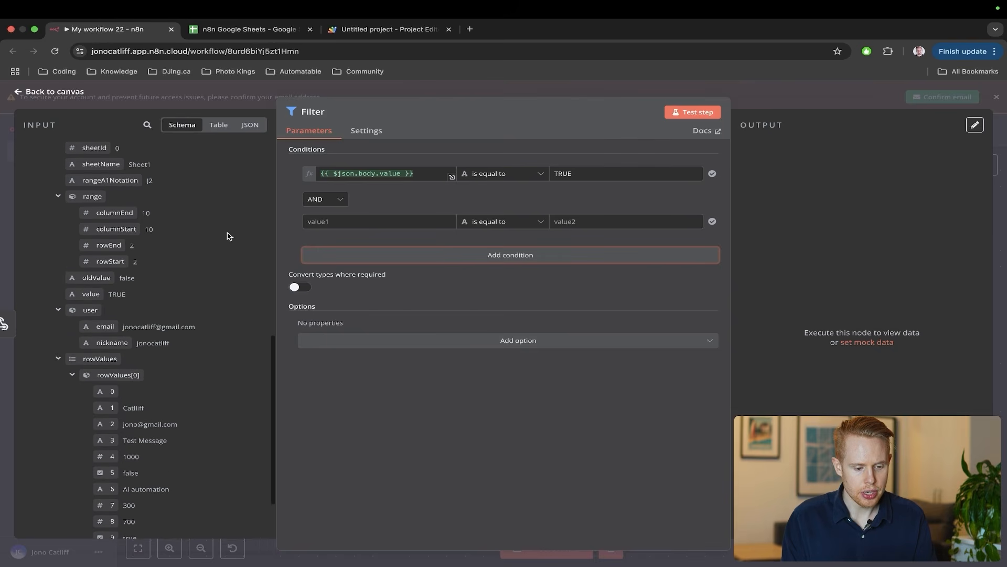
{"action": "left_click_drag", "start_coordinate": [329, 255], "coordinate": [204, 251]}
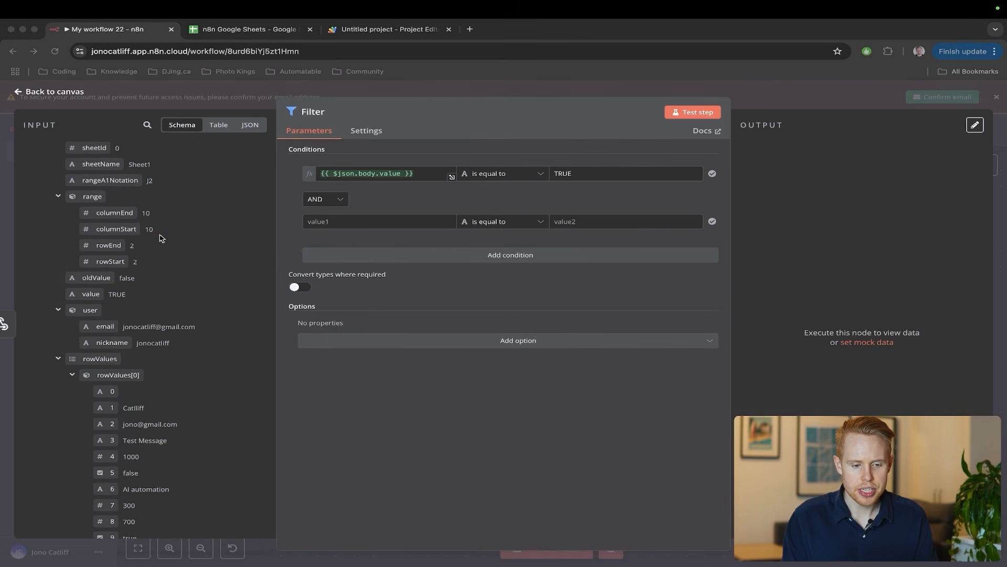
{"action": "key", "text": "Escape"}
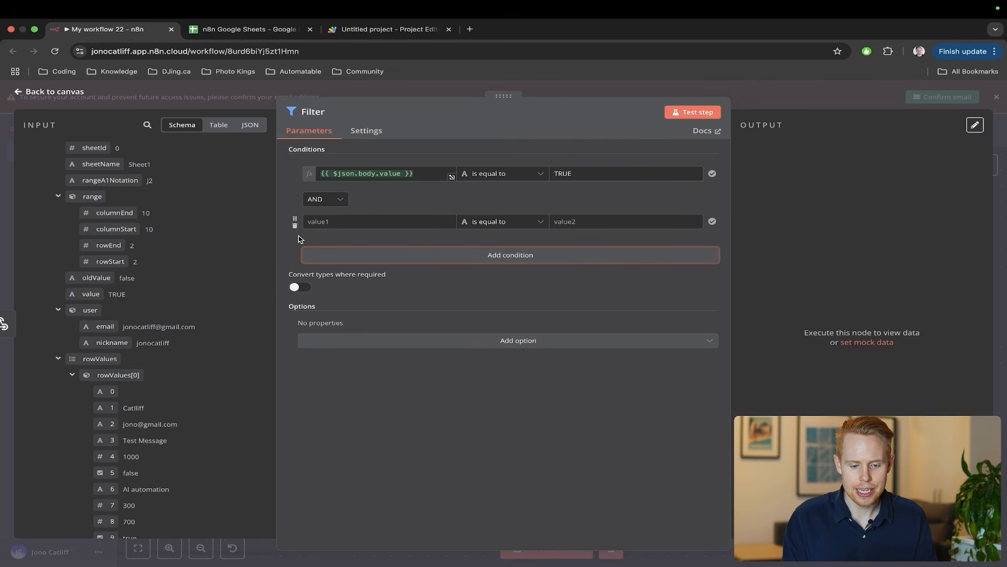
{"action": "left_click_drag", "start_coordinate": [126, 231], "coordinate": [330, 223]}
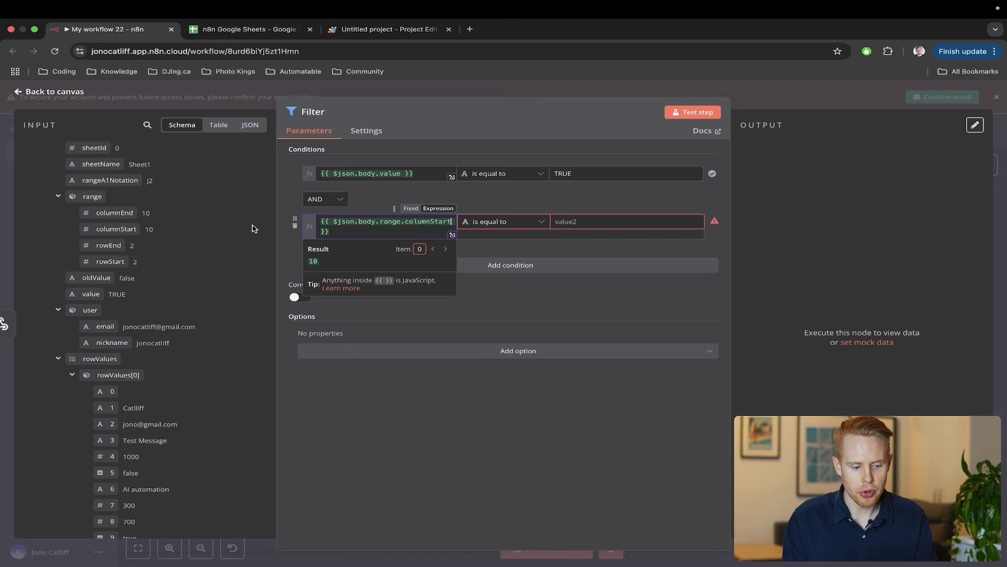
{"action": "key", "text": "ctrl+Tab"}
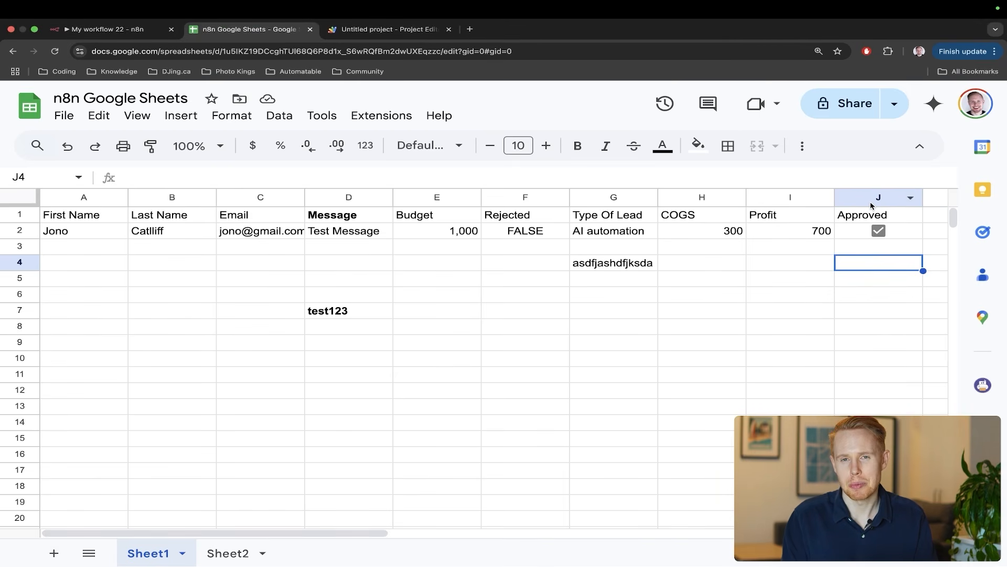
{"action": "key", "text": "ctrl+shift+Tab"}
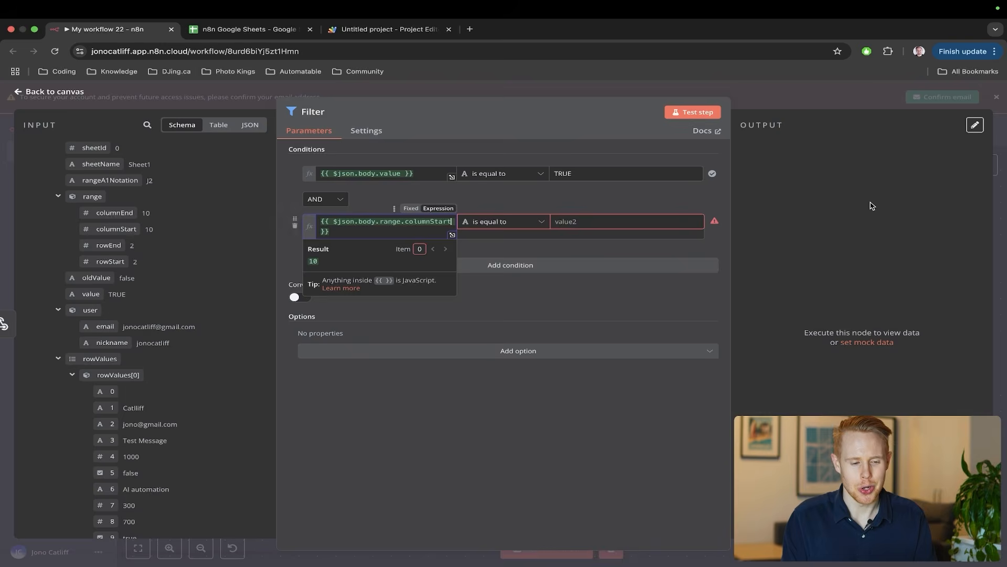
- Require columnStart to equal 10 and test the step, getting a wrong-type error
{"action": "left_click", "coordinate": [626, 221]}
{"action": "type", "text": "10"}
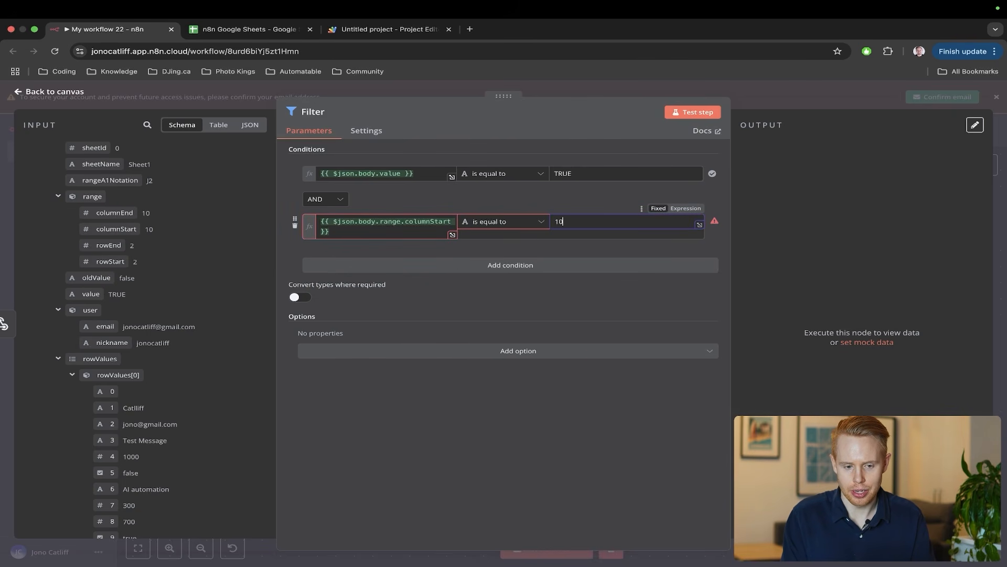
{"action": "key", "text": "ctrl+Tab"}
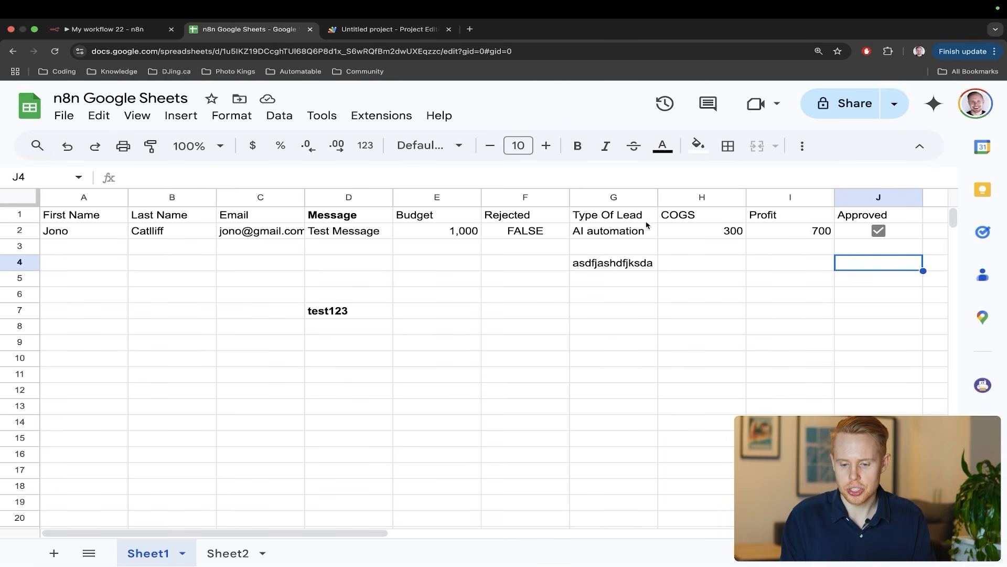
{"action": "key", "text": "ctrl+shift+Tab"}
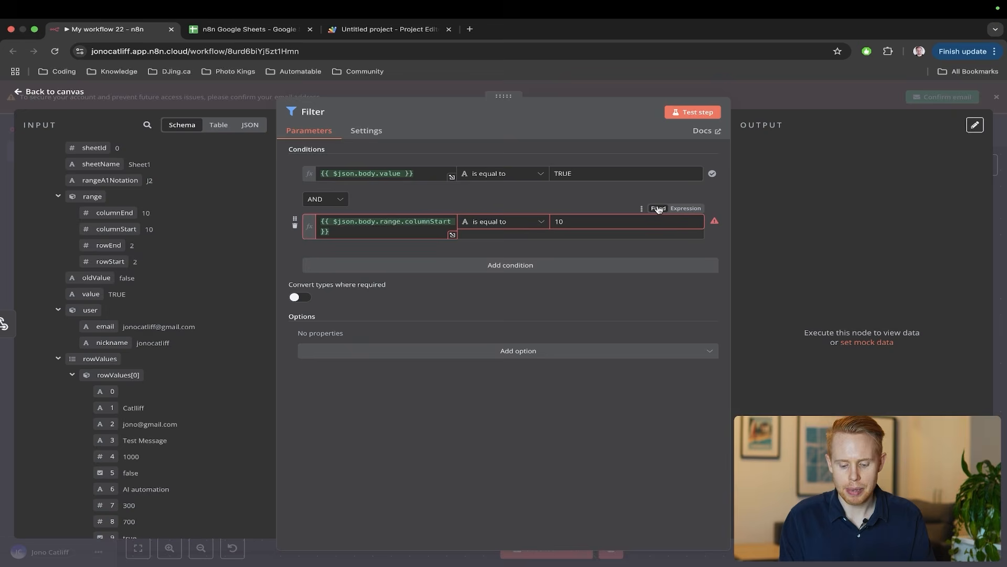
{"action": "key", "text": "ctrl+shift+Tab"}
{"action": "key", "text": "ctrl+shift+Tab"}
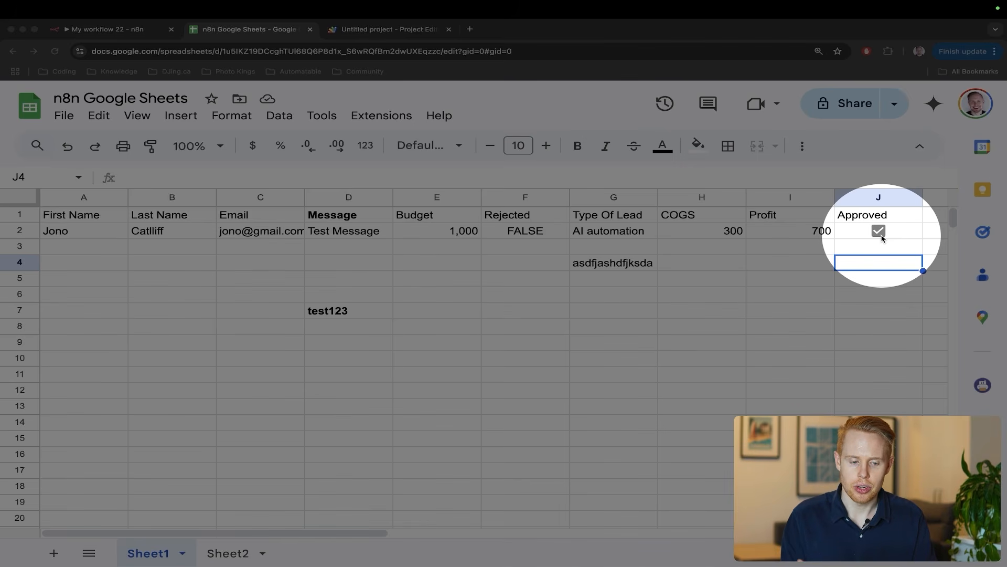
{"action": "key", "text": "ctrl+shift+Tab"}
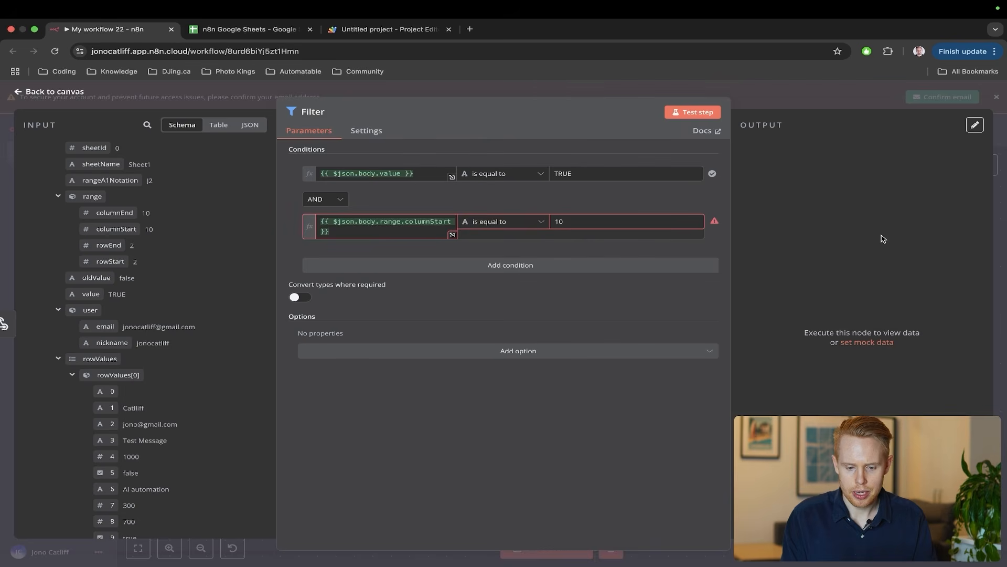
{"action": "left_click", "coordinate": [707, 113]}
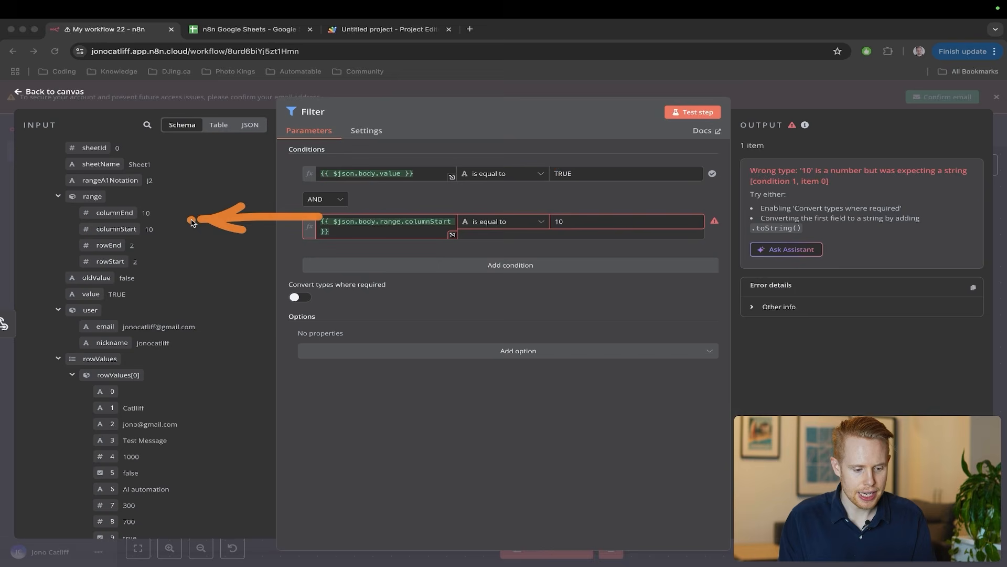
- Switch the columnStart check to Number › is equal to, retest, and confirm 1 item kept
{"action": "left_click", "coordinate": [488, 225]}
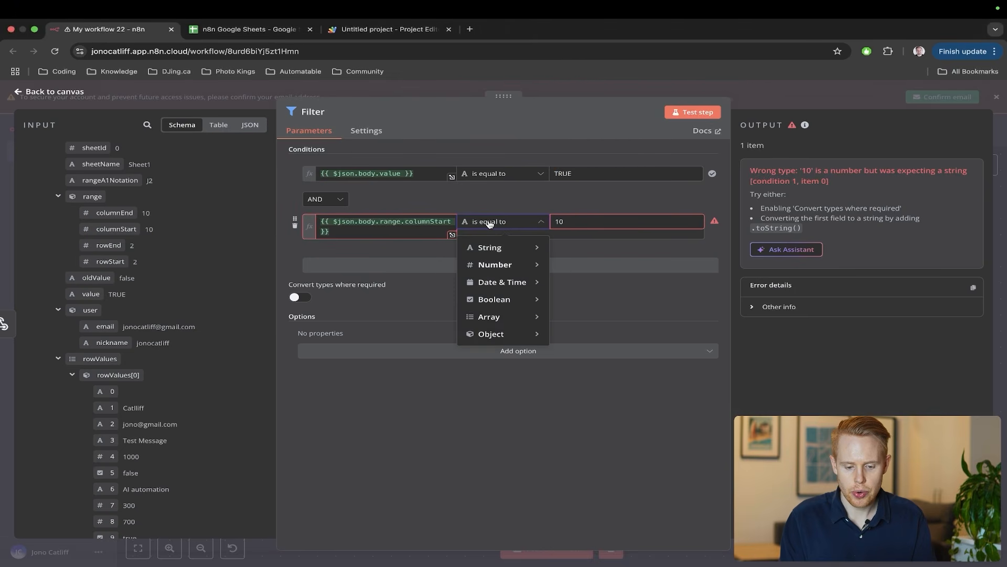
{"action": "mouse_move", "coordinate": [495, 265]}
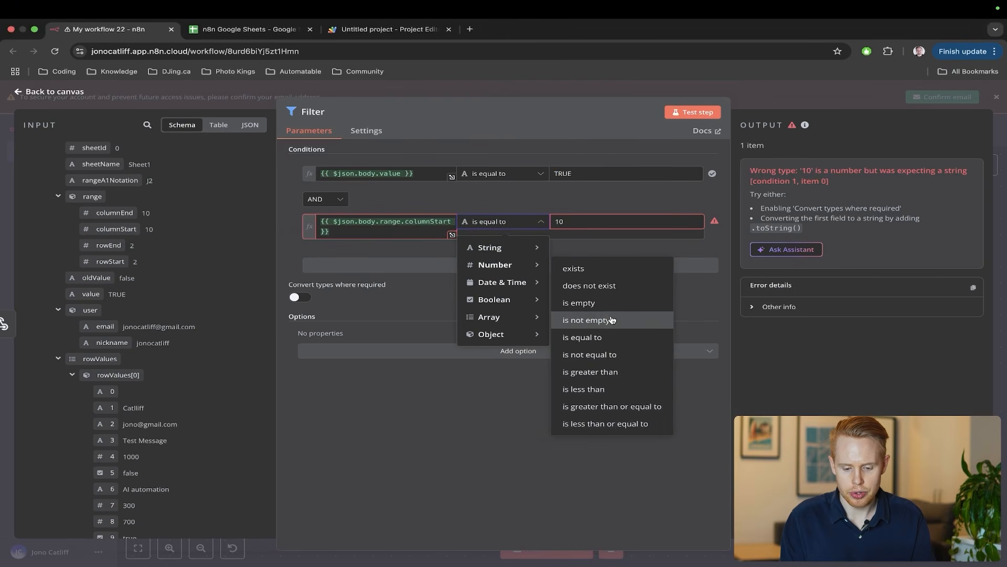
{"action": "left_click", "coordinate": [607, 339]}
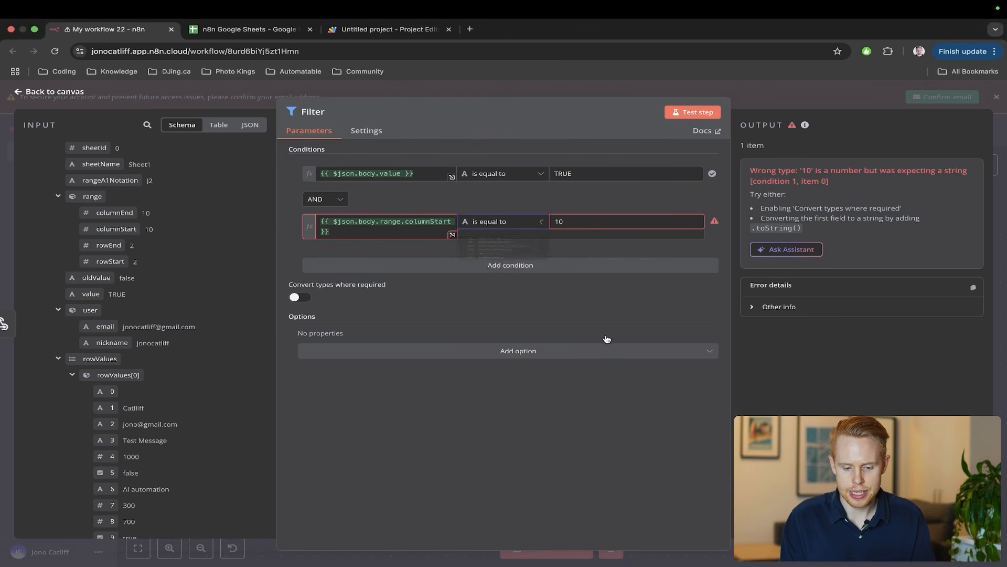
{"action": "left_click", "coordinate": [677, 113]}
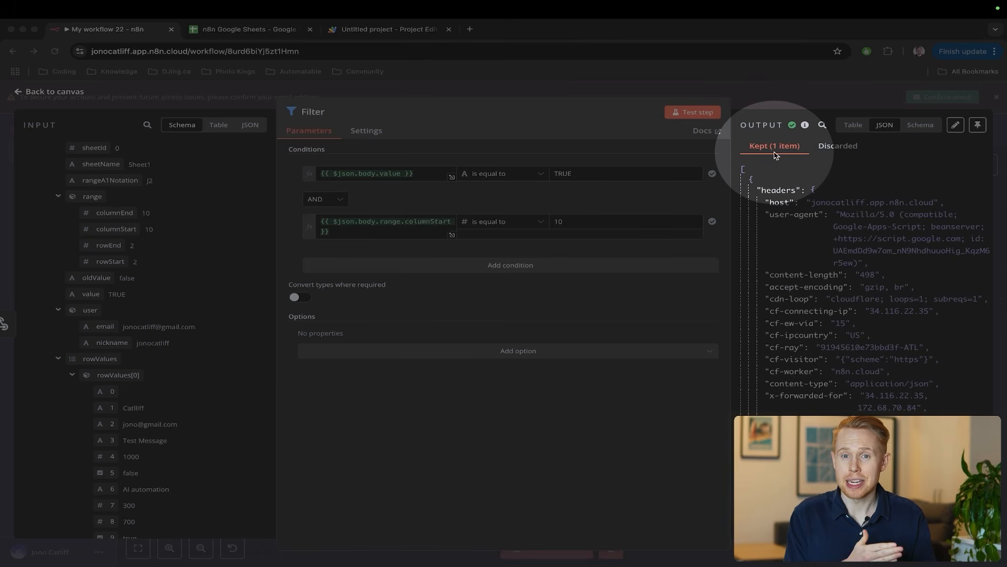
{"action": "left_click", "coordinate": [775, 154]}
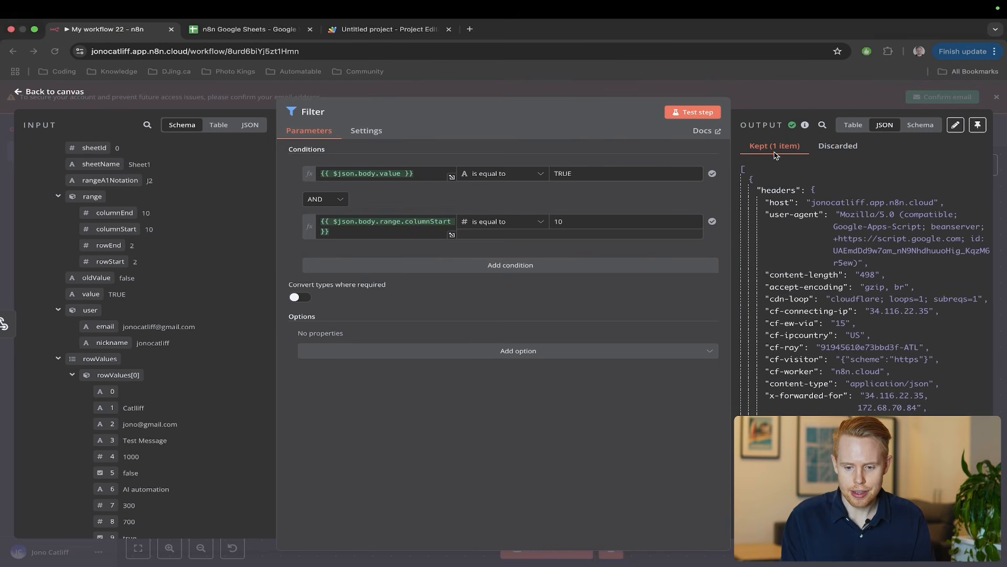
{"action": "key", "text": "Escape"}
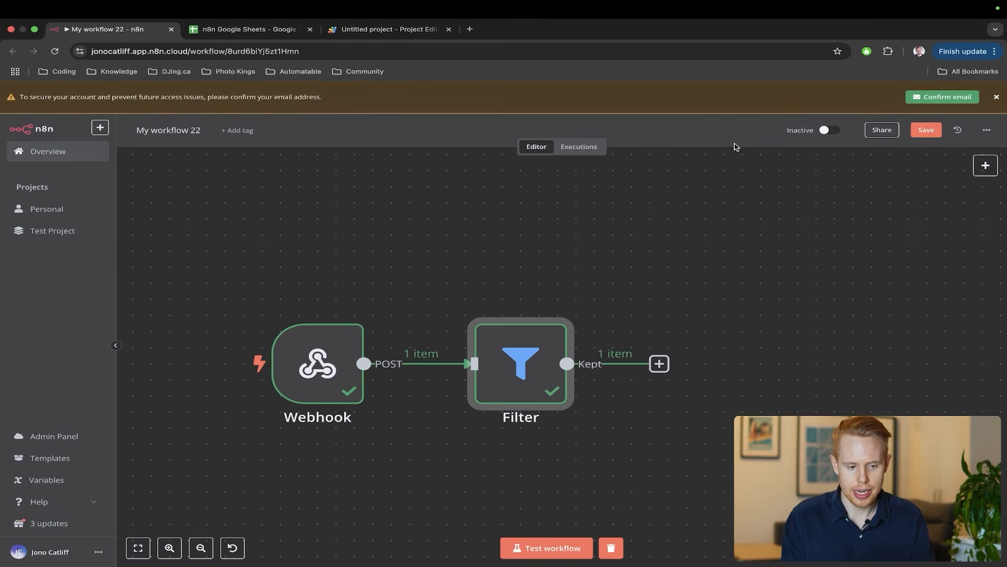
- Type test text 'asdfasdfsdf' into sheet cell E5, outside the Approved column
{"action": "key", "text": "ctrl+Tab"}
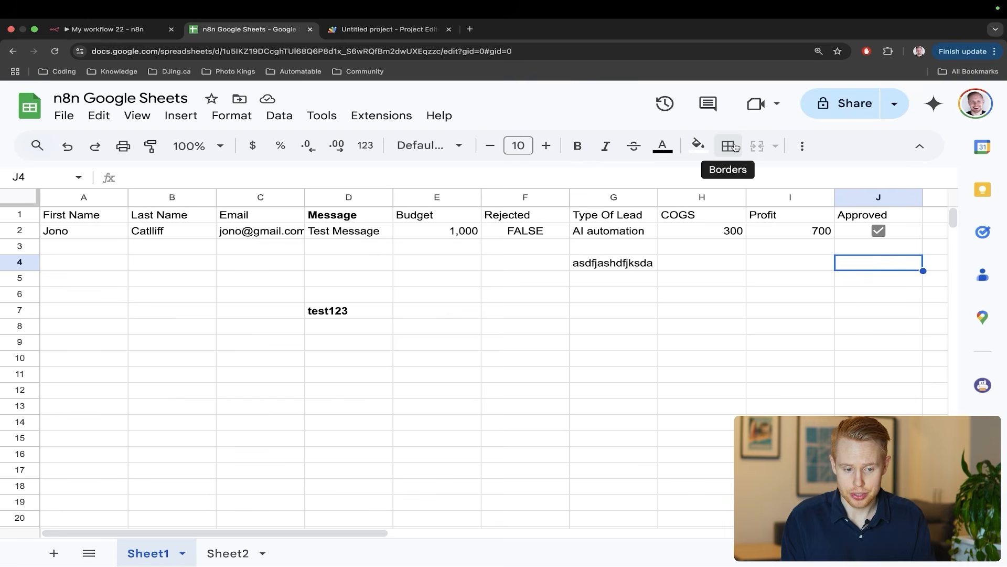
{"action": "key", "text": "ctrl+shift+Tab"}
{"action": "key", "text": "ctrl+Tab"}
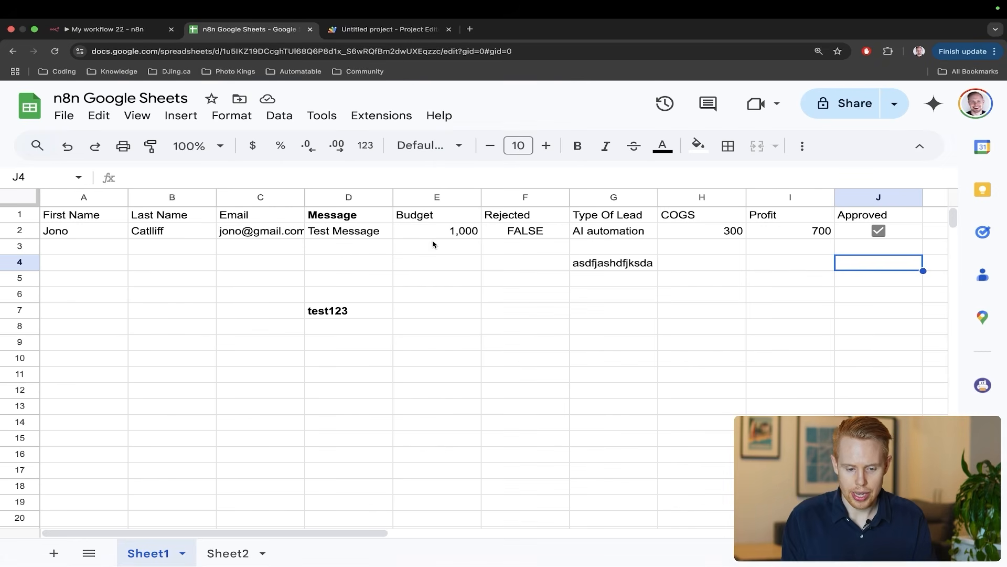
{"action": "left_click", "coordinate": [423, 285]}
{"action": "type", "text": "asdfasdfsdf"}
- Run Test workflow and check the Filter's discarded item against the Approved checkboxes
{"action": "key", "text": "ctrl+shift+Tab"}
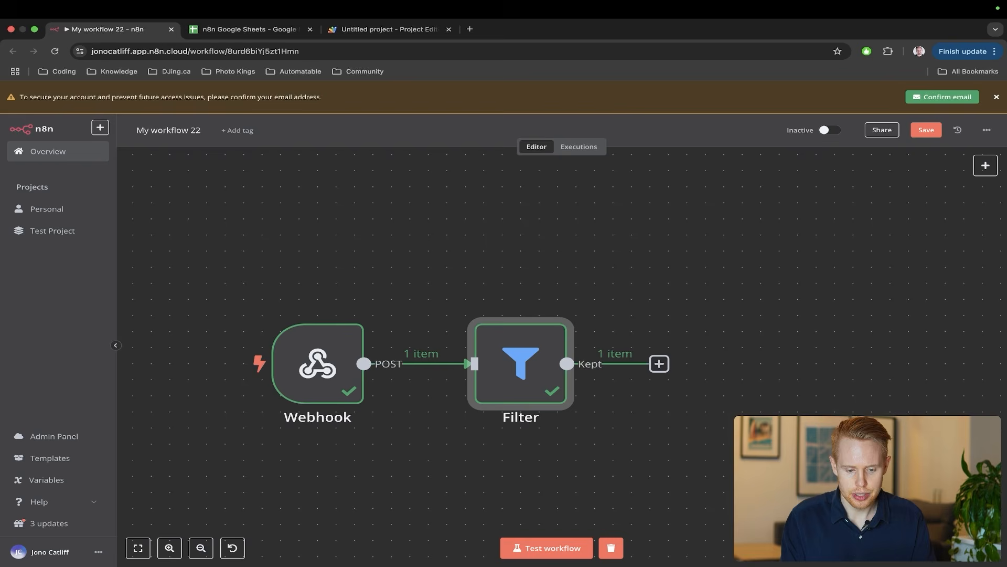
{"action": "left_click", "coordinate": [513, 547]}
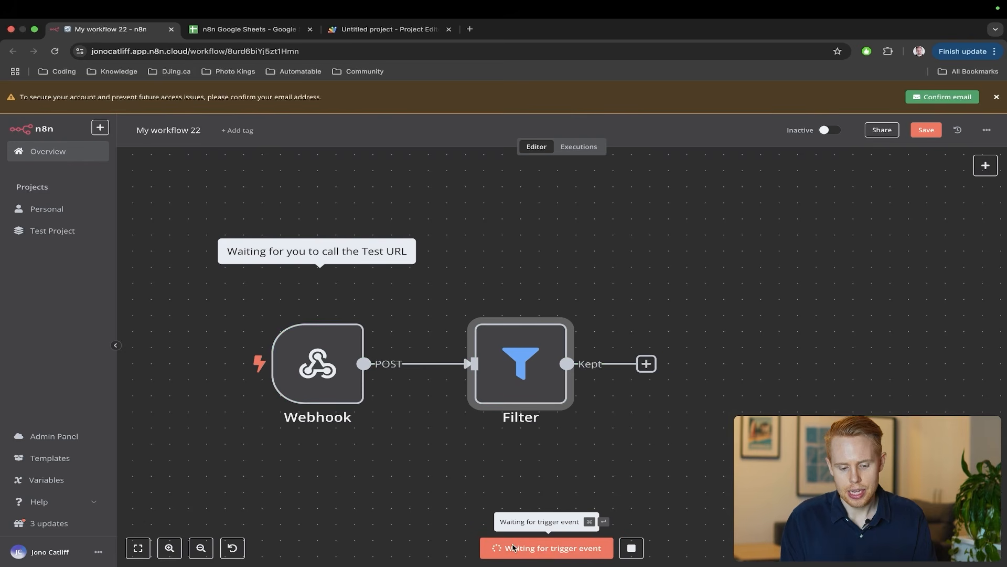
{"action": "double_click", "coordinate": [546, 383]}
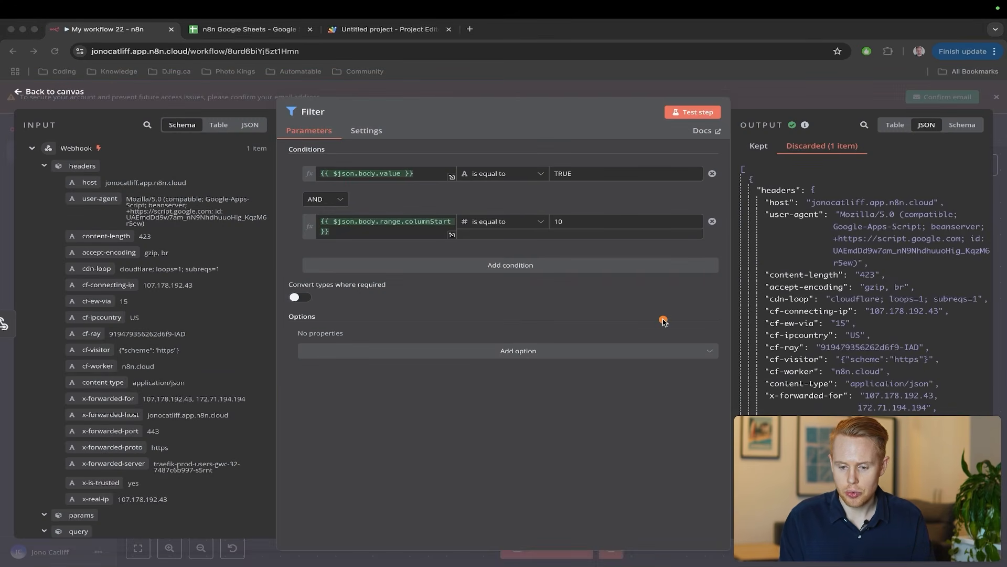
{"action": "mouse_move", "coordinate": [663, 317]}
{"action": "left_mouse_down"}
{"action": "mouse_move", "coordinate": [727, 218]}
{"action": "mouse_move", "coordinate": [793, 167]}
{"action": "left_mouse_up"}
{"action": "key", "text": "ctrl+alt+s"}
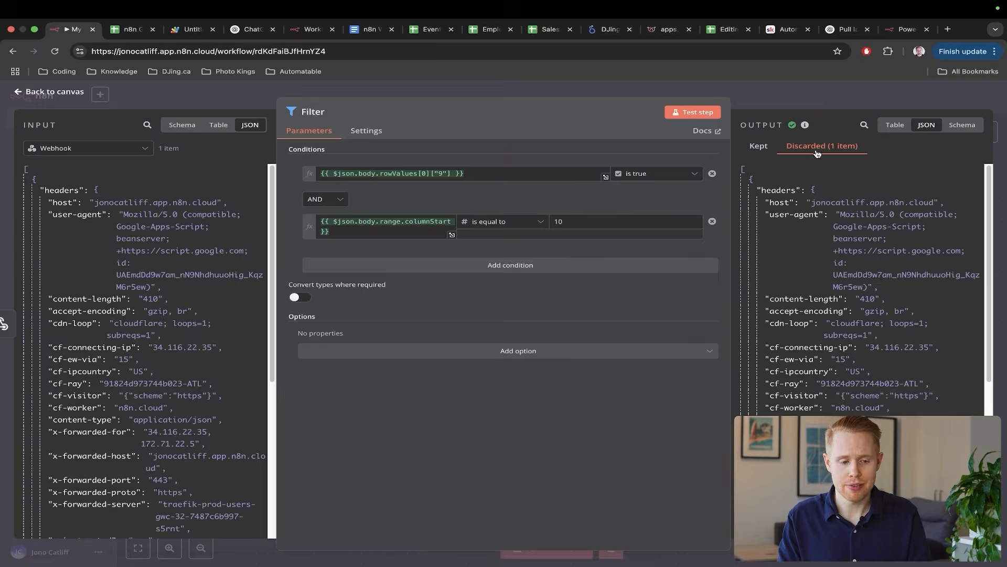
{"action": "key", "text": "ctrl+Tab"}
{"action": "mouse_move", "coordinate": [751, 386]}
{"action": "left_mouse_down"}
{"action": "mouse_move", "coordinate": [835, 277]}
{"action": "mouse_move", "coordinate": [863, 260]}
{"action": "left_mouse_up"}
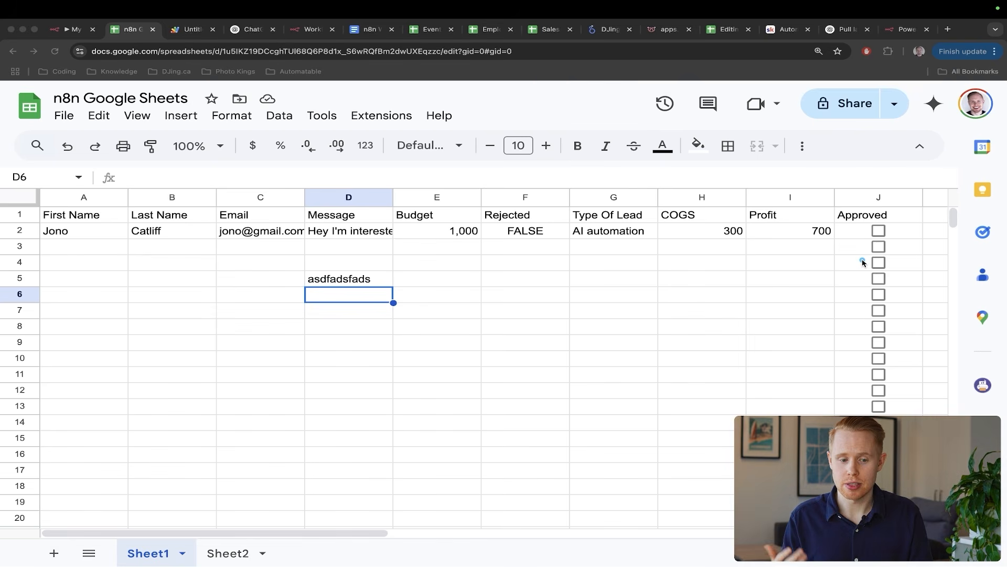
{"action": "key", "text": "ctrl+shift+Tab"}
- Close the Filter, search 'gmail' for a node after it, then dismiss the list
{"action": "key", "text": "Escape"}
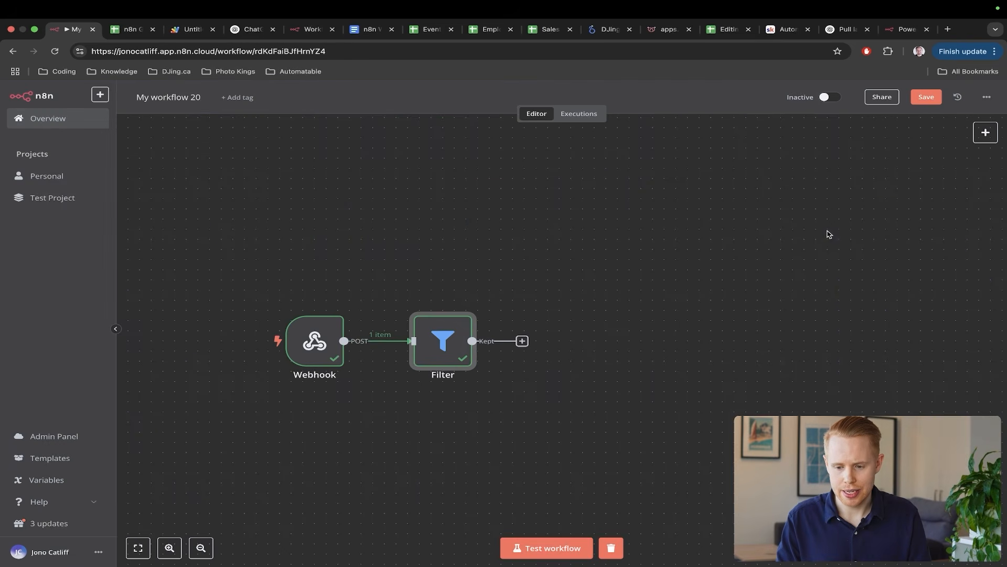
{"action": "left_click", "coordinate": [522, 342]}
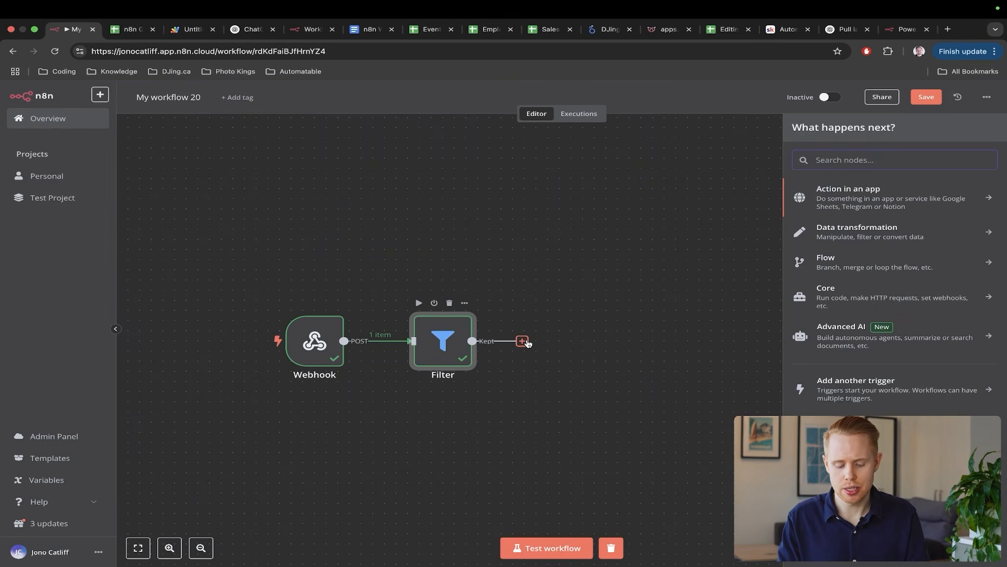
{"action": "type", "text": "gmail"}
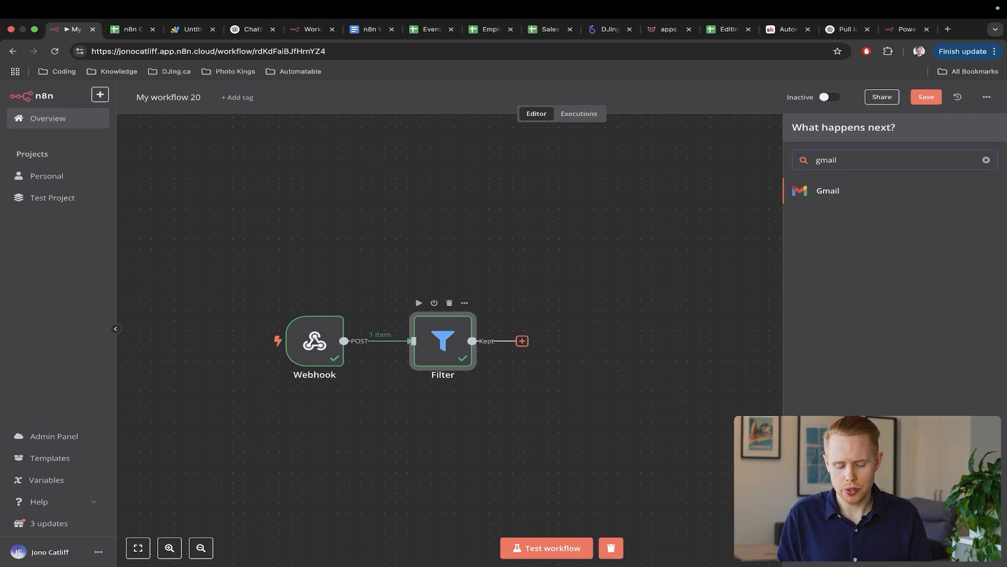
{"action": "key", "text": "BackSpace"}
{"action": "key", "text": "BackSpace"}
{"action": "key", "text": "BackSpace"}
{"action": "key", "text": "BackSpace"}
{"action": "key", "text": "BackSpace"}
{"action": "left_click", "coordinate": [352, 245]}
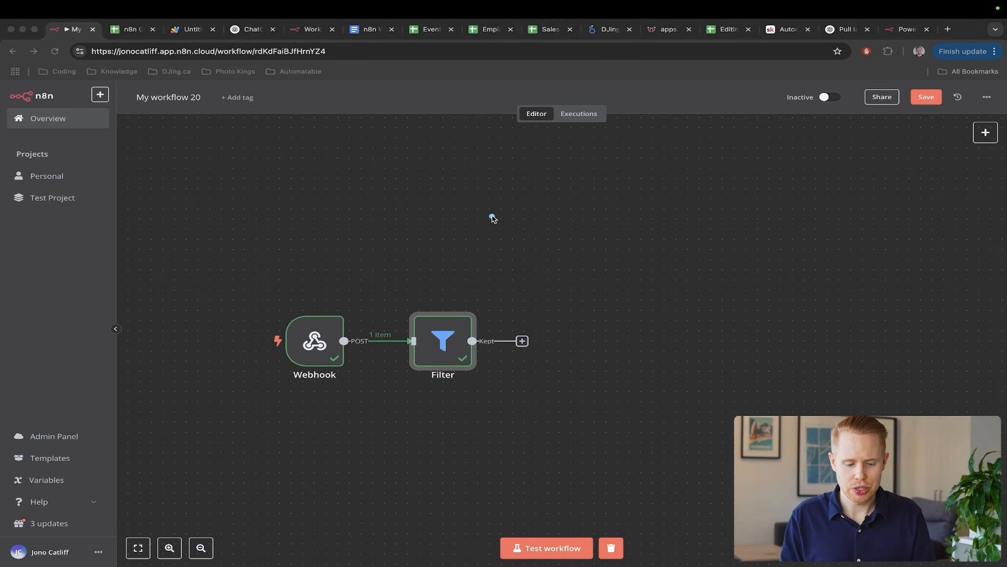
- Point out the Webhook node and open the top-right add-node panel
{"action": "mouse_move", "coordinate": [494, 219]}
{"action": "left_mouse_down"}
{"action": "mouse_move", "coordinate": [371, 288]}
{"action": "mouse_move", "coordinate": [342, 324]}
{"action": "left_mouse_up"}
{"action": "key", "text": "Escape"}
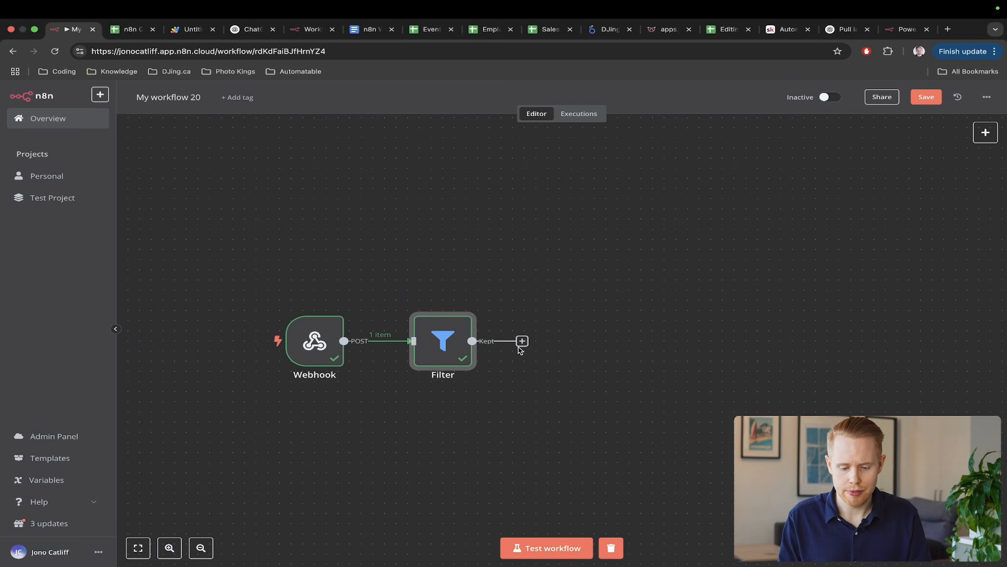
{"action": "left_click", "coordinate": [985, 132]}
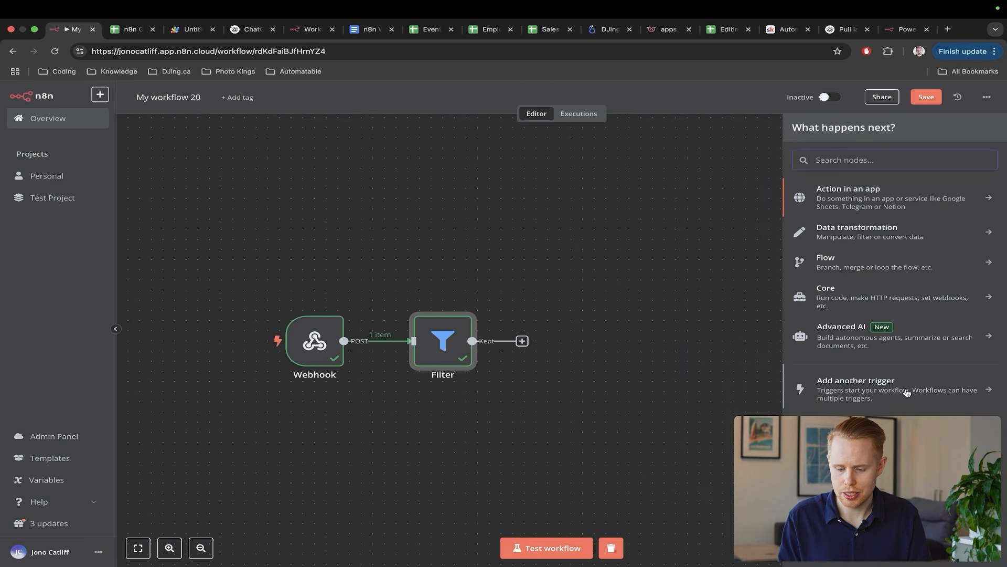
- Add another trigger: Google Sheets 'On row added or updated'
{"action": "left_click", "coordinate": [906, 392]}
{"action": "type", "text": "google sheets"}
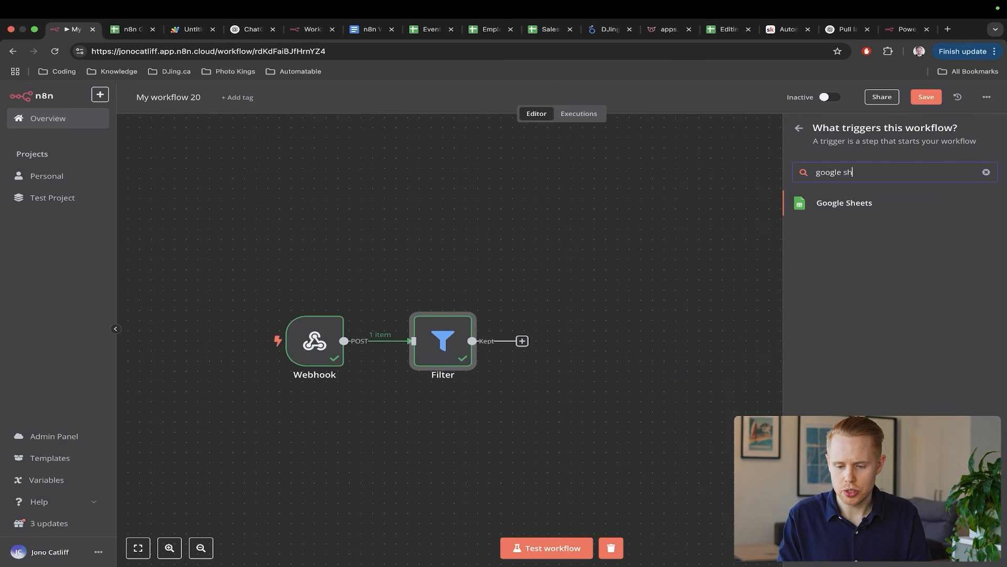
{"action": "left_click", "coordinate": [851, 209]}
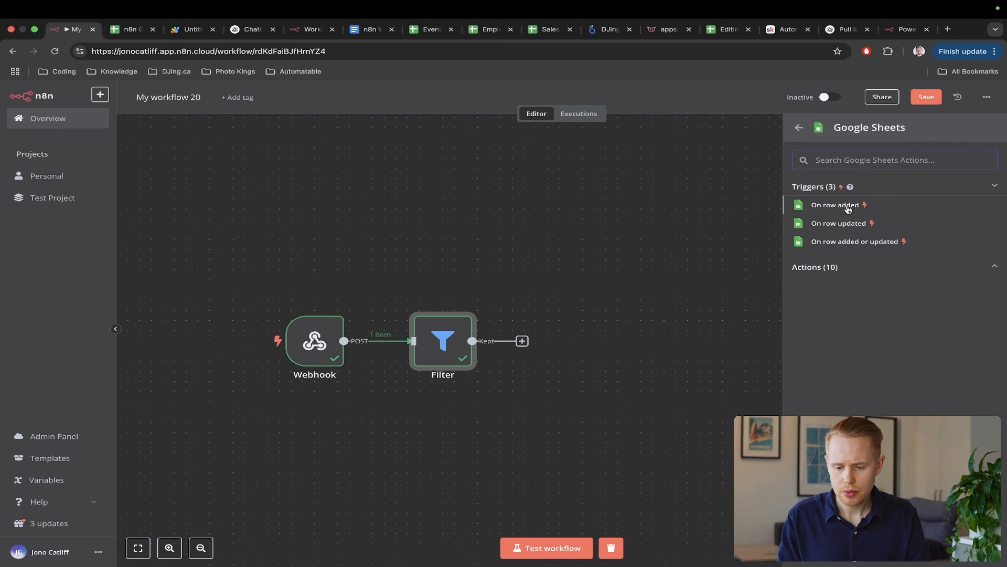
{"action": "left_click", "coordinate": [843, 242]}
- Annotate the trigger's Every Minute poll setting and Poll Times
{"action": "key", "text": "ctrl+a"}
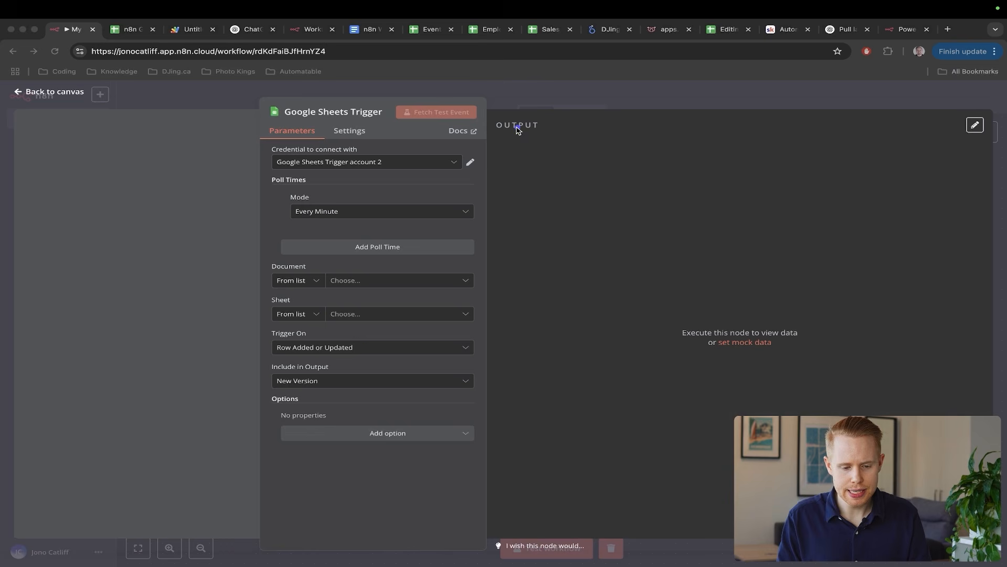
{"action": "left_click_drag", "start_coordinate": [516, 127], "coordinate": [331, 209]}
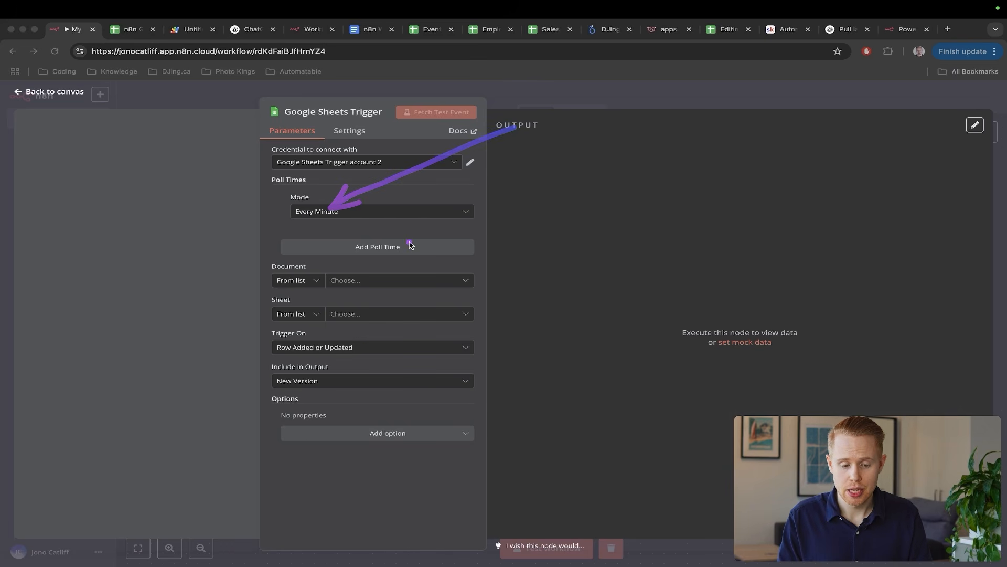
{"action": "left_click_drag", "start_coordinate": [410, 232], "coordinate": [277, 229]}
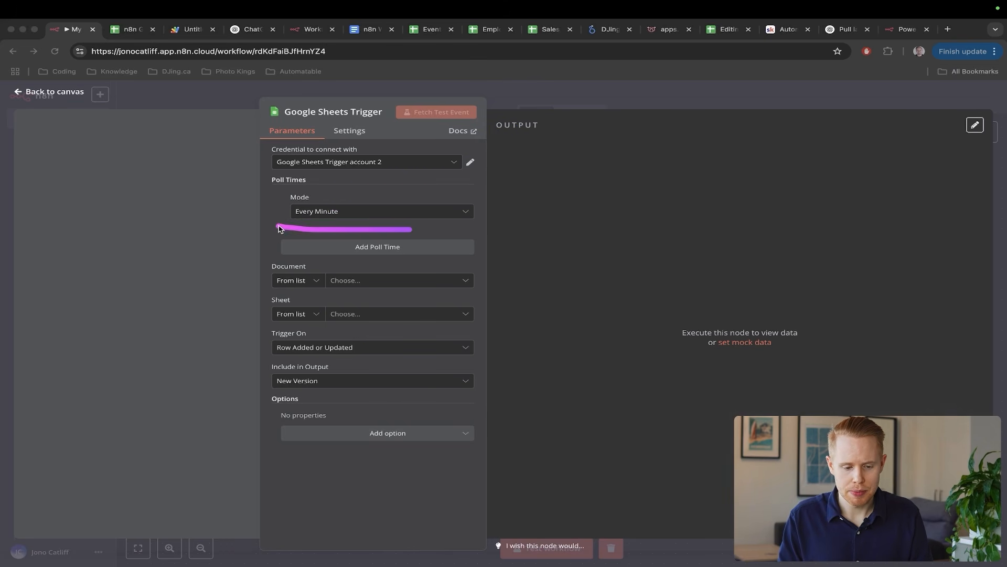
{"action": "left_click_drag", "start_coordinate": [536, 153], "coordinate": [315, 184]}
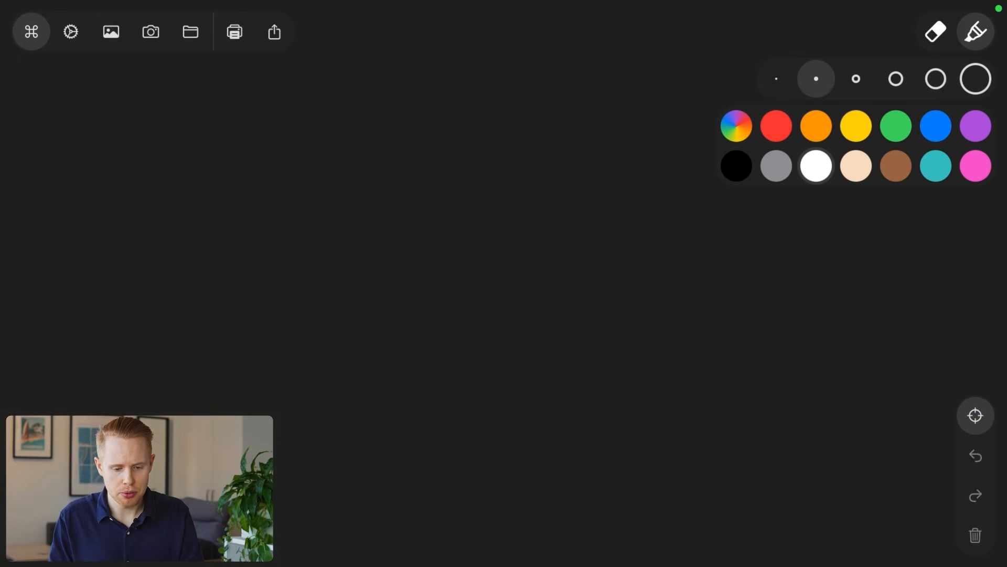
- In white, write 'Poll' and 'N8N' and draw a line to a box
{"action": "left_click", "coordinate": [806, 159]}
{"action": "mouse_move", "coordinate": [296, 130]}
{"action": "left_mouse_down"}
{"action": "mouse_move", "coordinate": [321, 205]}
{"action": "mouse_move", "coordinate": [310, 164]}
{"action": "left_mouse_up"}
{"action": "left_click_drag", "start_coordinate": [346, 167], "coordinate": [347, 167]}
{"action": "left_click_drag", "start_coordinate": [366, 123], "coordinate": [378, 193]}
{"action": "left_click_drag", "start_coordinate": [389, 111], "coordinate": [405, 194]}
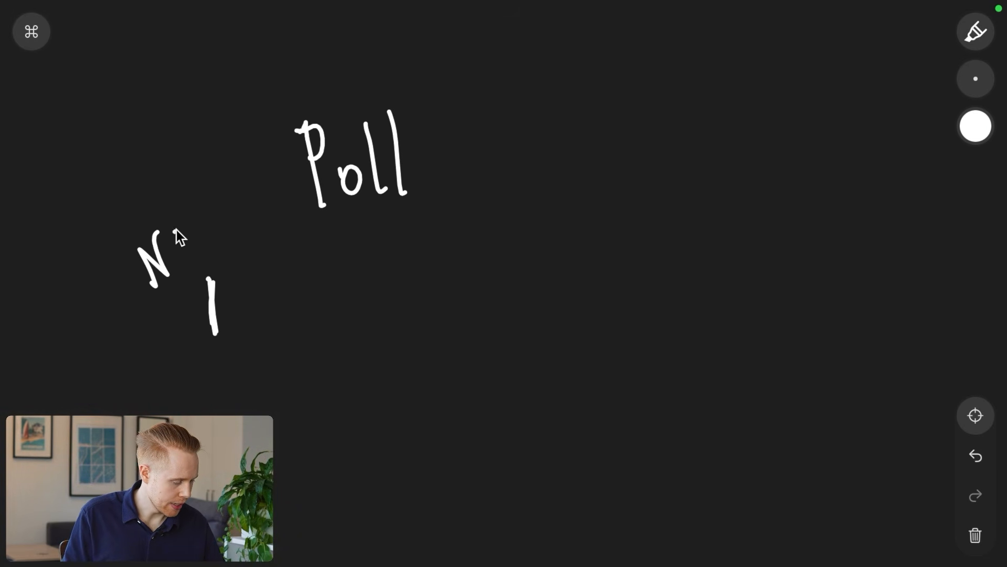
{"action": "left_click_drag", "start_coordinate": [175, 230], "coordinate": [179, 221]}
{"action": "left_click_drag", "start_coordinate": [216, 305], "coordinate": [684, 302]}
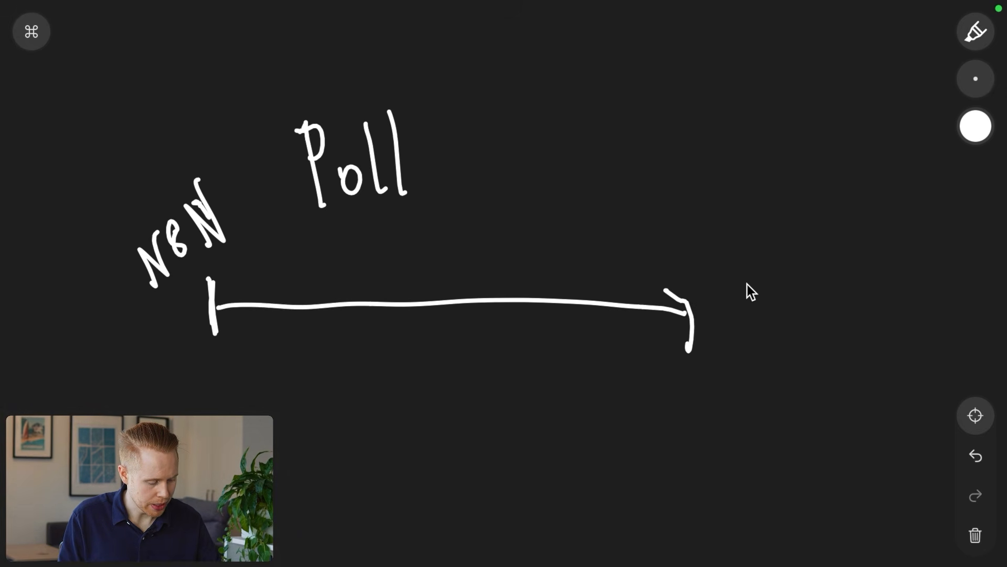
{"action": "mouse_move", "coordinate": [800, 268]}
{"action": "left_mouse_down"}
{"action": "mouse_move", "coordinate": [697, 292]}
{"action": "mouse_move", "coordinate": [803, 269]}
{"action": "mouse_move", "coordinate": [699, 277]}
{"action": "left_mouse_up"}
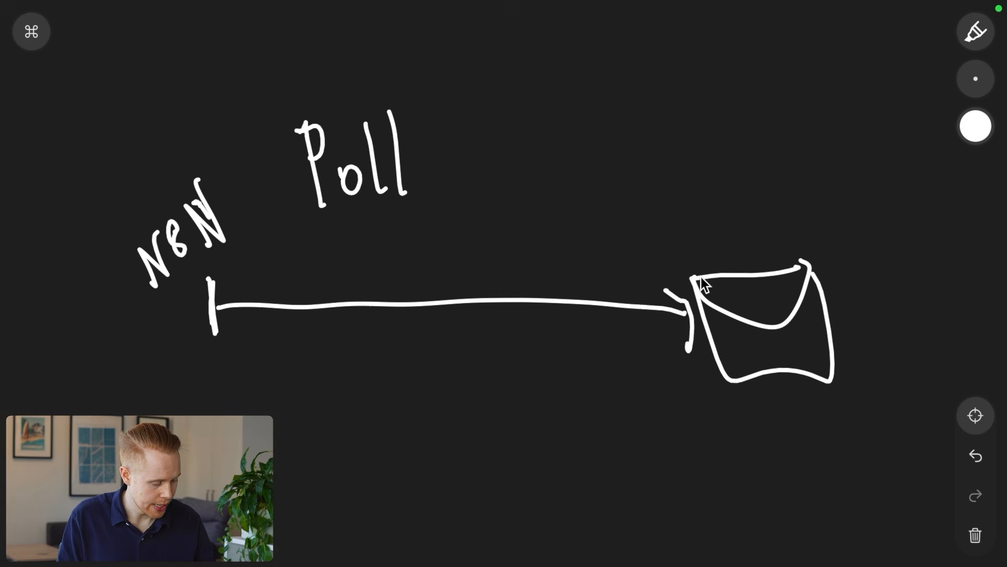
- Draw a yellow arc from N8N and cover the box with a green grid
{"action": "left_click", "coordinate": [977, 125]}
{"action": "left_click", "coordinate": [866, 125]}
{"action": "mouse_move", "coordinate": [215, 255]}
{"action": "left_mouse_down"}
{"action": "mouse_move", "coordinate": [306, 210]}
{"action": "mouse_move", "coordinate": [673, 260]}
{"action": "left_mouse_up"}
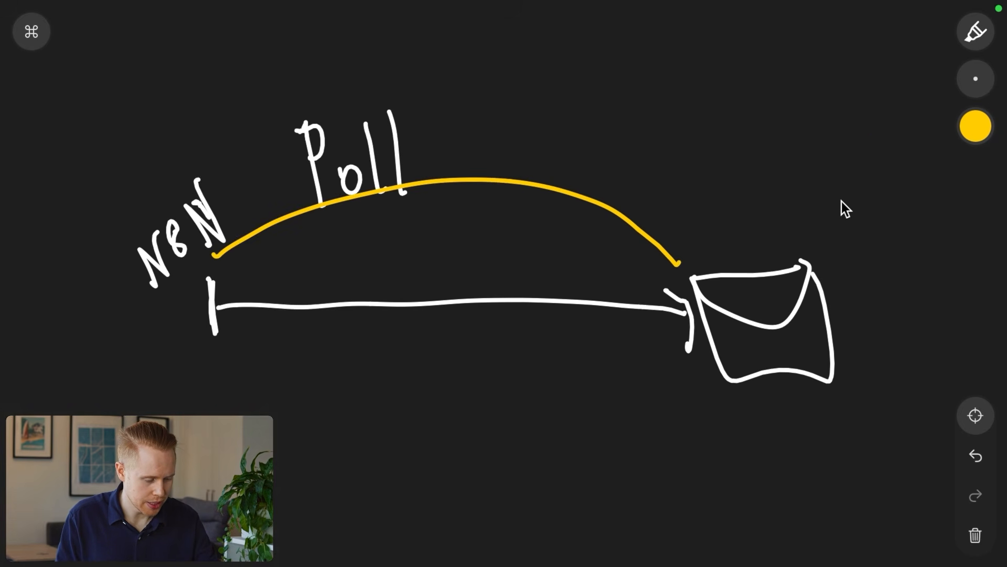
{"action": "left_click", "coordinate": [976, 126]}
{"action": "left_click", "coordinate": [890, 124]}
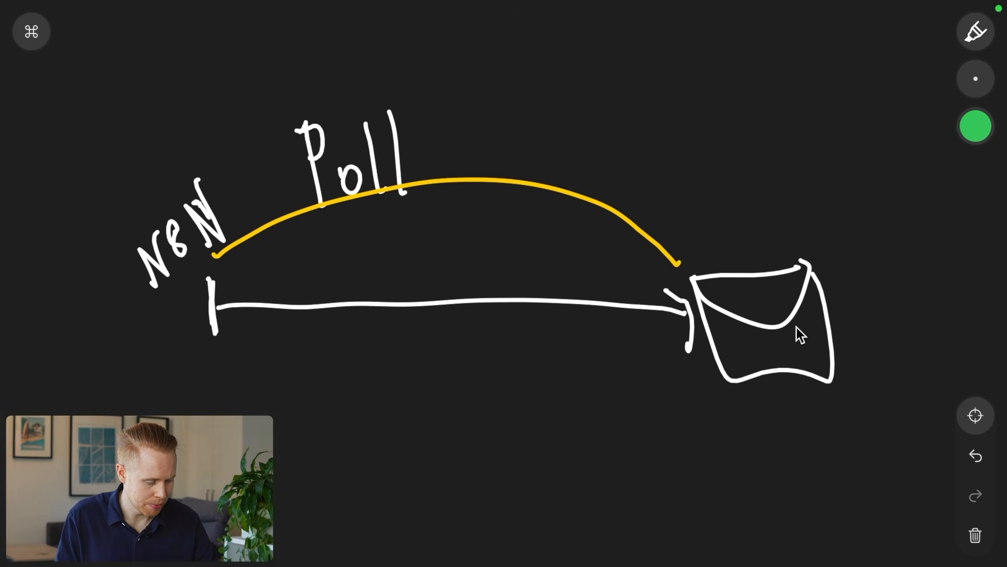
{"action": "mouse_move", "coordinate": [785, 259]}
{"action": "left_mouse_down"}
{"action": "mouse_move", "coordinate": [812, 373]}
{"action": "mouse_move", "coordinate": [792, 370]}
{"action": "left_mouse_up"}
{"action": "left_click_drag", "start_coordinate": [743, 259], "coordinate": [765, 356]}
{"action": "left_click_drag", "start_coordinate": [731, 272], "coordinate": [751, 371]}
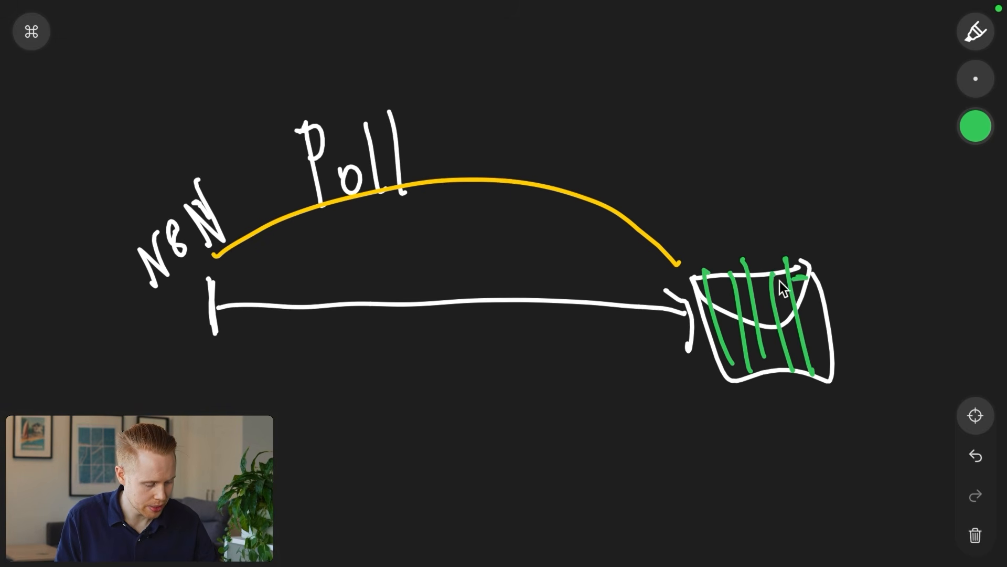
{"action": "left_click_drag", "start_coordinate": [780, 282], "coordinate": [699, 306]}
{"action": "left_click_drag", "start_coordinate": [818, 307], "coordinate": [712, 317]}
{"action": "left_click_drag", "start_coordinate": [834, 319], "coordinate": [747, 338]}
{"action": "left_click_drag", "start_coordinate": [830, 349], "coordinate": [701, 366]}
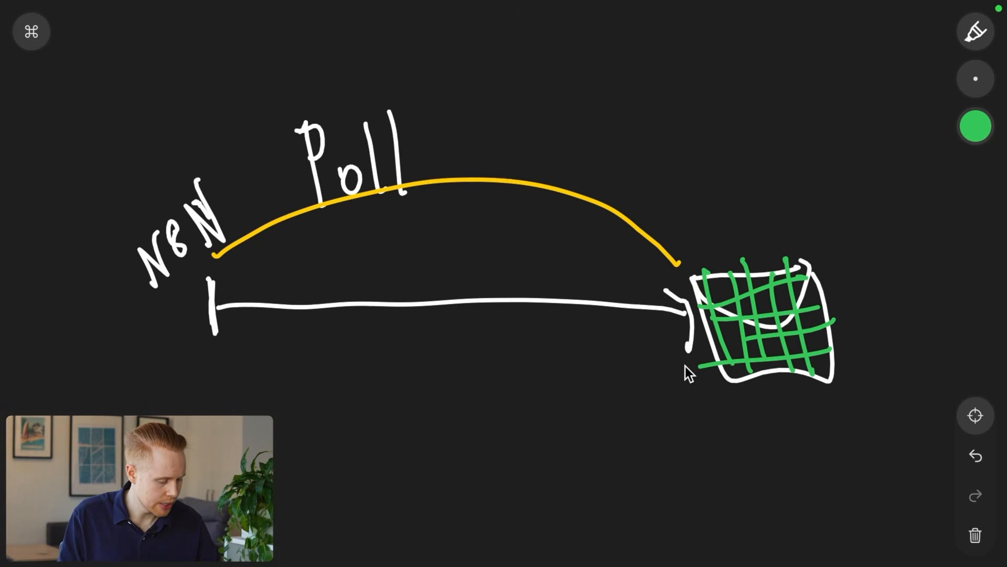
- Write 'added updated' in orange and draw a green arc back to N8N
{"action": "left_click", "coordinate": [975, 130]}
{"action": "left_click", "coordinate": [857, 123]}
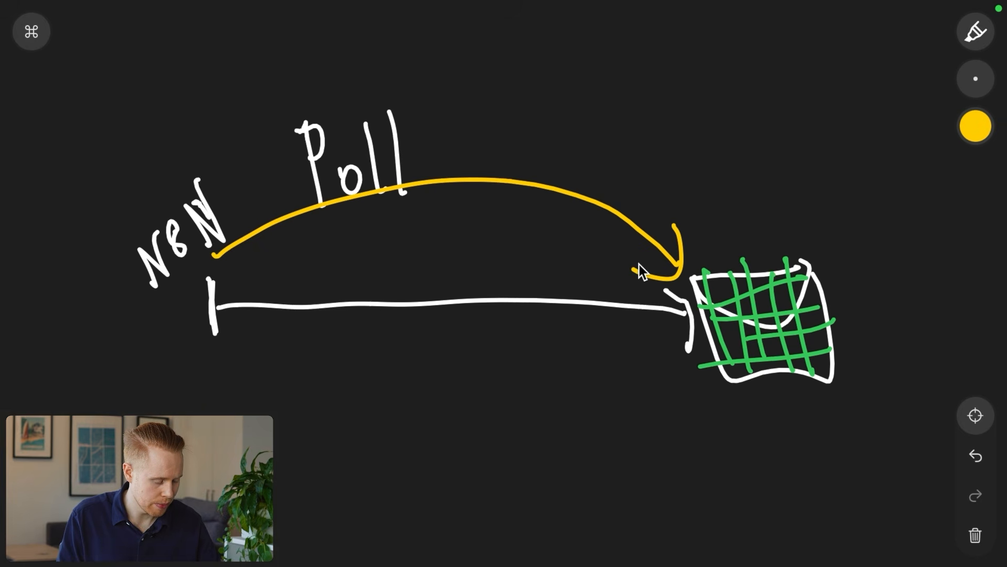
{"action": "left_click", "coordinate": [977, 125]}
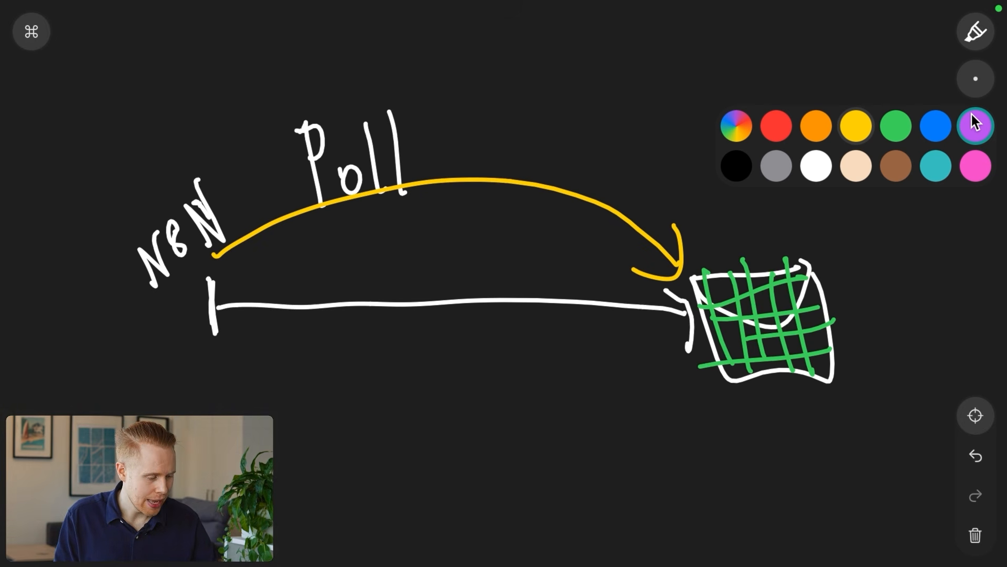
{"action": "left_click", "coordinate": [816, 125]}
{"action": "left_click_drag", "start_coordinate": [703, 155], "coordinate": [709, 174]}
{"action": "left_click_drag", "start_coordinate": [722, 97], "coordinate": [740, 149]}
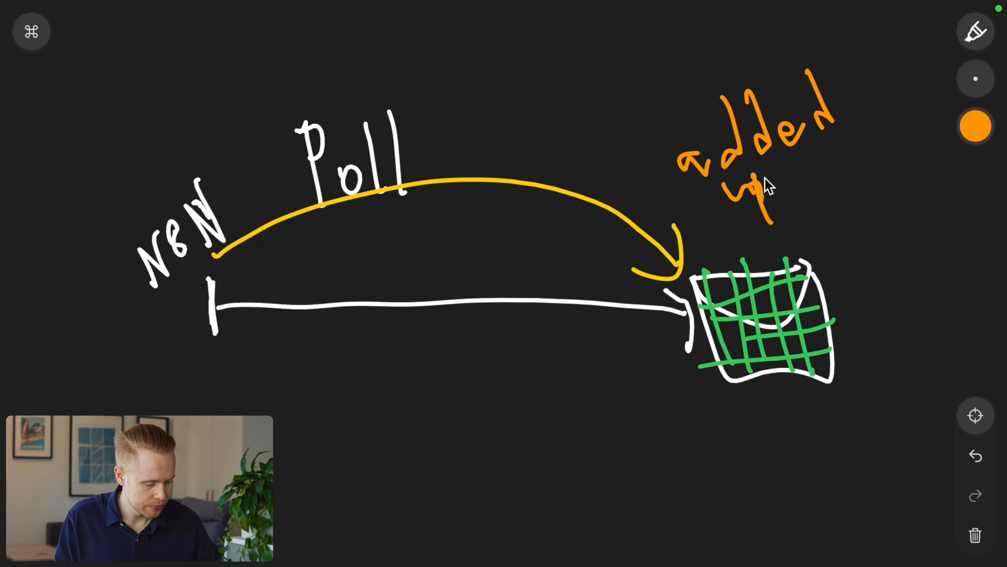
{"action": "left_click", "coordinate": [975, 126]}
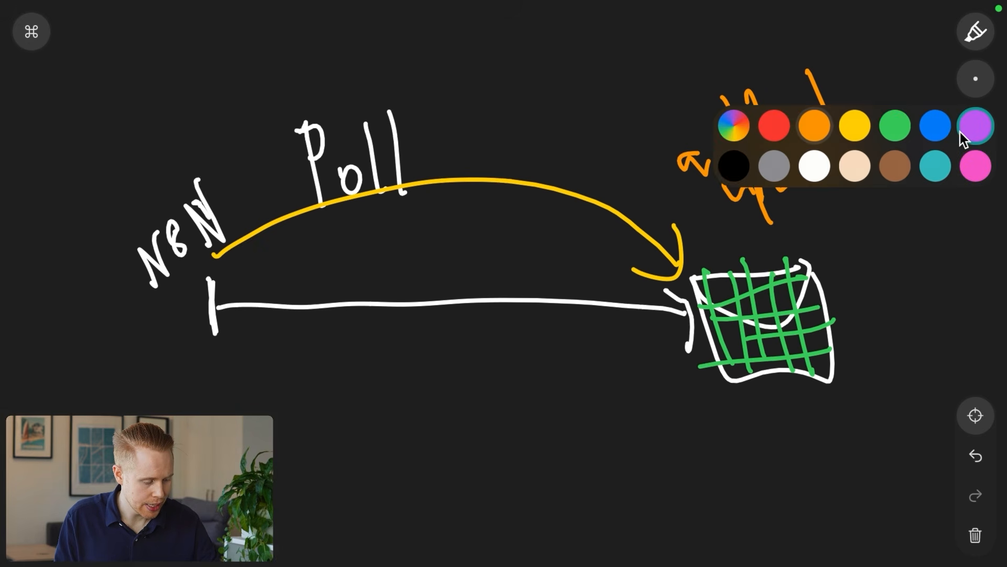
{"action": "left_click", "coordinate": [894, 125]}
{"action": "mouse_move", "coordinate": [686, 256]}
{"action": "left_mouse_down"}
{"action": "mouse_move", "coordinate": [402, 193]}
{"action": "mouse_move", "coordinate": [228, 281]}
{"action": "left_mouse_up"}
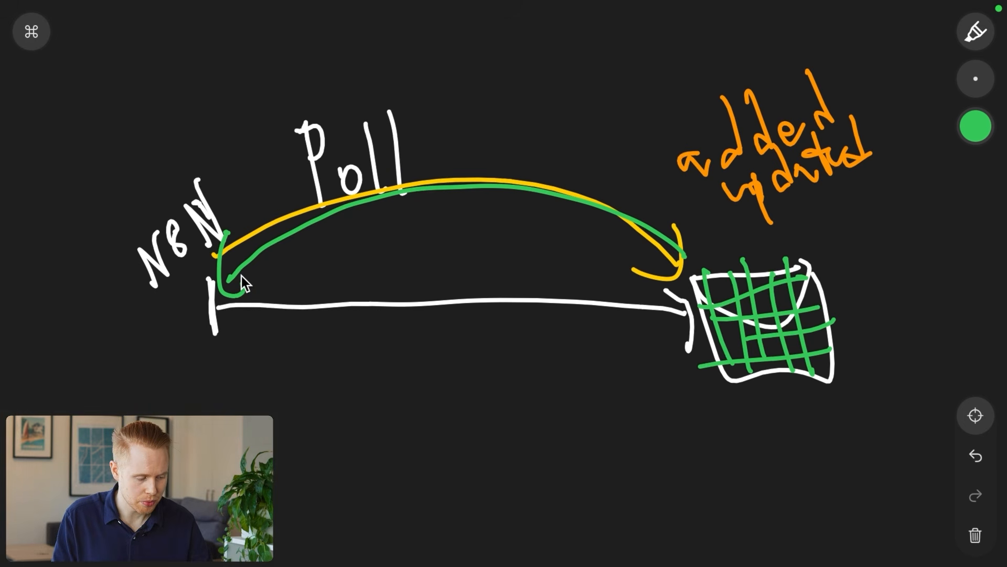
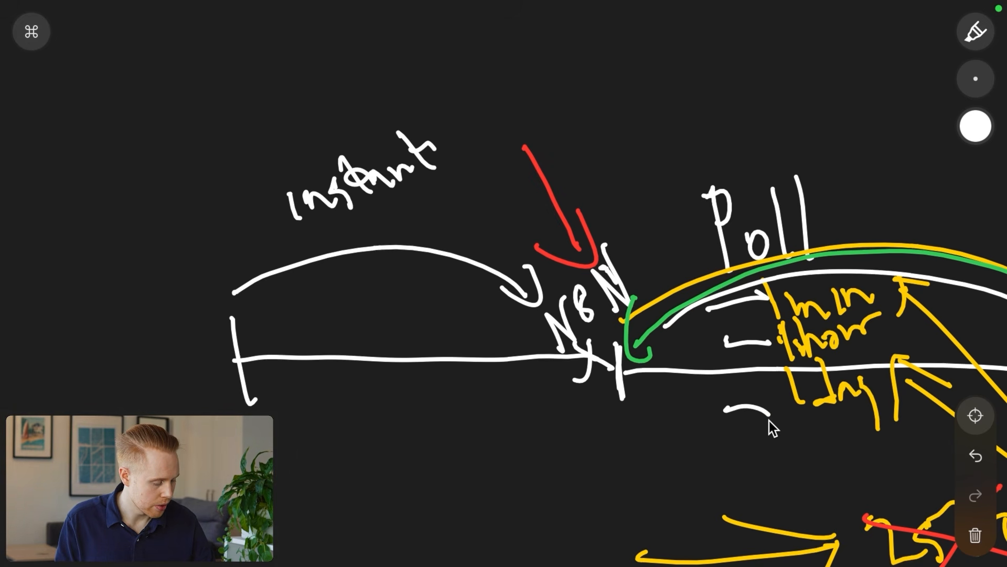
- Draw an arrow at the word 'instant' and sketch $$ under the instant line
{"action": "left_click_drag", "start_coordinate": [250, 61], "coordinate": [310, 122]}
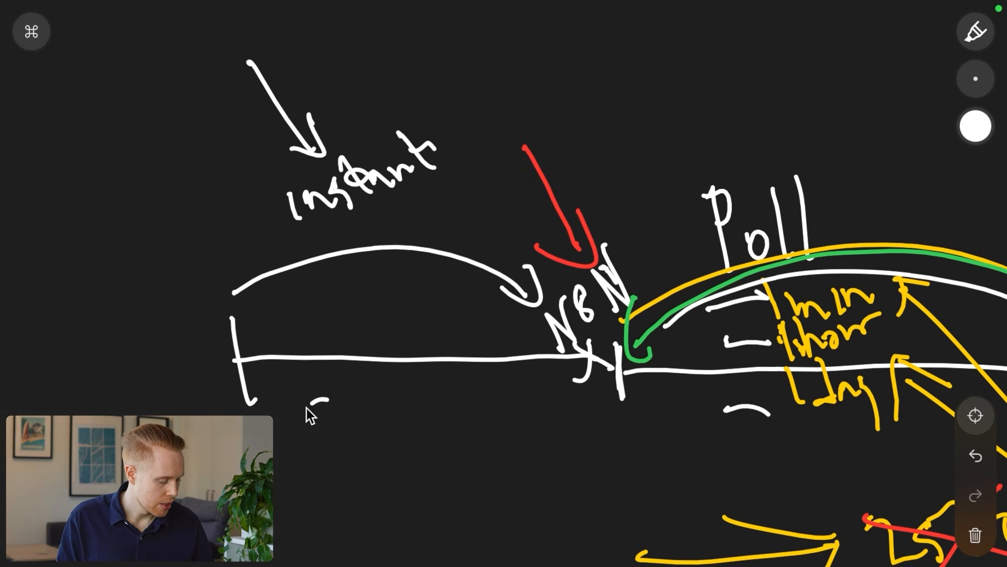
{"action": "left_click_drag", "start_coordinate": [306, 408], "coordinate": [319, 462]}
{"action": "left_click_drag", "start_coordinate": [308, 387], "coordinate": [336, 475]}
{"action": "left_click_drag", "start_coordinate": [368, 381], "coordinate": [363, 457]}
{"action": "left_click_drag", "start_coordinate": [348, 369], "coordinate": [386, 476]}
- Sketch $$ above Poll
{"action": "scroll", "coordinate": [396, 483], "scroll_direction": "right", "scroll_amount": 3}
{"action": "left_click_drag", "start_coordinate": [635, 110], "coordinate": [626, 173]}
{"action": "mouse_move", "coordinate": [668, 105]}
{"action": "left_mouse_down"}
{"action": "mouse_move", "coordinate": [654, 132]}
{"action": "mouse_move", "coordinate": [674, 181]}
{"action": "left_mouse_up"}
{"action": "left_click_drag", "start_coordinate": [657, 94], "coordinate": [676, 191]}
- In red, draw an arrow at the $$ above Poll and cross it out
{"action": "left_click", "coordinate": [976, 126]}
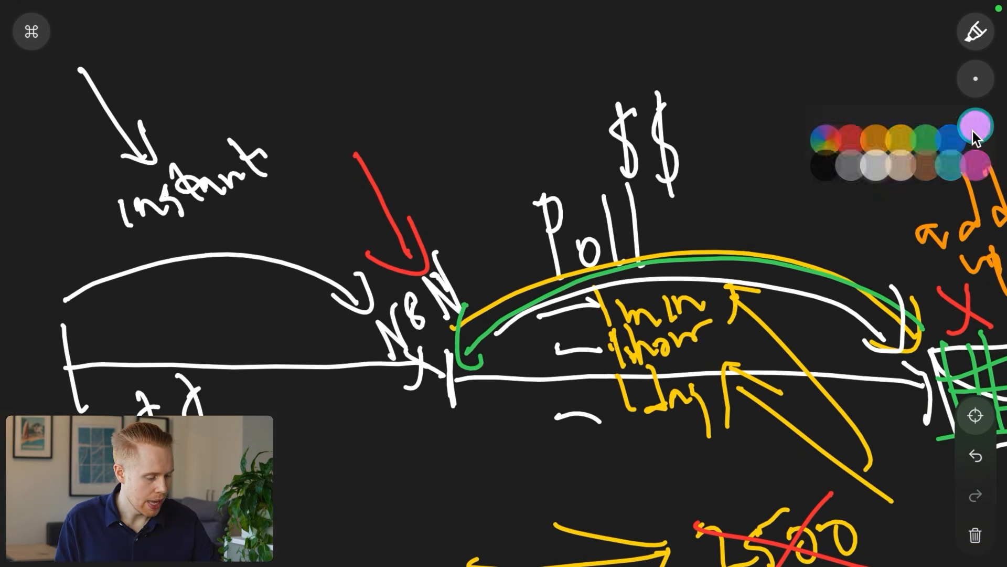
{"action": "left_click", "coordinate": [771, 121]}
{"action": "left_click_drag", "start_coordinate": [776, 60], "coordinate": [701, 118]}
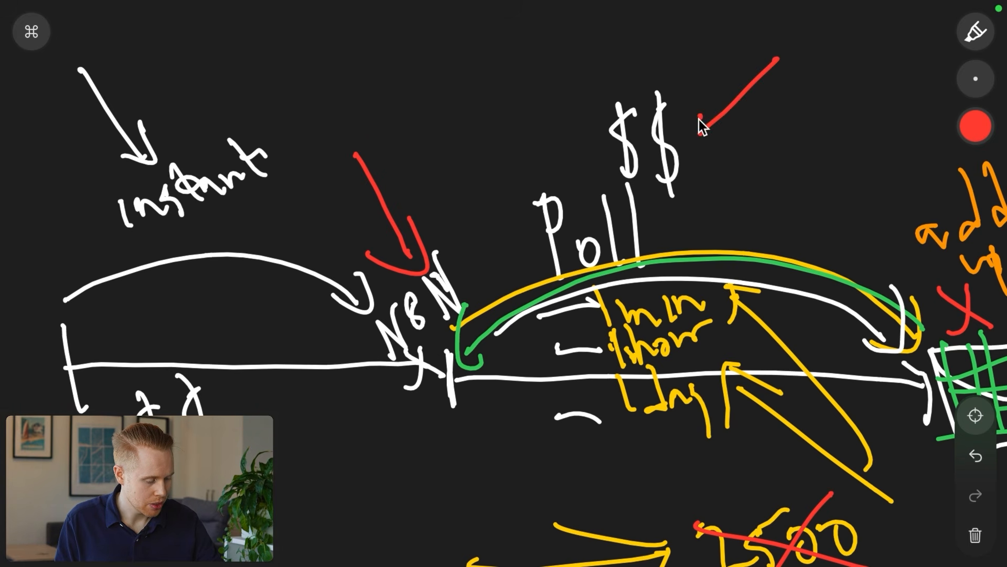
{"action": "scroll", "coordinate": [724, 144], "scroll_direction": "right", "scroll_amount": 3}
{"action": "scroll", "coordinate": [724, 144], "scroll_direction": "down", "scroll_amount": 2}
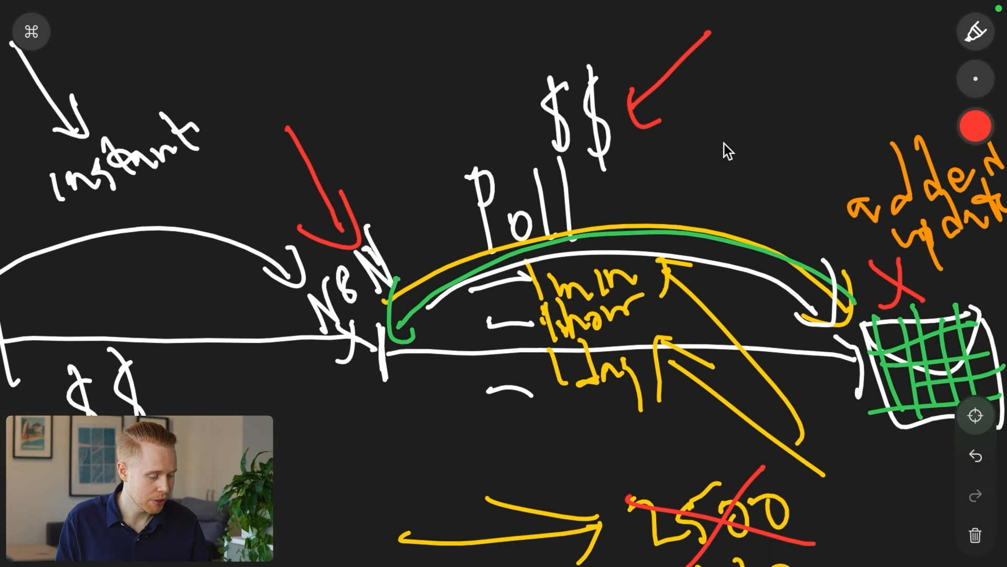
{"action": "scroll", "coordinate": [828, 331], "scroll_direction": "left", "scroll_amount": 5}
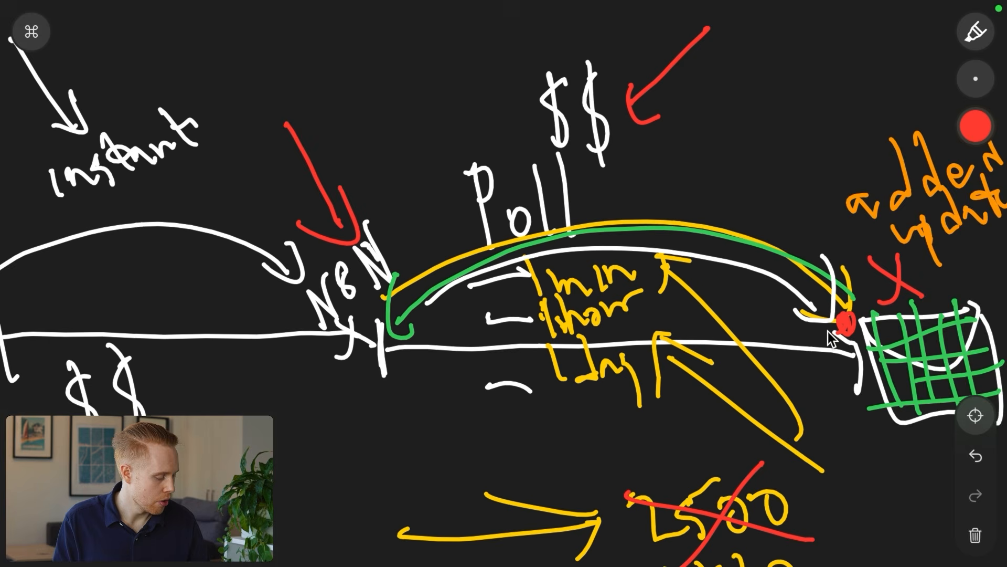
{"action": "mouse_move", "coordinate": [812, 99]}
{"action": "left_mouse_down"}
{"action": "mouse_move", "coordinate": [710, 53]}
{"action": "mouse_move", "coordinate": [730, 134]}
{"action": "left_mouse_up"}
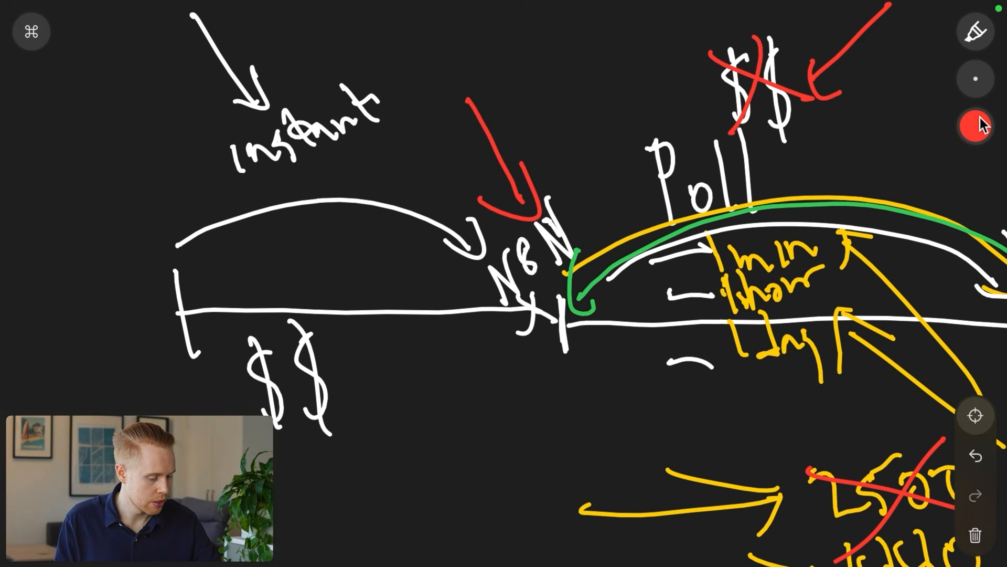
- In green, tick the $$ under the instant line
{"action": "left_click", "coordinate": [976, 126]}
{"action": "left_click", "coordinate": [894, 123]}
{"action": "left_click_drag", "start_coordinate": [389, 380], "coordinate": [418, 300]}
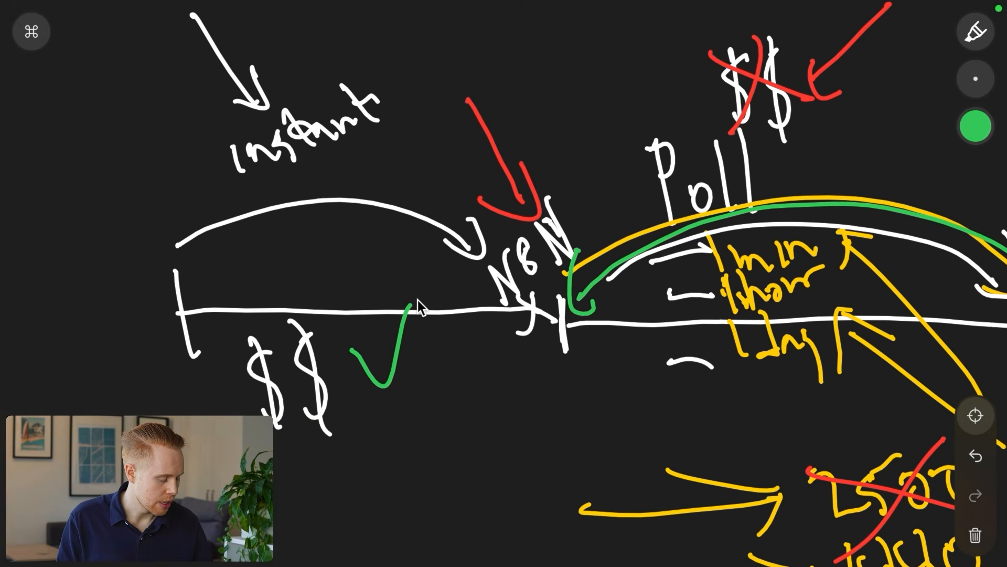
- Write a green N8N with an arrow, plus $$ beneath it and a short arrow beside
{"action": "scroll", "coordinate": [417, 300], "scroll_direction": "down", "scroll_amount": 5}
{"action": "scroll", "coordinate": [418, 300], "scroll_direction": "left", "scroll_amount": 4}
{"action": "mouse_move", "coordinate": [209, 341]}
{"action": "left_mouse_down"}
{"action": "mouse_move", "coordinate": [256, 386]}
{"action": "mouse_move", "coordinate": [330, 361]}
{"action": "left_mouse_up"}
{"action": "left_click_drag", "start_coordinate": [77, 281], "coordinate": [186, 347]}
{"action": "mouse_move", "coordinate": [162, 310]}
{"action": "left_mouse_down"}
{"action": "mouse_move", "coordinate": [188, 352]}
{"action": "mouse_move", "coordinate": [145, 359]}
{"action": "left_mouse_up"}
{"action": "scroll", "coordinate": [232, 380], "scroll_direction": "down", "scroll_amount": 1}
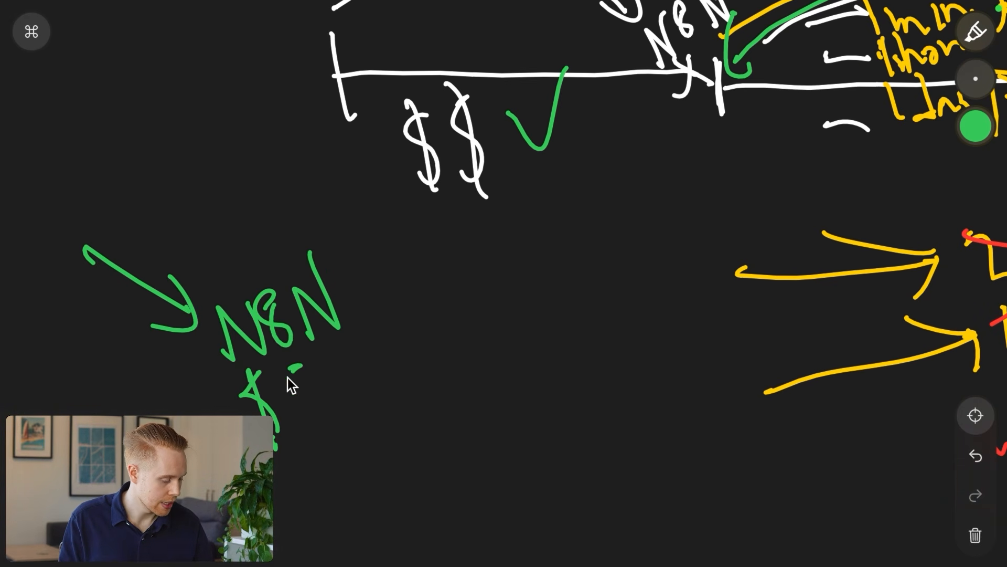
{"action": "left_click_drag", "start_coordinate": [287, 377], "coordinate": [283, 433]}
{"action": "left_click_drag", "start_coordinate": [286, 356], "coordinate": [303, 443]}
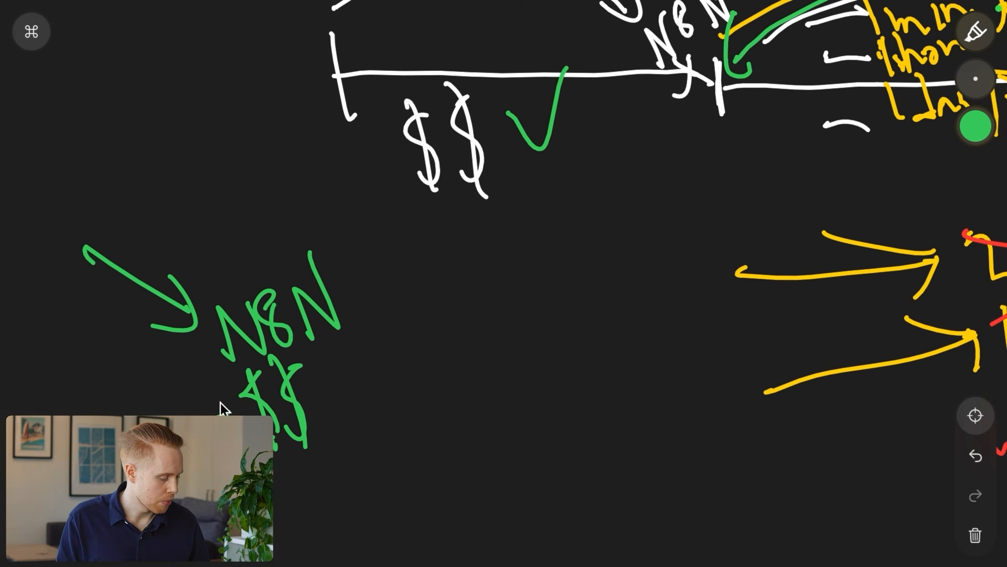
{"action": "left_click_drag", "start_coordinate": [176, 402], "coordinate": [231, 413]}
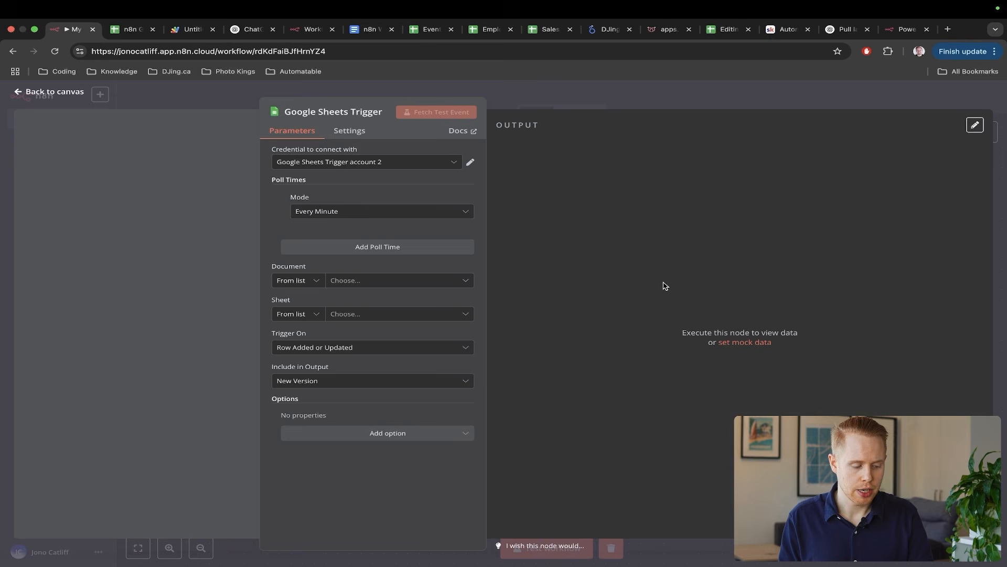
- Close the trigger settings and delete the Google Sheets Trigger node from the canvas
{"action": "left_click", "coordinate": [1004, 219]}
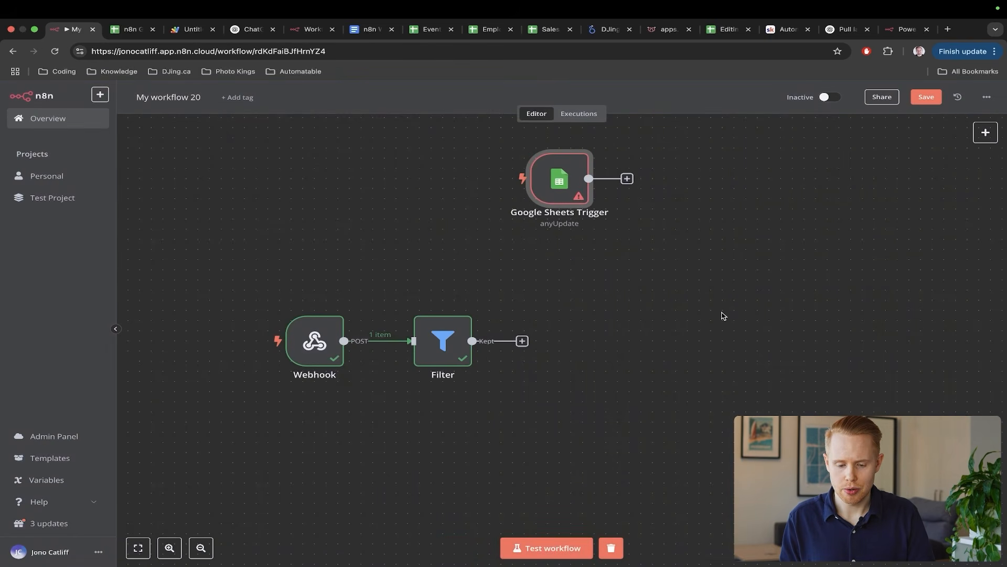
{"action": "scroll", "coordinate": [726, 263], "scroll_direction": "right", "scroll_amount": 3}
{"action": "left_click_drag", "start_coordinate": [424, 251], "coordinate": [573, 131]}
{"action": "key", "text": "Delete"}
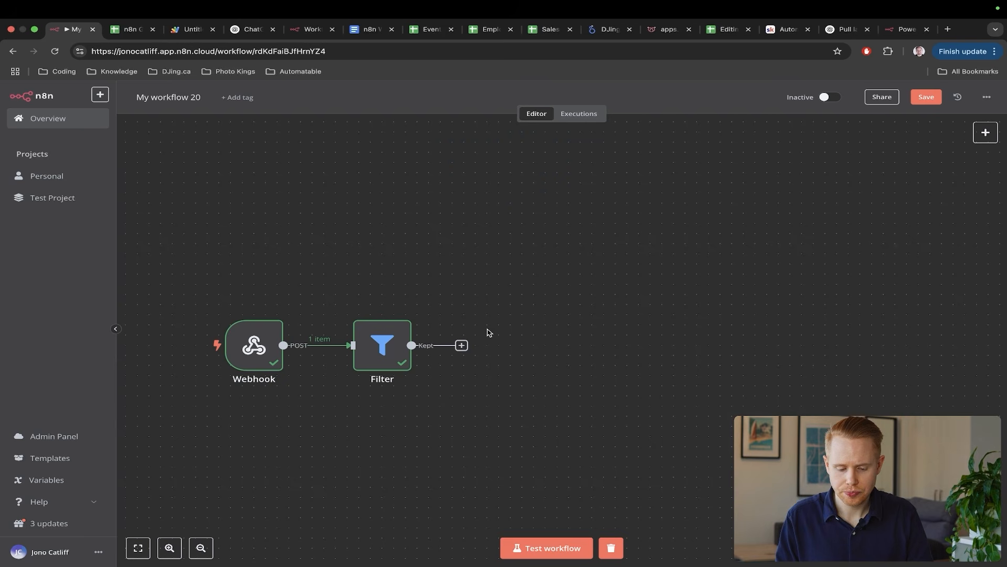
- Add a step after Filter's Kept output and pick Google Sheets from the search
{"action": "left_click", "coordinate": [461, 345]}
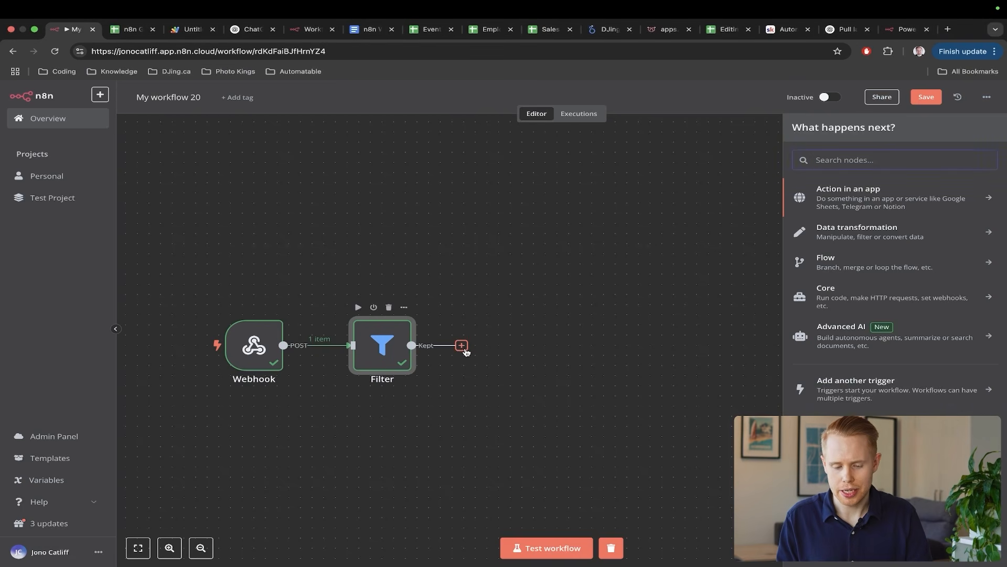
{"action": "type", "text": "google sheets"}
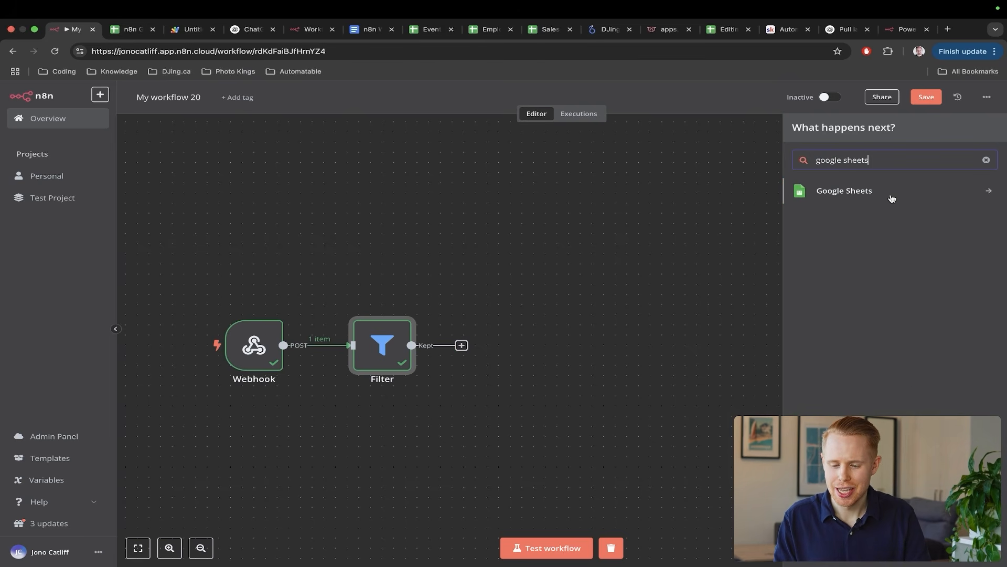
{"action": "left_click", "coordinate": [891, 198]}
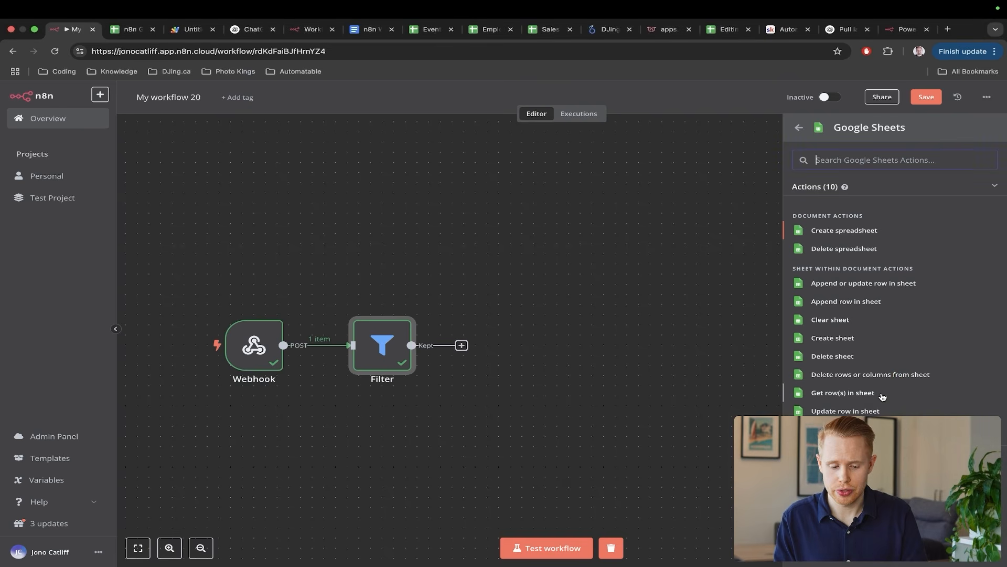
- Add an 'Append row in sheet' action targeting Sheet1 of the n8n Google Sheets document
{"action": "left_click", "coordinate": [846, 302]}
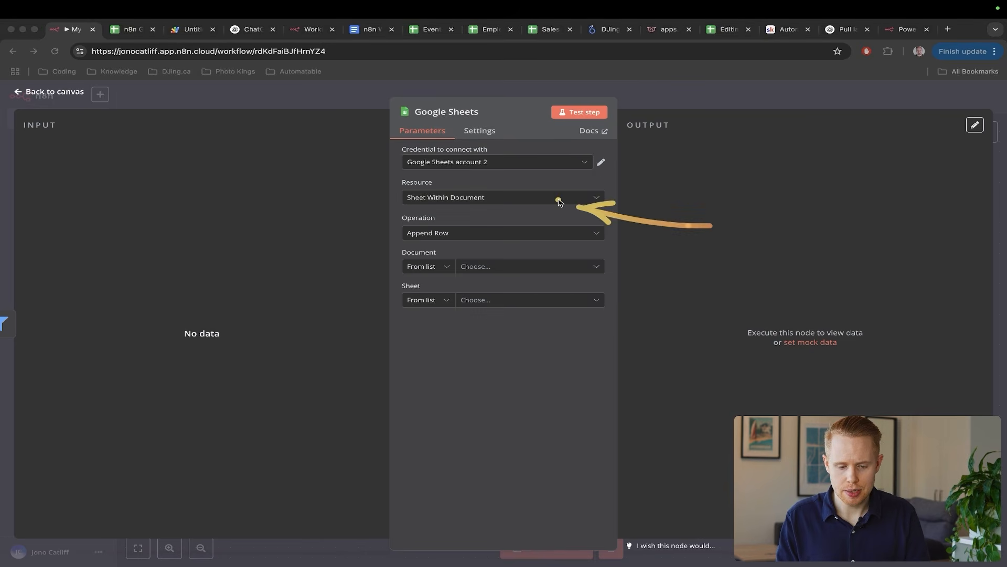
{"action": "left_click", "coordinate": [483, 270]}
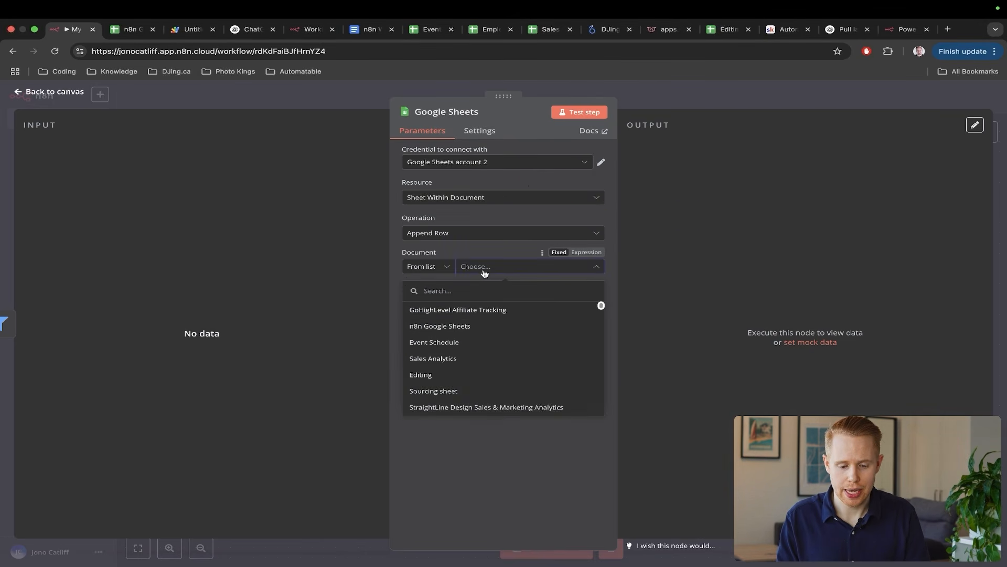
{"action": "left_click", "coordinate": [462, 327]}
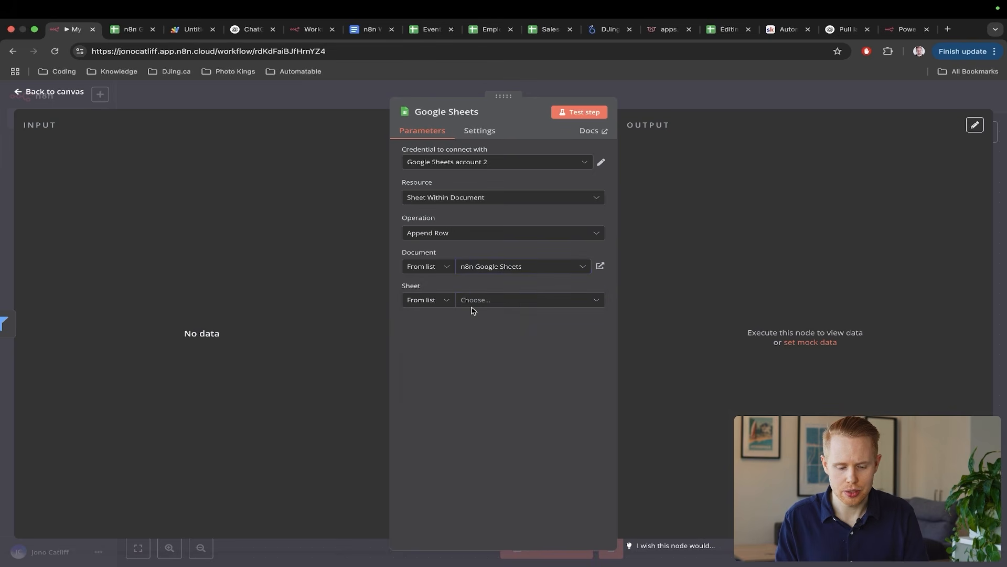
{"action": "key", "text": "ctrl+Tab"}
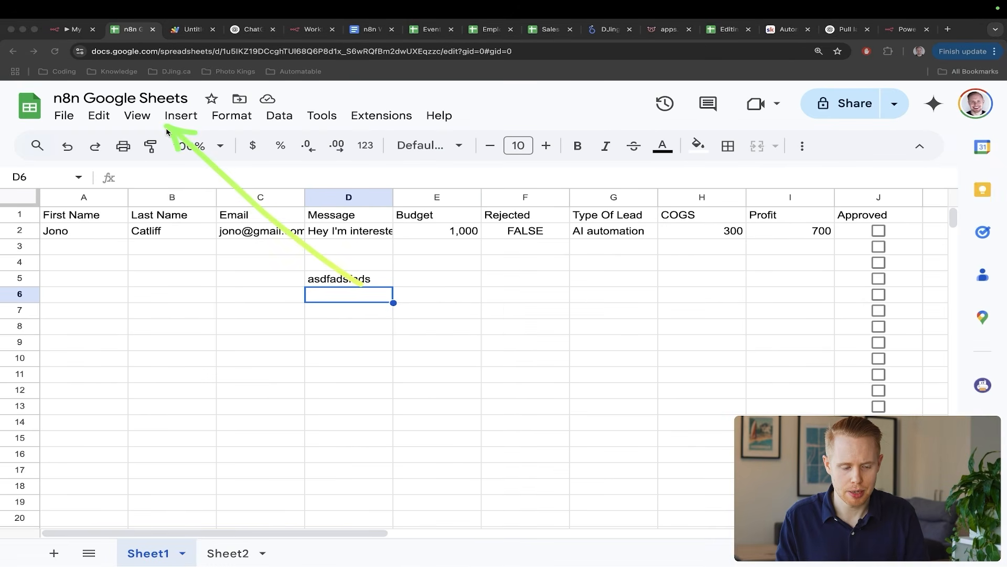
{"action": "key", "text": "ctrl+shift+Tab"}
{"action": "left_click", "coordinate": [463, 303]}
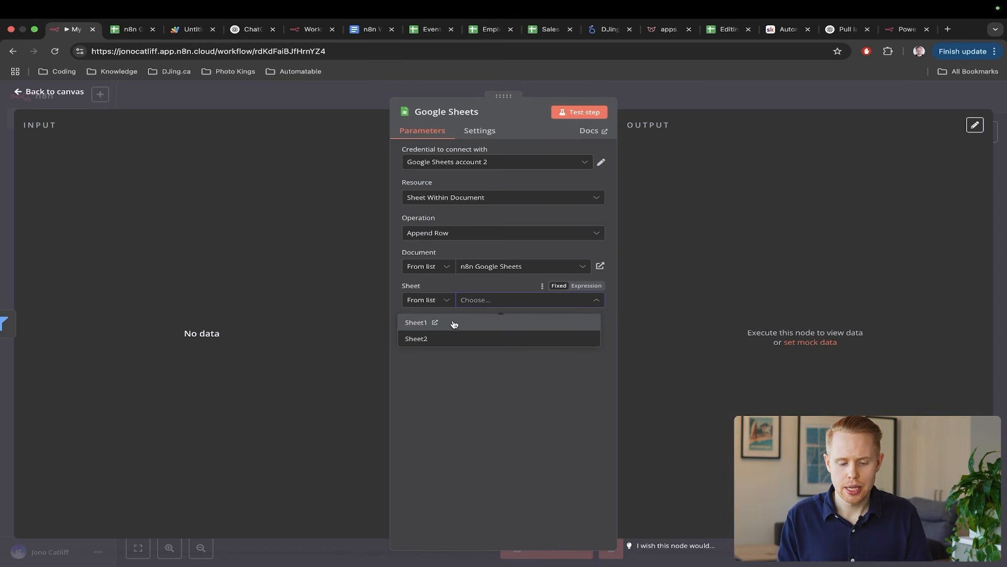
{"action": "left_click", "coordinate": [455, 323]}
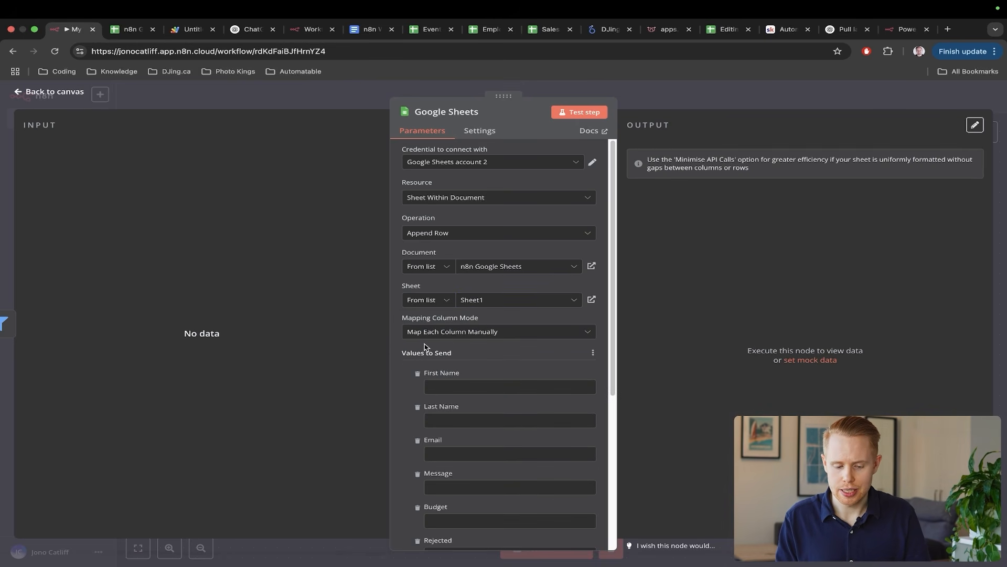
{"action": "scroll", "coordinate": [522, 405], "scroll_direction": "down", "scroll_amount": 3}
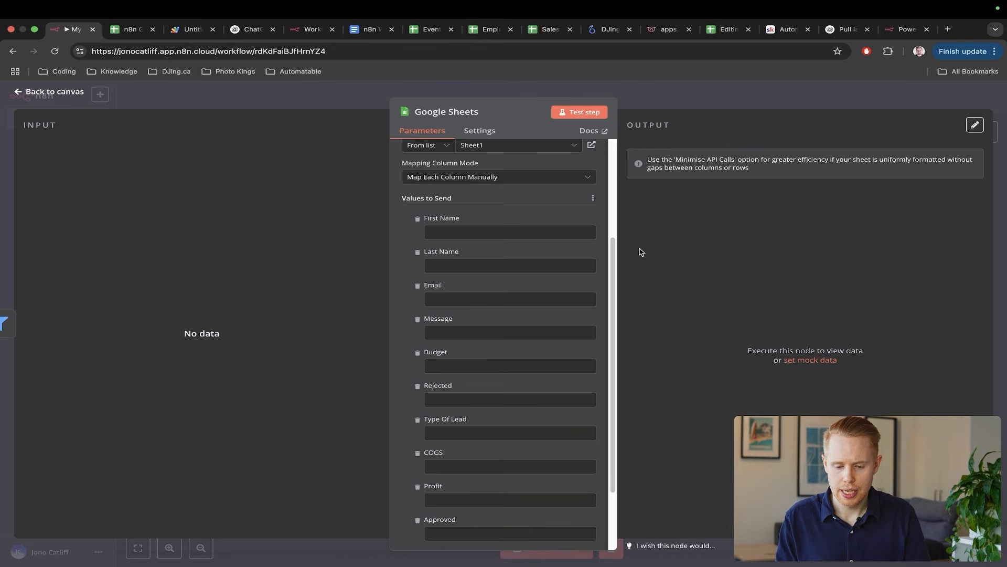
{"action": "scroll", "coordinate": [564, 226], "scroll_direction": "up", "scroll_amount": 1}
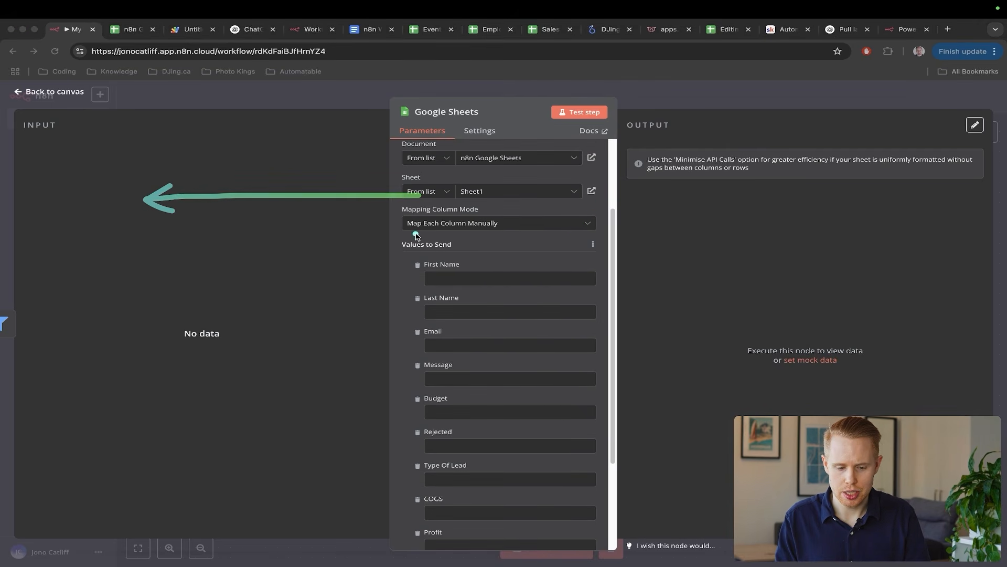
{"action": "left_click", "coordinate": [998, 152]}
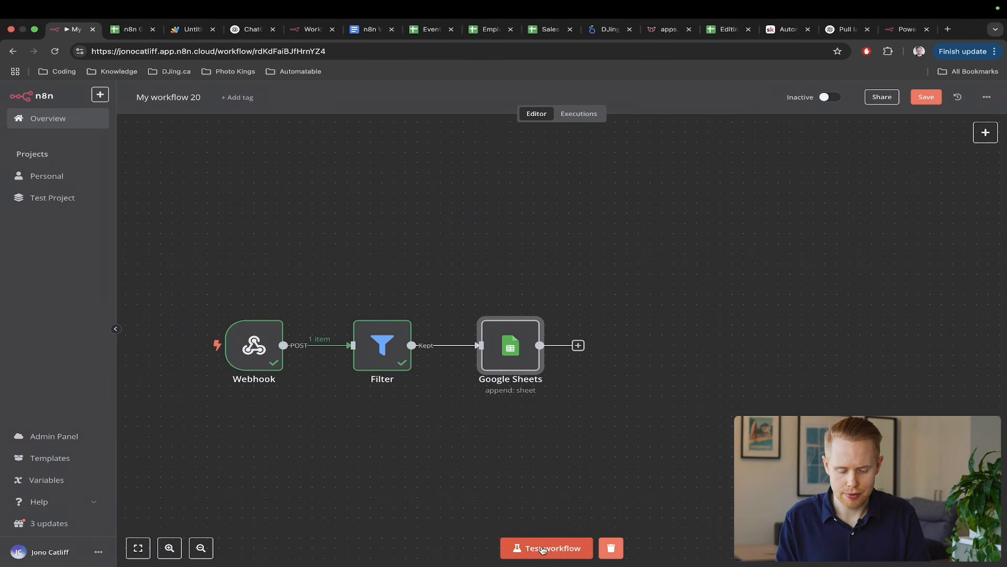
- Test-run the workflow by marking row 2 as Approved in the spreadsheet
{"action": "left_click", "coordinate": [529, 546]}
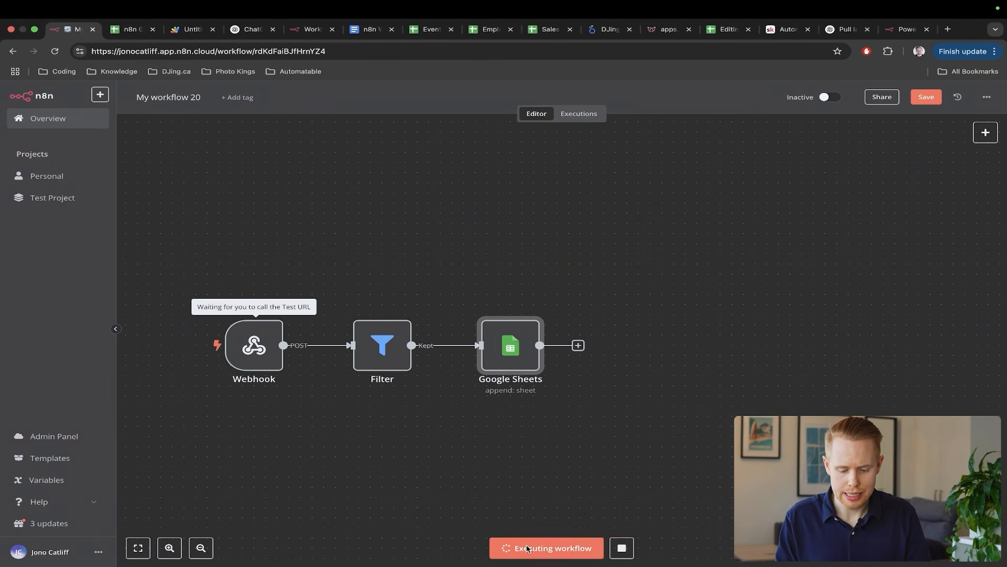
{"action": "key", "text": "ctrl+Tab"}
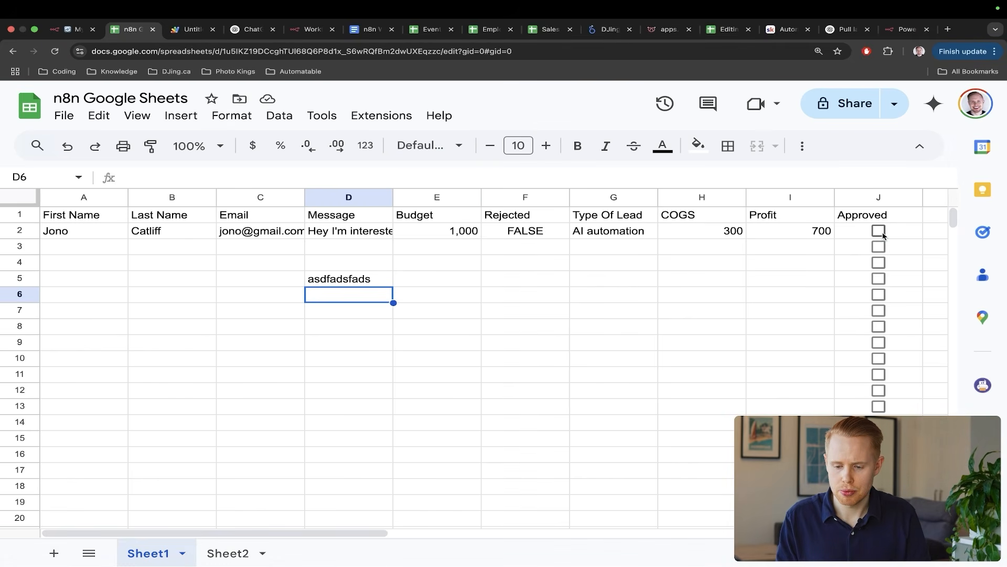
{"action": "left_click", "coordinate": [879, 231]}
{"action": "key", "text": "ctrl+shift+Tab"}
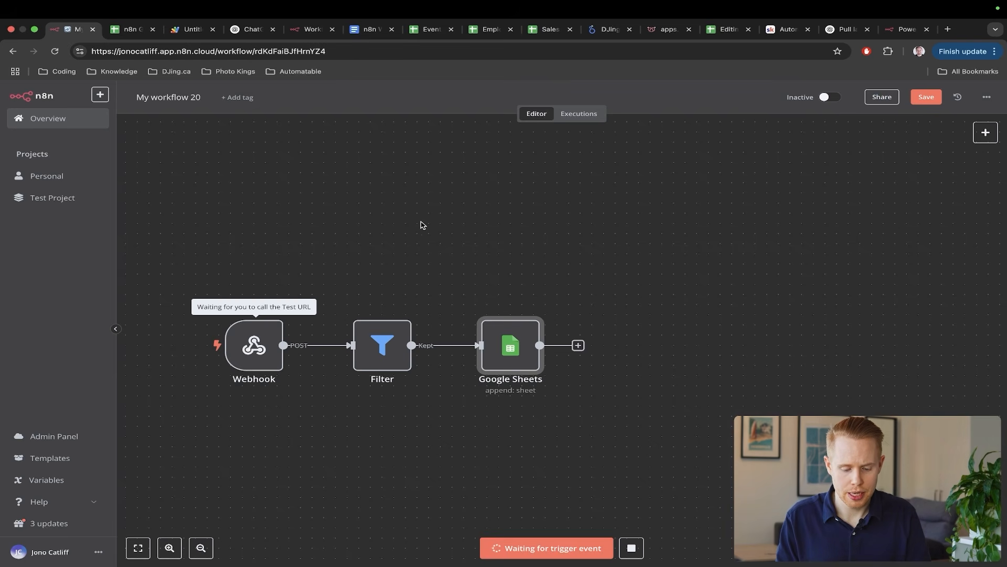
- Draw arrows pointing at the Webhook, Filter and Google Sheets nodes
{"action": "left_click_drag", "start_coordinate": [412, 221], "coordinate": [308, 304]}
{"action": "left_click_drag", "start_coordinate": [542, 256], "coordinate": [433, 300]}
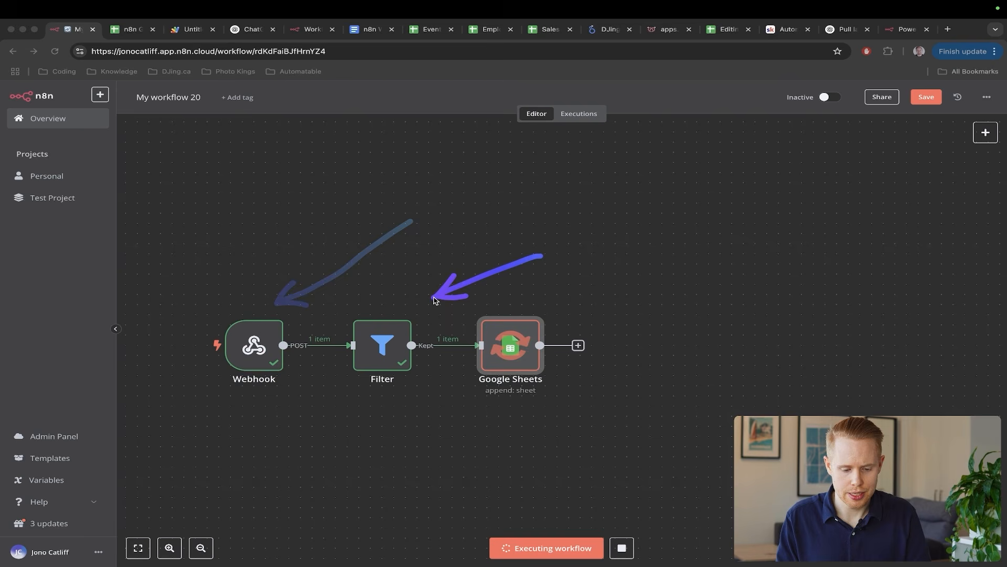
{"action": "mouse_move", "coordinate": [657, 286]}
{"action": "left_mouse_down"}
{"action": "mouse_move", "coordinate": [593, 292]}
{"action": "mouse_move", "coordinate": [538, 317]}
{"action": "left_mouse_up"}
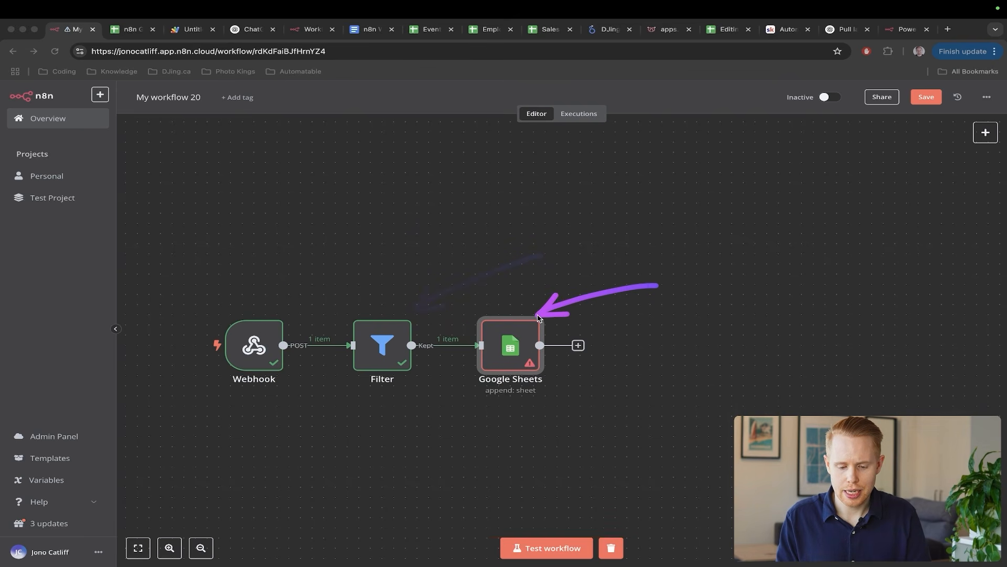
- View the Google Sheets node's input as a field schema, then bring up Event Schedule
{"action": "double_click", "coordinate": [512, 339]}
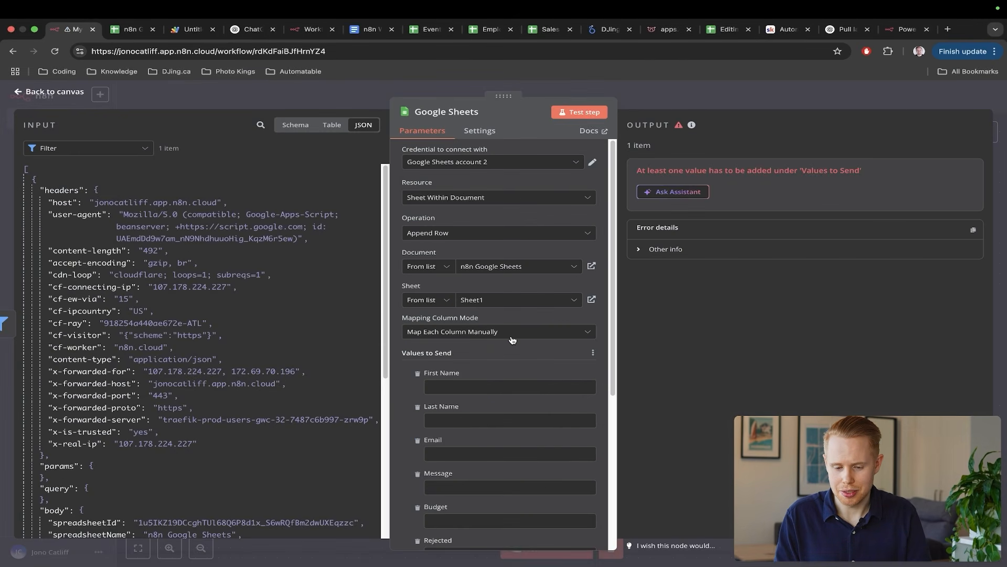
{"action": "left_click", "coordinate": [322, 125]}
{"action": "left_click", "coordinate": [295, 125]}
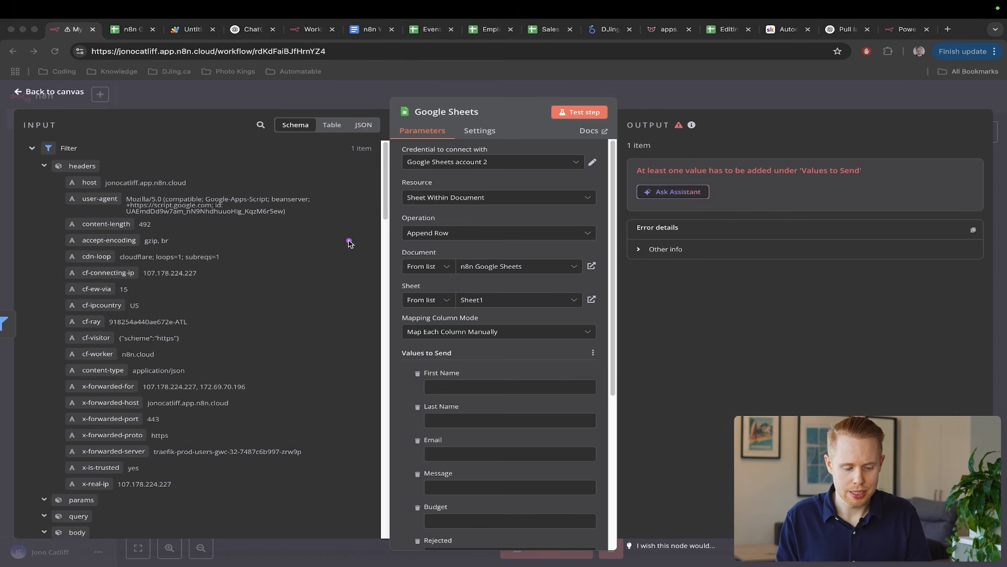
{"action": "scroll", "coordinate": [199, 314], "scroll_direction": "down", "scroll_amount": 5}
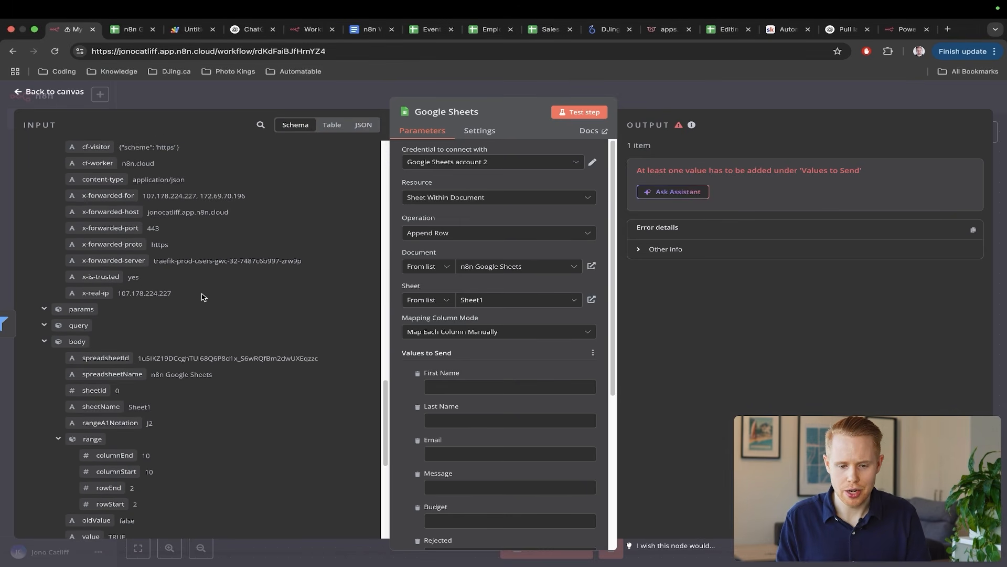
{"action": "left_click", "coordinate": [431, 29]}
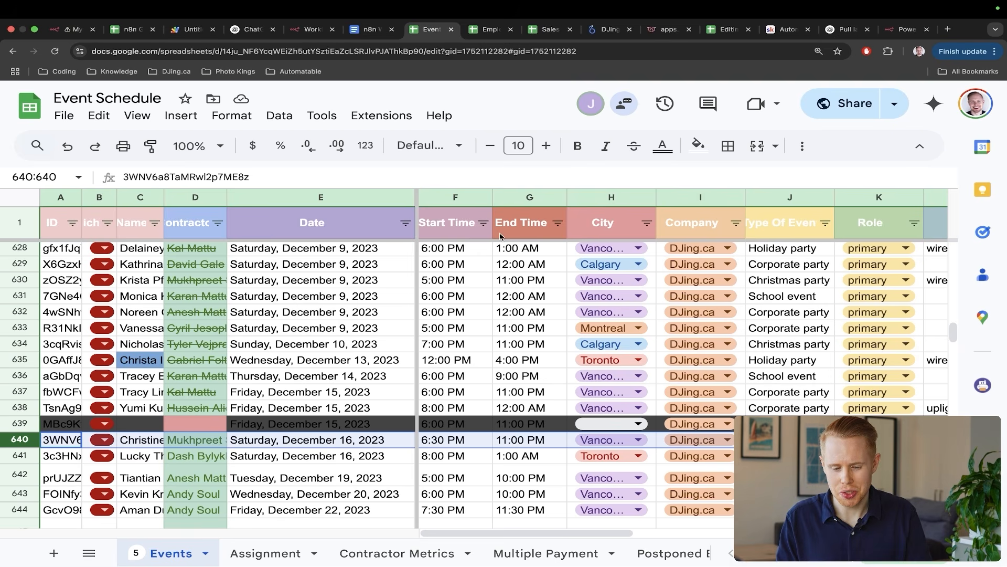
- Sketch arrows over the Event Schedule sheet, then return to the node's webhook rowValues input
{"action": "left_click_drag", "start_coordinate": [505, 200], "coordinate": [316, 268]}
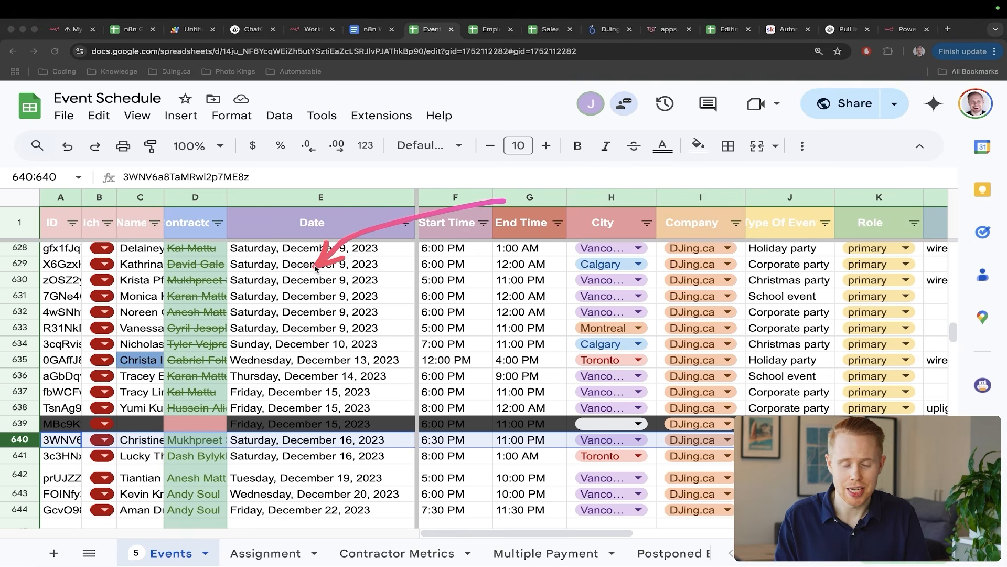
{"action": "mouse_move", "coordinate": [299, 206]}
{"action": "left_mouse_down"}
{"action": "mouse_move", "coordinate": [165, 252]}
{"action": "mouse_move", "coordinate": [145, 271]}
{"action": "left_mouse_up"}
{"action": "left_click_drag", "start_coordinate": [343, 264], "coordinate": [225, 307]}
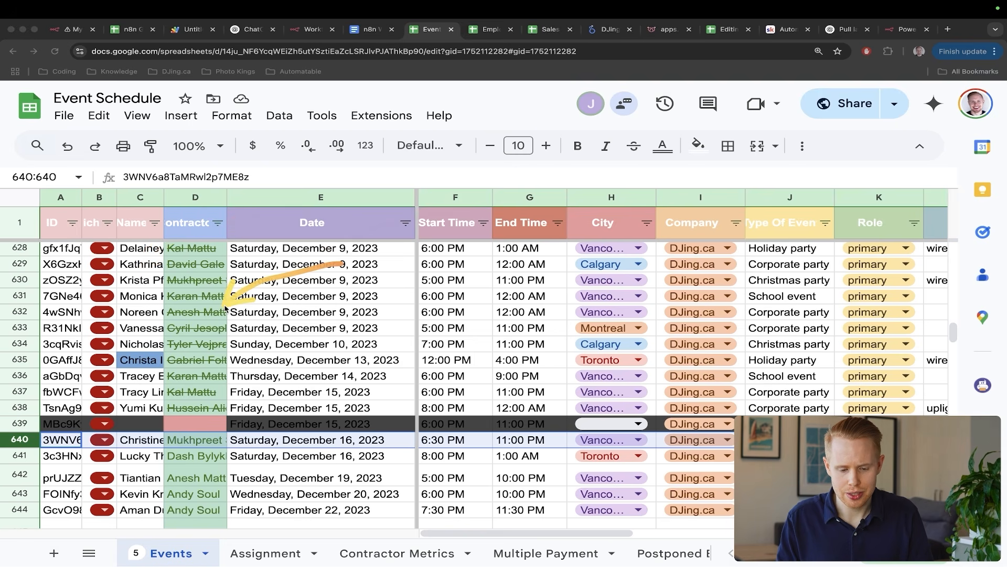
{"action": "left_click_drag", "start_coordinate": [597, 238], "coordinate": [475, 284]}
{"action": "left_click_drag", "start_coordinate": [680, 262], "coordinate": [571, 305]}
{"action": "key", "text": "Escape"}
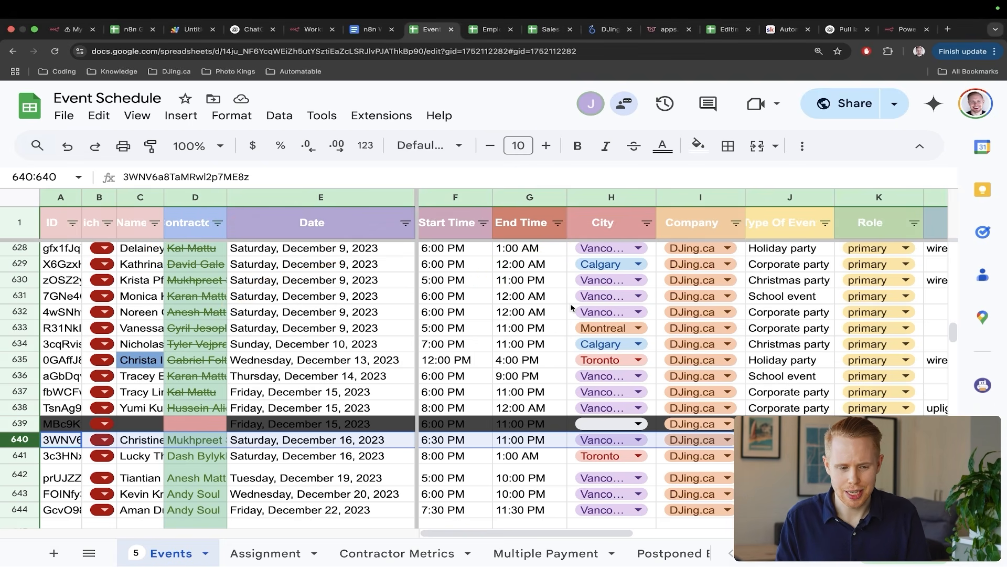
{"action": "key", "text": "super+1"}
{"action": "scroll", "coordinate": [271, 301], "scroll_direction": "down", "scroll_amount": 10}
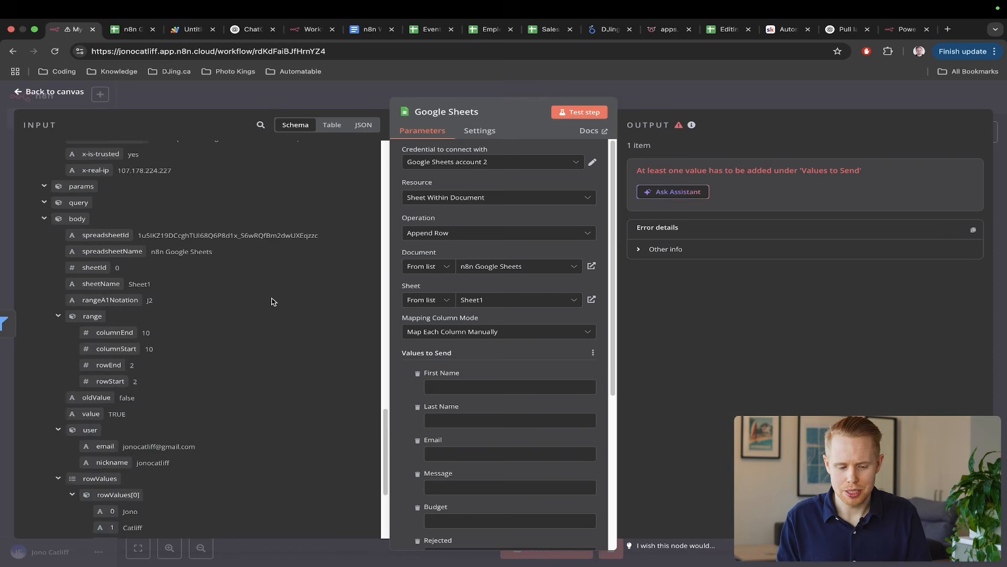
- Map First Name to the webhook's first rowValues item, rowValues[0]['0']
{"action": "left_click_drag", "start_coordinate": [366, 279], "coordinate": [134, 332]}
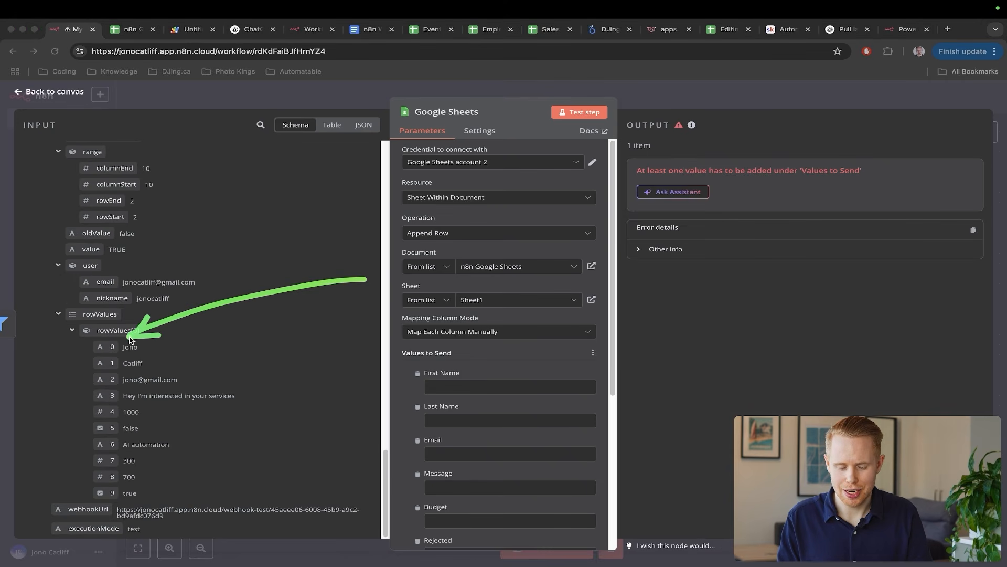
{"action": "left_click_drag", "start_coordinate": [277, 341], "coordinate": [165, 367]}
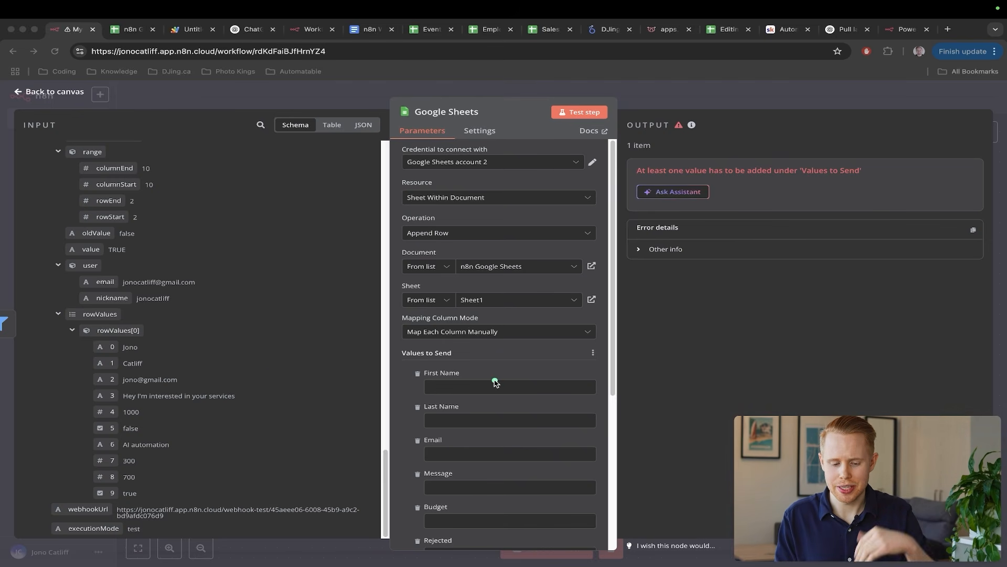
{"action": "key", "text": "Escape"}
{"action": "left_click_drag", "start_coordinate": [103, 347], "coordinate": [448, 388]}
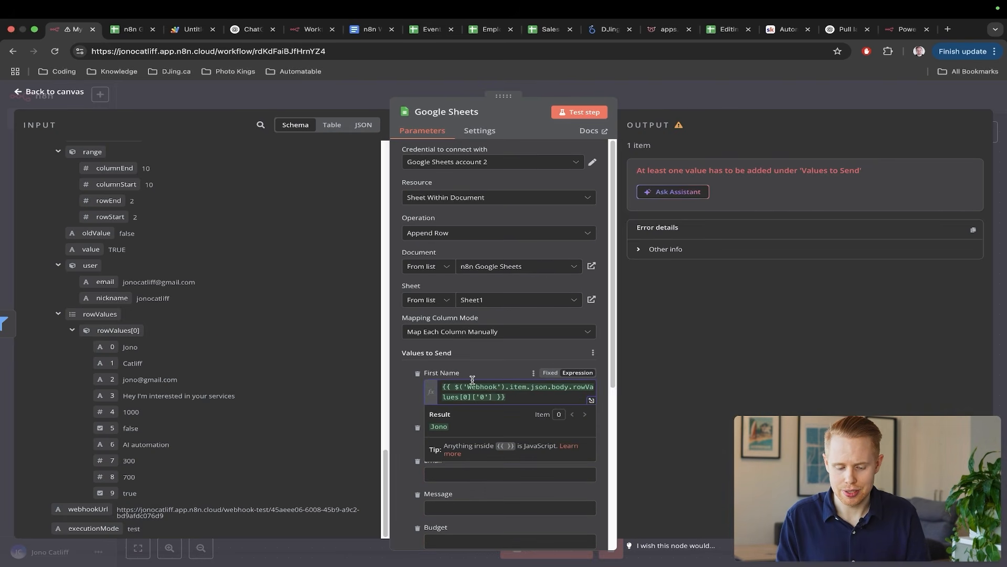
{"action": "left_click", "coordinate": [460, 356]}
- Give Last Name a fixed last name and Email a fixed sample e-mail address
{"action": "left_click", "coordinate": [455, 440]}
{"action": "type", "text": "Catlliff"}
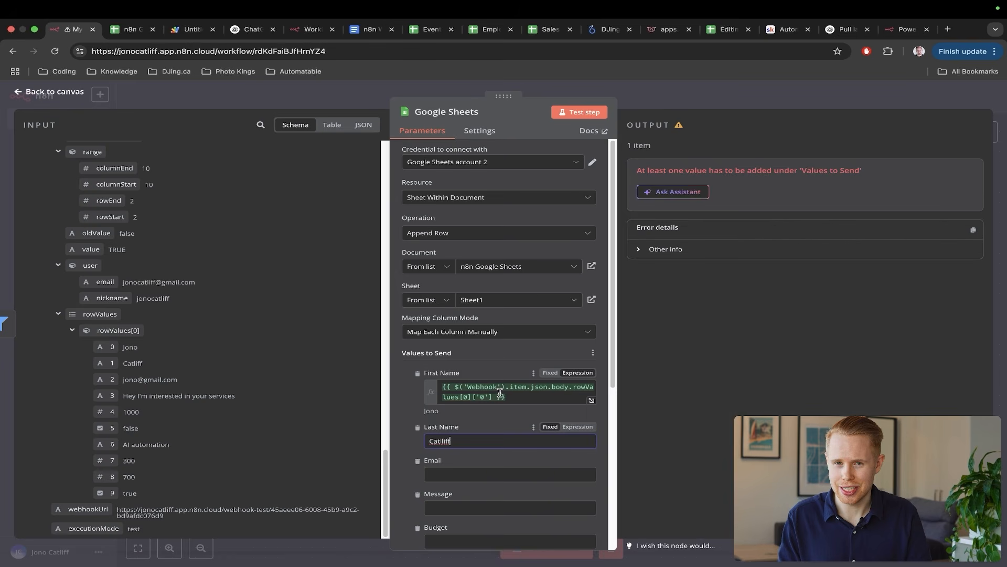
{"action": "mouse_move", "coordinate": [326, 370]}
{"action": "left_mouse_down"}
{"action": "mouse_move", "coordinate": [132, 344]}
{"action": "mouse_move", "coordinate": [110, 358]}
{"action": "mouse_move", "coordinate": [116, 363]}
{"action": "mouse_move", "coordinate": [122, 356]}
{"action": "mouse_move", "coordinate": [93, 356]}
{"action": "left_mouse_up"}
{"action": "left_click", "coordinate": [503, 441]}
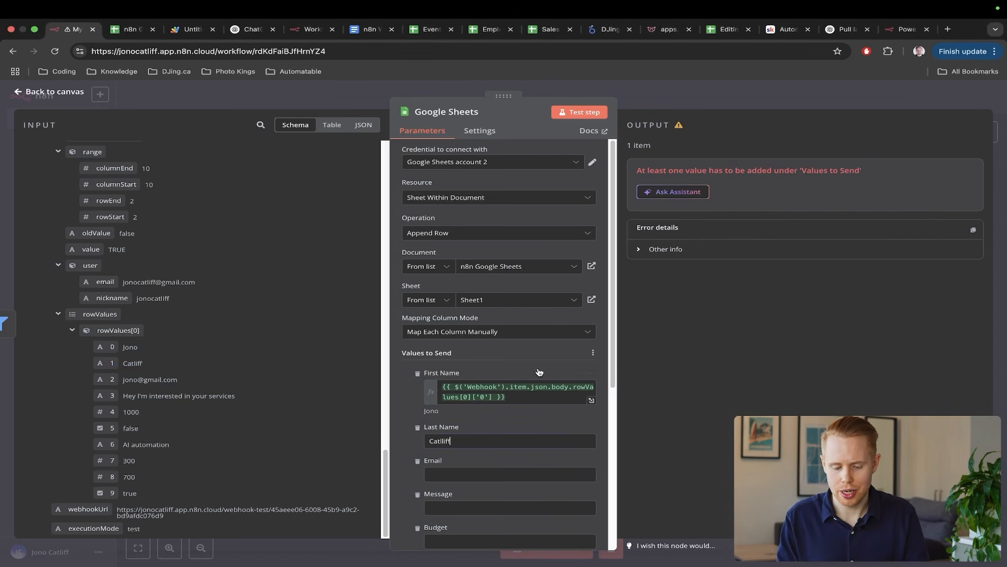
{"action": "scroll", "coordinate": [502, 331], "scroll_direction": "down", "scroll_amount": 3}
{"action": "left_click", "coordinate": [501, 331]}
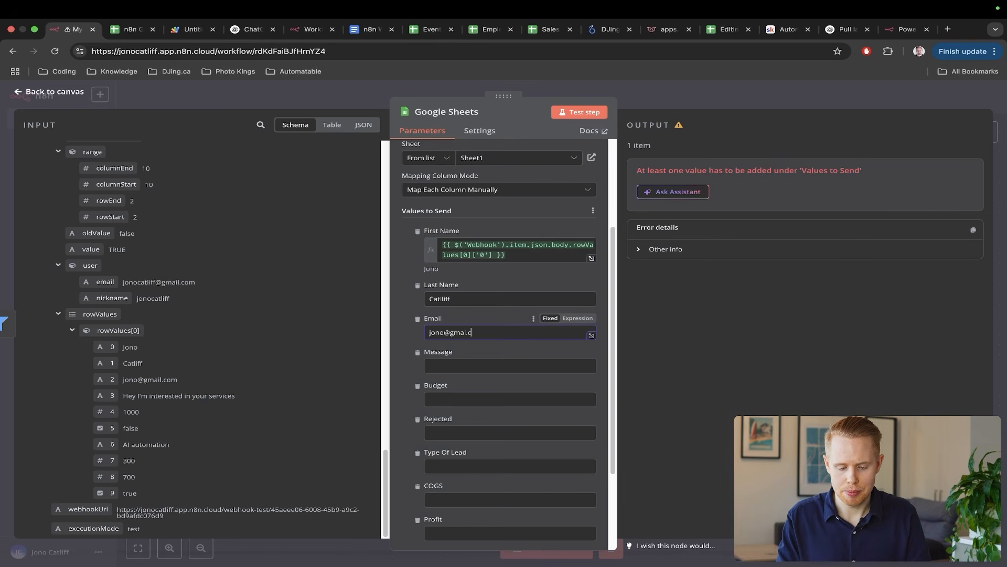
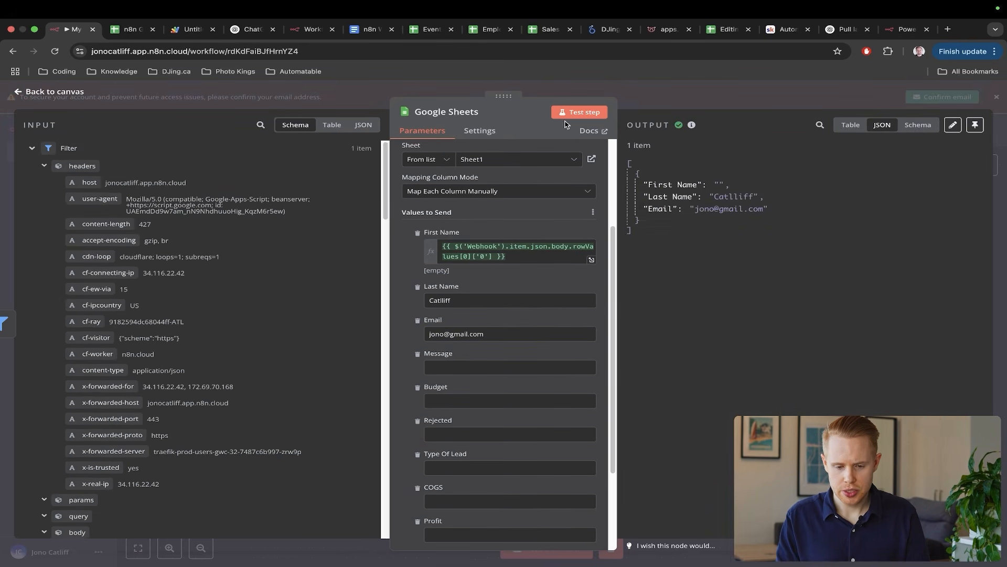
- Test the Google Sheets step and close its settings
{"action": "left_click", "coordinate": [570, 113]}
{"action": "key", "text": "ctrl+a"}
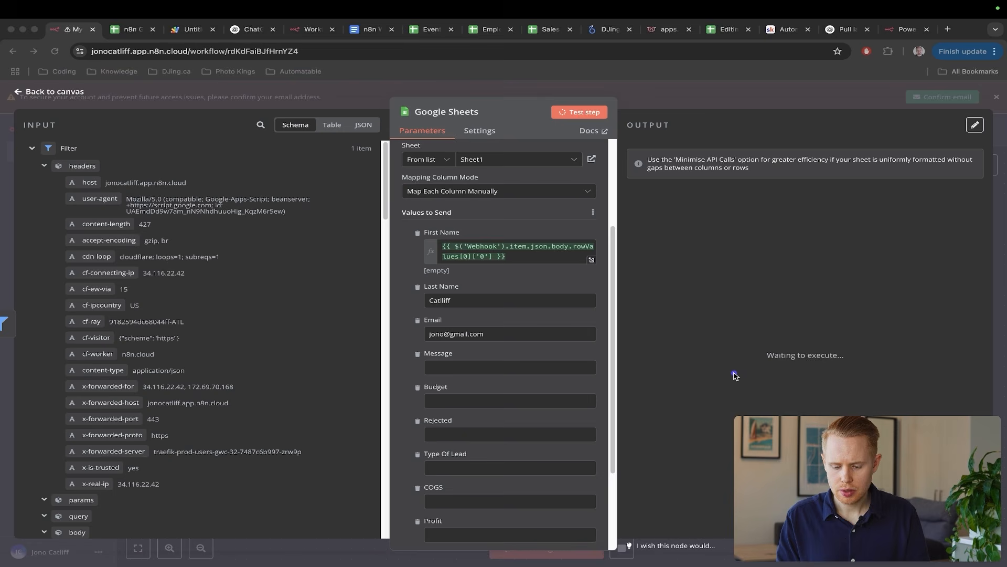
{"action": "left_click_drag", "start_coordinate": [737, 376], "coordinate": [775, 416]}
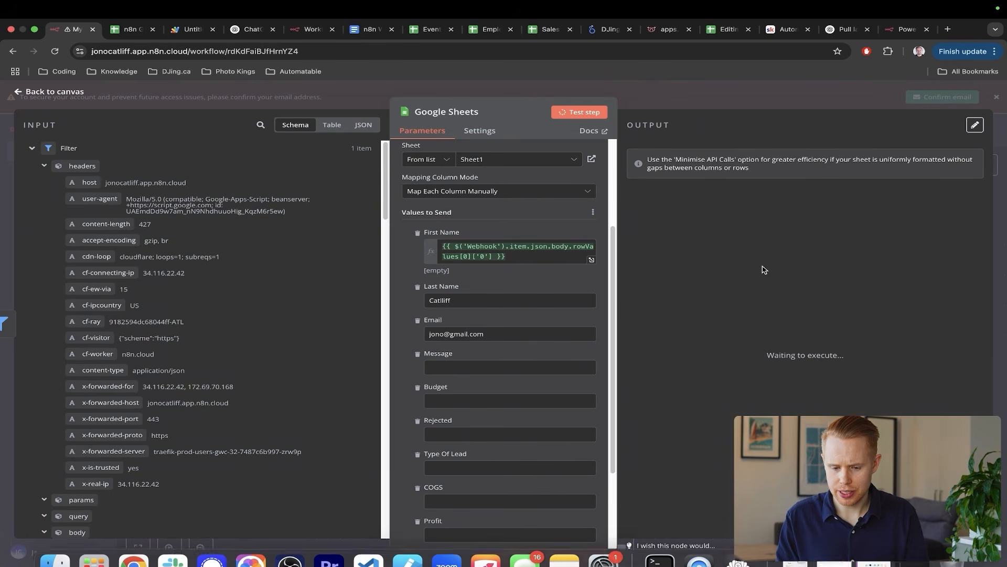
{"action": "key", "text": "ctrl+a"}
{"action": "left_click_drag", "start_coordinate": [376, 169], "coordinate": [183, 319]}
{"action": "key", "text": "Escape"}
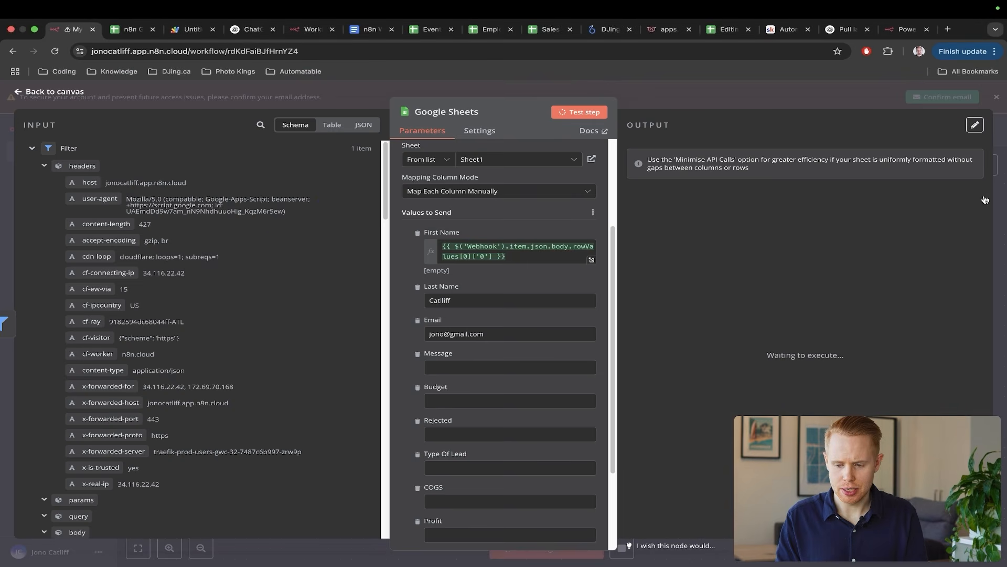
{"action": "left_click", "coordinate": [1000, 198]}
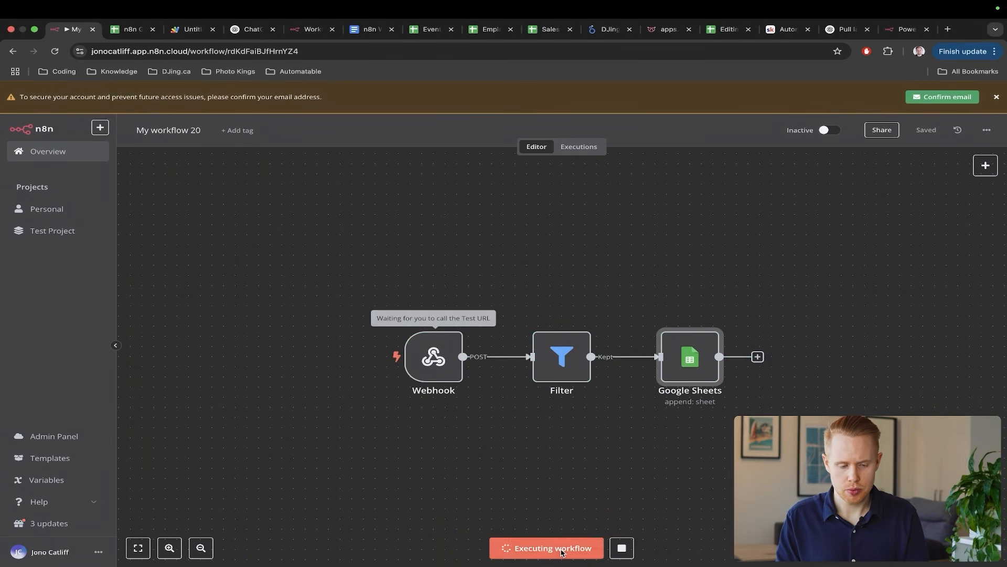
- Trigger the workflow by ticking Approved in row 3, then check the sheet for the new row
{"action": "key", "text": "ctrl+Tab"}
{"action": "left_click", "coordinate": [488, 284]}
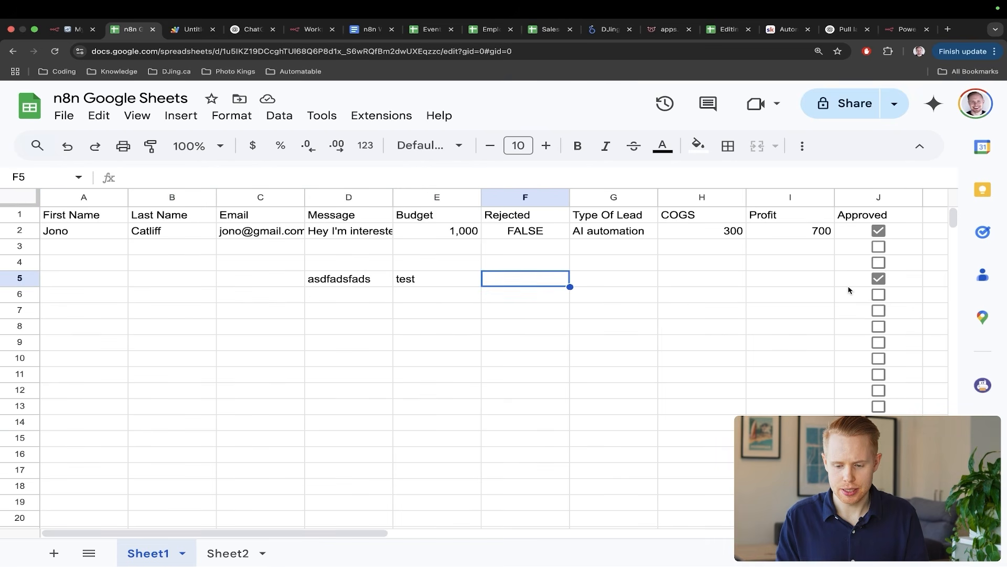
{"action": "left_click", "coordinate": [880, 245]}
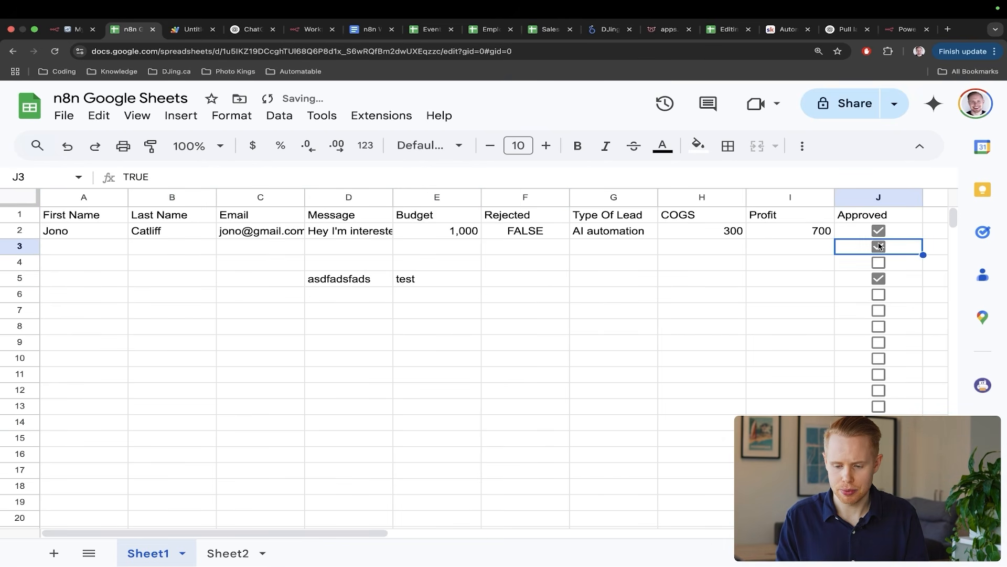
{"action": "key", "text": "ctrl+shift+Tab"}
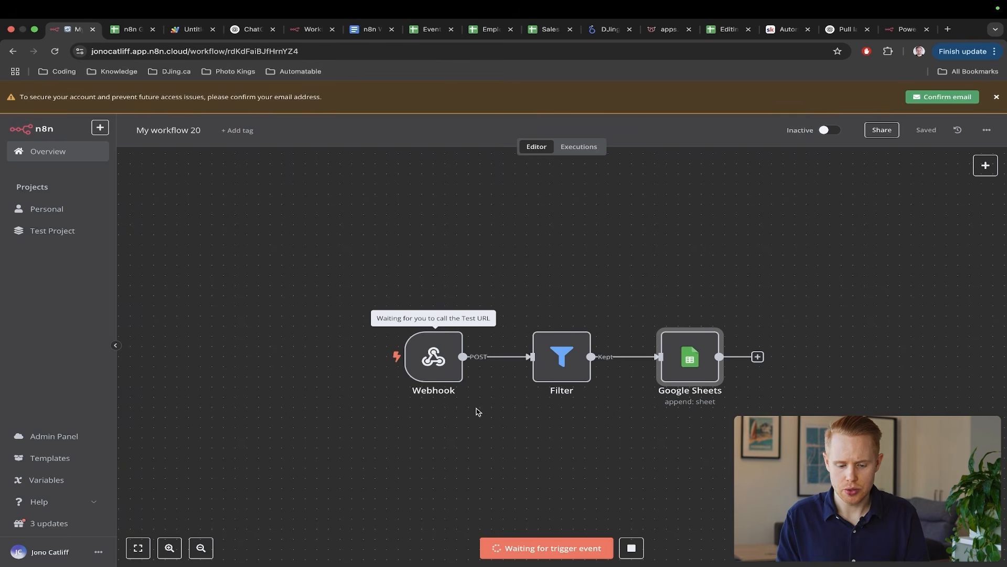
{"action": "left_click_drag", "start_coordinate": [564, 236], "coordinate": [456, 321]}
{"action": "mouse_move", "coordinate": [787, 226]}
{"action": "left_mouse_down"}
{"action": "mouse_move", "coordinate": [698, 296]}
{"action": "mouse_move", "coordinate": [685, 339]}
{"action": "left_mouse_up"}
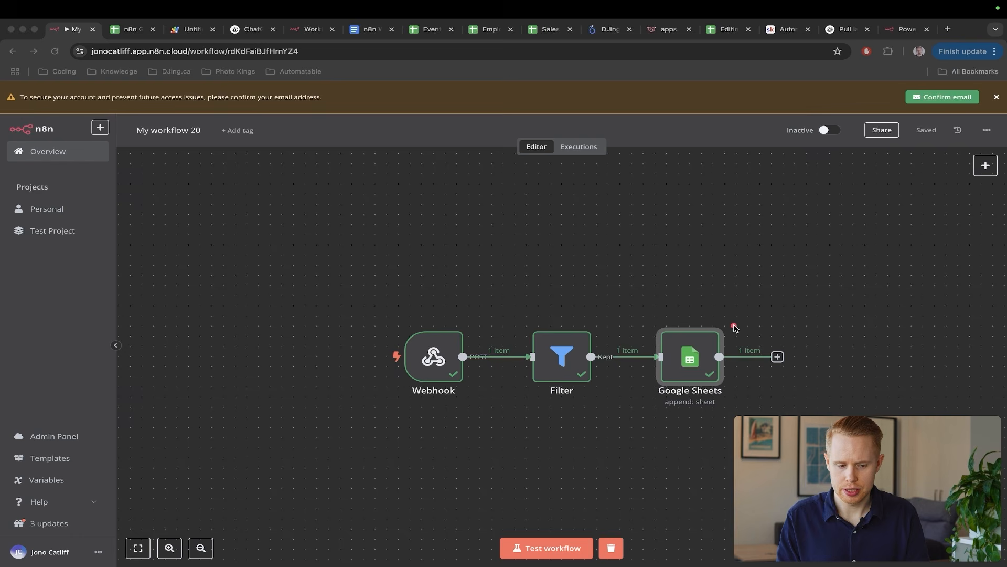
{"action": "key", "text": "ctrl+Tab"}
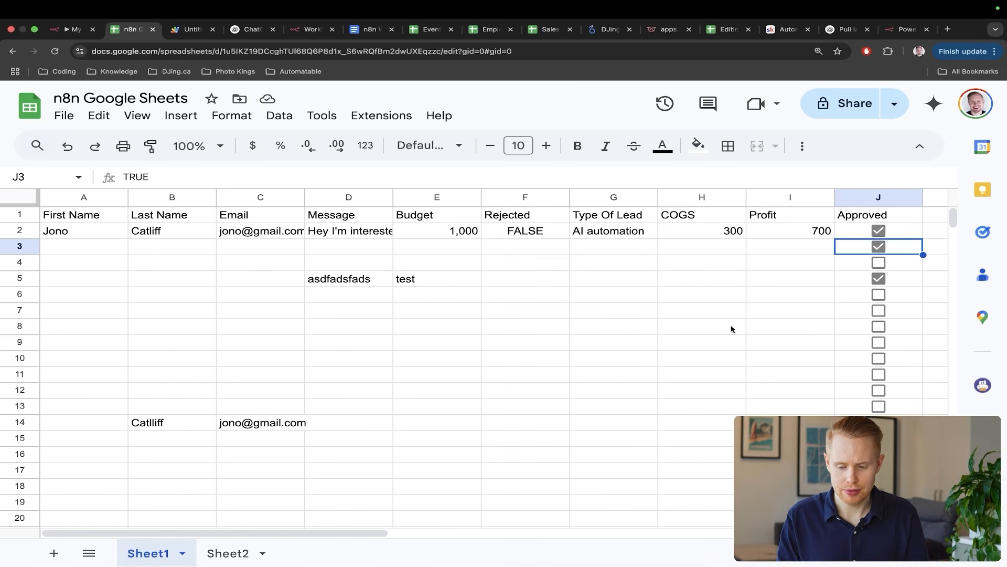
- Review appended row 14, which has only Last Name and Email, then return to n8n
{"action": "left_click_drag", "start_coordinate": [690, 310], "coordinate": [296, 413]}
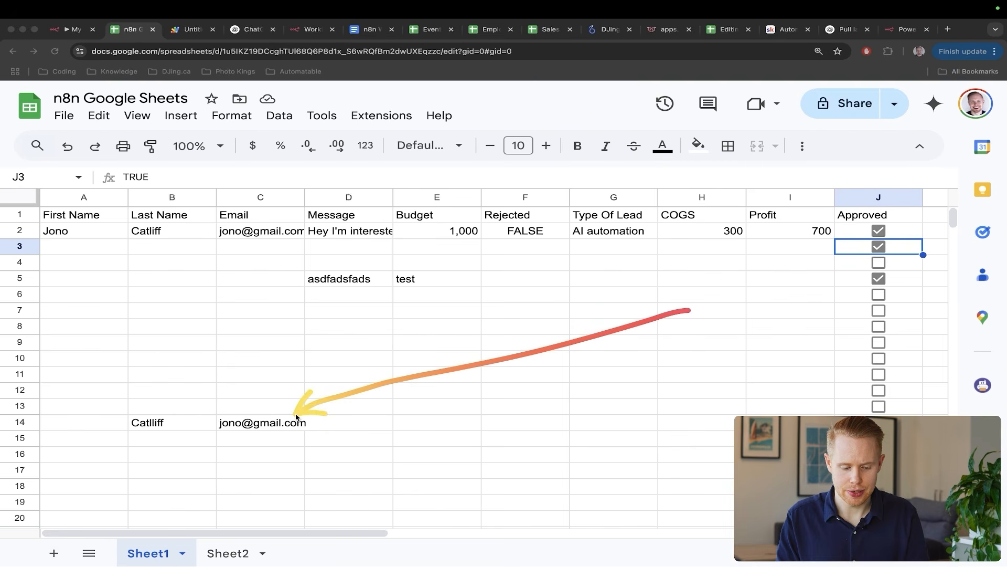
{"action": "key", "text": "ctrl+s"}
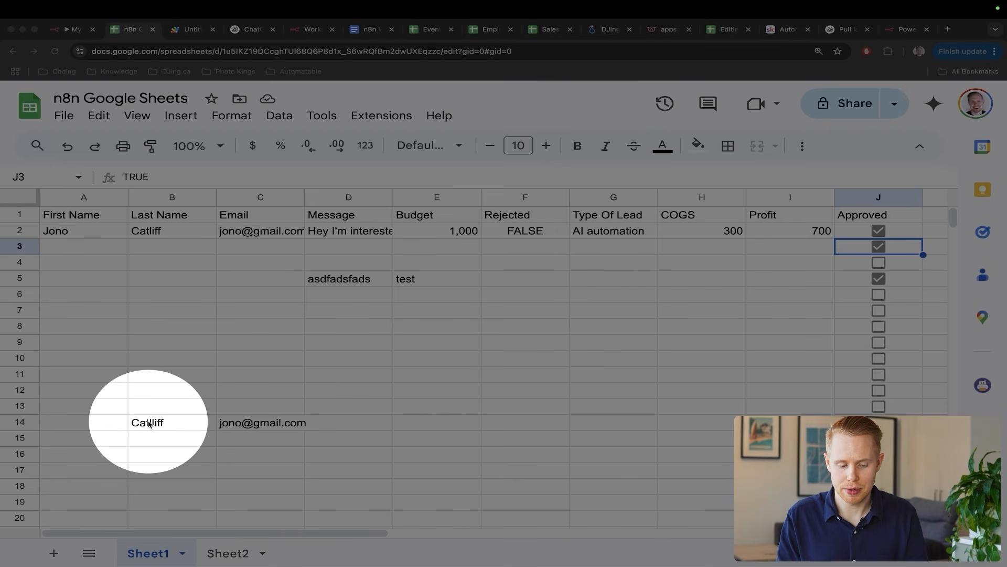
{"action": "key", "text": "ctrl+s"}
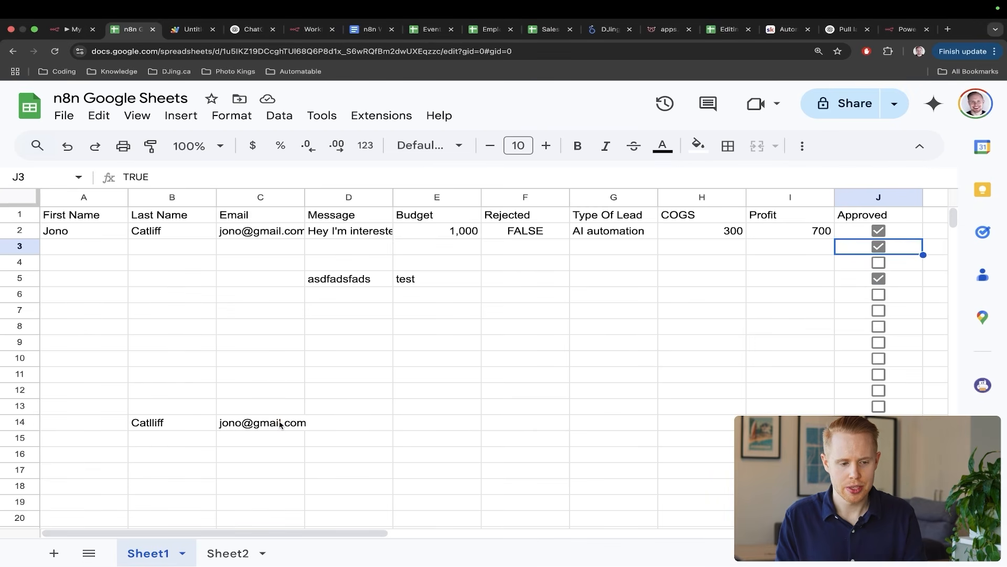
{"action": "key", "text": "ctrl+shift+Tab"}
- Reopen the Google Sheets node to inspect the empty rowValues[0]['0'] First Name mapping
{"action": "double_click", "coordinate": [688, 358]}
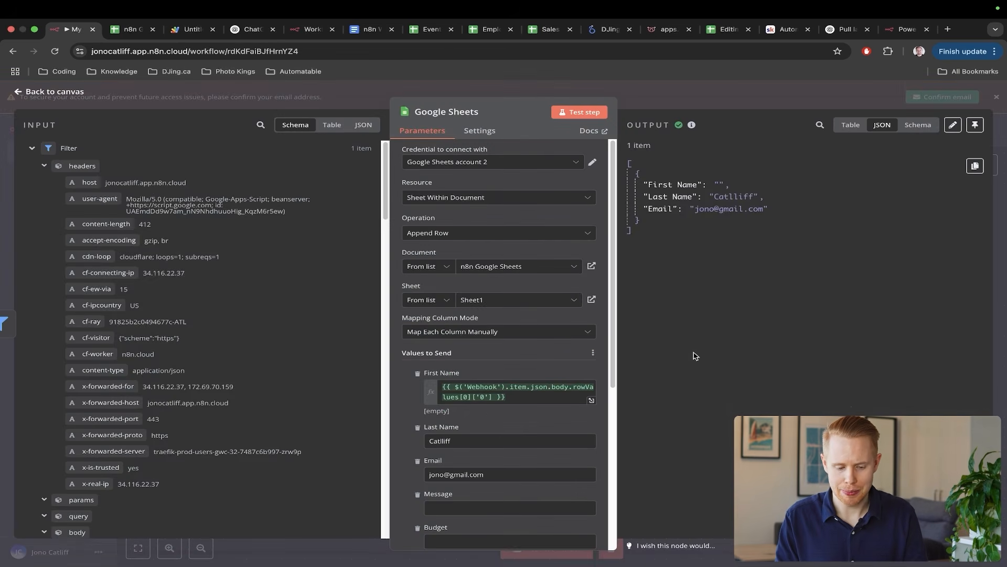
{"action": "scroll", "coordinate": [488, 425], "scroll_direction": "down", "scroll_amount": 3}
{"action": "left_click_drag", "start_coordinate": [735, 325], "coordinate": [584, 323]}
{"action": "scroll", "coordinate": [212, 382], "scroll_direction": "down", "scroll_amount": 15}
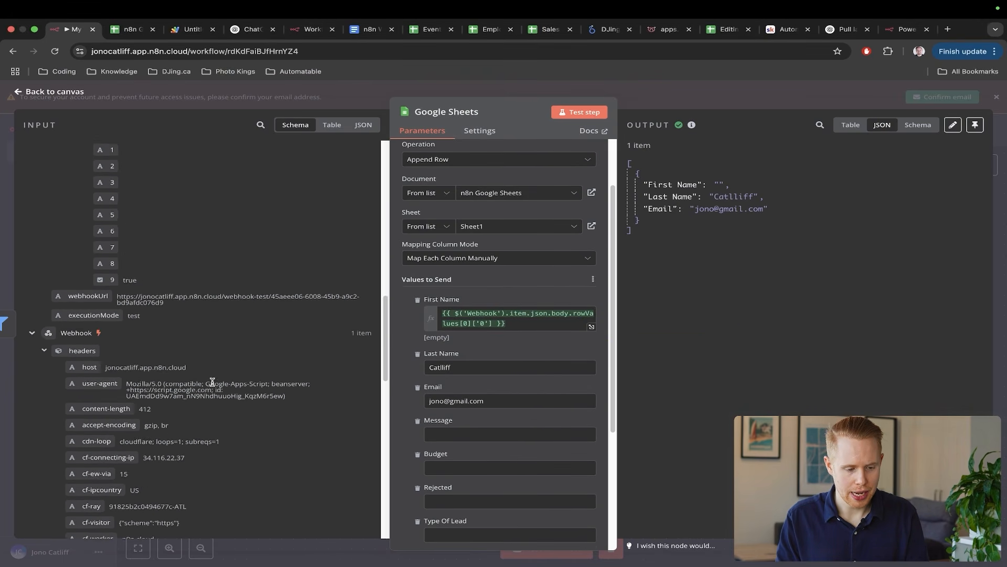
{"action": "scroll", "coordinate": [212, 381], "scroll_direction": "up", "scroll_amount": 8}
{"action": "left_click_drag", "start_coordinate": [265, 299], "coordinate": [117, 346]}
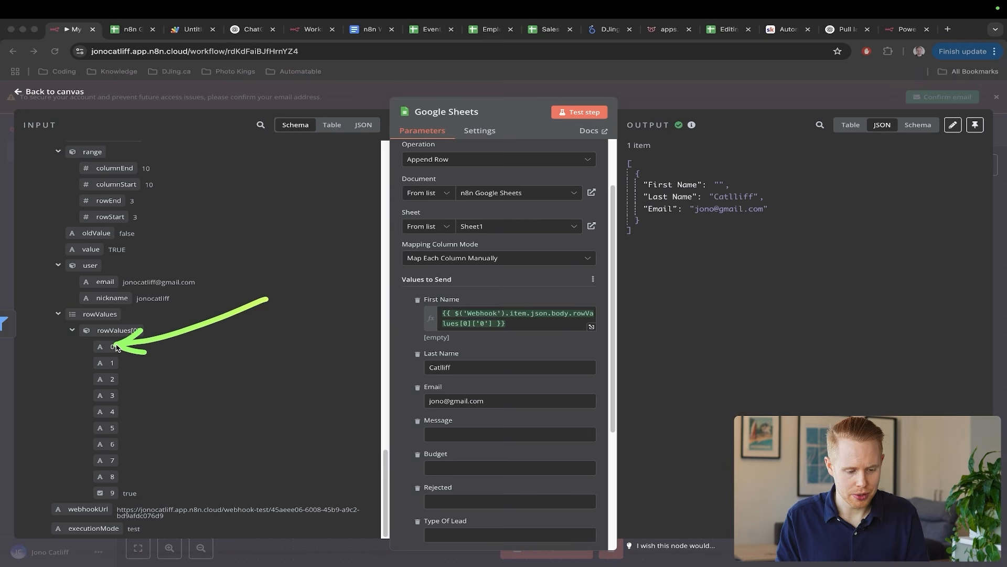
{"action": "left_click_drag", "start_coordinate": [665, 275], "coordinate": [589, 311]}
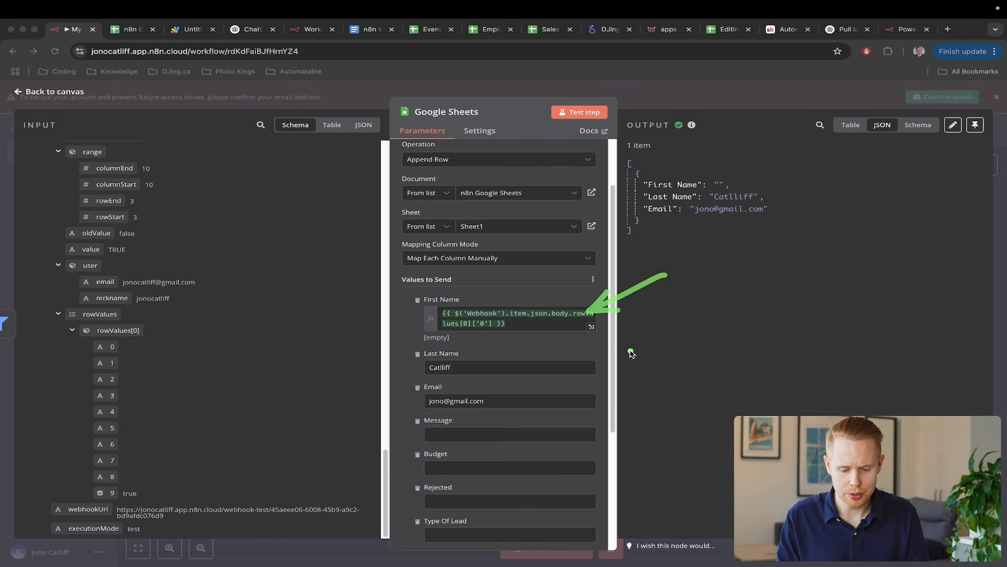
{"action": "left_click_drag", "start_coordinate": [632, 351], "coordinate": [553, 367]}
{"action": "left_click_drag", "start_coordinate": [610, 392], "coordinate": [529, 402]}
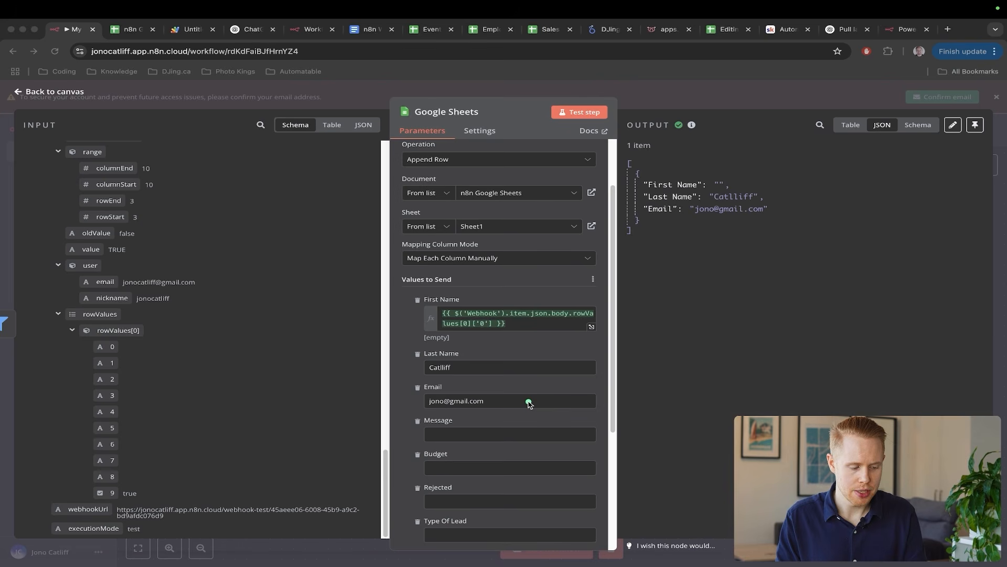
{"action": "key", "text": "Escape"}
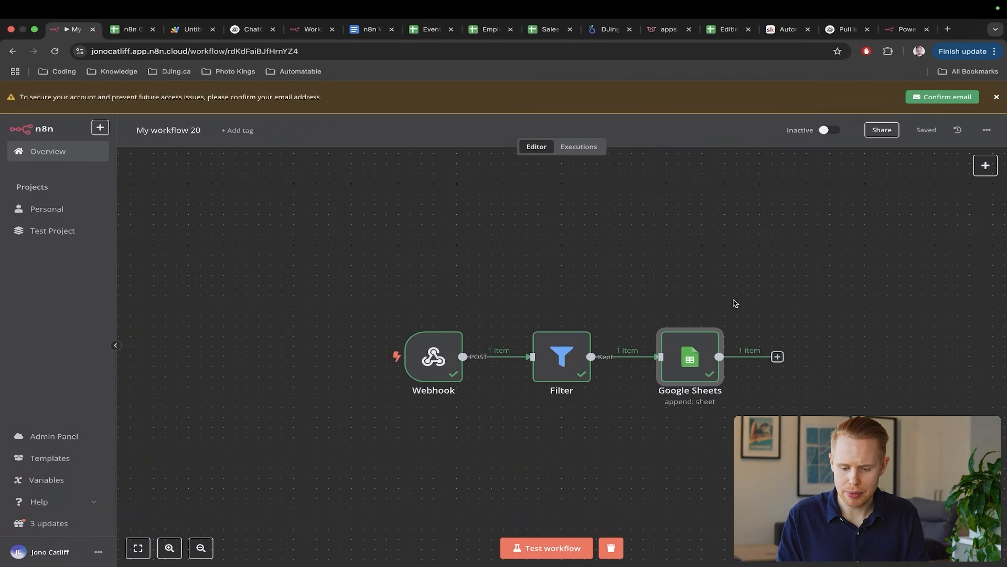
{"action": "double_click", "coordinate": [693, 361]}
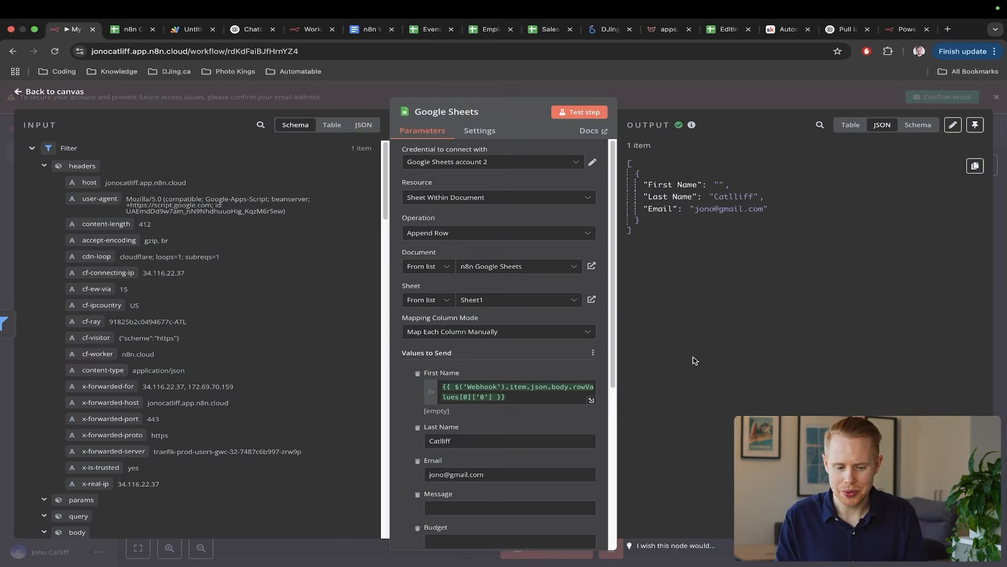
- Change the Google Sheets node's Operation to 'Append or Update Row', then view the spreadsheet
{"action": "left_click", "coordinate": [483, 239]}
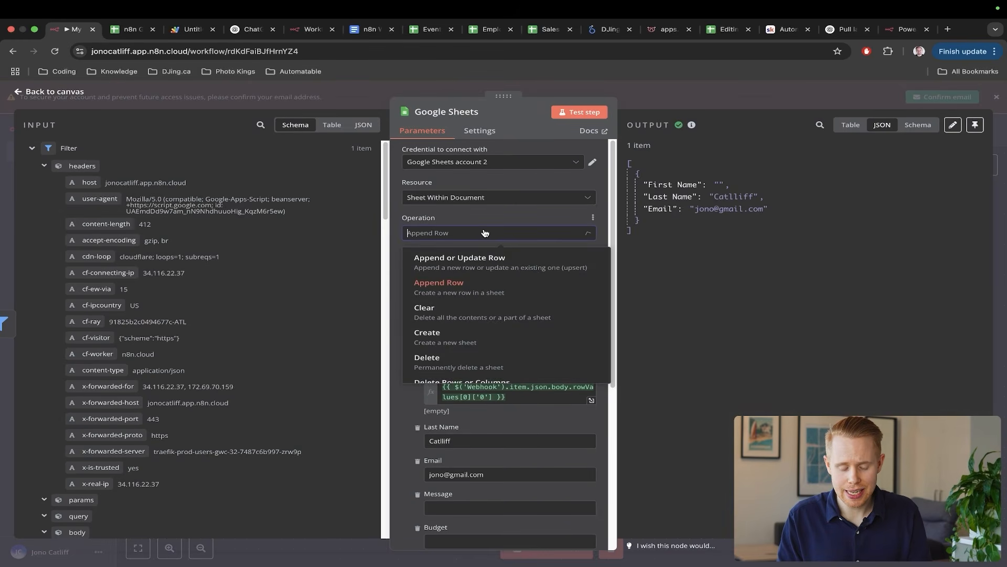
{"action": "left_click", "coordinate": [468, 262]}
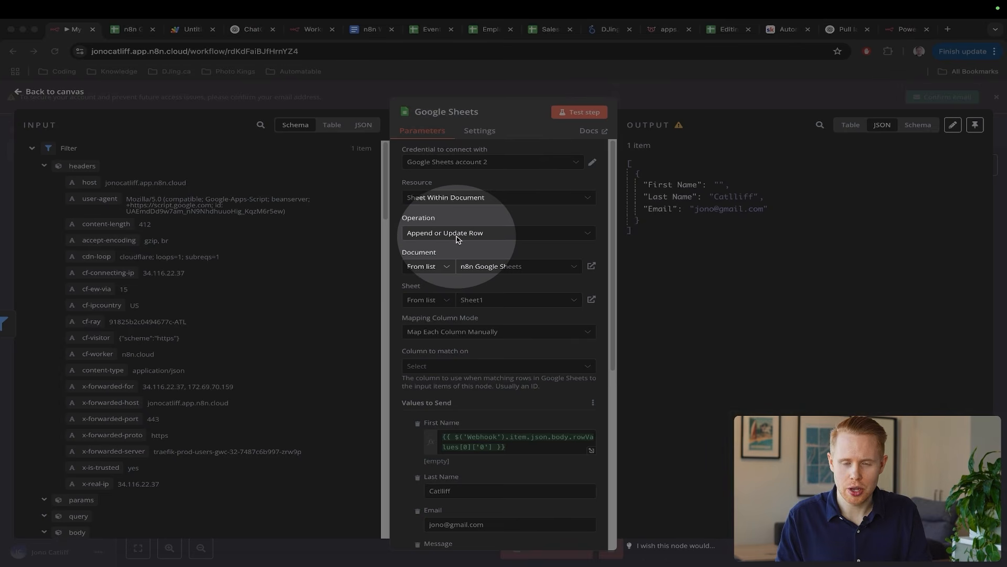
{"action": "key", "text": "Escape"}
{"action": "left_click", "coordinate": [454, 240]}
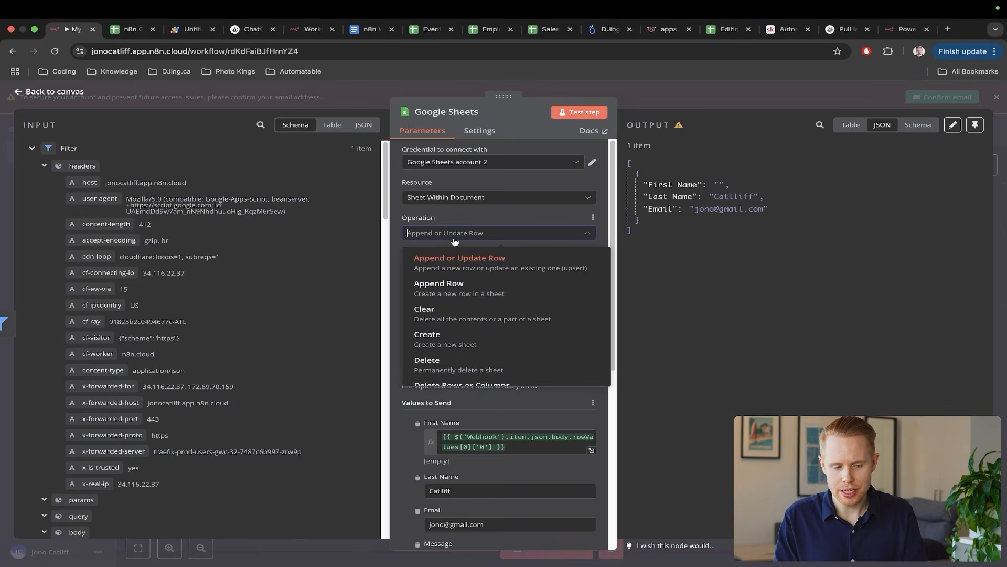
{"action": "key", "text": "ctrl+Tab"}
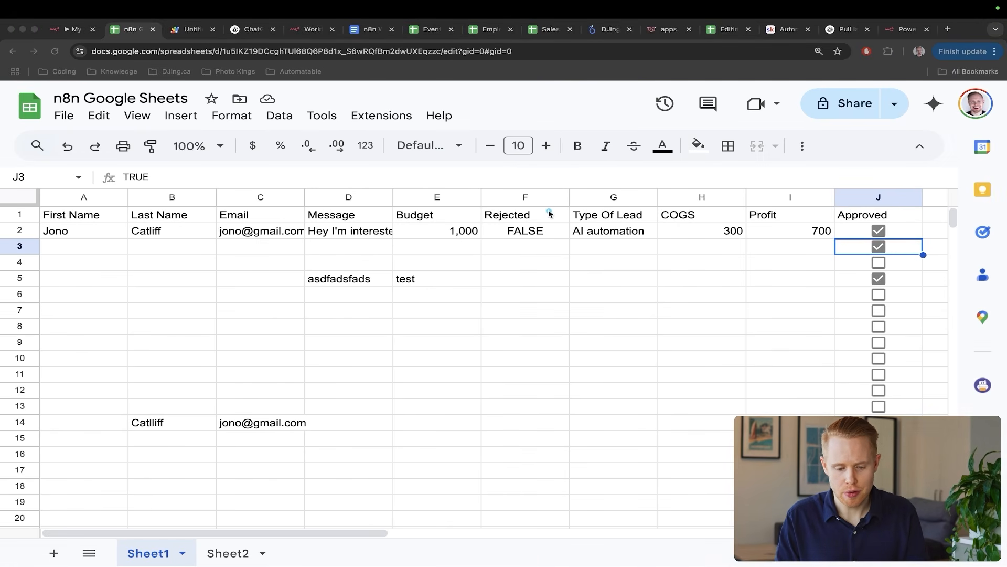
- Inspect the ID value in cell A632 of the Event Schedule spreadsheet, then go back to n8n
{"action": "mouse_move", "coordinate": [549, 212]}
{"action": "left_mouse_down"}
{"action": "mouse_move", "coordinate": [436, 241]}
{"action": "mouse_move", "coordinate": [387, 274]}
{"action": "left_mouse_up"}
{"action": "left_click_drag", "start_coordinate": [389, 328], "coordinate": [187, 245]}
{"action": "left_click", "coordinate": [429, 29]}
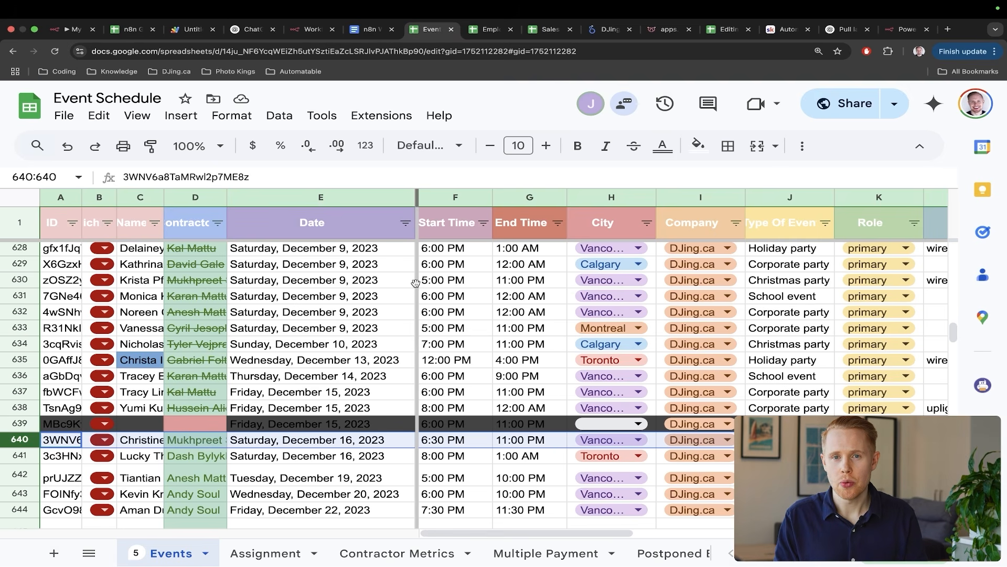
{"action": "key", "text": "ctrl+a"}
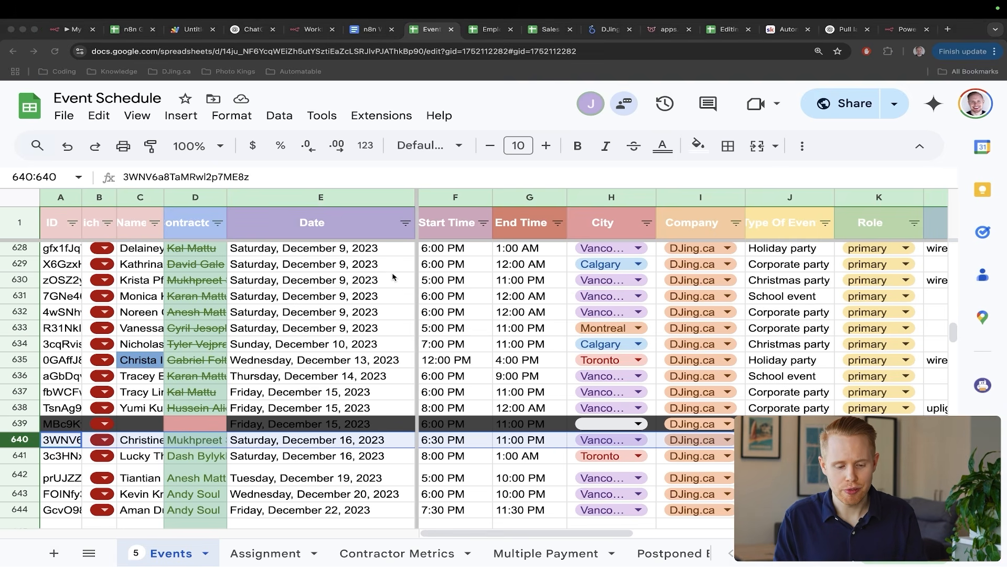
{"action": "left_click_drag", "start_coordinate": [410, 212], "coordinate": [320, 303]}
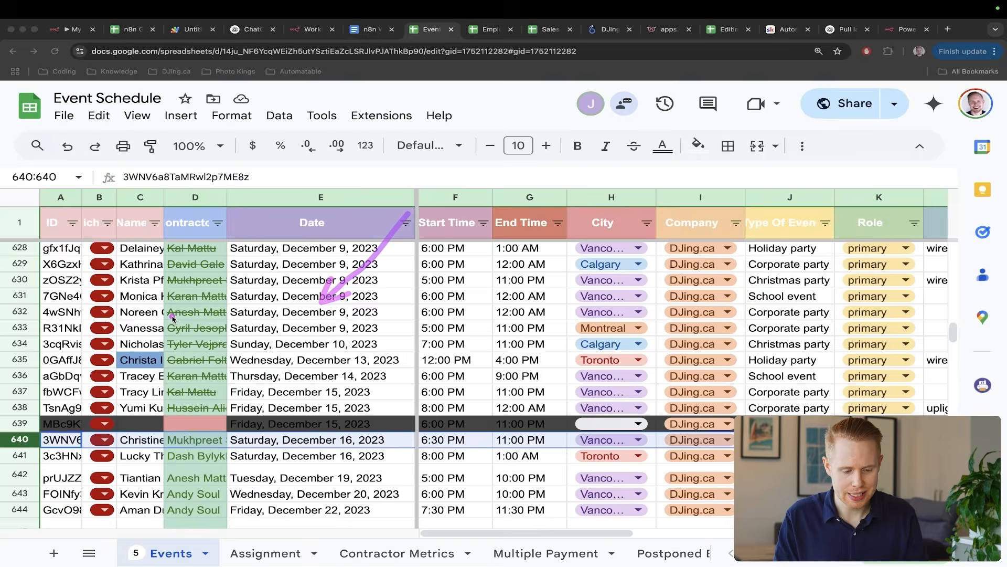
{"action": "key", "text": "ctrl+s"}
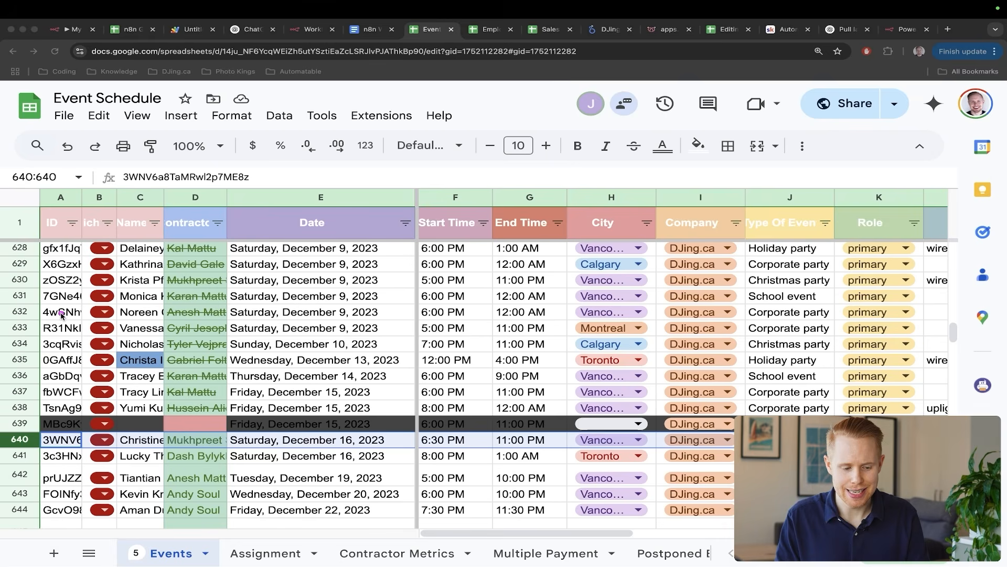
{"action": "left_click", "coordinate": [61, 313]}
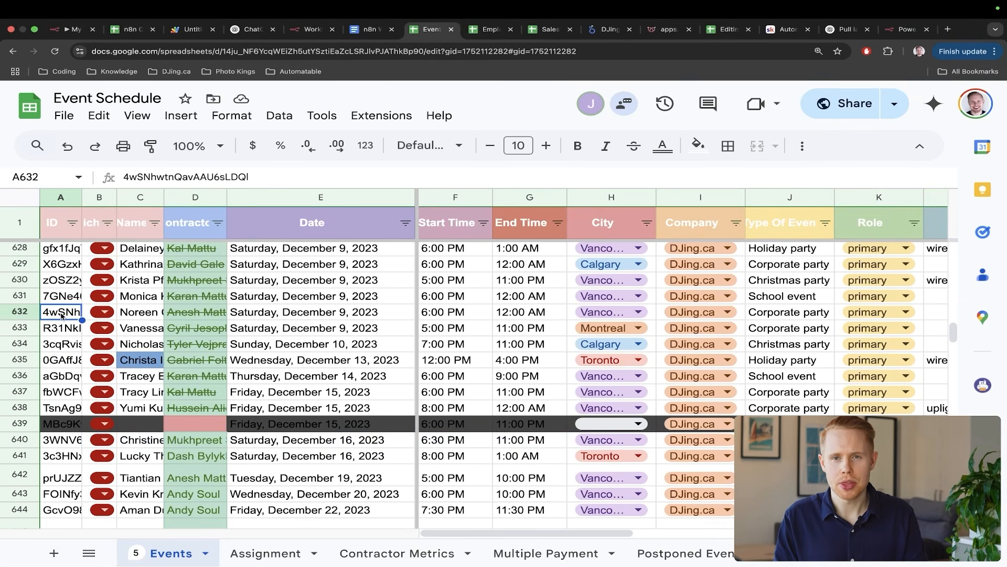
{"action": "key", "text": "super+1"}
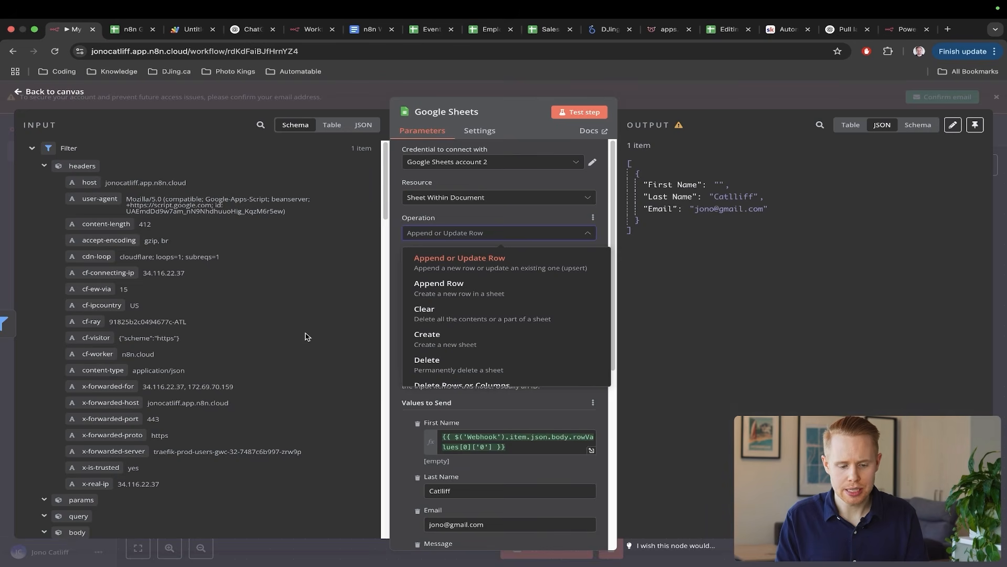
- Overwrite the email in cell C14 of the n8n Google Sheets spreadsheet with a test address
{"action": "key", "text": "super+2"}
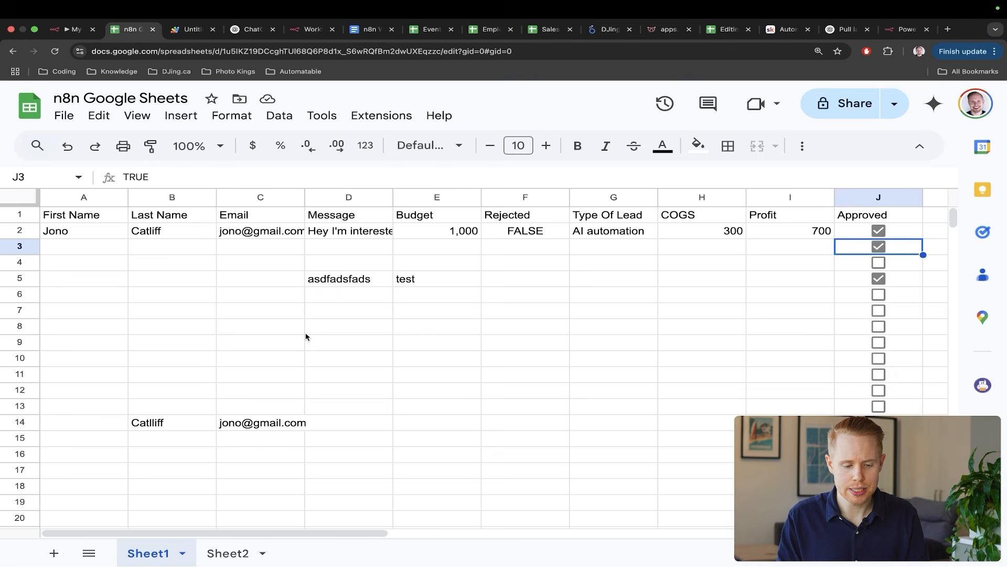
{"action": "left_click", "coordinate": [257, 420]}
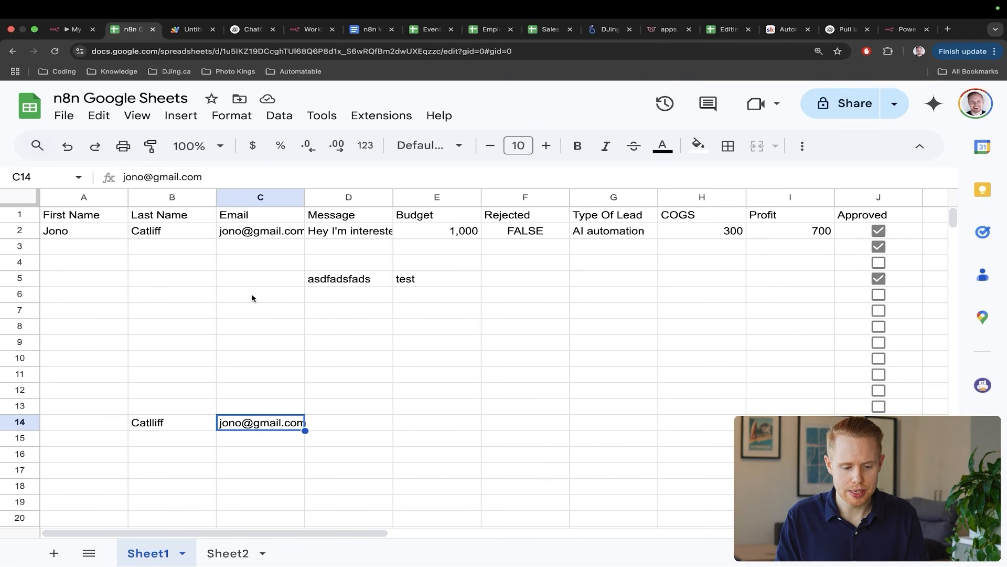
{"action": "key", "text": "Return"}
{"action": "key", "text": "super+a"}
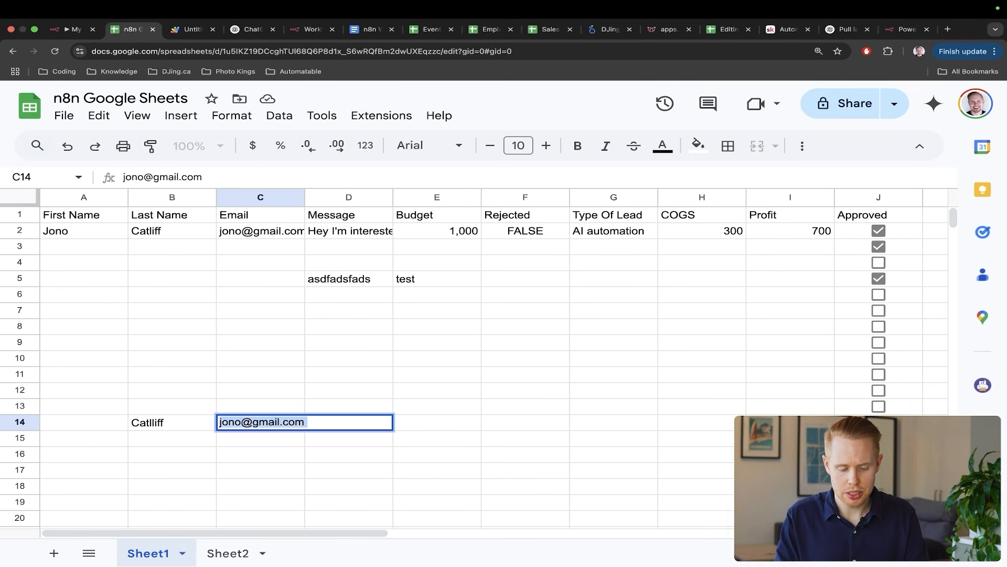
{"action": "type", "text": "test@gmail.com"}
{"action": "key", "text": "Return"}
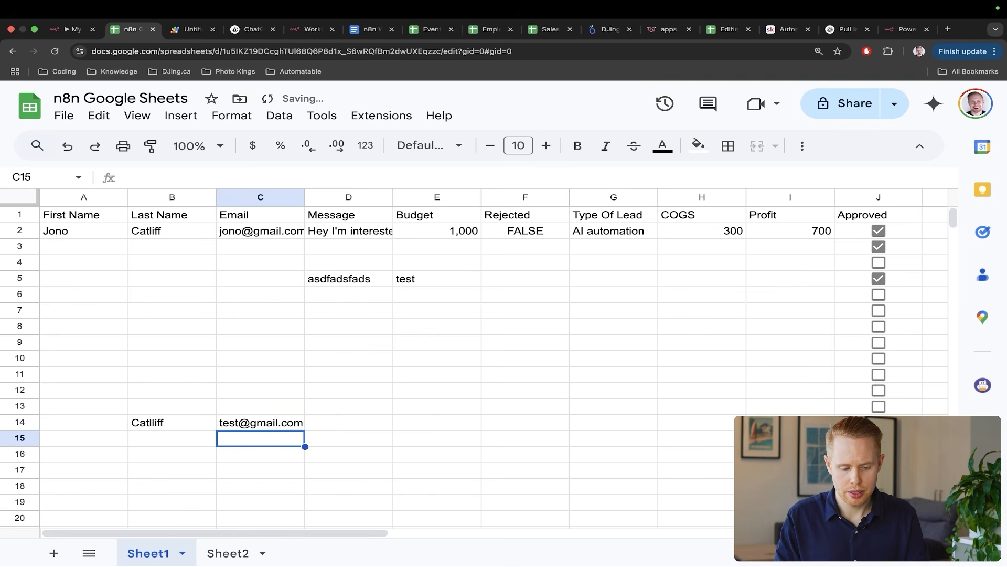
{"action": "left_click_drag", "start_coordinate": [394, 282], "coordinate": [266, 251]}
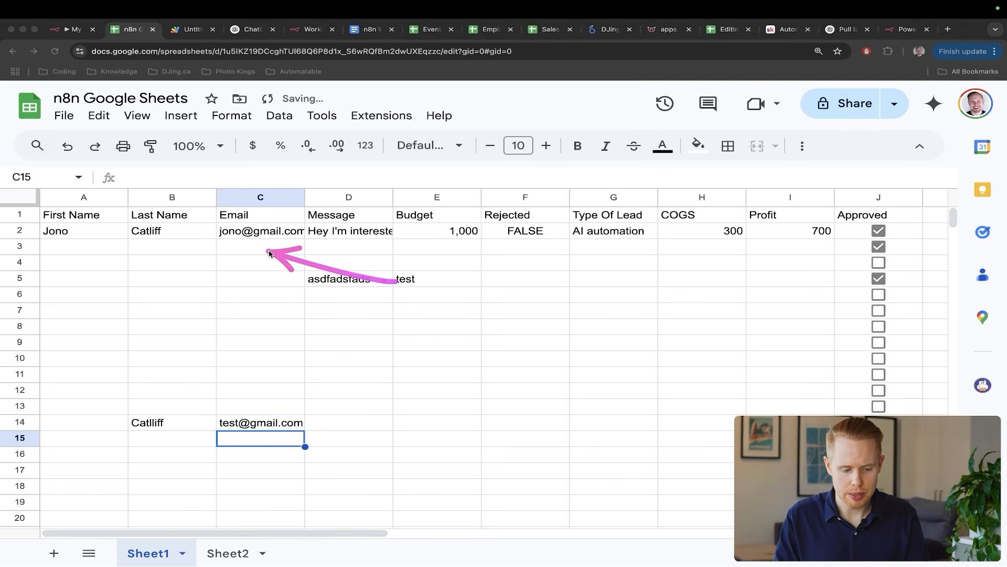
{"action": "left_click_drag", "start_coordinate": [371, 366], "coordinate": [315, 408]}
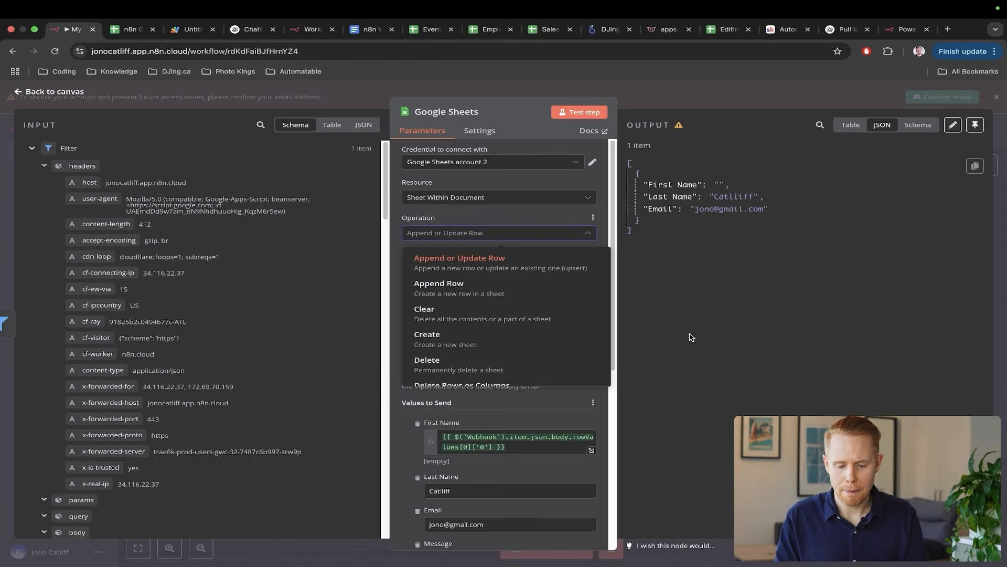
- Keep the Google Sheets node on Append or Update Row and return to the workflow canvas
{"action": "left_click", "coordinate": [691, 337]}
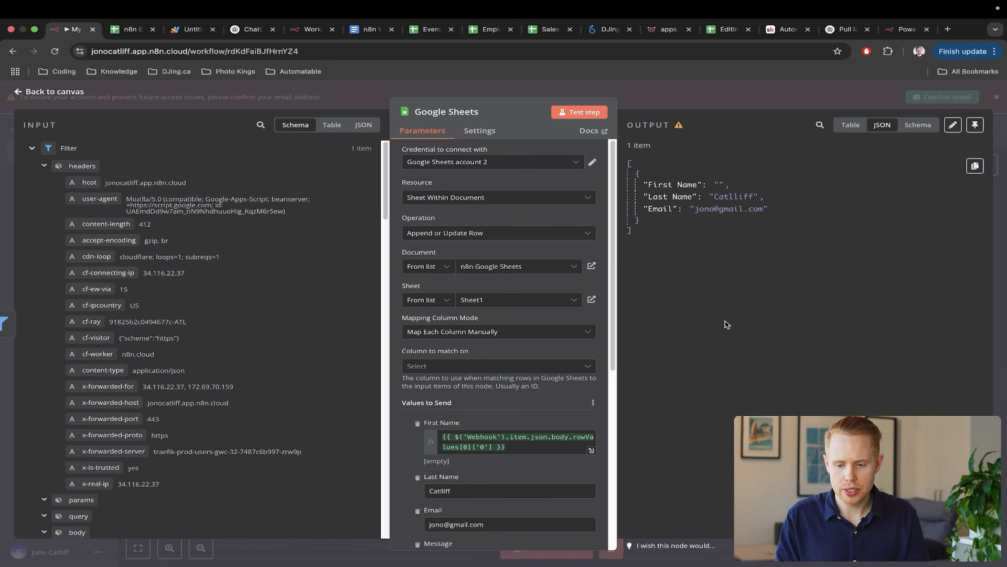
{"action": "left_click", "coordinate": [1005, 224]}
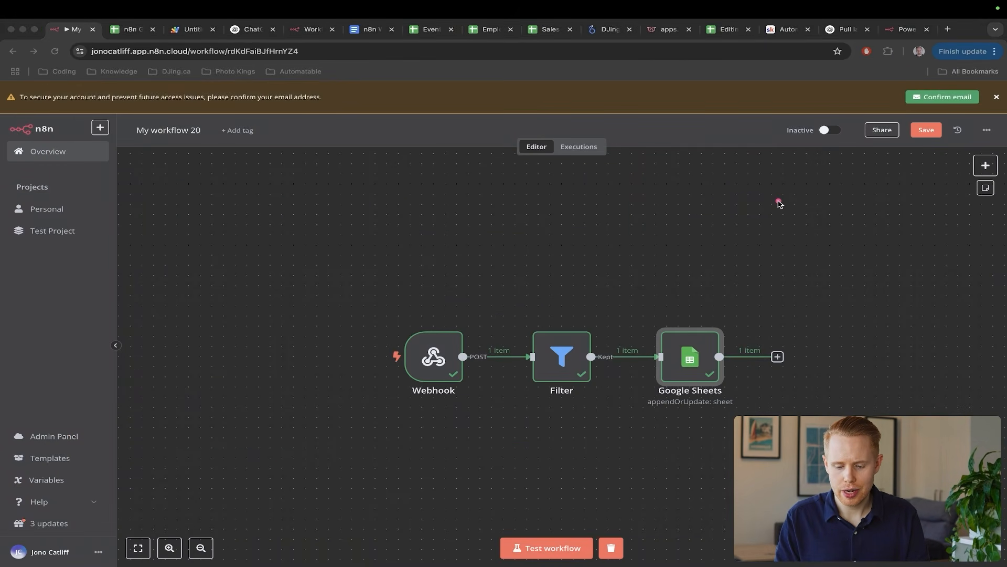
{"action": "mouse_move", "coordinate": [778, 200]}
{"action": "left_mouse_down"}
{"action": "mouse_move", "coordinate": [706, 274]}
{"action": "mouse_move", "coordinate": [690, 333]}
{"action": "left_mouse_up"}
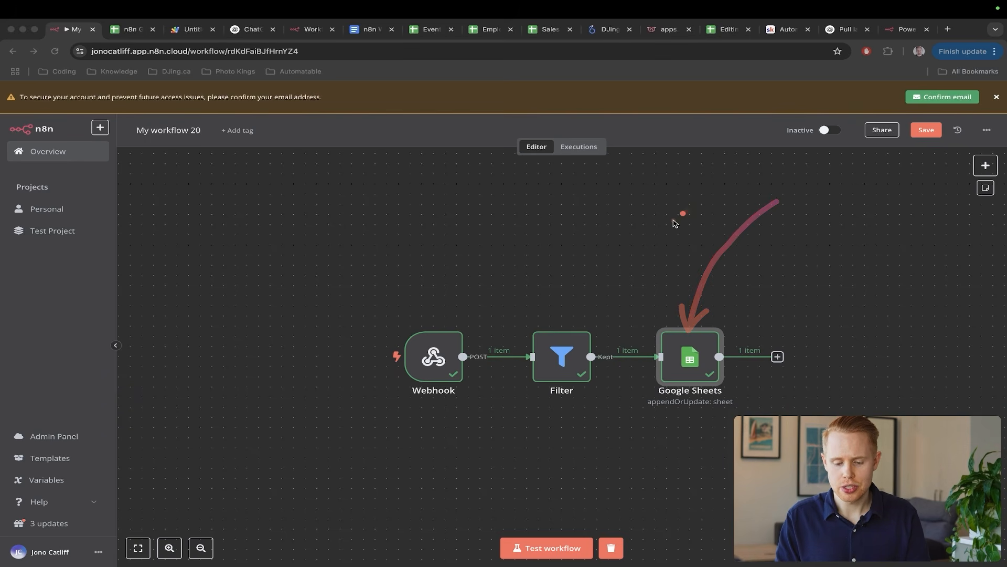
{"action": "mouse_move", "coordinate": [690, 210]}
{"action": "left_mouse_down"}
{"action": "mouse_move", "coordinate": [611, 335]}
{"action": "mouse_move", "coordinate": [618, 353]}
{"action": "left_mouse_up"}
{"action": "key", "text": "s"}
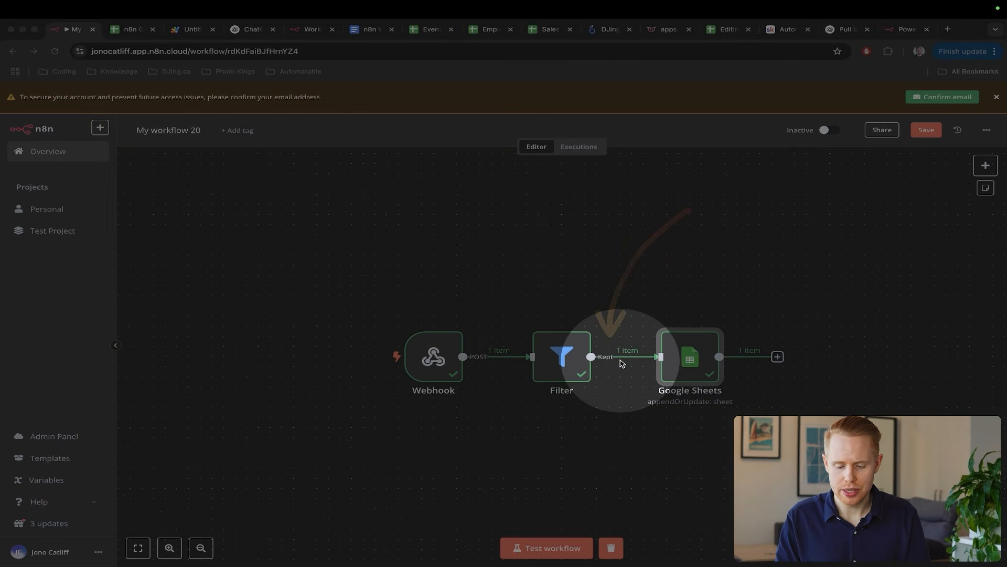
{"action": "key", "text": "Escape"}
{"action": "mouse_move", "coordinate": [621, 365]}
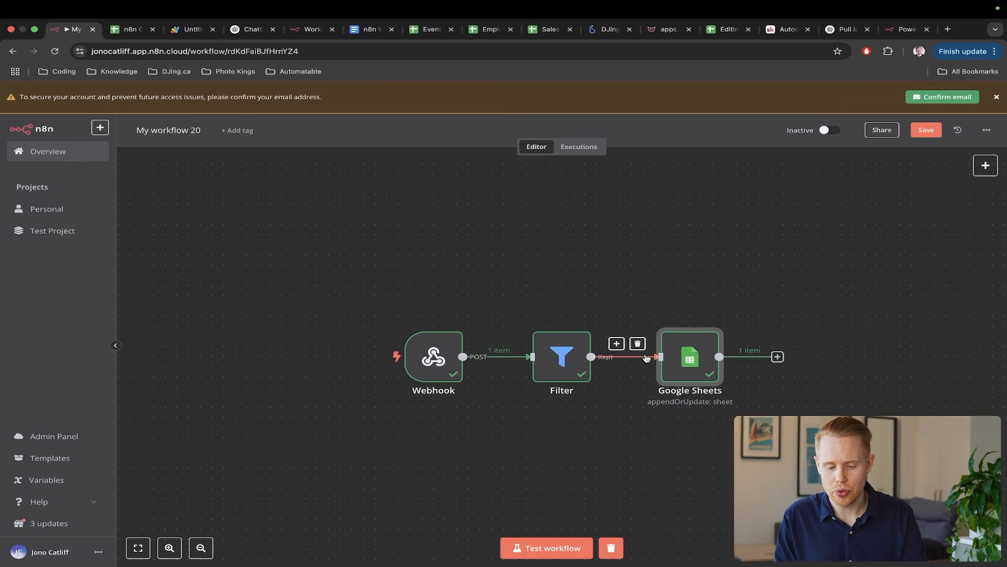
- Insert a new Google Sheets step between the Filter node and the existing Google Sheets node
{"action": "left_click", "coordinate": [617, 344]}
{"action": "type", "text": "googl"}
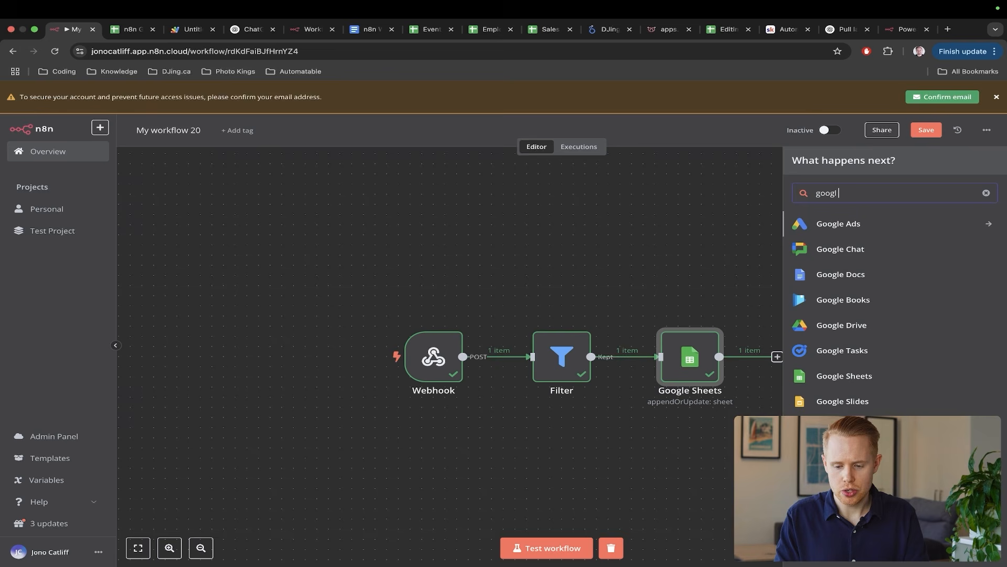
{"action": "type", "text": "e sheets"}
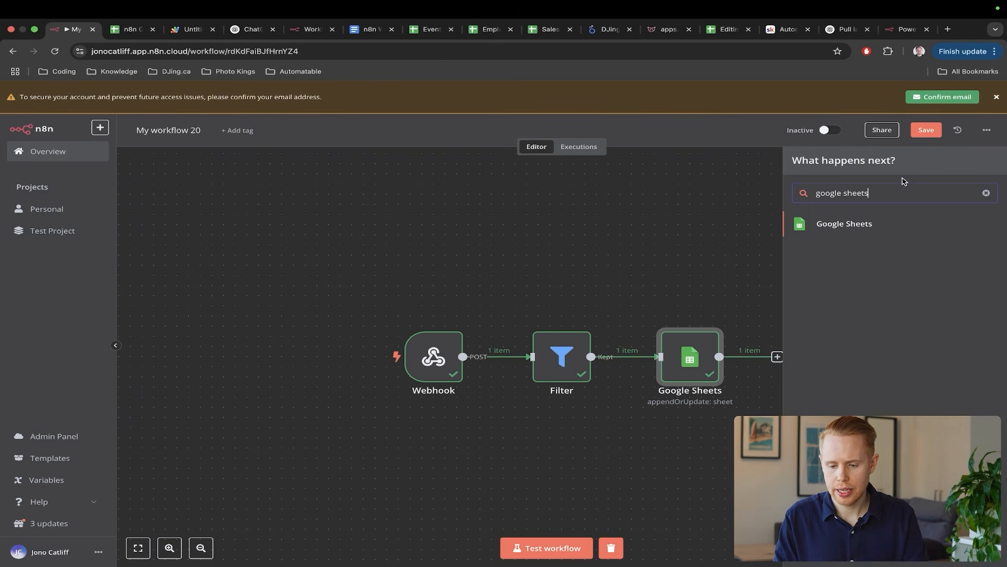
{"action": "left_click", "coordinate": [890, 223]}
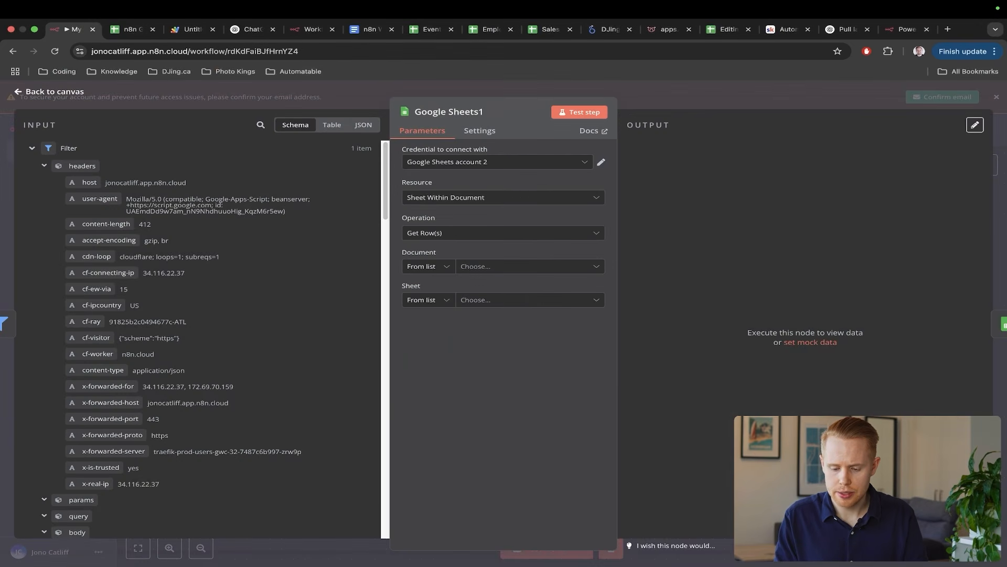
- Point Google Sheets1 at Sheet1 of the n8n Google Sheets spreadsheet and add a filter condition
{"action": "left_click", "coordinate": [511, 265]}
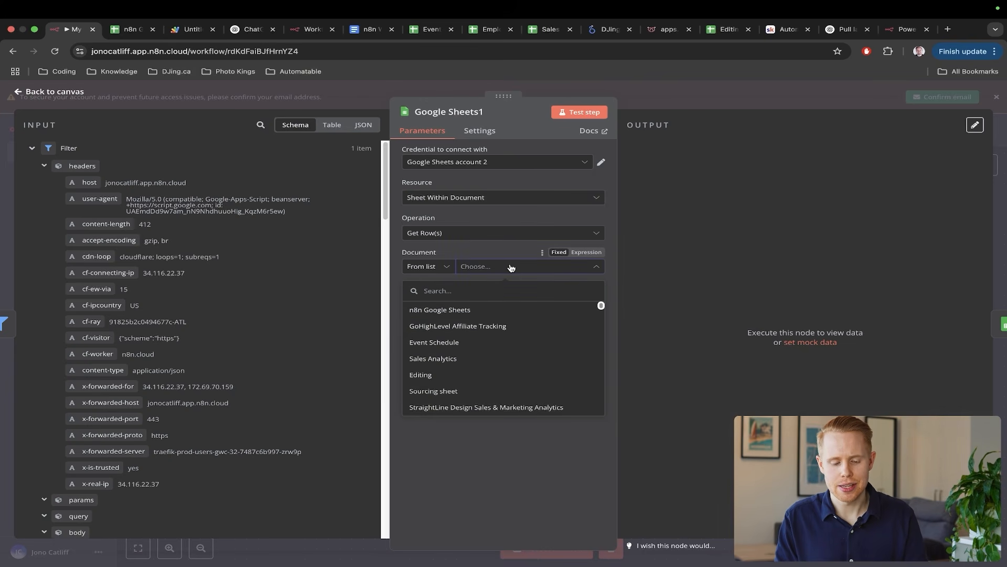
{"action": "left_click", "coordinate": [480, 310]}
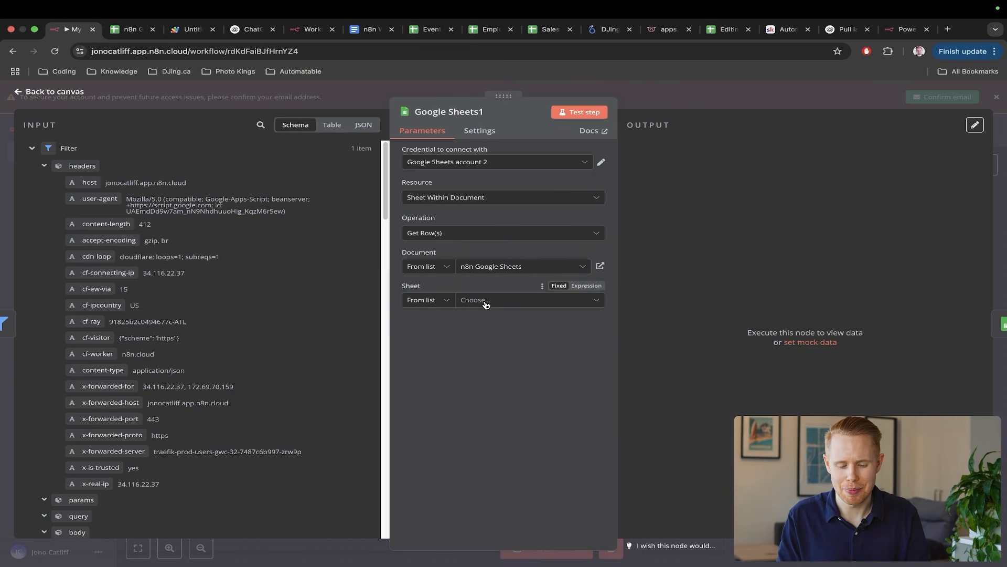
{"action": "left_click", "coordinate": [486, 304]}
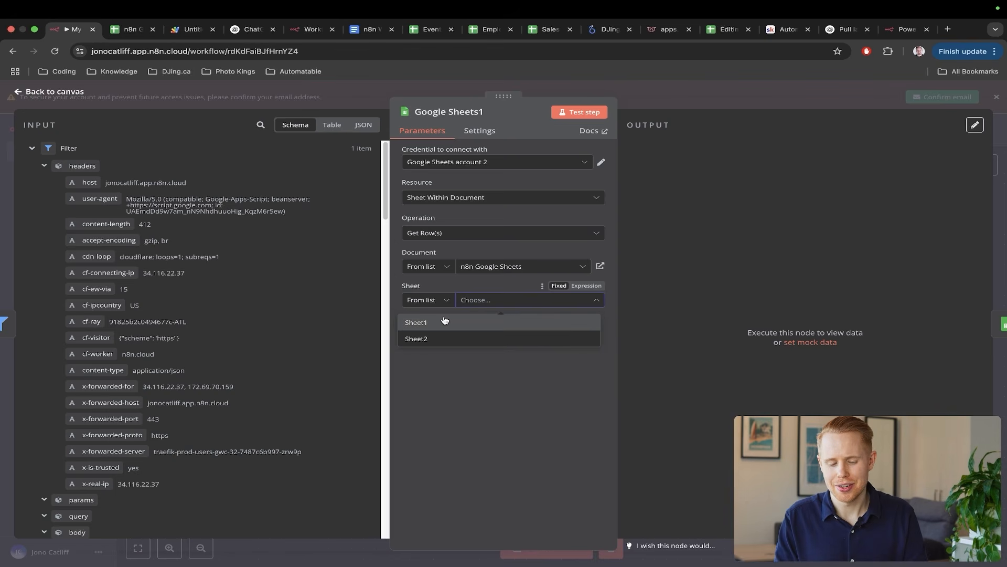
{"action": "left_click", "coordinate": [443, 321]}
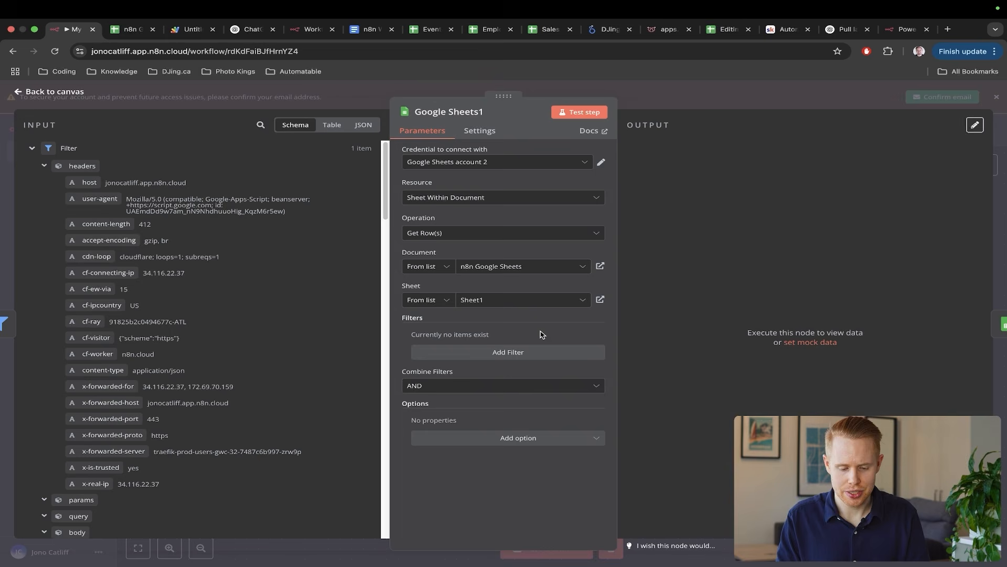
{"action": "left_click", "coordinate": [517, 352]}
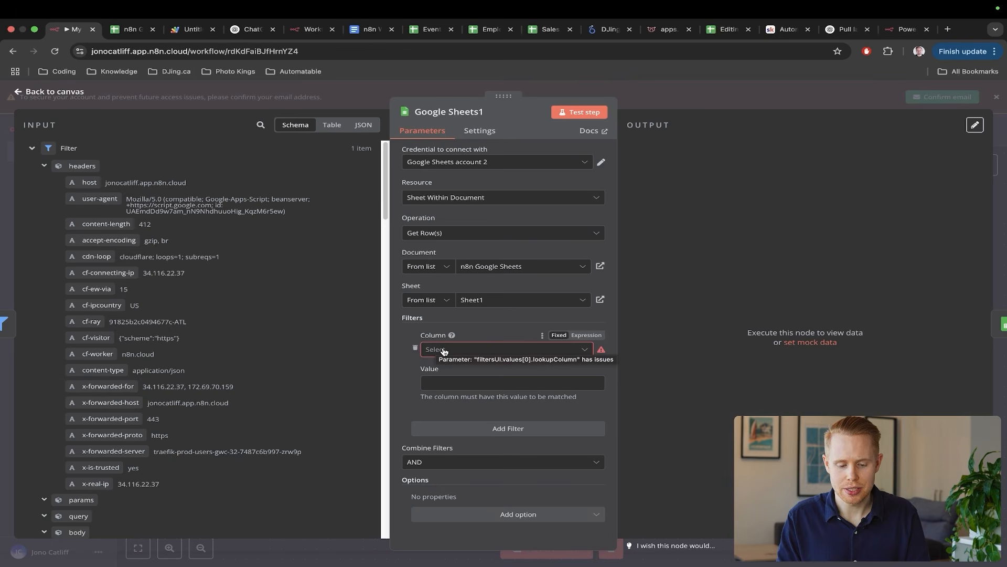
- Choose Email as the column for the Google Sheets1 lookup filter
{"action": "left_click", "coordinate": [445, 350]}
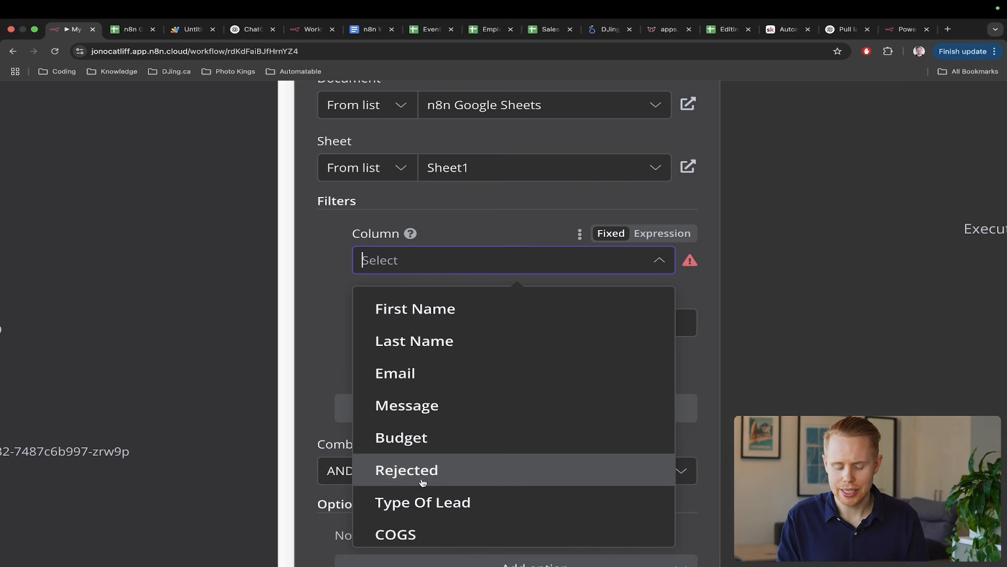
{"action": "scroll", "coordinate": [428, 532], "scroll_direction": "down", "scroll_amount": 3}
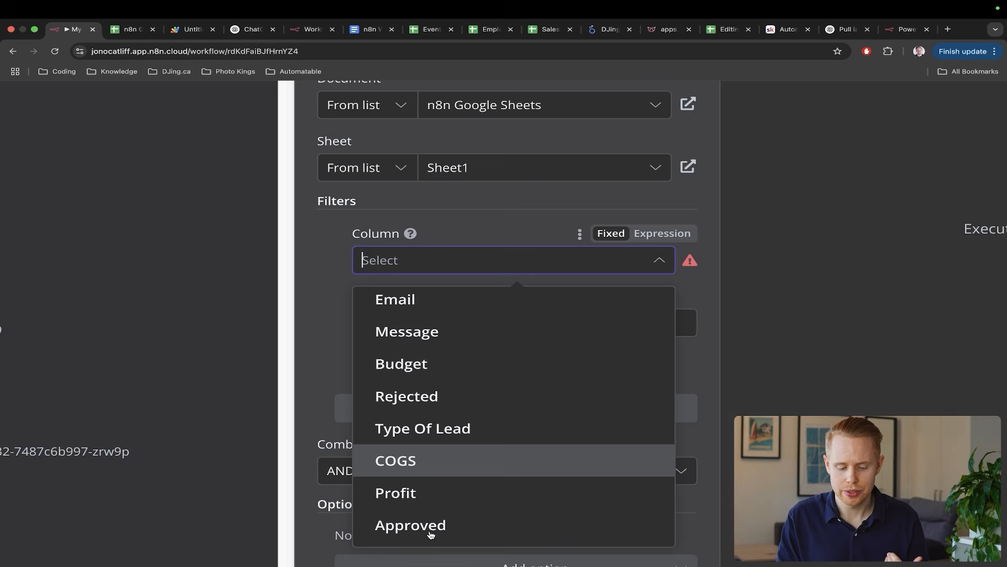
{"action": "scroll", "coordinate": [470, 426], "scroll_direction": "up", "scroll_amount": 3}
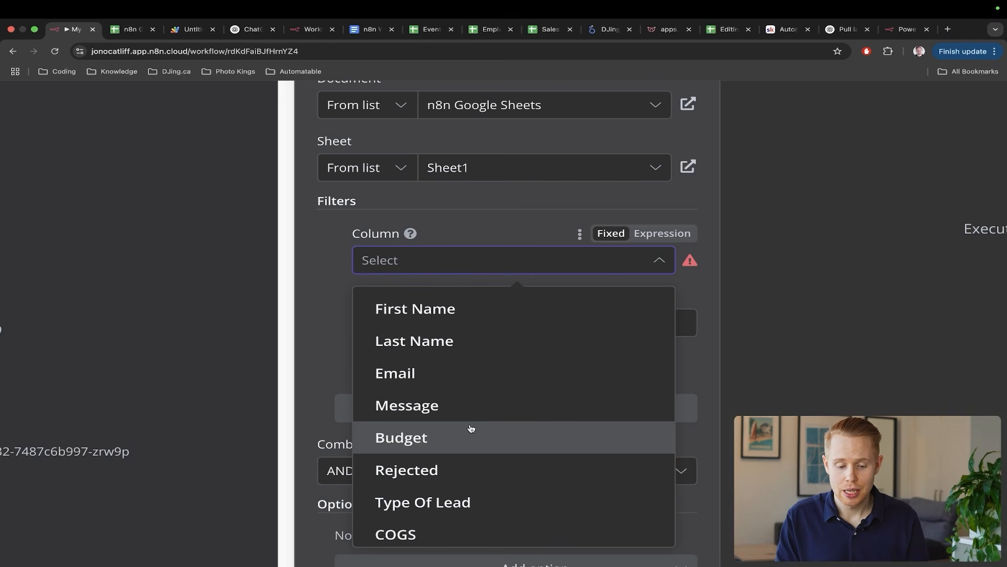
{"action": "left_click", "coordinate": [468, 382]}
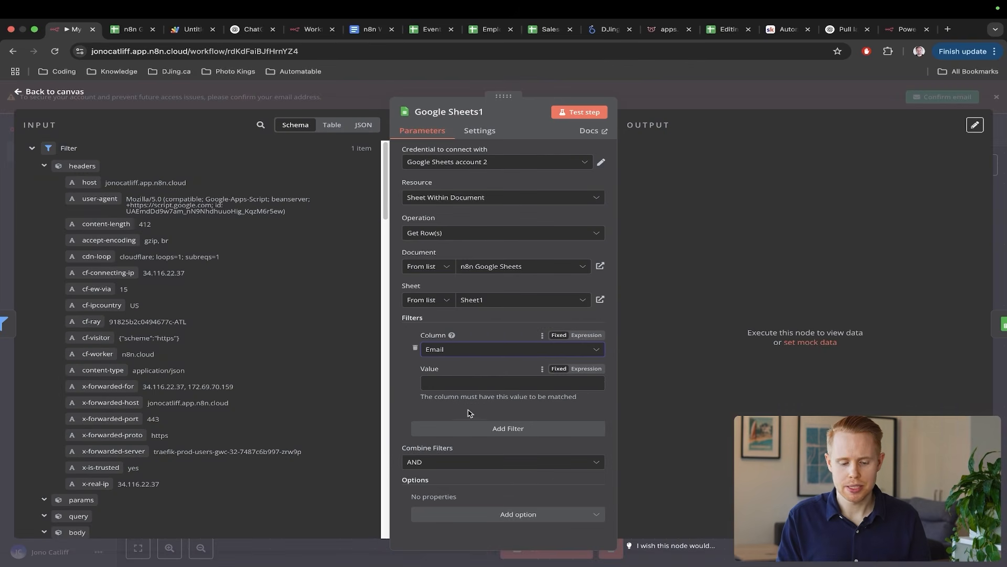
{"action": "left_click", "coordinate": [418, 323]}
- Check the spreadsheet's columns before mapping the filter value
{"action": "scroll", "coordinate": [221, 313], "scroll_direction": "down", "scroll_amount": 15}
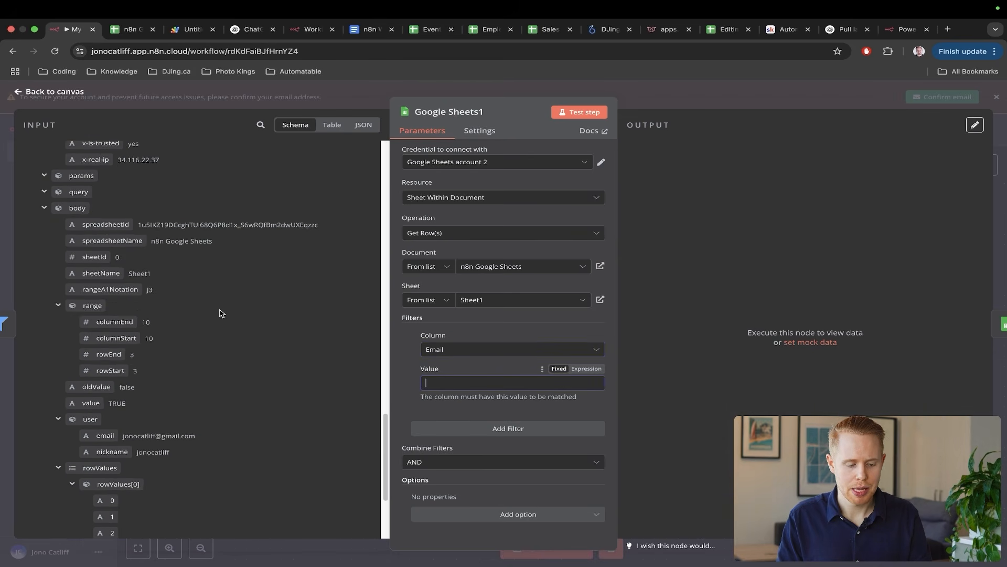
{"action": "key", "text": "ctrl+a"}
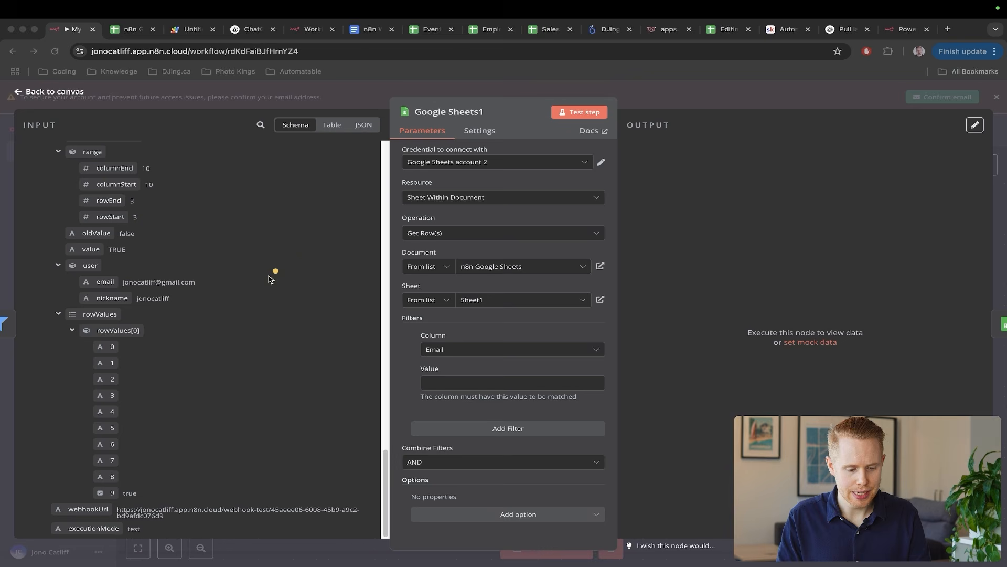
{"action": "left_click_drag", "start_coordinate": [268, 275], "coordinate": [112, 403]}
{"action": "key", "text": "Escape"}
{"action": "key", "text": "ctrl+Tab"}
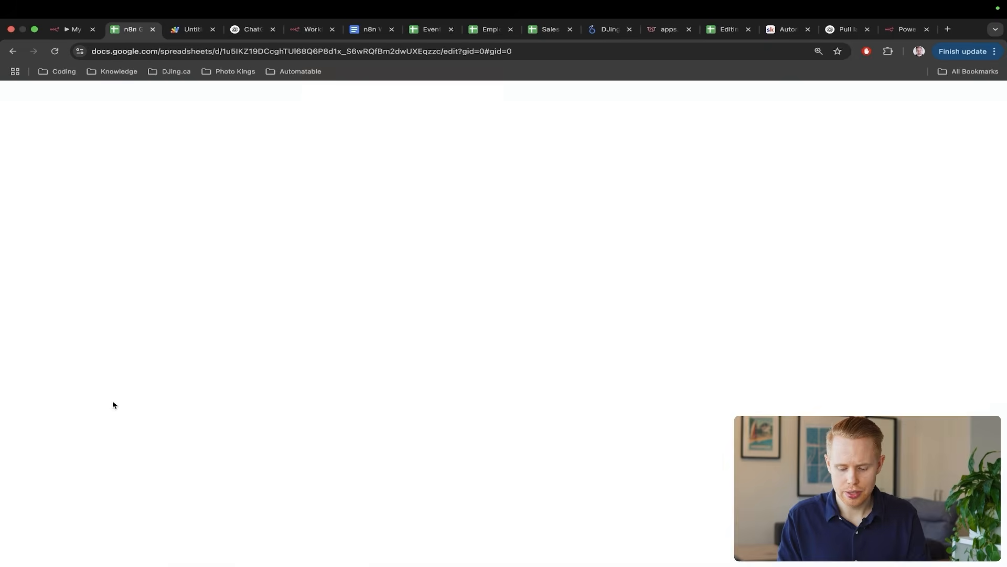
{"action": "key", "text": "ctrl+a"}
{"action": "left_click_drag", "start_coordinate": [348, 312], "coordinate": [281, 220]}
{"action": "key", "text": "Escape"}
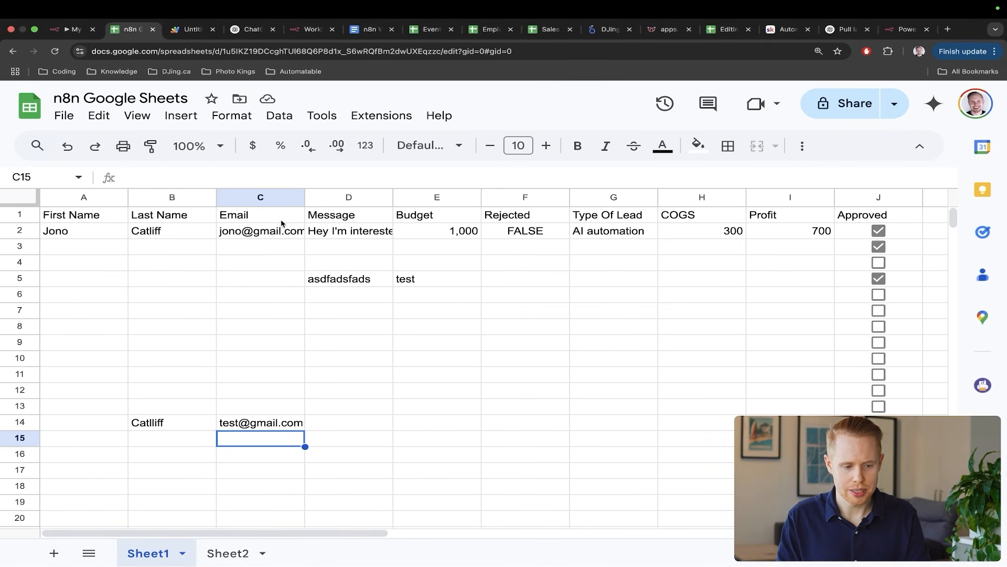
{"action": "key", "text": "ctrl+shift+Tab"}
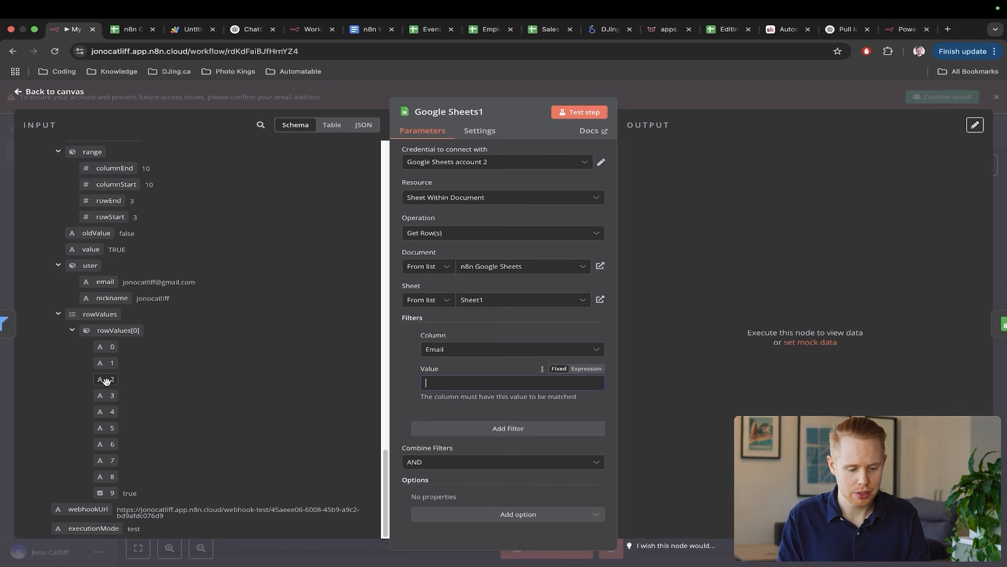
- Map the webhook's rowValues[0] item 2 into the Email filter value, then return to the canvas
{"action": "left_click_drag", "start_coordinate": [107, 381], "coordinate": [415, 378]}
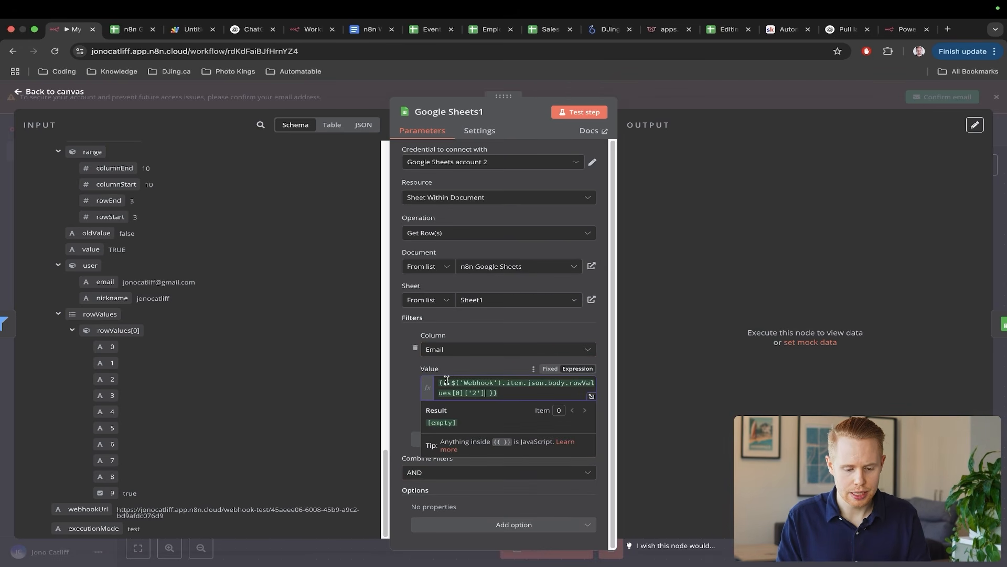
{"action": "key", "text": "ctrl+a"}
{"action": "left_click_drag", "start_coordinate": [183, 343], "coordinate": [125, 379]}
{"action": "left_click_drag", "start_coordinate": [208, 310], "coordinate": [129, 348]}
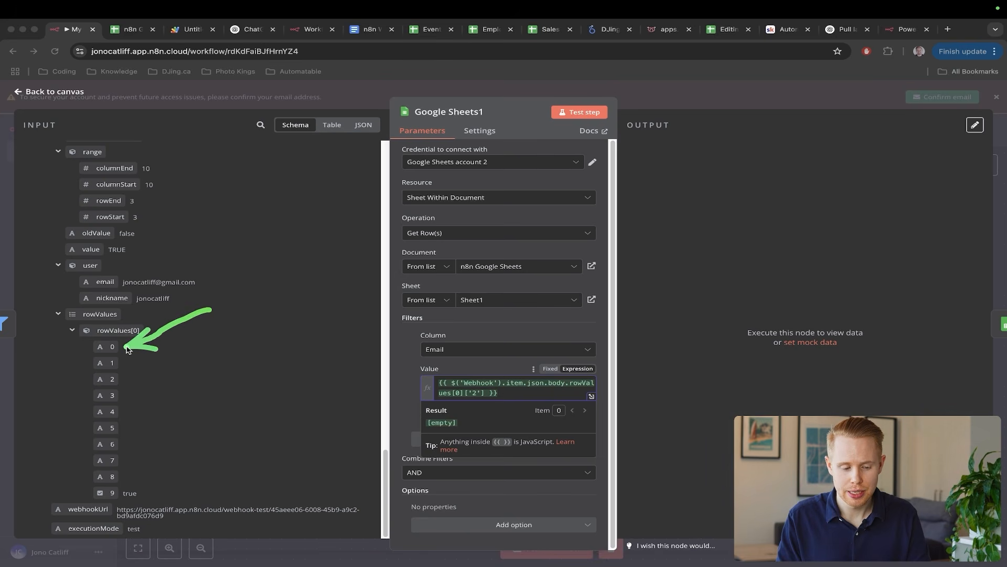
{"action": "mouse_move", "coordinate": [203, 360]}
{"action": "left_mouse_down"}
{"action": "mouse_move", "coordinate": [126, 347]}
{"action": "mouse_move", "coordinate": [146, 372]}
{"action": "mouse_move", "coordinate": [119, 366]}
{"action": "left_mouse_up"}
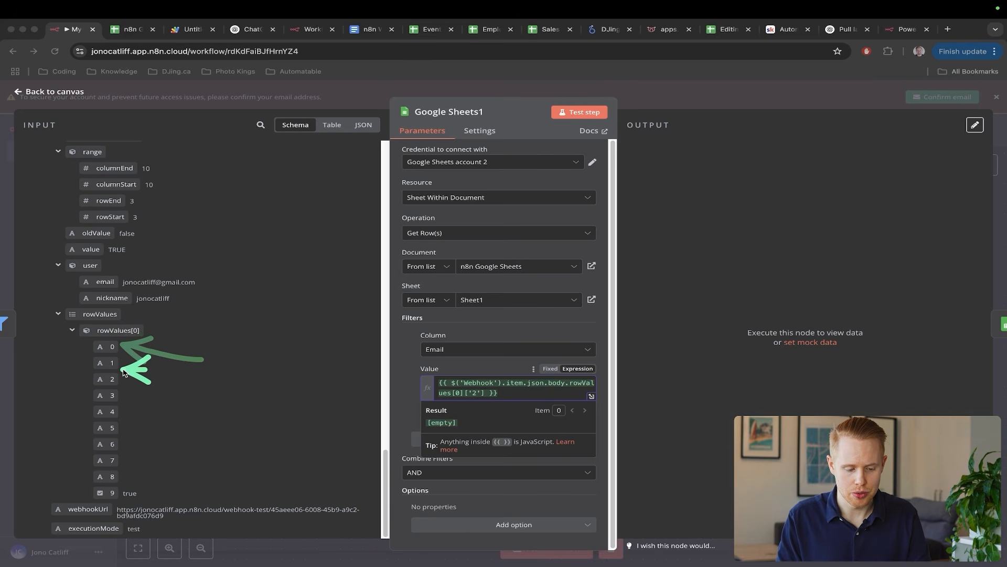
{"action": "left_click_drag", "start_coordinate": [145, 398], "coordinate": [115, 382]}
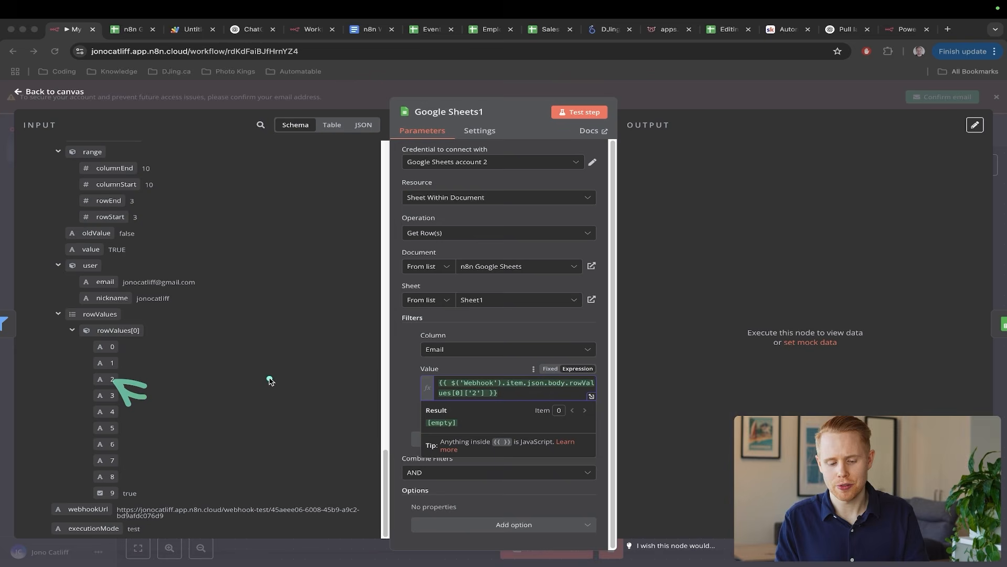
{"action": "left_click", "coordinate": [496, 331]}
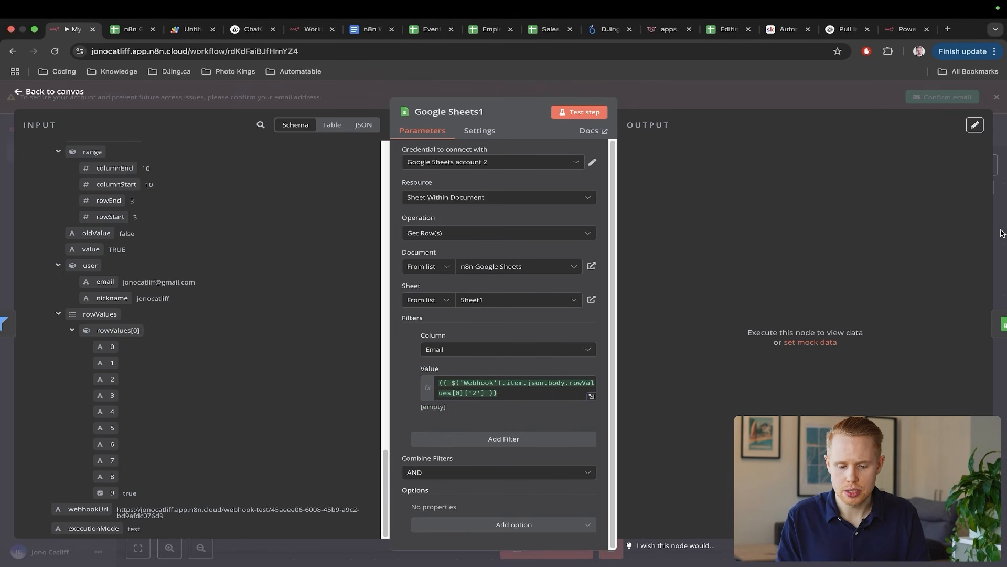
{"action": "left_click_drag", "start_coordinate": [750, 223], "coordinate": [535, 342]}
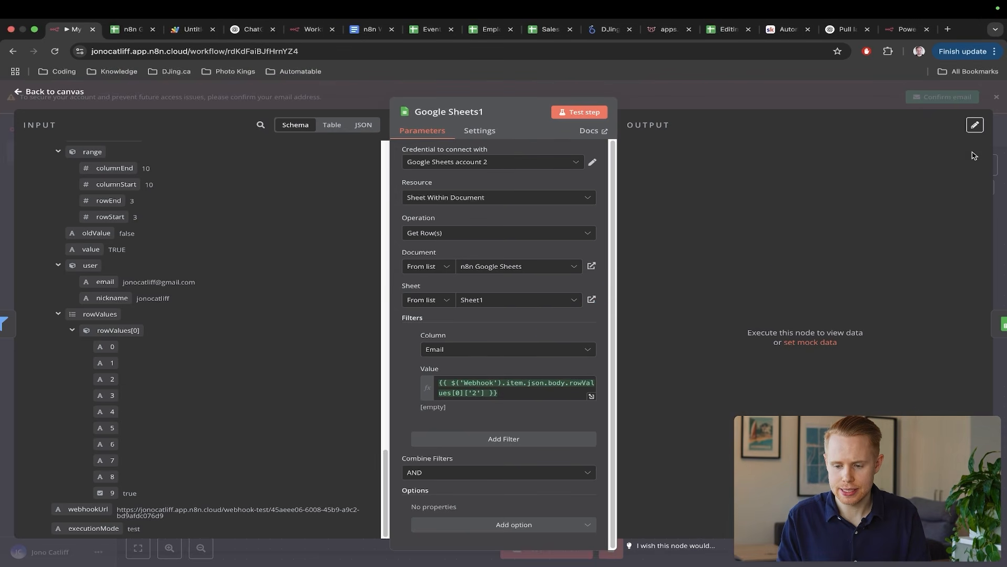
{"action": "left_click", "coordinate": [1000, 160]}
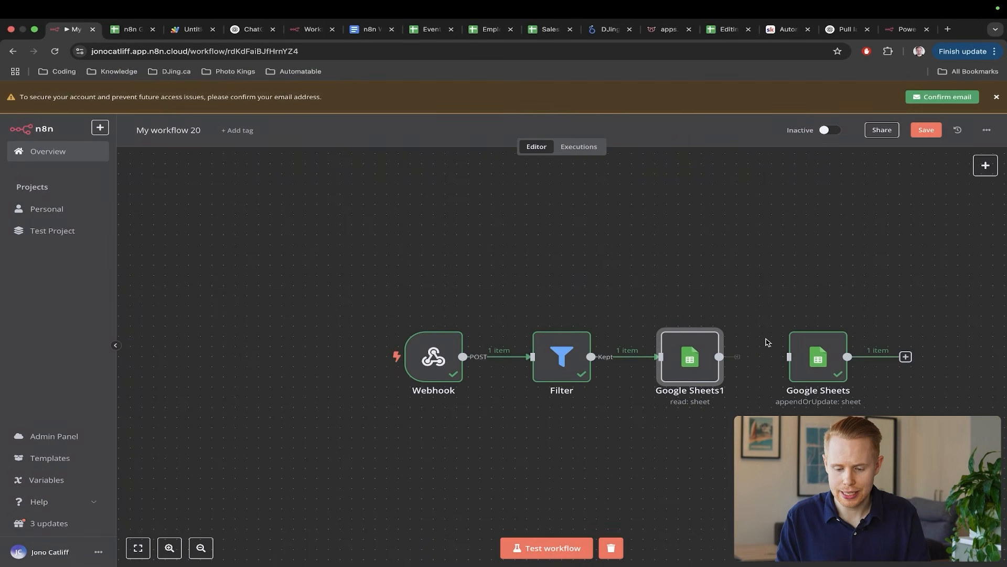
- Test-run the workflow by ticking Approved in row 4 and inspect Google Sheets1's 11 items
{"action": "left_click", "coordinate": [568, 548]}
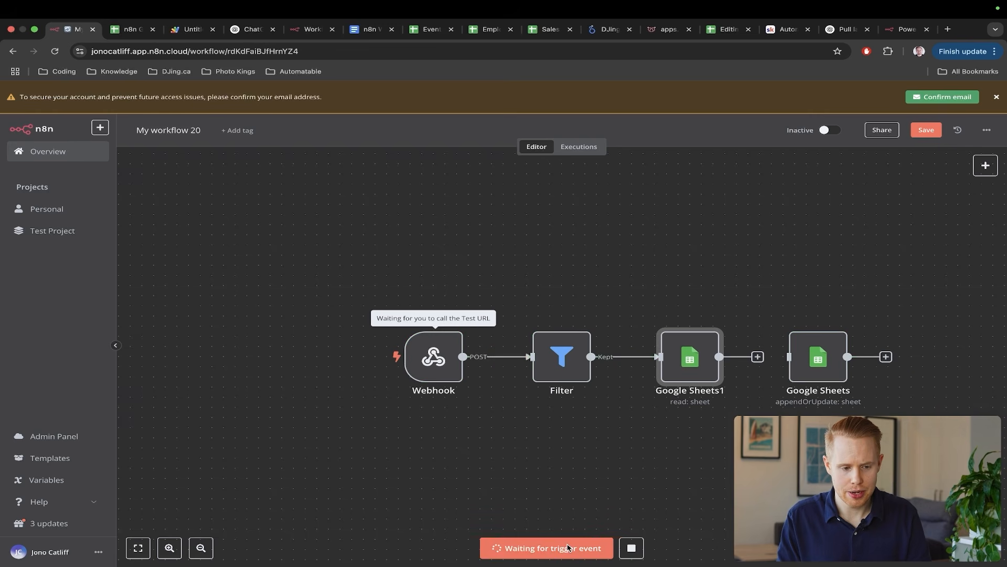
{"action": "key", "text": "ctrl+Tab"}
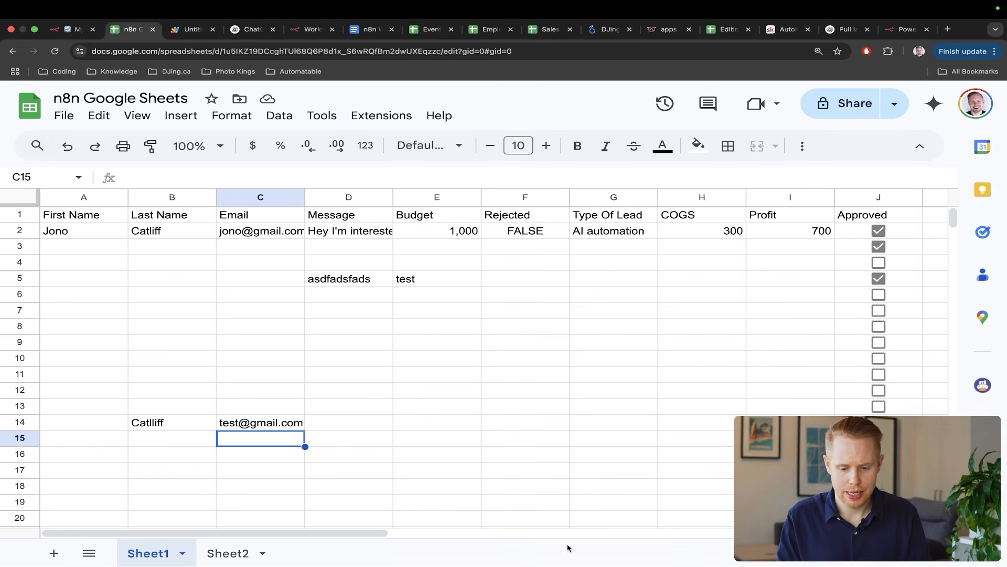
{"action": "left_click", "coordinate": [879, 263]}
{"action": "key", "text": "ctrl+shift+Tab"}
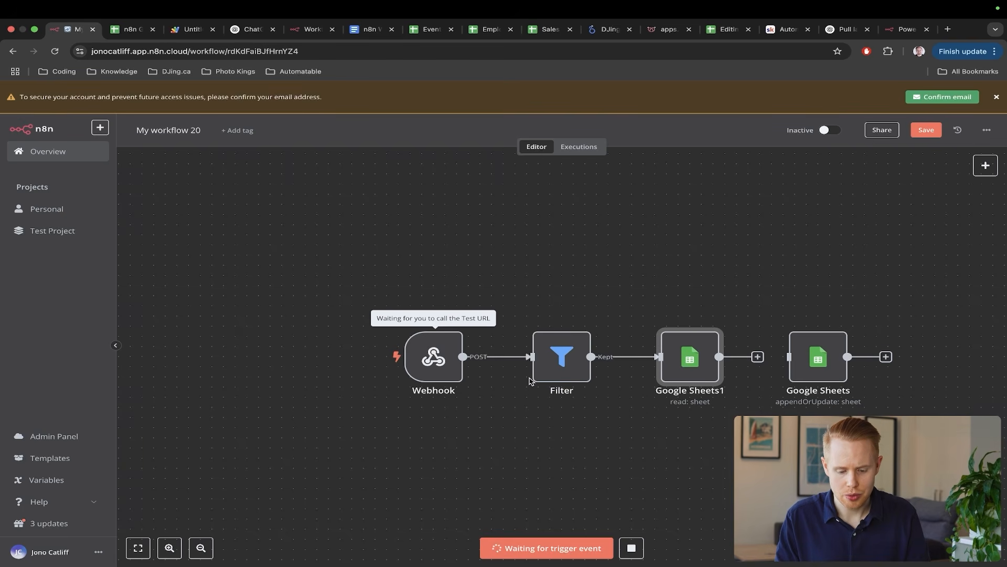
{"action": "scroll", "coordinate": [603, 223], "scroll_direction": "right", "scroll_amount": 5}
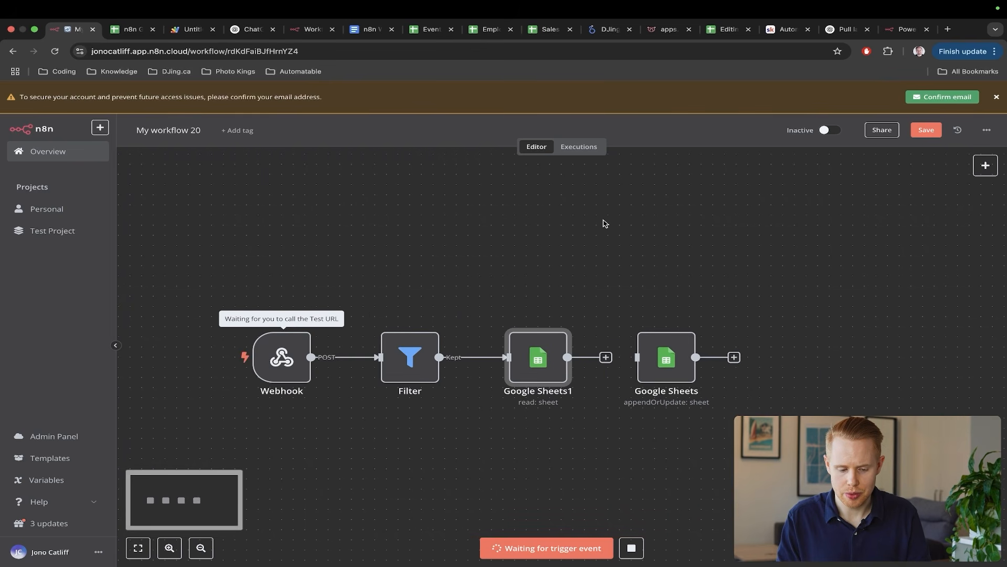
{"action": "double_click", "coordinate": [540, 354]}
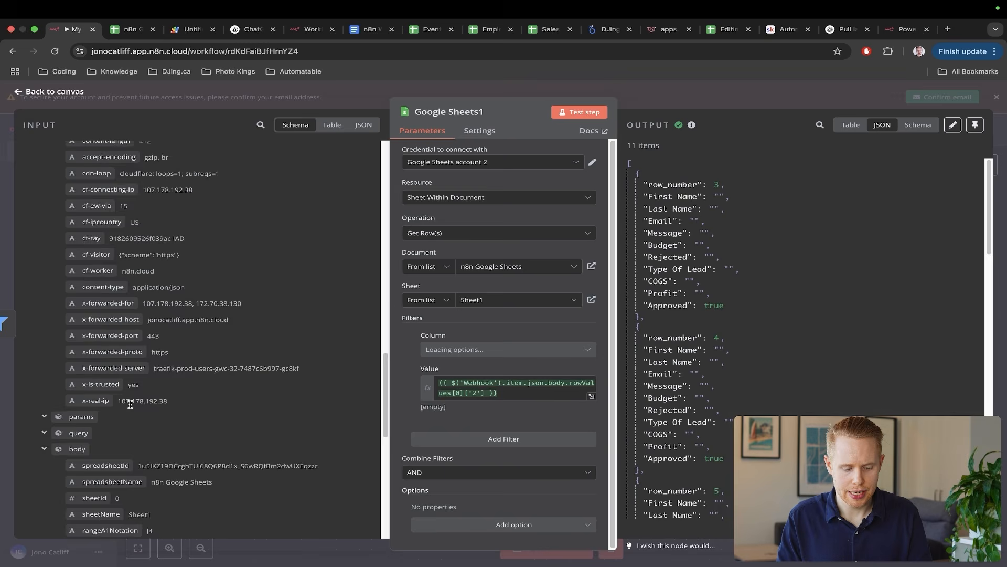
{"action": "scroll", "coordinate": [130, 404], "scroll_direction": "down", "scroll_amount": 8}
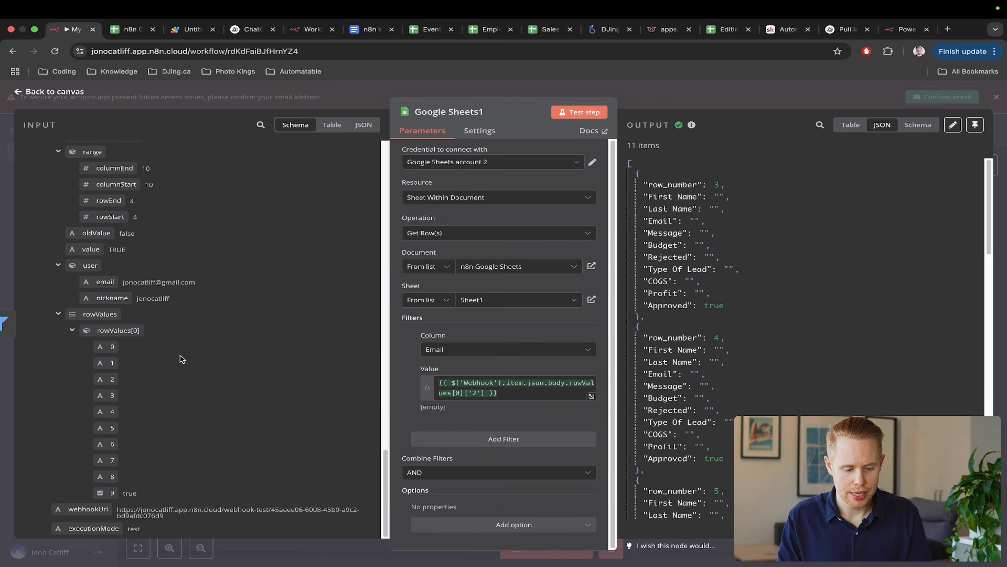
- Untick Approved in row 2 of the spreadsheet and close the node details
{"action": "key", "text": "ctrl+Tab"}
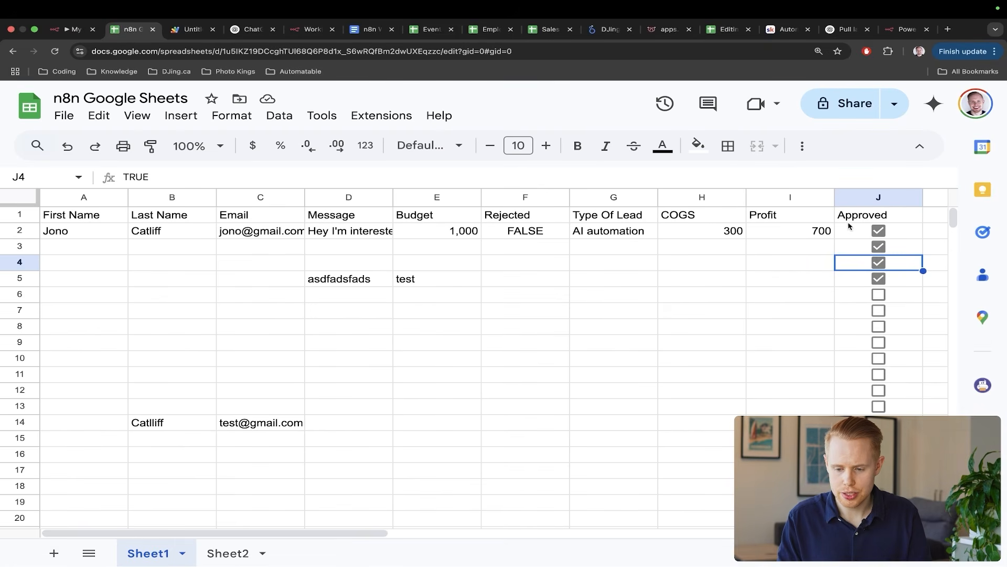
{"action": "left_click", "coordinate": [879, 231]}
{"action": "key", "text": "ctrl+shift+Tab"}
{"action": "key", "text": "Escape"}
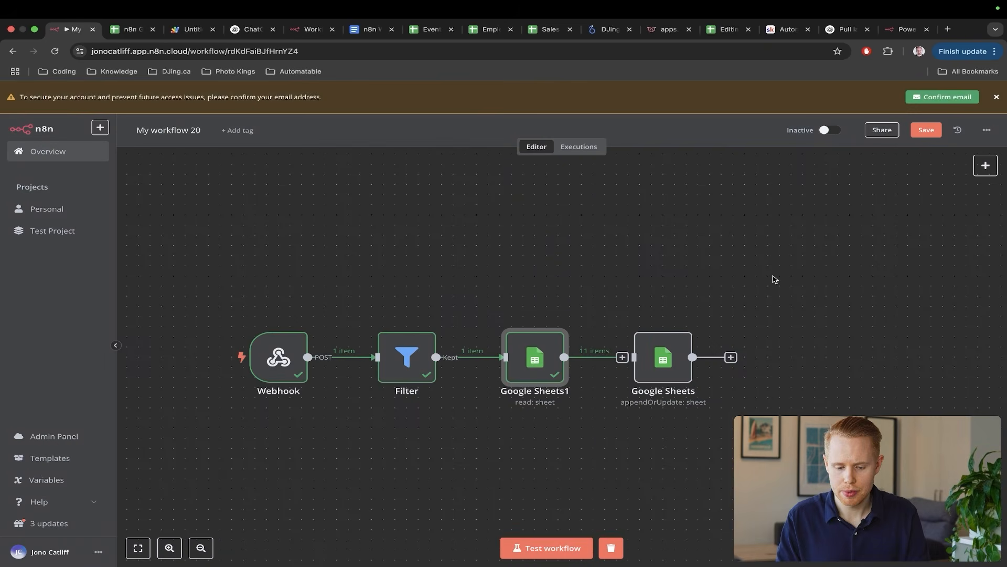
- Start a new test run and tick Approved in row 2 to fire the webhook
{"action": "key", "text": "ctrl+Tab"}
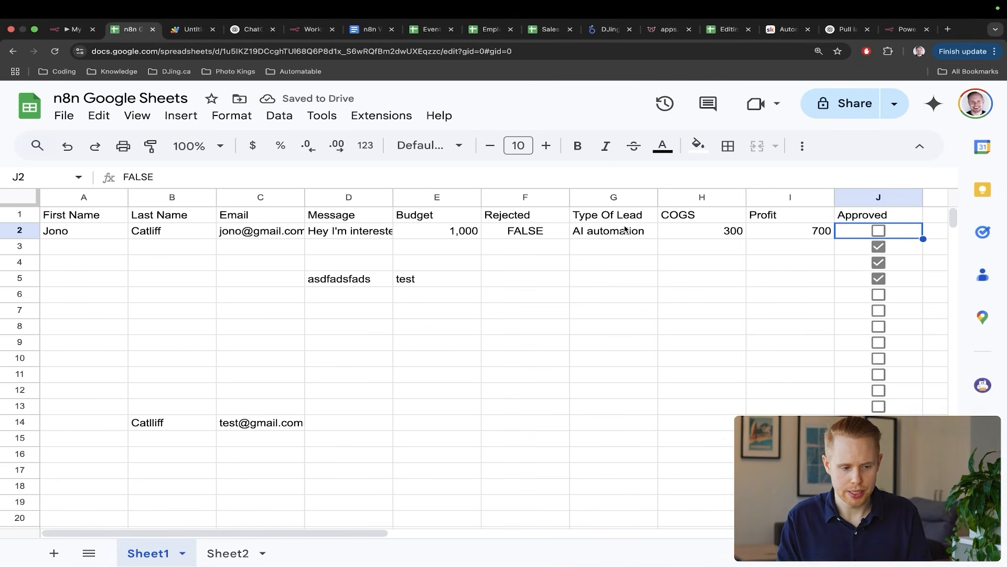
{"action": "key", "text": "ctrl+shift+Tab"}
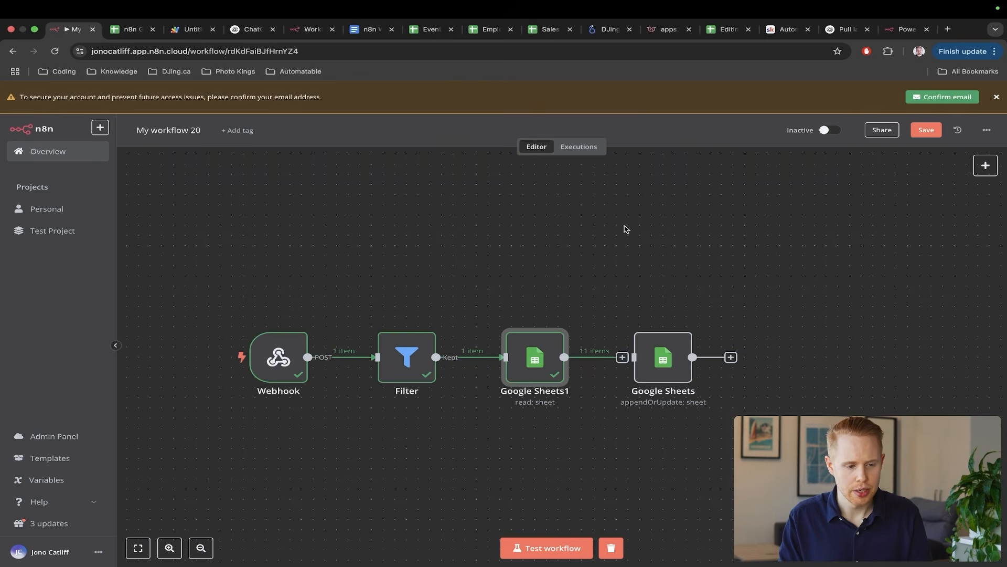
{"action": "left_click", "coordinate": [524, 548]}
{"action": "key", "text": "ctrl+Tab"}
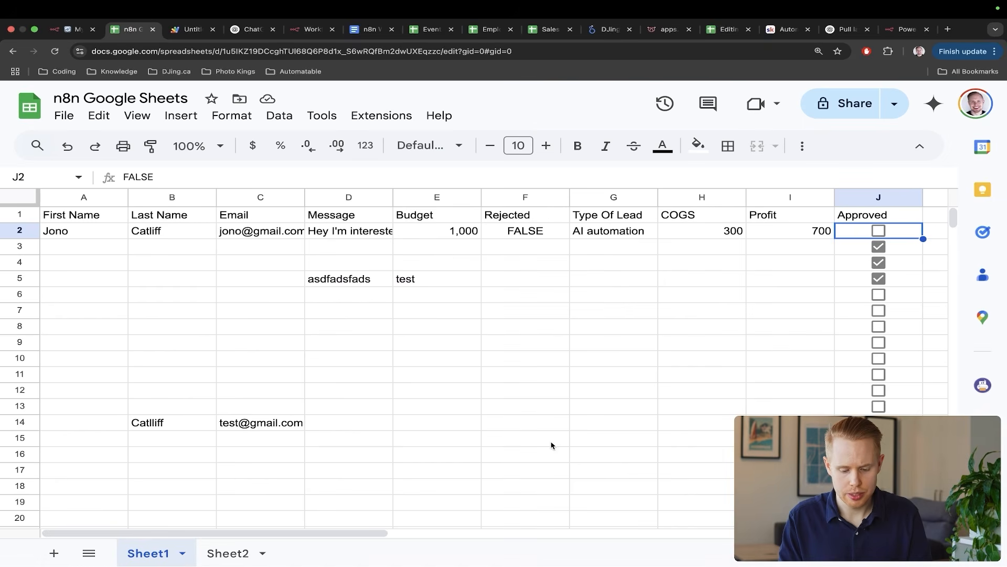
{"action": "left_click", "coordinate": [878, 230]}
{"action": "key", "text": "ctrl+shift+Tab"}
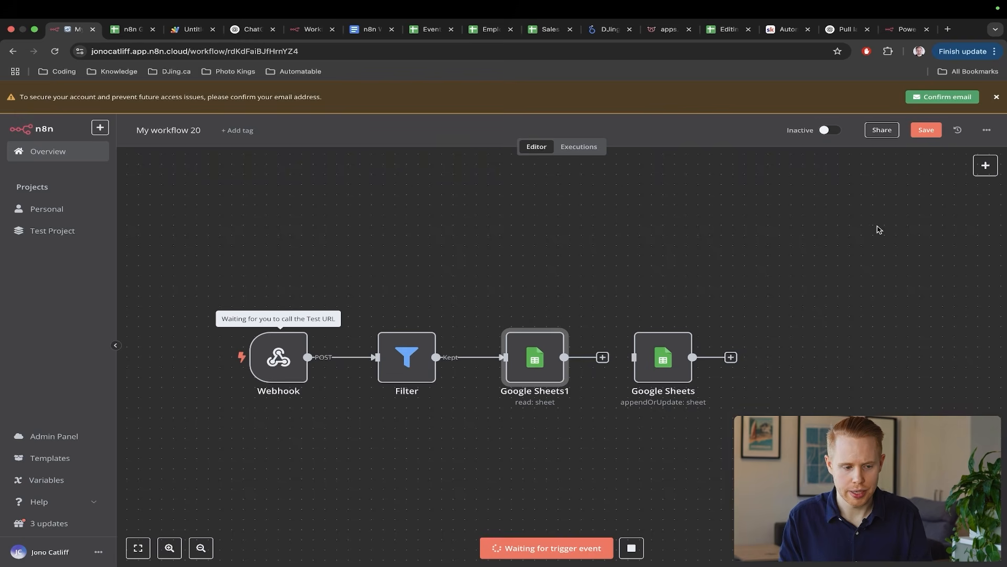
{"action": "key", "text": "ctrl+a"}
{"action": "left_click_drag", "start_coordinate": [562, 199], "coordinate": [546, 327]}
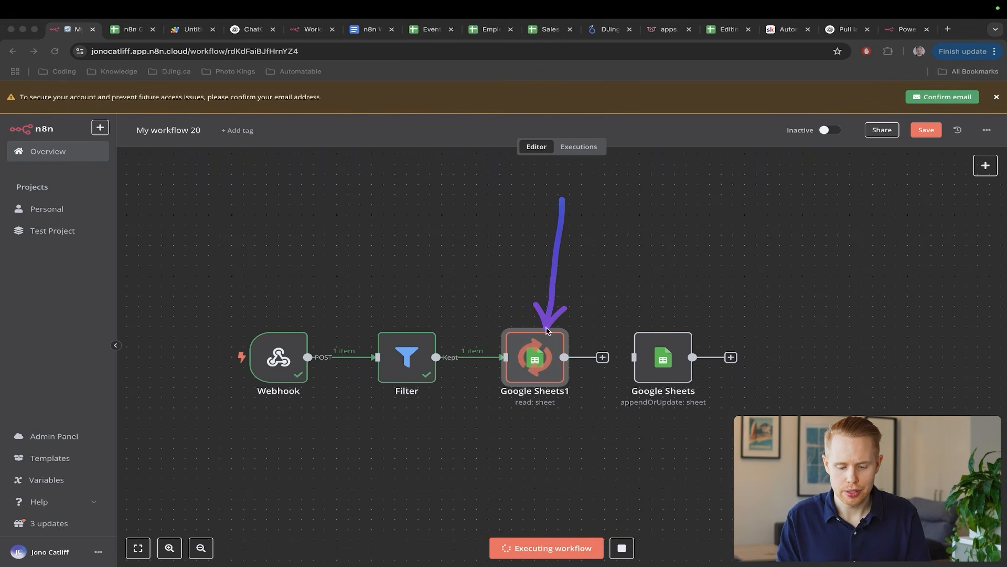
{"action": "key", "text": "Escape"}
- Inspect Google Sheets1's JSON output showing row 2's lead data, then close it
{"action": "double_click", "coordinate": [541, 360]}
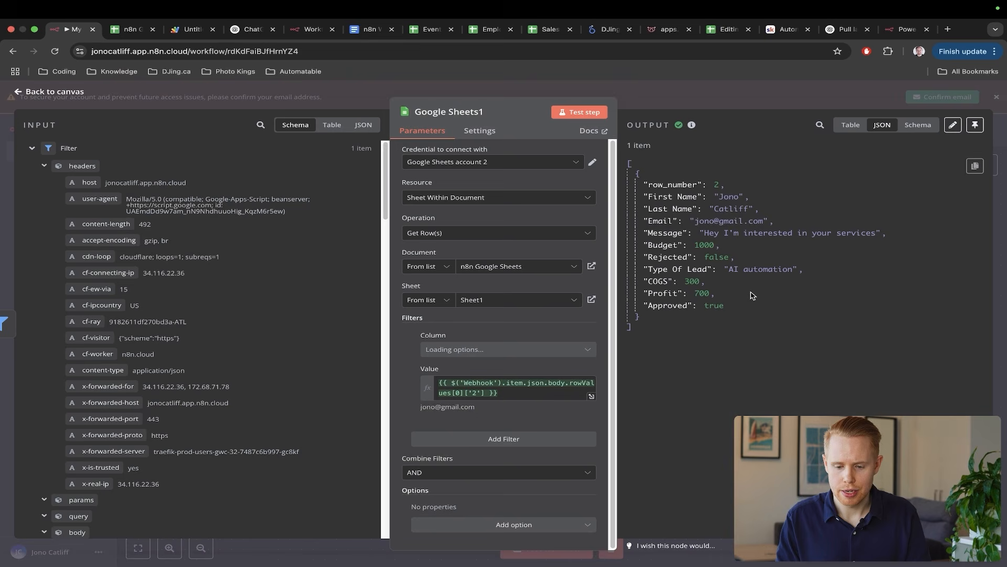
{"action": "key", "text": "ctrl+a"}
{"action": "left_click_drag", "start_coordinate": [802, 414], "coordinate": [755, 236]}
{"action": "key", "text": "ctrl+s"}
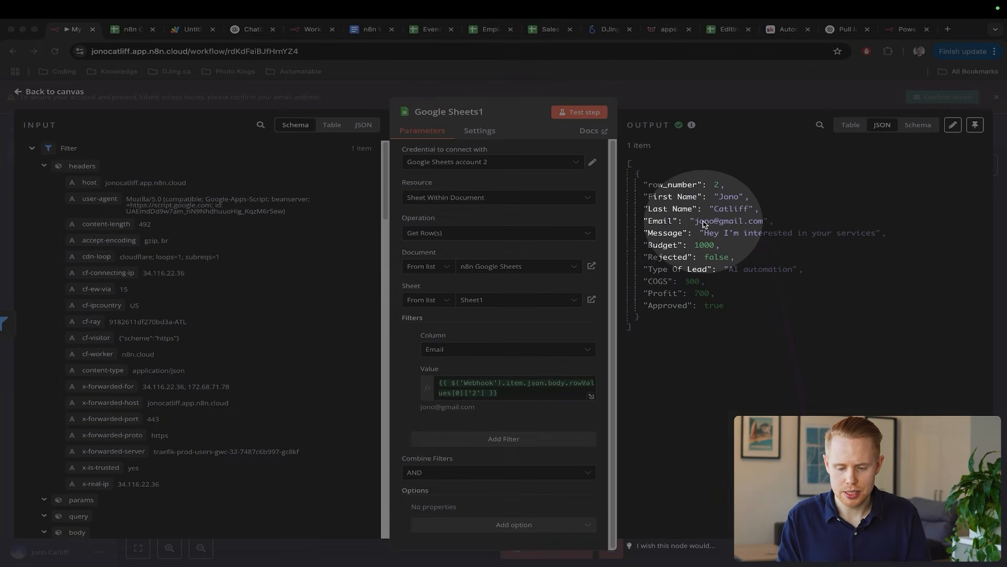
{"action": "key", "text": "ctrl+a"}
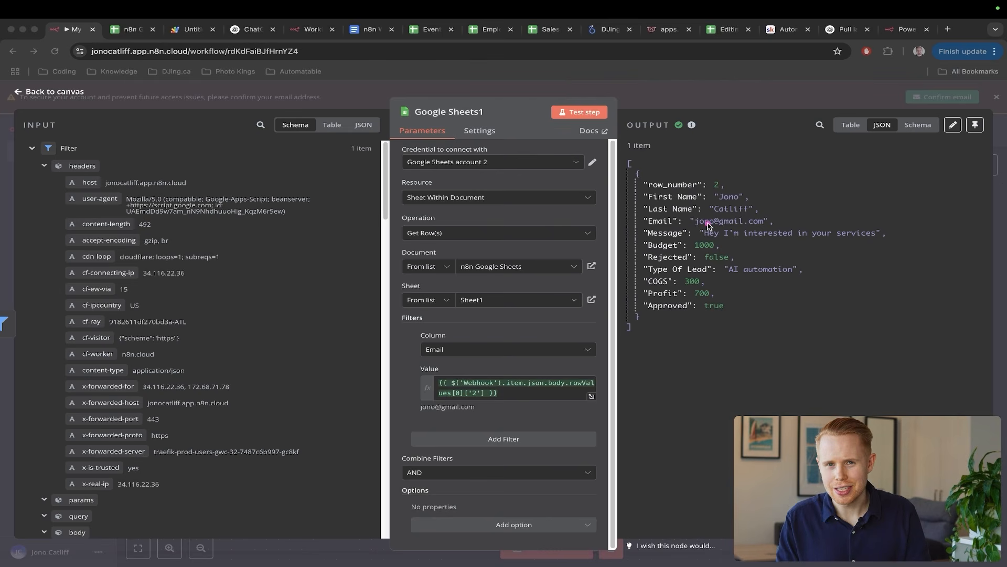
{"action": "key", "text": "Escape"}
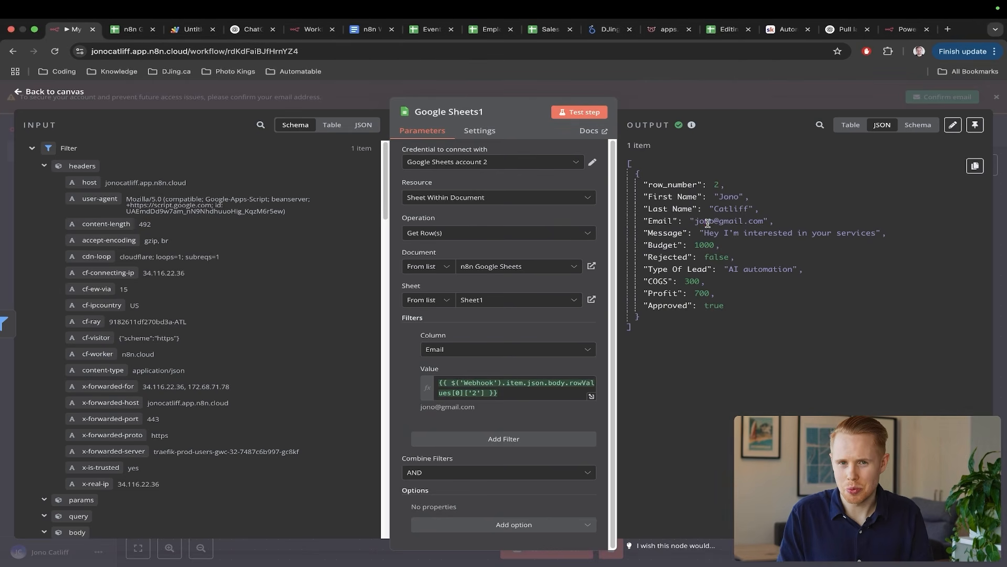
{"action": "key", "text": "ctrl+Tab"}
{"action": "key", "text": "ctrl+shift+Tab"}
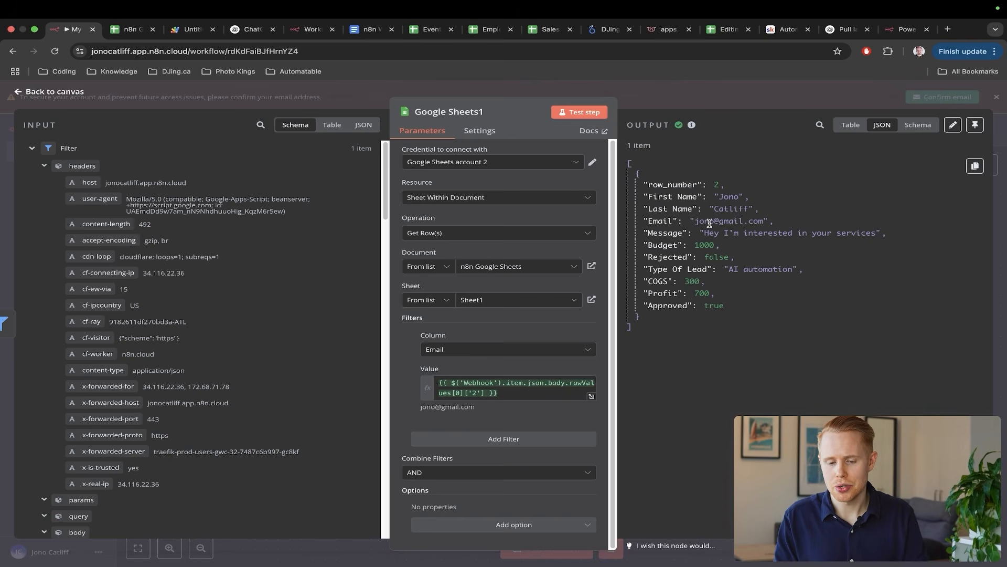
{"action": "key", "text": "Escape"}
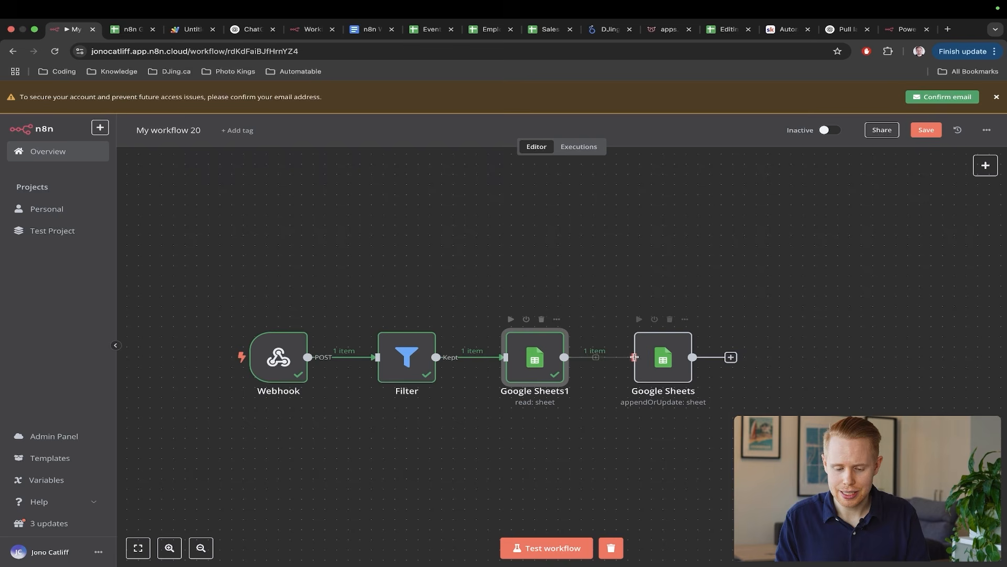
- Make the append-or-update Sheets step match on the Email column, mapped to the lookup's {{ $json.Email }}
{"action": "double_click", "coordinate": [668, 358]}
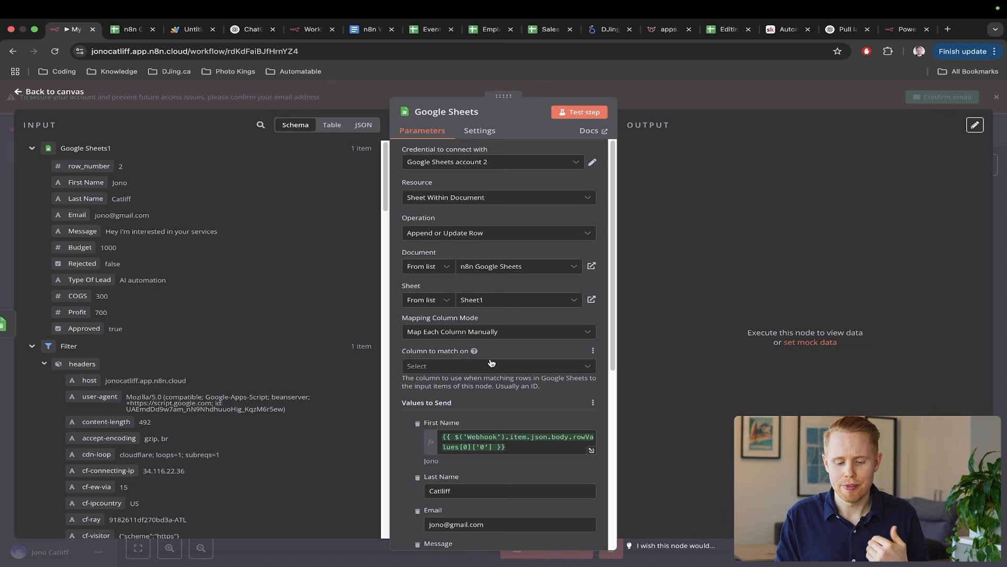
{"action": "scroll", "coordinate": [488, 367], "scroll_direction": "down", "scroll_amount": 3}
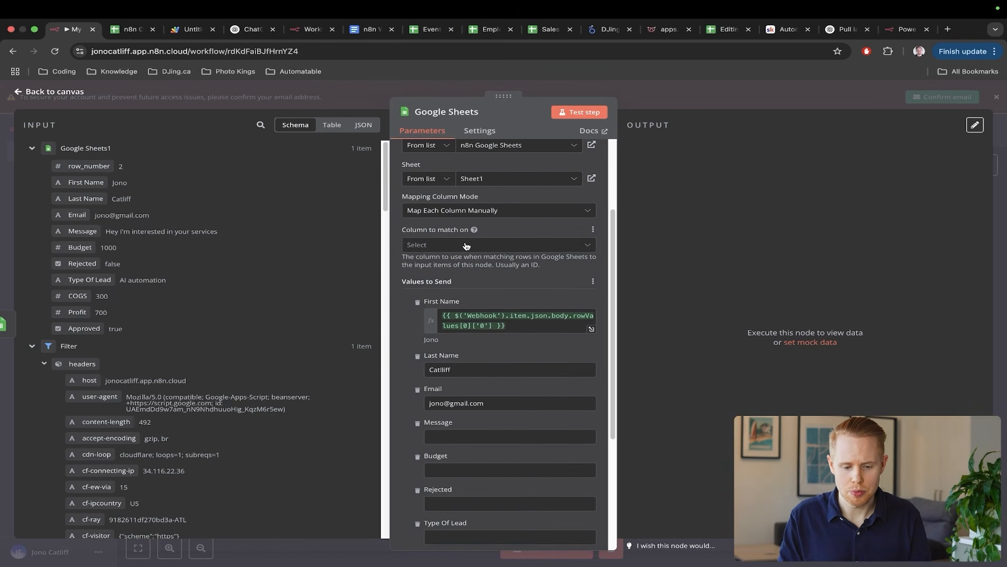
{"action": "left_click", "coordinate": [465, 245]}
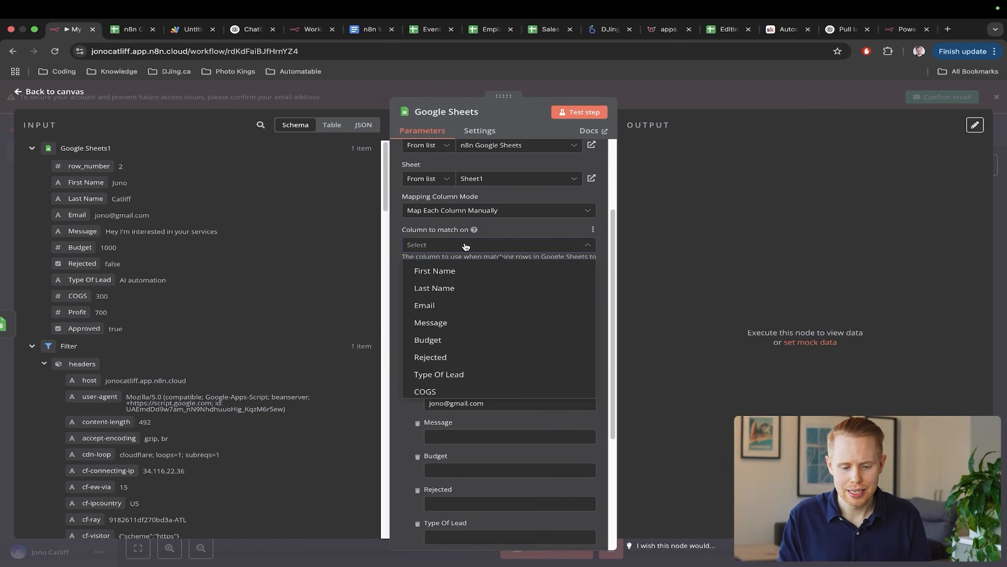
{"action": "left_click", "coordinate": [465, 302]}
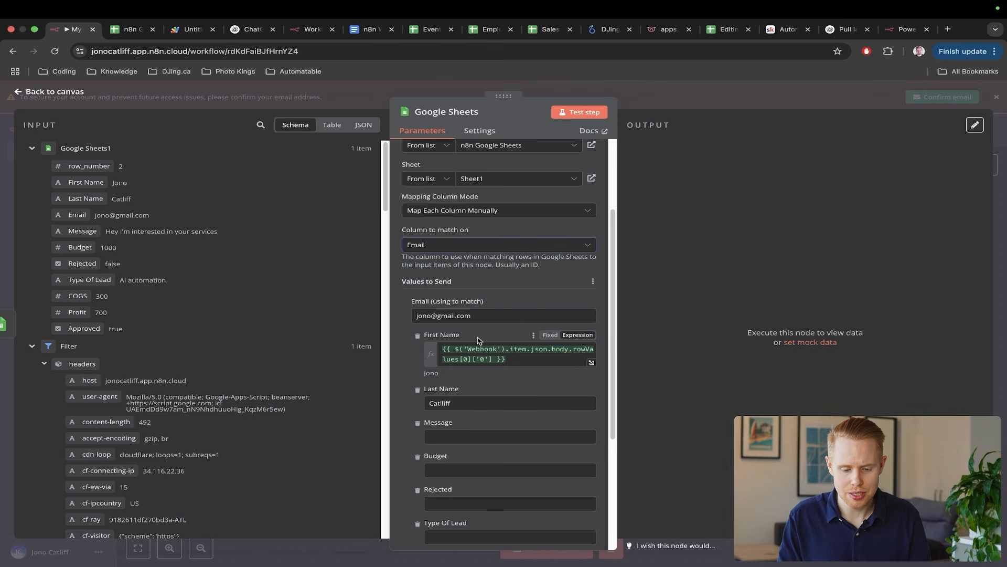
{"action": "scroll", "coordinate": [477, 340], "scroll_direction": "up", "scroll_amount": 2}
{"action": "triple_click", "coordinate": [483, 367]}
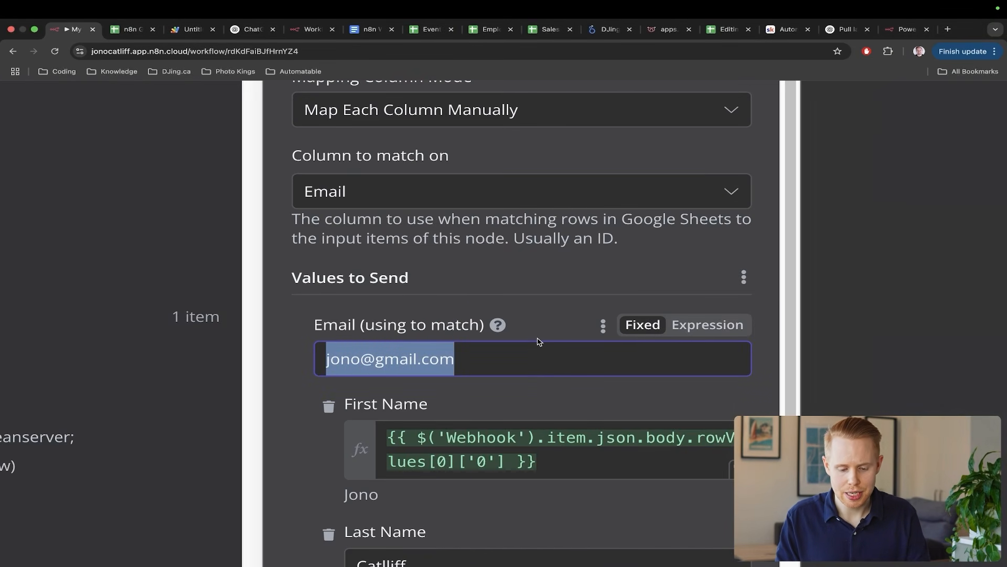
{"action": "key", "text": "BackSpace"}
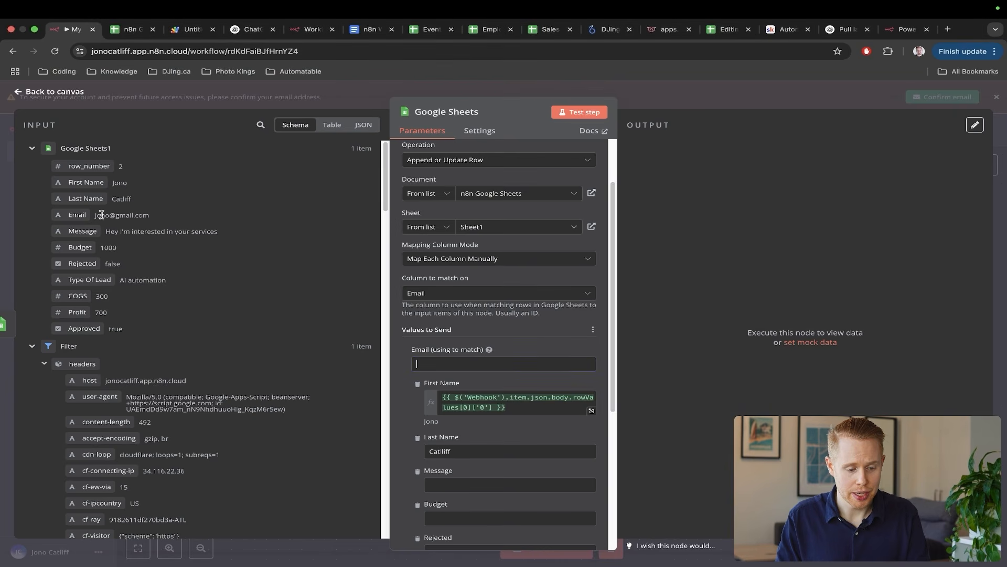
{"action": "left_click_drag", "start_coordinate": [78, 216], "coordinate": [462, 364]}
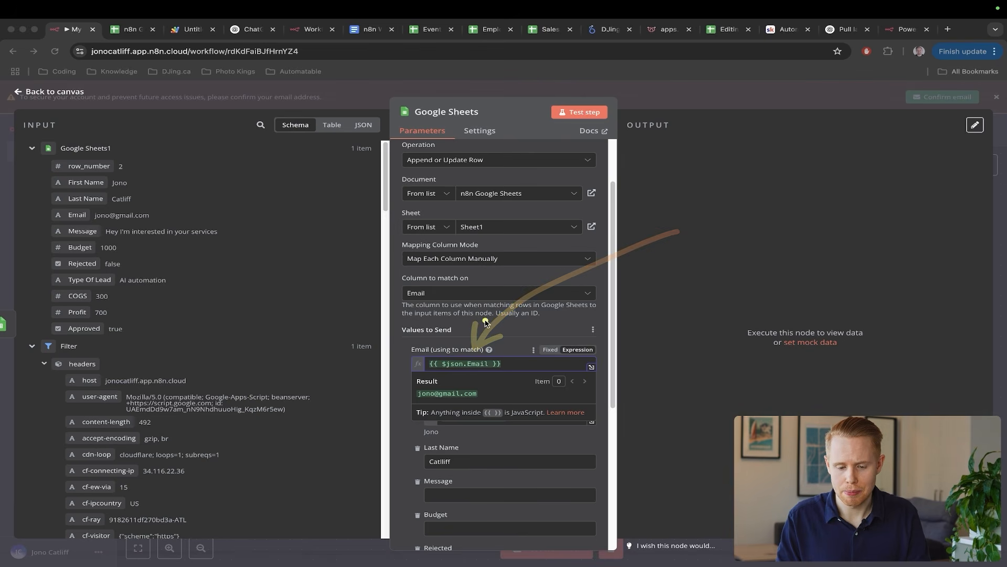
- Test the append-or-update step successfully and bring up the lead spreadsheet
{"action": "left_click", "coordinate": [598, 112]}
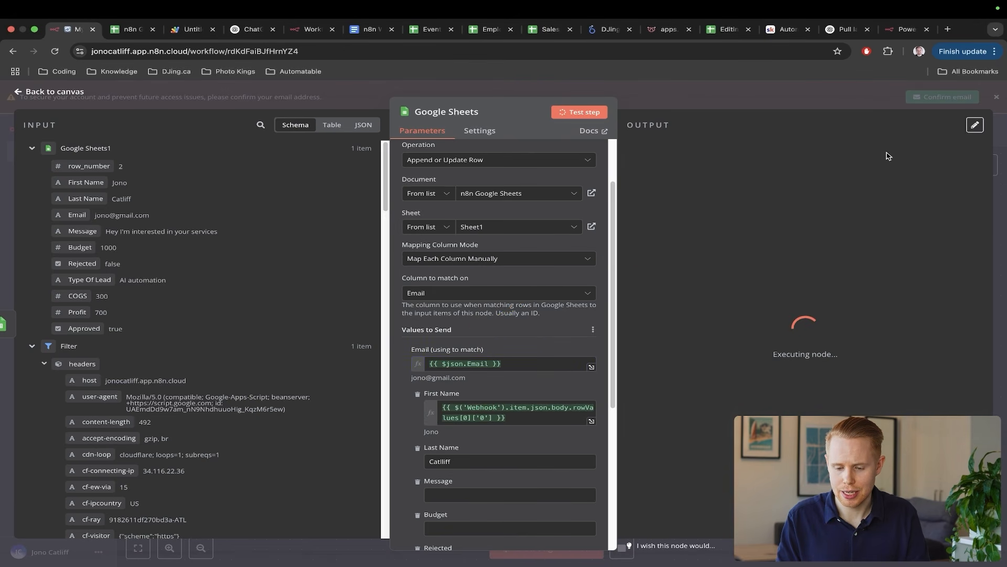
{"action": "left_click", "coordinate": [1002, 178]}
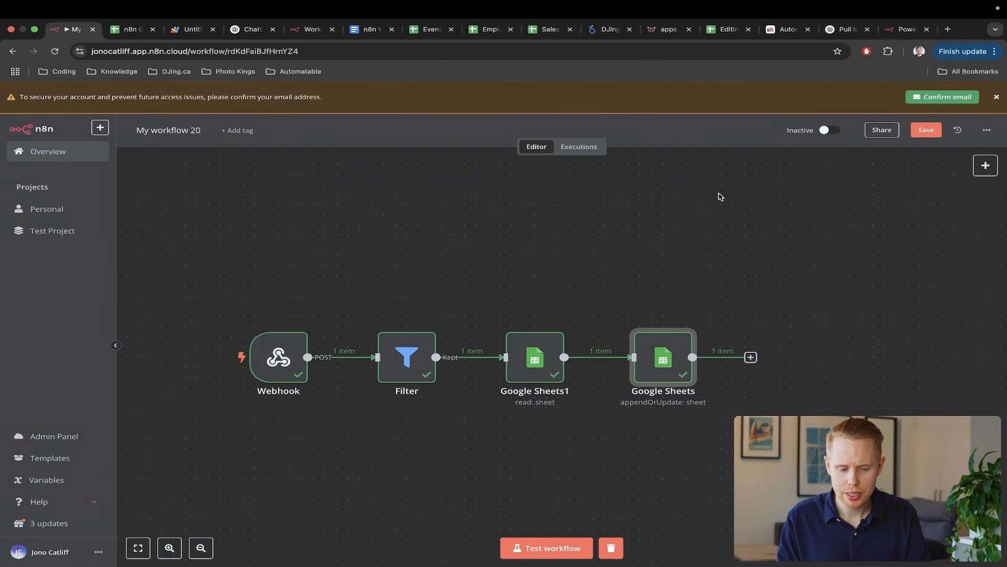
{"action": "mouse_move", "coordinate": [719, 195]}
{"action": "left_mouse_down"}
{"action": "mouse_move", "coordinate": [659, 292]}
{"action": "mouse_move", "coordinate": [648, 339]}
{"action": "left_mouse_up"}
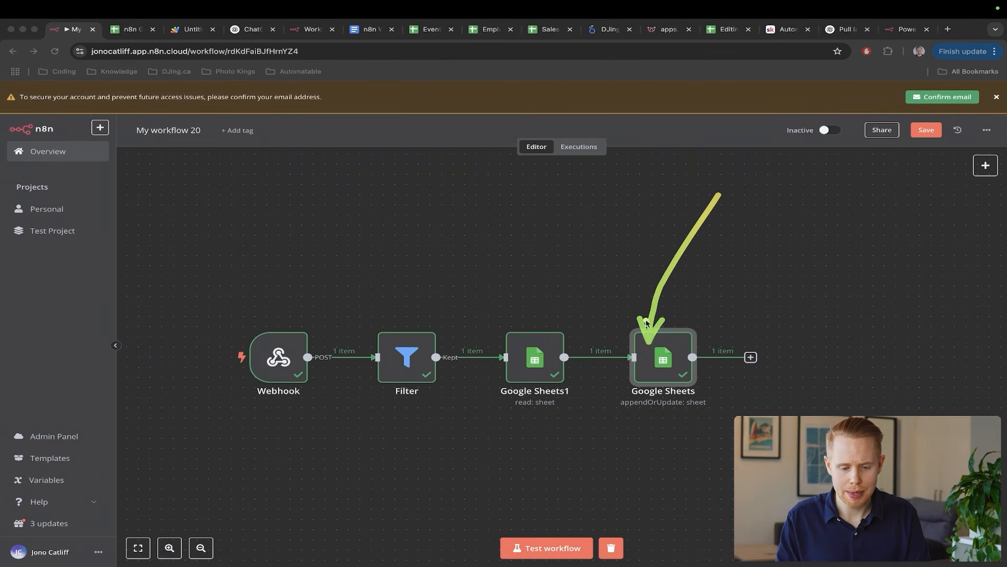
{"action": "left_click_drag", "start_coordinate": [604, 254], "coordinate": [540, 355]}
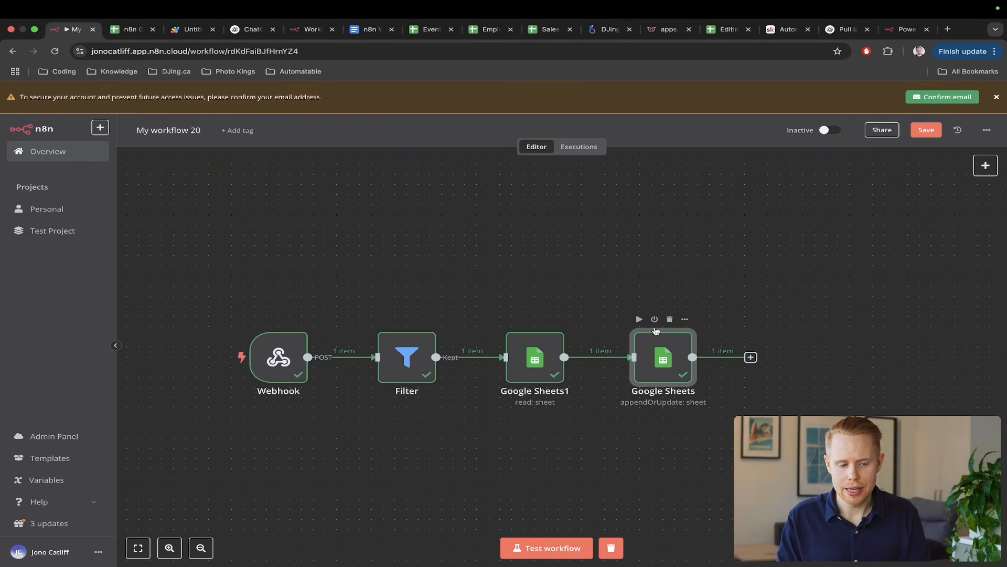
{"action": "key", "text": "ctrl+Tab"}
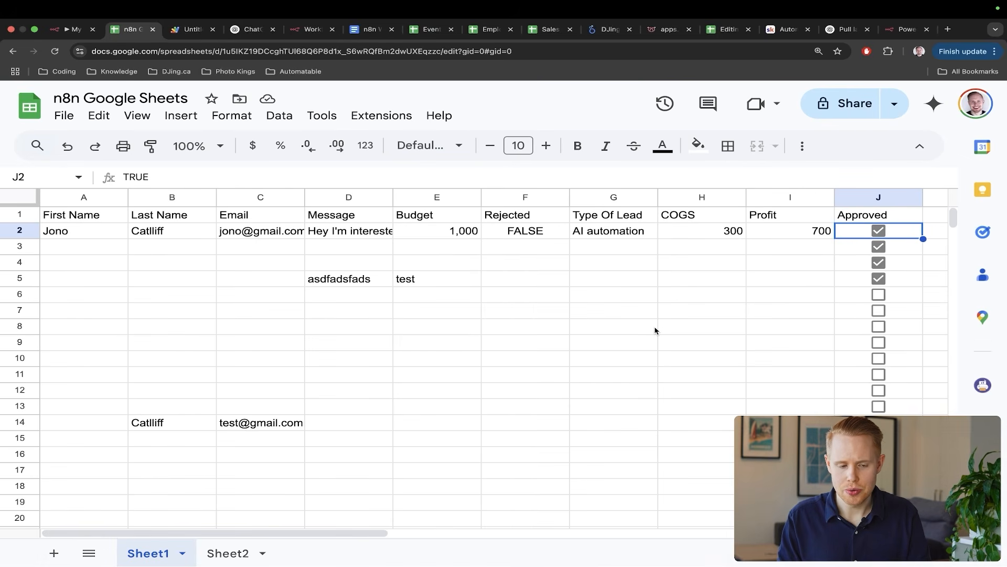
- Check row 2 of the lead sheet, then return to the workflow canvas where all four nodes pass 1 item
{"action": "key", "text": "ctrl+shift+Tab"}
{"action": "left_click_drag", "start_coordinate": [761, 256], "coordinate": [677, 333]}
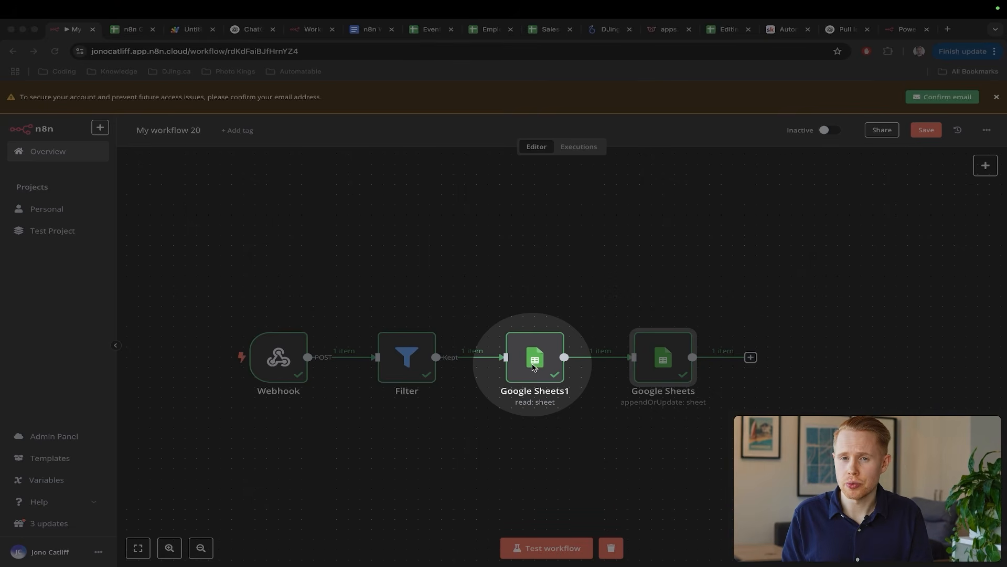
- Select the append-or-update Sheets node and glance at the lead spreadsheet before returning to the workflow
{"action": "key", "text": "Escape"}
{"action": "left_click", "coordinate": [663, 370]}
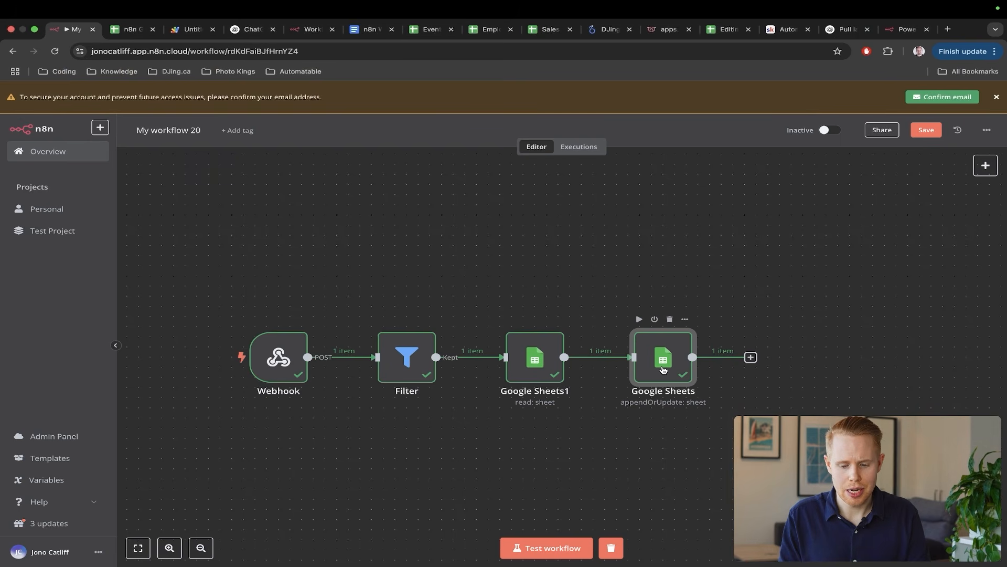
{"action": "key", "text": "ctrl+Tab"}
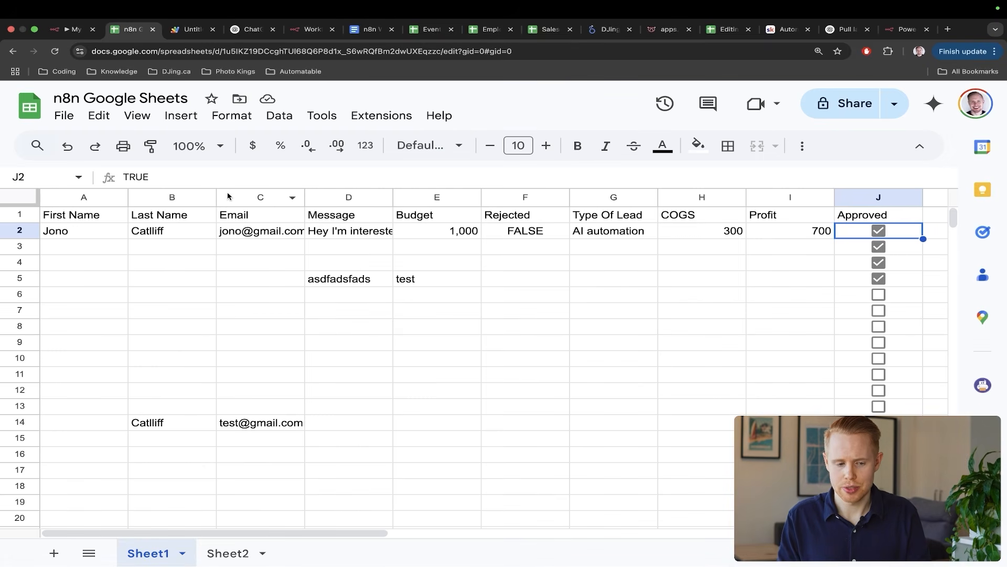
{"action": "key", "text": "ctrl+Tab"}
{"action": "key", "text": "ctrl+shift+Tab"}
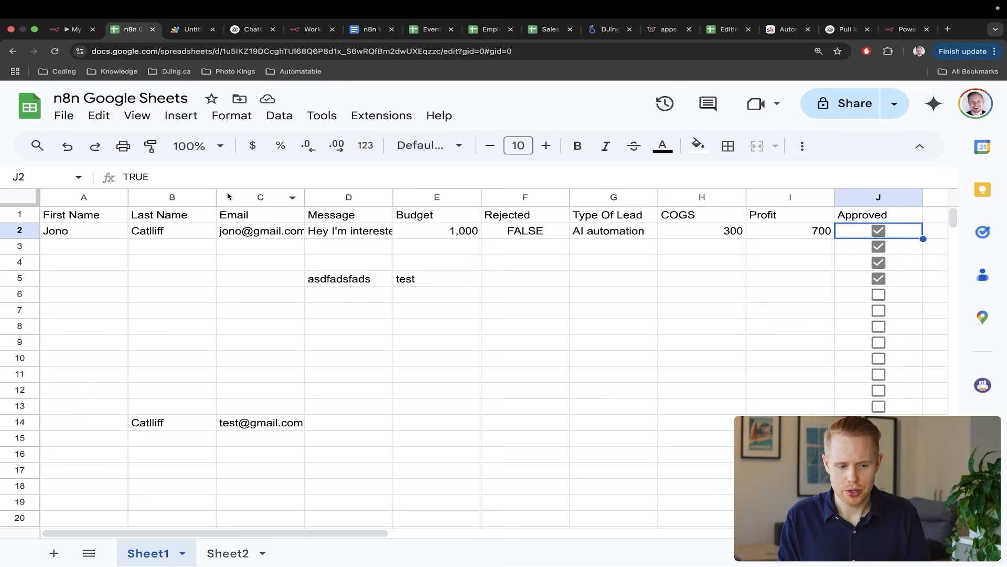
{"action": "key", "text": "ctrl+shift+Tab"}
- Set the append-or-update step's Message field to 'TEST MESSAGE'
{"action": "double_click", "coordinate": [685, 366]}
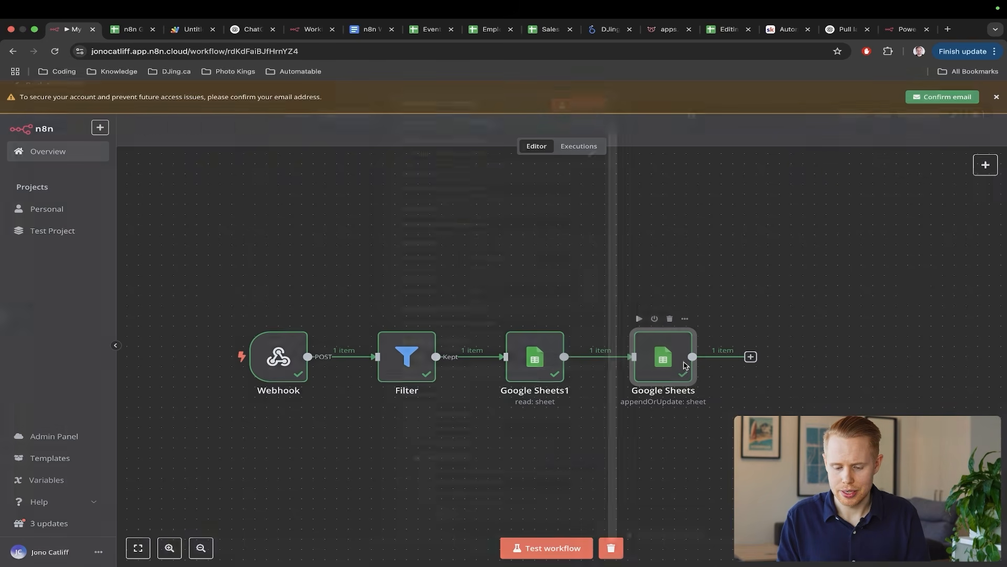
{"action": "scroll", "coordinate": [438, 379], "scroll_direction": "down", "scroll_amount": 10}
{"action": "scroll", "coordinate": [438, 379], "scroll_direction": "up", "scroll_amount": 3}
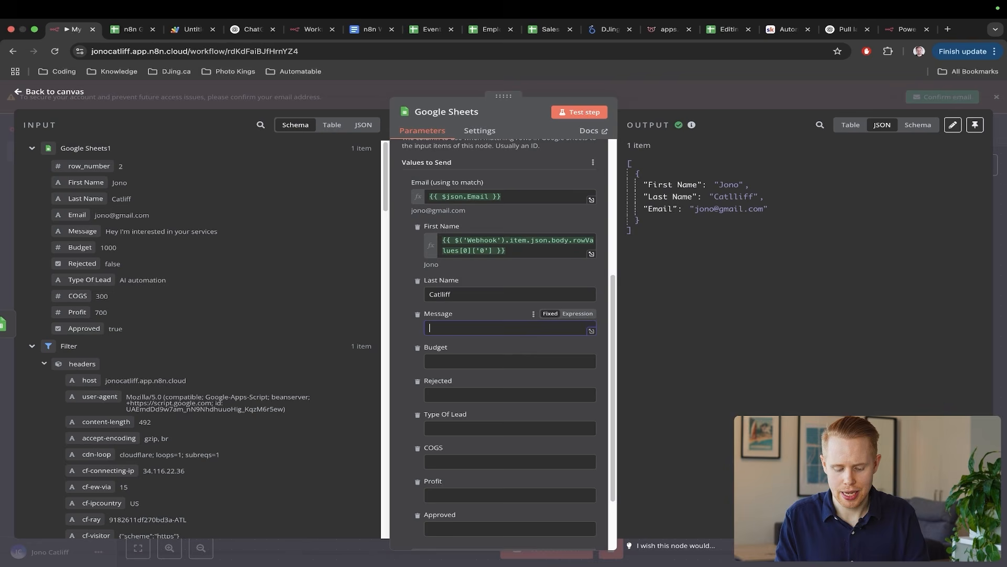
{"action": "type", "text": "TEST MESSAGE"}
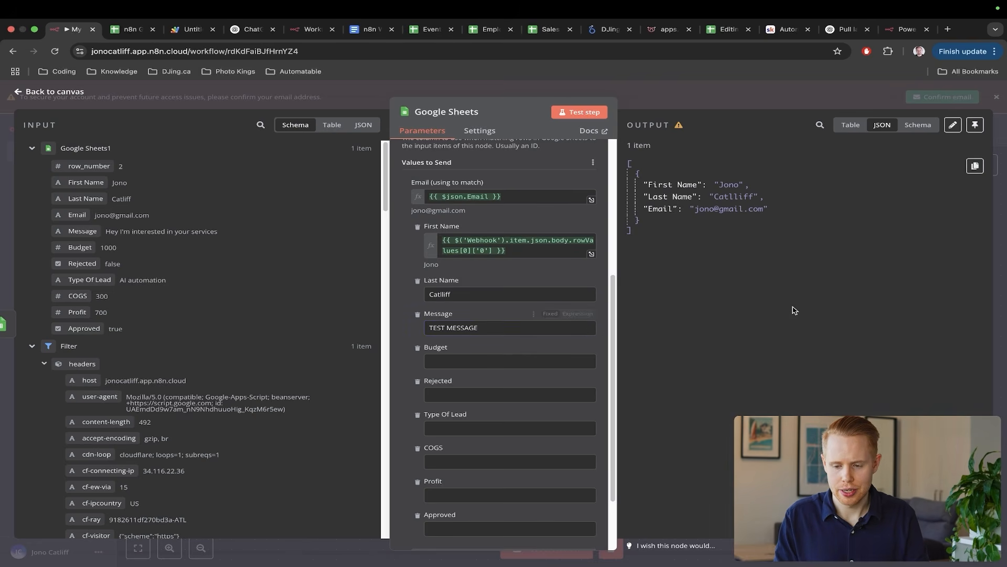
{"action": "key", "text": "Escape"}
- Cancel a test listen and reset row 2's Approved checkbox to unticked
{"action": "left_click", "coordinate": [545, 549]}
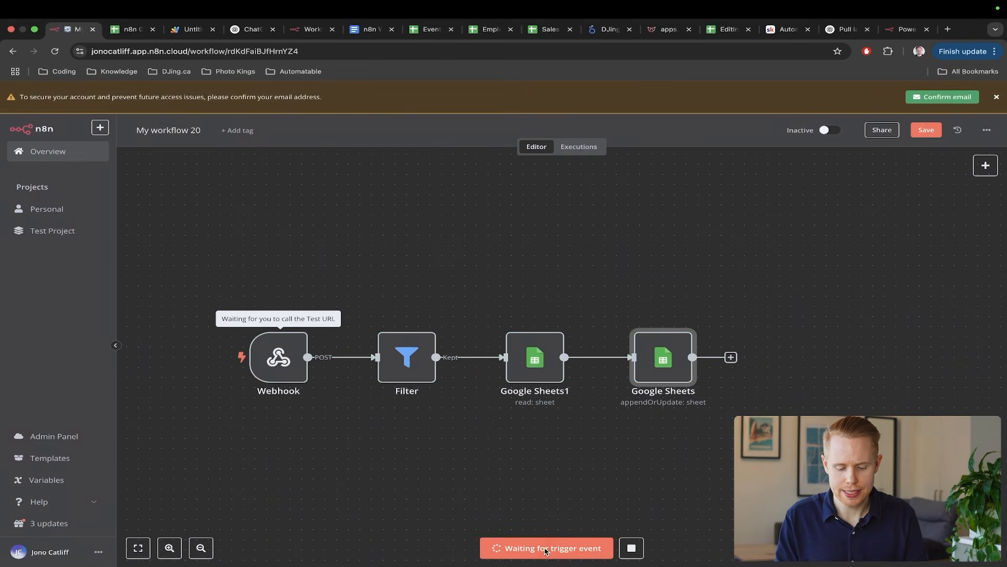
{"action": "left_click", "coordinate": [631, 548]}
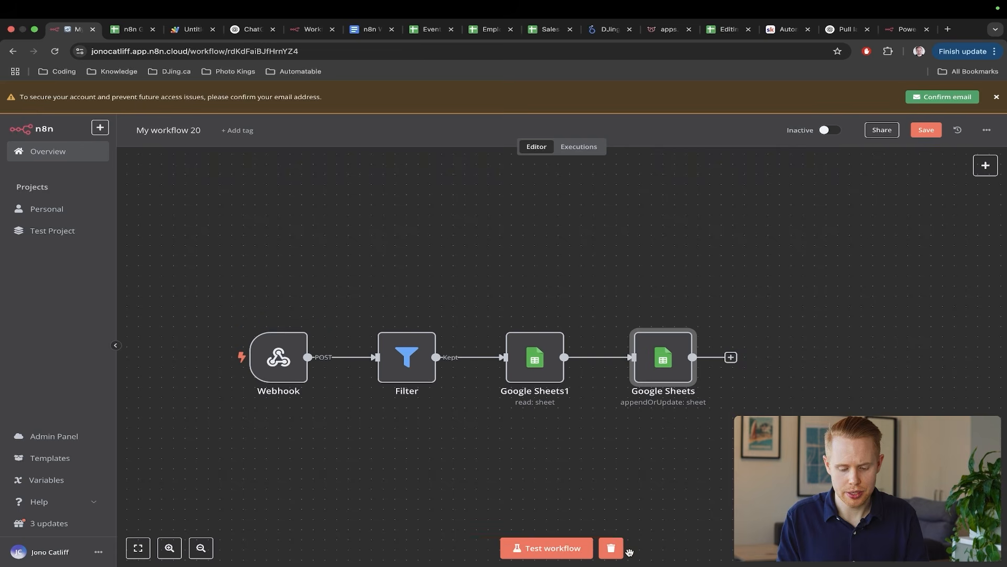
{"action": "key", "text": "ctrl+Tab"}
{"action": "left_click", "coordinate": [878, 231]}
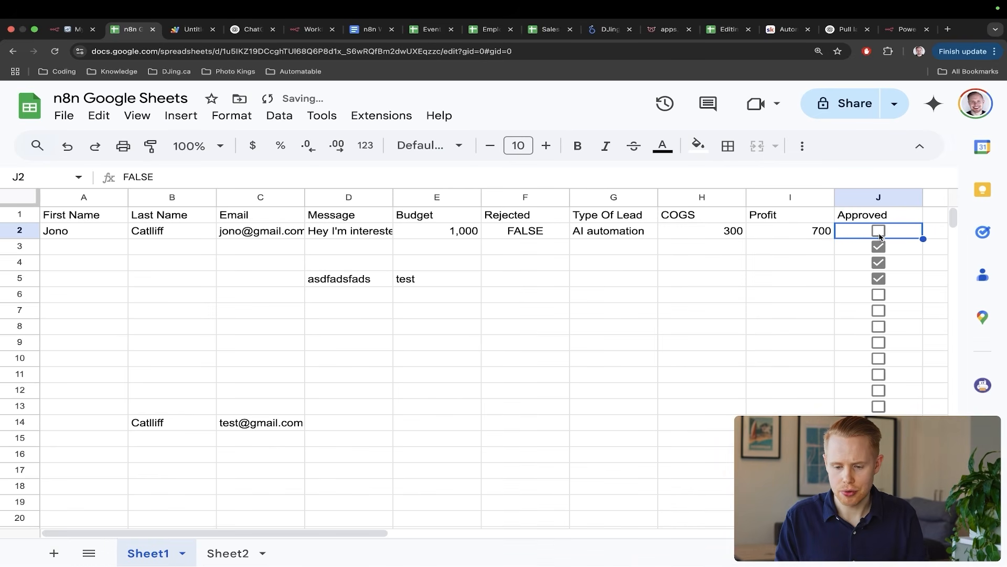
{"action": "key", "text": "ctrl+shift+Tab"}
- Start a test run and tick row 2's Approved box to fire the webhook
{"action": "left_click", "coordinate": [545, 548]}
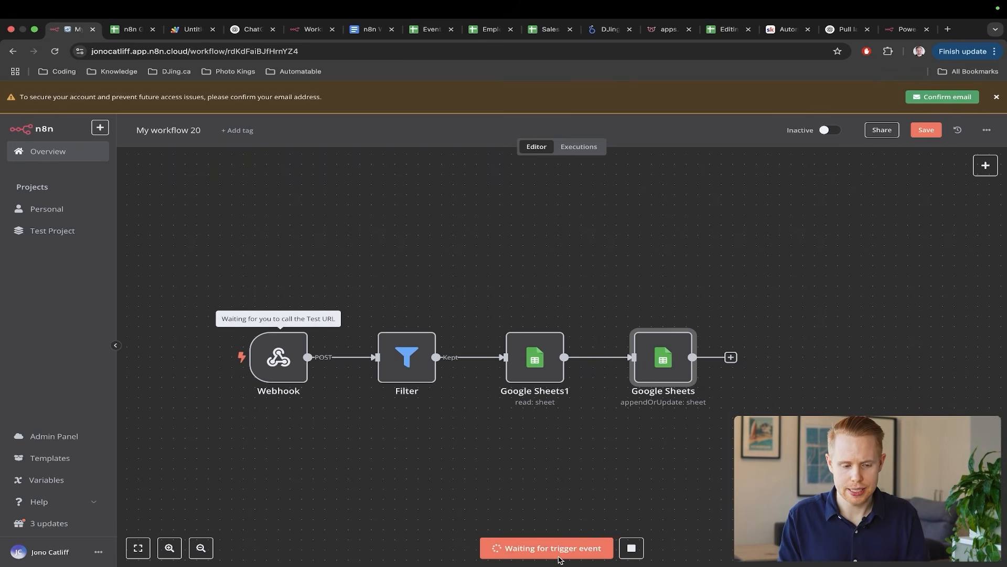
{"action": "key", "text": "ctrl+Tab"}
{"action": "left_click", "coordinate": [870, 234]}
{"action": "key", "text": "ctrl+shift+Tab"}
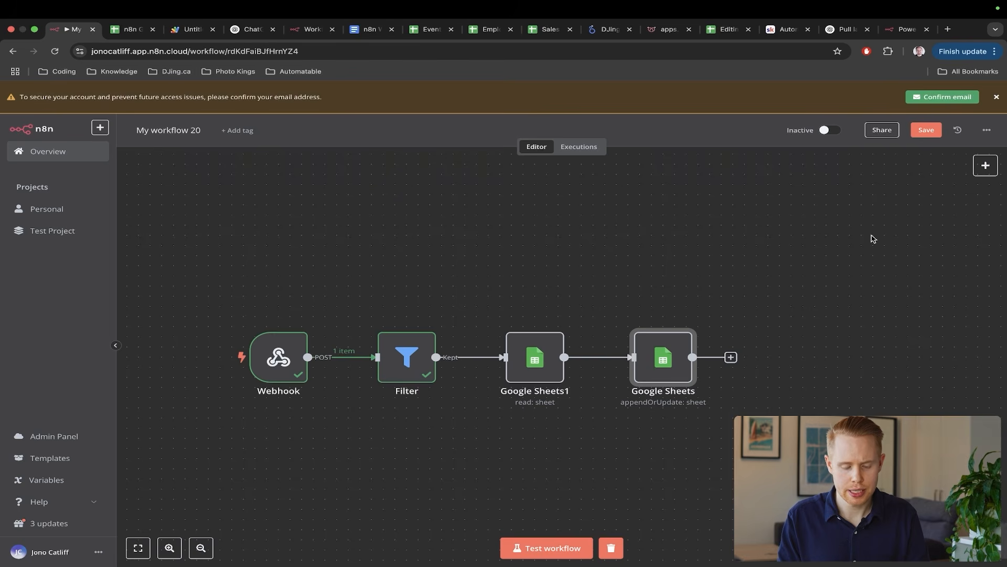
{"action": "mouse_move", "coordinate": [636, 330]}
- Untick row 2's Approved box again and return to the workflow editor
{"action": "key", "text": "ctrl+Tab"}
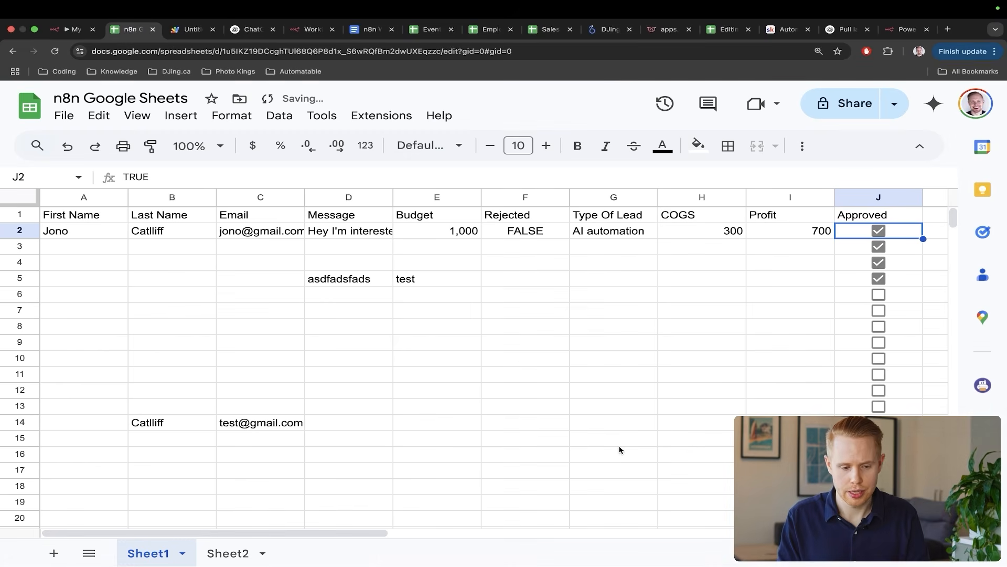
{"action": "left_click", "coordinate": [881, 231]}
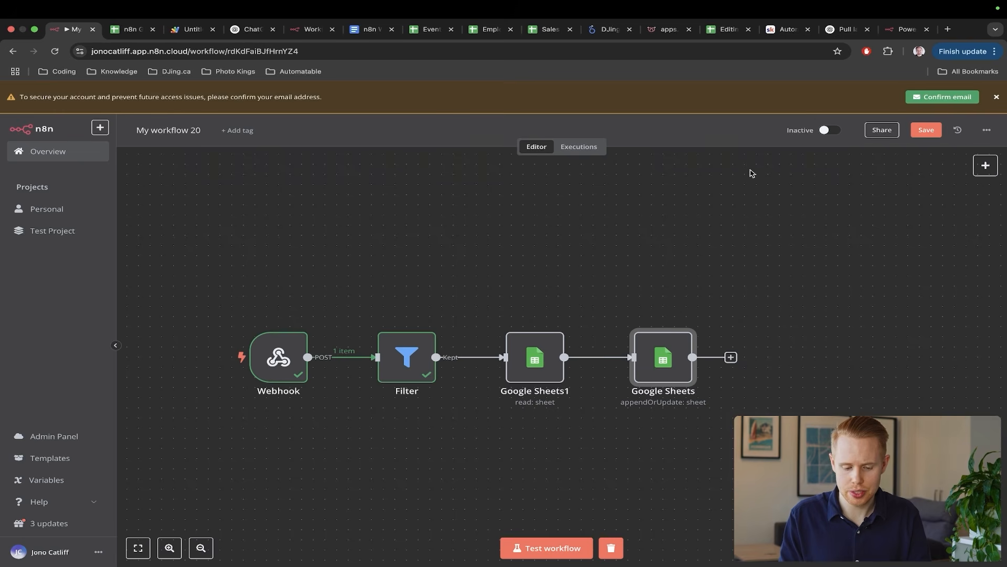
{"action": "key", "text": "ctrl+shift+Tab"}
{"action": "left_click_drag", "start_coordinate": [629, 312], "coordinate": [560, 525]}
{"action": "key", "text": "Escape"}
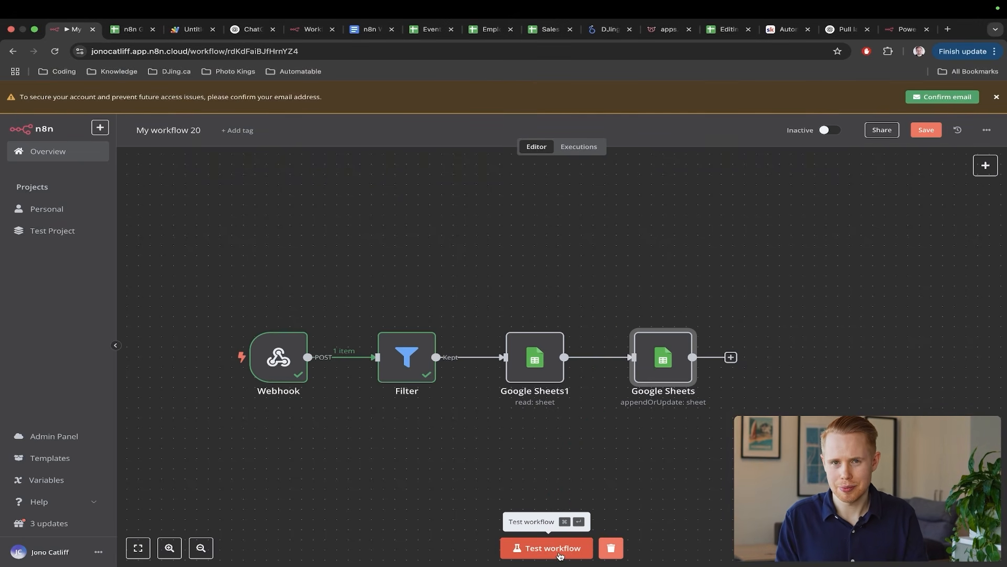
- Start another test run and re-tick row 2's Approved box to trigger the workflow
{"action": "left_click", "coordinate": [560, 557]}
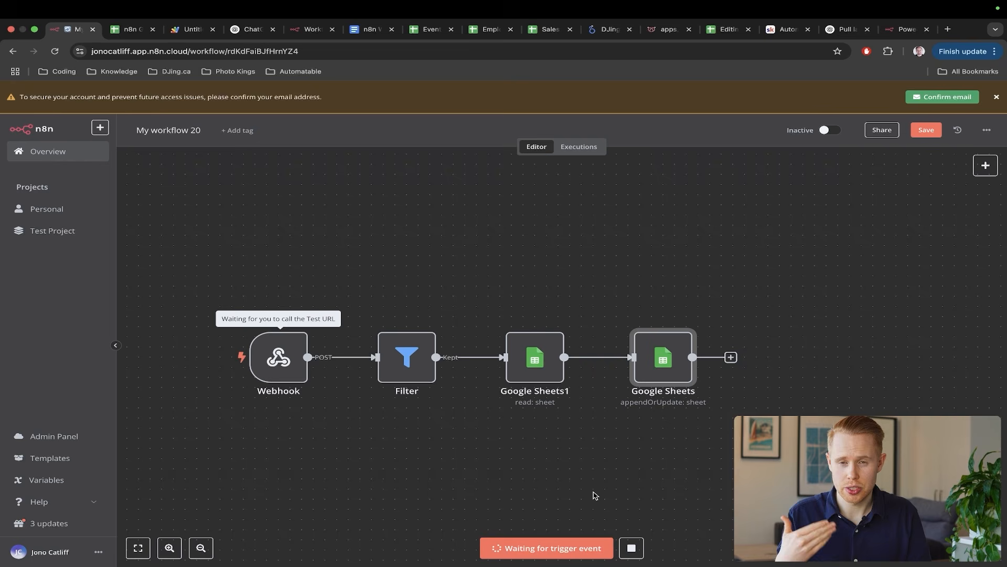
{"action": "key", "text": "ctrl+Tab"}
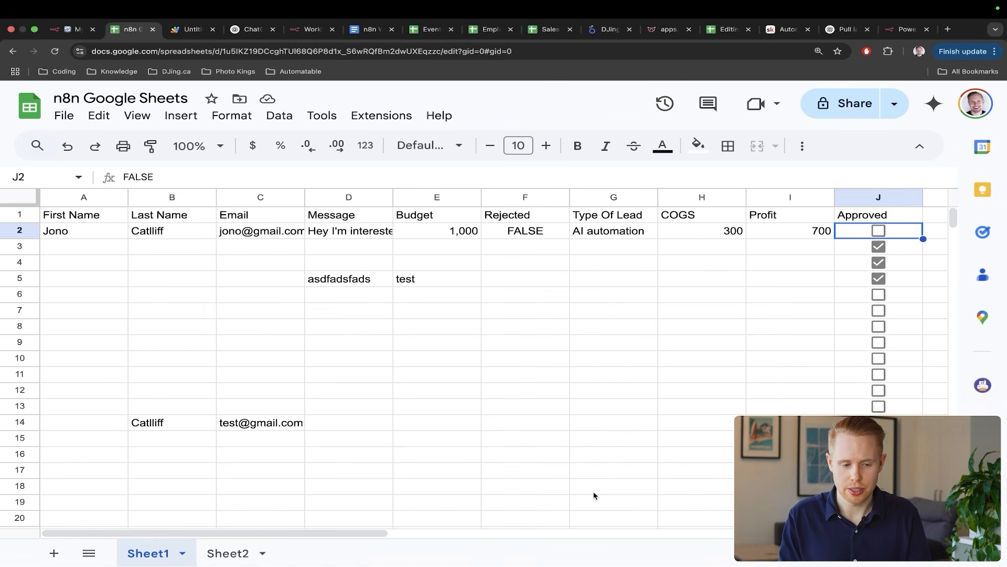
{"action": "left_click", "coordinate": [878, 234]}
{"action": "key", "text": "ctrl+shift+Tab"}
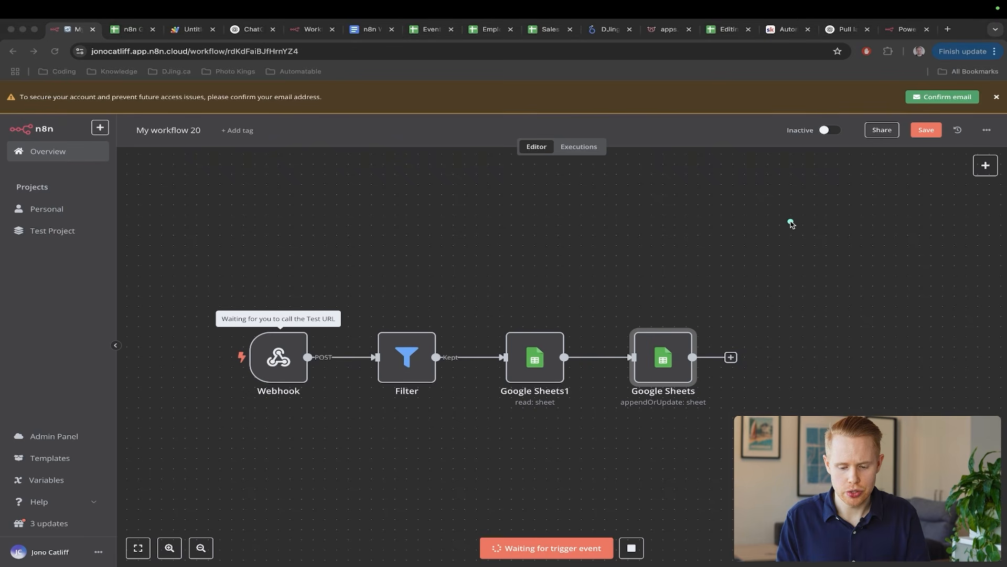
{"action": "key", "text": "ctrl+Tab"}
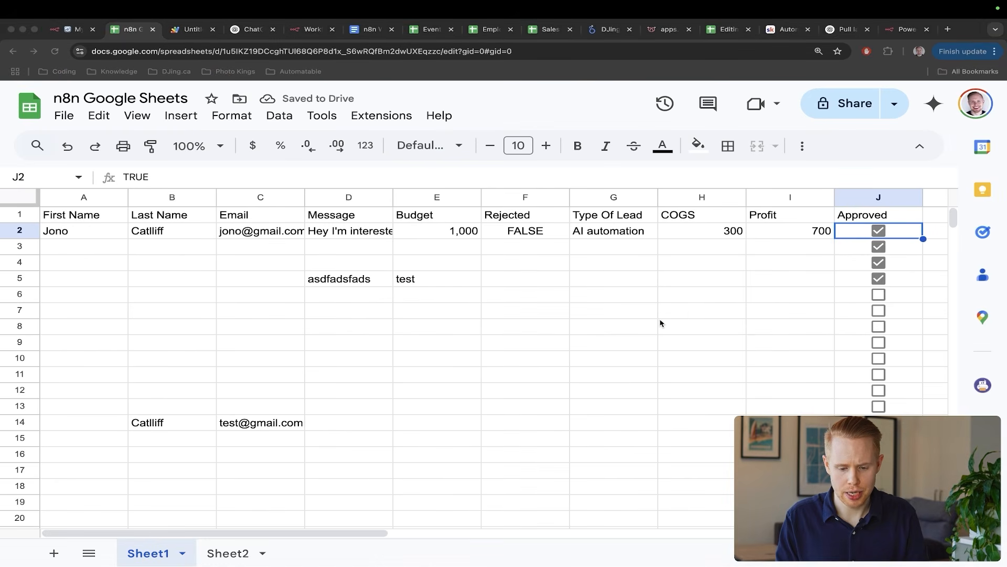
- Confirm cell D2 now reads TEST MESSAGE, then return to the n8n workflow
{"action": "mouse_move", "coordinate": [660, 321]}
{"action": "left_mouse_down"}
{"action": "mouse_move", "coordinate": [551, 271]}
{"action": "mouse_move", "coordinate": [395, 242]}
{"action": "left_mouse_up"}
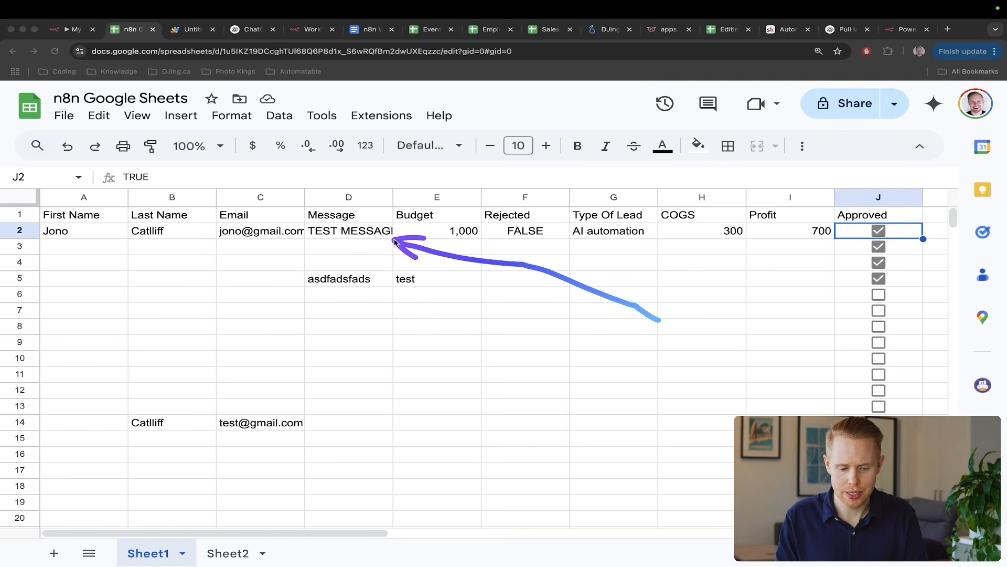
{"action": "key", "text": "ctrl+s"}
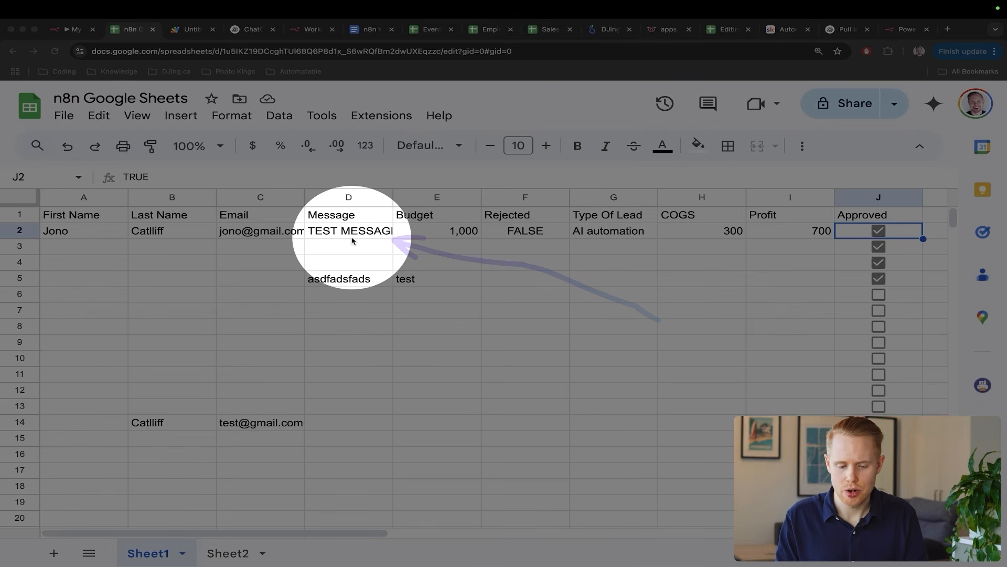
{"action": "key", "text": "ctrl+s"}
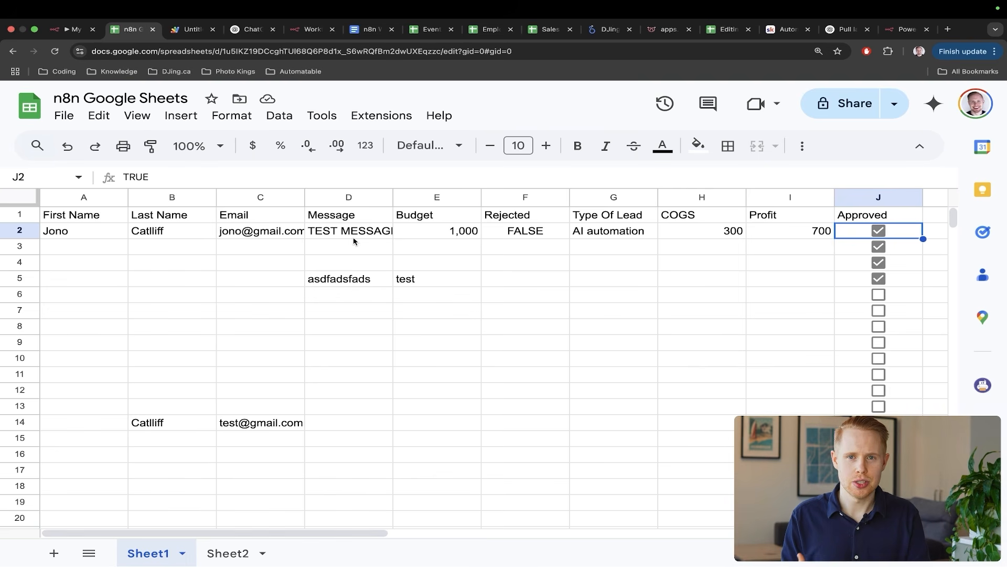
{"action": "key", "text": "ctrl+shift+Tab"}
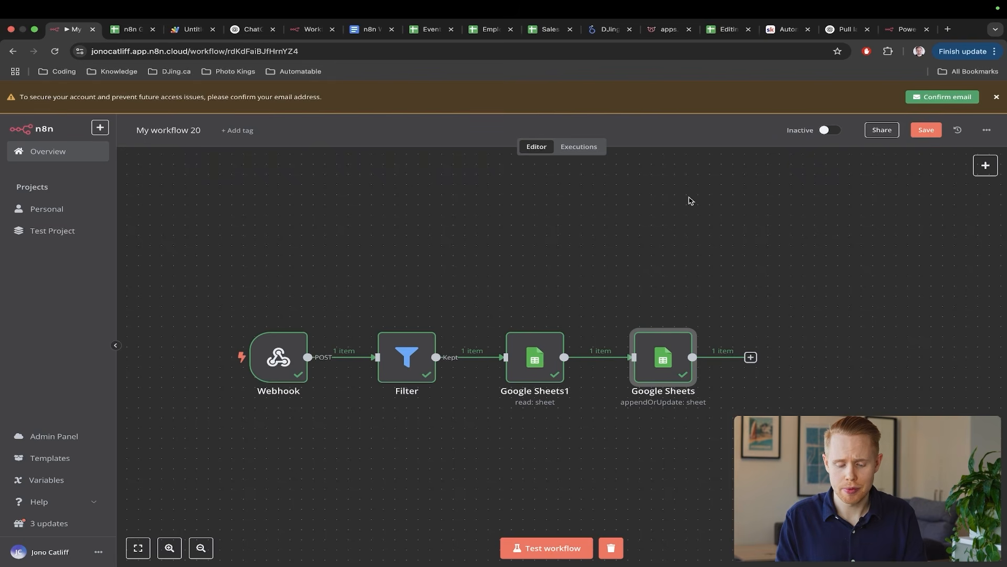
- Review the run showing 1 item through Webhook, Filter and both Sheets nodes, then return to the spreadsheet
{"action": "mouse_move", "coordinate": [736, 206]}
{"action": "left_mouse_down"}
{"action": "mouse_move", "coordinate": [569, 315]}
{"action": "mouse_move", "coordinate": [557, 340]}
{"action": "left_mouse_up"}
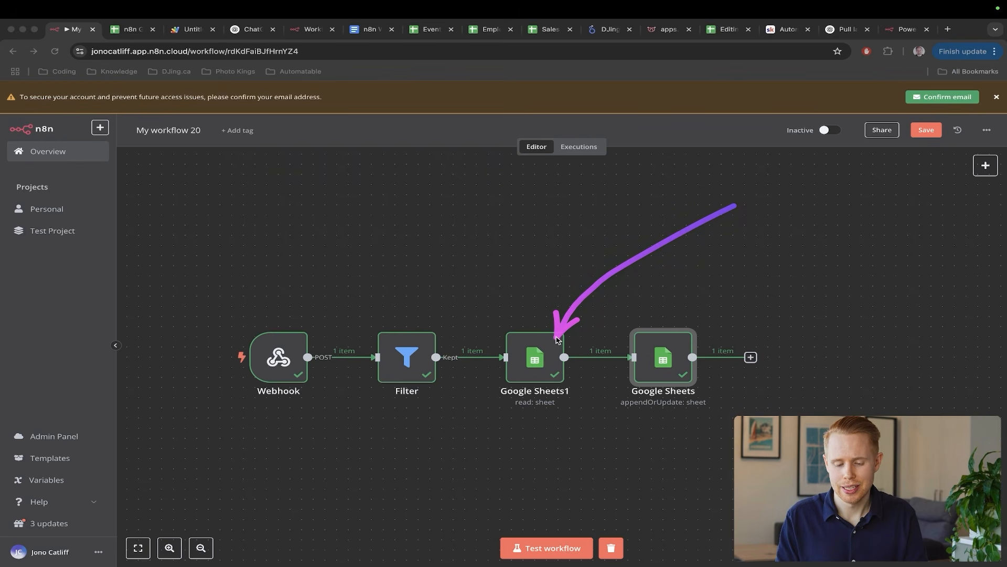
{"action": "left_click_drag", "start_coordinate": [813, 247], "coordinate": [691, 332]}
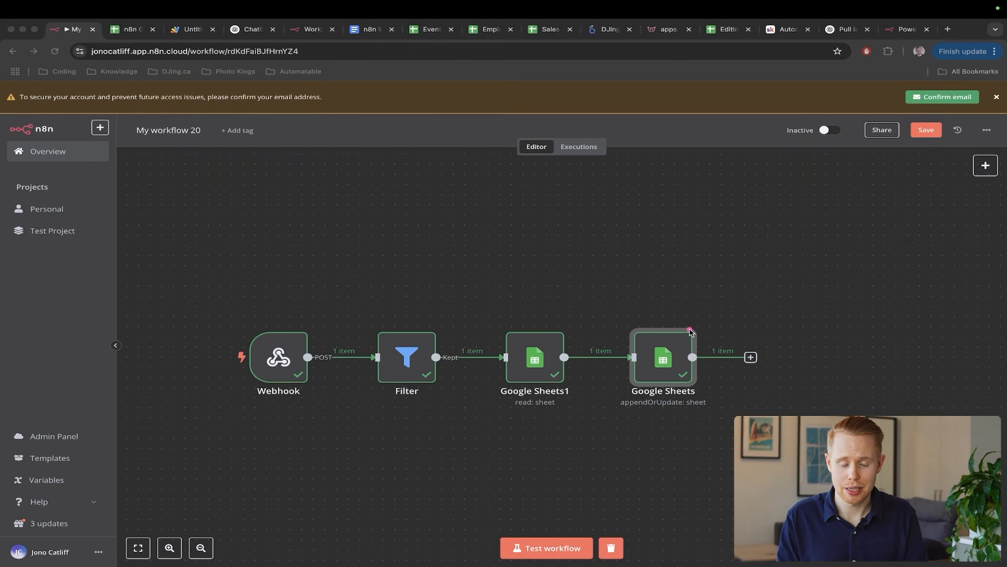
{"action": "key", "text": "ctrl+Tab"}
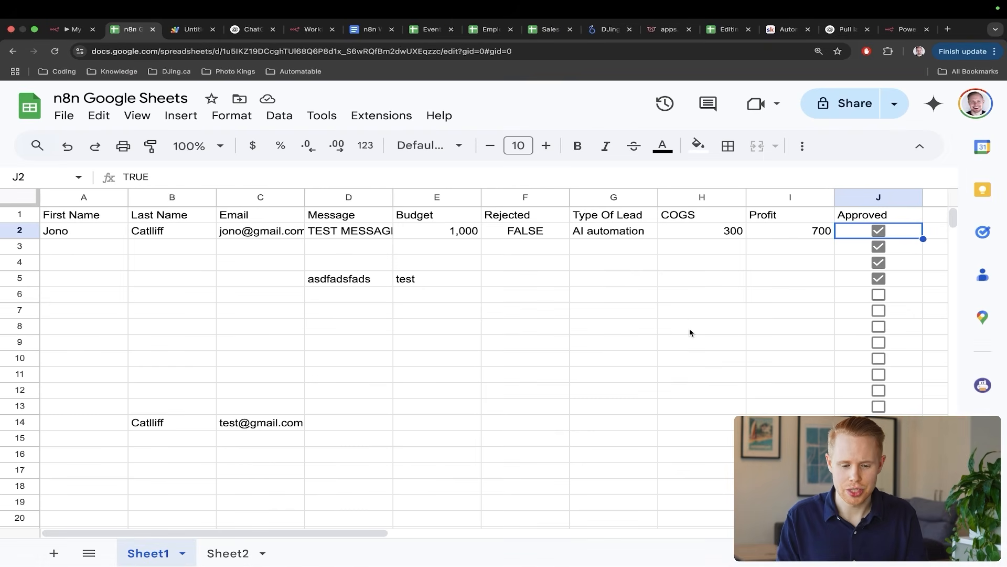
- Clear the leftover test entries in B5:H14 and the extra checkboxes in J3:K16
{"action": "left_click_drag", "start_coordinate": [672, 427], "coordinate": [154, 278]}
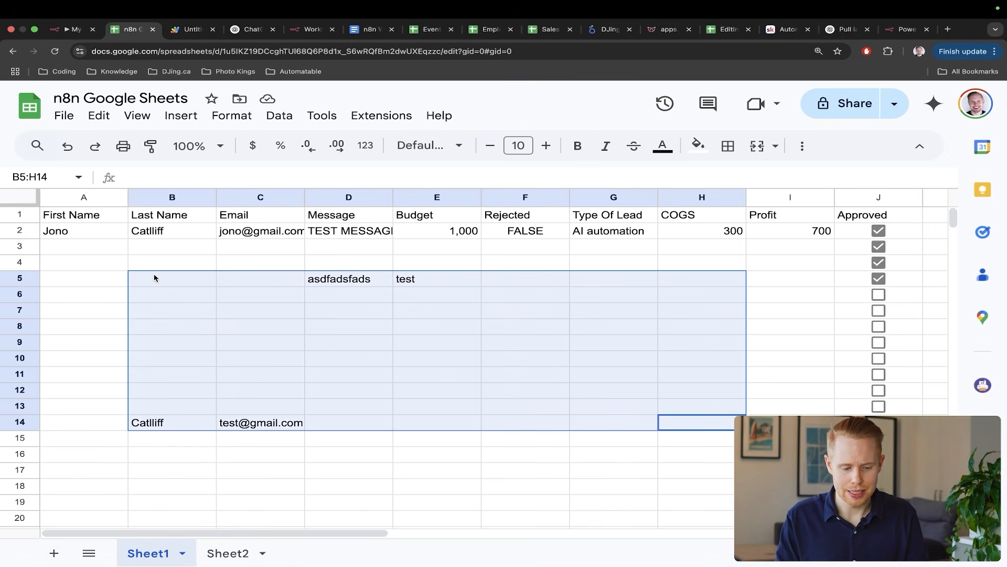
{"action": "key", "text": "Delete"}
{"action": "left_click_drag", "start_coordinate": [936, 454], "coordinate": [876, 249]}
{"action": "key", "text": "Delete"}
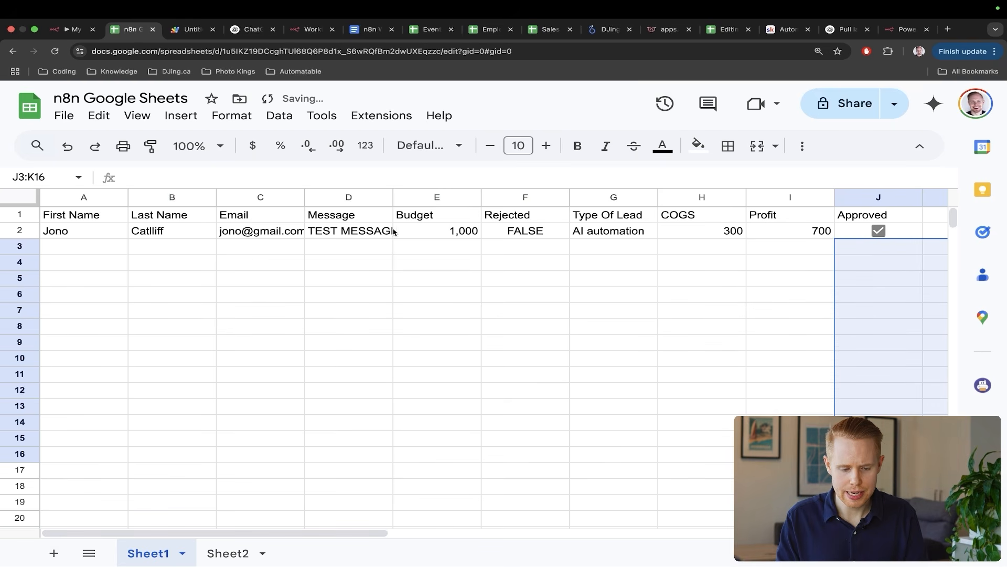
{"action": "left_click", "coordinate": [392, 268]}
{"action": "left_click_drag", "start_coordinate": [544, 435], "coordinate": [341, 244]}
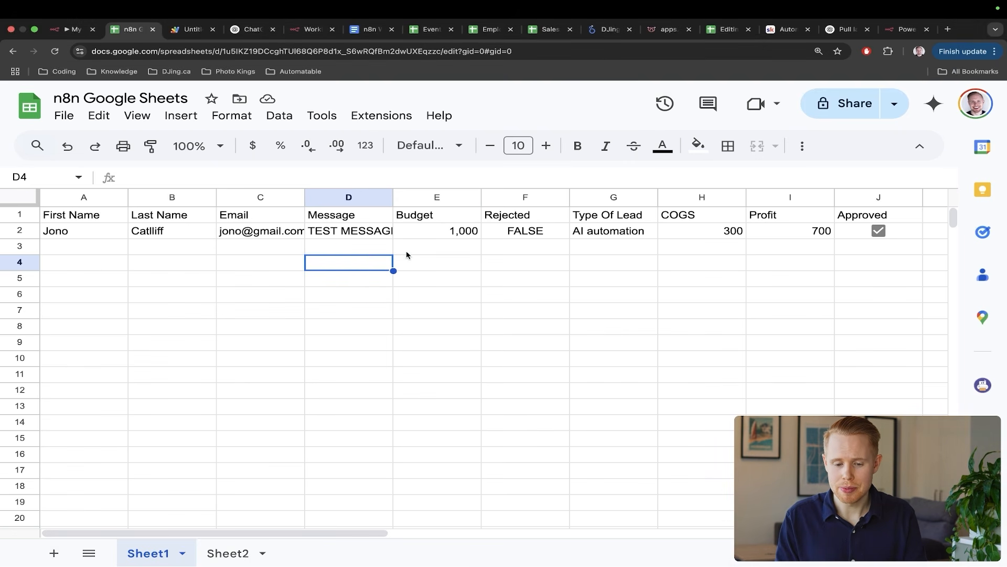
- Add the header 'Inquiry' in cell K1
{"action": "scroll", "coordinate": [407, 254], "scroll_direction": "right", "scroll_amount": 5}
{"action": "left_click", "coordinate": [757, 220]}
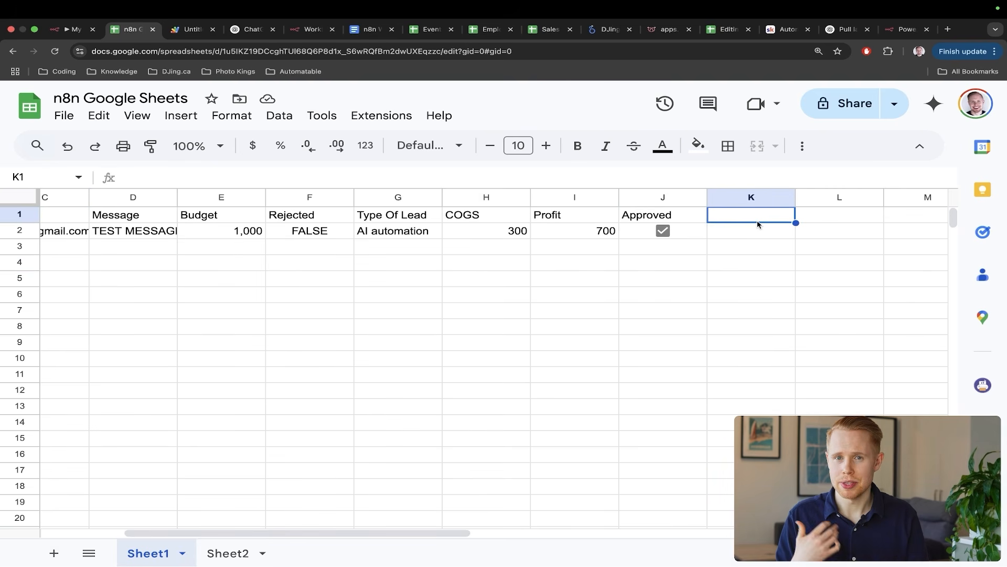
{"action": "type", "text": "Ini"}
{"action": "key", "text": "BackSpace"}
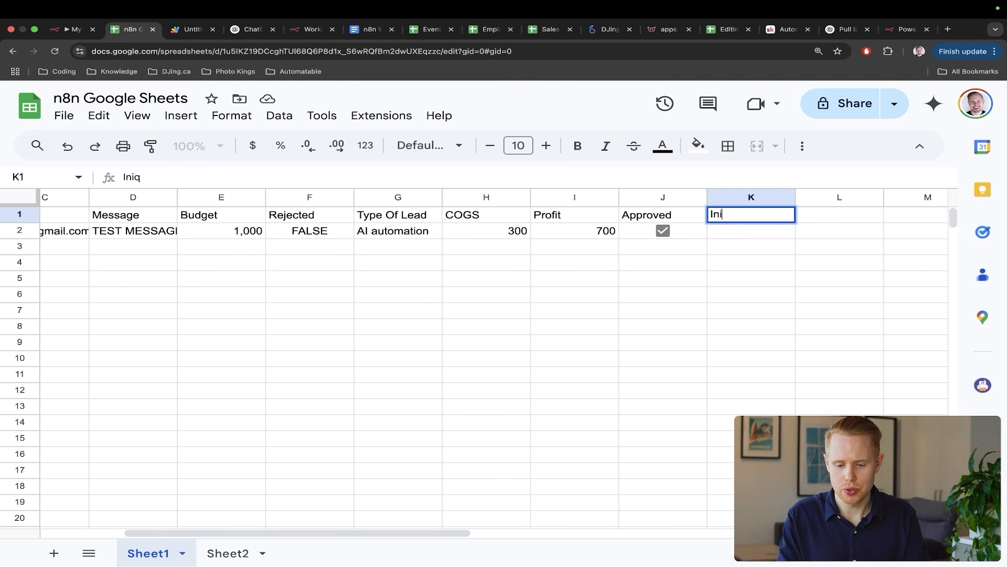
{"action": "type", "text": "quiry"}
{"action": "key", "text": "Return"}
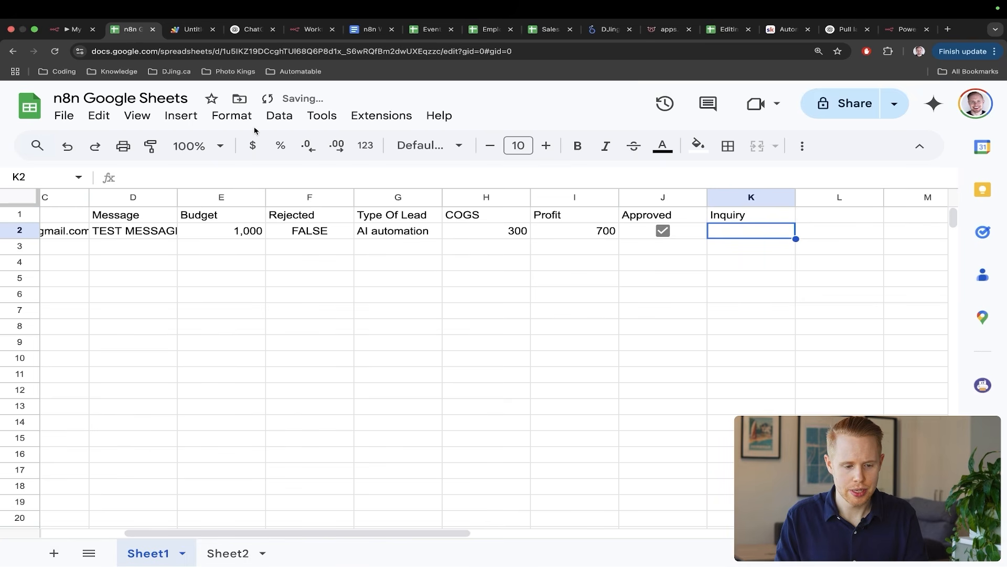
- Insert a dropdown in K2 with the options Customer Service and Sales
{"action": "left_click", "coordinate": [181, 115]}
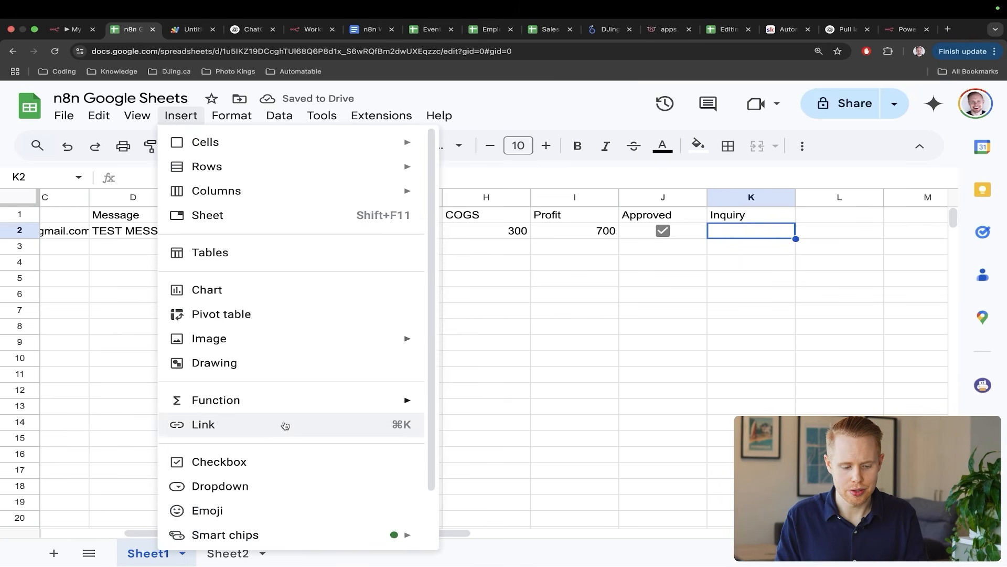
{"action": "left_click", "coordinate": [285, 481]}
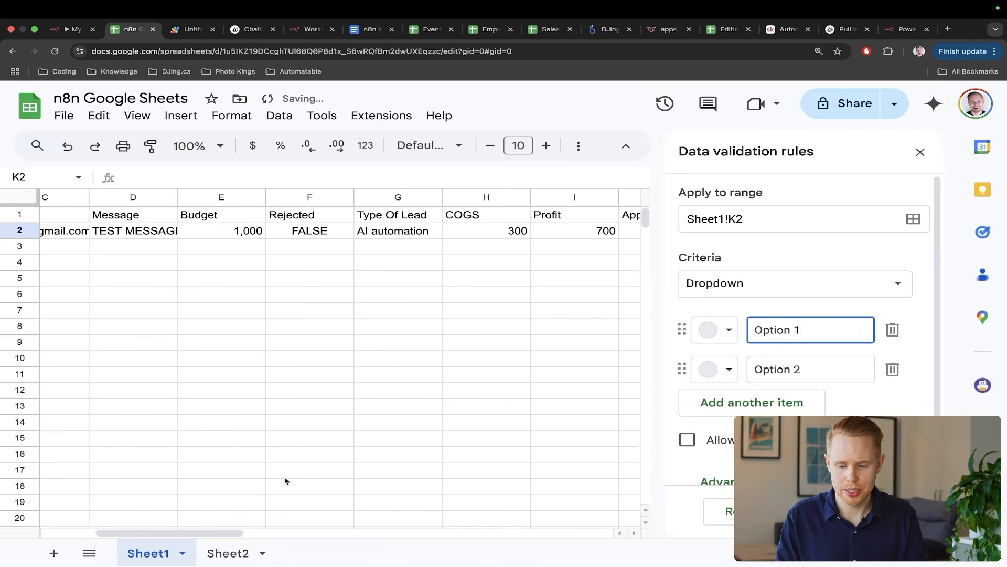
{"action": "triple_click", "coordinate": [758, 337]}
{"action": "type", "text": "Custome"}
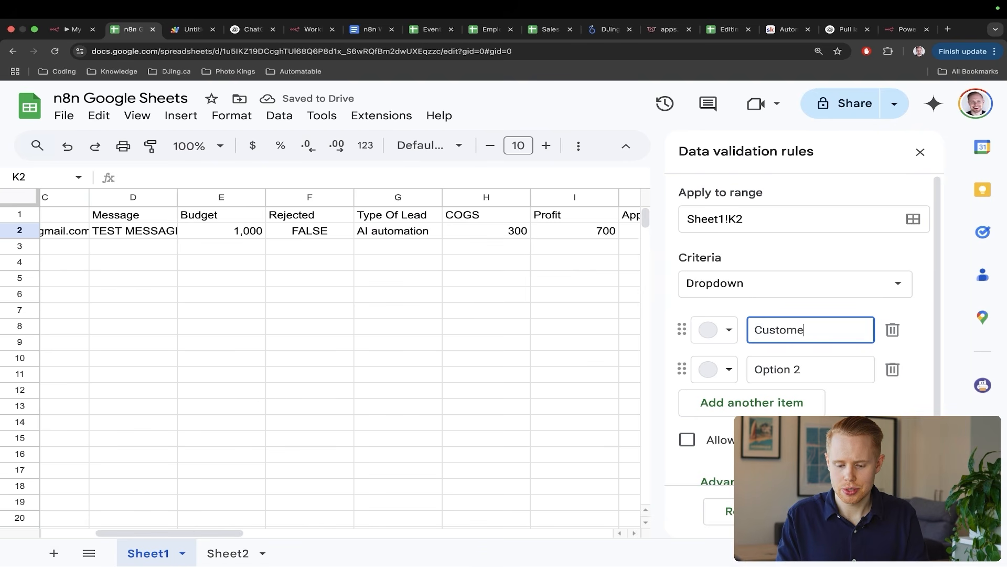
{"action": "type", "text": "r Service"}
{"action": "triple_click", "coordinate": [789, 374]}
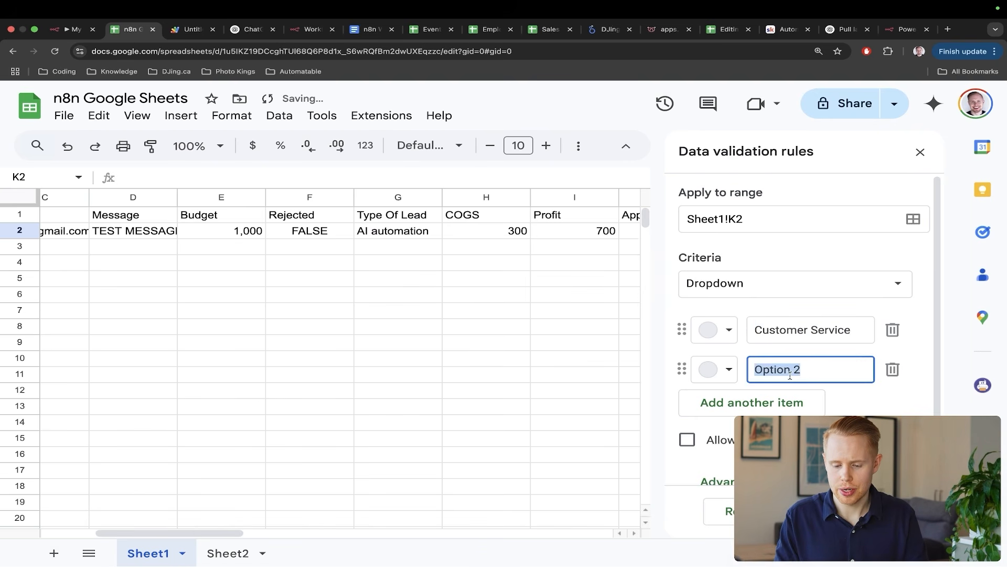
{"action": "type", "text": "Sales"}
- Colour Customer Service light red and Sales peach, then finish the dropdown rule
{"action": "left_click", "coordinate": [708, 333]}
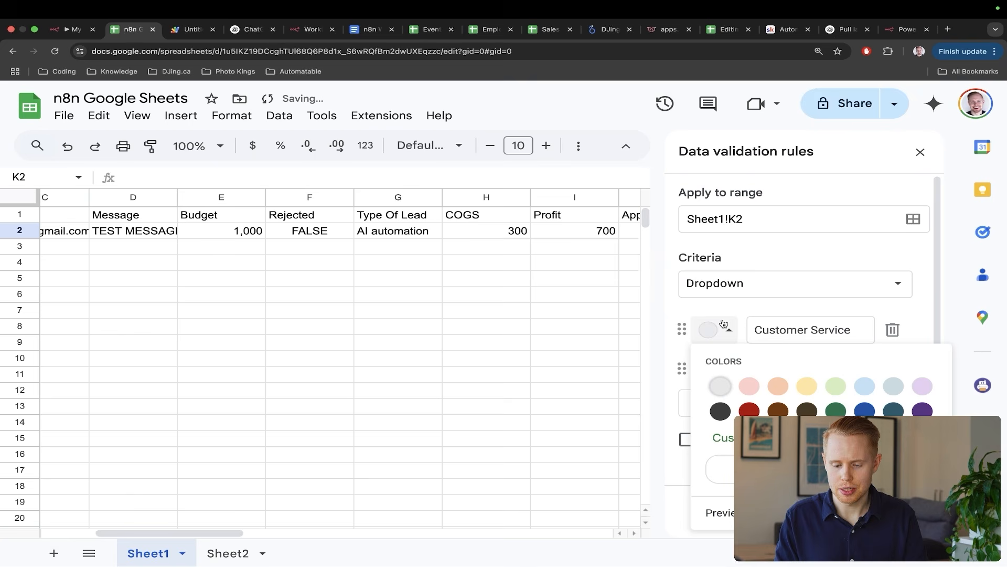
{"action": "left_click", "coordinate": [750, 386]}
{"action": "left_click", "coordinate": [715, 370]}
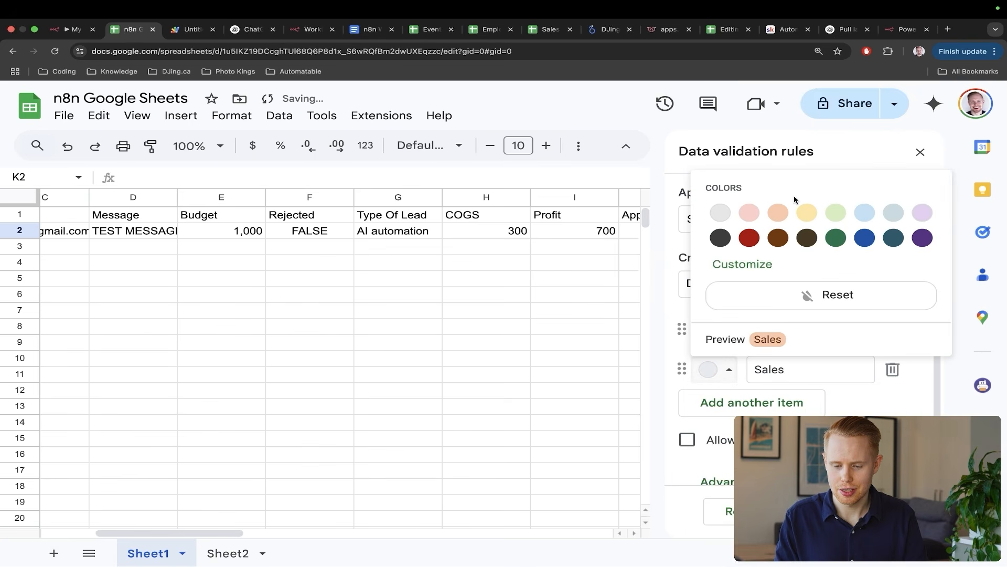
{"action": "left_click", "coordinate": [778, 211]}
{"action": "left_click", "coordinate": [875, 511]}
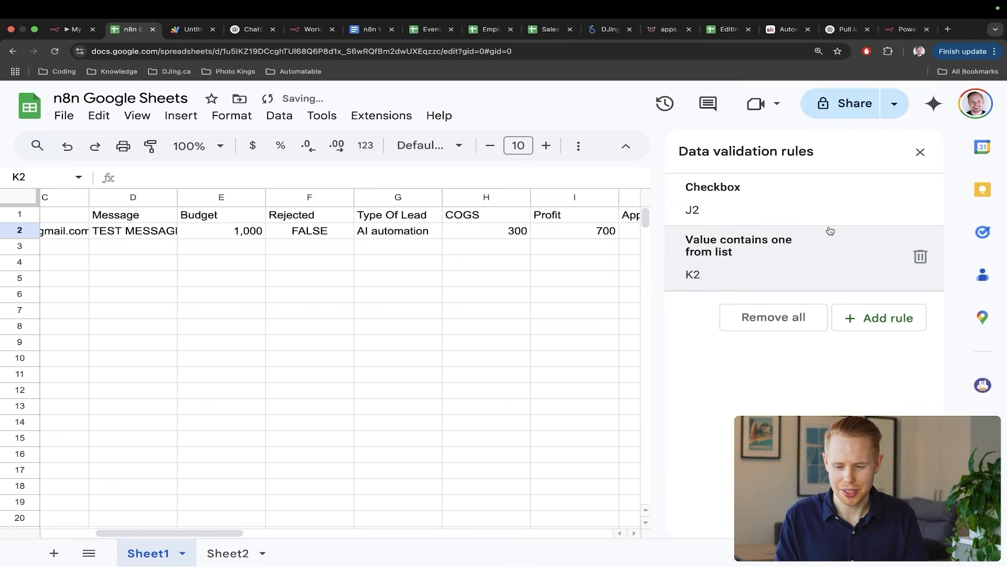
{"action": "left_click", "coordinate": [499, 301]}
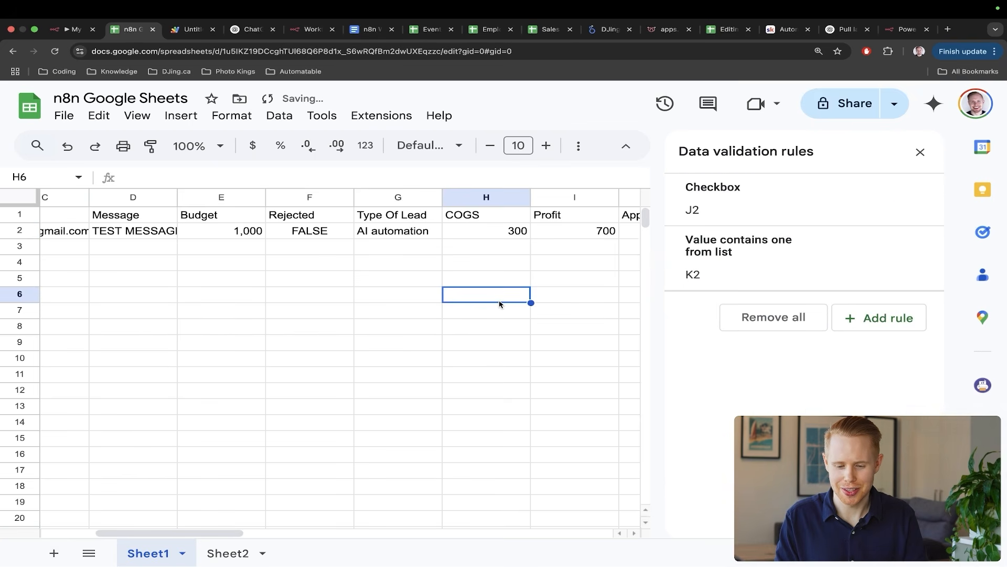
{"action": "left_click", "coordinate": [920, 153]}
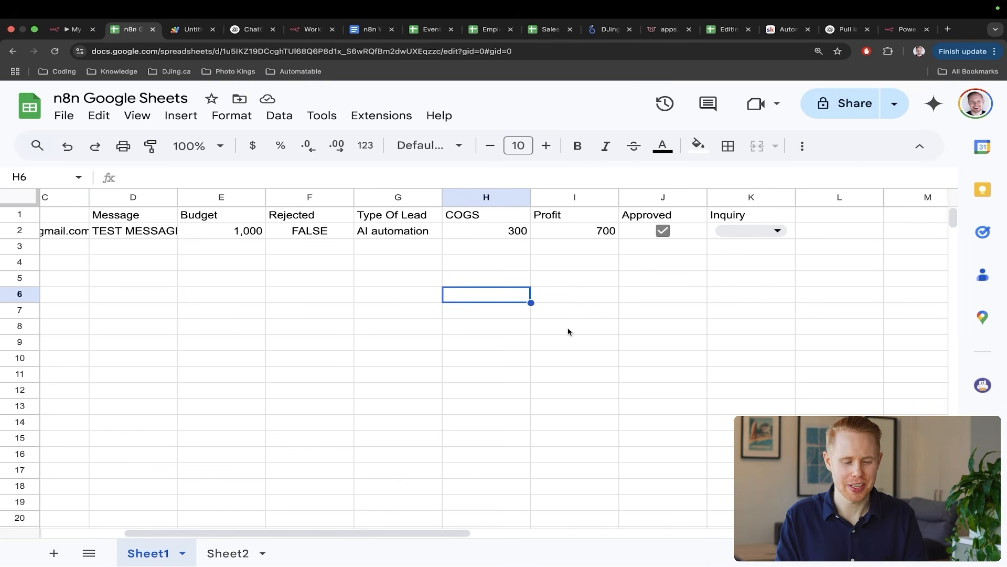
- Replace D2's TEST MESSAGE with an inquiry beginning 'I'm interested in your pricing and'
{"action": "scroll", "coordinate": [568, 332], "scroll_direction": "left", "scroll_amount": 3}
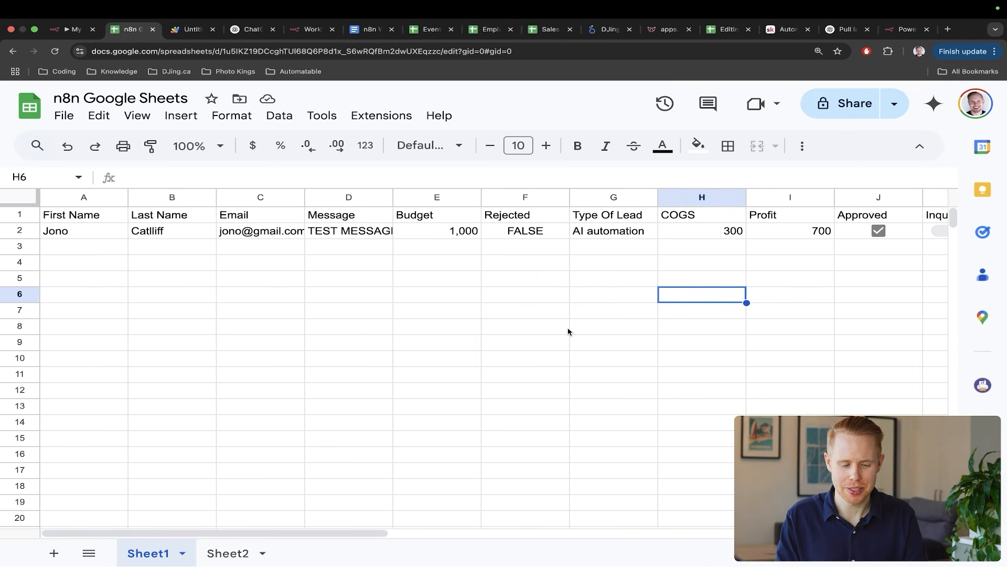
{"action": "left_click", "coordinate": [365, 234]}
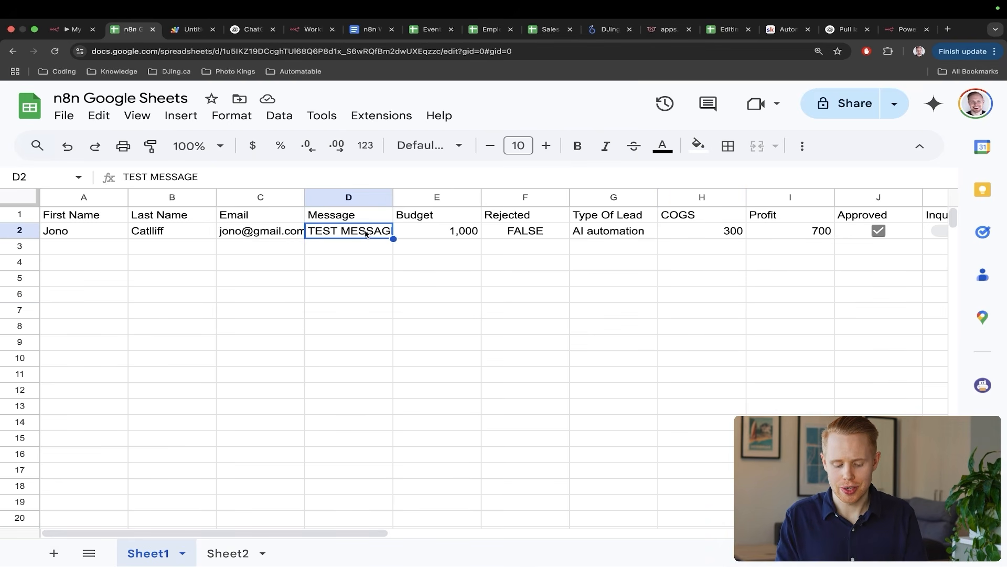
{"action": "key", "text": "BackSpace"}
{"action": "type", "text": "I'm inter"}
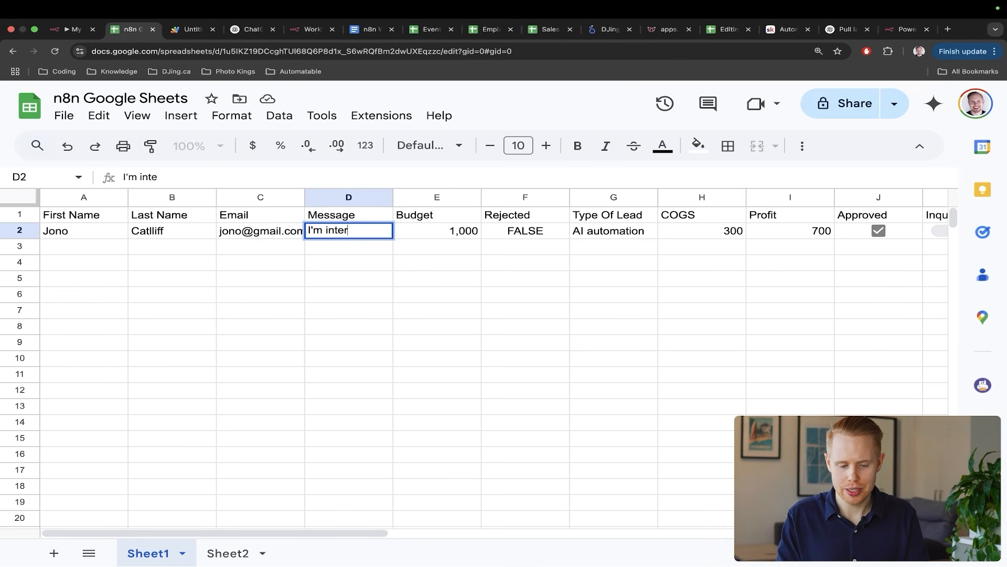
{"action": "type", "text": "ested in you"}
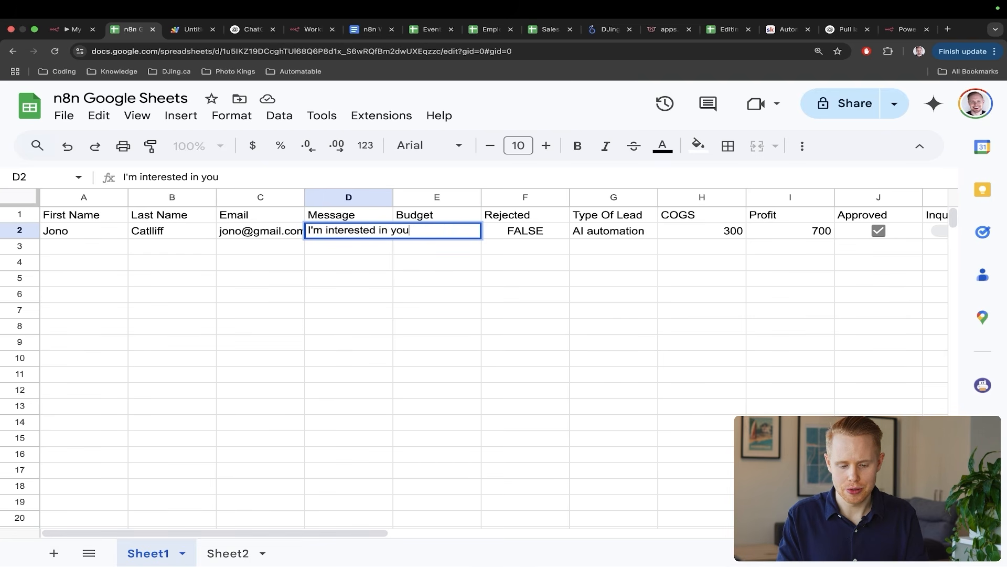
{"action": "type", "text": "r pricing and "}
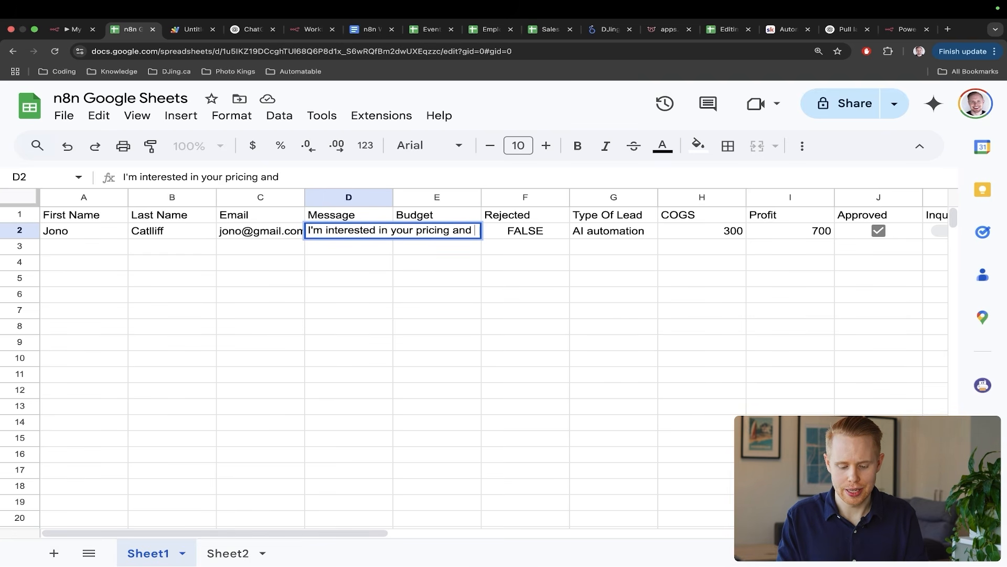
{"action": "type", "text": "servic"}
{"action": "key", "text": "Return"}
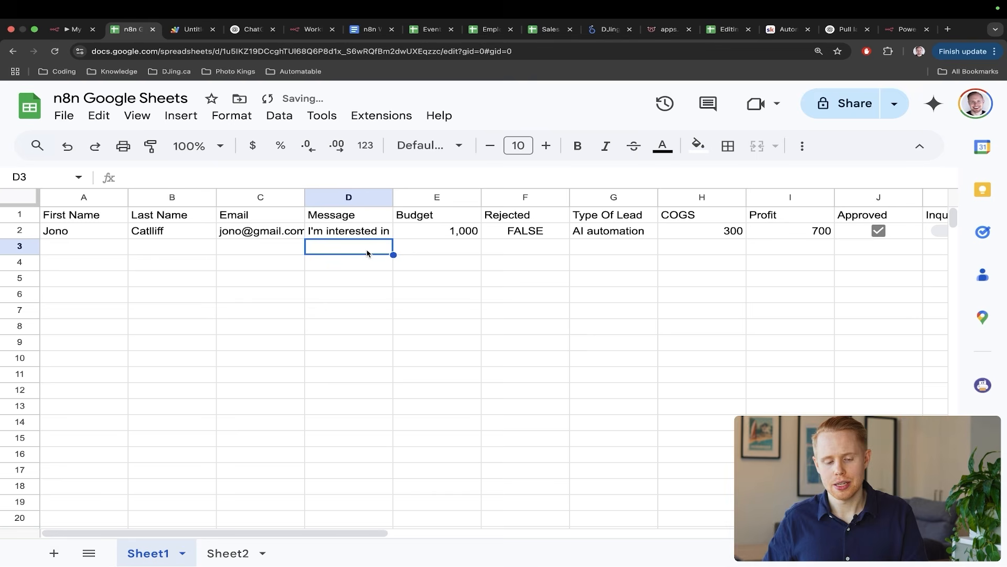
- Open automatable.co in a new browser tab
{"action": "key", "text": "super+t"}
{"action": "type", "text": "au"}
{"action": "key", "text": "Return"}
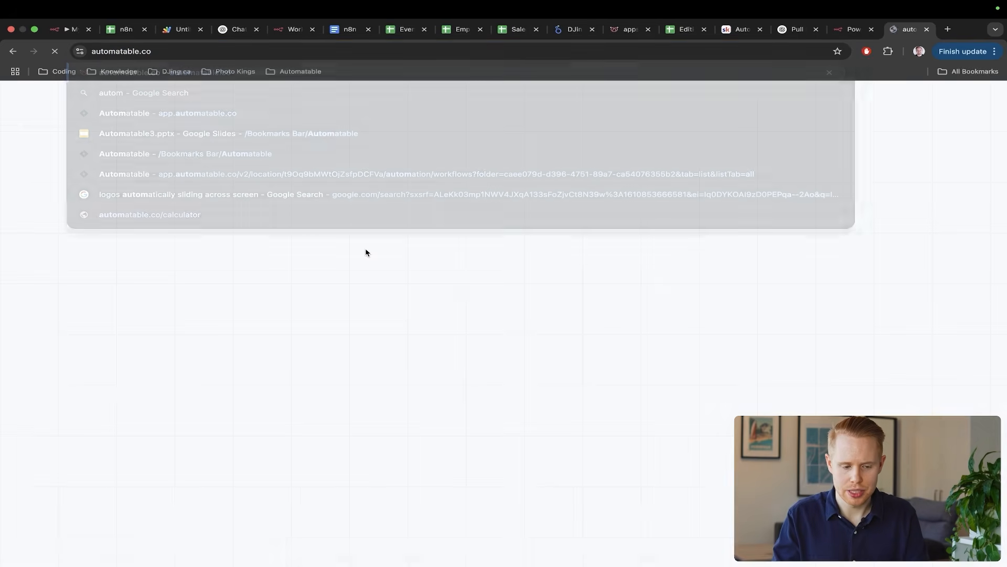
- Type 'I'm interested in your…' into the Get Quote form's Message box, then return to the spreadsheet
{"action": "left_click", "coordinate": [545, 356]}
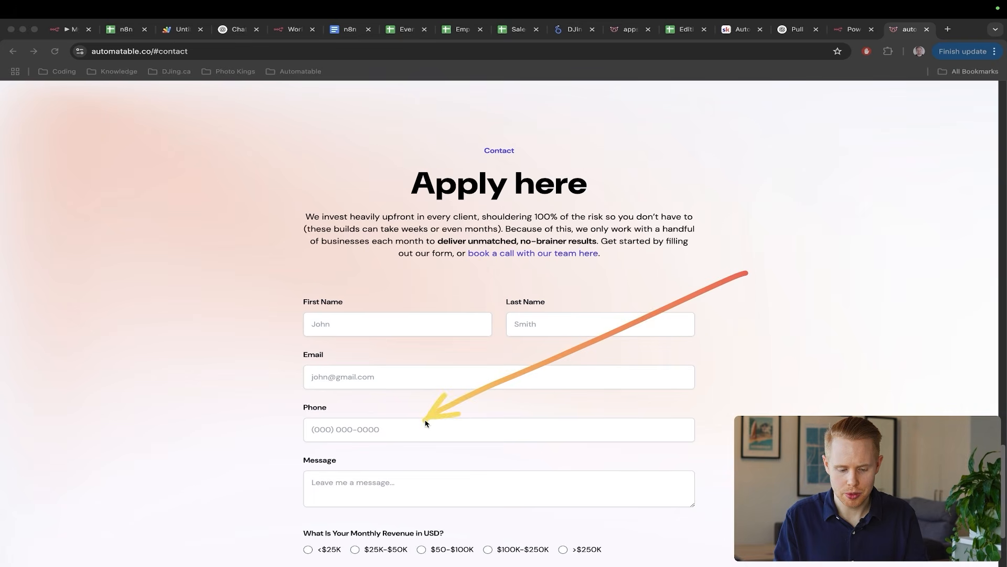
{"action": "left_click", "coordinate": [361, 479]}
{"action": "type", "text": "I"}
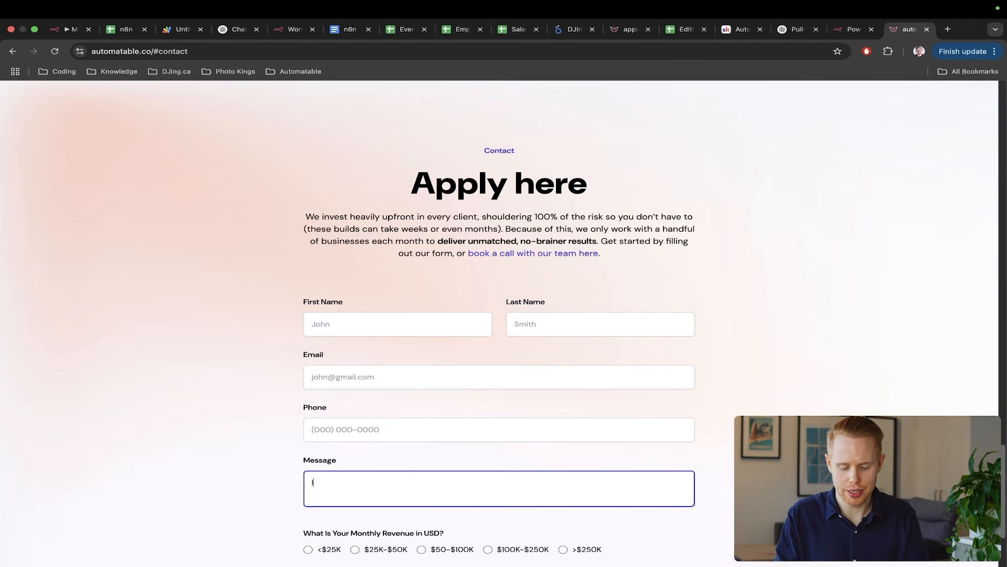
{"action": "type", "text": "'m interested in your pricing adn services"}
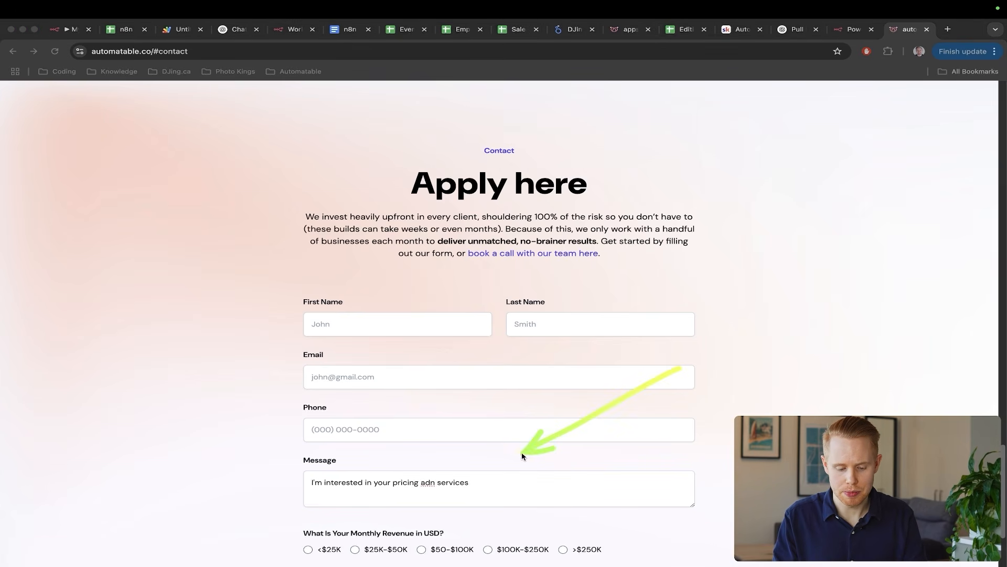
{"action": "key", "text": "super+2"}
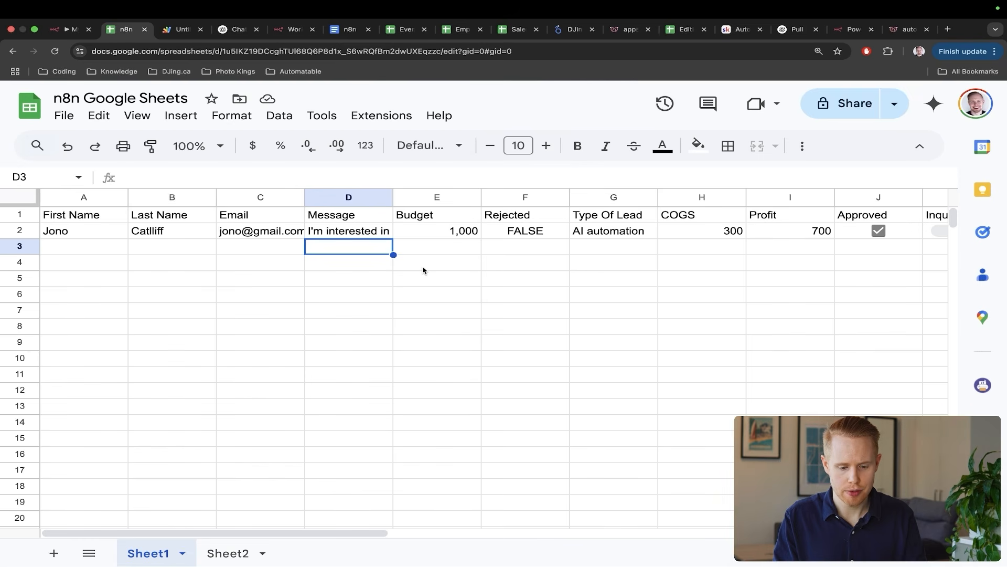
- Review the sheet's Message column and the still-empty Inquiry column, then go back to n8n
{"action": "key", "text": "ctrl+a"}
{"action": "left_click_drag", "start_coordinate": [563, 369], "coordinate": [350, 242]}
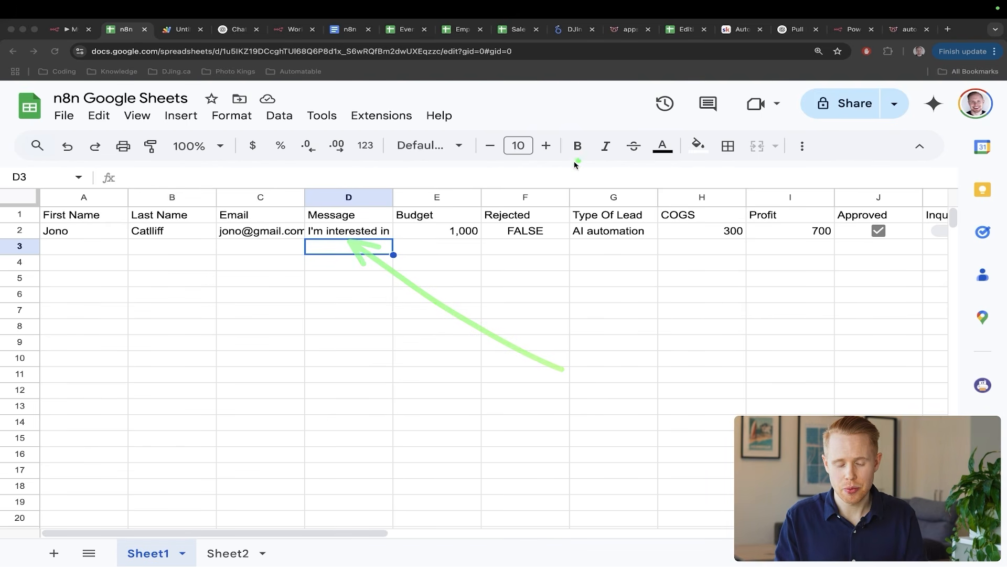
{"action": "left_click_drag", "start_coordinate": [605, 141], "coordinate": [345, 214]}
{"action": "key", "text": "Escape"}
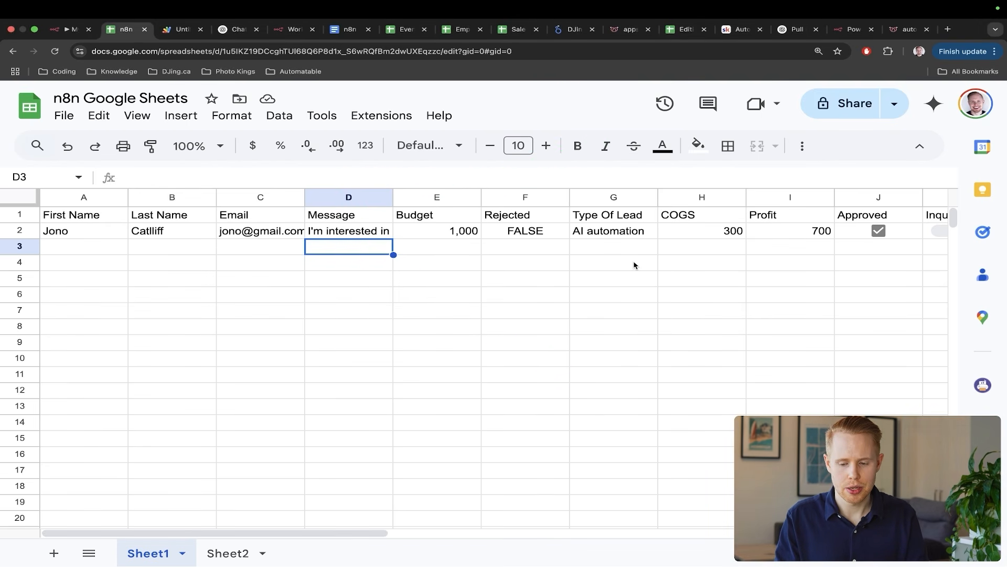
{"action": "scroll", "coordinate": [634, 265], "scroll_direction": "right", "scroll_amount": 5}
{"action": "key", "text": "ctrl+a"}
{"action": "left_click_drag", "start_coordinate": [650, 351], "coordinate": [798, 249]}
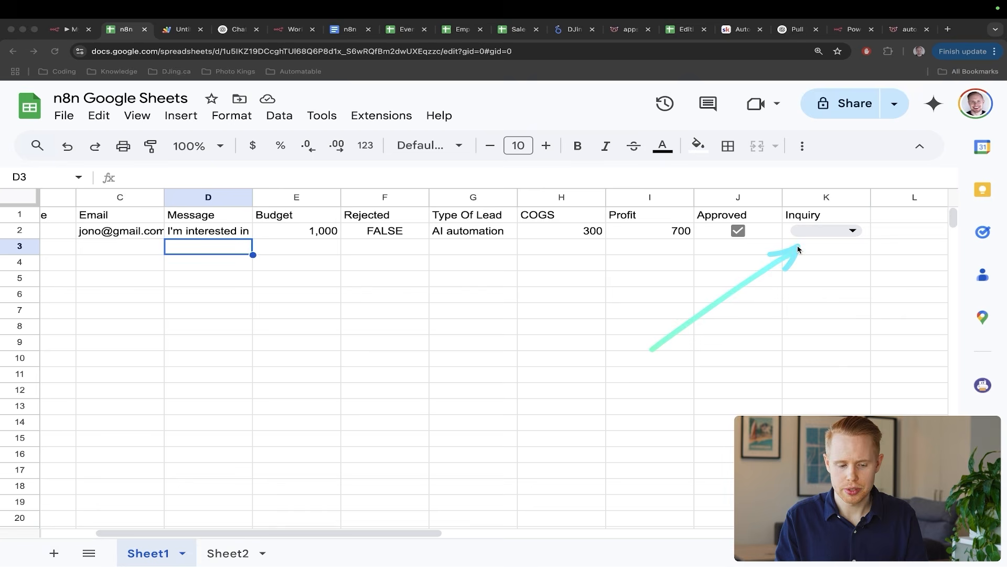
{"action": "left_click_drag", "start_coordinate": [379, 158], "coordinate": [228, 229]}
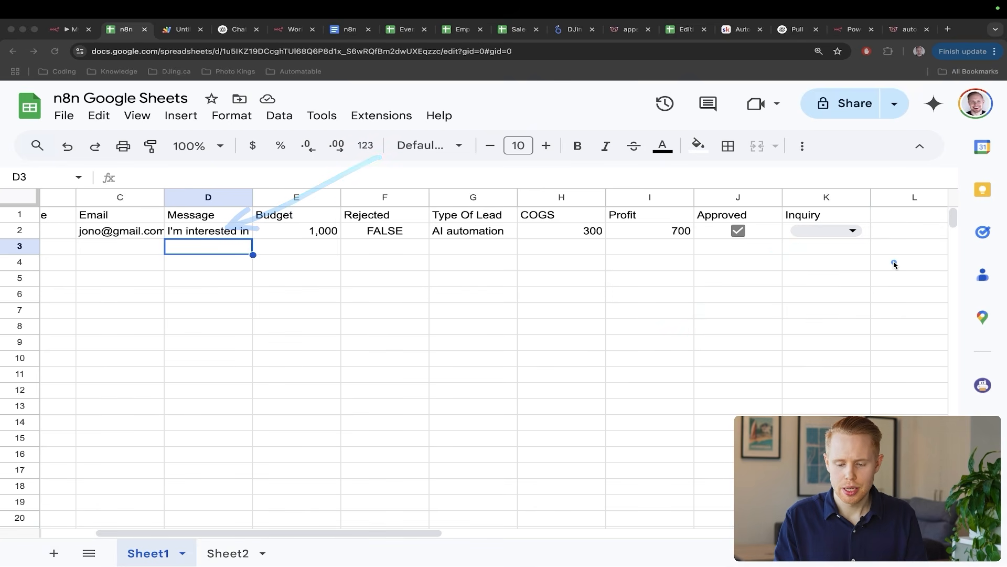
{"action": "key", "text": "Escape"}
{"action": "key", "text": "ctrl+shift+Tab"}
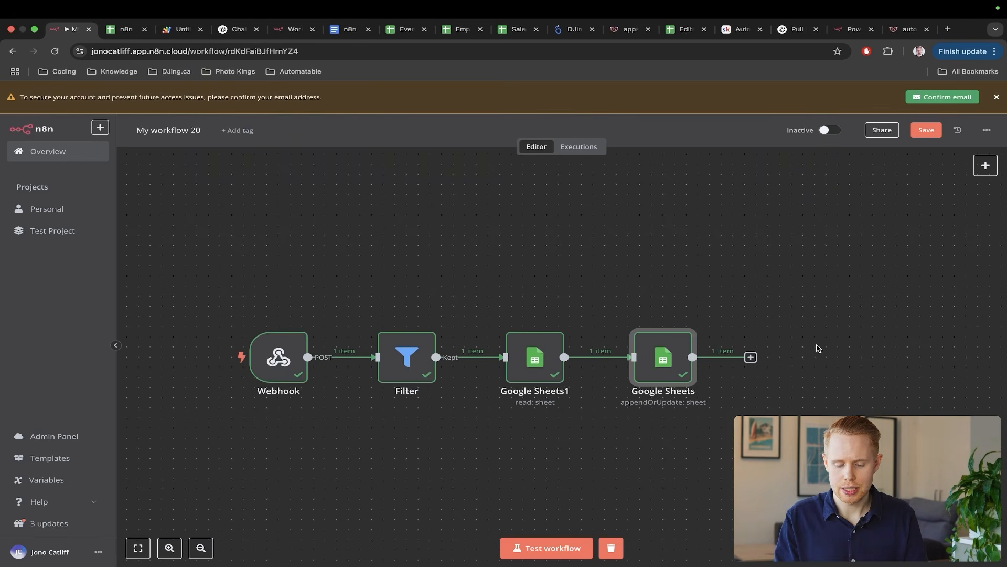
- Add an OpenAI 'Message a model' node after Google Sheets, check its models, then open a new tab
{"action": "left_click", "coordinate": [751, 357]}
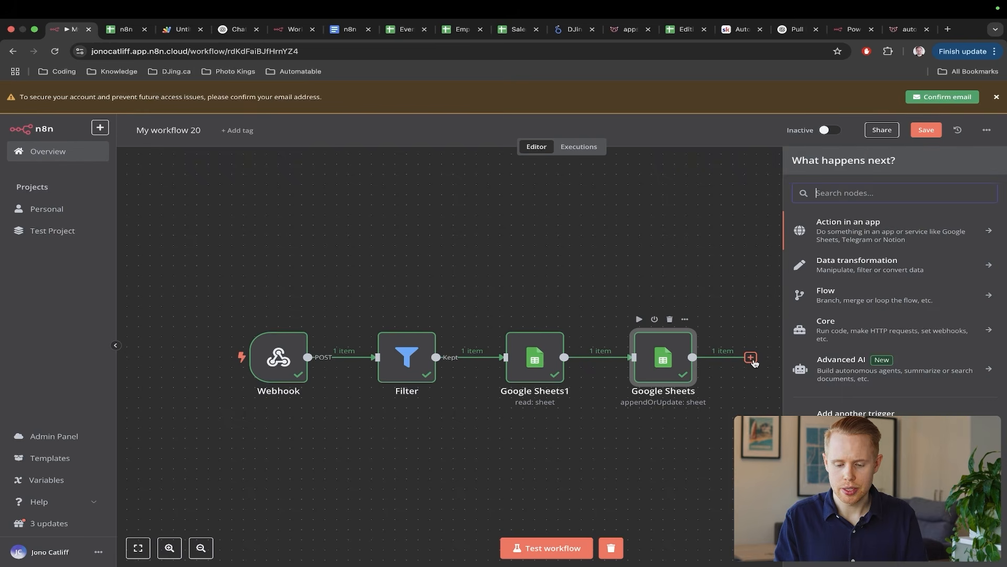
{"action": "type", "text": "chat"}
{"action": "key", "text": "super+a"}
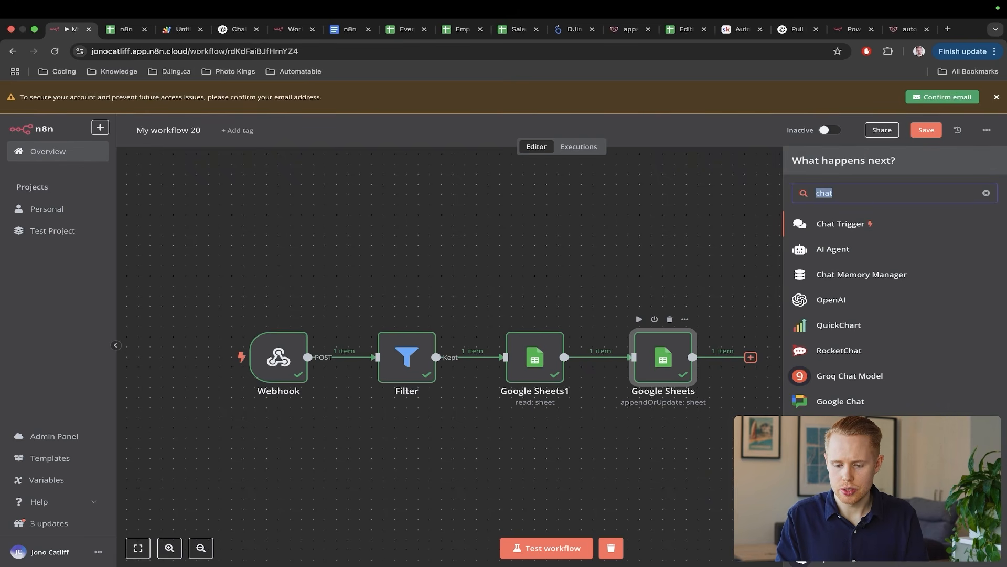
{"action": "type", "text": "openai"}
{"action": "left_click", "coordinate": [868, 222]}
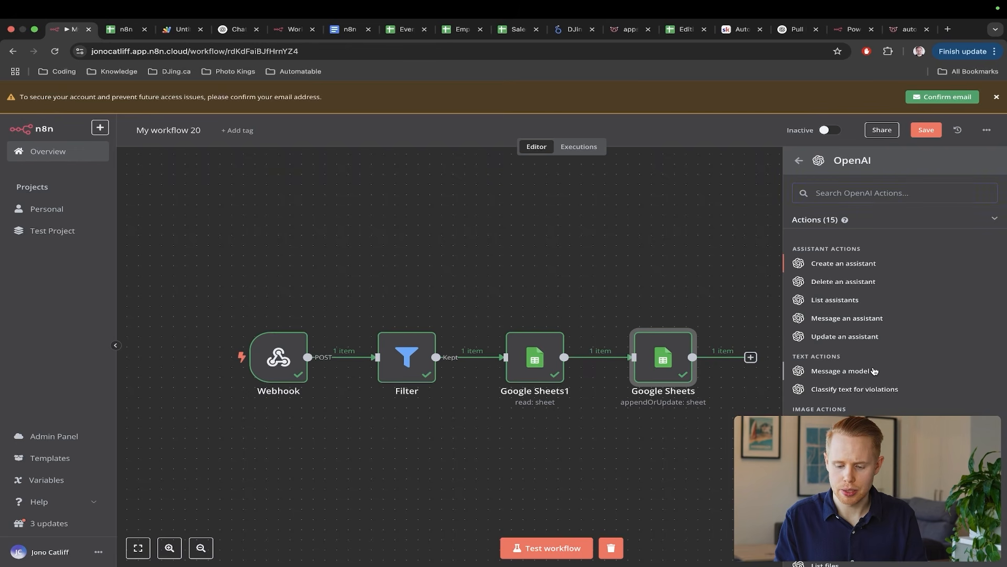
{"action": "left_click", "coordinate": [841, 370]}
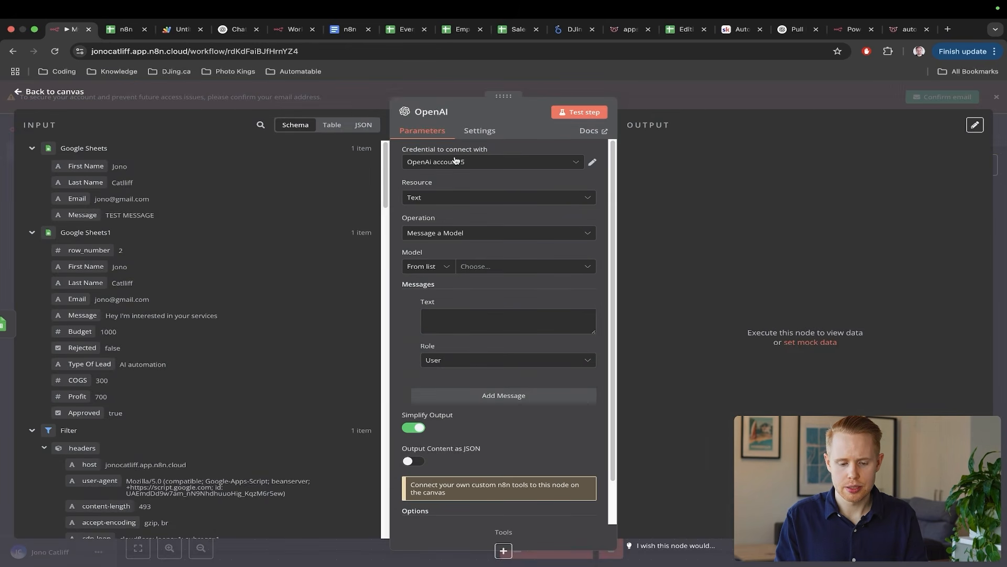
{"action": "left_click", "coordinate": [492, 266]}
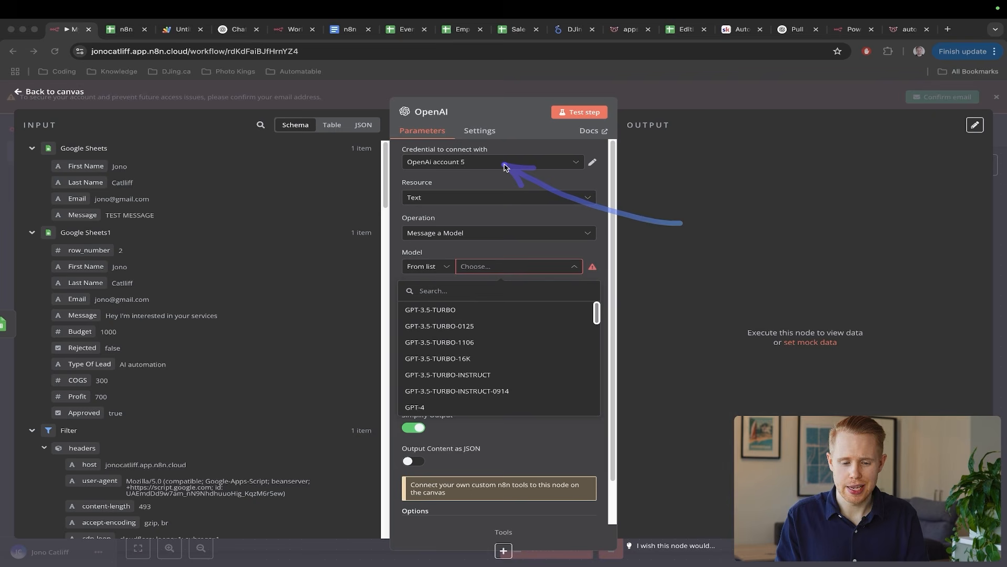
{"action": "key", "text": "super+t"}
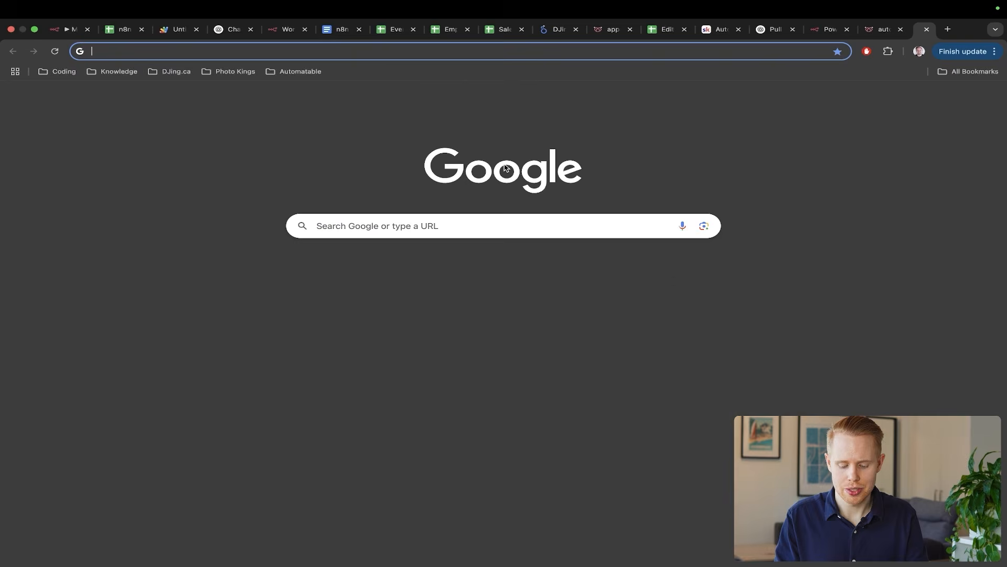
- Sign in to platform.openai.com using the saved account email and password
{"action": "type", "text": "platform.openai.com/"}
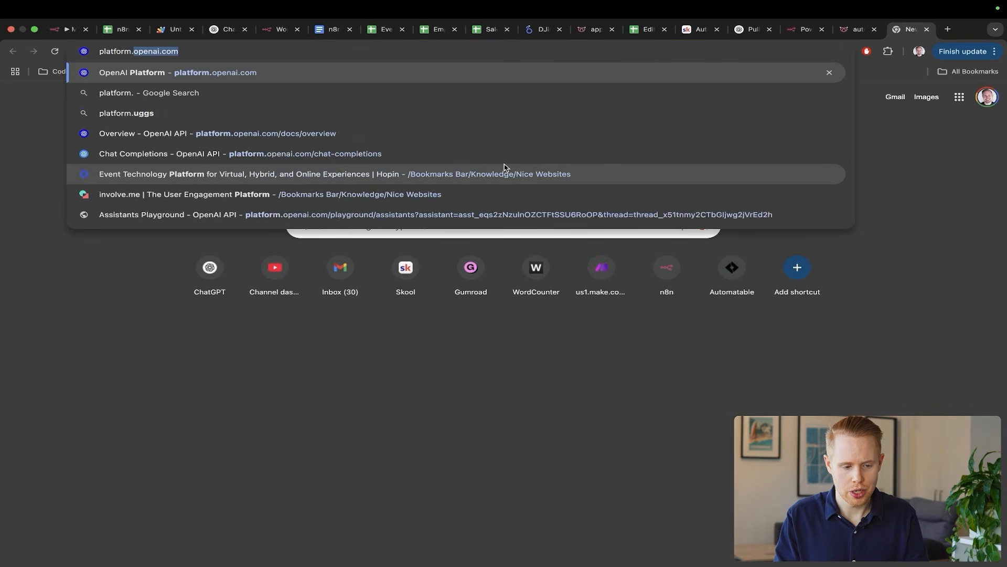
{"action": "key", "text": "Return"}
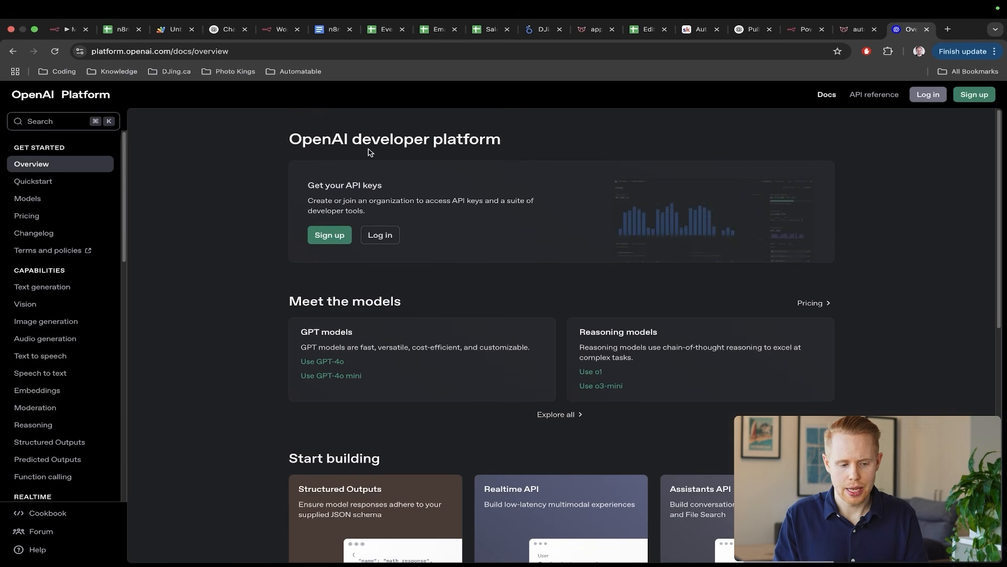
{"action": "left_click", "coordinate": [920, 95]}
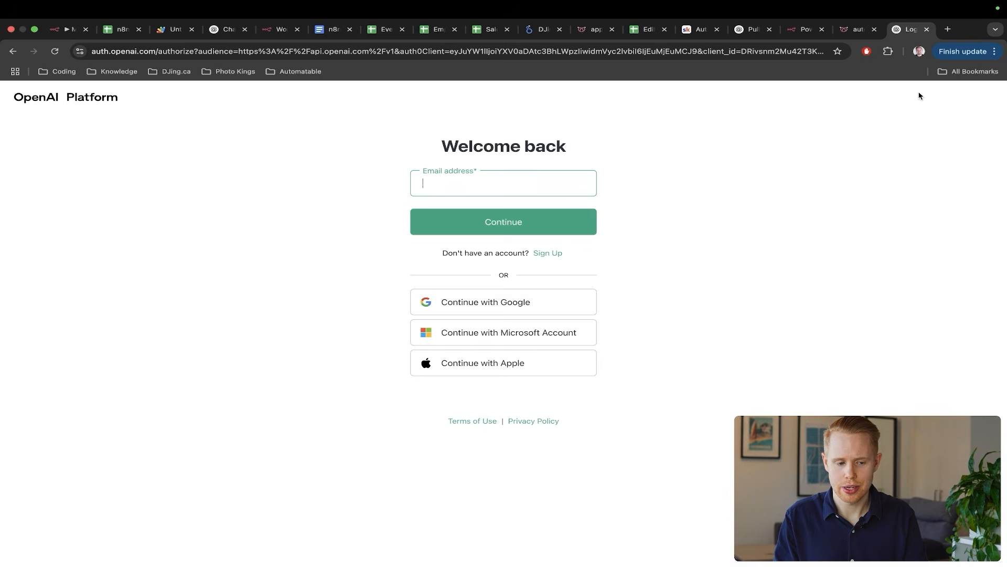
{"action": "left_click", "coordinate": [580, 181]}
{"action": "left_click", "coordinate": [542, 209]}
{"action": "left_click", "coordinate": [537, 222]}
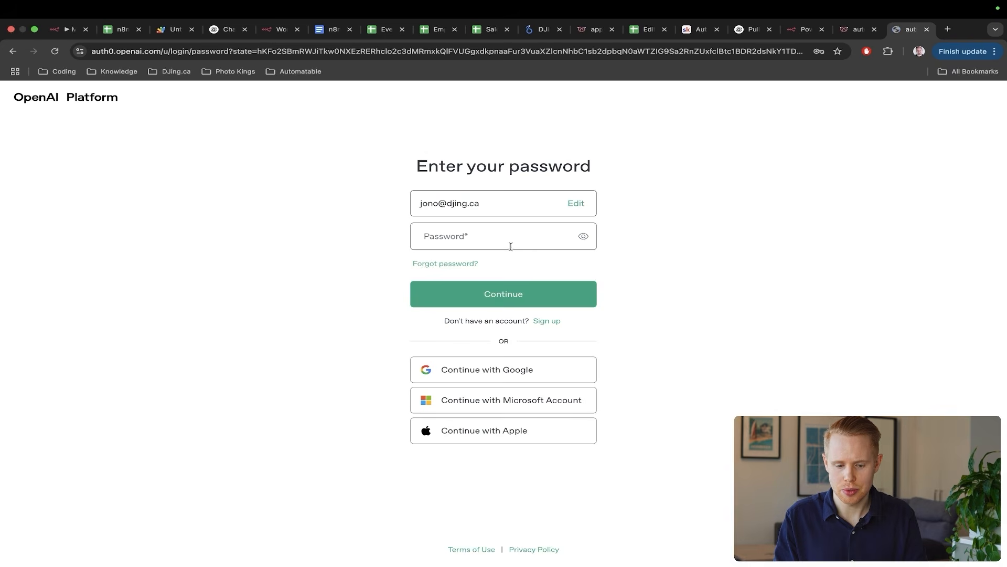
{"action": "left_click", "coordinate": [509, 241]}
{"action": "left_click", "coordinate": [505, 268]}
{"action": "left_click", "coordinate": [502, 295]}
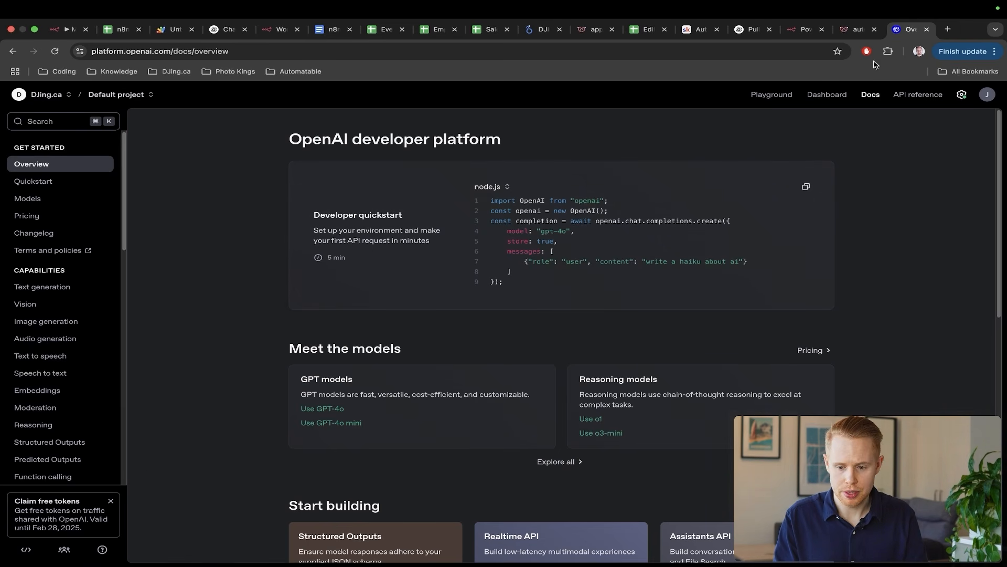
- Go to the API keys page and abandon creating a new secret key
{"action": "left_click", "coordinate": [821, 96]}
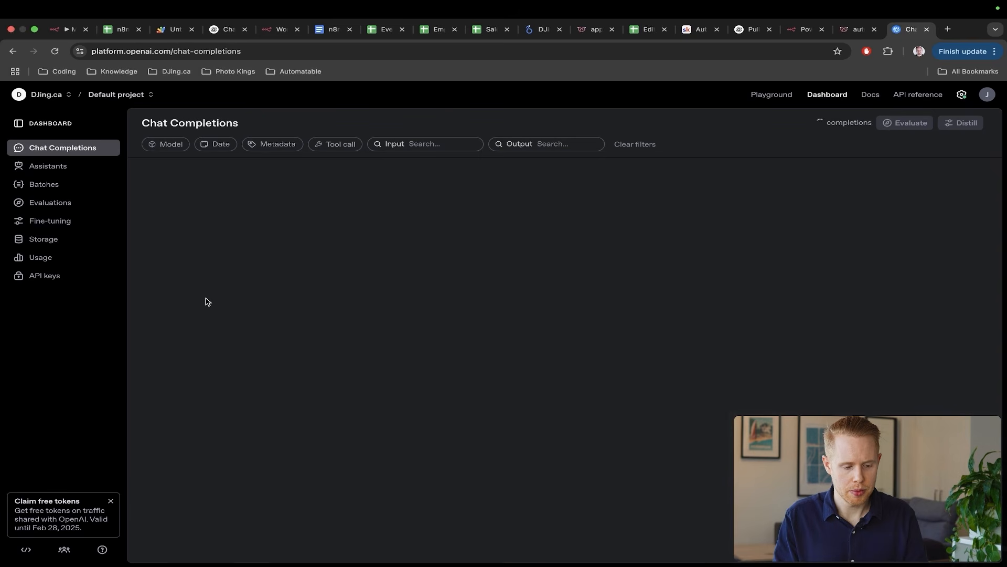
{"action": "left_click", "coordinate": [53, 277]}
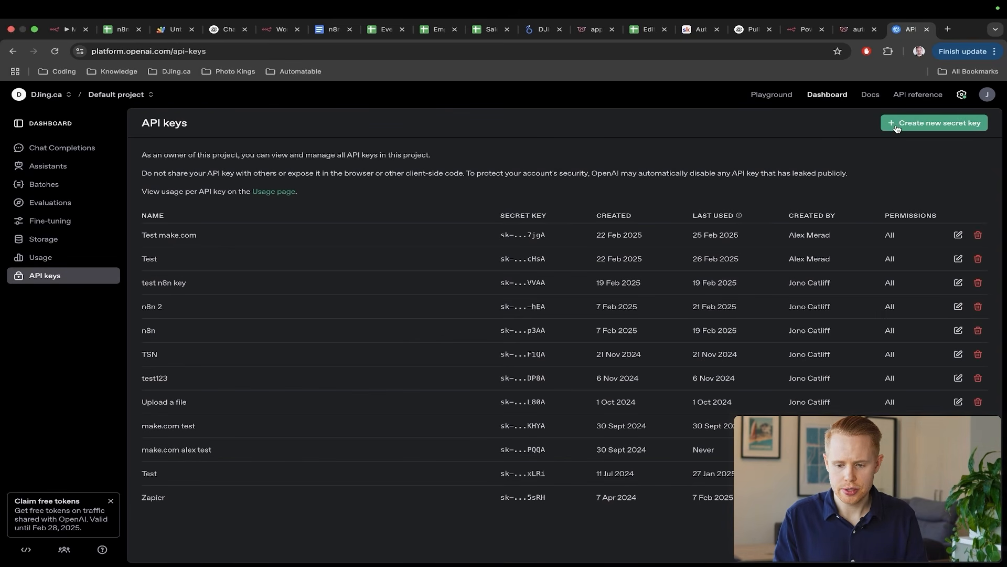
{"action": "left_click", "coordinate": [897, 126]}
{"action": "key", "text": "Escape"}
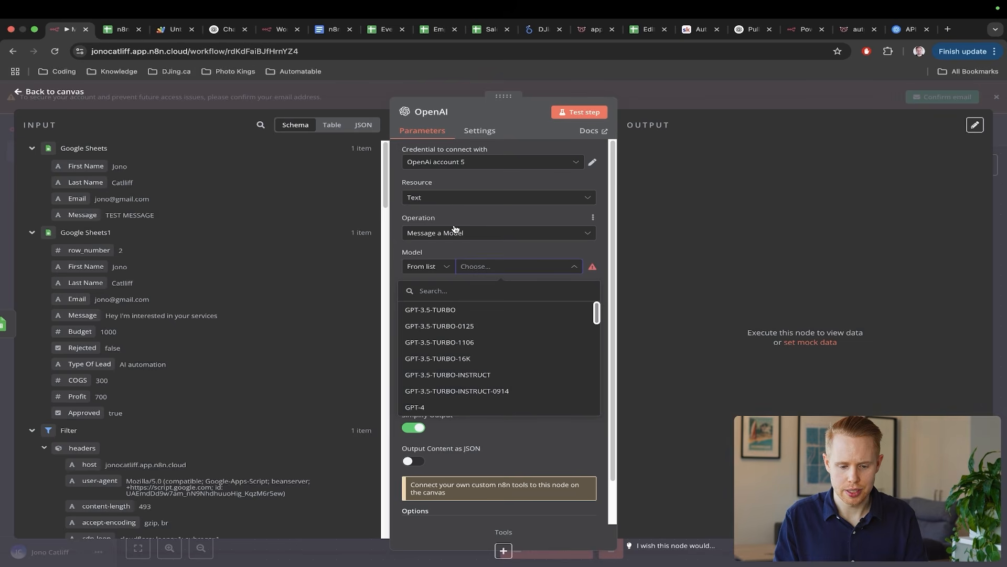
- Start a new OpenAI credential in n8n, then discard it unsaved, keeping OpenAi account 5
{"action": "left_click", "coordinate": [459, 162]}
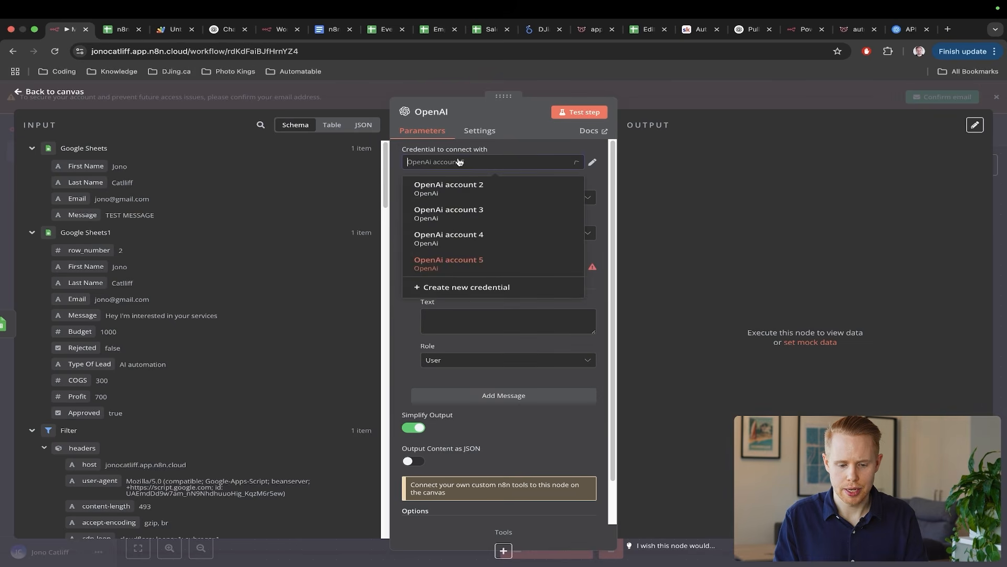
{"action": "left_click", "coordinate": [468, 297]}
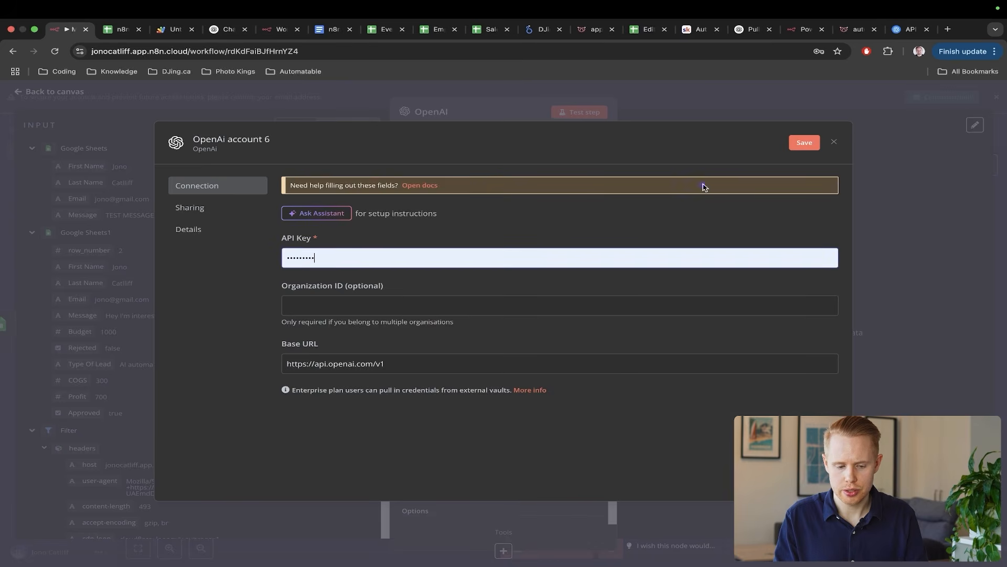
{"action": "left_click", "coordinate": [835, 143]}
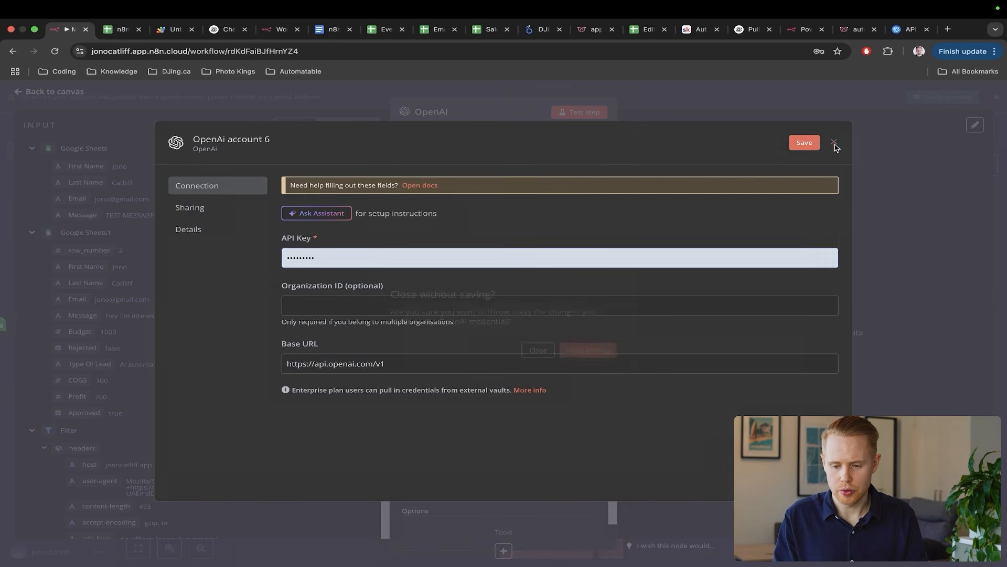
{"action": "key", "text": "ctrl+shift+Tab"}
{"action": "left_click", "coordinate": [985, 97]}
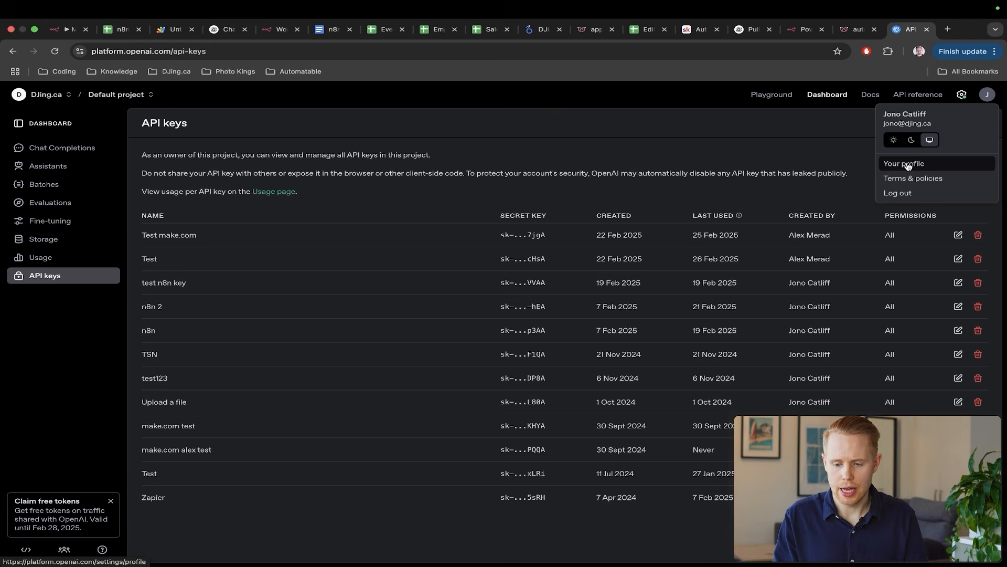
{"action": "left_click", "coordinate": [729, 162]}
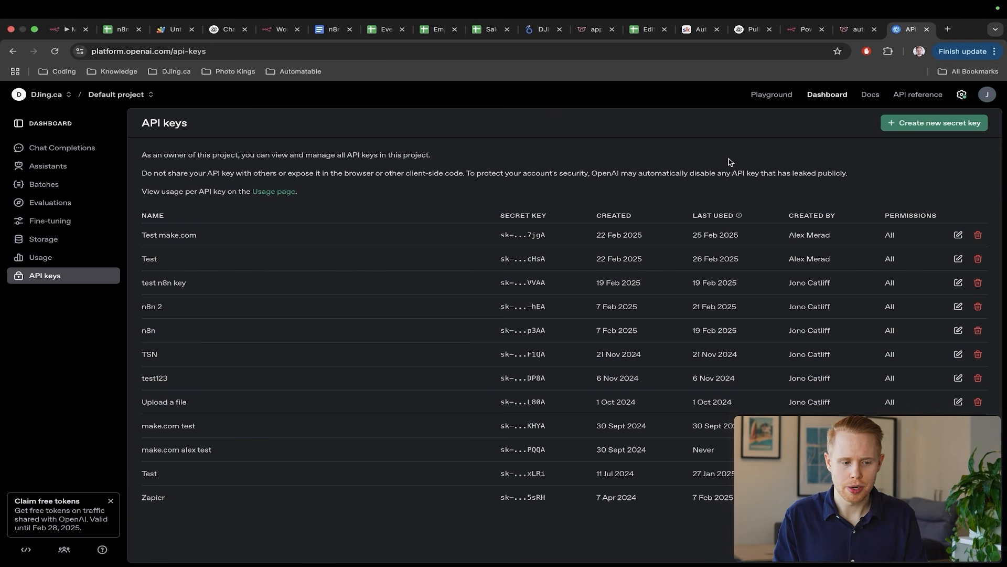
{"action": "key", "text": "ctrl+Tab"}
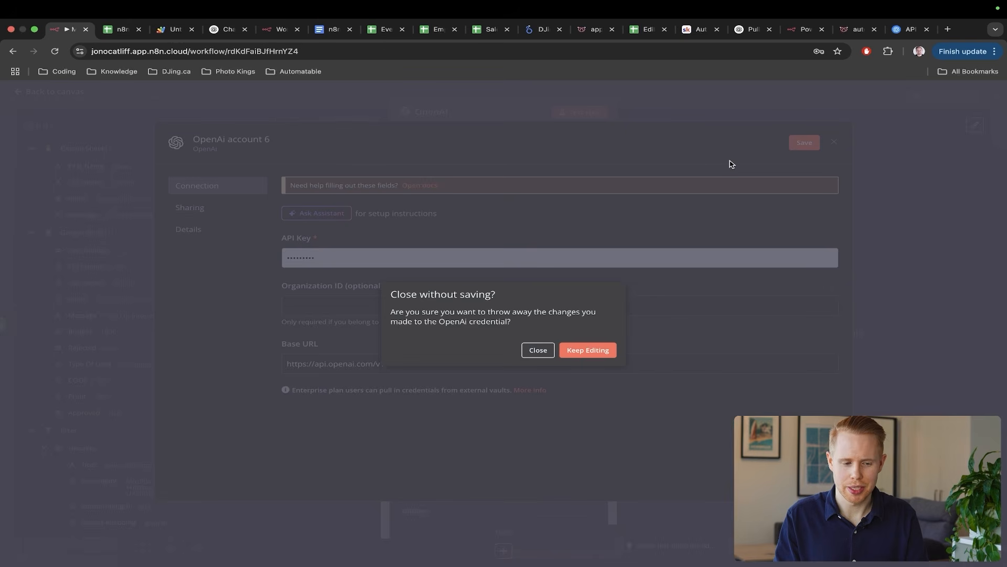
{"action": "left_click", "coordinate": [531, 356]}
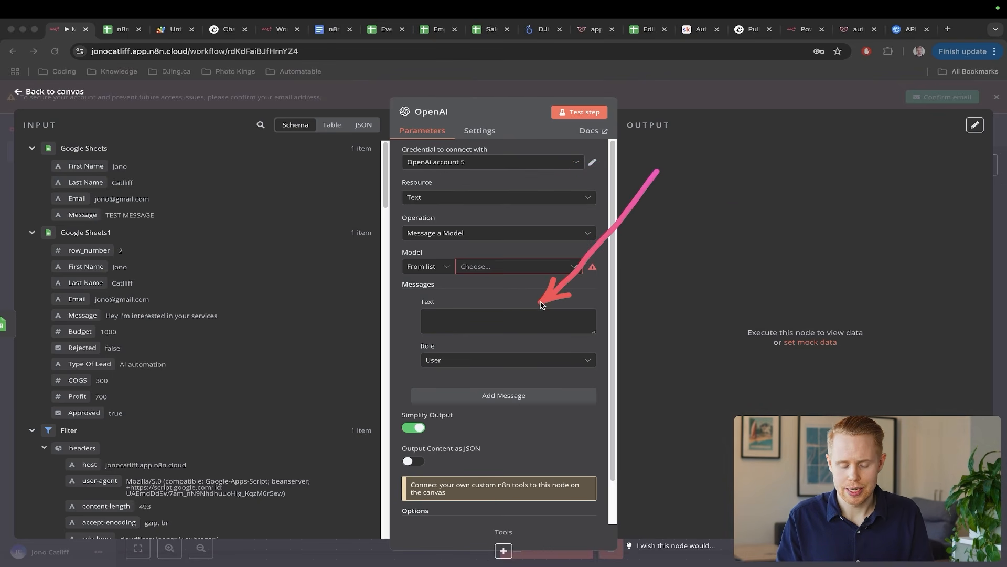
- Choose GPT-4O-MINI as the OpenAI node's model
{"action": "left_click", "coordinate": [528, 267]}
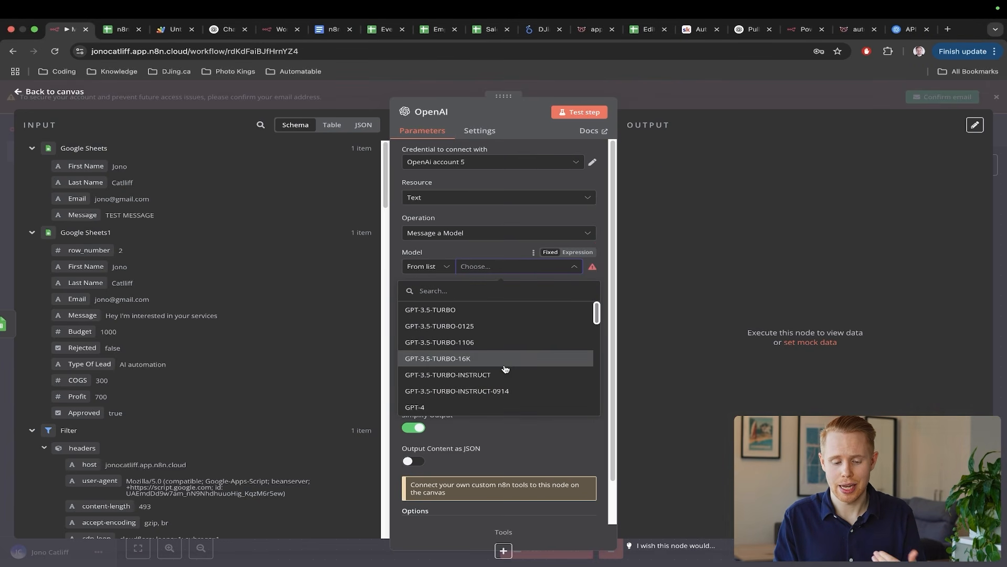
{"action": "scroll", "coordinate": [504, 370], "scroll_direction": "down", "scroll_amount": 1}
{"action": "scroll", "coordinate": [504, 369], "scroll_direction": "down", "scroll_amount": 10}
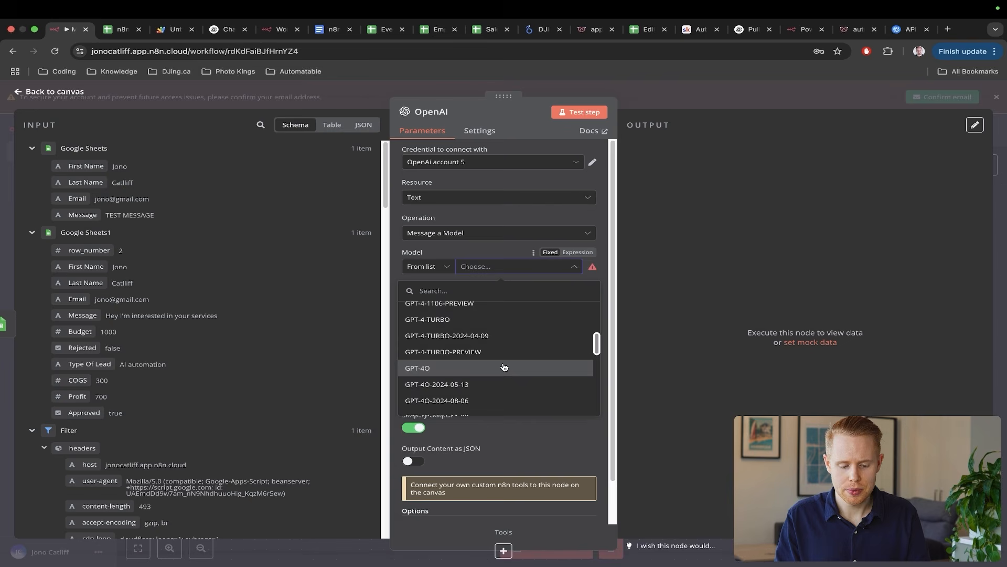
{"action": "left_click", "coordinate": [510, 325]}
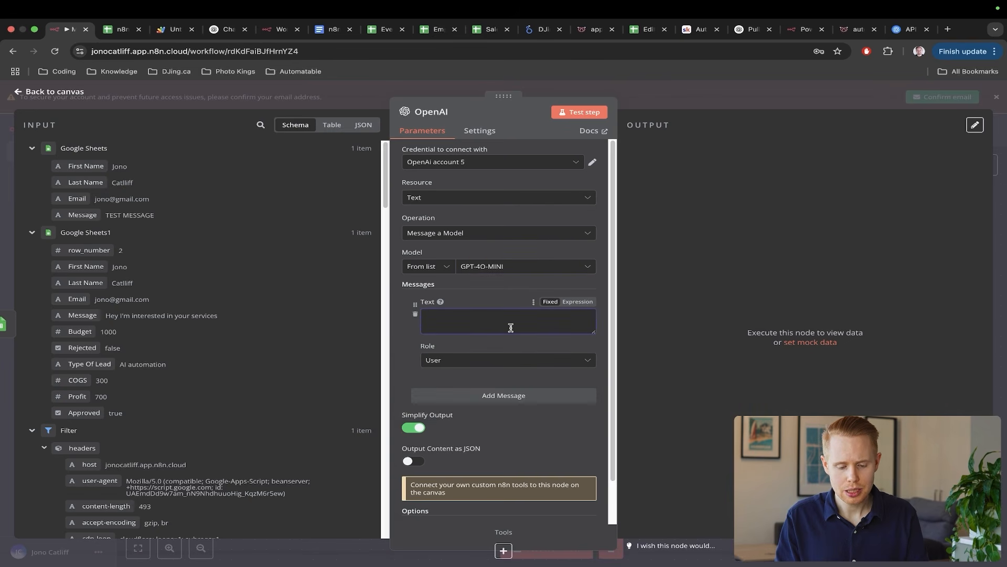
- Write a prompt to classify as customer service or sales, inserting the webhook's rowValues[0]['3'] message
{"action": "type", "text": "Please cl"}
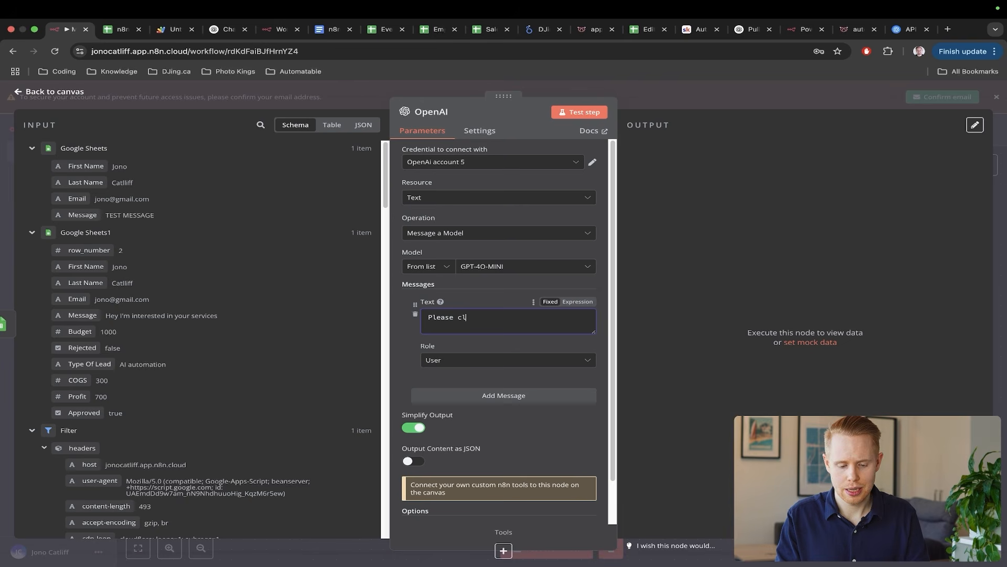
{"action": "type", "text": "assify this as"}
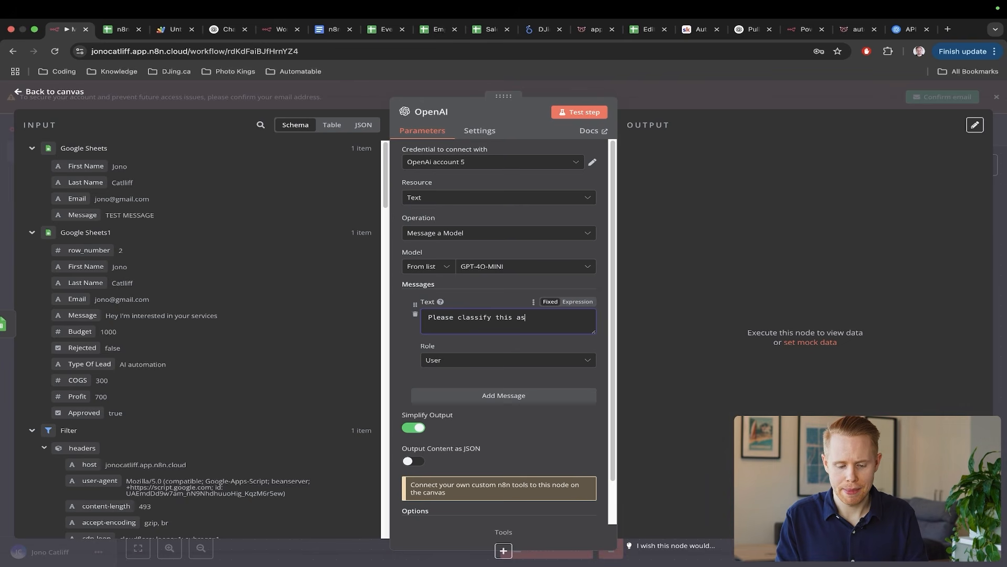
{"action": "type", "text": " either a custo"}
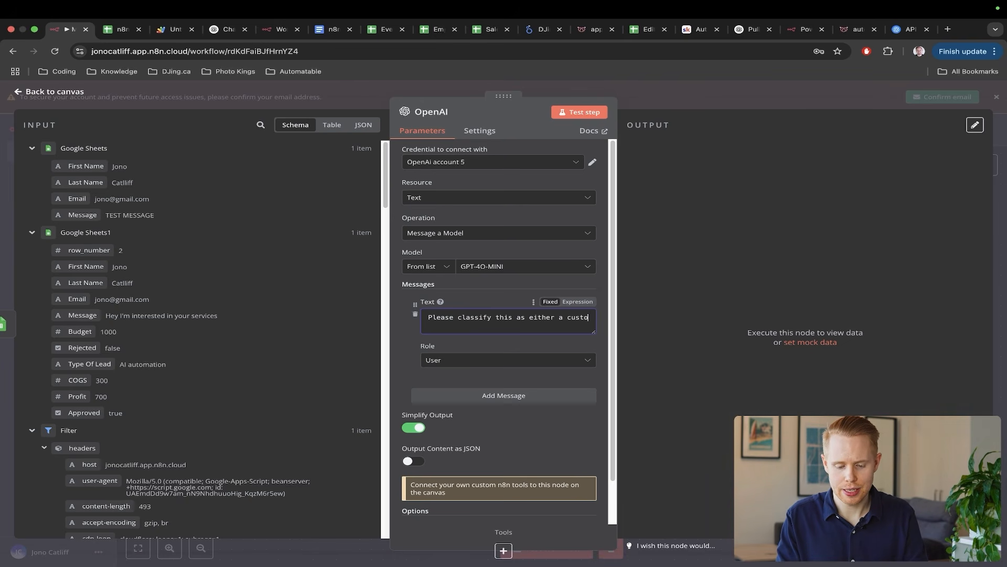
{"action": "type", "text": "mer service or sales inquiry."}
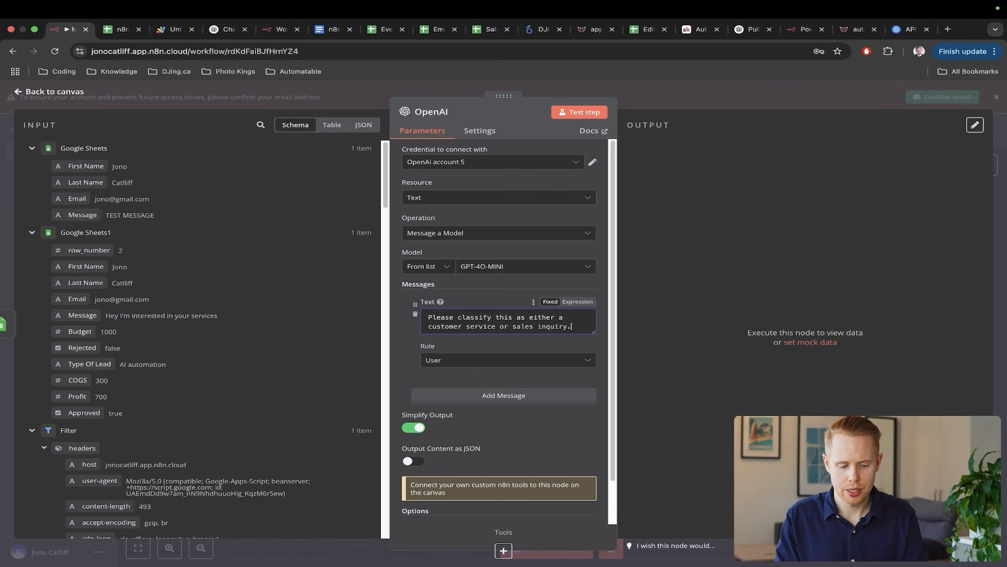
{"action": "key", "text": "Return"}
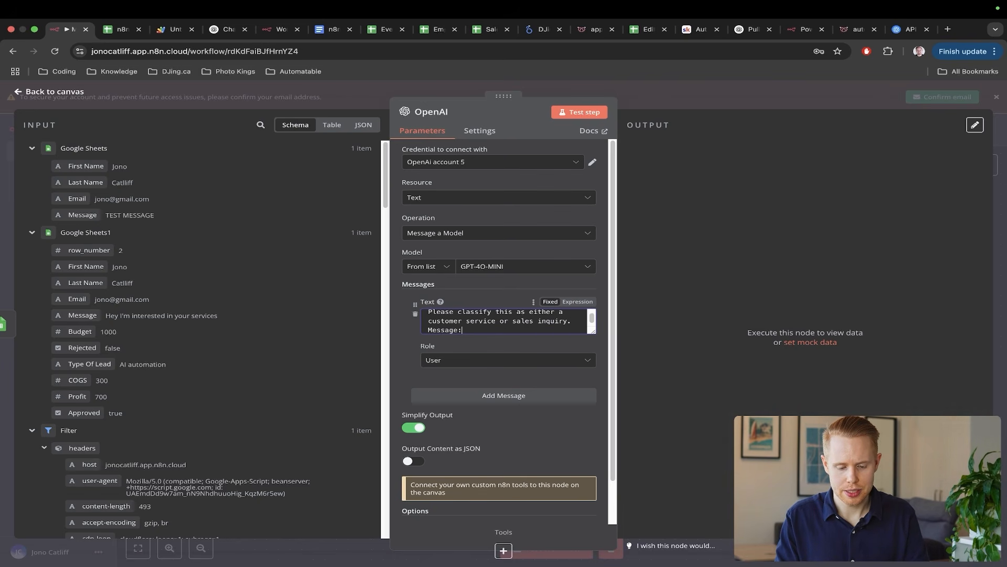
{"action": "key", "text": "Return"}
{"action": "scroll", "coordinate": [193, 240], "scroll_direction": "down", "scroll_amount": 10}
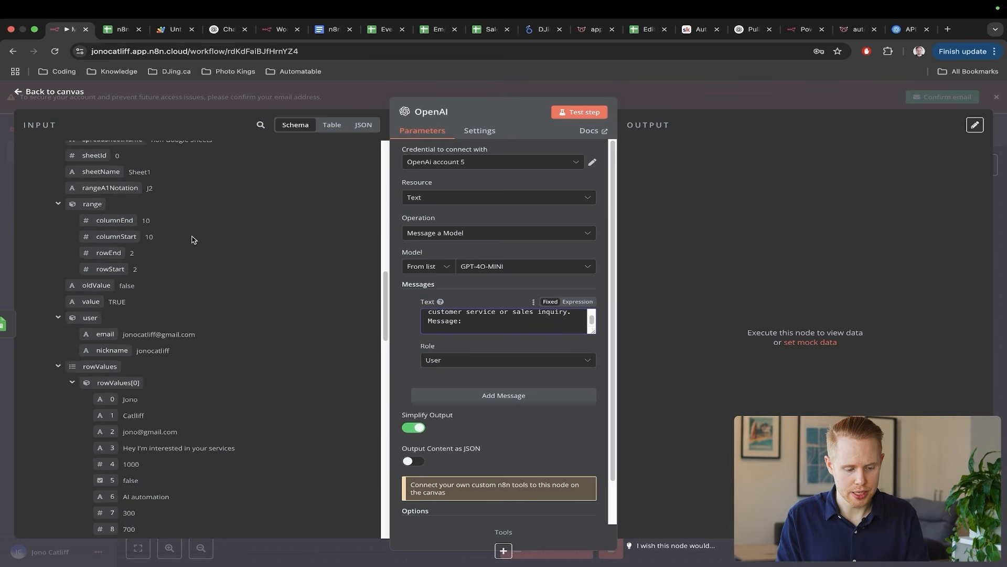
{"action": "scroll", "coordinate": [194, 239], "scroll_direction": "down", "scroll_amount": 2}
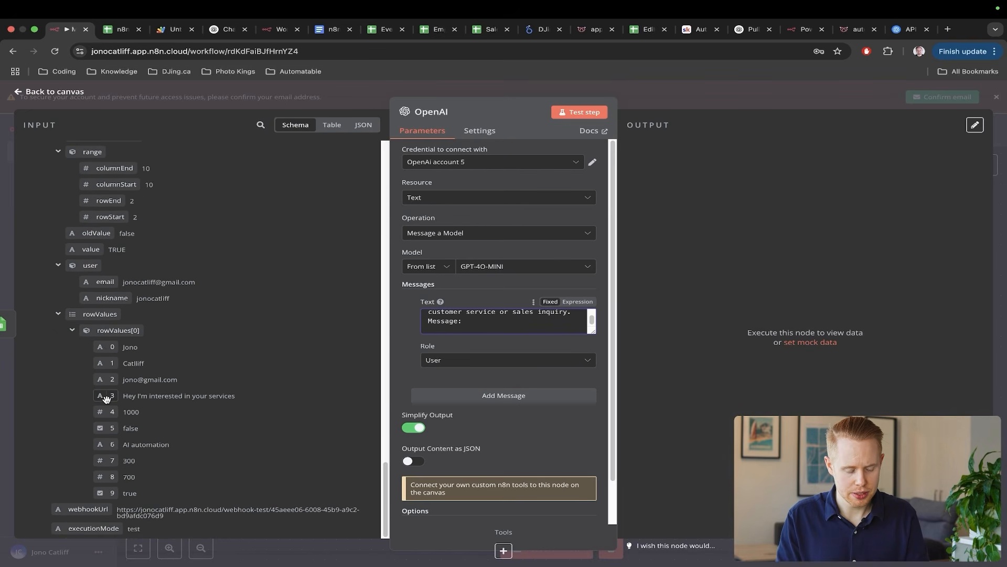
{"action": "left_click_drag", "start_coordinate": [107, 398], "coordinate": [547, 353]}
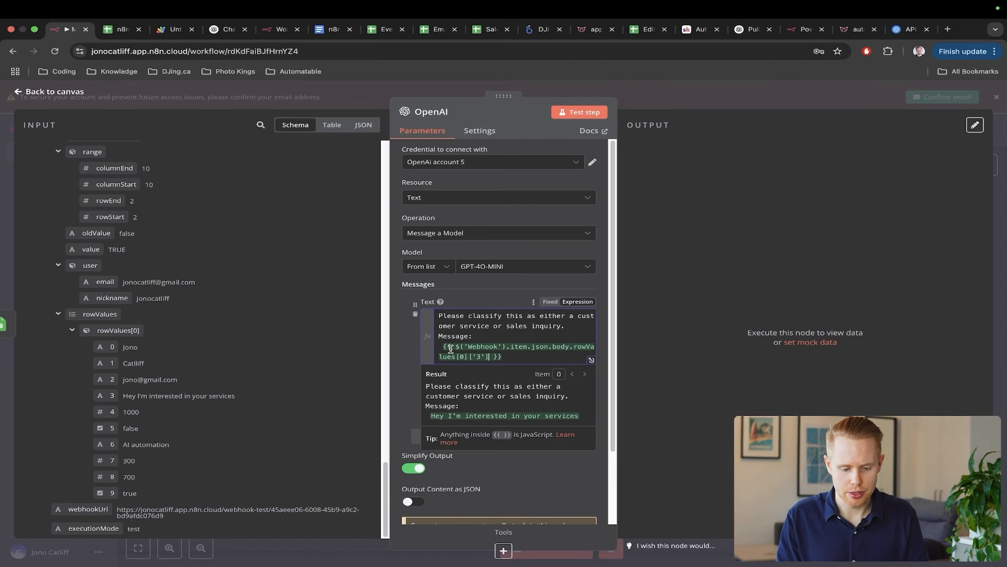
- Glance at the spreadsheet, then leave the JSON output setting on Fixed
{"action": "key", "text": "ctrl+Tab"}
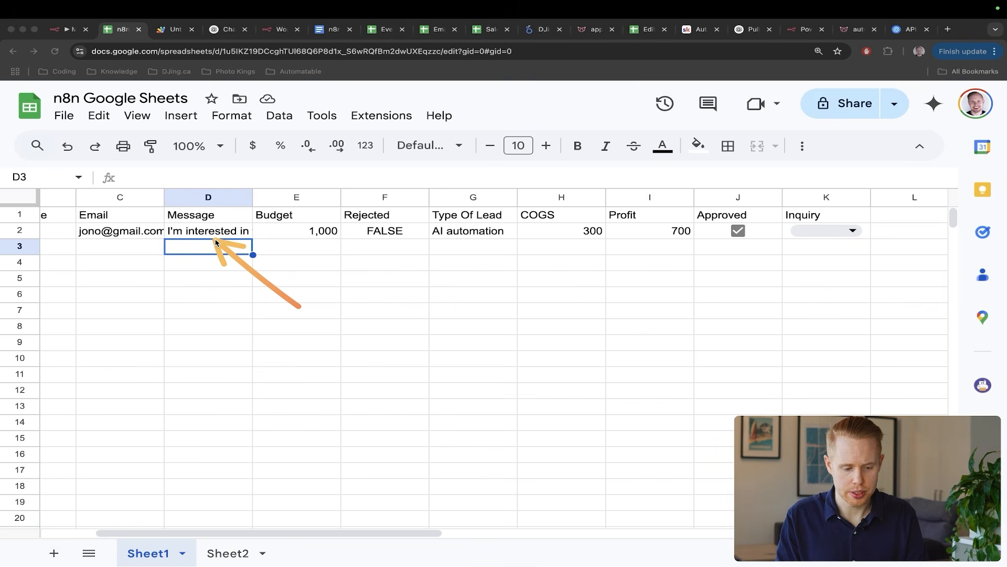
{"action": "key", "text": "ctrl+shift+Tab"}
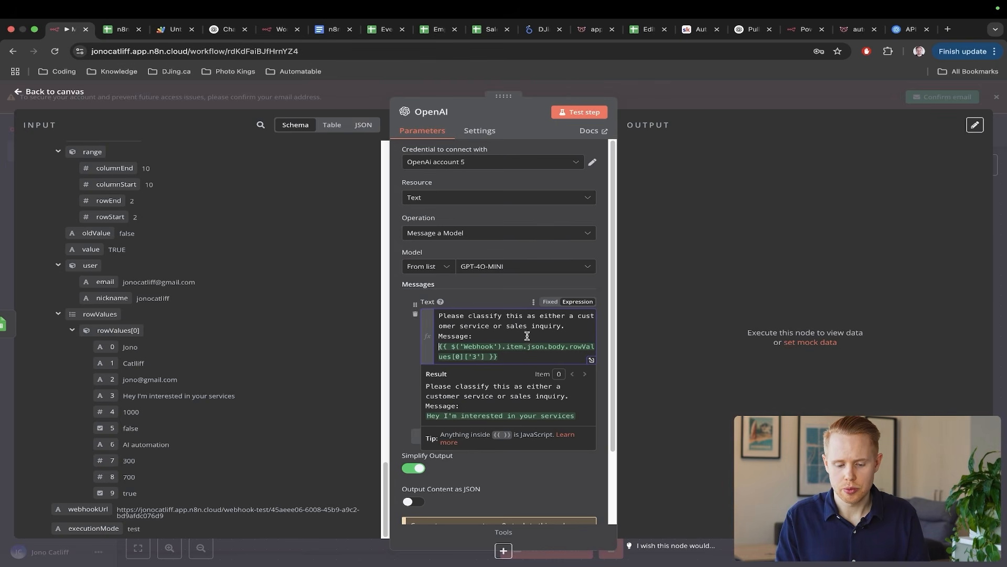
{"action": "scroll", "coordinate": [540, 348], "scroll_direction": "down", "scroll_amount": 3}
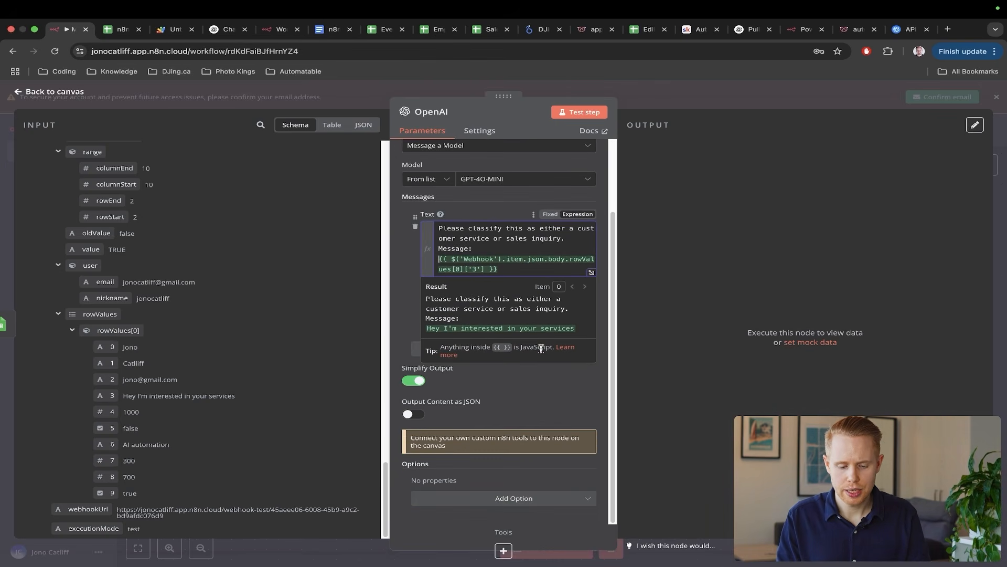
{"action": "left_click", "coordinate": [569, 402]}
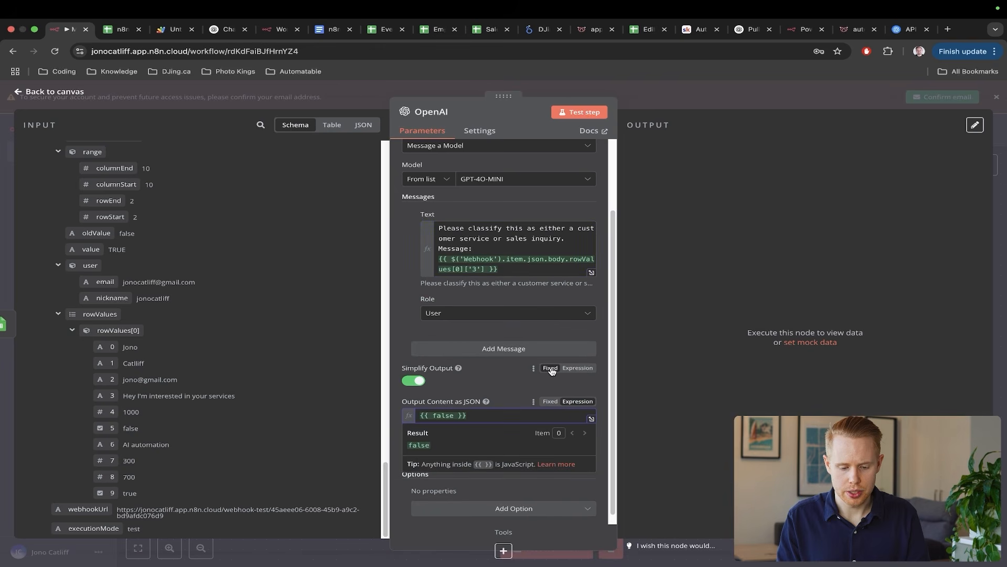
{"action": "left_click", "coordinate": [550, 401]}
{"action": "scroll", "coordinate": [559, 327], "scroll_direction": "up", "scroll_amount": 3}
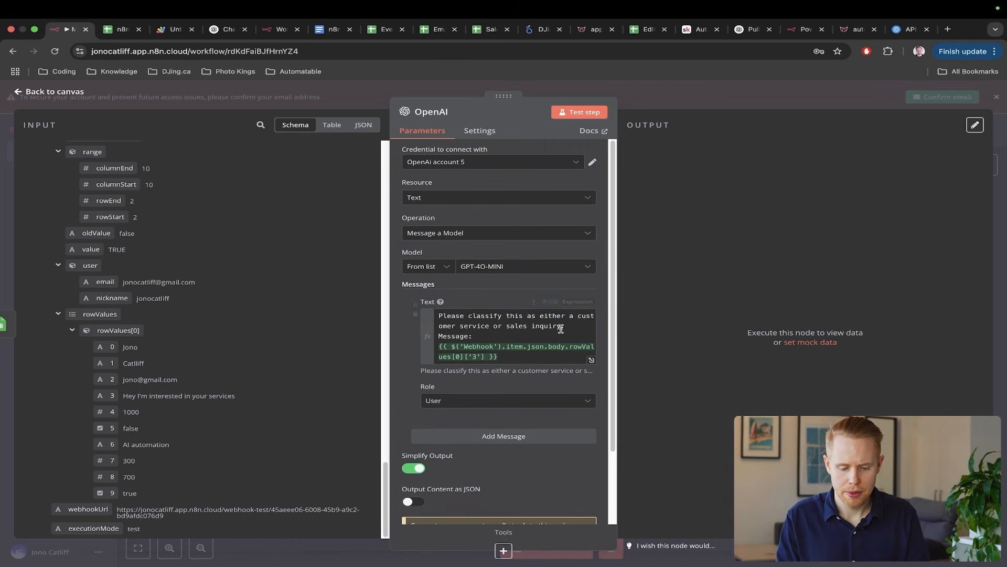
- Add a second prompt message with role Assistant, checking the Inquiry choices in sheet cell K2
{"action": "left_click", "coordinate": [469, 436]}
{"action": "scroll", "coordinate": [473, 435], "scroll_direction": "down", "scroll_amount": 2}
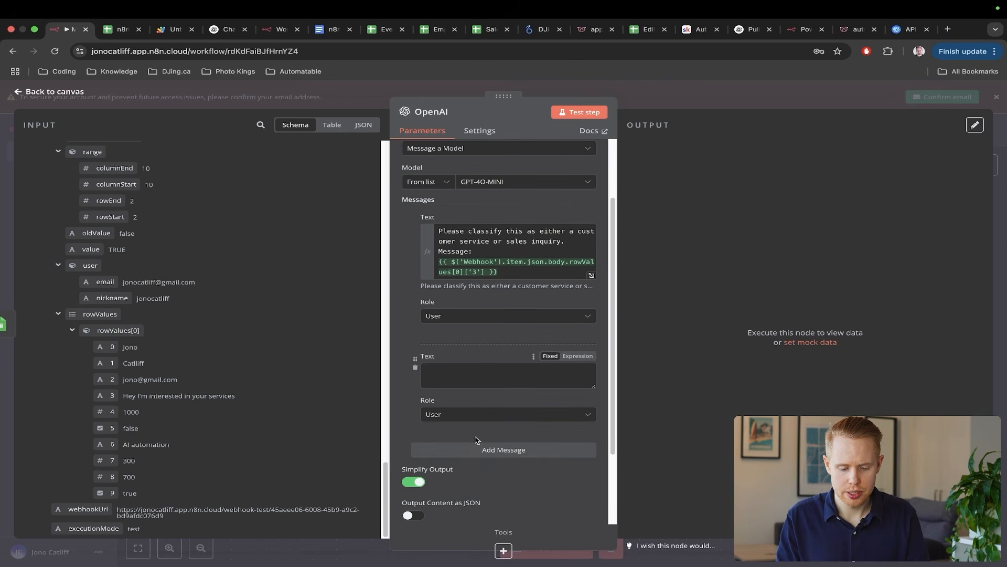
{"action": "left_click", "coordinate": [476, 417]}
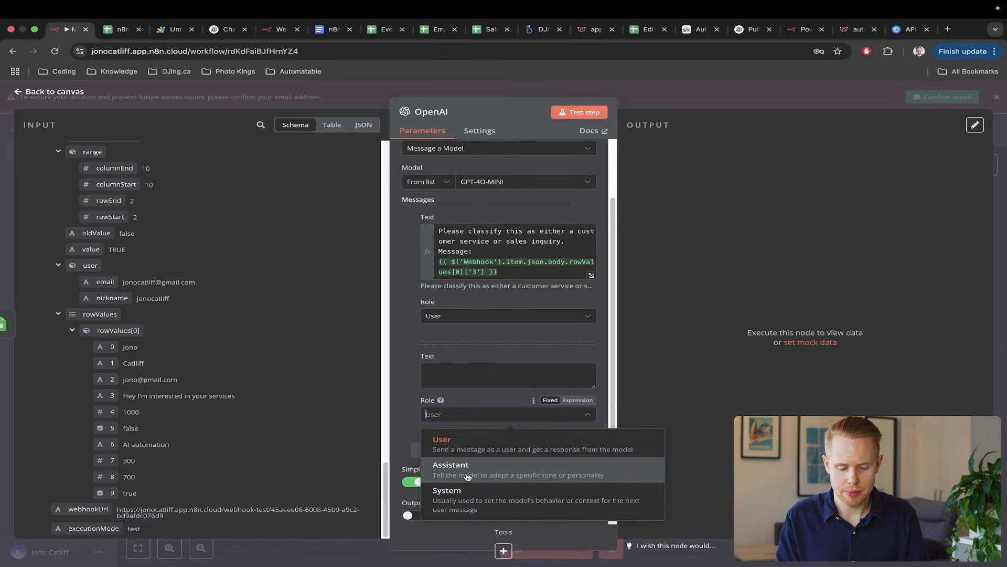
{"action": "left_click", "coordinate": [468, 470]}
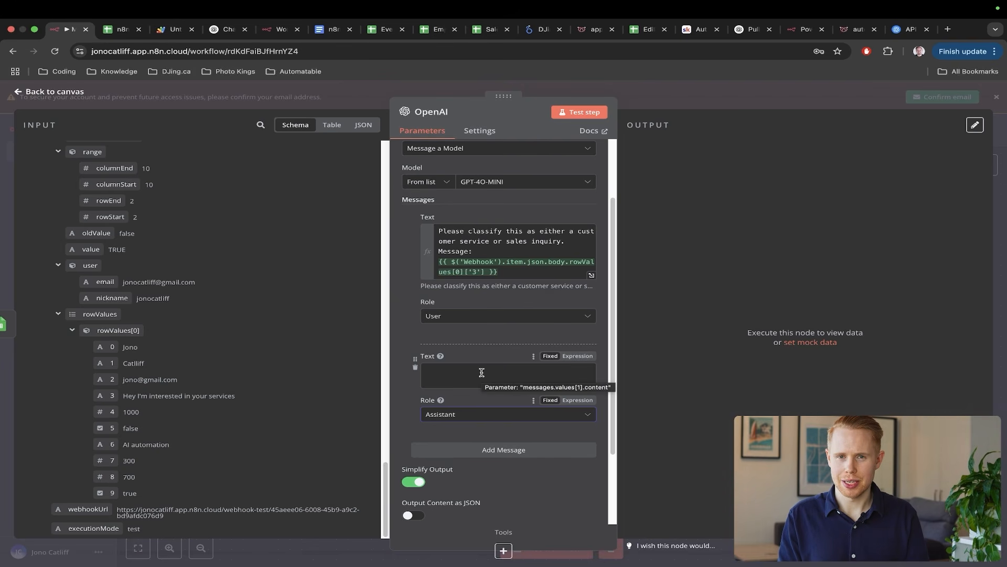
{"action": "key", "text": "ctrl+Tab"}
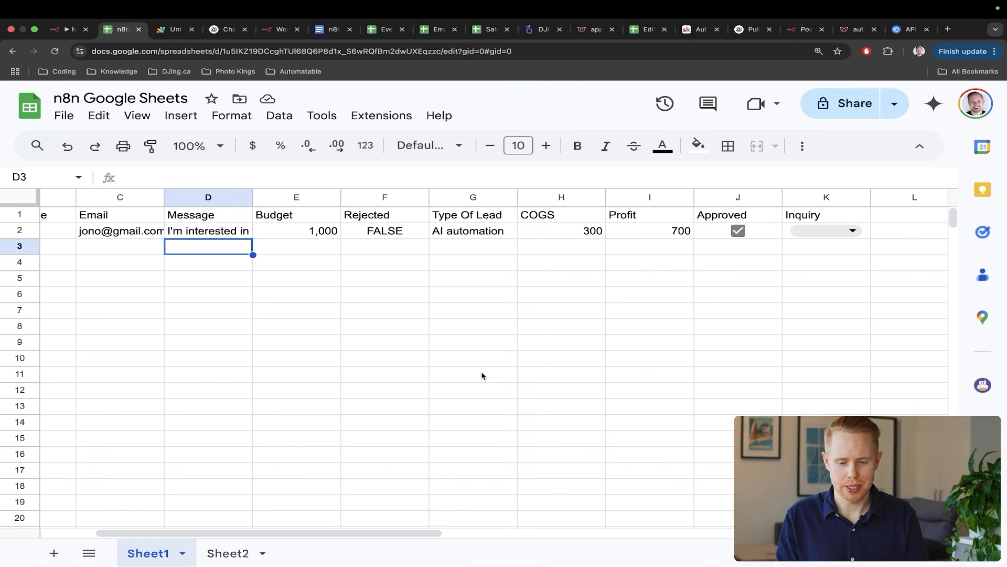
{"action": "left_click", "coordinate": [839, 231]}
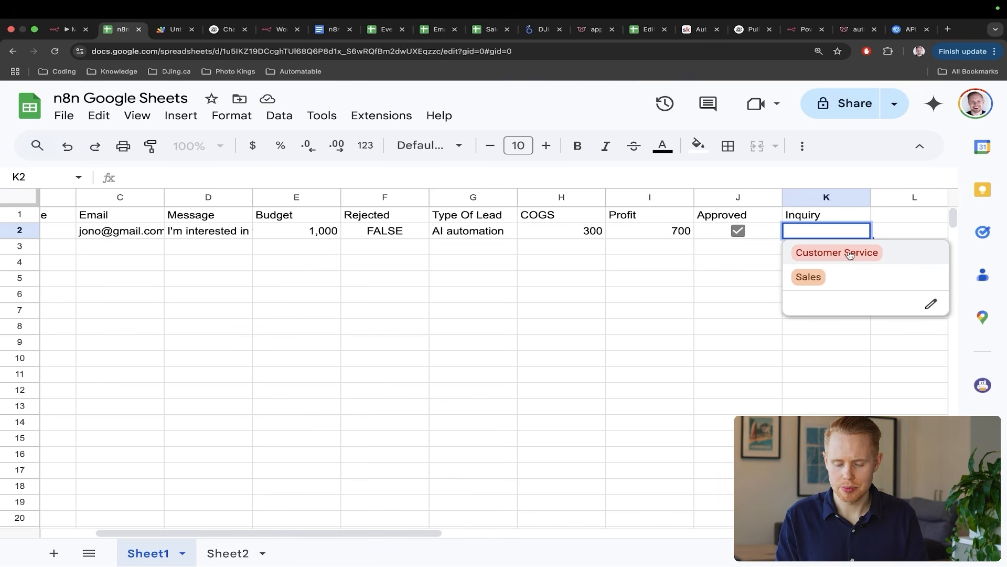
{"action": "key", "text": "Escape"}
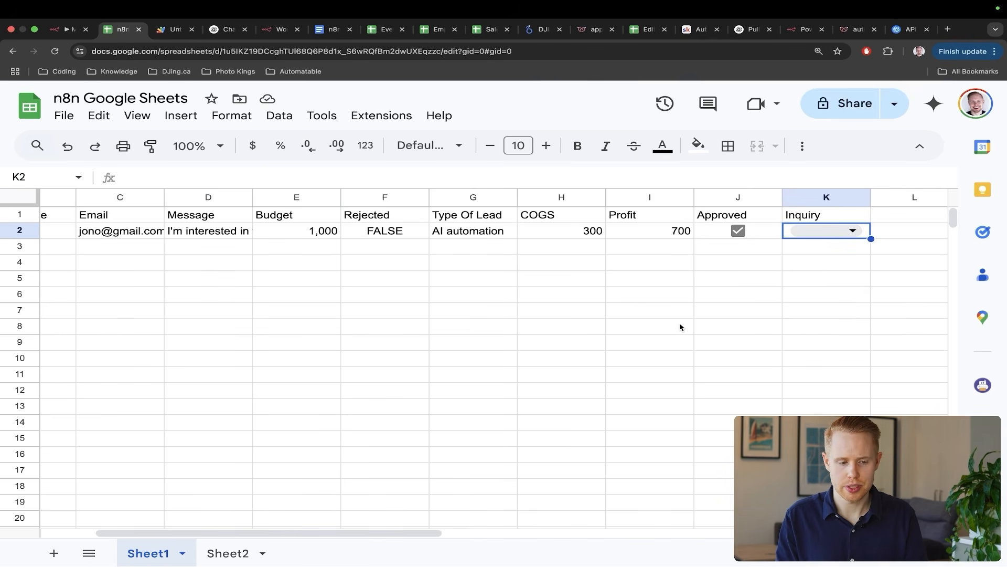
{"action": "key", "text": "ctrl+shift+Tab"}
- Fill that Assistant message with 'Customer Service' and add another Assistant message 'Sales'
{"action": "left_click", "coordinate": [467, 377]}
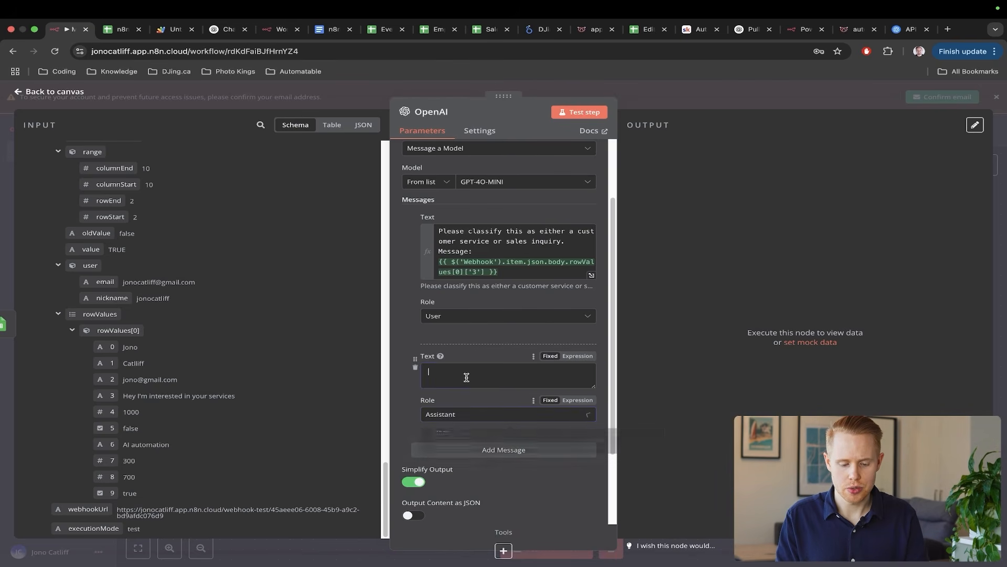
{"action": "type", "text": "Cus"}
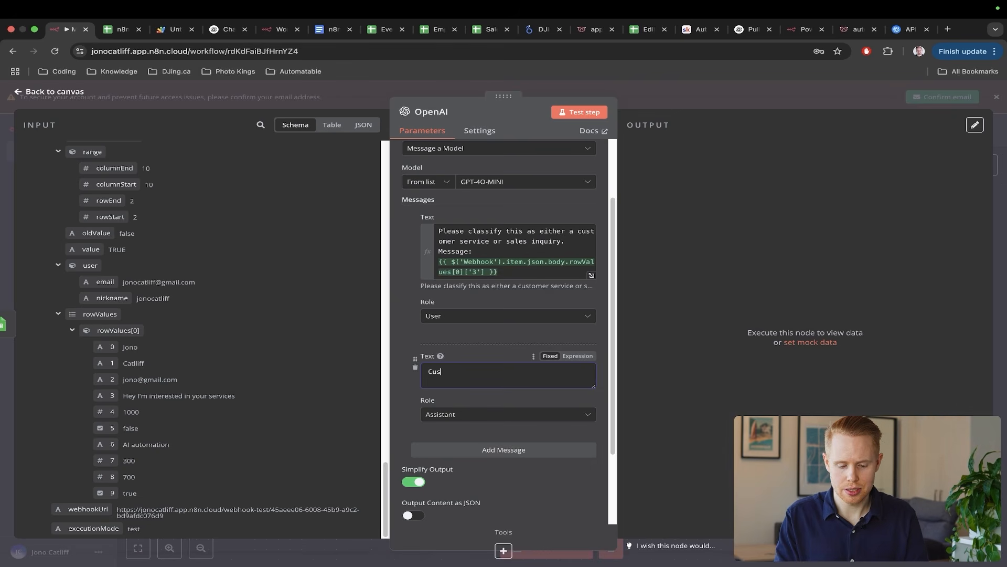
{"action": "type", "text": "tomer Service"}
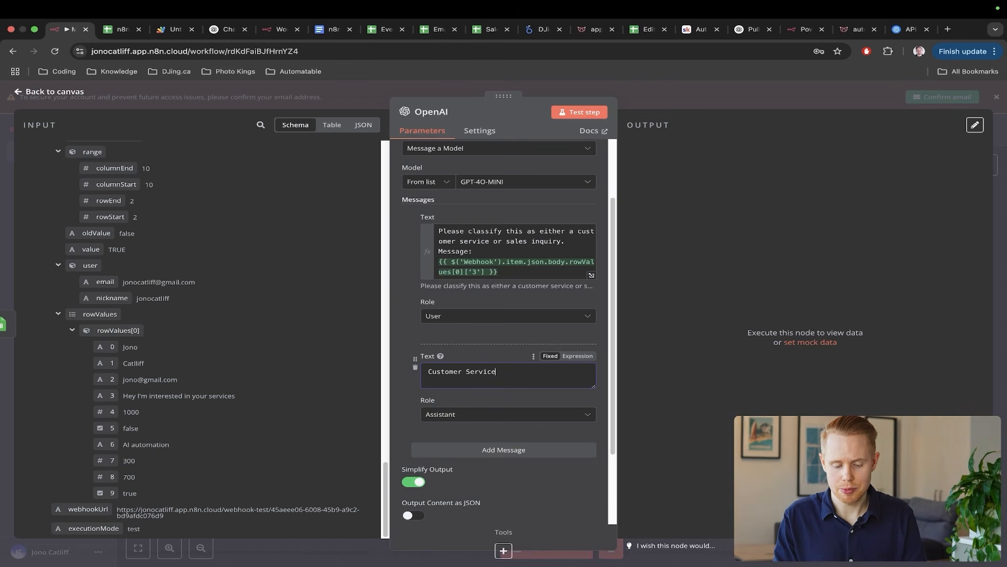
{"action": "left_click", "coordinate": [461, 449]}
{"action": "left_click", "coordinate": [453, 470]}
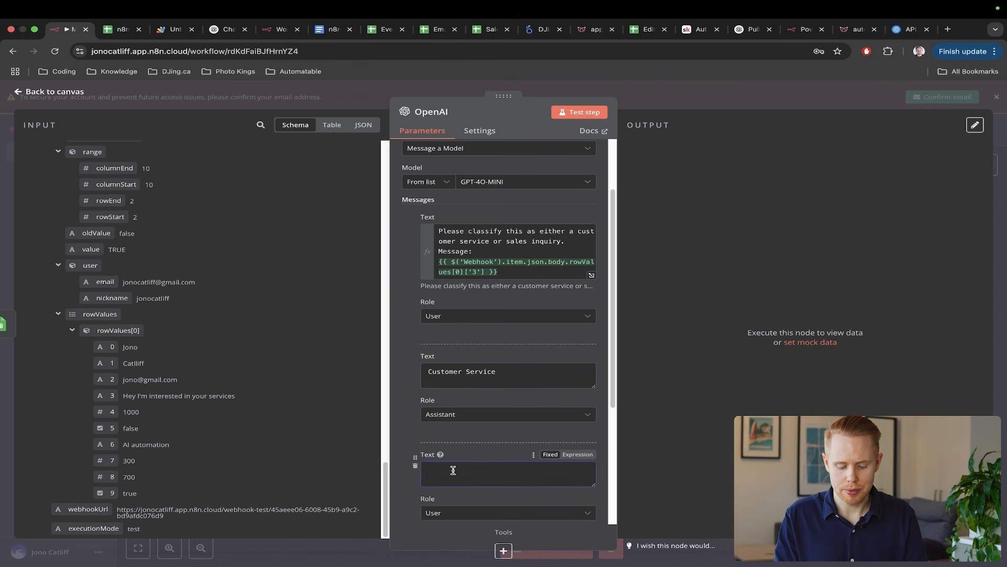
{"action": "type", "text": "Sales"}
{"action": "scroll", "coordinate": [455, 469], "scroll_direction": "down", "scroll_amount": 2}
{"action": "left_click", "coordinate": [476, 448]}
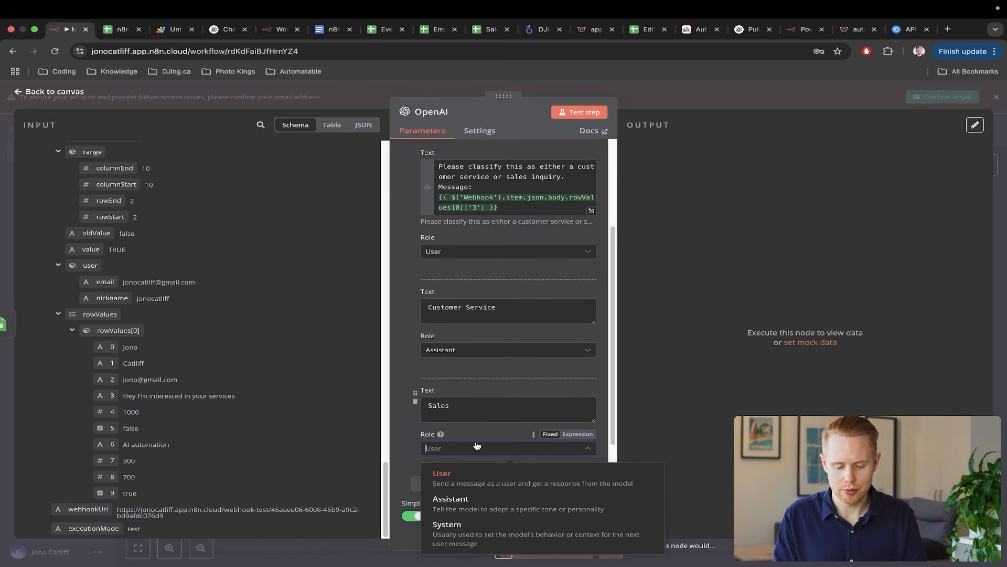
{"action": "left_click", "coordinate": [454, 503]}
- Adjust the message fields and confirm the Sales message keeps the Assistant role
{"action": "scroll", "coordinate": [478, 326], "scroll_direction": "up", "scroll_amount": 5}
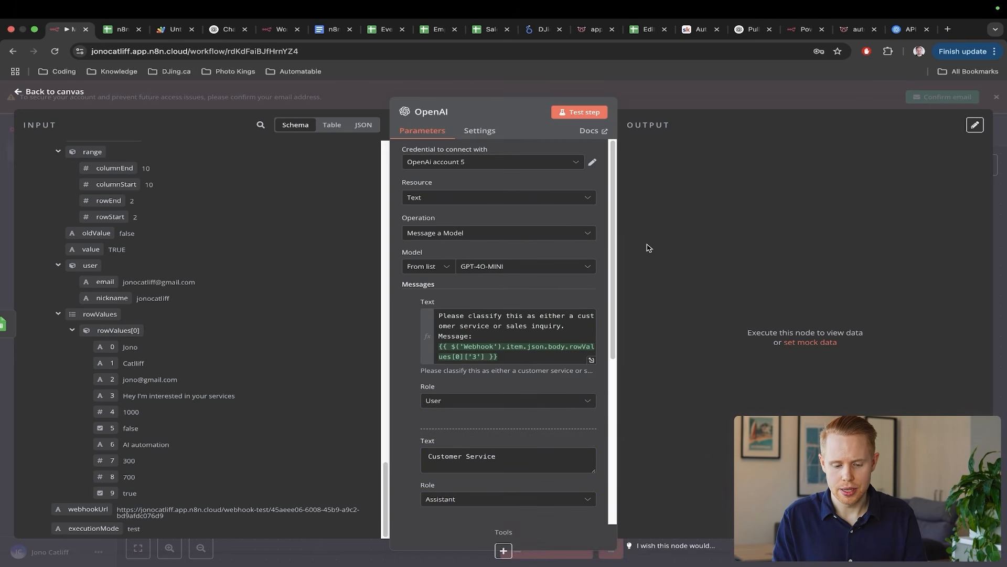
{"action": "scroll", "coordinate": [647, 258], "scroll_direction": "down", "scroll_amount": 4}
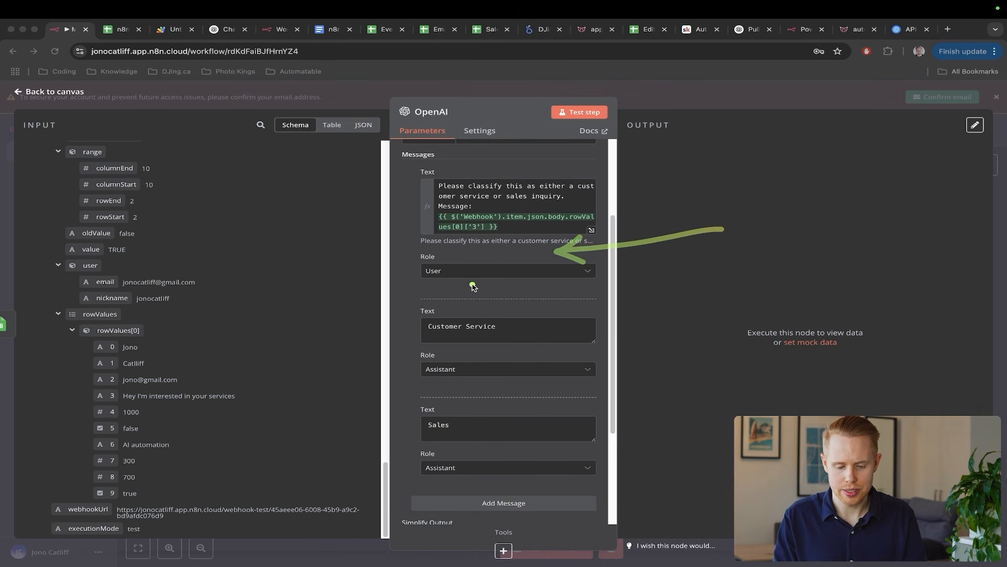
{"action": "left_click_drag", "start_coordinate": [486, 290], "coordinate": [425, 288]}
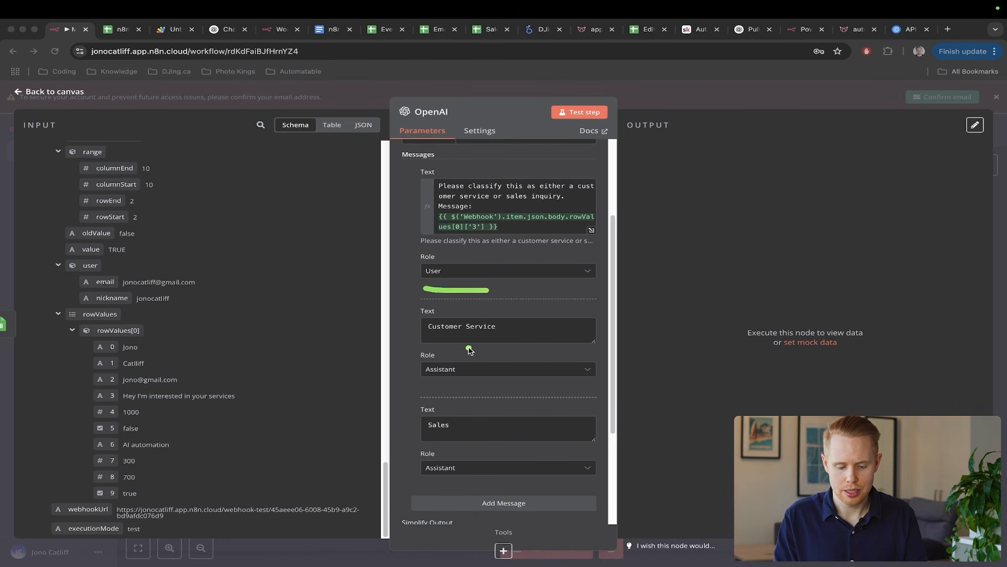
{"action": "left_click_drag", "start_coordinate": [499, 392], "coordinate": [374, 388]}
{"action": "left_click", "coordinate": [488, 467]}
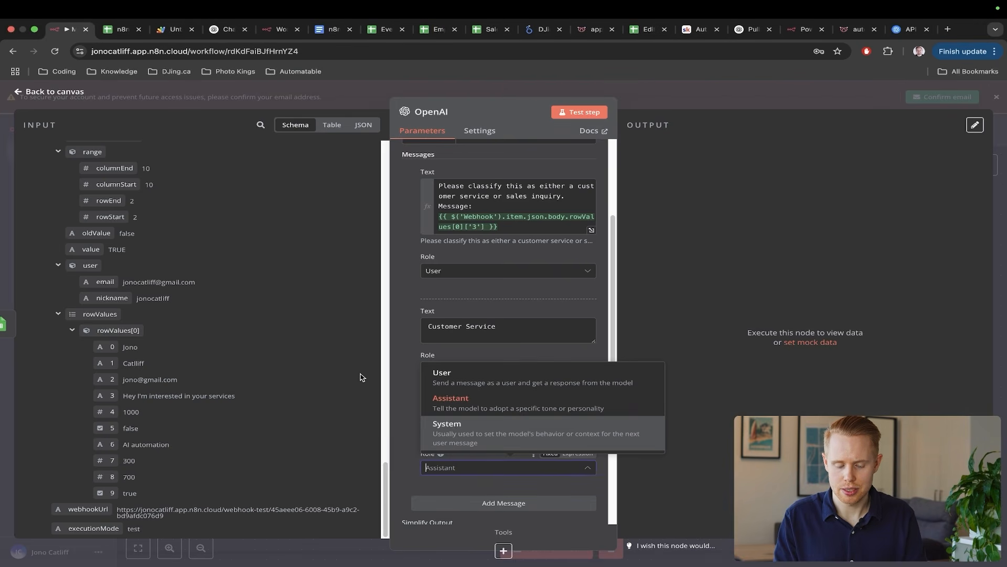
{"action": "left_click", "coordinate": [451, 402]}
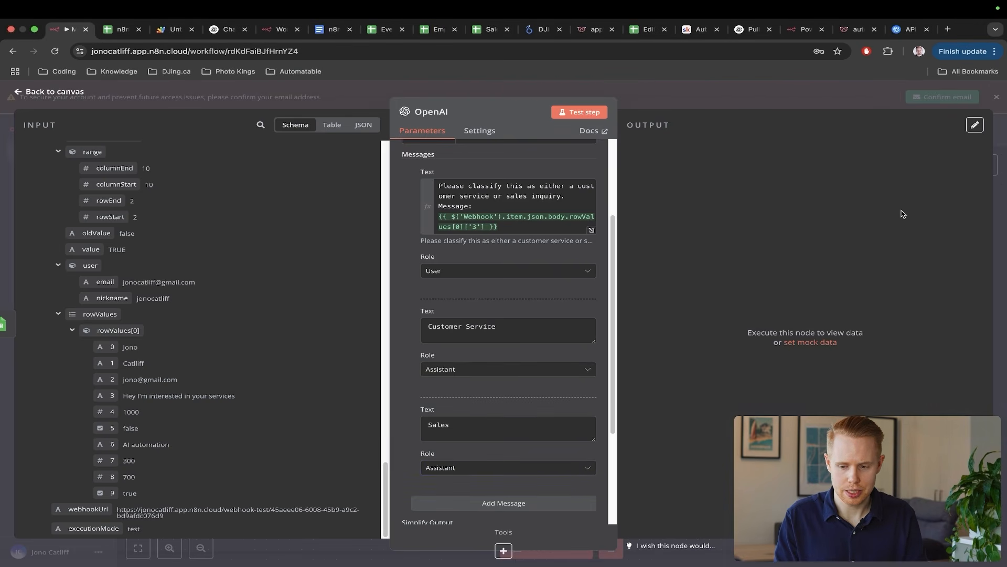
- Return to the canvas and open the next-step picker after the OpenAI node
{"action": "left_click", "coordinate": [1001, 173]}
{"action": "scroll", "coordinate": [929, 348], "scroll_direction": "right", "scroll_amount": 3}
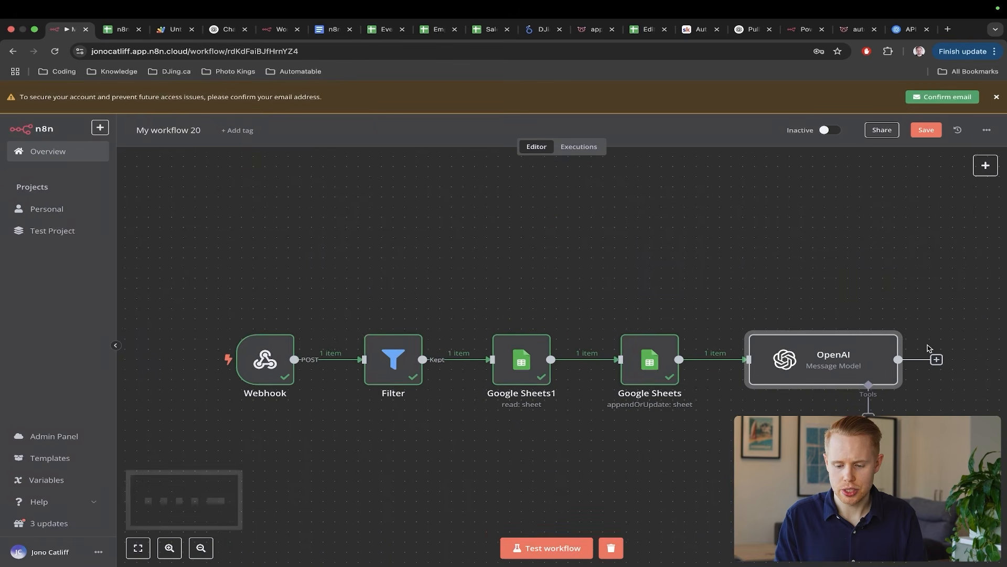
{"action": "scroll", "coordinate": [808, 270], "scroll_direction": "right", "scroll_amount": 2}
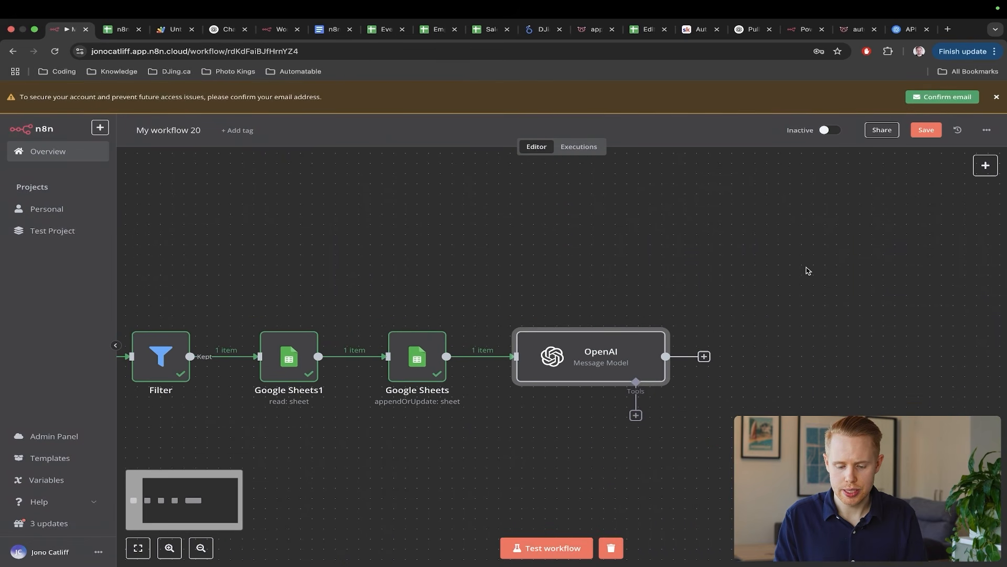
{"action": "left_click", "coordinate": [705, 356]}
- Add a Google Sheets 'Update row in sheet' step after the OpenAI node
{"action": "scroll", "coordinate": [709, 353], "scroll_direction": "right", "scroll_amount": 4}
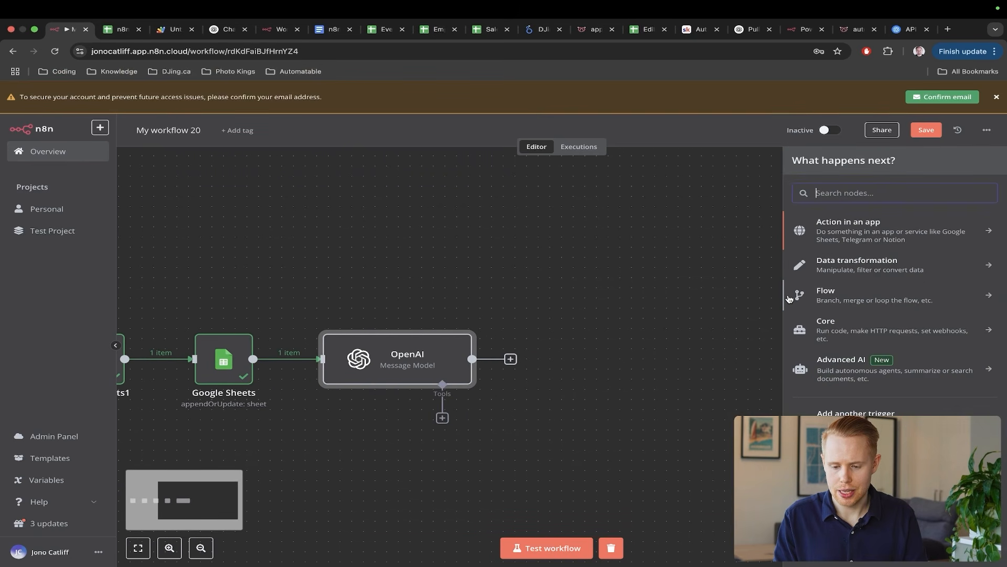
{"action": "type", "text": "google sheets"}
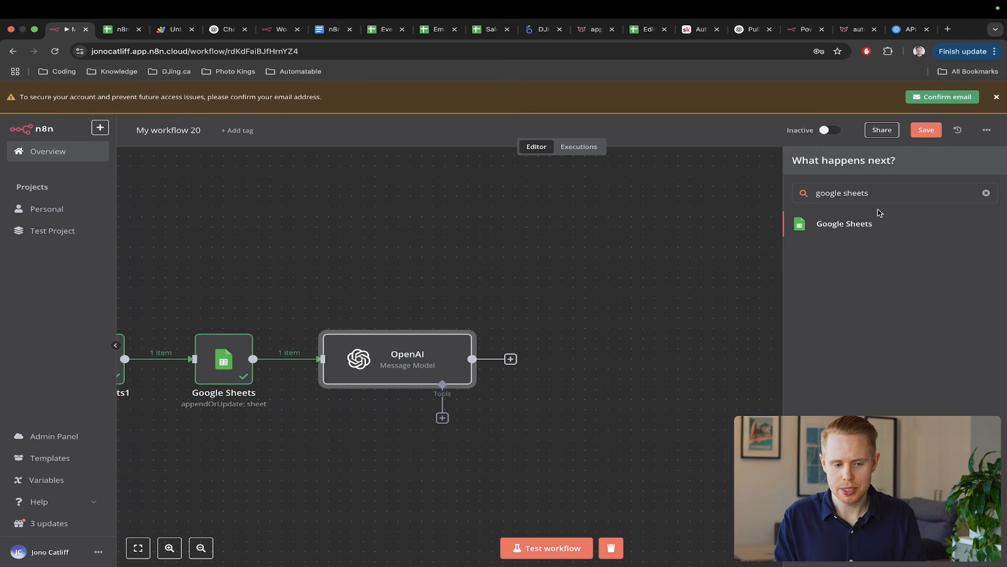
{"action": "left_click", "coordinate": [868, 223]}
{"action": "key", "text": "ctrl+Tab"}
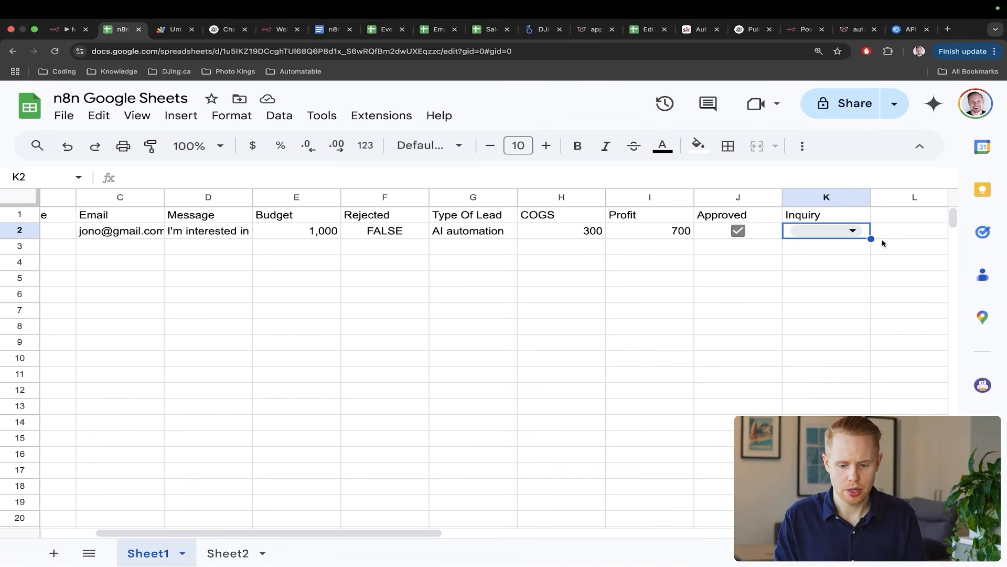
{"action": "left_click_drag", "start_coordinate": [907, 367], "coordinate": [842, 272]}
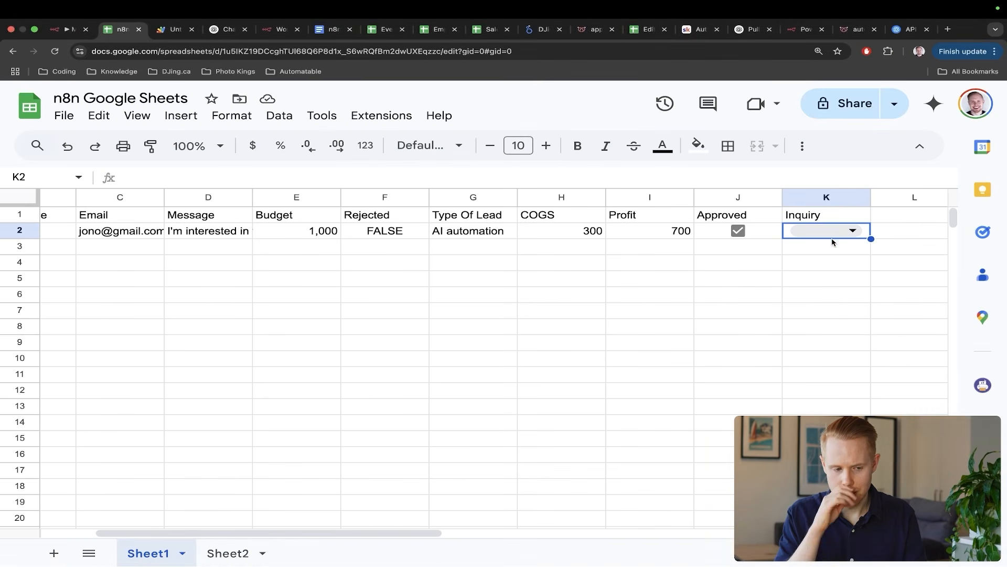
{"action": "key", "text": "ctrl+shift+Tab"}
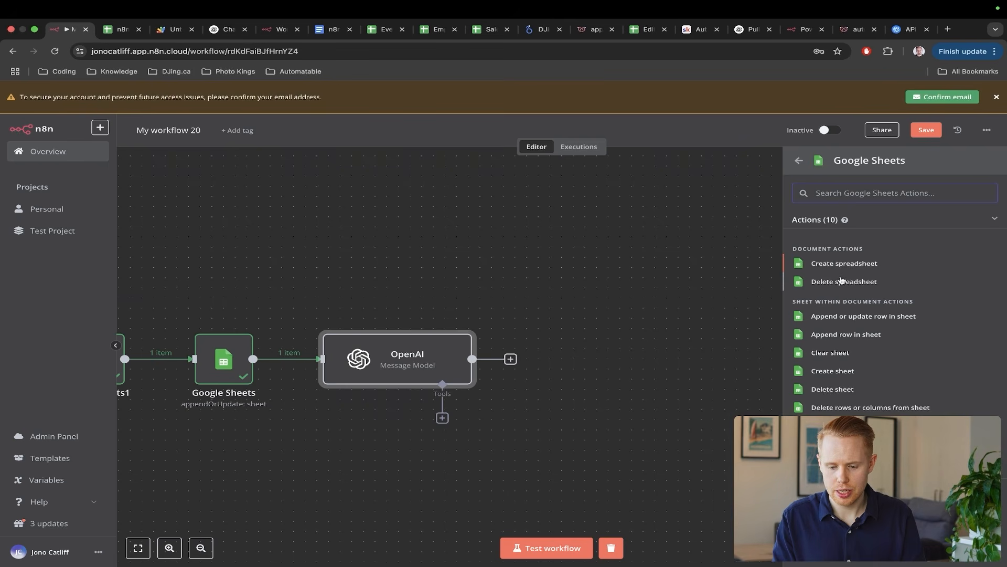
{"action": "type", "text": "updat"}
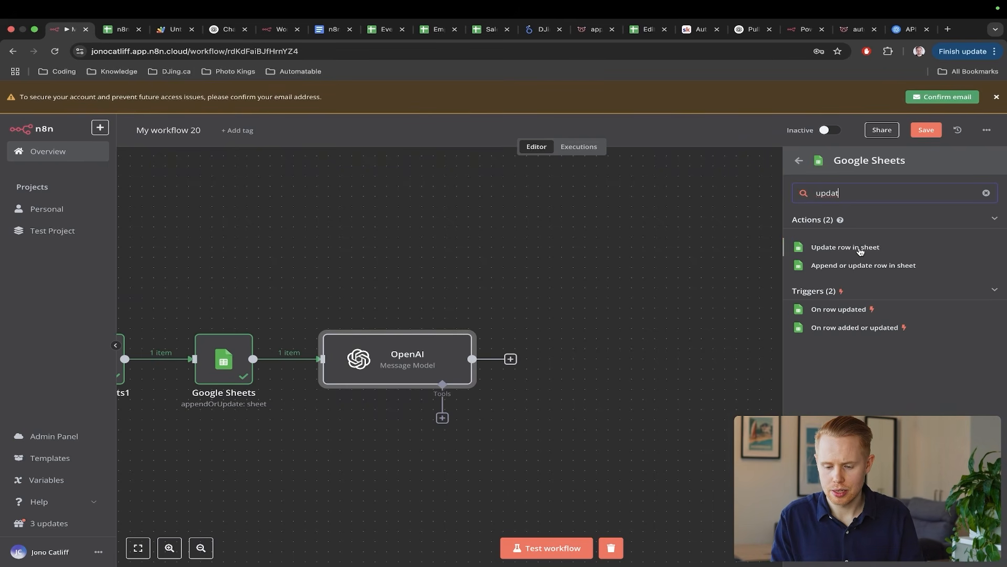
{"action": "left_click", "coordinate": [859, 251]}
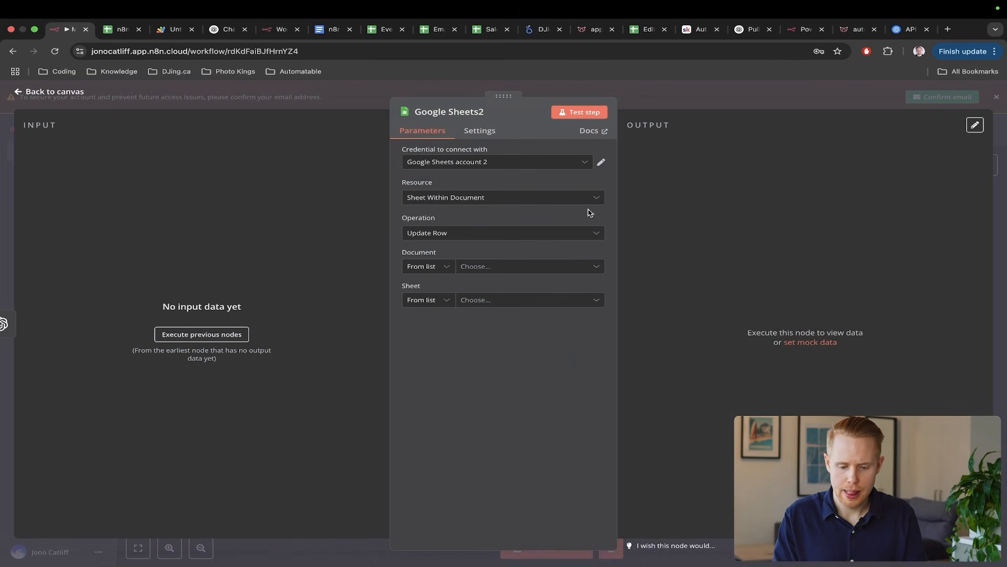
- Copy the append-or-update Google Sheets node and chain the copy after Google Sheets2
{"action": "left_click", "coordinate": [497, 266]}
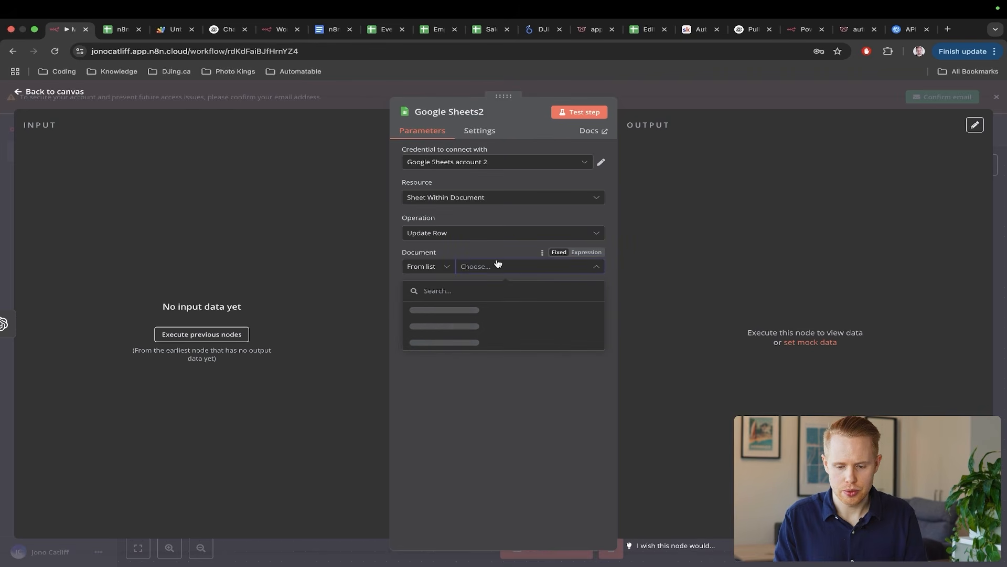
{"action": "left_click", "coordinate": [1005, 190]}
{"action": "scroll", "coordinate": [382, 353], "scroll_direction": "left", "scroll_amount": 3}
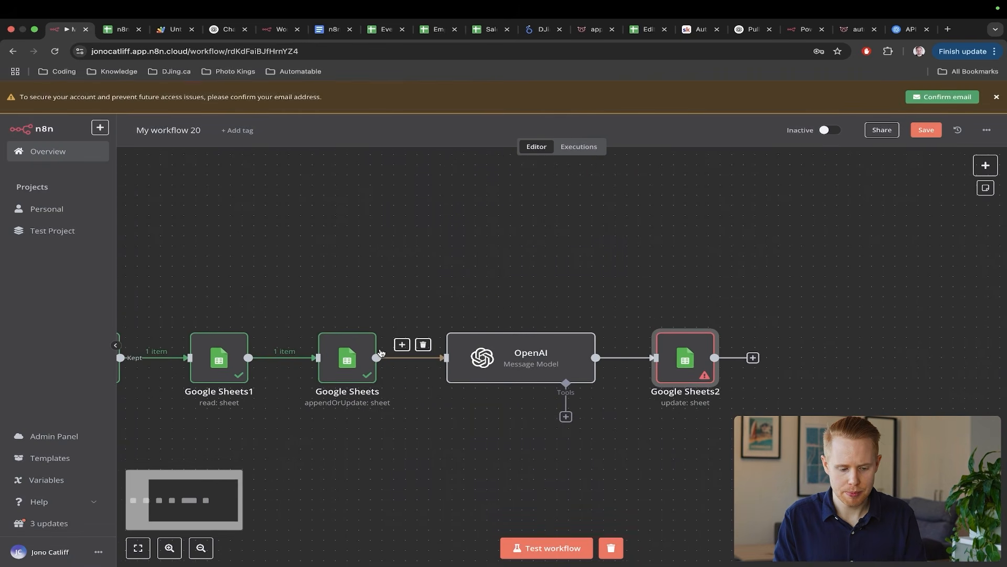
{"action": "left_click", "coordinate": [354, 363]}
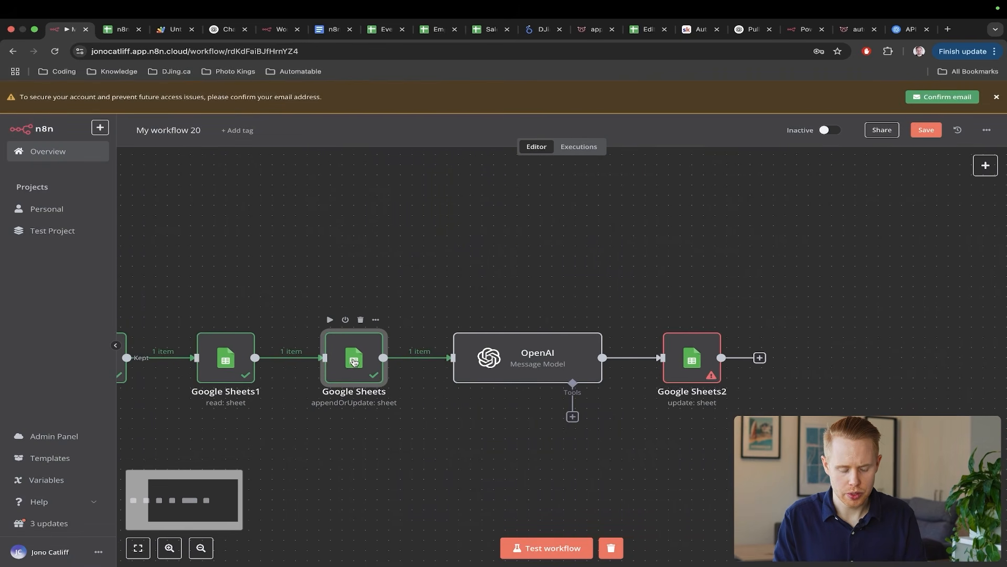
{"action": "left_click", "coordinate": [532, 289]}
{"action": "scroll", "coordinate": [456, 302], "scroll_direction": "left", "scroll_amount": 5}
{"action": "scroll", "coordinate": [420, 367], "scroll_direction": "down", "scroll_amount": 3}
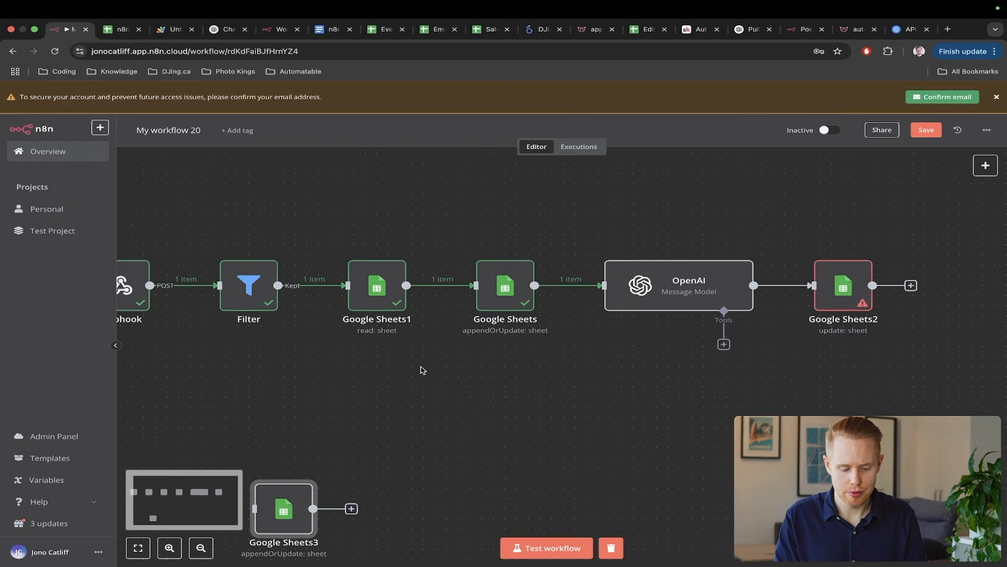
{"action": "left_click_drag", "start_coordinate": [307, 438], "coordinate": [970, 214]}
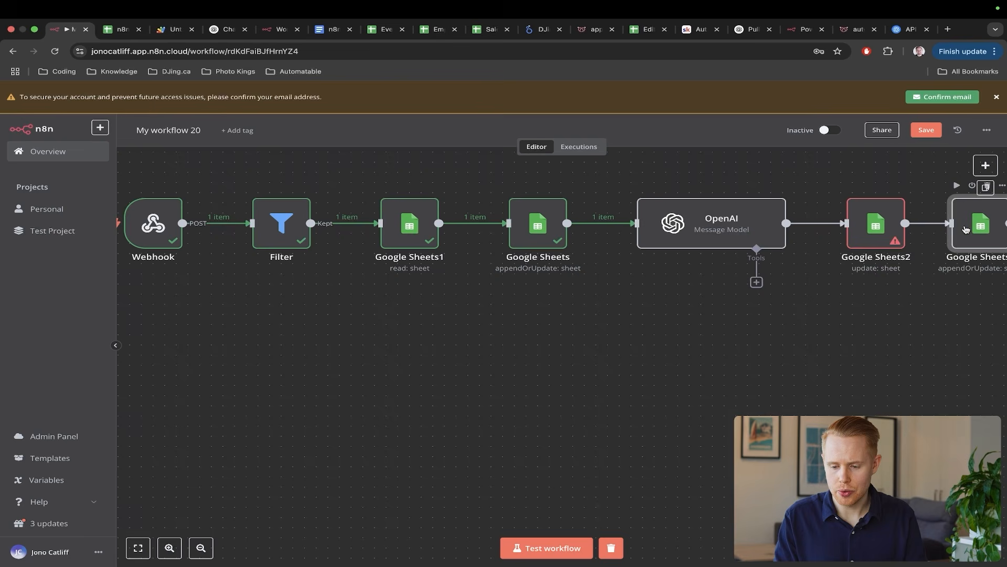
{"action": "scroll", "coordinate": [892, 236], "scroll_direction": "right", "scroll_amount": 5}
{"action": "left_click_drag", "start_coordinate": [764, 233], "coordinate": [786, 234]}
{"action": "scroll", "coordinate": [787, 234], "scroll_direction": "up", "scroll_amount": 2}
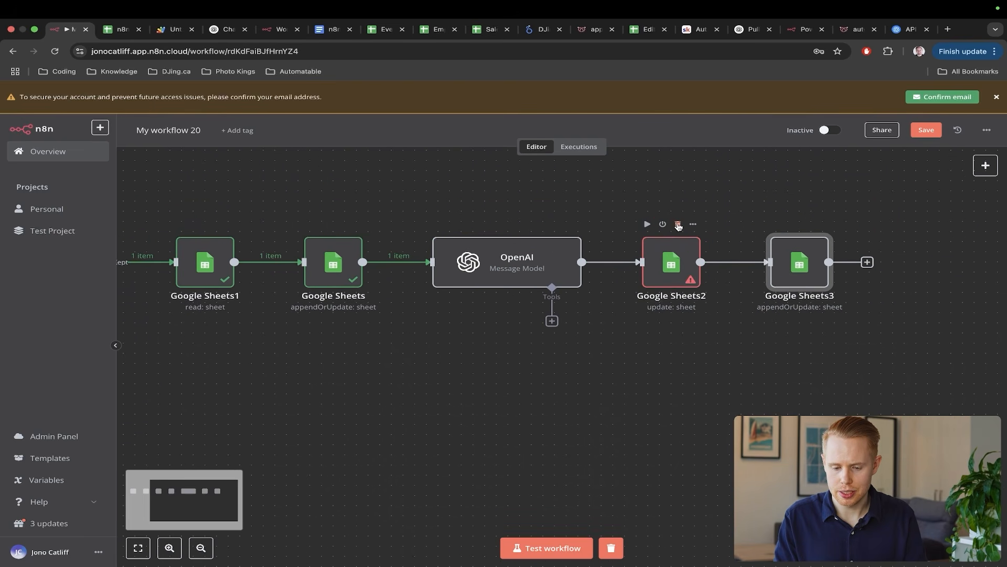
- Delete Google Sheets2 and switch Google Sheets3's operation to Update Row
{"action": "left_click", "coordinate": [678, 224]}
{"action": "double_click", "coordinate": [777, 247]}
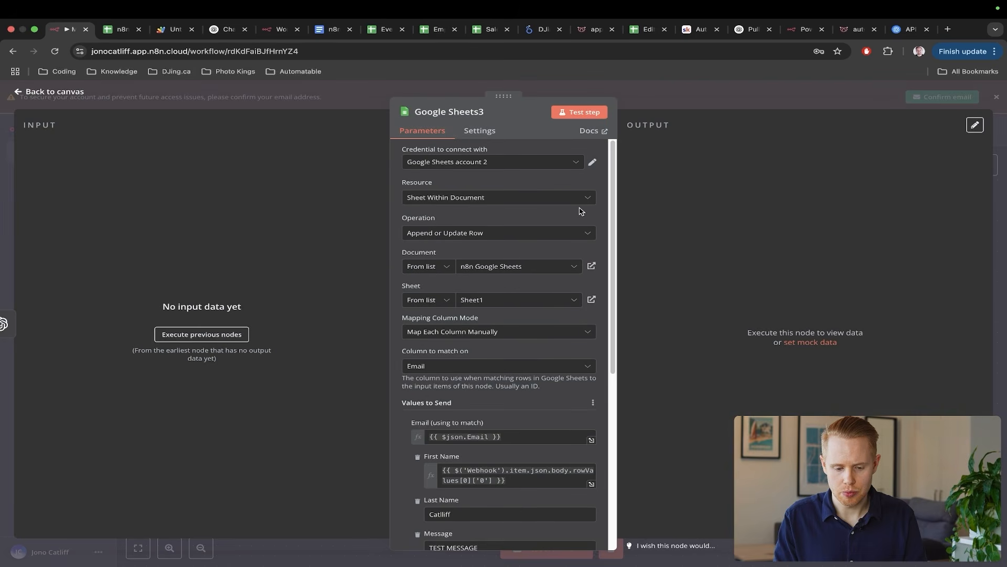
{"action": "left_click", "coordinate": [478, 232]}
{"action": "scroll", "coordinate": [477, 289], "scroll_direction": "down", "scroll_amount": 4}
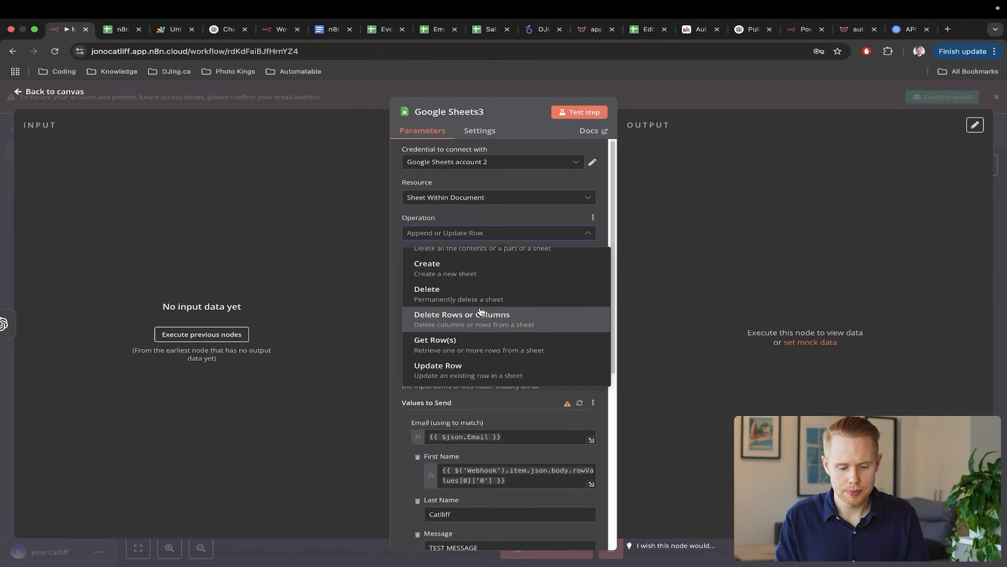
{"action": "left_click", "coordinate": [475, 364]}
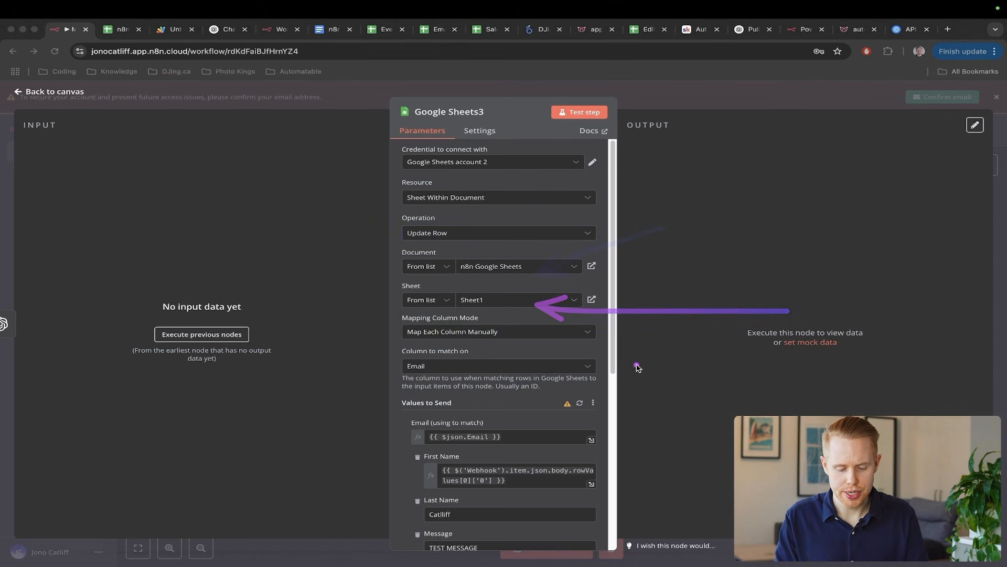
{"action": "left_click_drag", "start_coordinate": [641, 365], "coordinate": [463, 432]}
{"action": "key", "text": "Escape"}
{"action": "scroll", "coordinate": [529, 433], "scroll_direction": "down", "scroll_amount": 2}
{"action": "scroll", "coordinate": [530, 433], "scroll_direction": "down", "scroll_amount": 2}
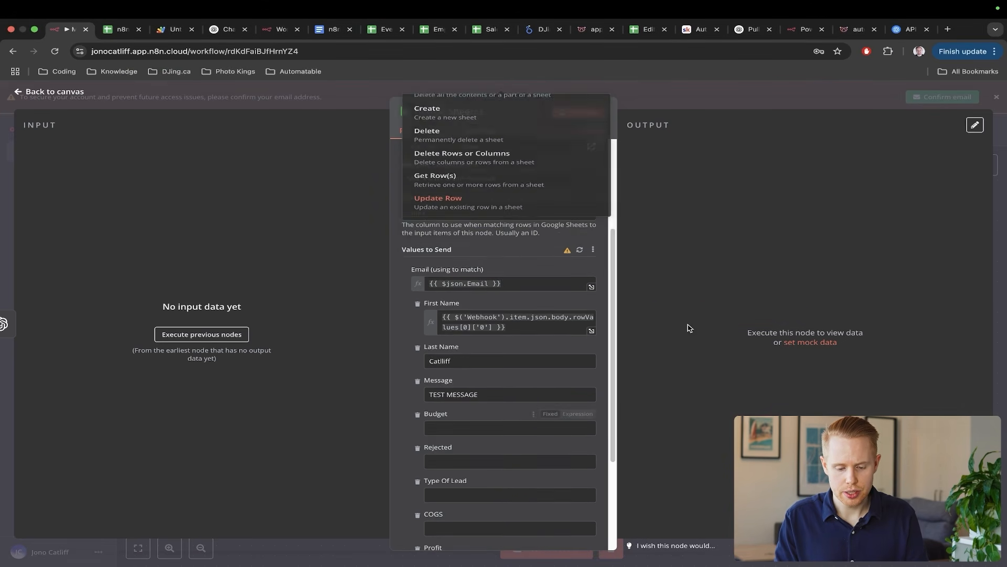
{"action": "left_click", "coordinate": [689, 328]}
- Reload the sheet's columns in Google Sheets3 so the Inquiry column appears
{"action": "scroll", "coordinate": [480, 398], "scroll_direction": "down", "scroll_amount": 4}
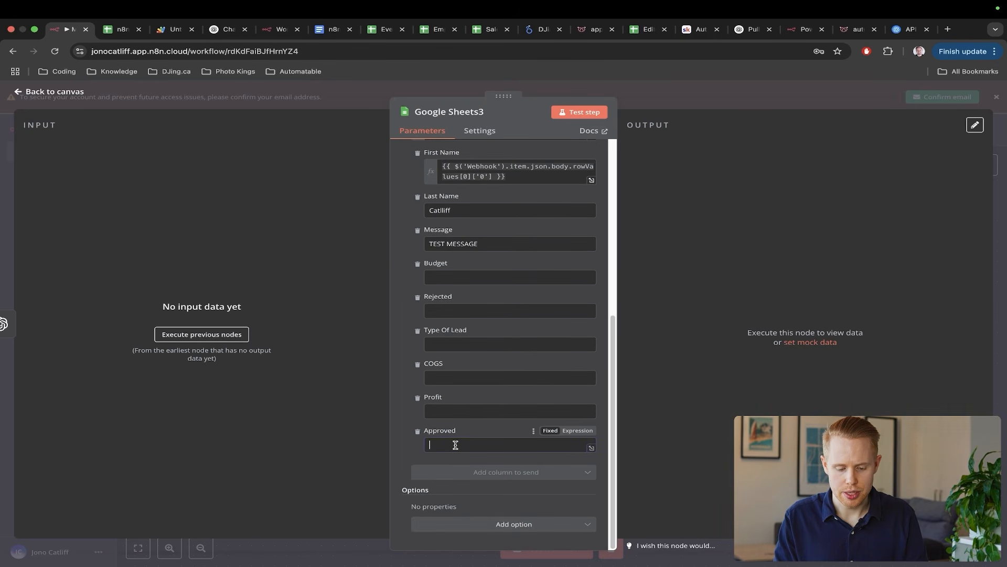
{"action": "scroll", "coordinate": [520, 371], "scroll_direction": "up", "scroll_amount": 2}
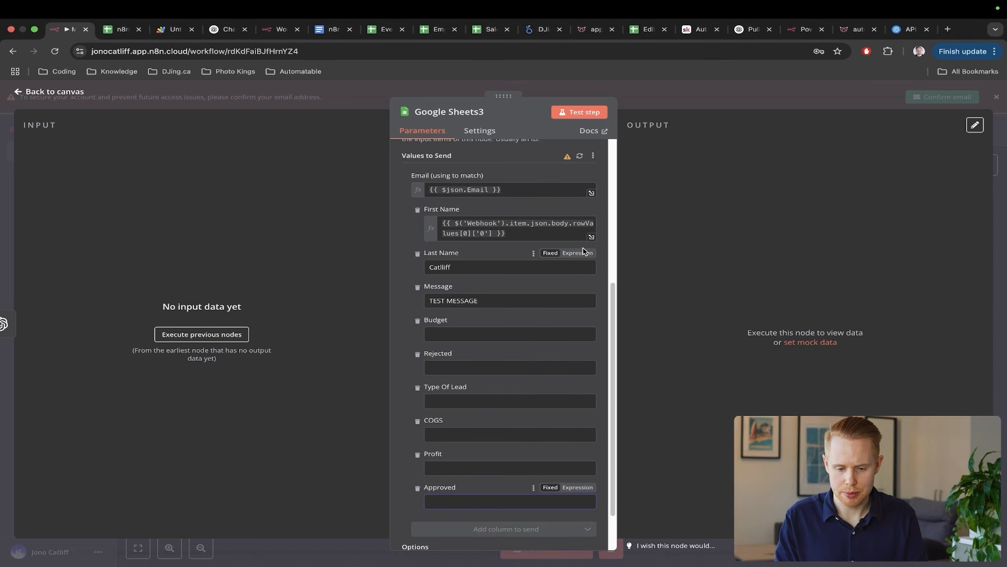
{"action": "scroll", "coordinate": [577, 251], "scroll_direction": "up", "scroll_amount": 3}
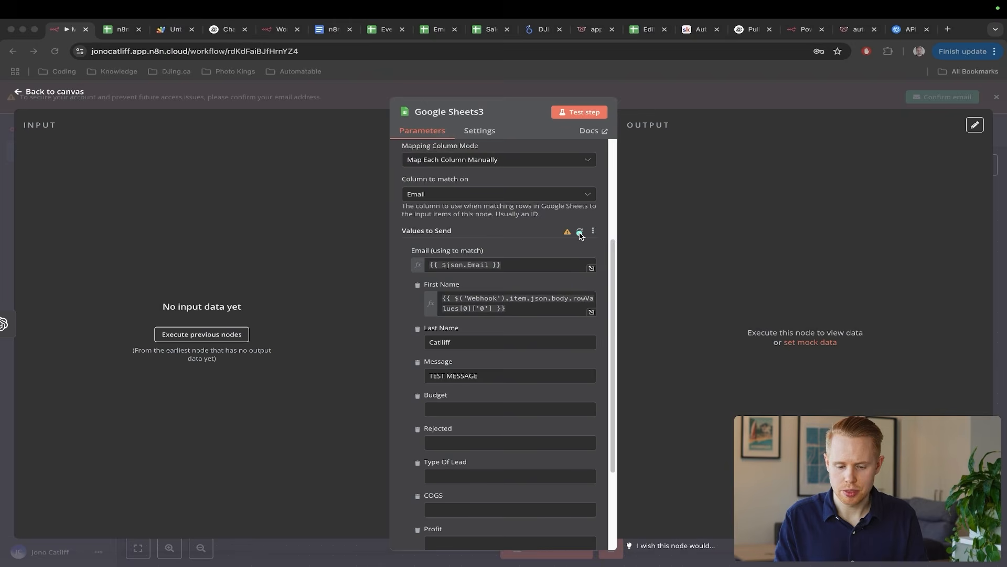
{"action": "left_click", "coordinate": [580, 232]}
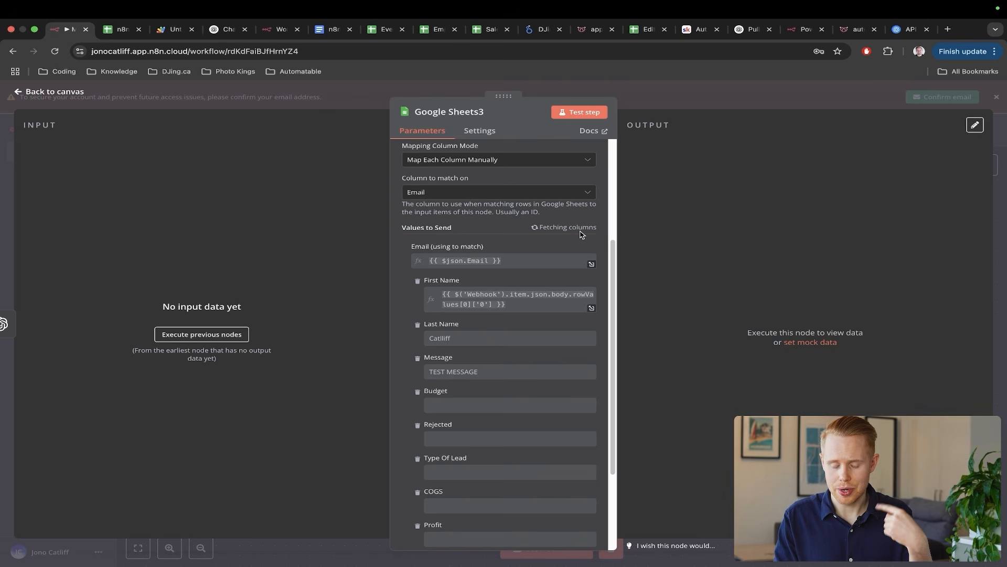
{"action": "scroll", "coordinate": [558, 313], "scroll_direction": "down", "scroll_amount": 7}
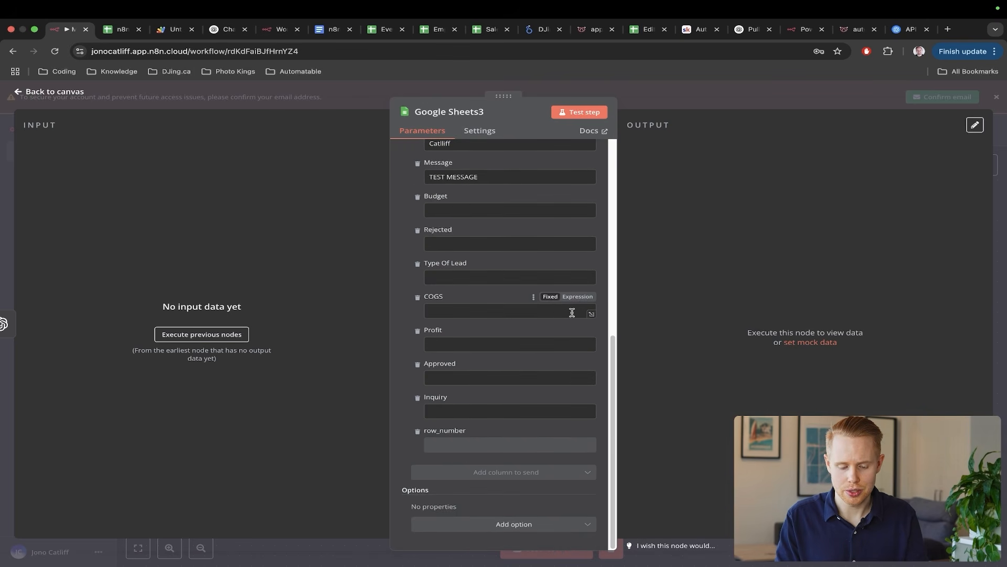
{"action": "mouse_move", "coordinate": [664, 311]}
{"action": "left_mouse_down"}
{"action": "mouse_move", "coordinate": [574, 371]}
{"action": "mouse_move", "coordinate": [529, 421]}
{"action": "mouse_move", "coordinate": [497, 419]}
{"action": "left_mouse_up"}
{"action": "key", "text": "Escape"}
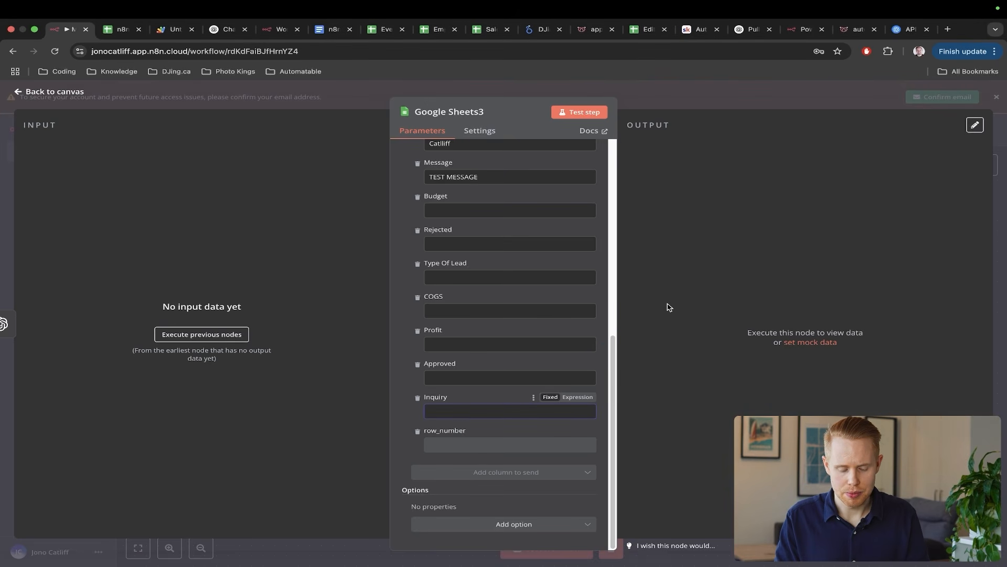
{"action": "mouse_move", "coordinate": [698, 247]}
{"action": "left_mouse_down"}
{"action": "mouse_move", "coordinate": [637, 285]}
{"action": "mouse_move", "coordinate": [507, 402]}
{"action": "left_mouse_up"}
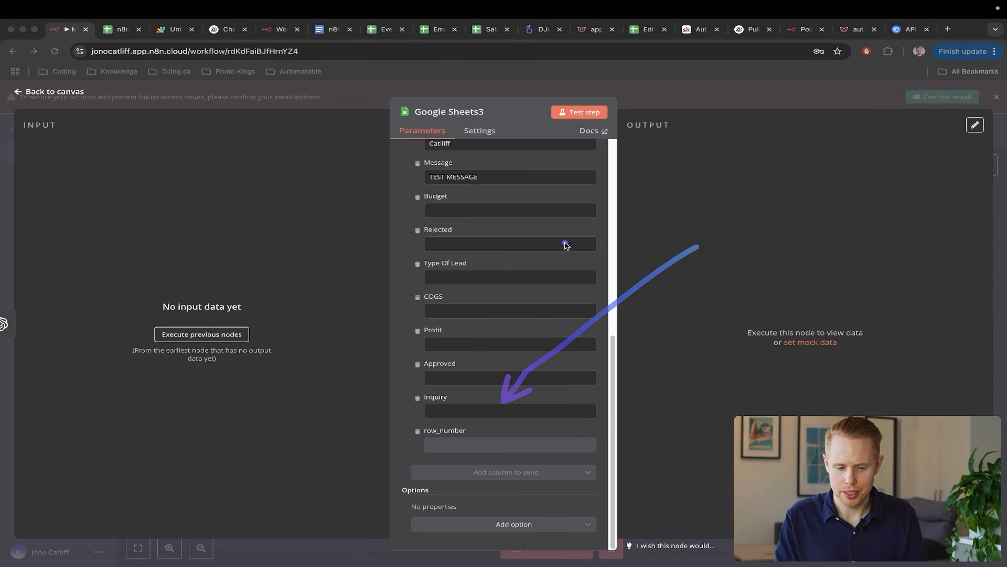
{"action": "key", "text": "Escape"}
{"action": "scroll", "coordinate": [562, 244], "scroll_direction": "up", "scroll_amount": 4}
- Clear the Message, Last Name, First Name and Email values, then close the node
{"action": "triple_click", "coordinate": [501, 288]}
{"action": "key", "text": "BackSpace"}
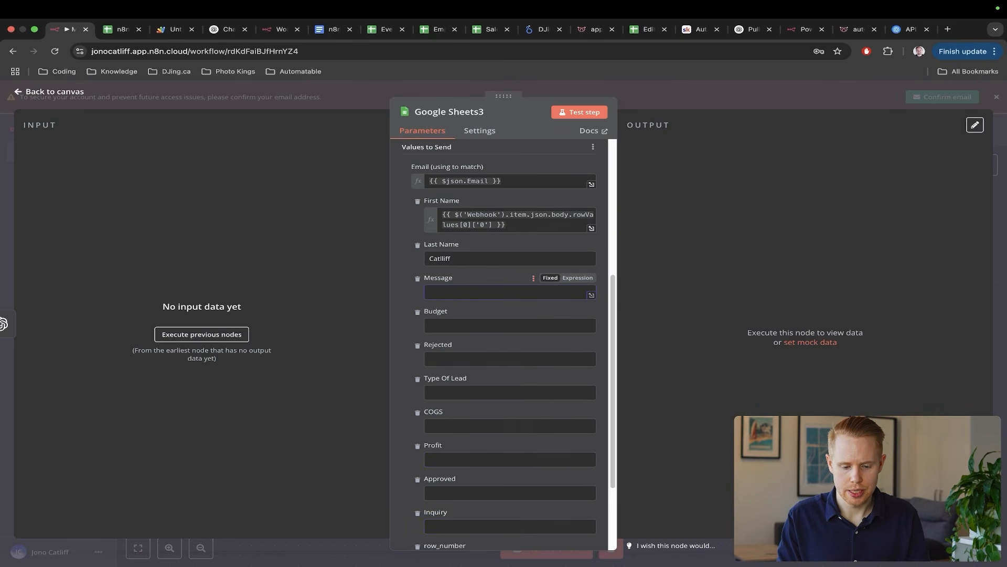
{"action": "triple_click", "coordinate": [444, 262]}
{"action": "key", "text": "BackSpace"}
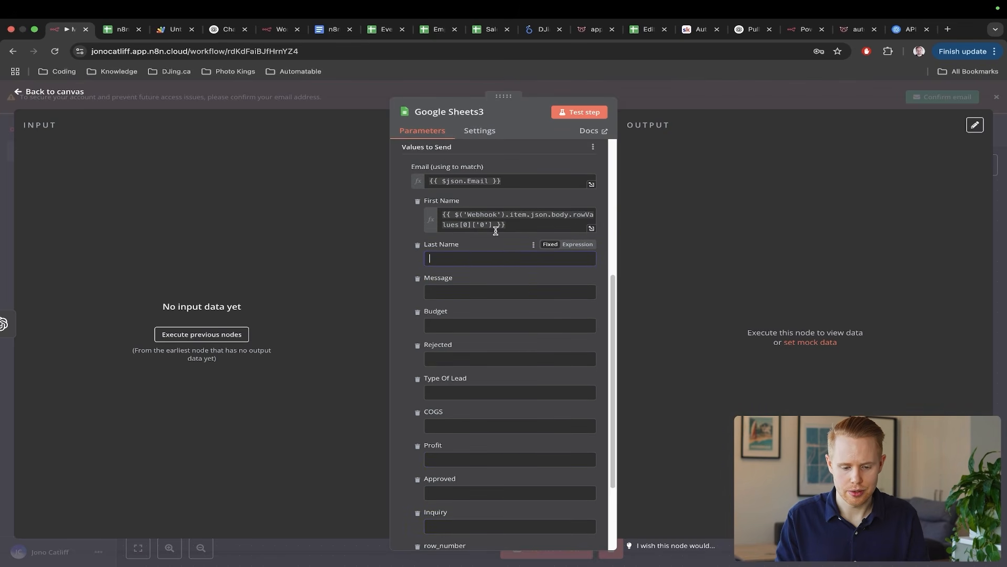
{"action": "triple_click", "coordinate": [499, 221]}
{"action": "key", "text": "BackSpace"}
{"action": "triple_click", "coordinate": [506, 177]}
{"action": "key", "text": "BackSpace"}
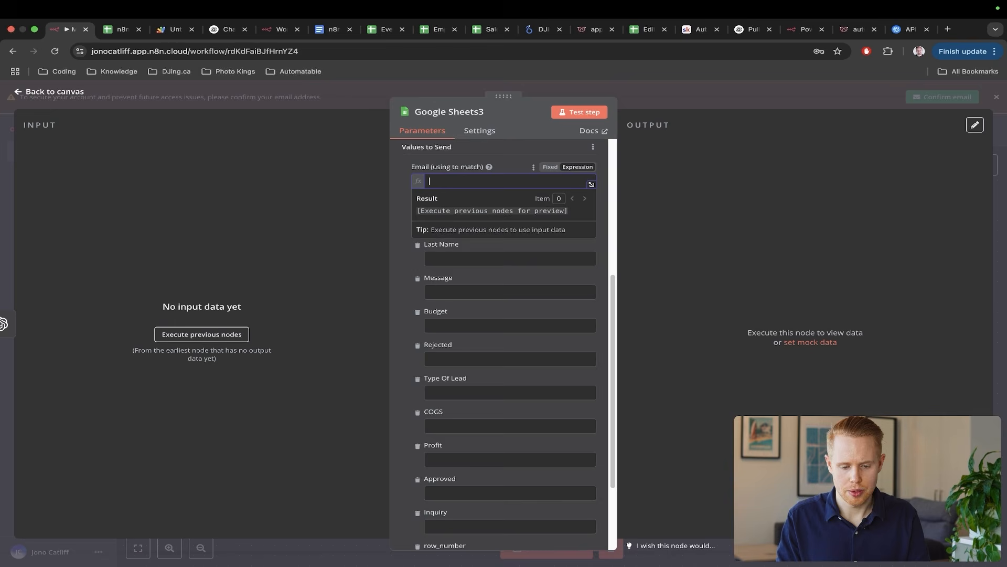
{"action": "left_click", "coordinate": [1005, 145]}
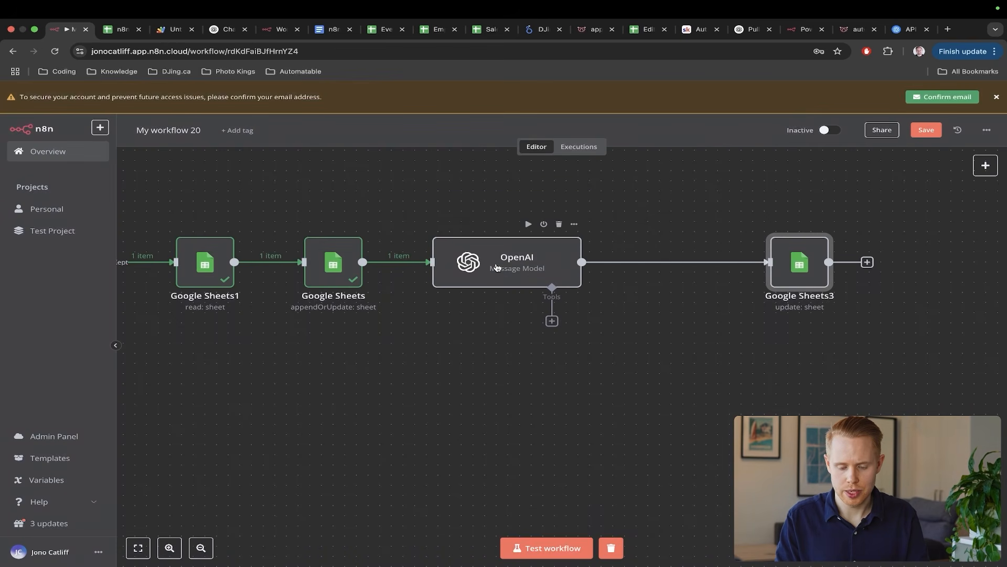
- Run the OpenAI step on its own and open the Google Sheets3 node settings
{"action": "left_click", "coordinate": [529, 224]}
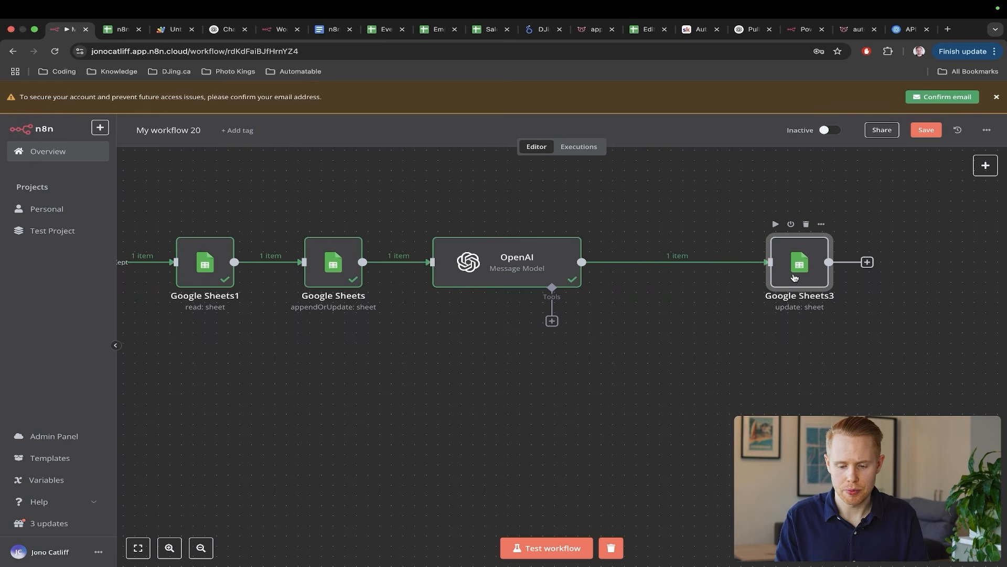
{"action": "double_click", "coordinate": [795, 277]}
{"action": "key", "text": "ctrl+a"}
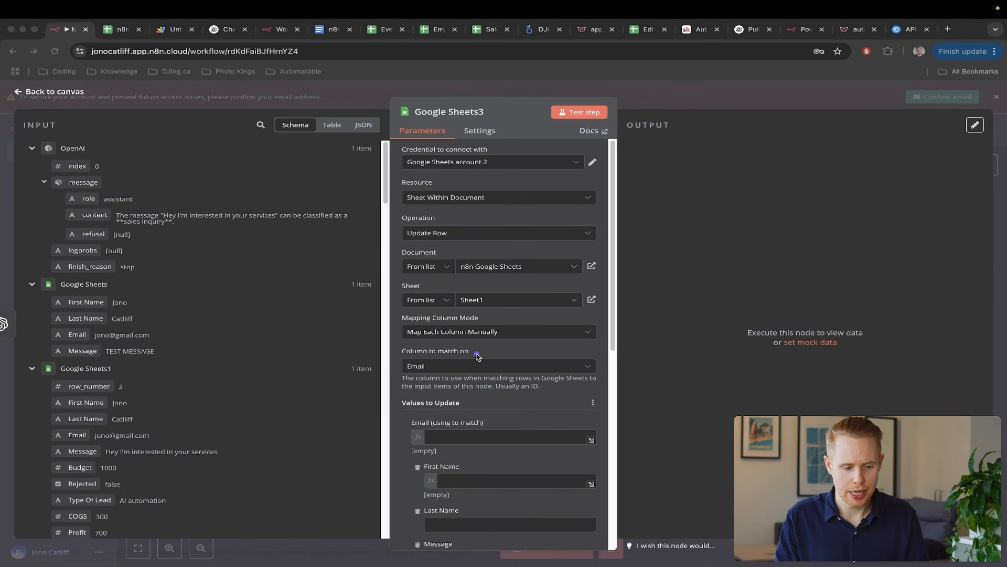
{"action": "left_click_drag", "start_coordinate": [485, 357], "coordinate": [111, 205]}
- Map the OpenAI message content into Google Sheets3's Inquiry field as {{ $json.message.content }}
{"action": "key", "text": "Escape"}
{"action": "scroll", "coordinate": [252, 294], "scroll_direction": "down", "scroll_amount": 2}
{"action": "scroll", "coordinate": [510, 397], "scroll_direction": "down", "scroll_amount": 2}
{"action": "scroll", "coordinate": [510, 397], "scroll_direction": "down", "scroll_amount": 5}
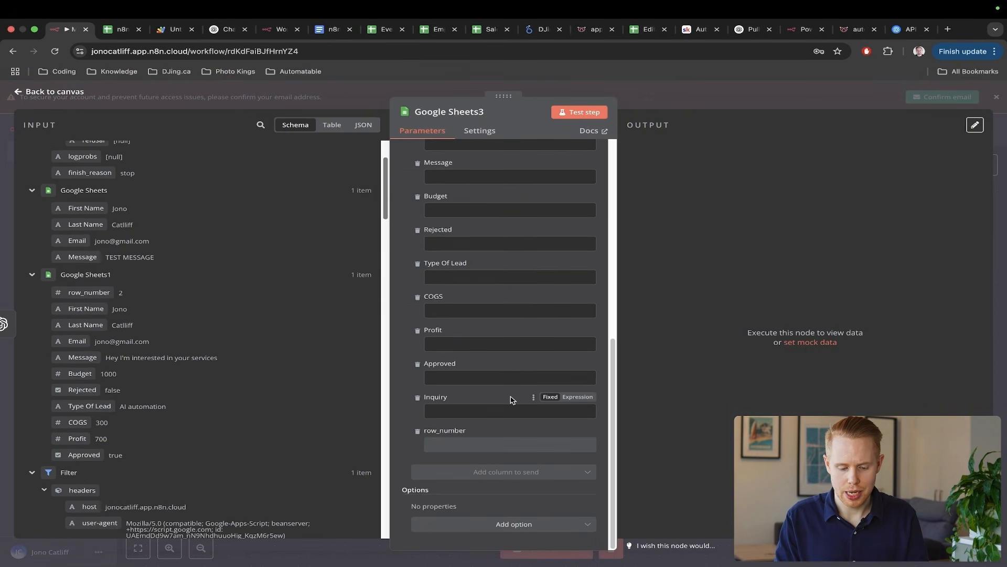
{"action": "key", "text": "ctrl+a"}
{"action": "left_click_drag", "start_coordinate": [615, 315], "coordinate": [489, 398]}
{"action": "key", "text": "Escape"}
{"action": "scroll", "coordinate": [193, 278], "scroll_direction": "up", "scroll_amount": 2}
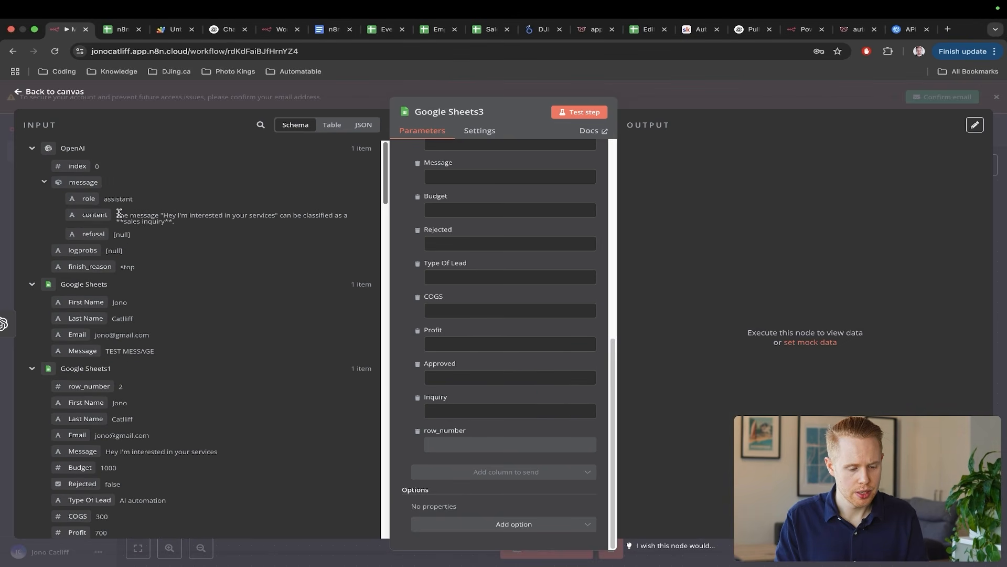
{"action": "left_click_drag", "start_coordinate": [97, 215], "coordinate": [487, 413]}
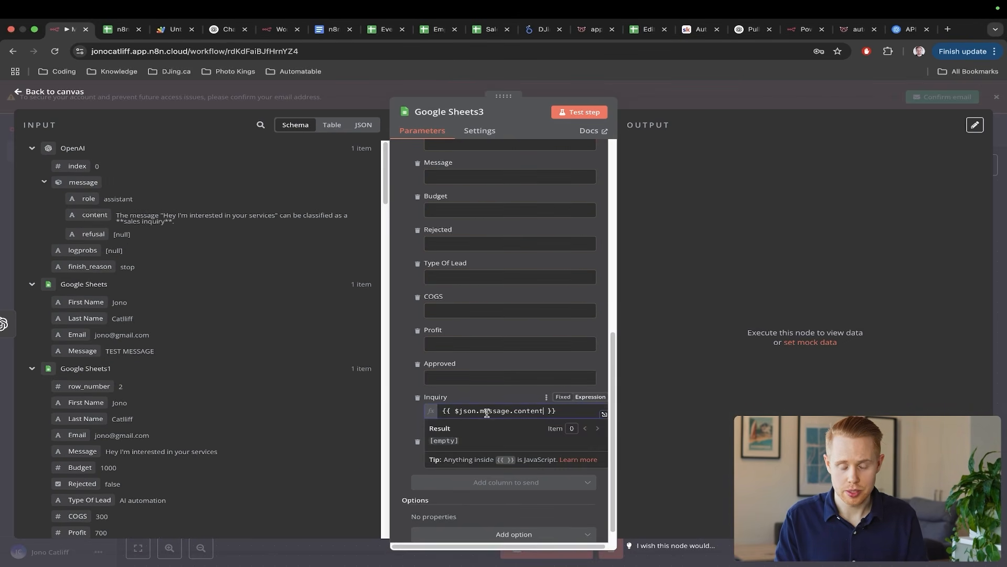
{"action": "left_click", "coordinate": [1004, 278]}
- Save the workflow and bring the spreadsheet back into view
{"action": "key", "text": "super+s"}
{"action": "scroll", "coordinate": [527, 308], "scroll_direction": "up", "scroll_amount": 2}
{"action": "scroll", "coordinate": [527, 308], "scroll_direction": "left", "scroll_amount": 2}
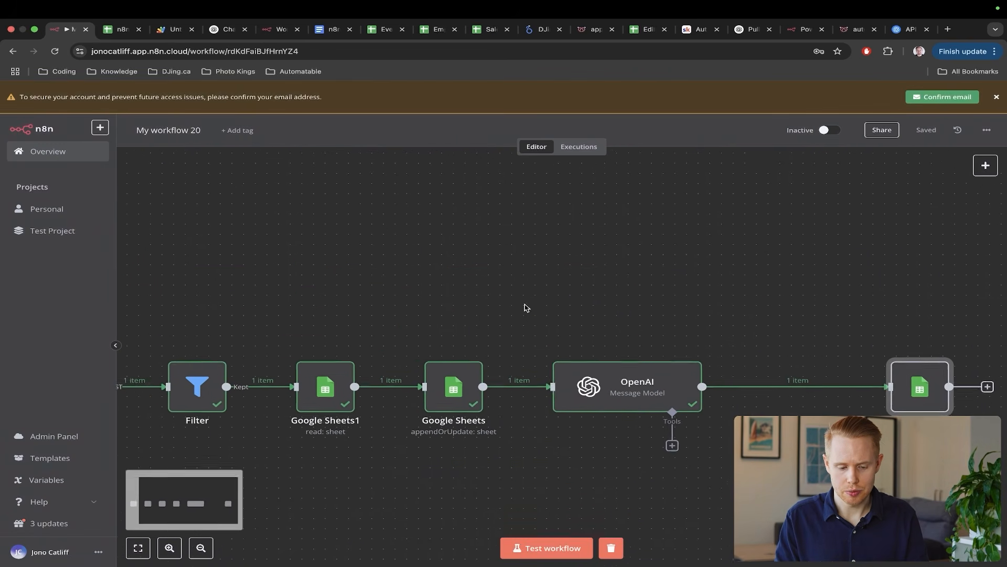
{"action": "scroll", "coordinate": [526, 308], "scroll_direction": "left", "scroll_amount": 3}
- Untick the Approved checkbox (J2) for the row 2 lead in the spreadsheet
{"action": "key", "text": "ctrl+Tab"}
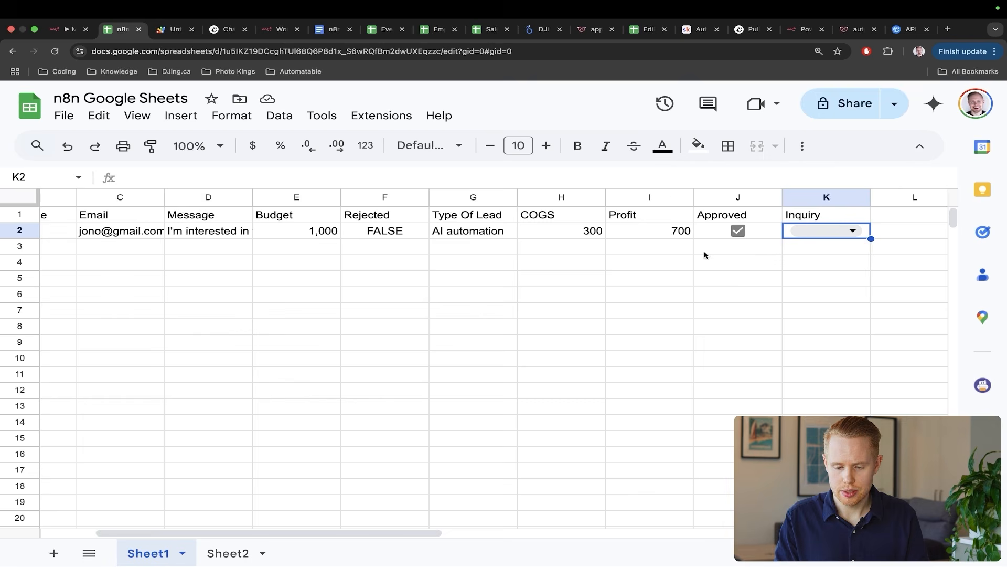
{"action": "scroll", "coordinate": [737, 229], "scroll_direction": "left", "scroll_amount": 4}
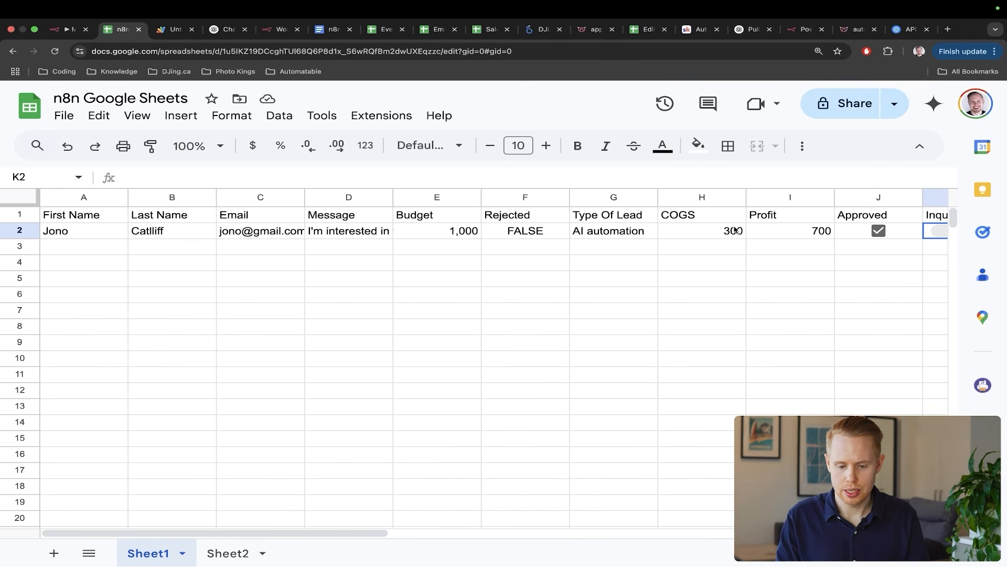
{"action": "left_click", "coordinate": [810, 263]}
{"action": "left_click", "coordinate": [878, 231]}
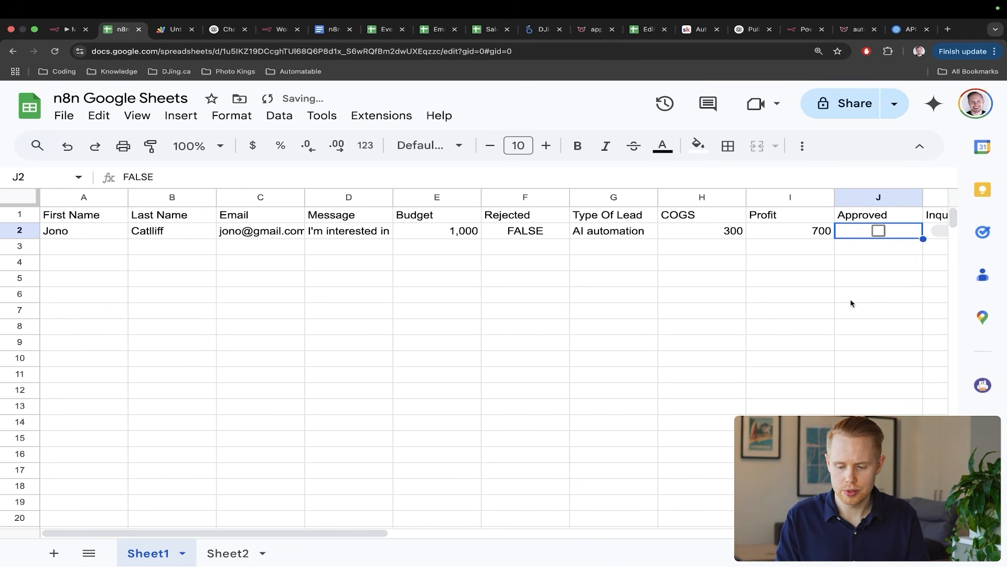
- Start an n8n test run, then re-tick J2 Approved to fire the webhook
{"action": "key", "text": "ctrl+shift+Tab"}
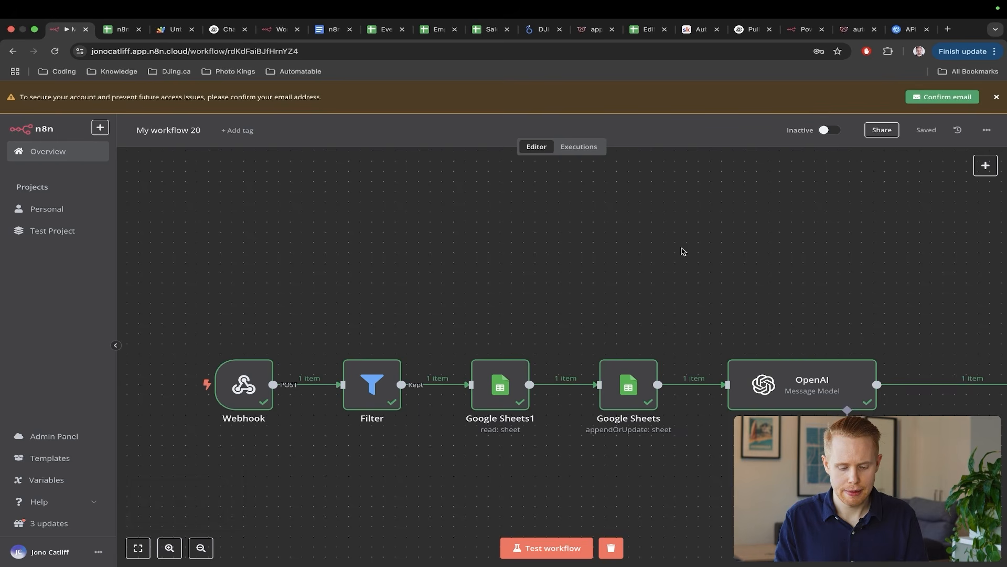
{"action": "left_click", "coordinate": [538, 548]}
{"action": "key", "text": "ctrl+Tab"}
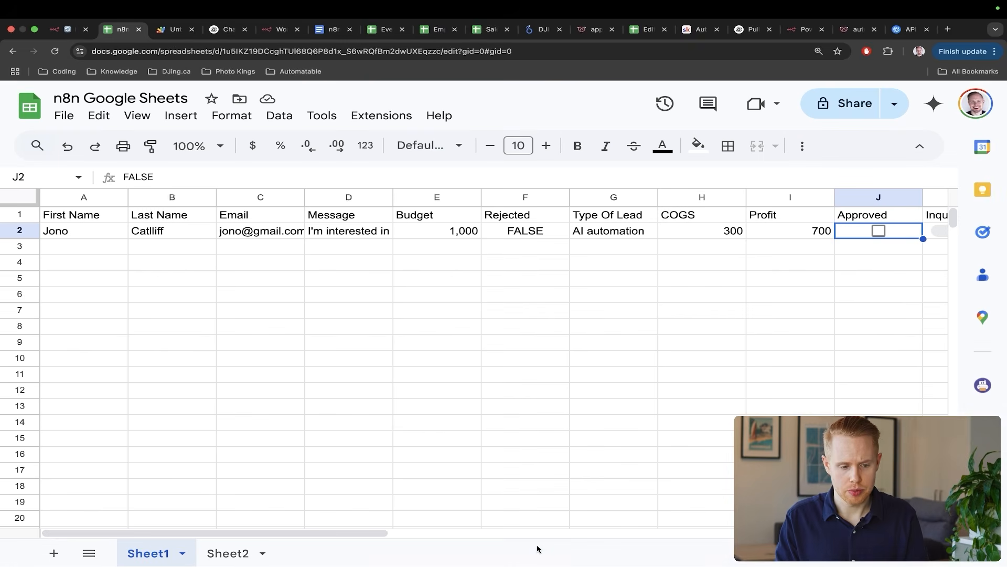
{"action": "left_click", "coordinate": [884, 235]}
{"action": "scroll", "coordinate": [809, 299], "scroll_direction": "right", "scroll_amount": 5}
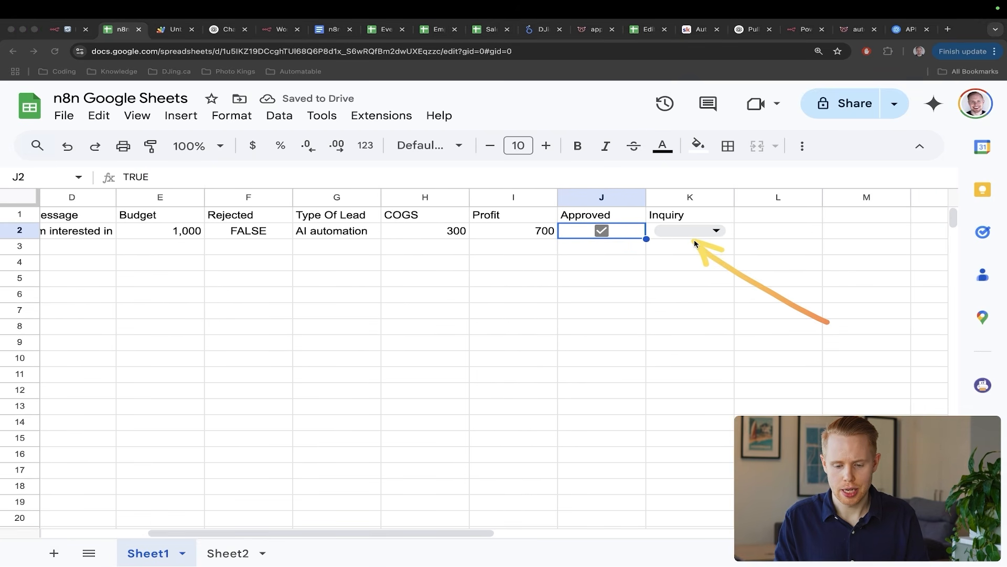
{"action": "key", "text": "ctrl+shift+Tab"}
{"action": "scroll", "coordinate": [694, 244], "scroll_direction": "right", "scroll_amount": 5}
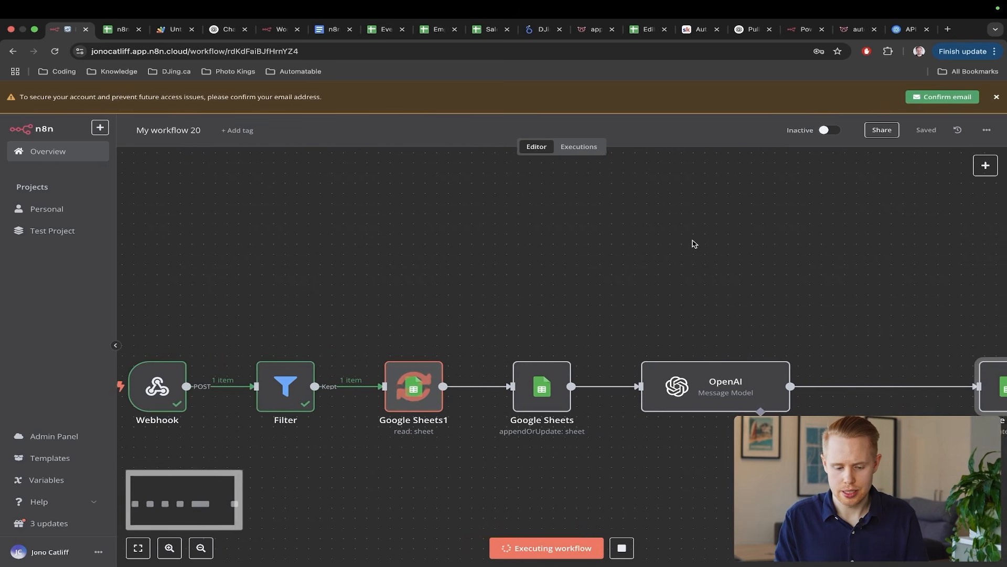
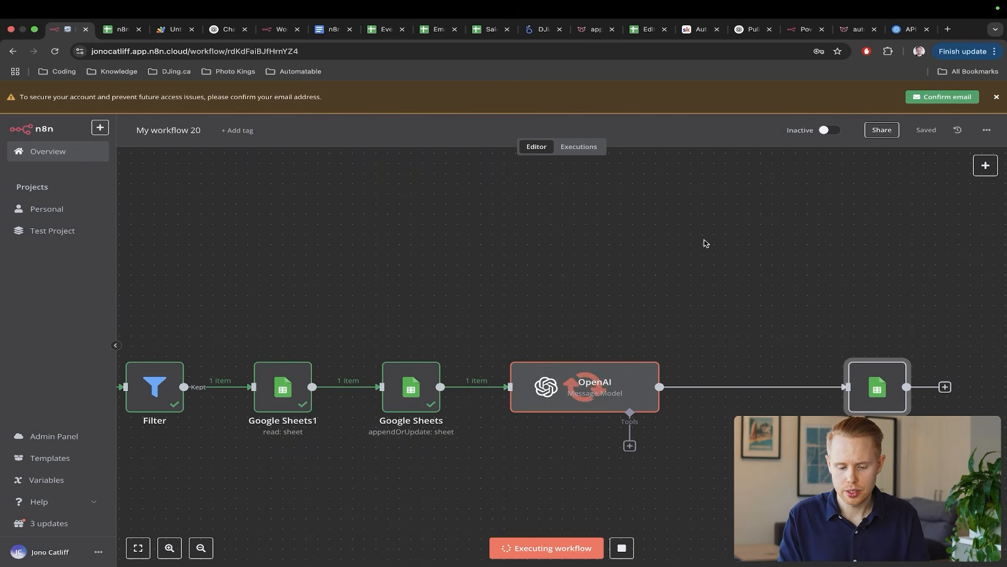
- Once the test run finishes, pan the canvas right to the Google Sheets3 node with its error triangle
{"action": "scroll", "coordinate": [722, 242], "scroll_direction": "right", "scroll_amount": 2}
{"action": "scroll", "coordinate": [724, 244], "scroll_direction": "right", "scroll_amount": 3}
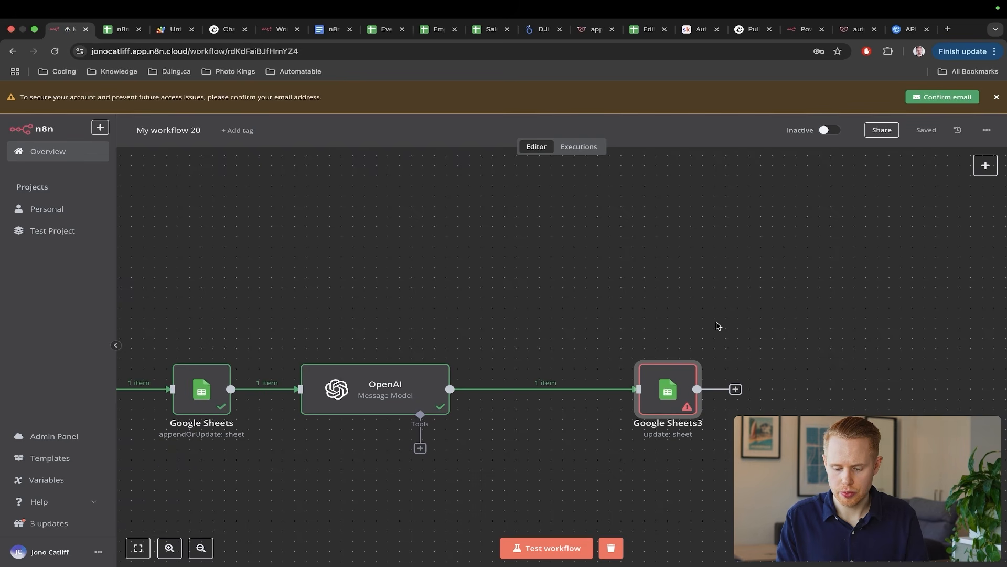
{"action": "scroll", "coordinate": [716, 325], "scroll_direction": "right", "scroll_amount": 2}
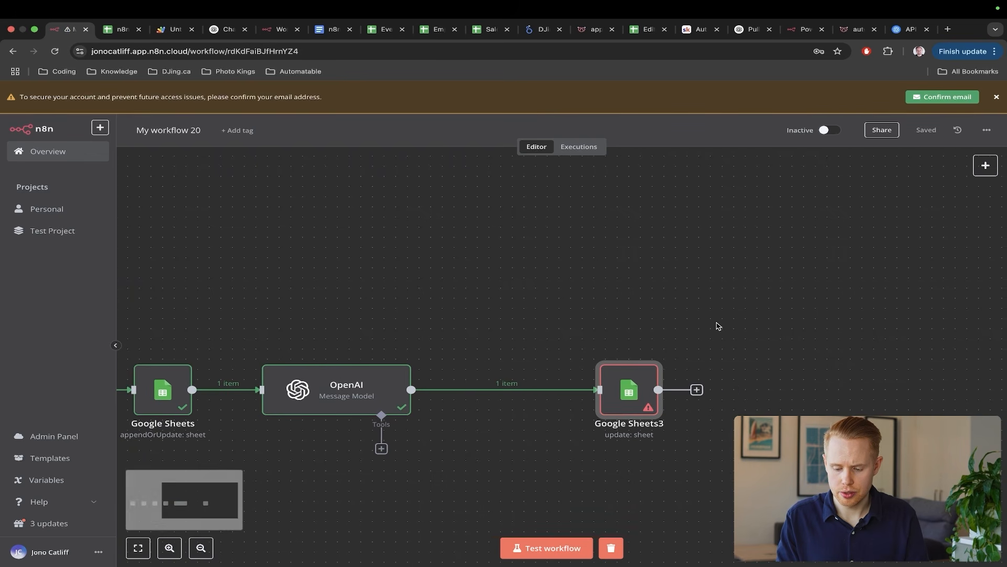
- Map the webhook row's email value (rowValues[0] item 2) into Google Sheets3's 'Email (using to match)' field
{"action": "double_click", "coordinate": [604, 394]}
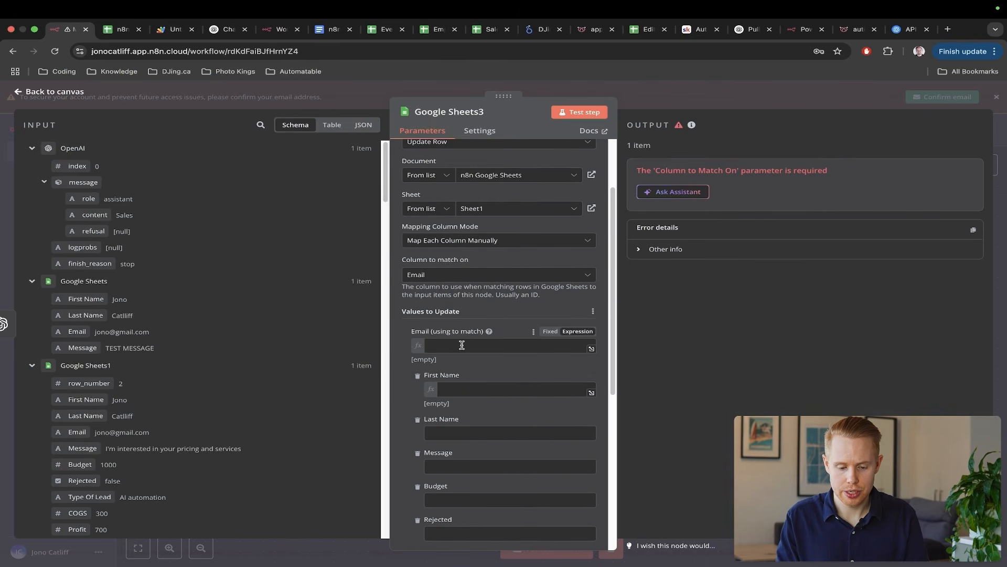
{"action": "scroll", "coordinate": [214, 373], "scroll_direction": "down", "scroll_amount": 10}
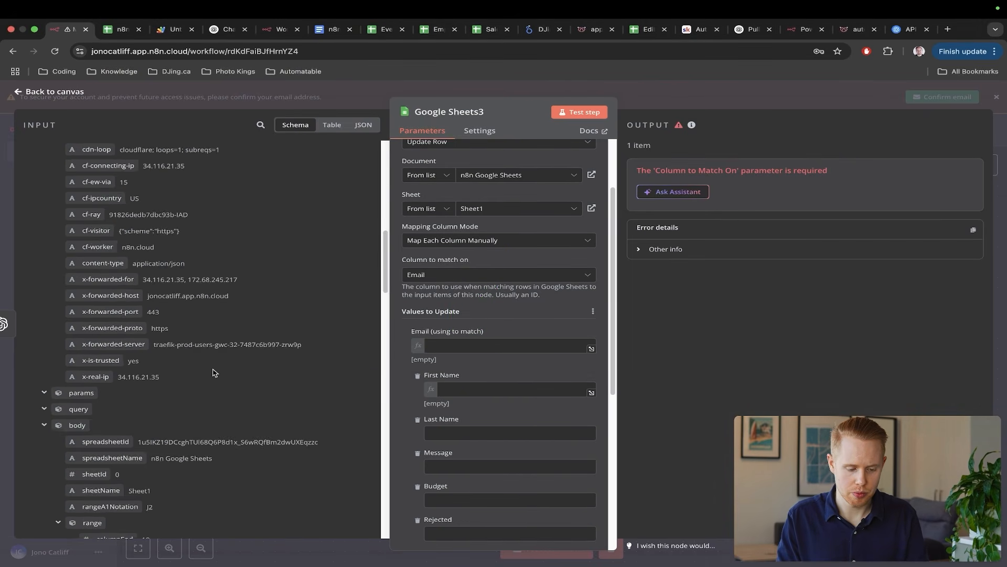
{"action": "scroll", "coordinate": [214, 373], "scroll_direction": "down", "scroll_amount": 7}
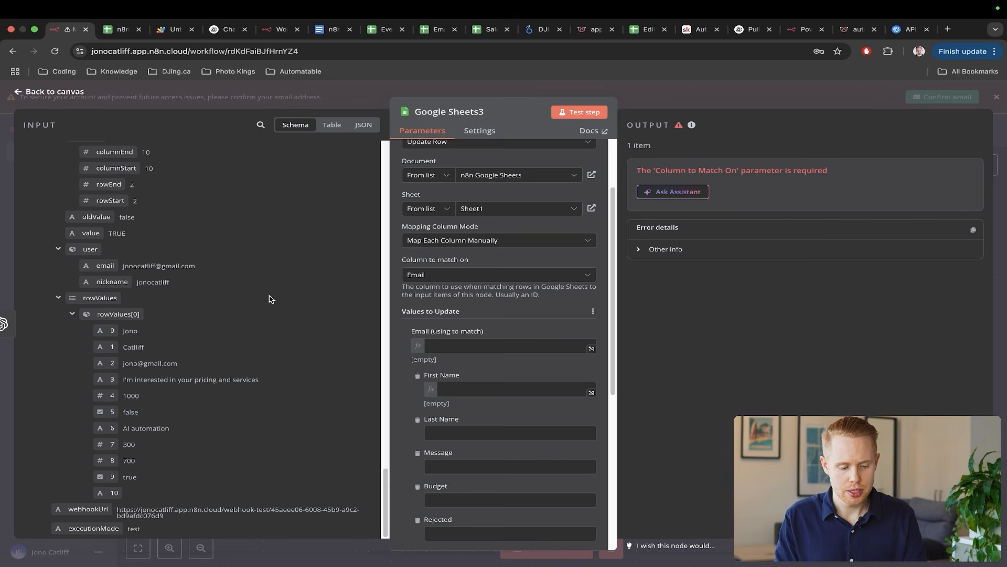
{"action": "left_click_drag", "start_coordinate": [105, 365], "coordinate": [459, 342]}
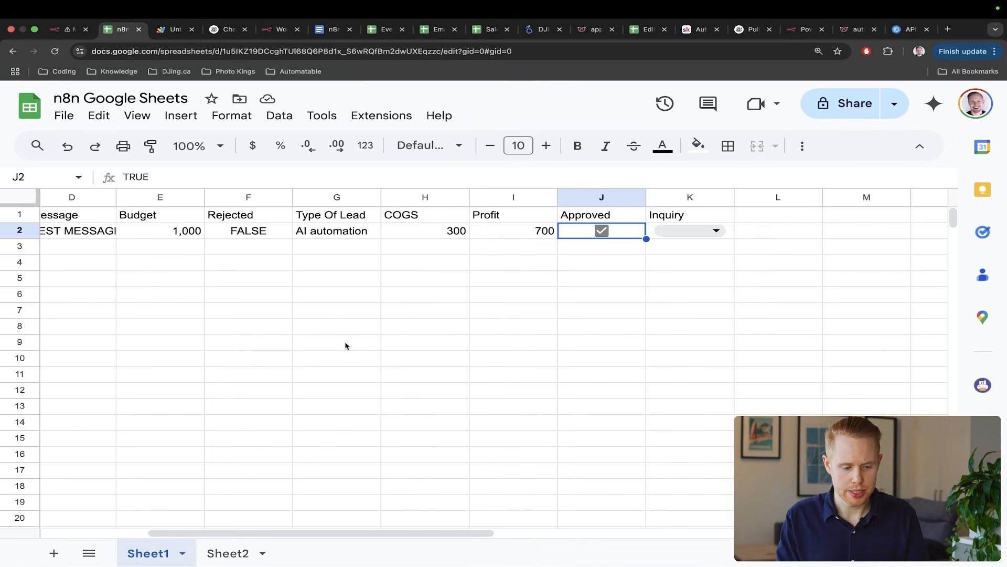
{"action": "left_click_drag", "start_coordinate": [345, 341], "coordinate": [267, 250]}
- Rerun the Google Sheets3 step so it succeeds, then check row 2 in the spreadsheet
{"action": "key", "text": "Escape"}
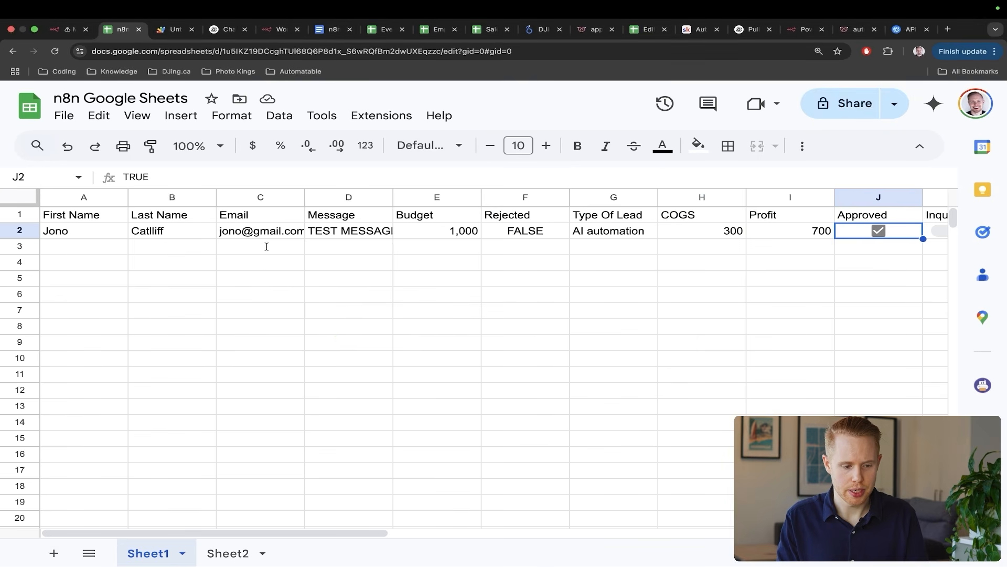
{"action": "key", "text": "ctrl+shift+Tab"}
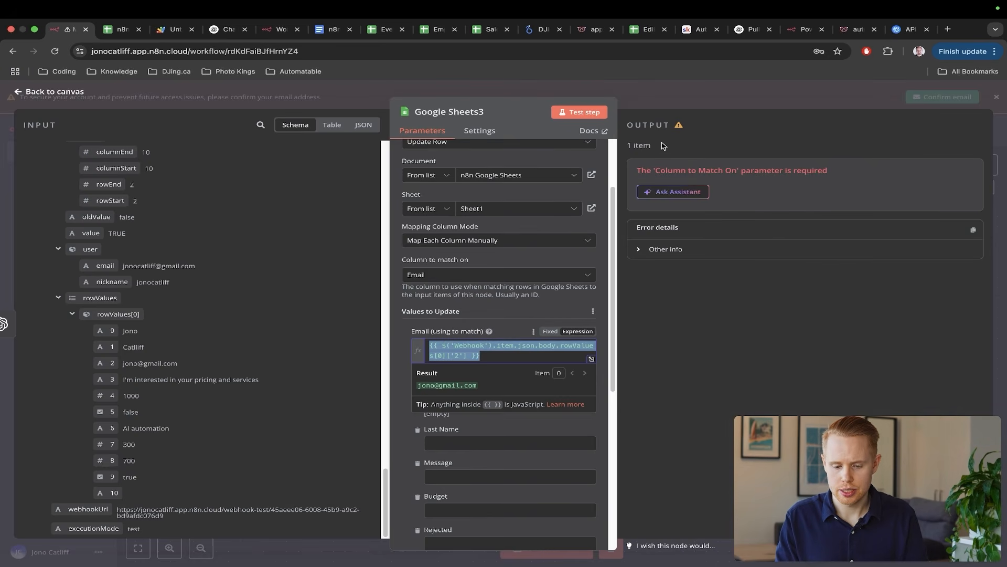
{"action": "left_click", "coordinate": [579, 111]}
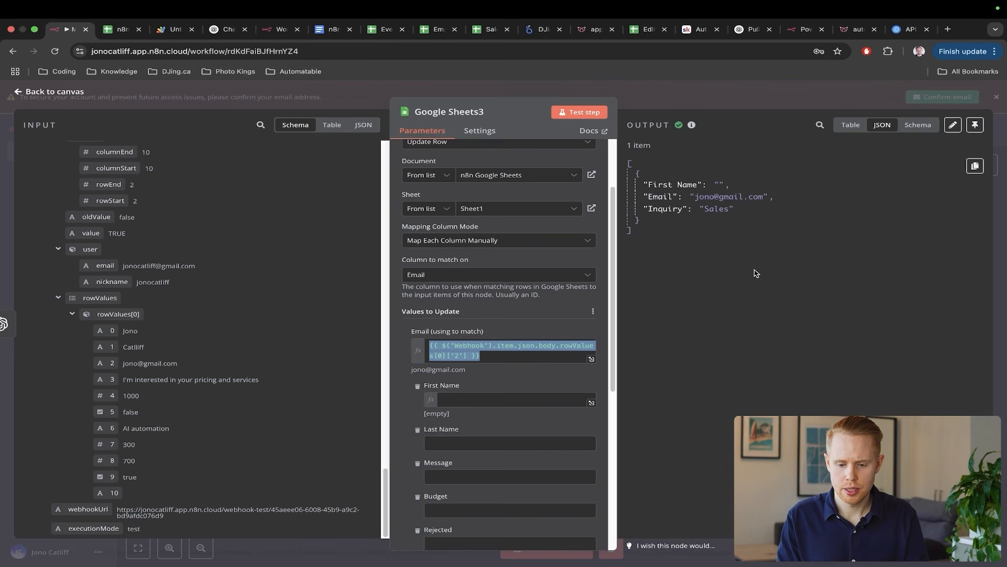
{"action": "key", "text": "ctrl+Tab"}
{"action": "scroll", "coordinate": [756, 271], "scroll_direction": "right", "scroll_amount": 5}
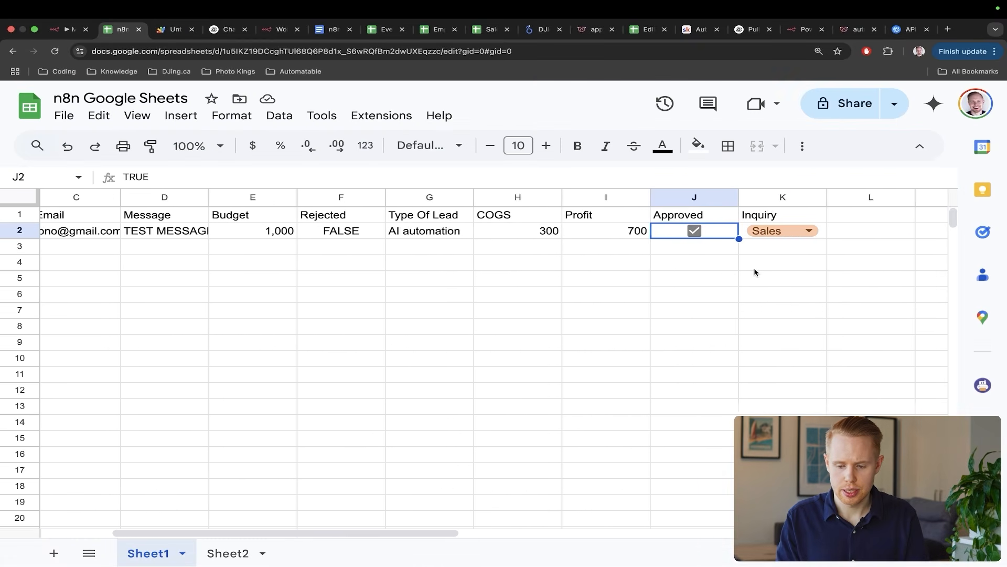
{"action": "left_click_drag", "start_coordinate": [881, 367], "coordinate": [695, 236]}
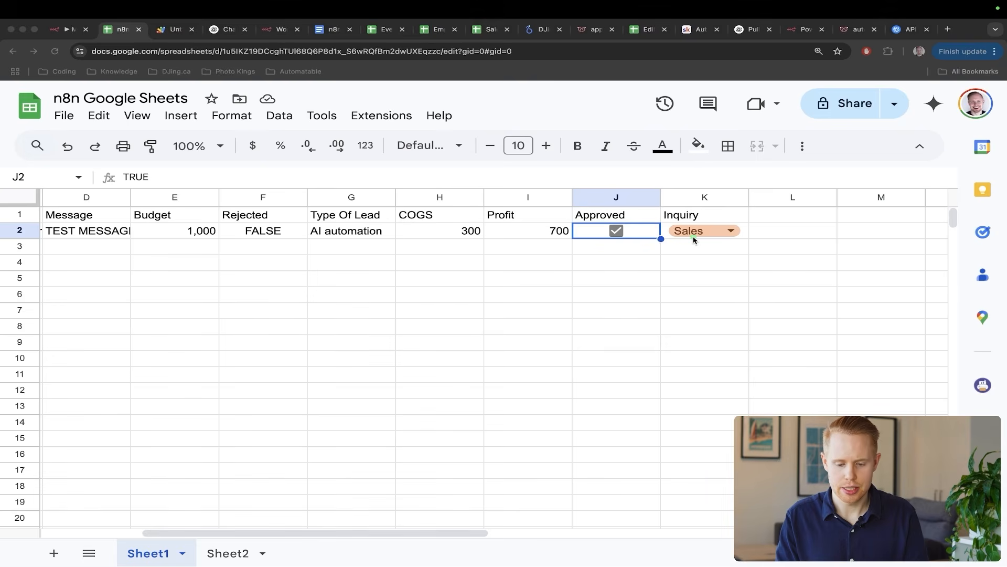
{"action": "scroll", "coordinate": [693, 238], "scroll_direction": "left", "scroll_amount": 5}
{"action": "left_click", "coordinate": [343, 234]}
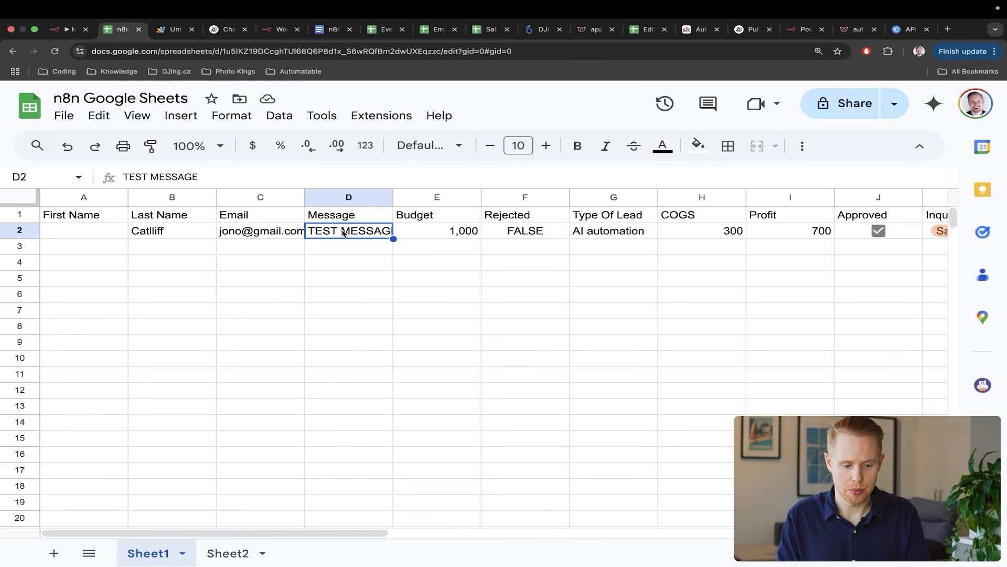
{"action": "key", "text": "ctrl+shift+Tab"}
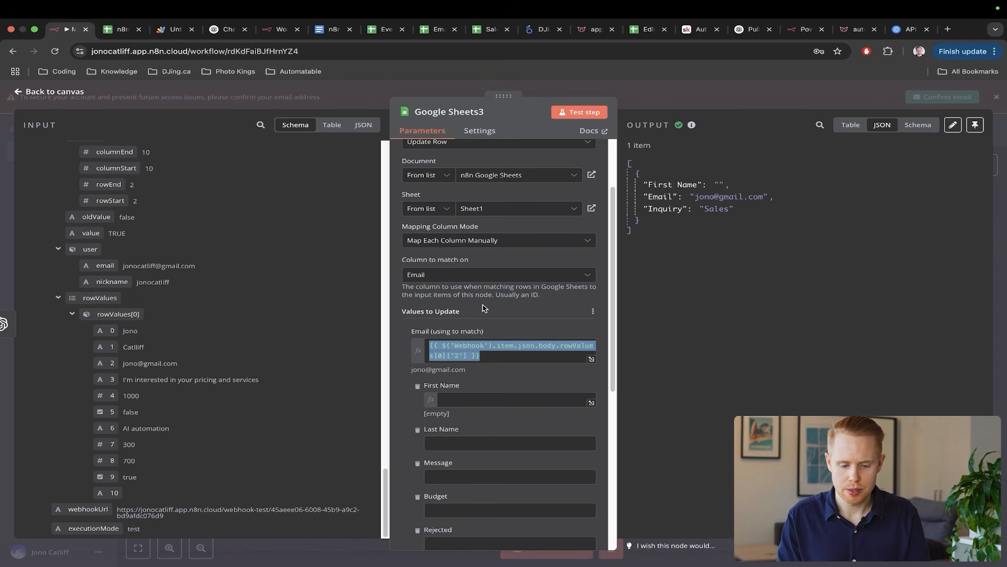
{"action": "left_click", "coordinate": [1003, 205]}
{"action": "key", "text": "ctrl+Tab"}
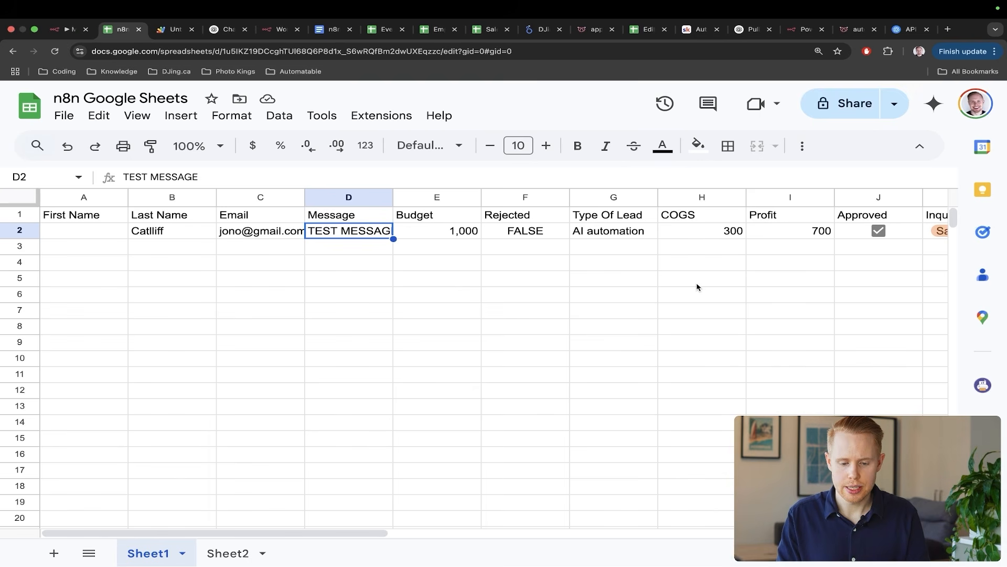
{"action": "key", "text": "ctrl+a"}
{"action": "left_click_drag", "start_coordinate": [403, 421], "coordinate": [217, 282]}
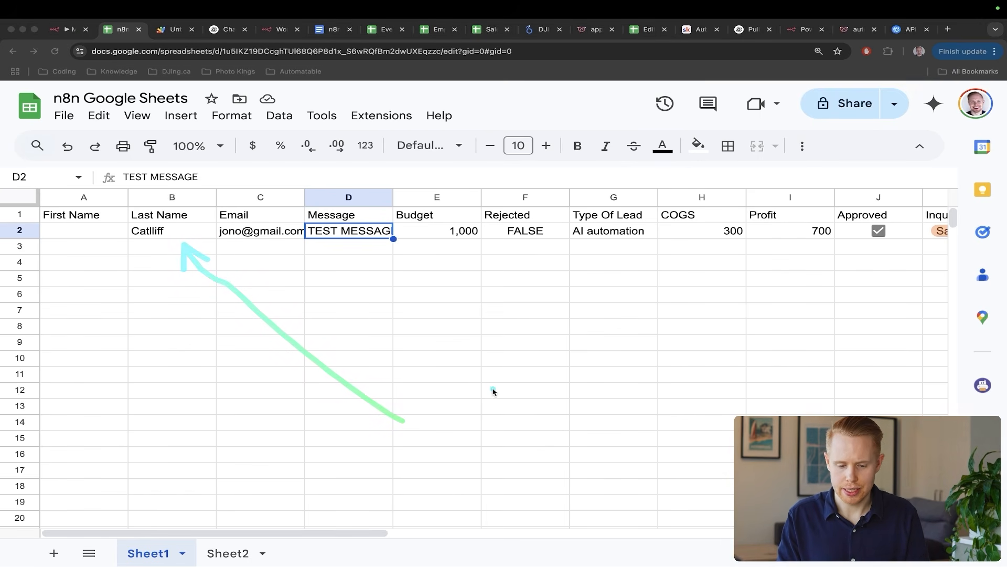
{"action": "left_click_drag", "start_coordinate": [492, 390], "coordinate": [611, 244]}
{"action": "left_click_drag", "start_coordinate": [641, 394], "coordinate": [742, 254]}
{"action": "scroll", "coordinate": [778, 296], "scroll_direction": "right", "scroll_amount": 3}
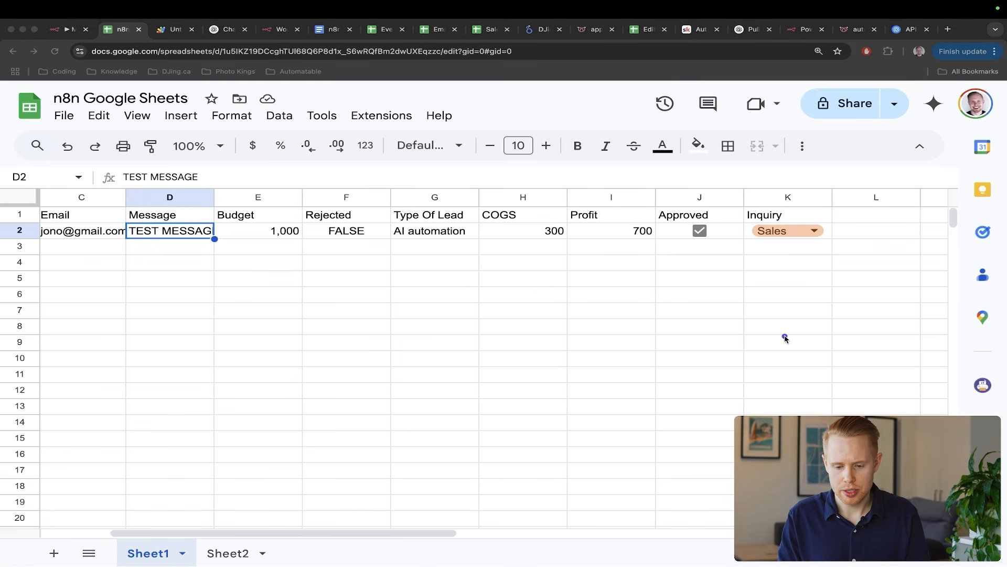
{"action": "key", "text": "ctrl+a"}
{"action": "mouse_move", "coordinate": [785, 338]}
{"action": "left_mouse_down"}
{"action": "mouse_move", "coordinate": [704, 218]}
{"action": "mouse_move", "coordinate": [702, 235]}
{"action": "left_mouse_up"}
{"action": "left_click_drag", "start_coordinate": [872, 315], "coordinate": [703, 231]}
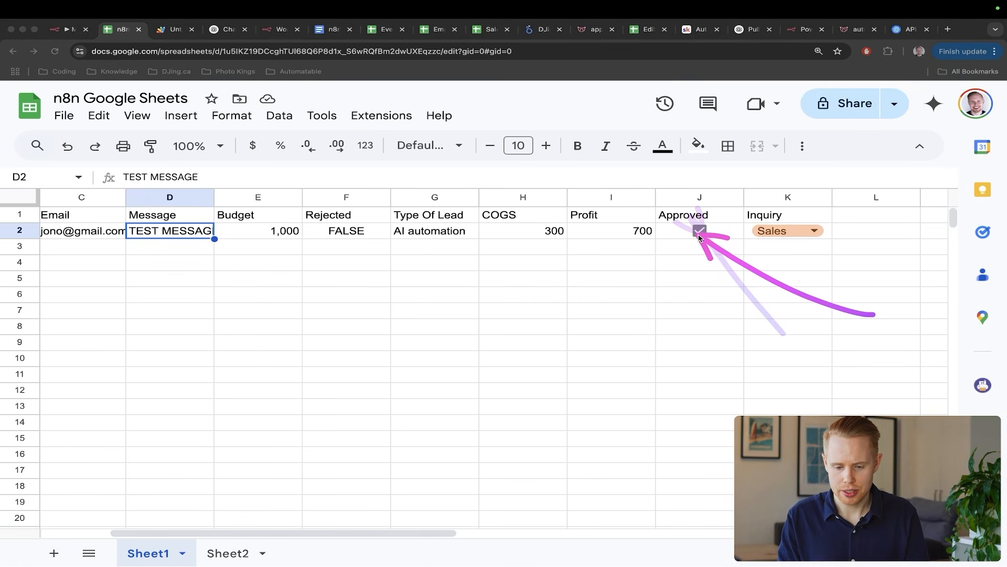
- Try entering FALSE into J3 and J4, then clear those entries again
{"action": "left_click", "coordinate": [717, 257]}
{"action": "type", "text": "A"}
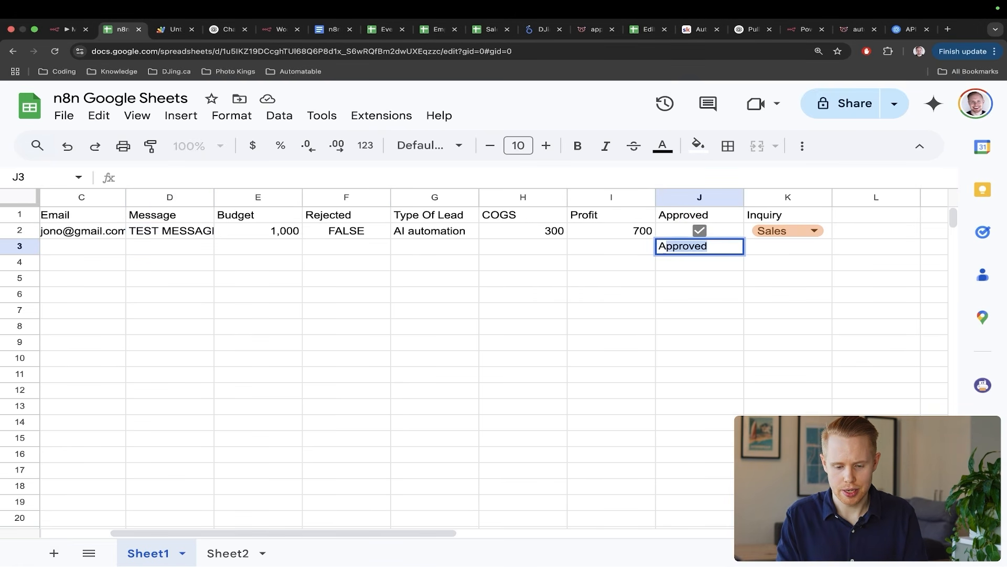
{"action": "key", "text": "BackSpace"}
{"action": "key", "text": "BackSpace"}
{"action": "type", "text": "FALSE"}
{"action": "key", "text": "Return"}
{"action": "type", "text": "FA"}
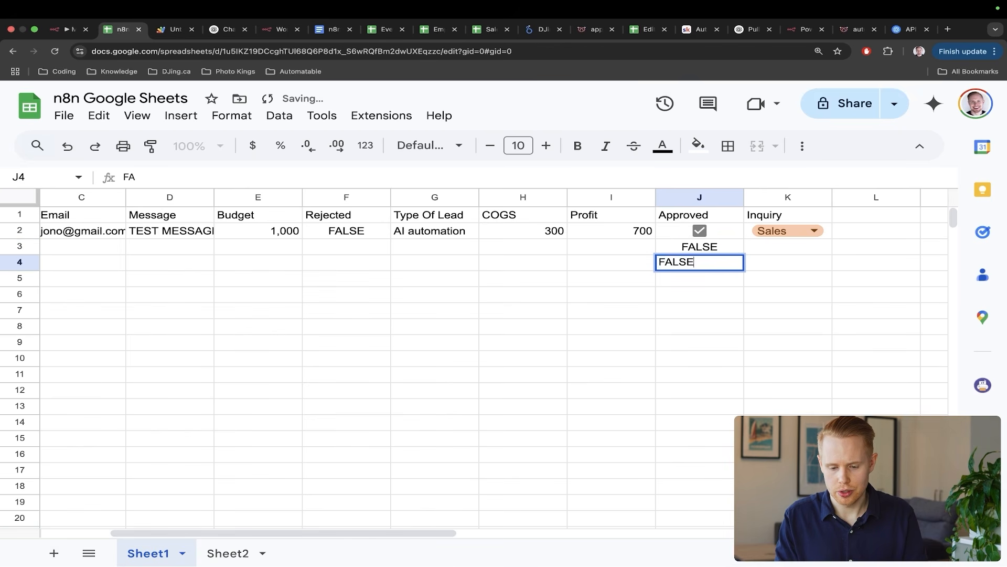
{"action": "key", "text": "Return"}
{"action": "type", "text": "GALS"}
{"action": "key", "text": "Escape"}
{"action": "key", "text": "Up"}
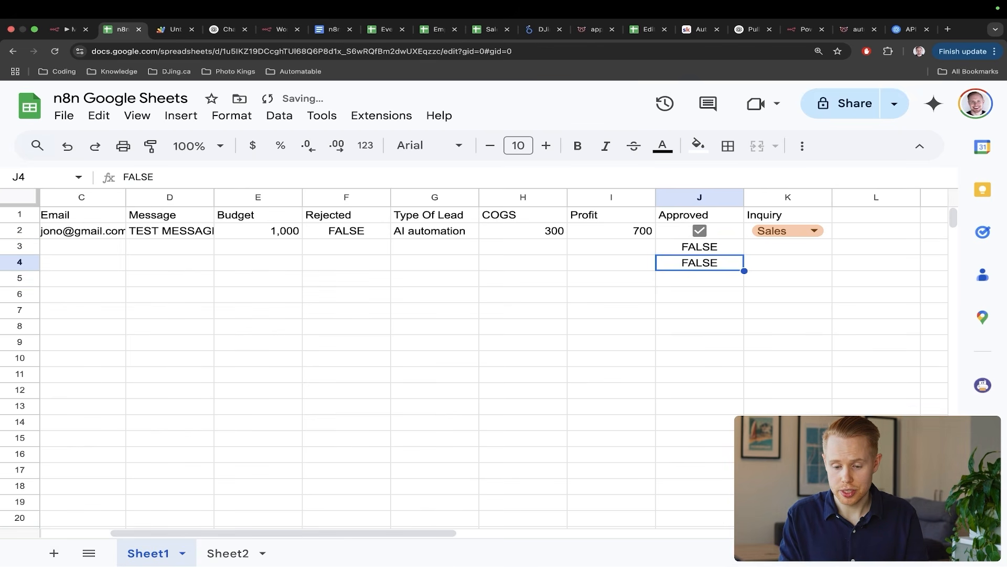
{"action": "key", "text": "BackSpace"}
{"action": "key", "text": "Up"}
{"action": "key", "text": "BackSpace"}
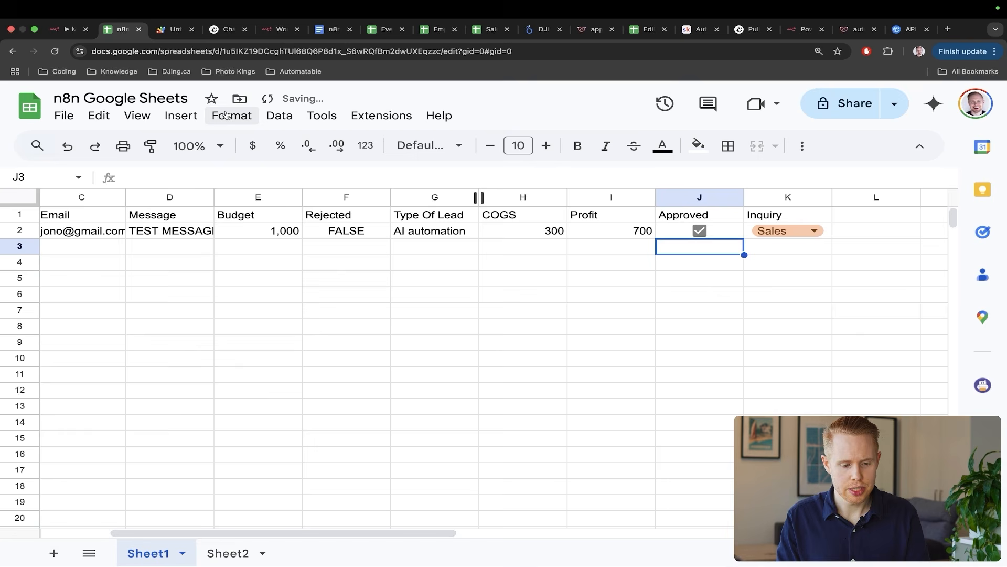
- Insert a checkbox into J3 and delete its leftover FALSE text
{"action": "left_click", "coordinate": [181, 115]}
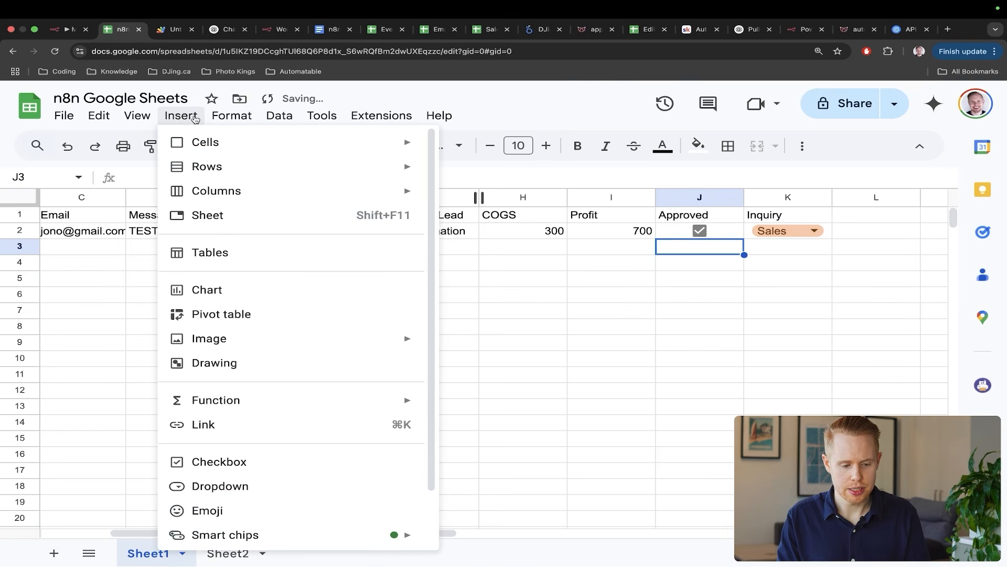
{"action": "left_click", "coordinate": [254, 461]}
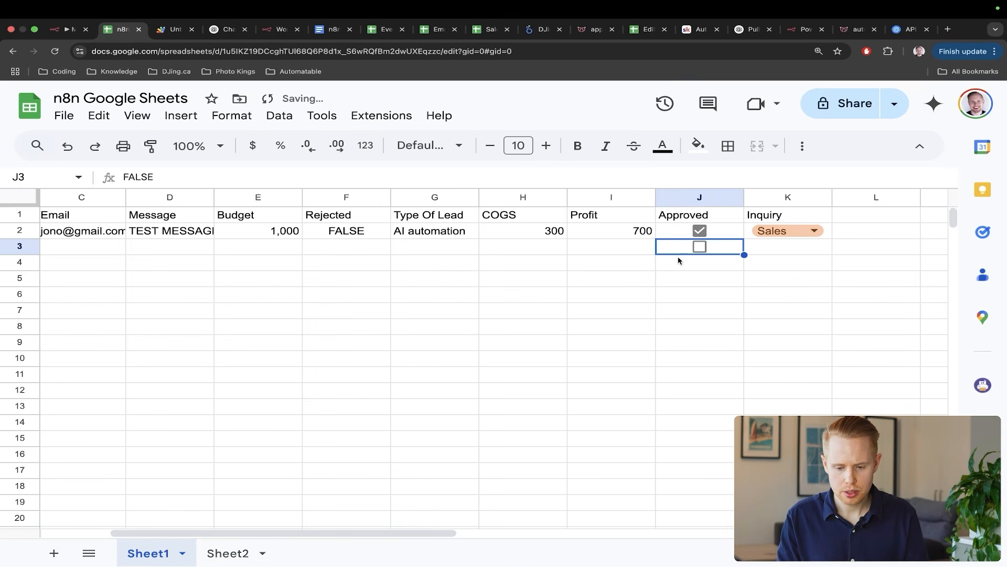
{"action": "left_click", "coordinate": [711, 310]}
{"action": "left_click", "coordinate": [722, 251]}
{"action": "key", "text": "ctrl+a"}
{"action": "left_click_drag", "start_coordinate": [299, 275], "coordinate": [137, 168]}
{"action": "key", "text": "Escape"}
{"action": "double_click", "coordinate": [159, 177]}
{"action": "key", "text": "BackSpace"}
{"action": "key", "text": "Return"}
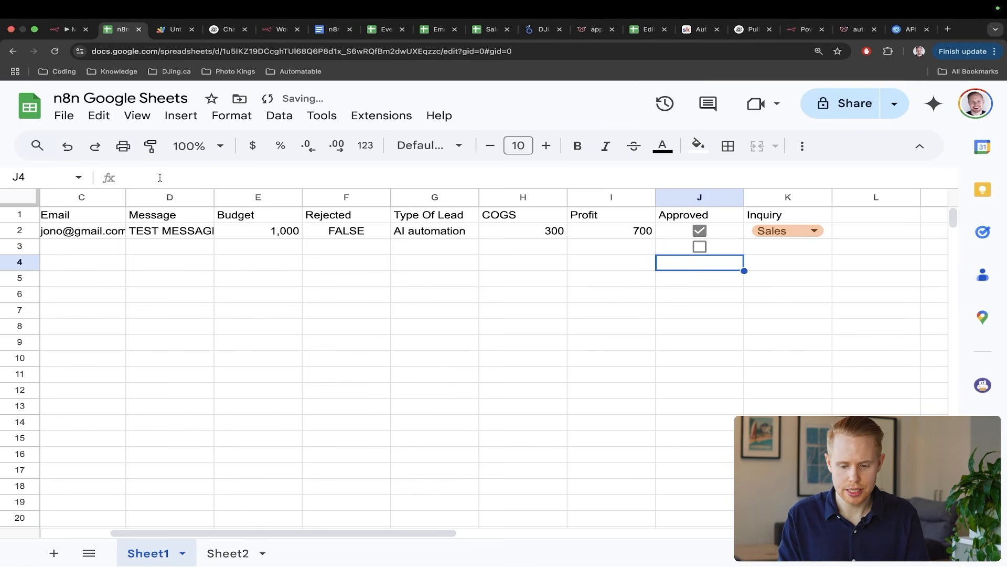
- Fill the J3 checkbox down column J to row 23
{"action": "left_click", "coordinate": [742, 252]}
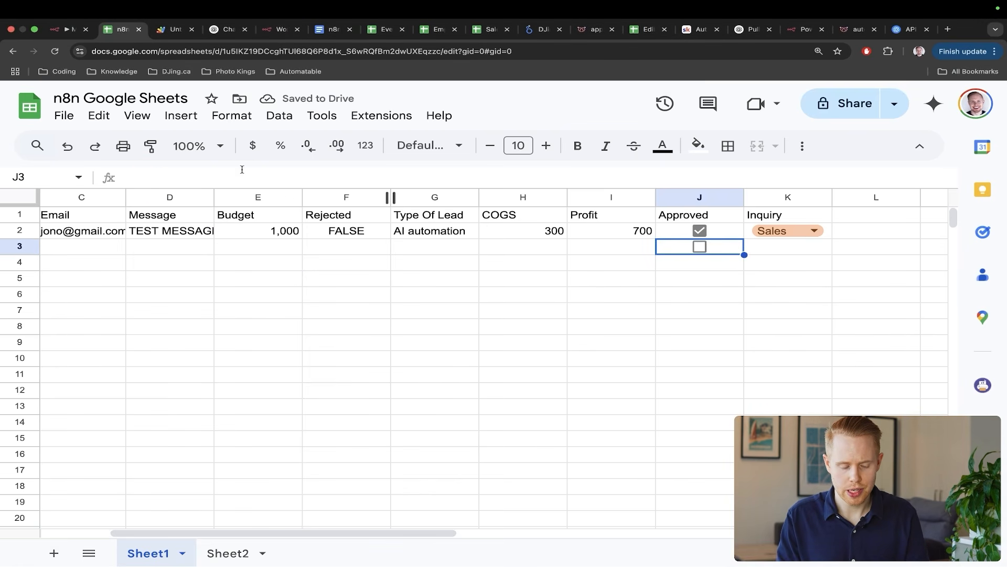
{"action": "left_click_drag", "start_coordinate": [249, 272], "coordinate": [131, 188]}
{"action": "left_click_drag", "start_coordinate": [544, 309], "coordinate": [682, 252]}
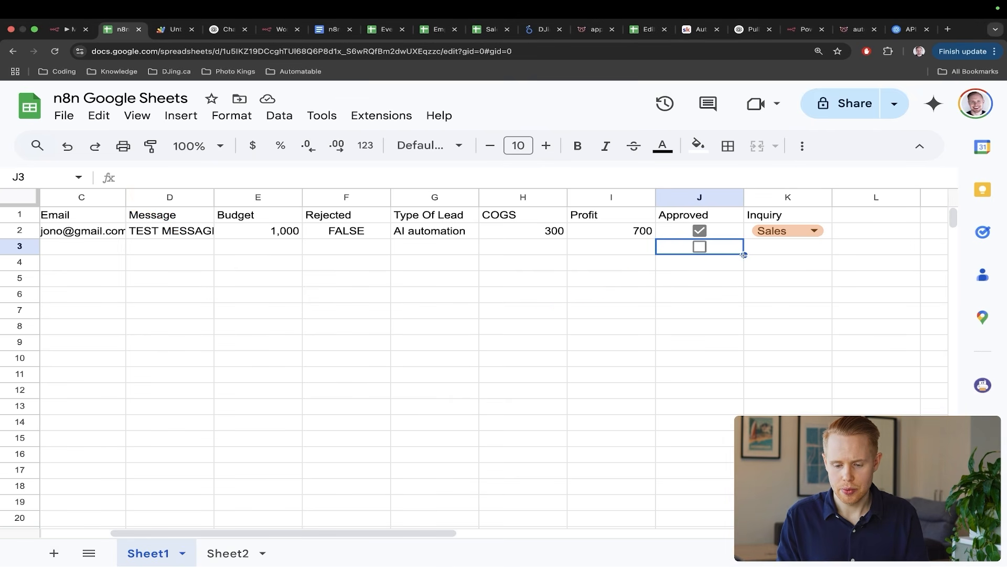
{"action": "left_click_drag", "start_coordinate": [744, 254], "coordinate": [708, 561]}
- Copy K2's Sales dropdown into K3 and clear its value, leaving an empty dropdown
{"action": "scroll", "coordinate": [814, 366], "scroll_direction": "up", "scroll_amount": 3}
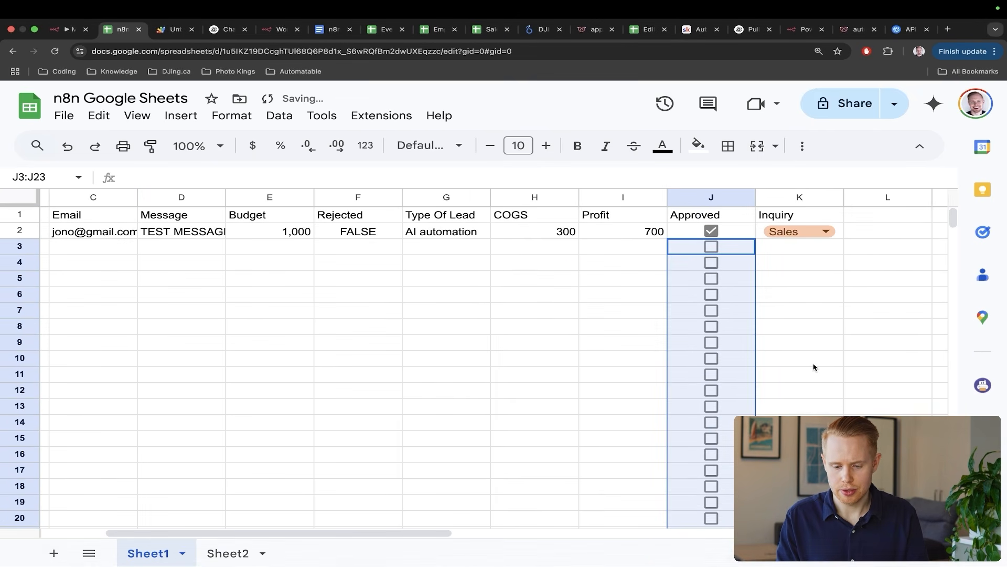
{"action": "left_click", "coordinate": [839, 233]}
{"action": "key", "text": "ctrl+c"}
{"action": "left_click", "coordinate": [839, 248]}
{"action": "key", "text": "ctrl+v"}
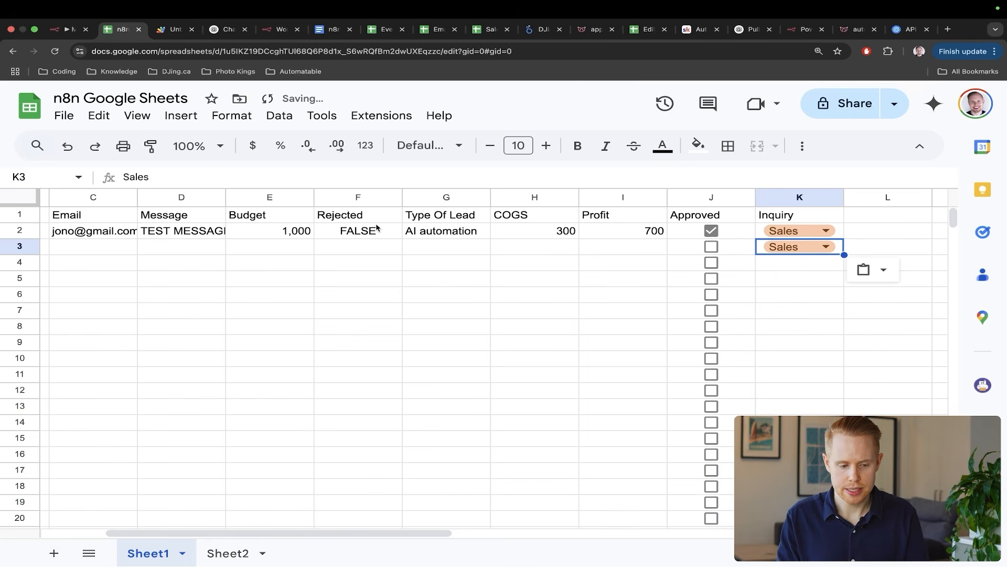
{"action": "key", "text": "Return"}
{"action": "key", "text": "BackSpace"}
{"action": "key", "text": "BackSpace"}
{"action": "key", "text": "BackSpace"}
{"action": "key", "text": "BackSpace"}
{"action": "key", "text": "BackSpace"}
{"action": "key", "text": "Return"}
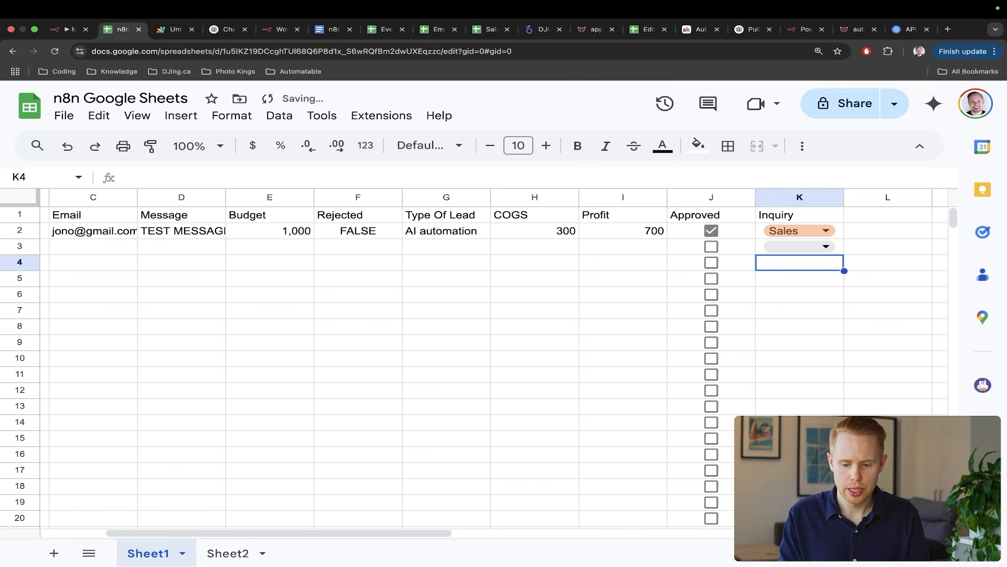
- Fill the empty K3 dropdown down column K through row 23
{"action": "left_click", "coordinate": [839, 250]}
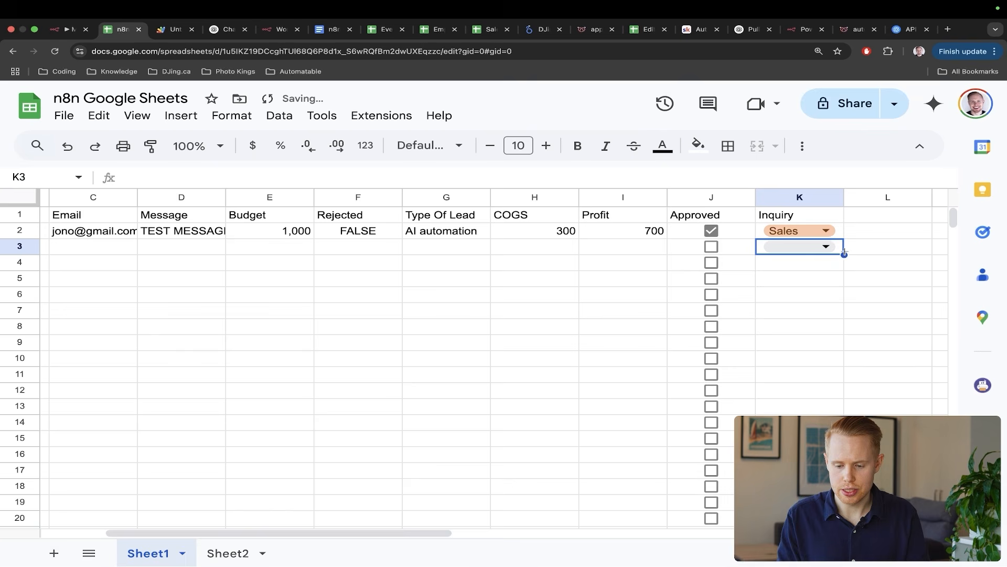
{"action": "left_click_drag", "start_coordinate": [844, 254], "coordinate": [842, 517]}
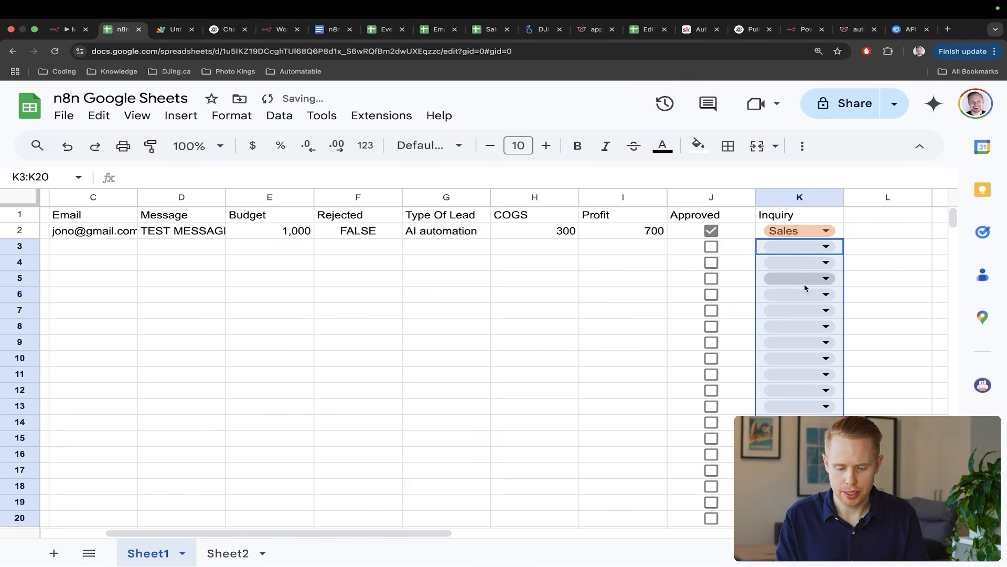
{"action": "scroll", "coordinate": [804, 286], "scroll_direction": "down", "scroll_amount": 5}
{"action": "scroll", "coordinate": [805, 286], "scroll_direction": "up", "scroll_amount": 5}
{"action": "scroll", "coordinate": [805, 286], "scroll_direction": "left", "scroll_amount": 3}
{"action": "scroll", "coordinate": [804, 286], "scroll_direction": "down", "scroll_amount": 2}
{"action": "scroll", "coordinate": [805, 286], "scroll_direction": "right", "scroll_amount": 5}
{"action": "scroll", "coordinate": [805, 285], "scroll_direction": "down", "scroll_amount": 1}
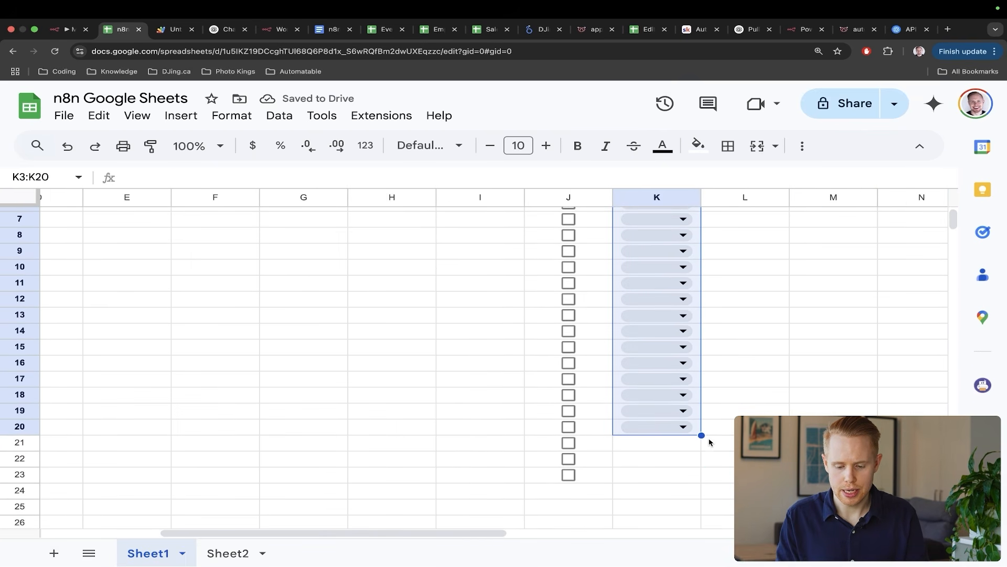
{"action": "left_click_drag", "start_coordinate": [702, 435], "coordinate": [700, 479]}
{"action": "scroll", "coordinate": [701, 479], "scroll_direction": "up", "scroll_amount": 3}
{"action": "scroll", "coordinate": [700, 479], "scroll_direction": "left", "scroll_amount": 2}
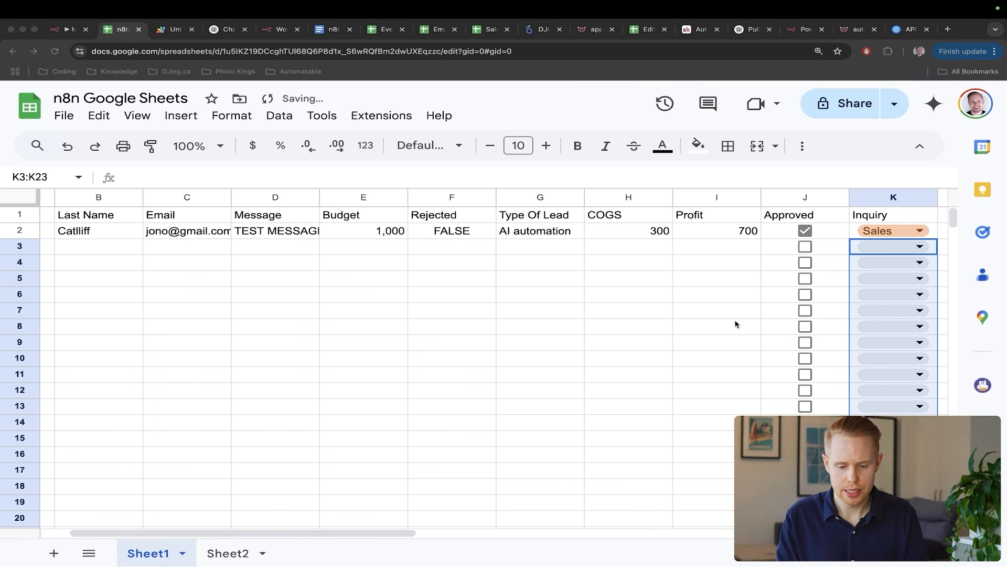
{"action": "mouse_move", "coordinate": [487, 200]}
{"action": "left_mouse_down"}
{"action": "mouse_move", "coordinate": [465, 265]}
{"action": "mouse_move", "coordinate": [414, 249]}
{"action": "left_mouse_up"}
{"action": "left_click_drag", "start_coordinate": [731, 317], "coordinate": [798, 256]}
{"action": "left_click_drag", "start_coordinate": [808, 329], "coordinate": [873, 252]}
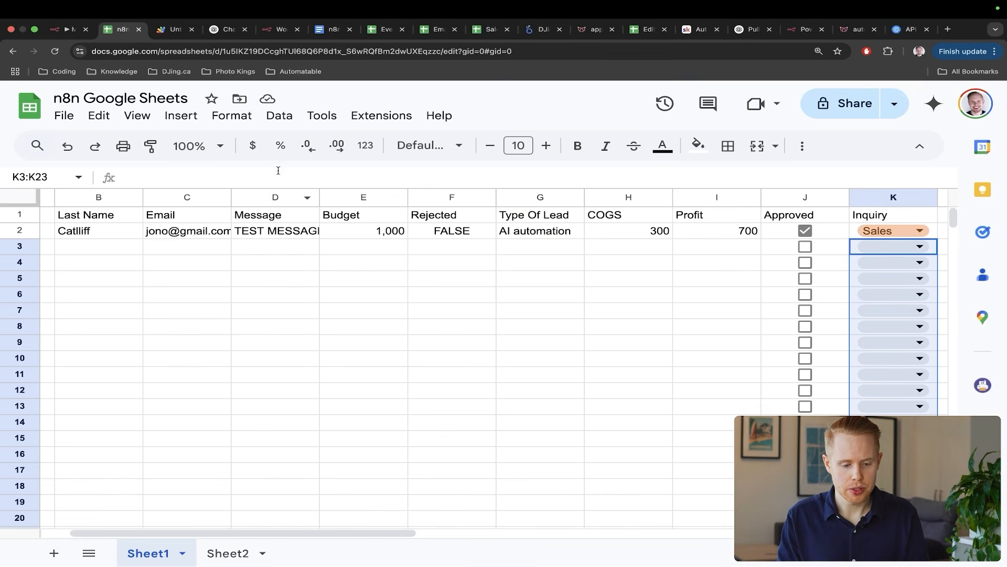
- Make the Message column (D) bold
{"action": "left_click", "coordinate": [272, 197]}
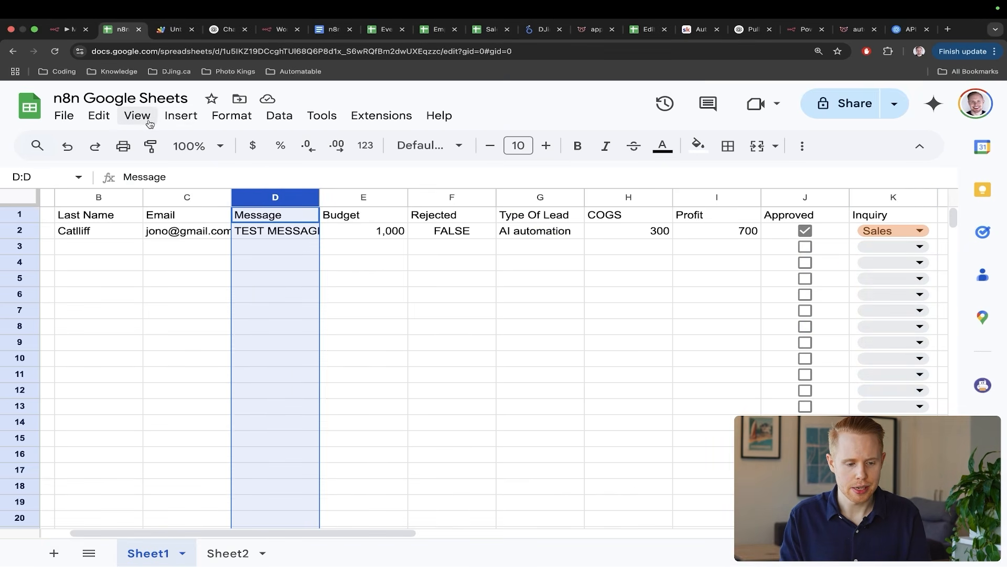
{"action": "left_click", "coordinate": [176, 118]}
{"action": "mouse_move", "coordinate": [95, 118]}
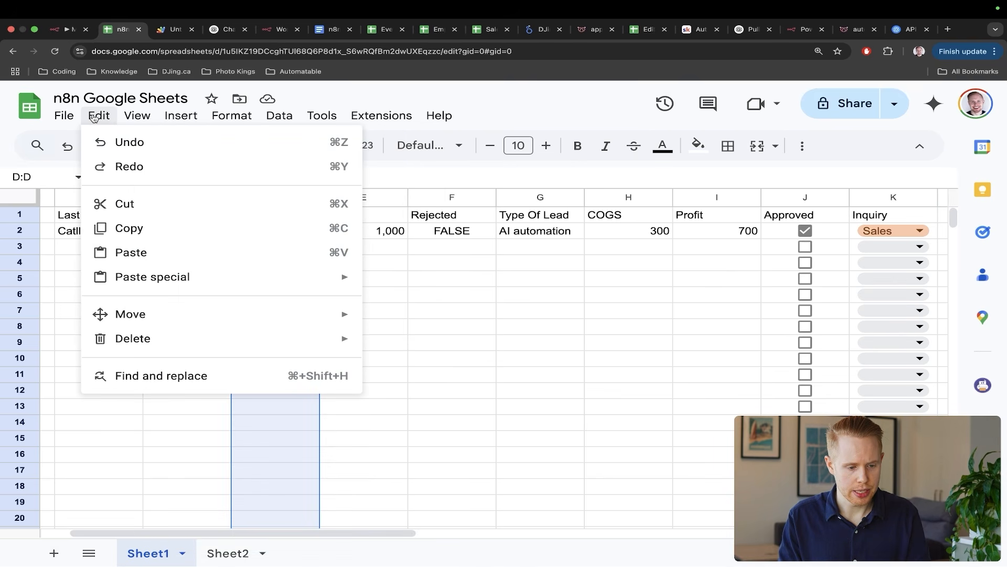
{"action": "mouse_move", "coordinate": [209, 120]}
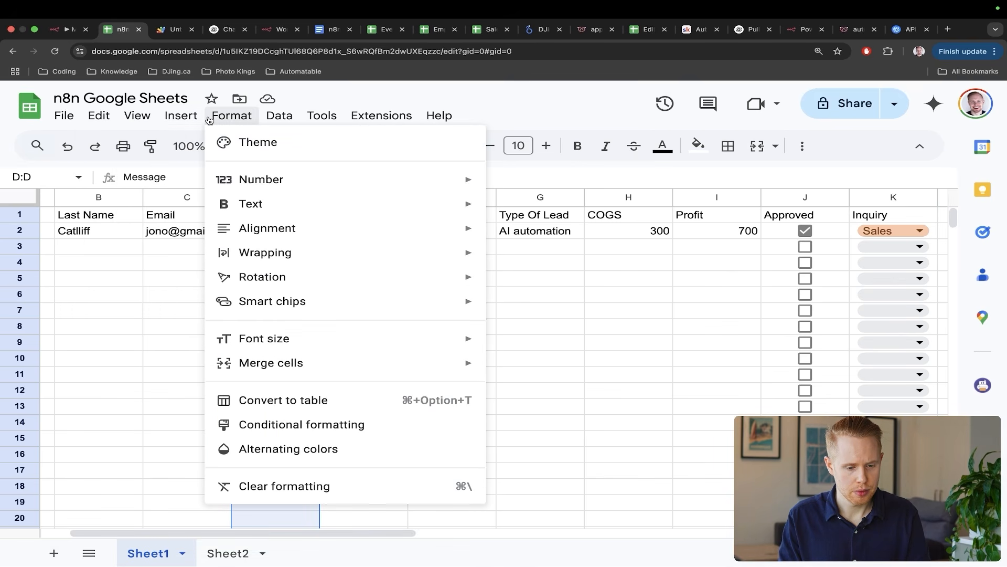
{"action": "mouse_move", "coordinate": [272, 202]}
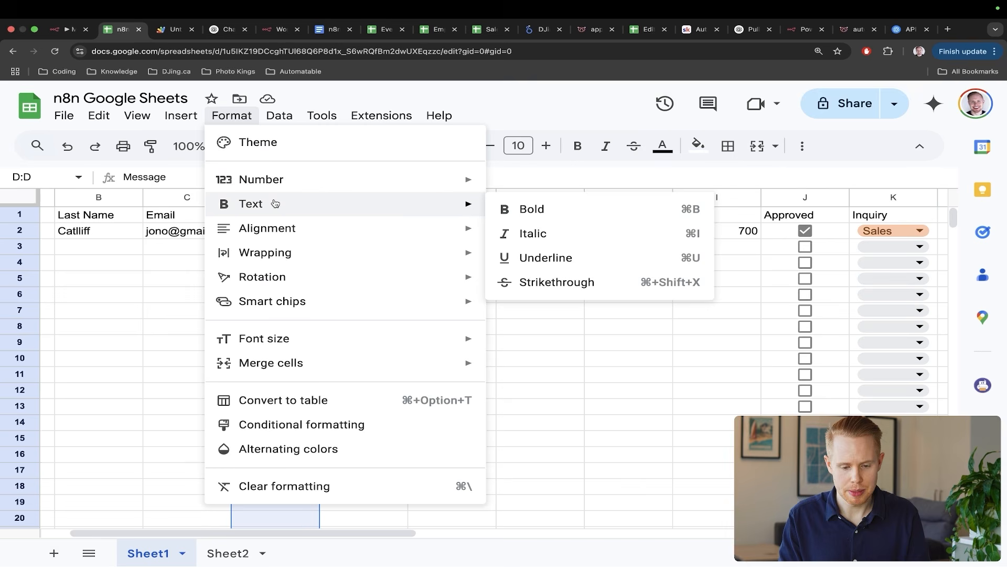
{"action": "left_click", "coordinate": [517, 219]}
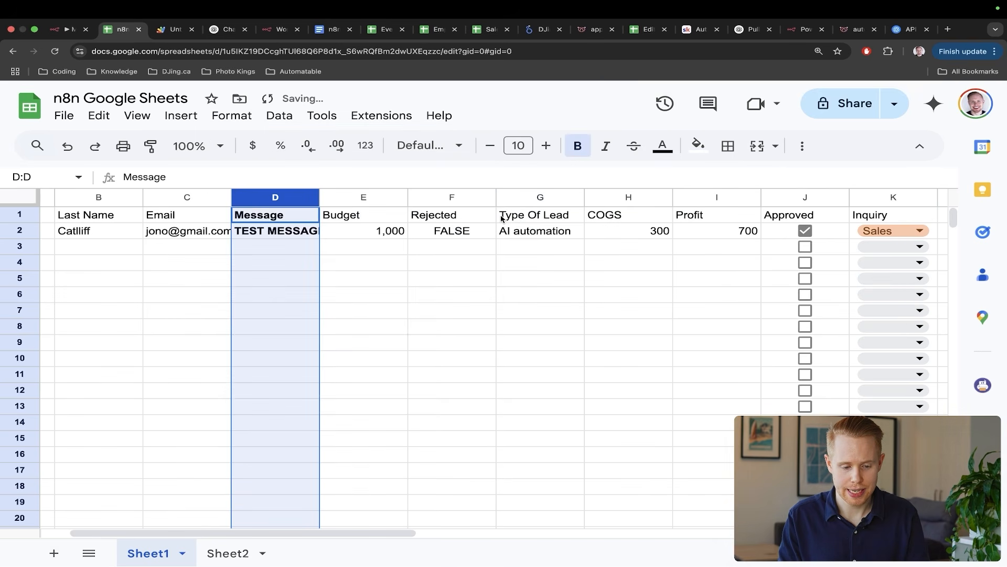
- Left-align the Email column (C)
{"action": "left_click", "coordinate": [198, 205]}
{"action": "left_click", "coordinate": [193, 116]}
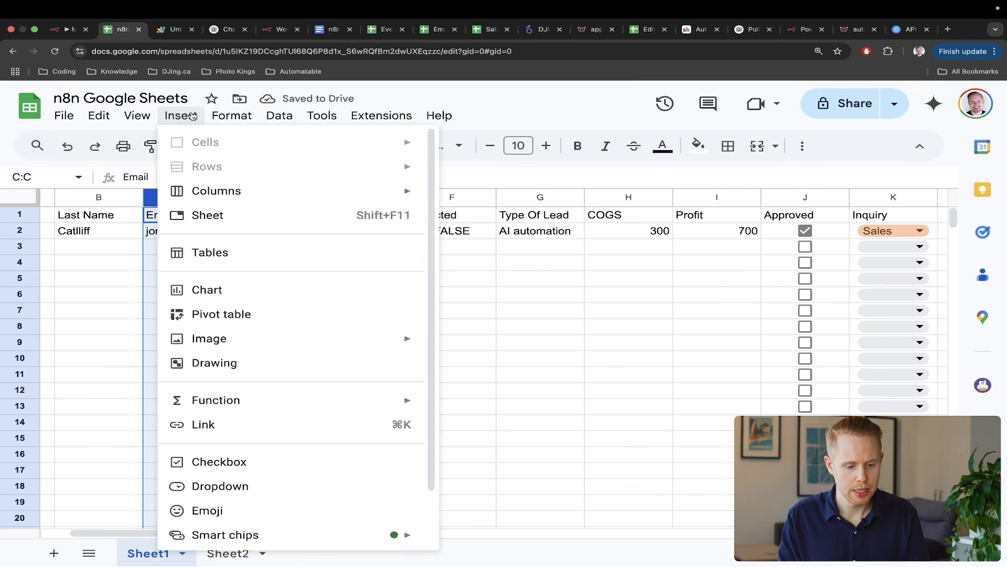
{"action": "mouse_move", "coordinate": [233, 119]}
{"action": "mouse_move", "coordinate": [289, 203]}
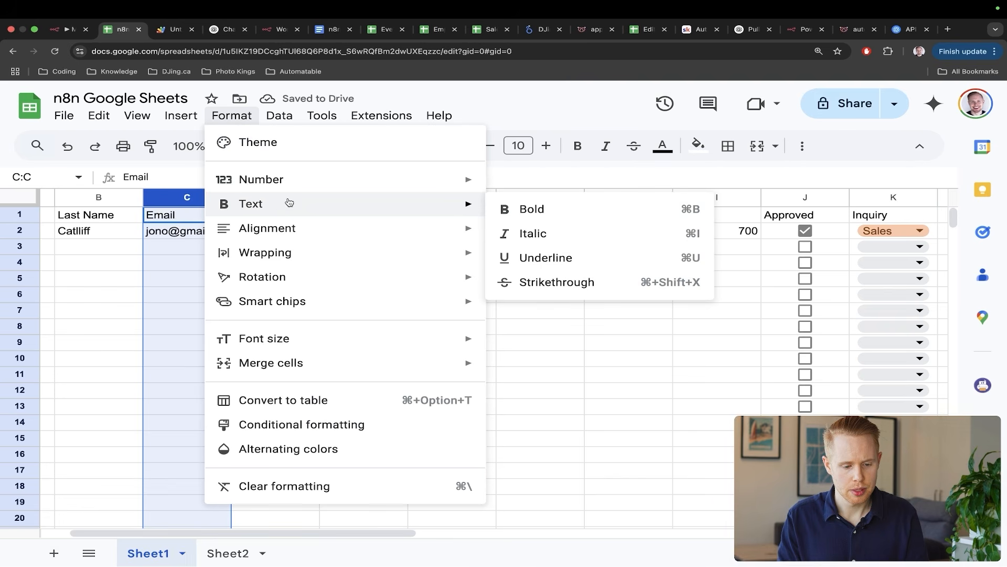
{"action": "mouse_move", "coordinate": [371, 231]}
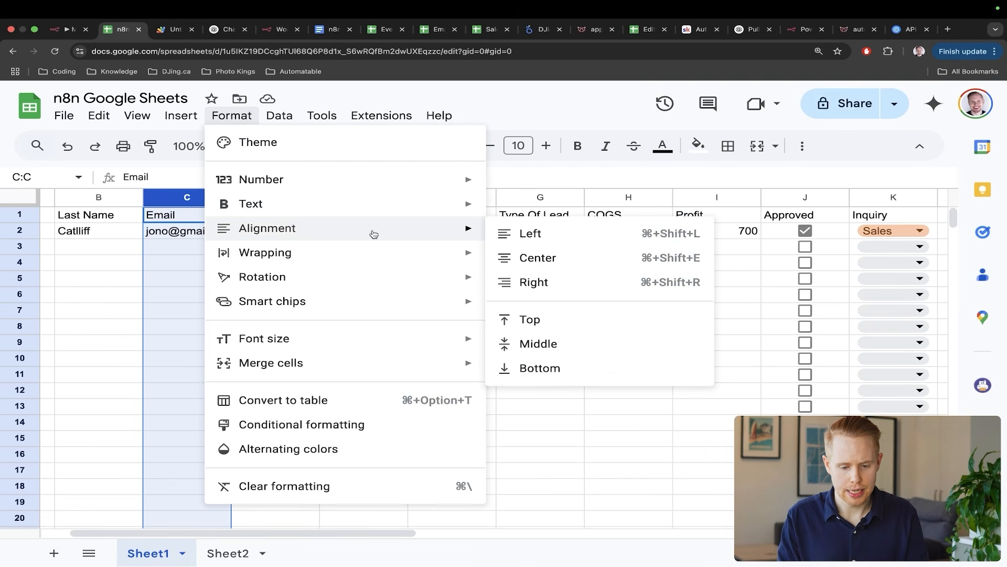
{"action": "left_click", "coordinate": [528, 235]}
- Italicise the Last Name column (B), then clear the column selection
{"action": "left_click", "coordinate": [119, 198]}
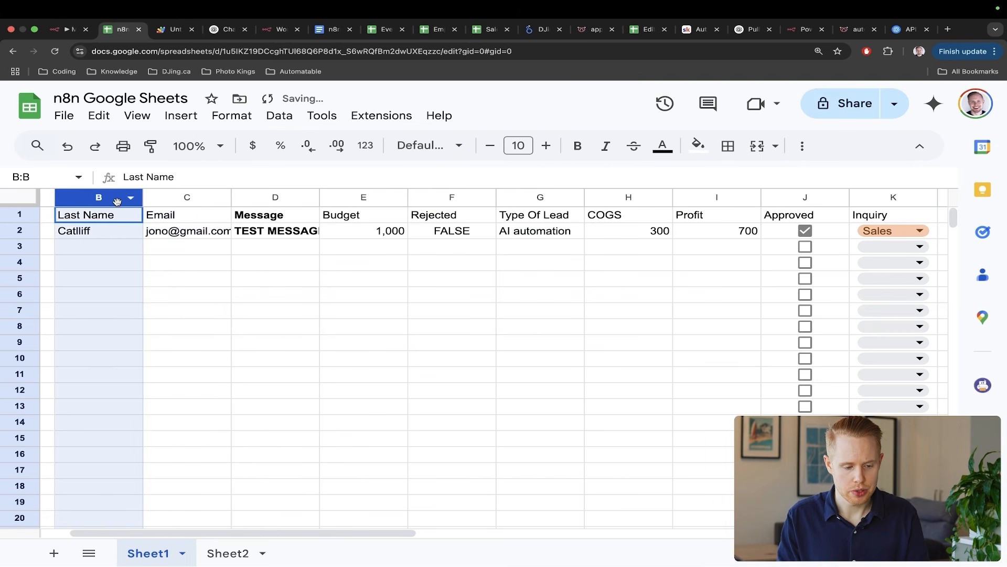
{"action": "left_click", "coordinate": [186, 125]}
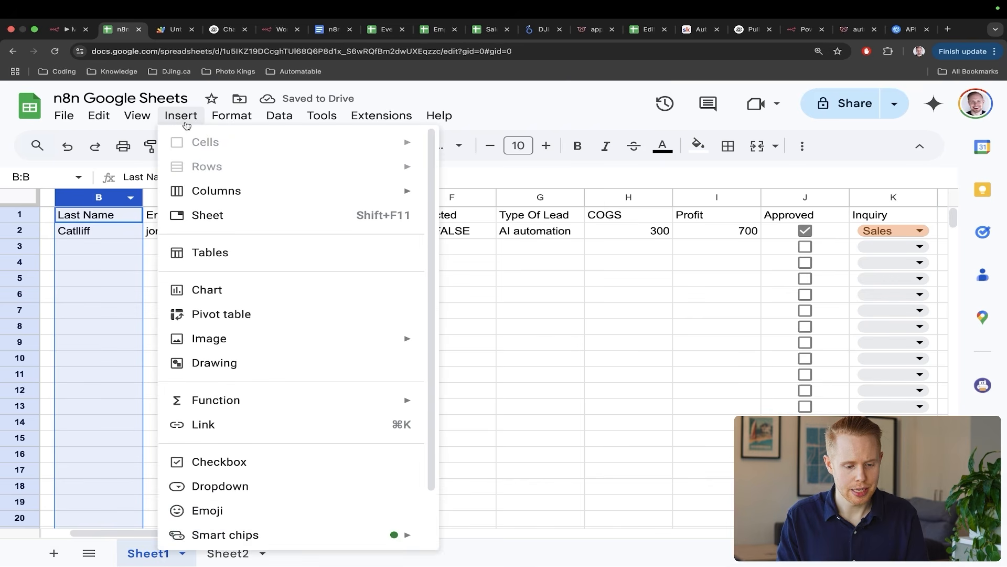
{"action": "mouse_move", "coordinate": [232, 119]}
{"action": "mouse_move", "coordinate": [265, 208]}
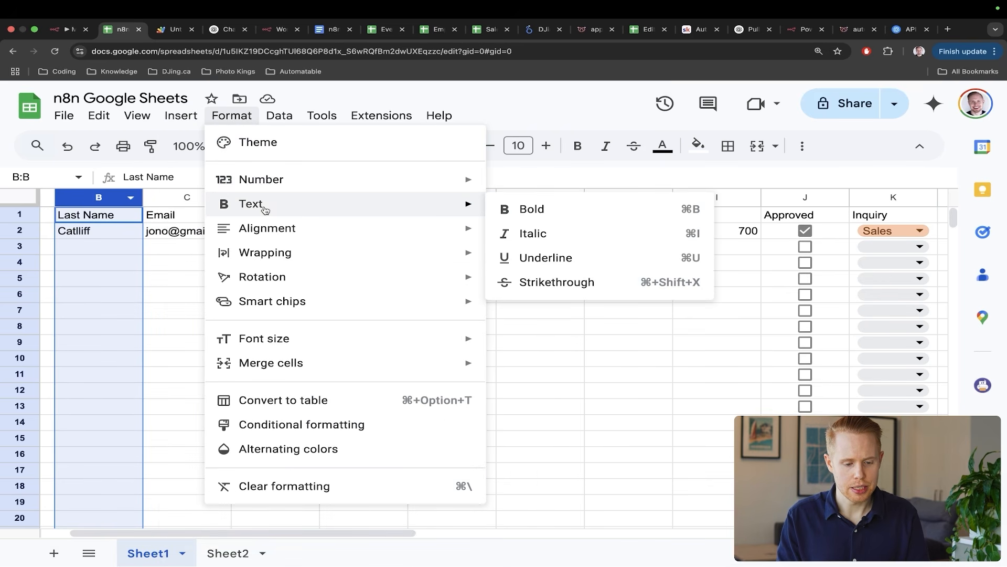
{"action": "left_click", "coordinate": [574, 231]}
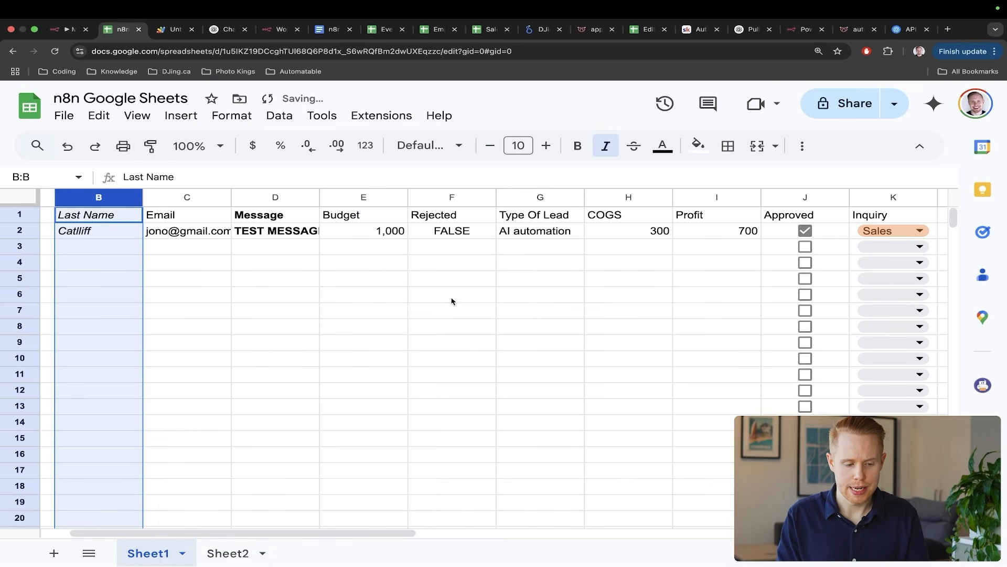
{"action": "scroll", "coordinate": [438, 315], "scroll_direction": "left", "scroll_amount": 2}
{"action": "left_click", "coordinate": [438, 316]}
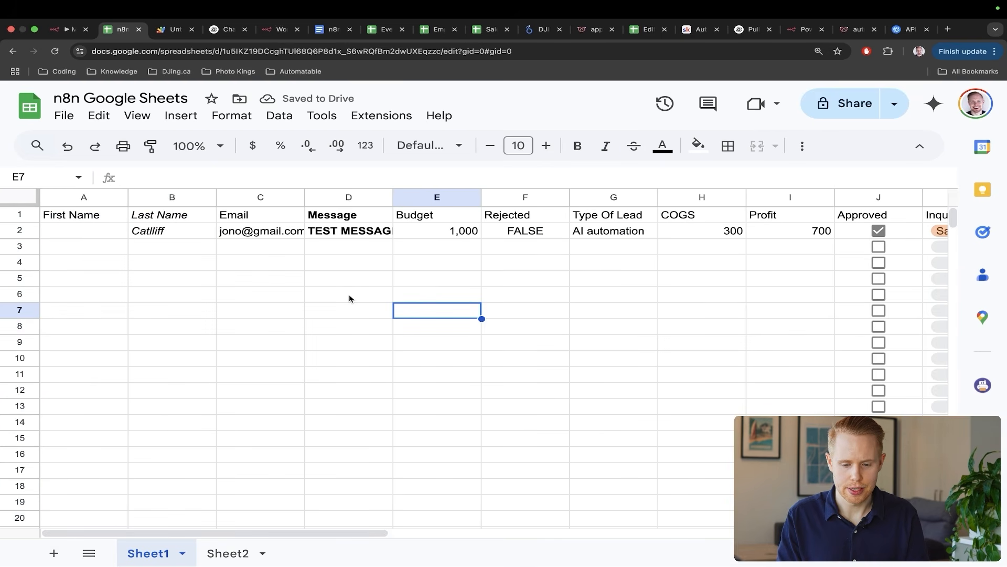
- Start an n8n test run, tick row 4's Approved checkbox (J4), then return to the n8n editor
{"action": "key", "text": "ctrl+shift+Tab"}
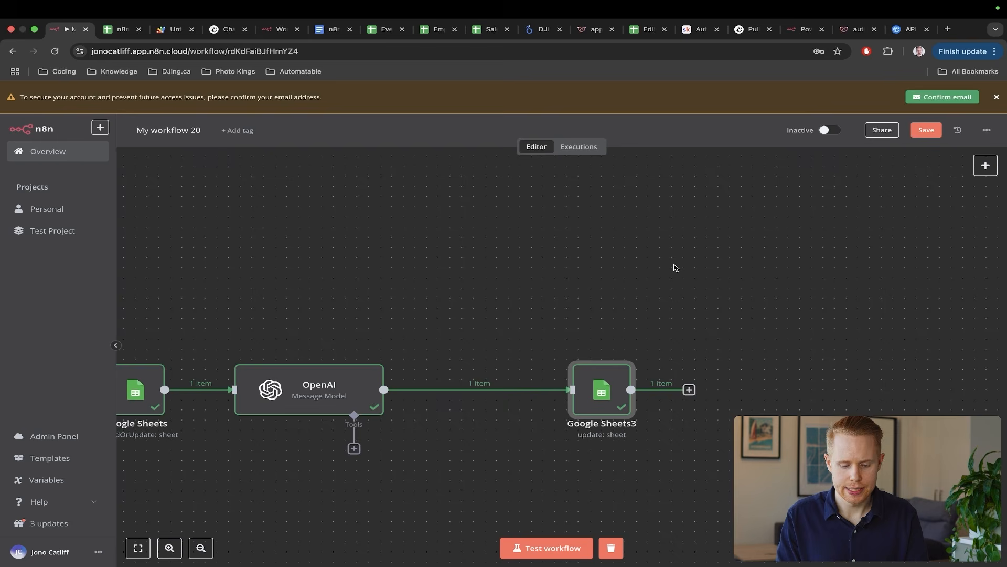
{"action": "left_click", "coordinate": [545, 547]}
{"action": "key", "text": "ctrl+Tab"}
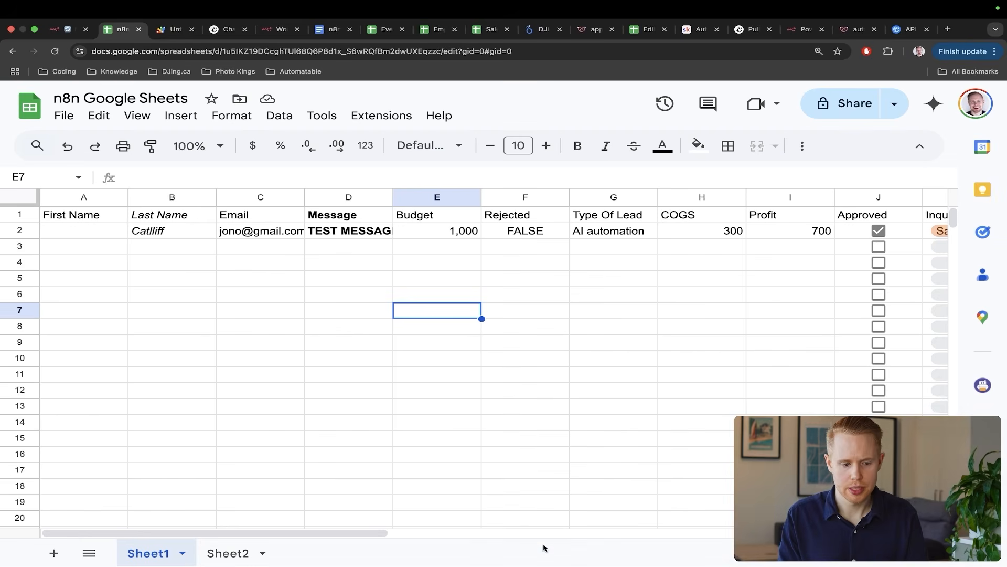
{"action": "left_click", "coordinate": [878, 262]}
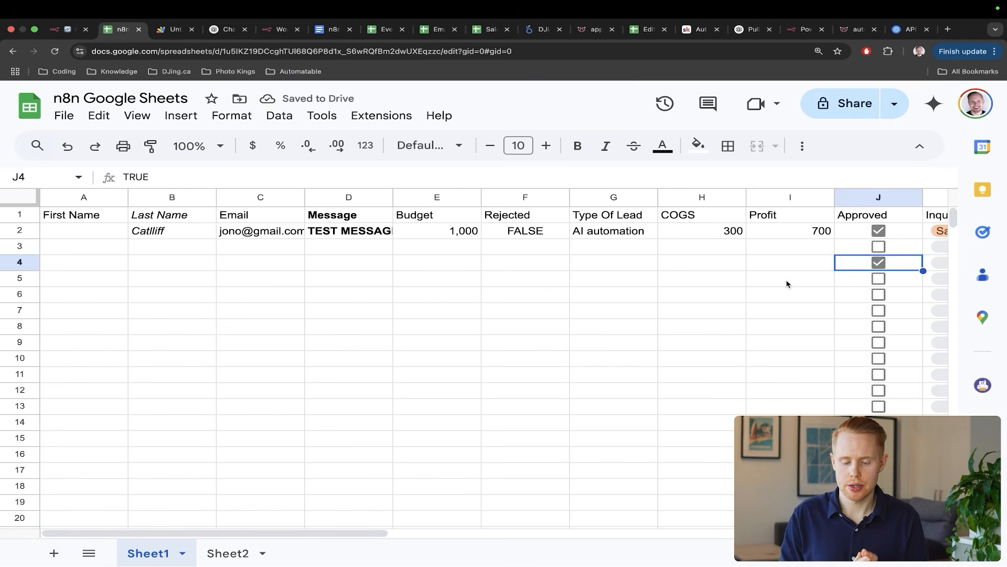
{"action": "left_click_drag", "start_coordinate": [490, 385], "coordinate": [245, 257]}
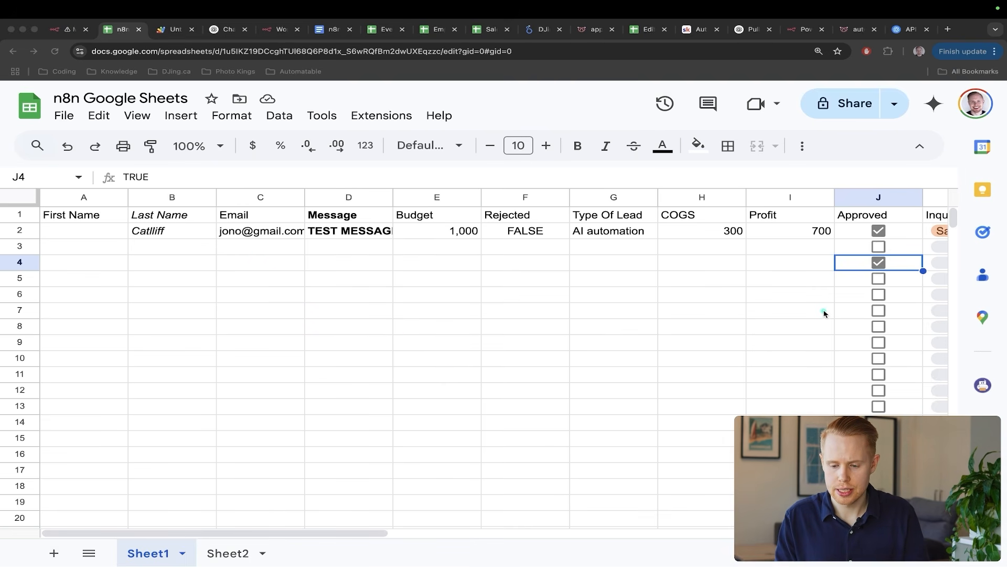
{"action": "left_click_drag", "start_coordinate": [762, 406], "coordinate": [820, 289]}
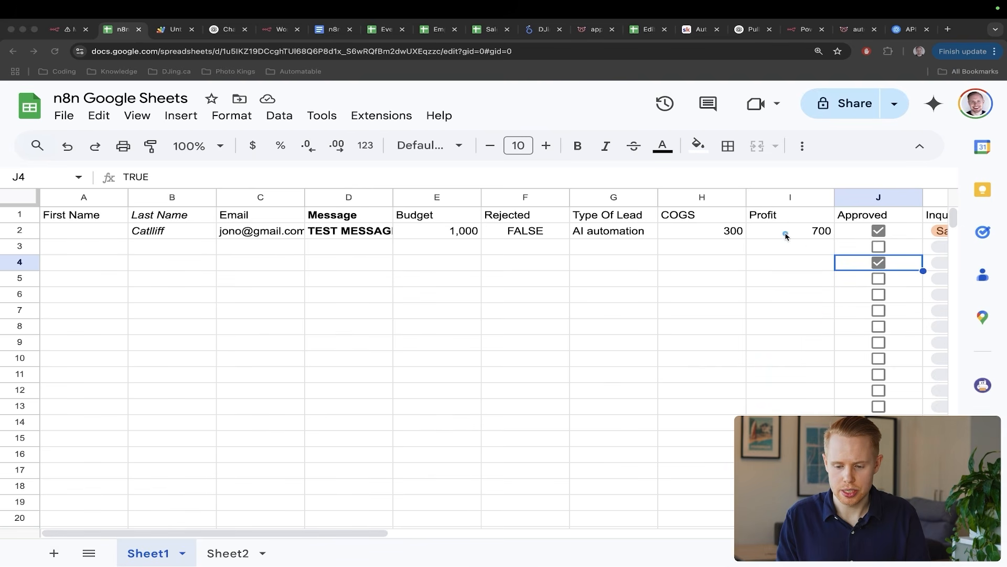
{"action": "left_click_drag", "start_coordinate": [734, 206], "coordinate": [856, 261]}
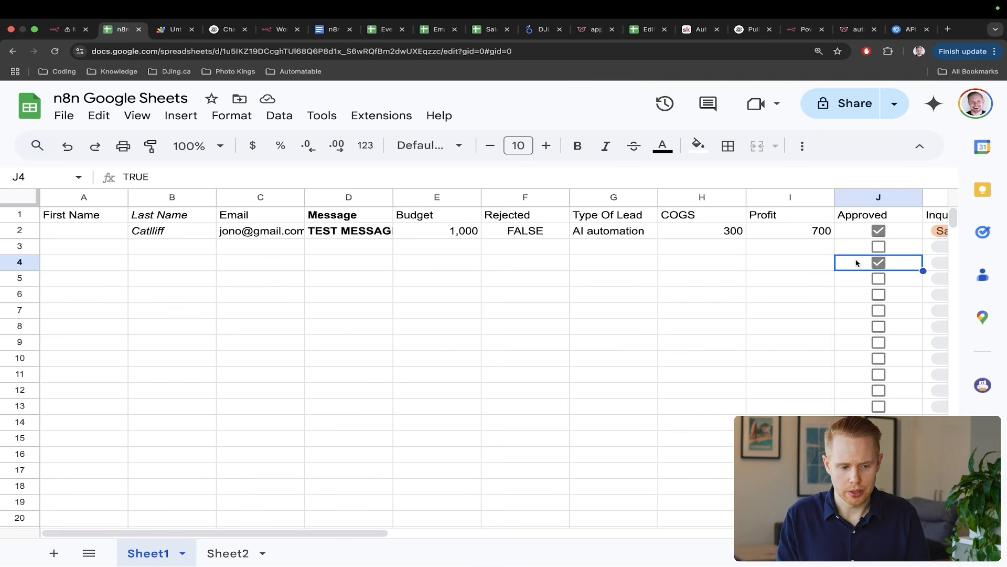
{"action": "key", "text": "ctrl+shift+Tab"}
{"action": "scroll", "coordinate": [491, 329], "scroll_direction": "left", "scroll_amount": 10}
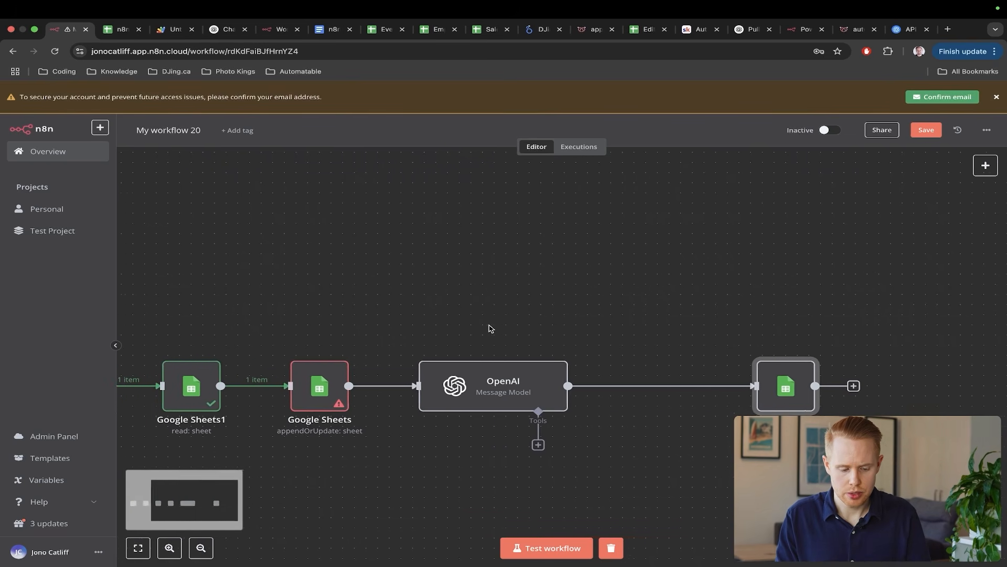
- Open the Google Sheets node and read its 'Column to Match On' error
{"action": "double_click", "coordinate": [543, 393]}
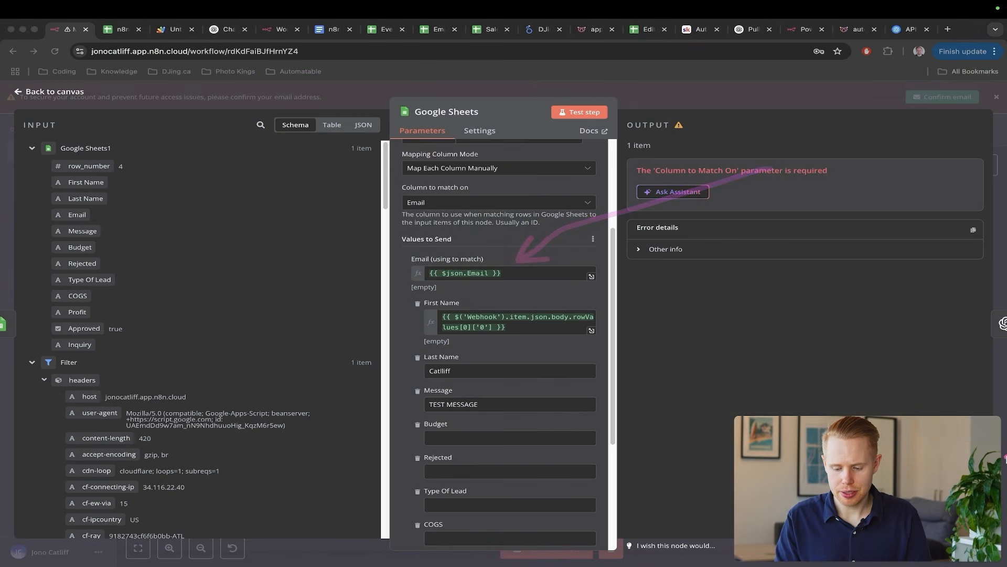
{"action": "key", "text": "Escape"}
{"action": "scroll", "coordinate": [1006, 492], "scroll_direction": "up", "scroll_amount": 5}
{"action": "scroll", "coordinate": [1006, 499], "scroll_direction": "down", "scroll_amount": 3}
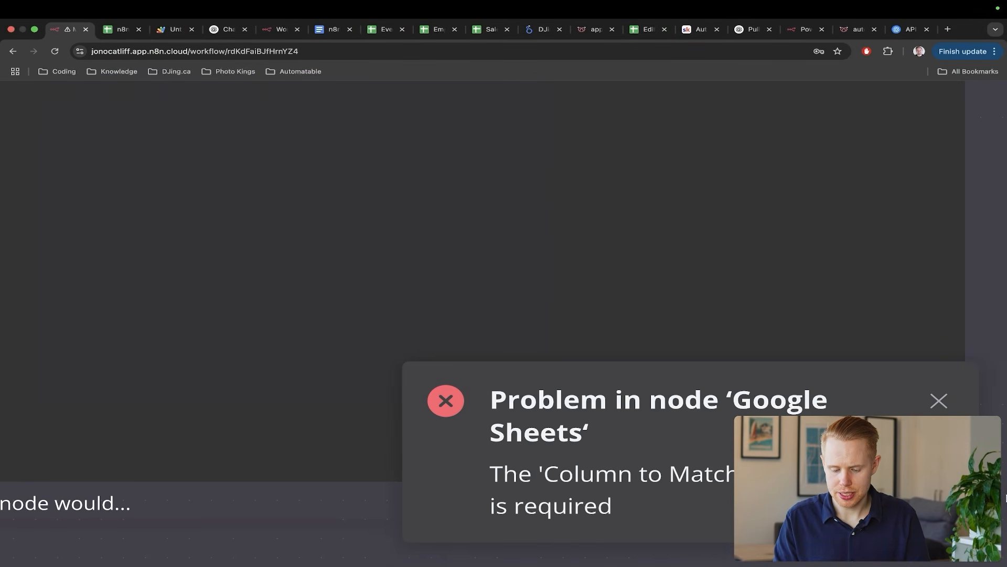
{"action": "key", "text": "ctrl+a"}
{"action": "left_click_drag", "start_coordinate": [362, 268], "coordinate": [587, 480]}
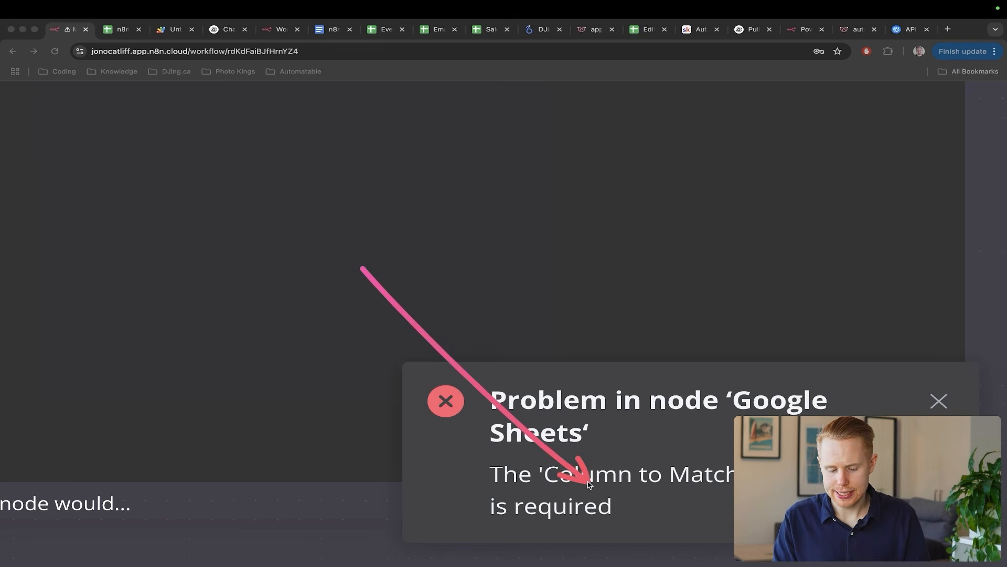
{"action": "key", "text": "Escape"}
- Inspect the empty-resolving Email (using to match) expression and select all its text
{"action": "scroll", "coordinate": [587, 477], "scroll_direction": "down", "scroll_amount": 5}
{"action": "key", "text": "ctrl+a"}
{"action": "left_click_drag", "start_coordinate": [638, 367], "coordinate": [466, 274]}
{"action": "left_click_drag", "start_coordinate": [243, 214], "coordinate": [97, 210]}
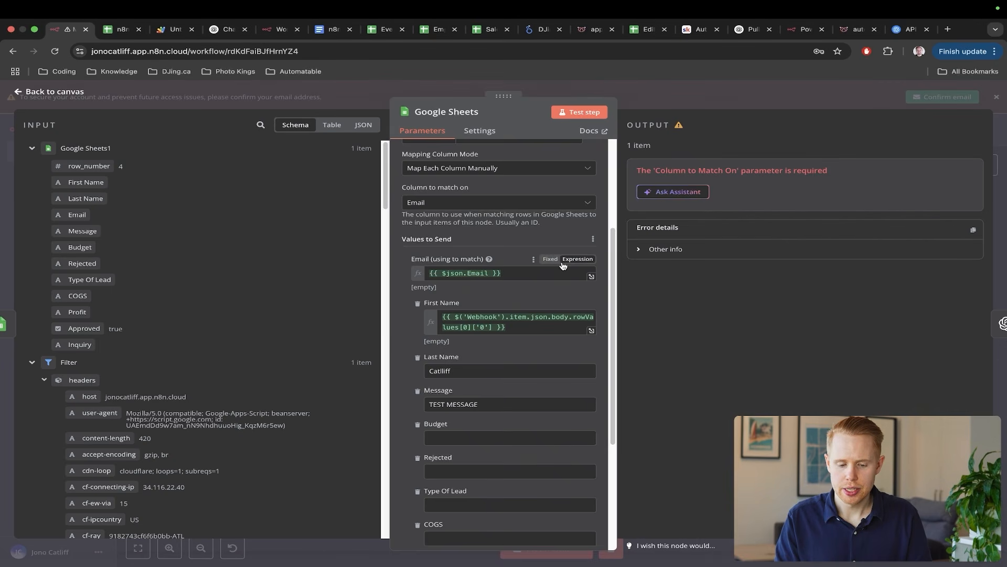
{"action": "left_click_drag", "start_coordinate": [560, 212], "coordinate": [504, 261]}
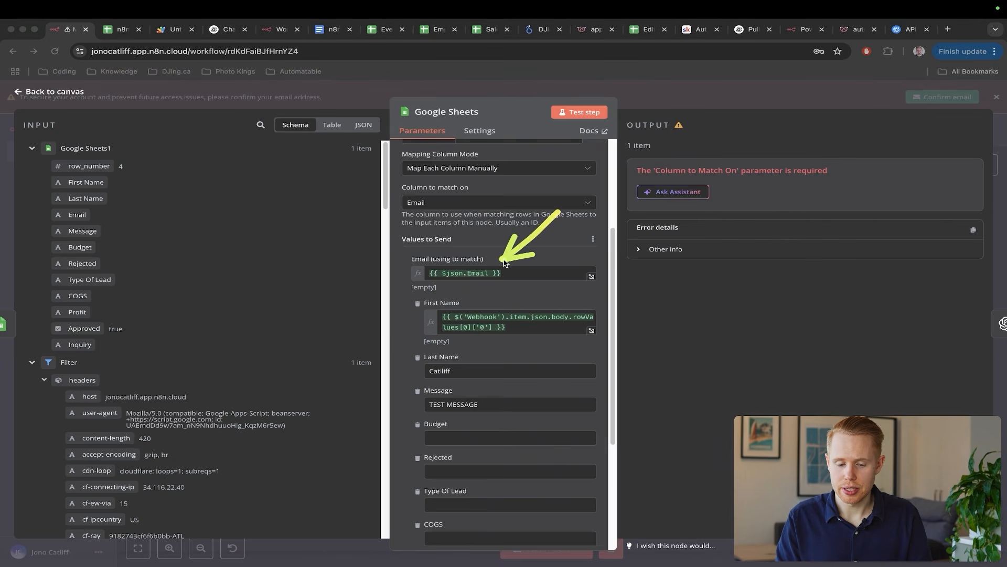
{"action": "key", "text": "Escape"}
{"action": "left_click", "coordinate": [511, 273]}
{"action": "key", "text": "super+a"}
{"action": "key", "text": "cmd+c"}
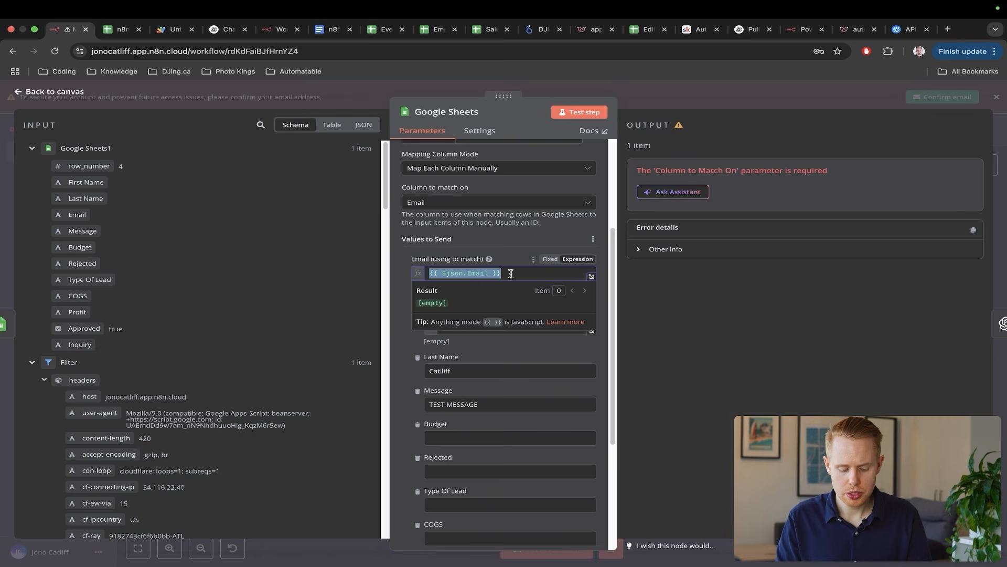
- Replace the Email expression with a {{ $ifEmpty(...) }} call, removing the stray braces and old reference
{"action": "key", "text": "BackSpace"}
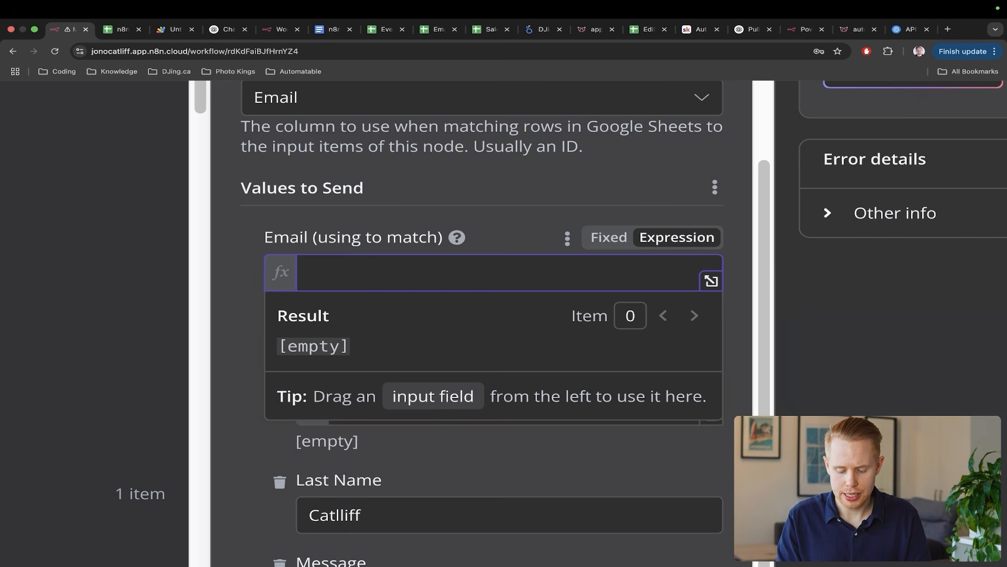
{"action": "type", "text": "{{ "}
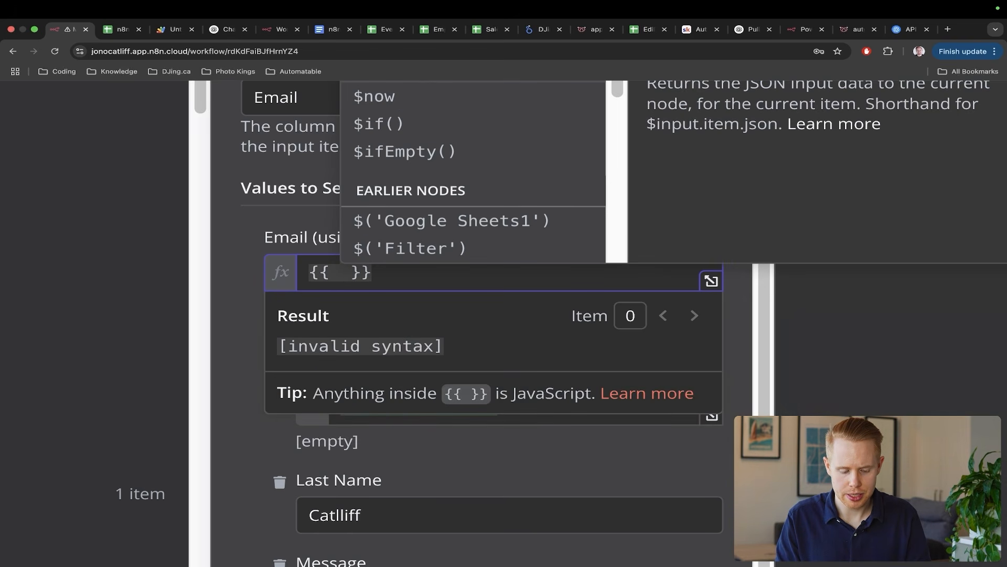
{"action": "type", "text": "$"}
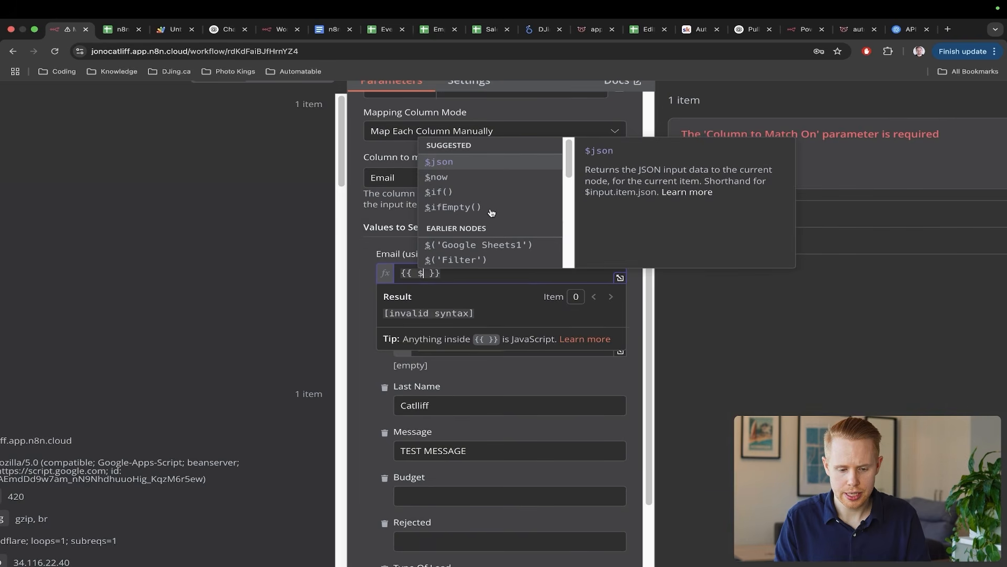
{"action": "left_click", "coordinate": [464, 207]}
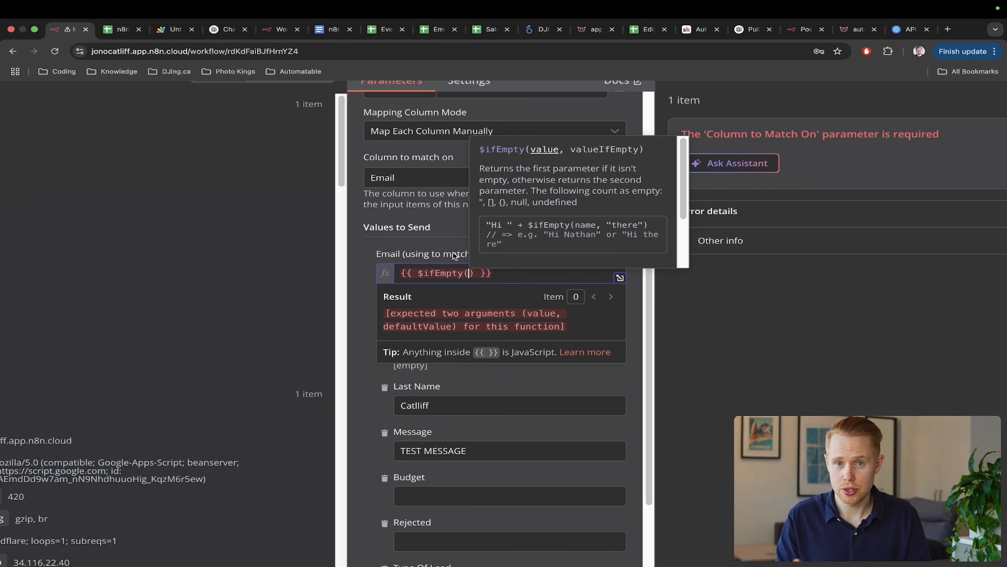
{"action": "key", "text": "cmd+v"}
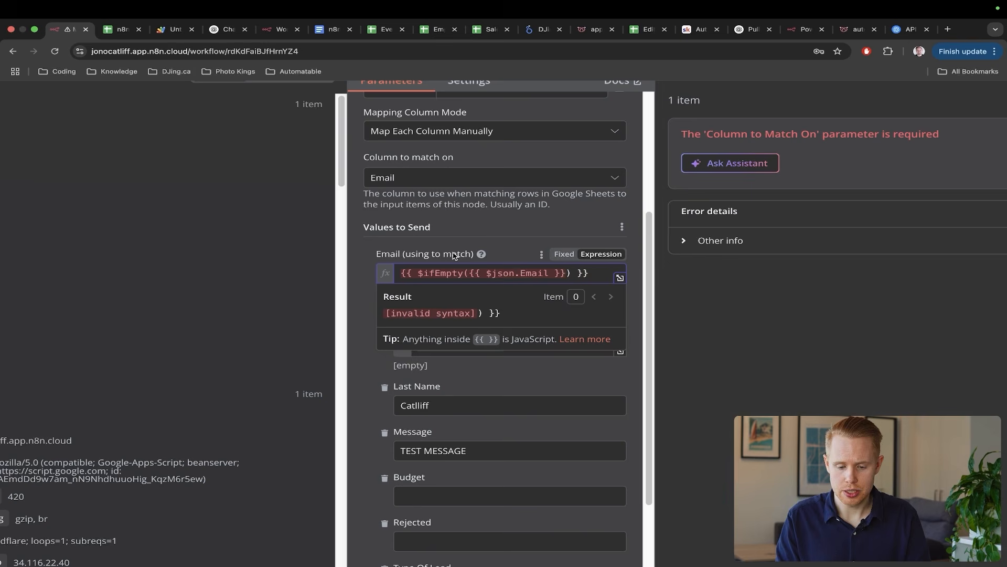
{"action": "key", "text": "BackSpace"}
{"action": "key", "text": "BackSpace"}
{"action": "key", "text": "BackSpace"}
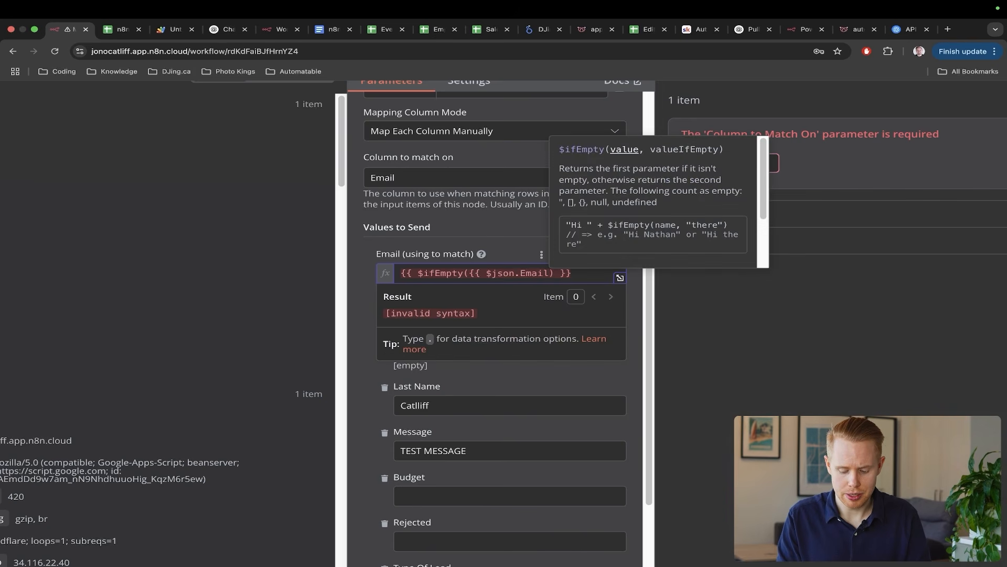
{"action": "key", "text": "alt+Left"}
{"action": "key", "text": "alt+Left"}
{"action": "key", "text": "alt+Left"}
{"action": "key", "text": "alt+Left"}
{"action": "key", "text": "BackSpace"}
{"action": "key", "text": "BackSpace"}
{"action": "key", "text": "BackSpace"}
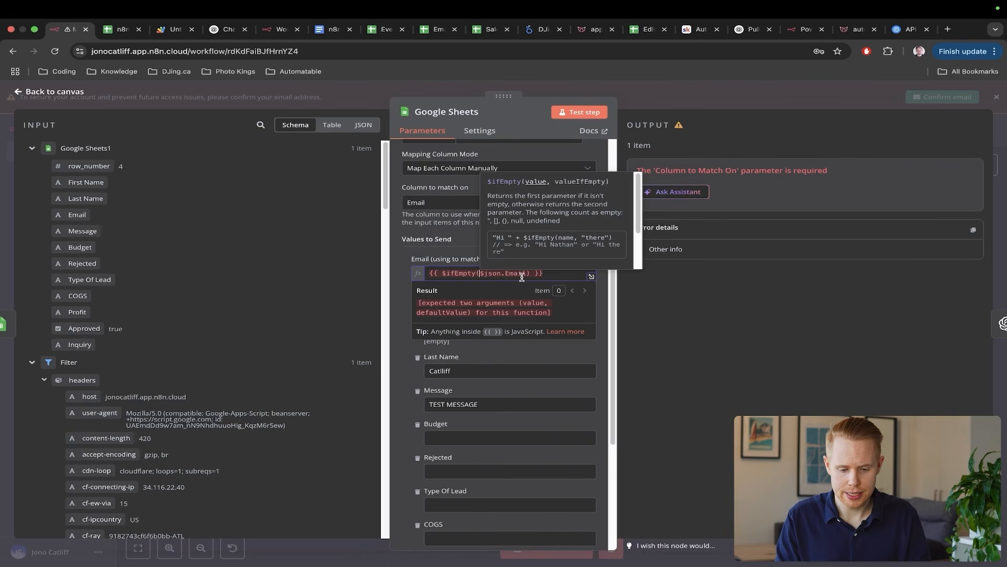
{"action": "left_click_drag", "start_coordinate": [524, 274], "coordinate": [478, 274]}
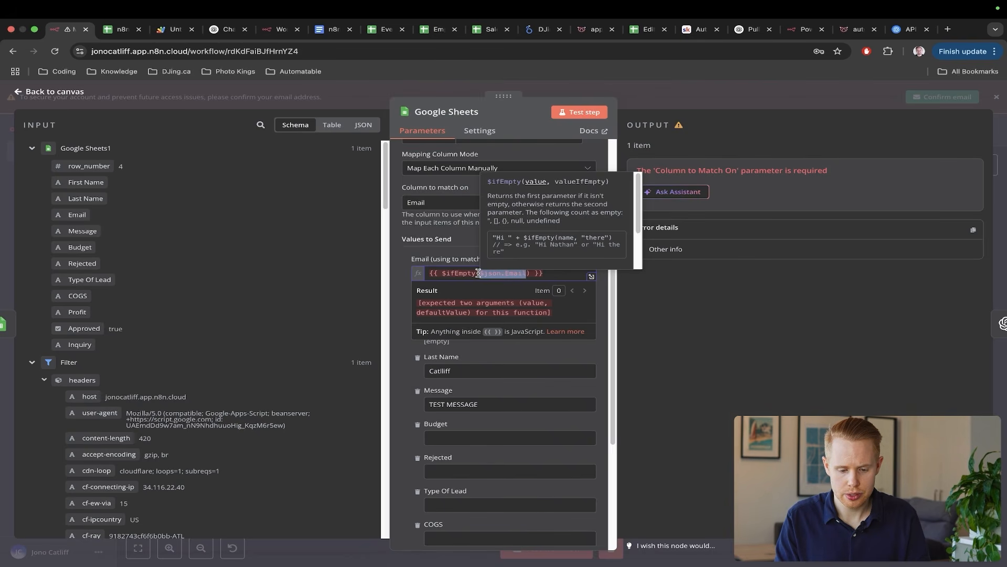
{"action": "key", "text": "BackSpace"}
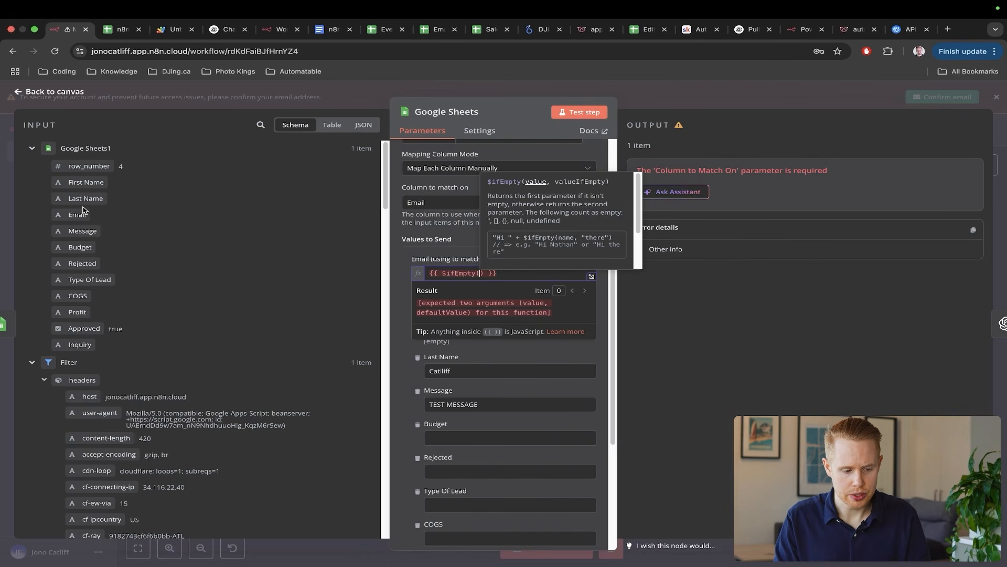
- Put the incoming Email field and a placeholder test address into $ifEmpty, then close the node
{"action": "left_click_drag", "start_coordinate": [82, 210], "coordinate": [480, 275]}
{"action": "type", "text": ", "}
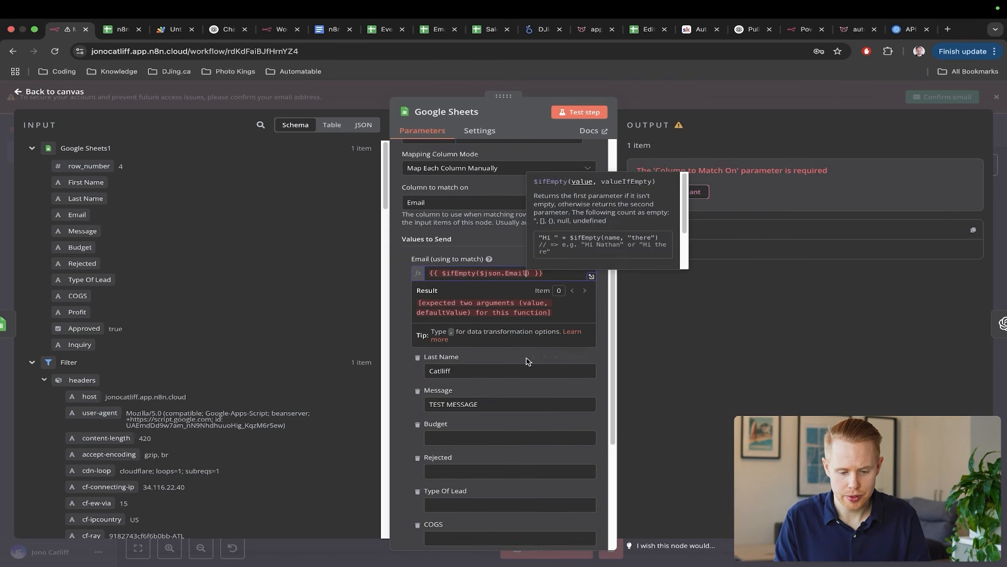
{"action": "type", "text": "\""}
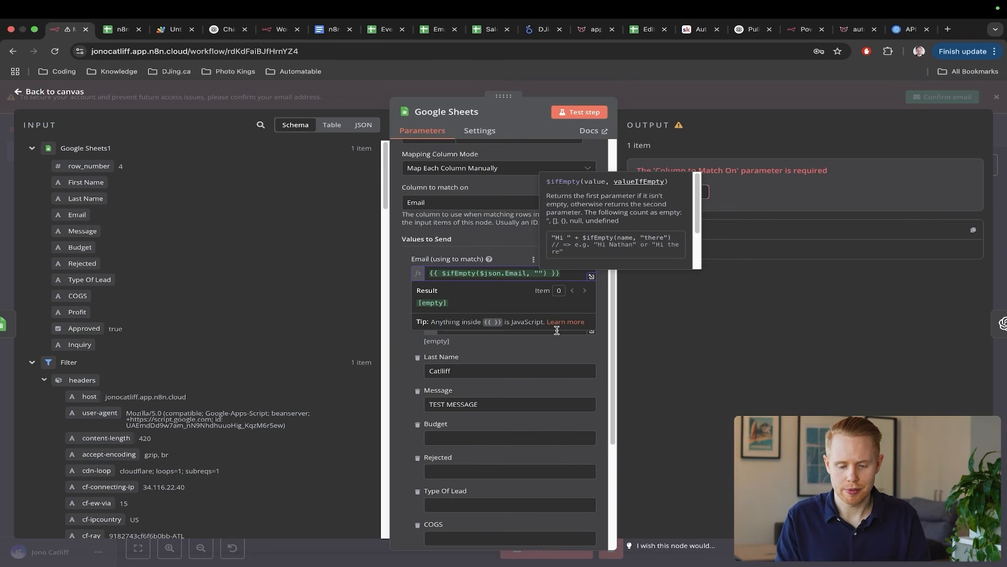
{"action": "type", "text": "test@gmial"}
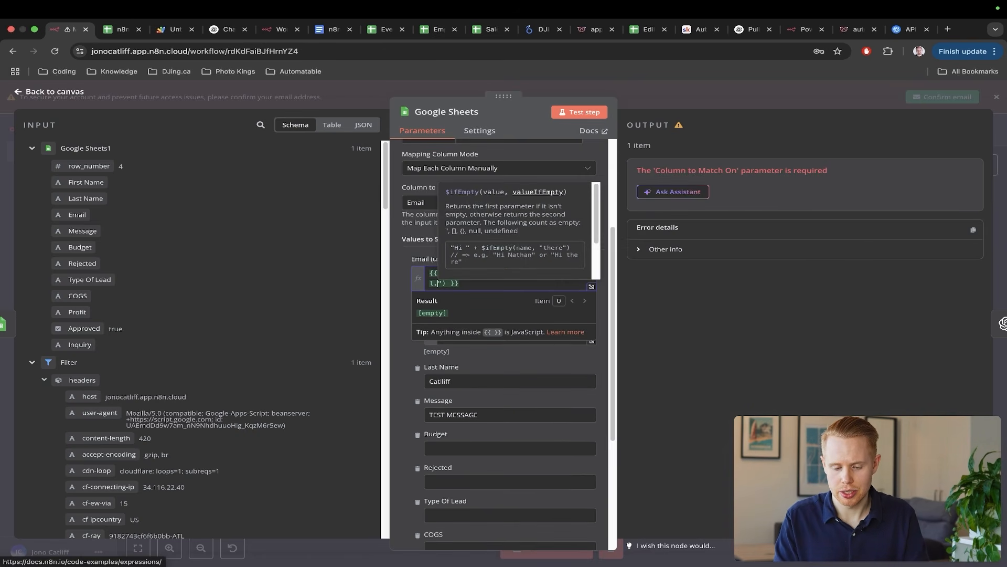
{"action": "key", "text": "BackSpace"}
{"action": "key", "text": "BackSpace"}
{"action": "key", "text": "BackSpace"}
{"action": "key", "text": "BackSpace"}
{"action": "key", "text": "BackSpace"}
{"action": "type", "text": "gmai.lcom"}
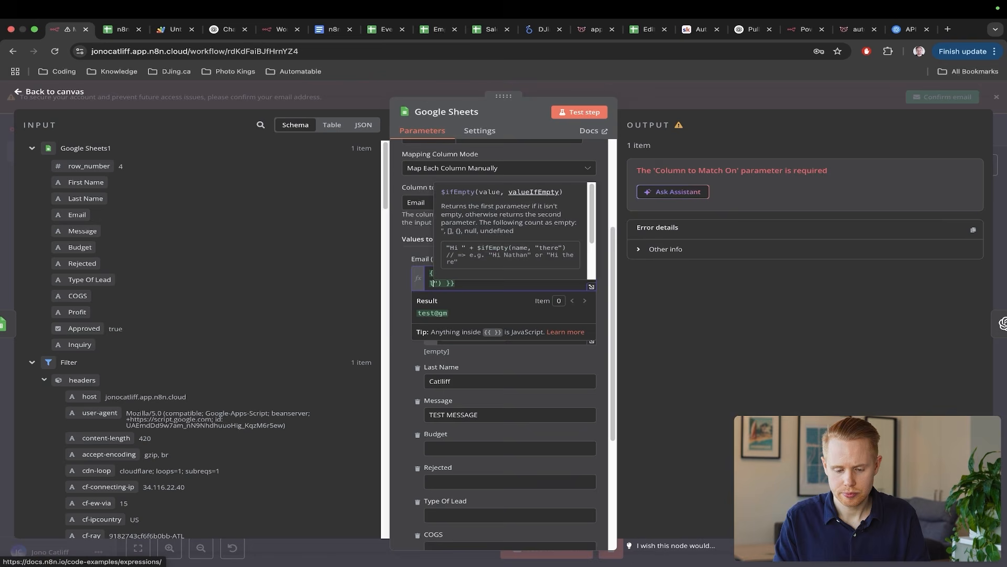
{"action": "left_click", "coordinate": [810, 345]}
{"action": "left_click", "coordinate": [1003, 225]}
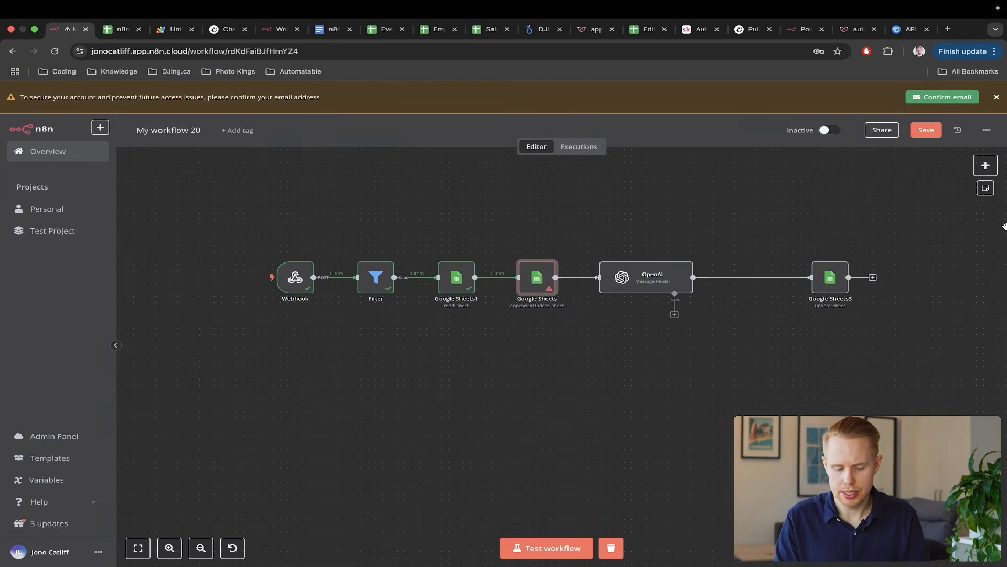
- Save, start a test run, and tick row 3's Approved box to fire the webhook
{"action": "key", "text": "super+s"}
{"action": "left_click", "coordinate": [572, 551]}
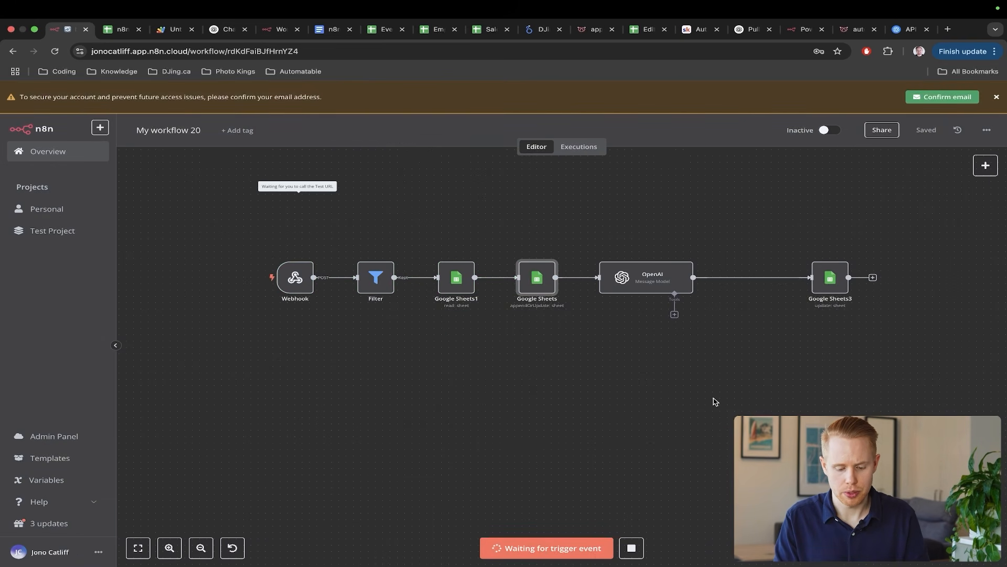
{"action": "key", "text": "ctrl+Tab"}
{"action": "left_click", "coordinate": [880, 247]}
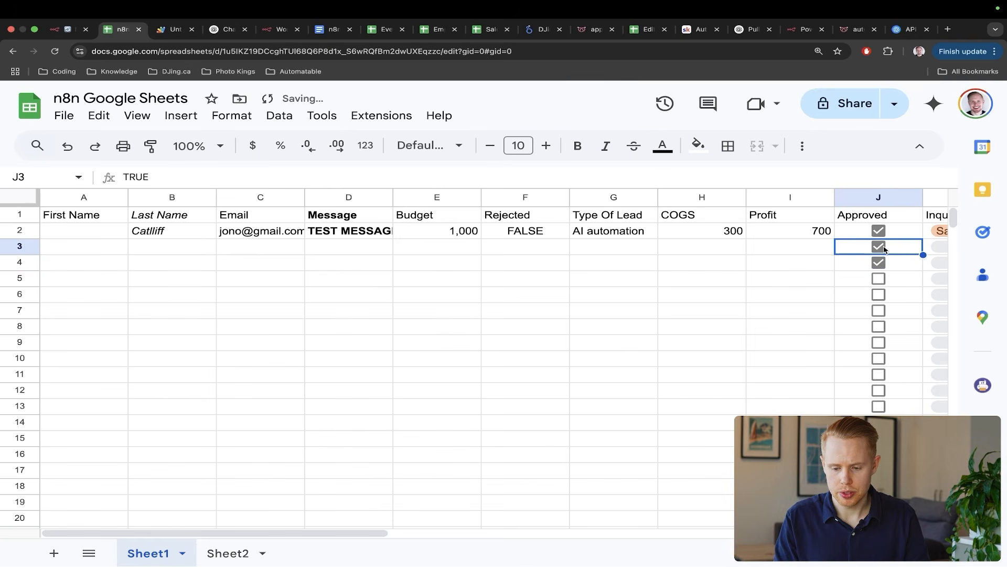
{"action": "key", "text": "ctrl+shift+Tab"}
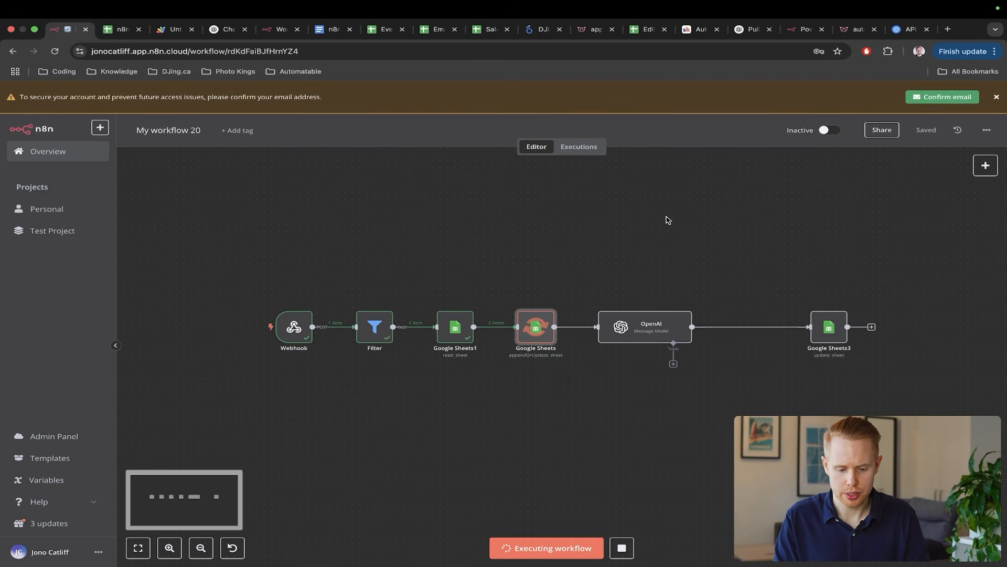
{"action": "left_click_drag", "start_coordinate": [646, 224], "coordinate": [545, 307]}
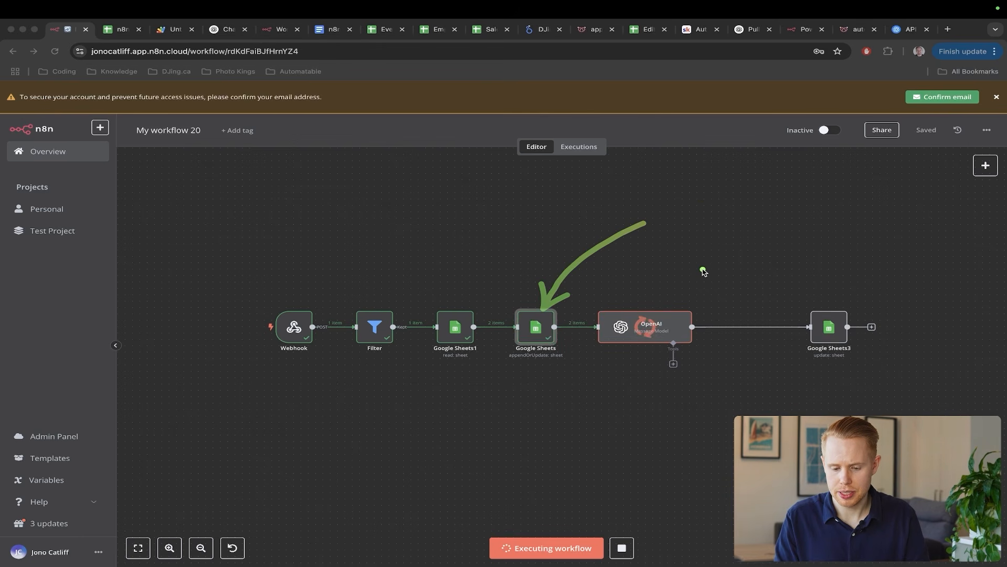
{"action": "left_click_drag", "start_coordinate": [732, 260], "coordinate": [654, 297]}
{"action": "left_click_drag", "start_coordinate": [873, 247], "coordinate": [812, 317]}
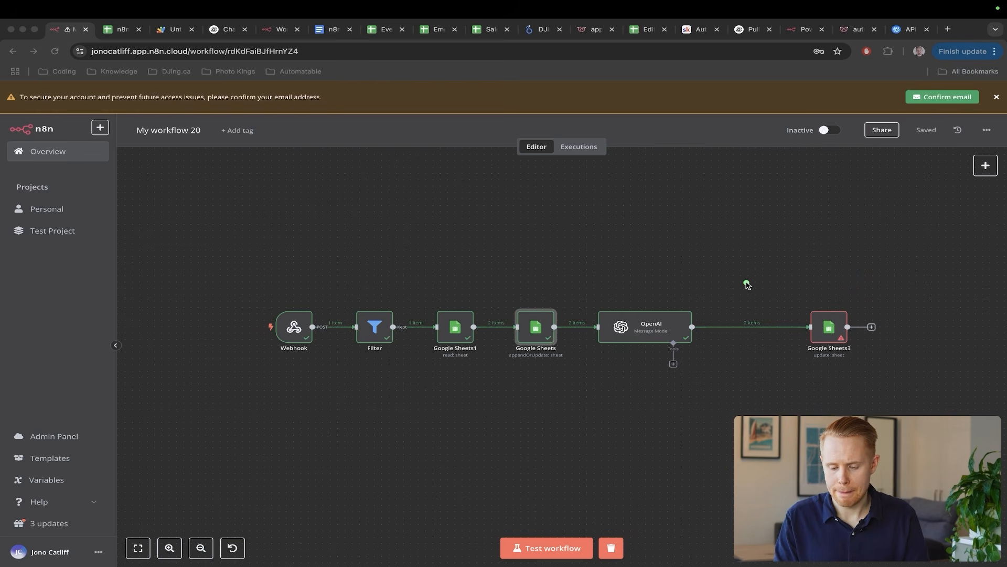
{"action": "scroll", "coordinate": [822, 326], "scroll_direction": "right", "scroll_amount": 3}
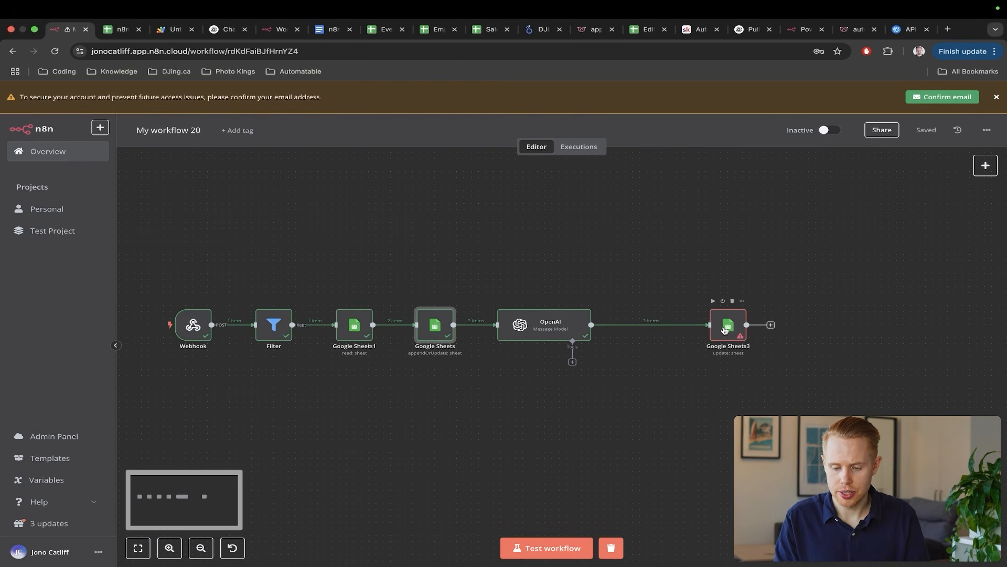
- Select the Google Sheets node's Email expression for copying, then open Google Sheets3's settings
{"action": "double_click", "coordinate": [435, 326]}
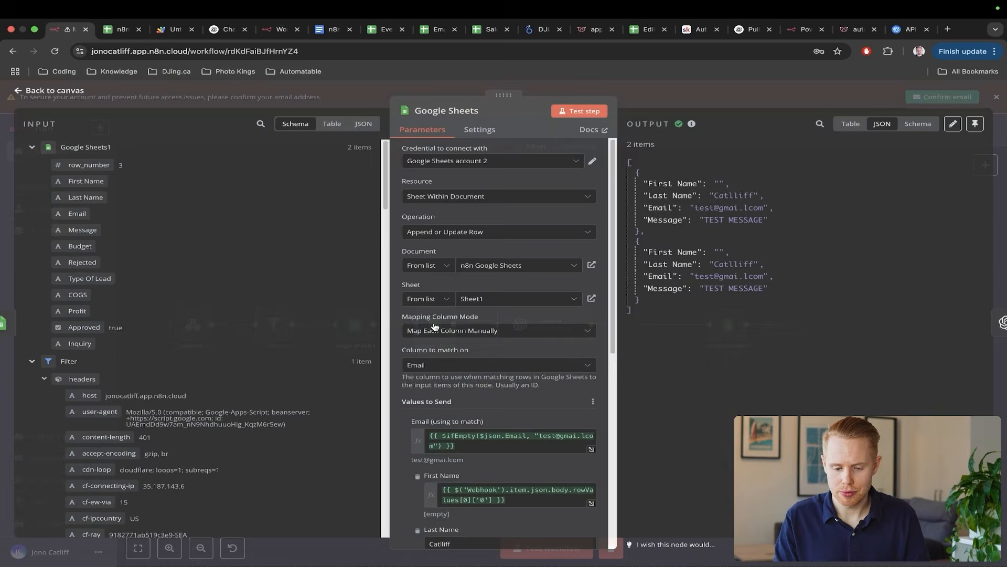
{"action": "triple_click", "coordinate": [501, 446]}
{"action": "key", "text": "ctrl+c"}
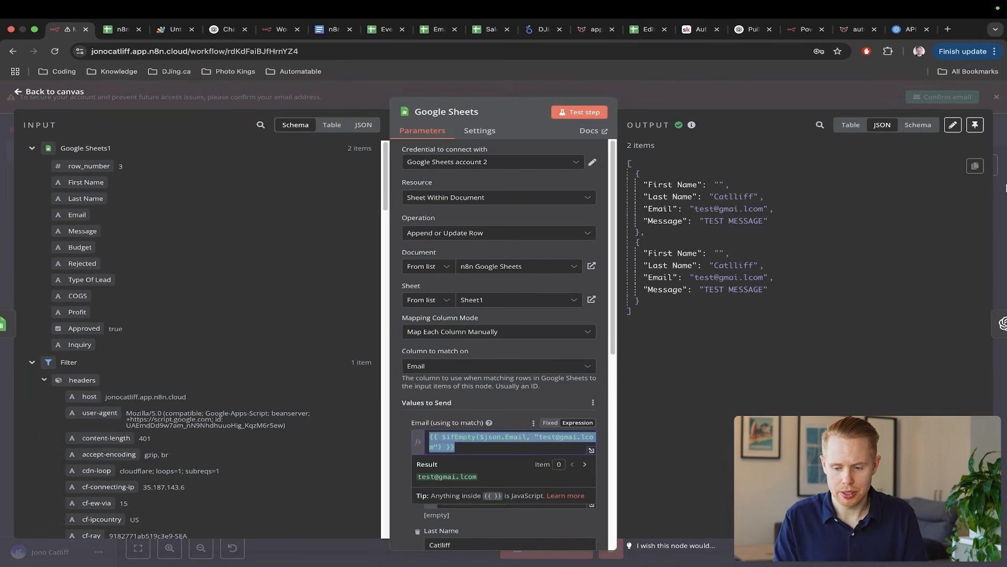
{"action": "key", "text": "Escape"}
{"action": "double_click", "coordinate": [729, 326]}
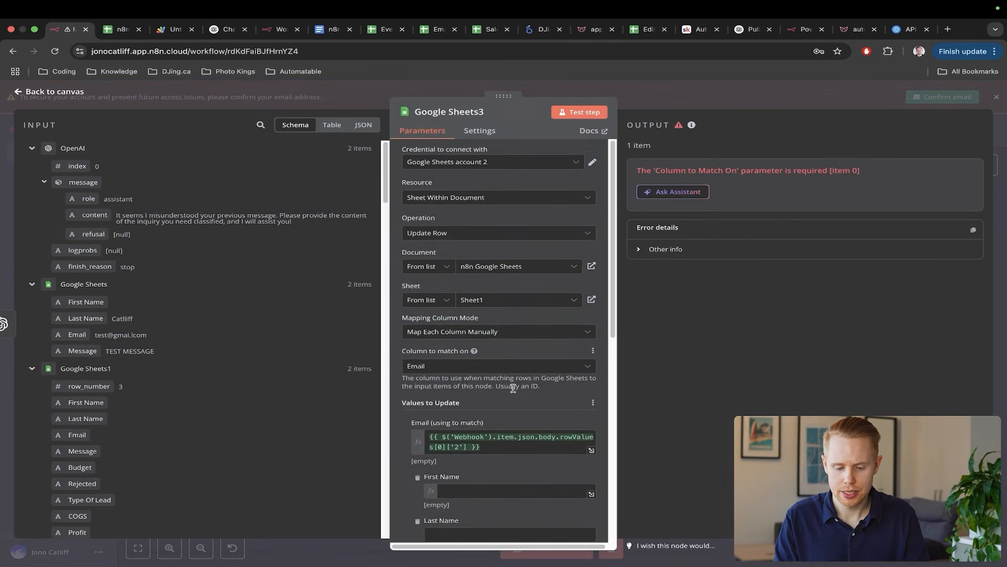
{"action": "scroll", "coordinate": [514, 390], "scroll_direction": "down", "scroll_amount": 2}
- Replace the Google Sheets3 Email match expression with the $ifEmpty fallback expression and save the workflow
{"action": "scroll", "coordinate": [509, 407], "scroll_direction": "down", "scroll_amount": 3}
{"action": "left_click", "coordinate": [512, 347]}
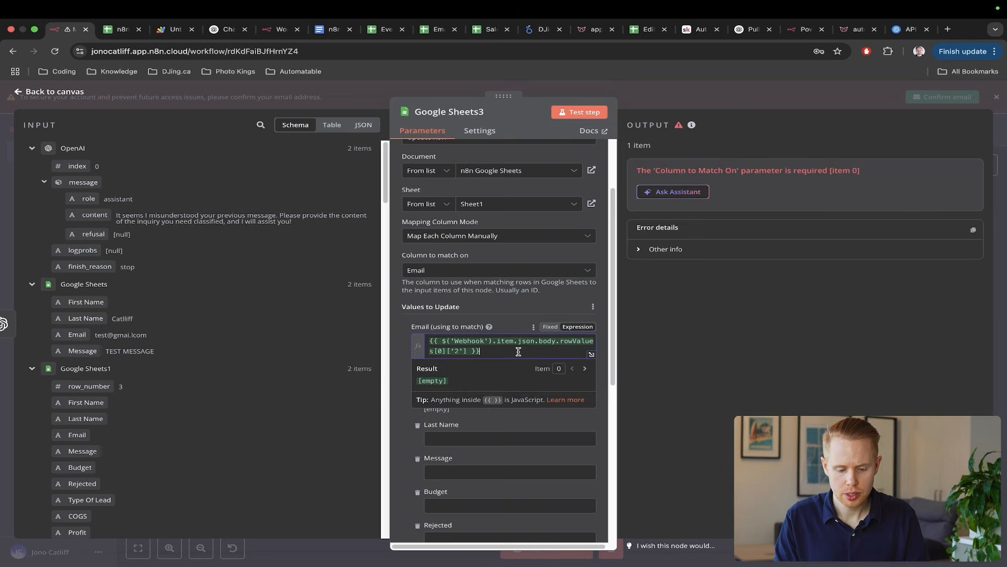
{"action": "key", "text": "ctrl+a"}
{"action": "key", "text": "ctrl+v"}
{"action": "left_click", "coordinate": [1001, 202]}
{"action": "key", "text": "super+s"}
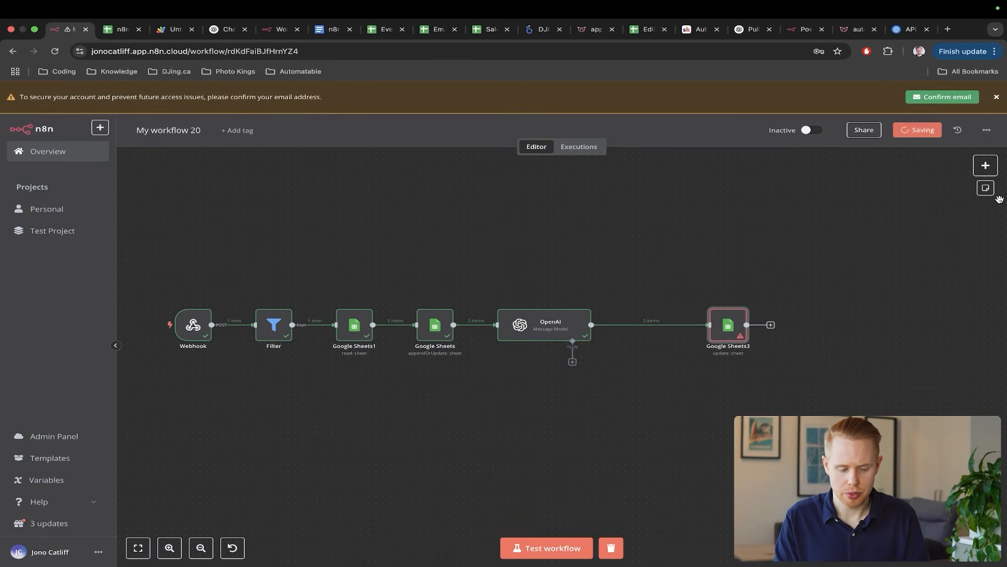
- Review the two fallback-address test rows in the lead sheet, then return to the n8n canvas
{"action": "key", "text": "ctrl+Tab"}
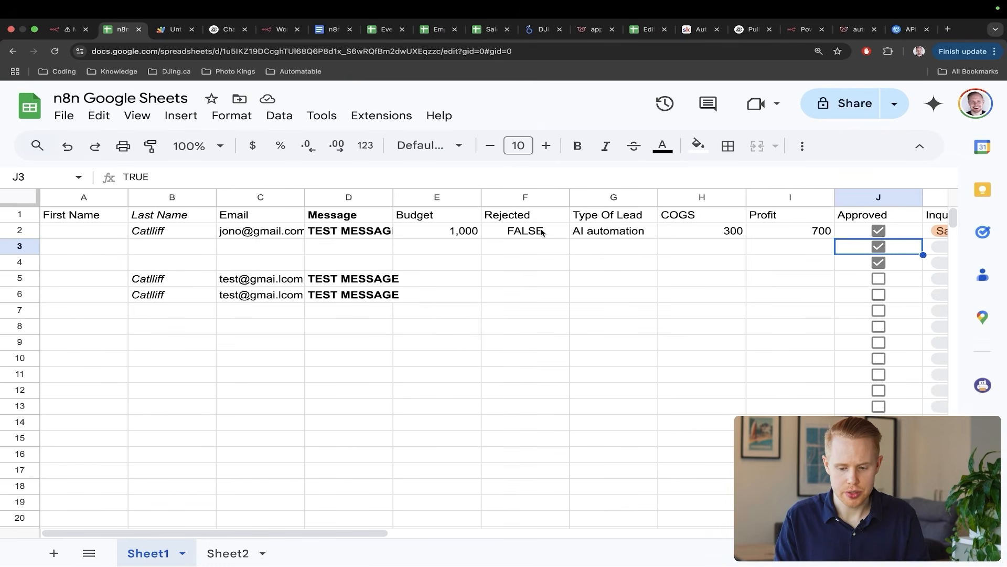
{"action": "mouse_move", "coordinate": [647, 162]}
{"action": "left_mouse_down"}
{"action": "mouse_move", "coordinate": [441, 239]}
{"action": "mouse_move", "coordinate": [396, 272]}
{"action": "left_mouse_up"}
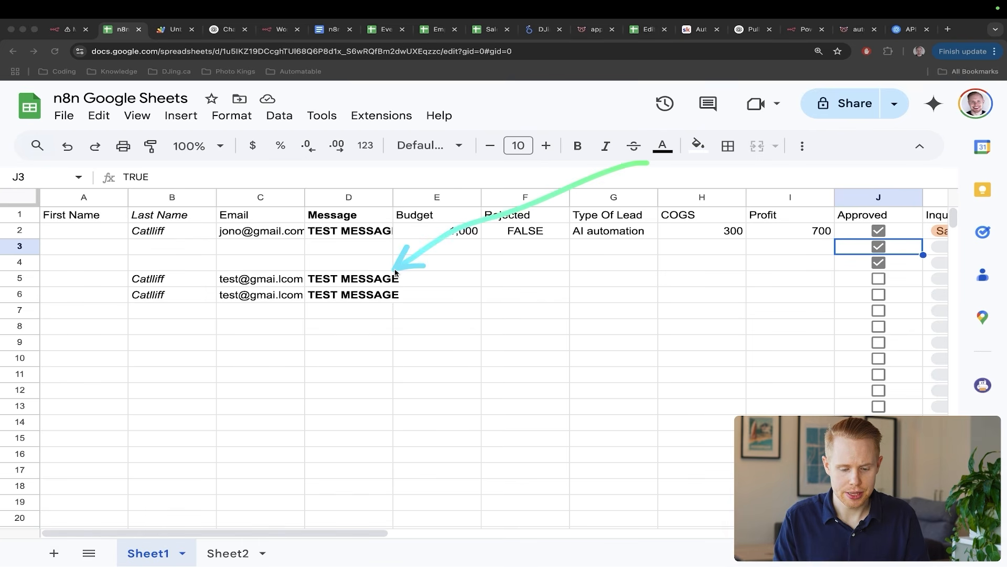
{"action": "left_click_drag", "start_coordinate": [200, 363], "coordinate": [174, 300]}
{"action": "left_click_drag", "start_coordinate": [276, 428], "coordinate": [343, 307]}
{"action": "scroll", "coordinate": [546, 361], "scroll_direction": "right", "scroll_amount": 3}
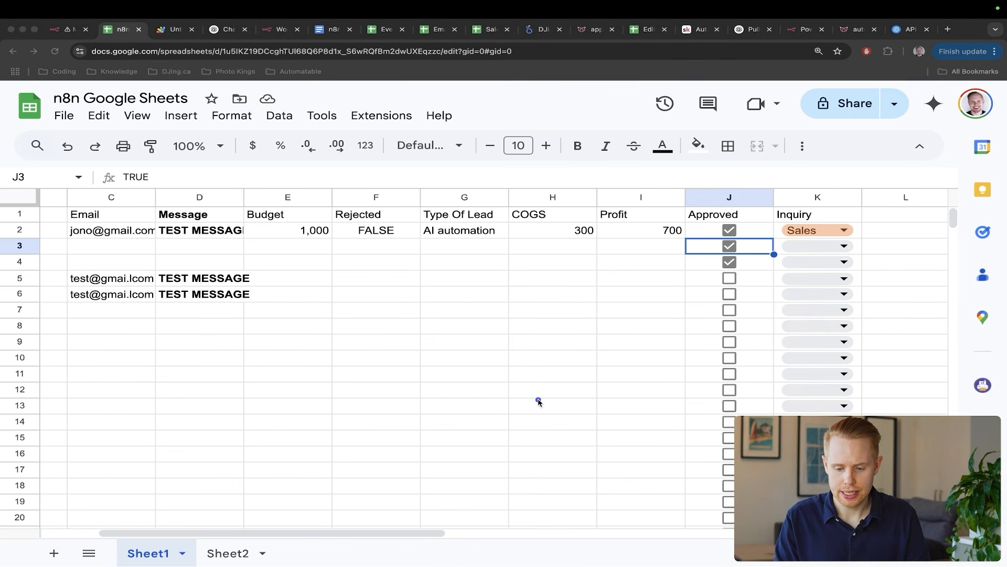
{"action": "left_click_drag", "start_coordinate": [540, 397], "coordinate": [699, 289]}
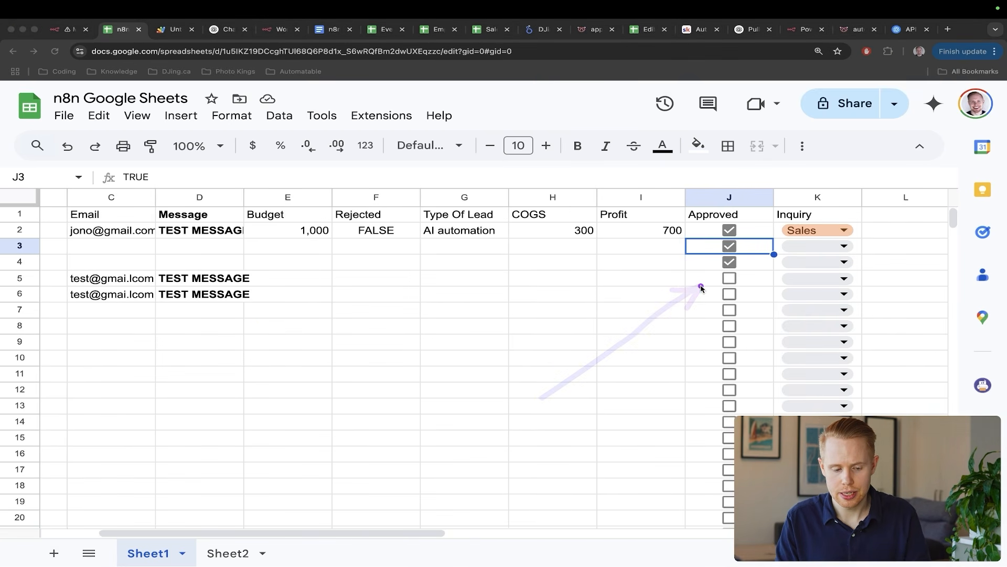
{"action": "key", "text": "Escape"}
{"action": "key", "text": "ctrl+shift+Tab"}
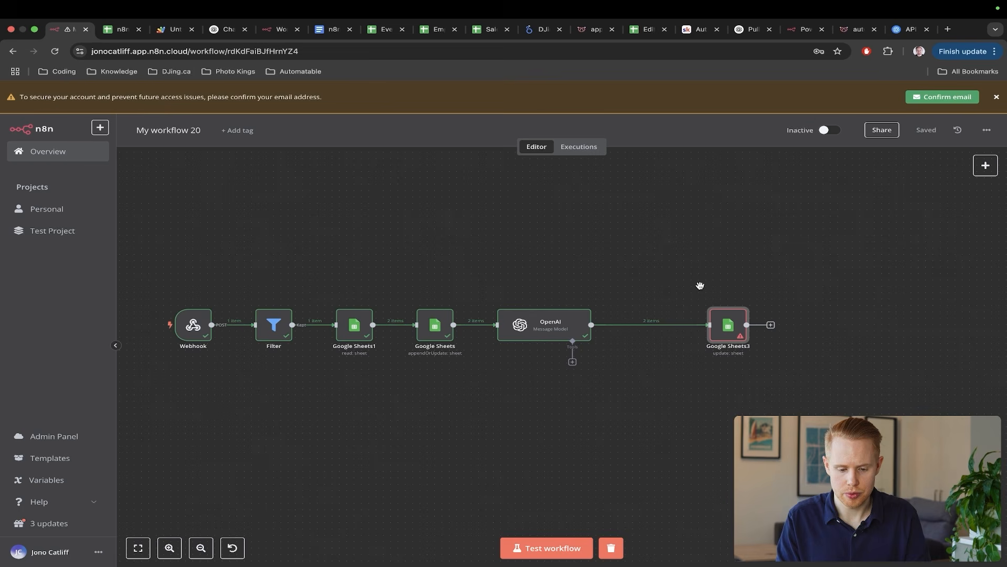
- Set Inquiry to 'Customer Service' and Approved to TRUE in the Google Sheets node, test the step, and check the sheet
{"action": "double_click", "coordinate": [434, 325]}
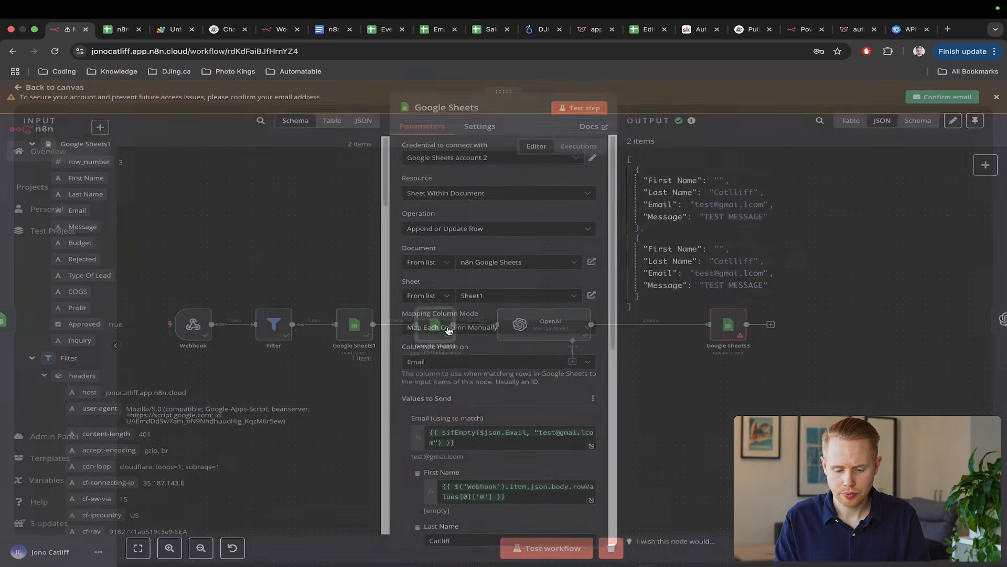
{"action": "scroll", "coordinate": [517, 405], "scroll_direction": "down", "scroll_amount": 8}
{"action": "scroll", "coordinate": [499, 312], "scroll_direction": "up", "scroll_amount": 1}
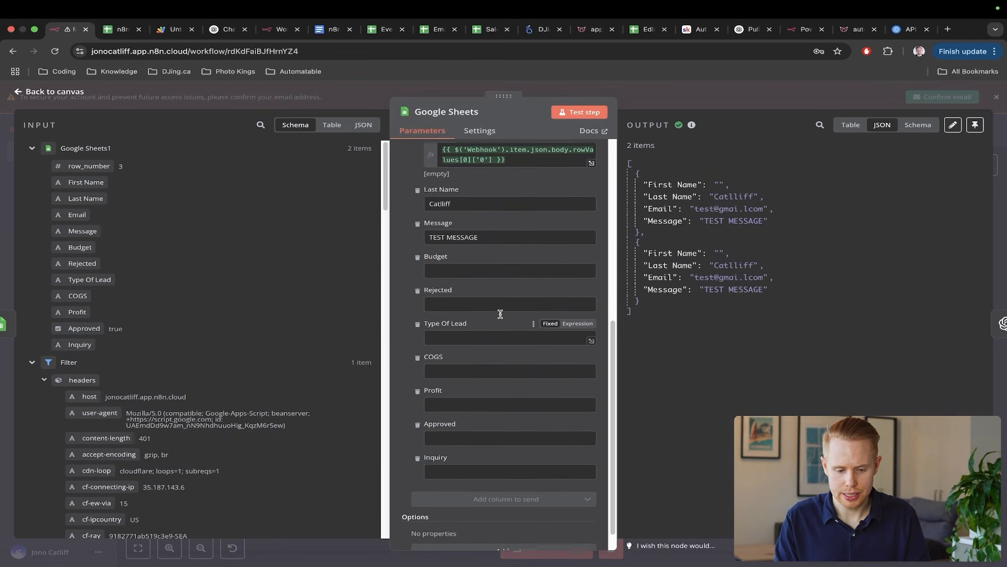
{"action": "left_click", "coordinate": [451, 472]}
{"action": "type", "text": "Cu"}
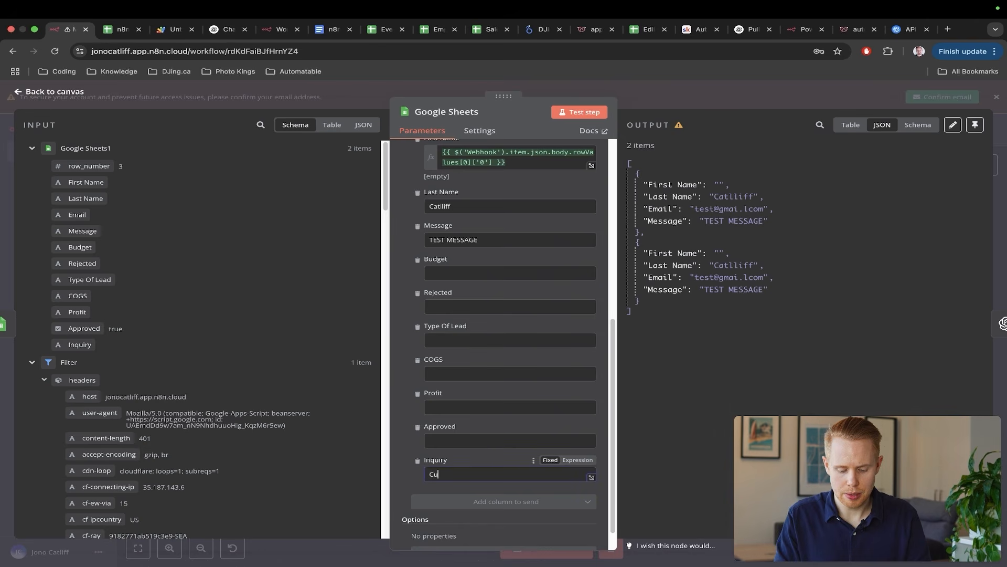
{"action": "type", "text": "stomer Service"}
{"action": "left_click", "coordinate": [449, 441]}
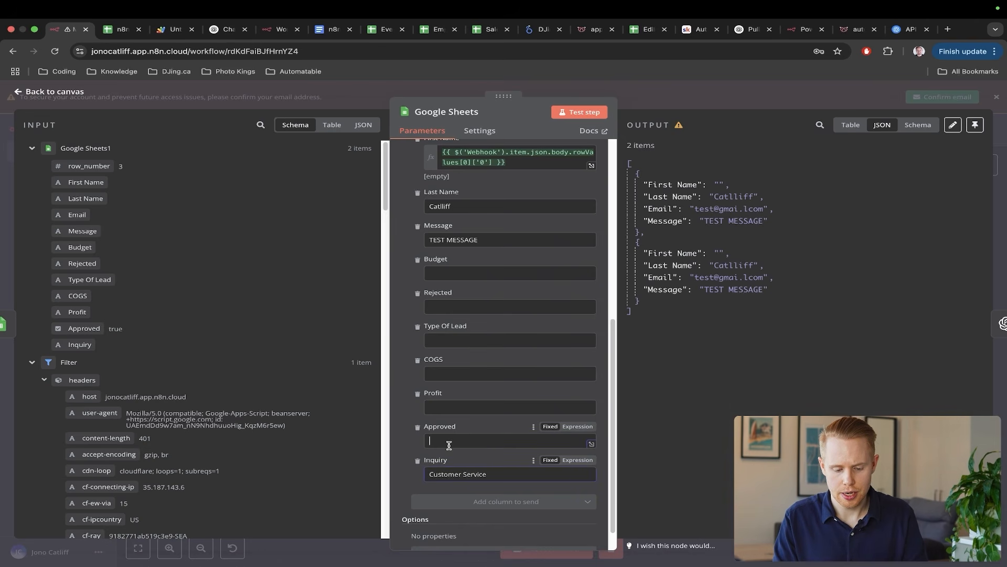
{"action": "type", "text": "TRUE"}
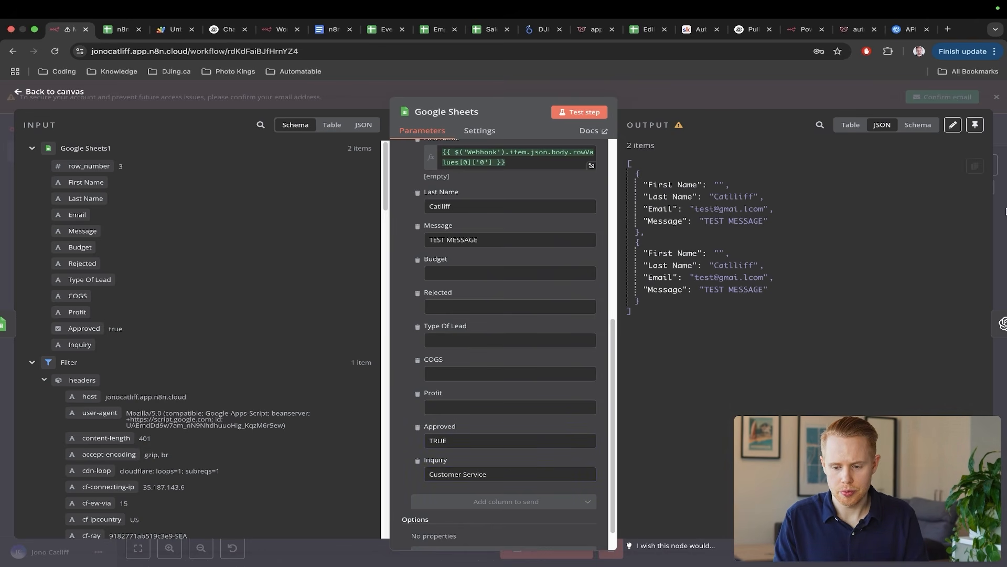
{"action": "left_click", "coordinate": [587, 116]}
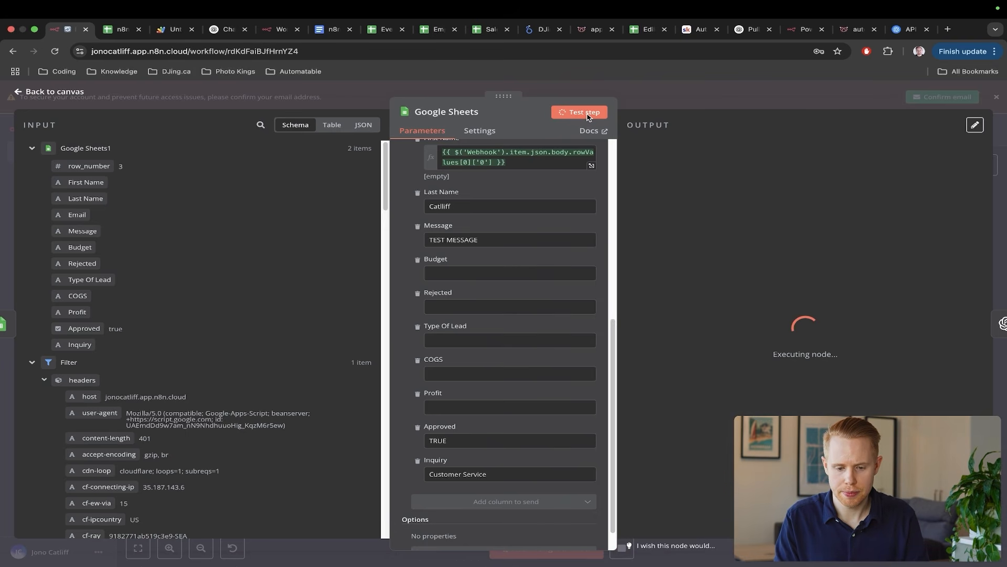
{"action": "key", "text": "ctrl+Tab"}
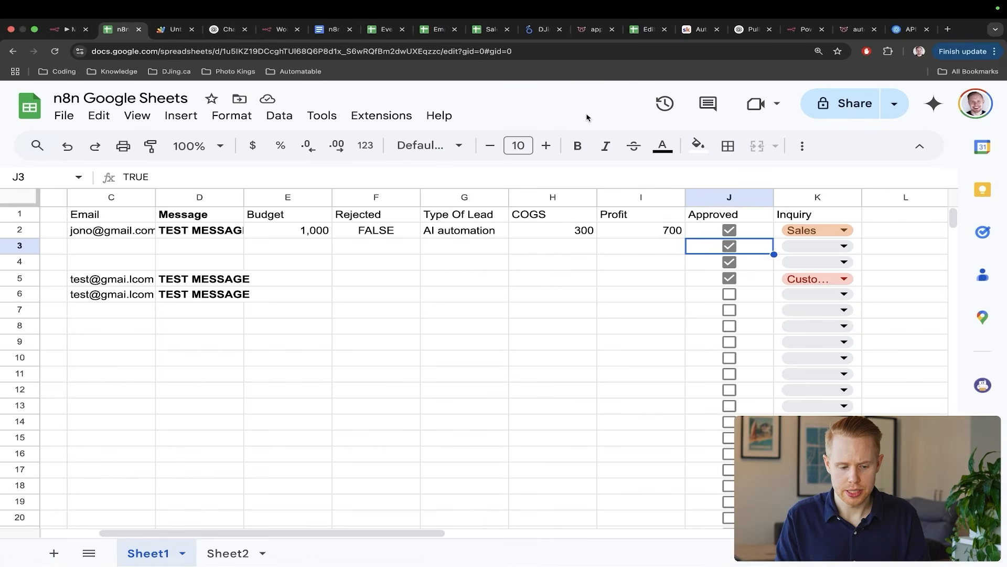
{"action": "key", "text": "ctrl+a"}
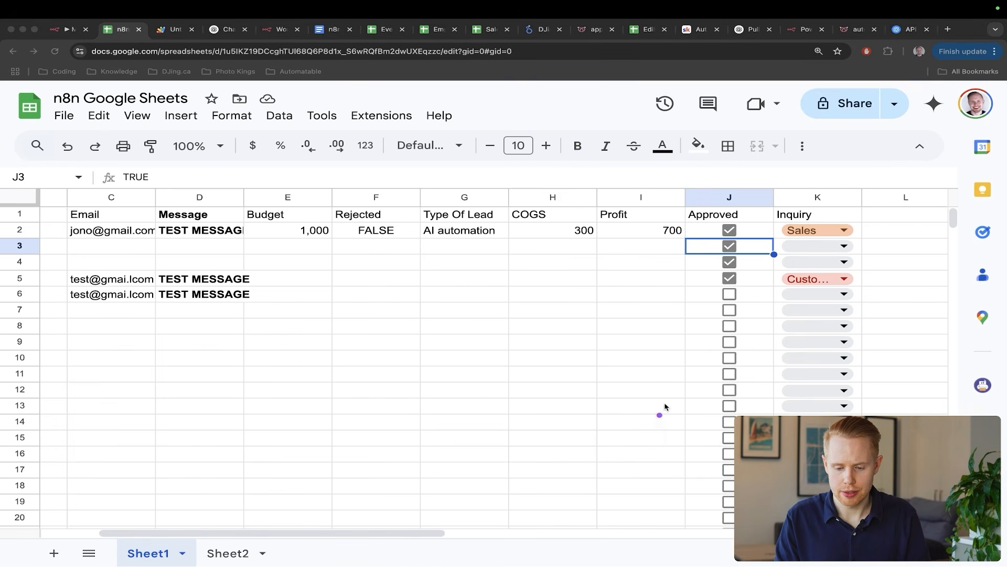
{"action": "mouse_move", "coordinate": [657, 425]}
{"action": "left_mouse_down"}
{"action": "mouse_move", "coordinate": [725, 289]}
{"action": "mouse_move", "coordinate": [723, 315]}
{"action": "left_mouse_up"}
{"action": "mouse_move", "coordinate": [908, 370]}
{"action": "left_mouse_down"}
{"action": "mouse_move", "coordinate": [861, 343]}
{"action": "mouse_move", "coordinate": [817, 288]}
{"action": "left_mouse_up"}
{"action": "left_click_drag", "start_coordinate": [844, 300], "coordinate": [819, 289]}
{"action": "left_click_drag", "start_coordinate": [663, 361], "coordinate": [700, 270]}
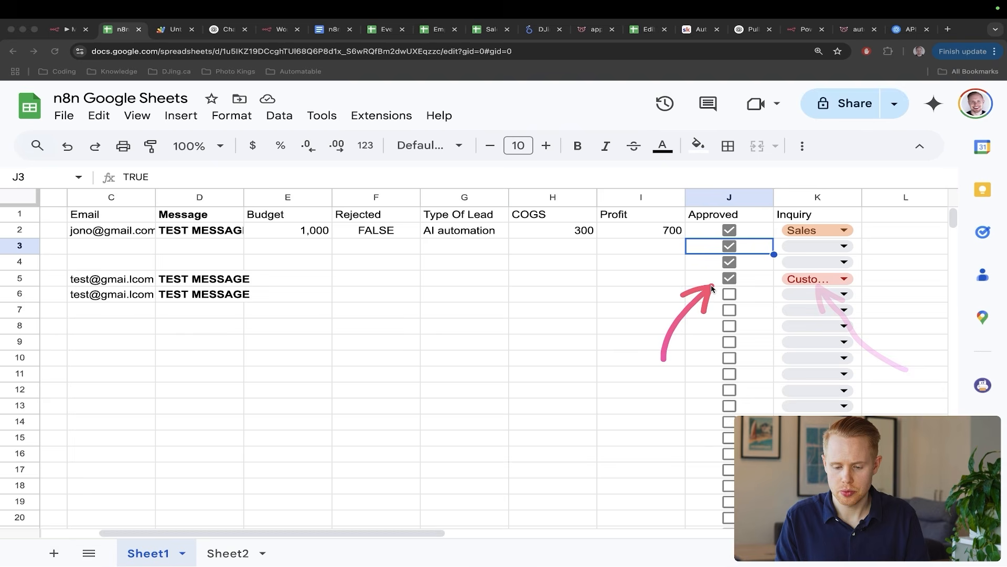
{"action": "scroll", "coordinate": [462, 323], "scroll_direction": "left", "scroll_amount": 5}
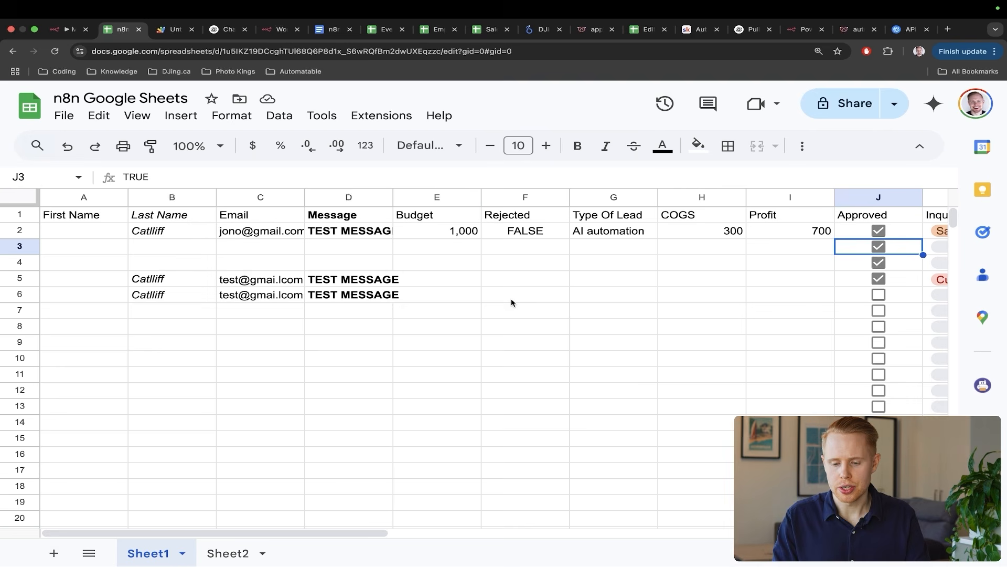
- Untick row 2's Approved box and replace Profit cell I2's 700 with the formula =E2-H2
{"action": "left_click", "coordinate": [875, 235]}
{"action": "scroll", "coordinate": [833, 246], "scroll_direction": "right", "scroll_amount": 5}
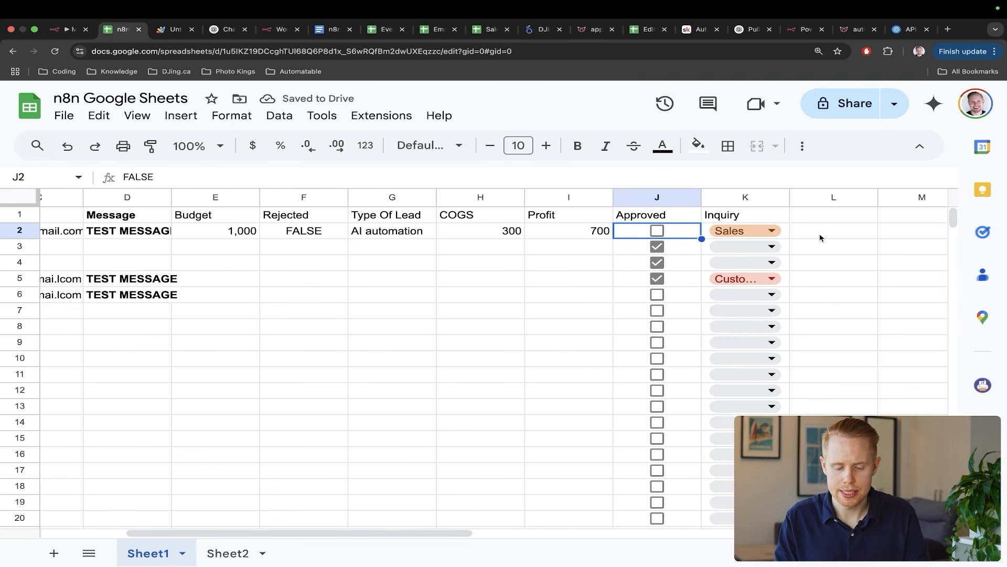
{"action": "left_click", "coordinate": [592, 232]}
{"action": "key", "text": "Delete"}
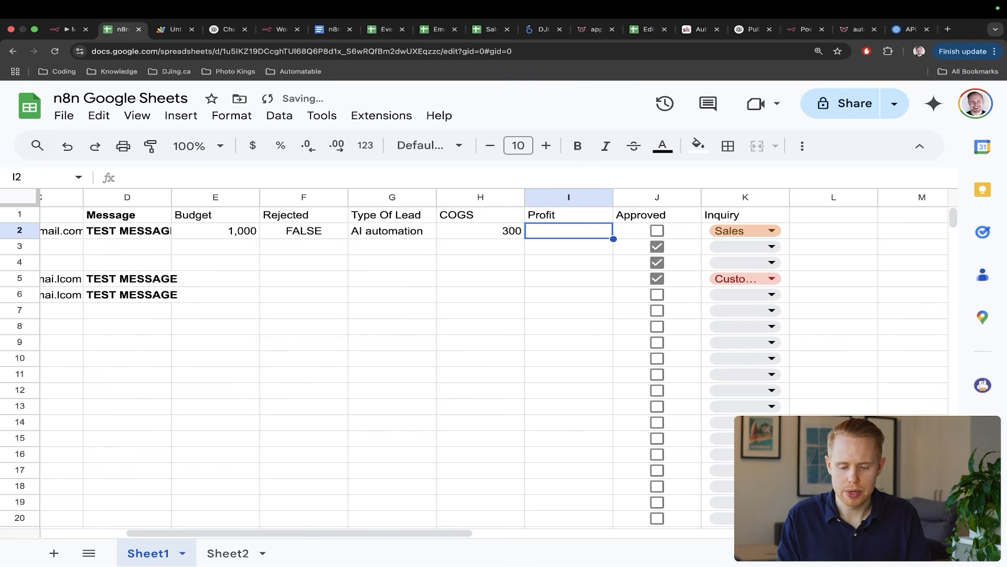
{"action": "type", "text": "="}
{"action": "scroll", "coordinate": [493, 279], "scroll_direction": "left", "scroll_amount": 3}
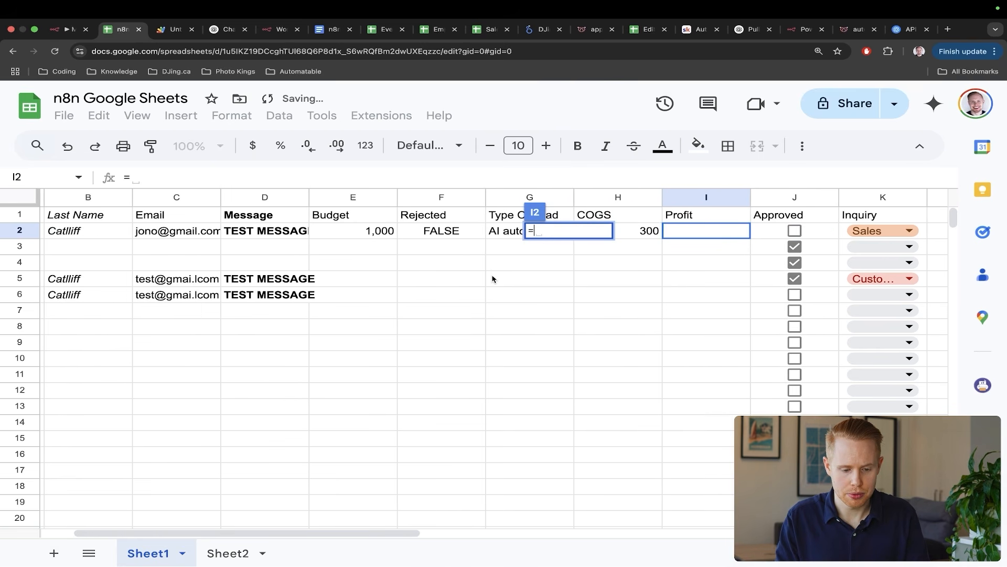
{"action": "left_click", "coordinate": [341, 235]}
{"action": "type", "text": "-"}
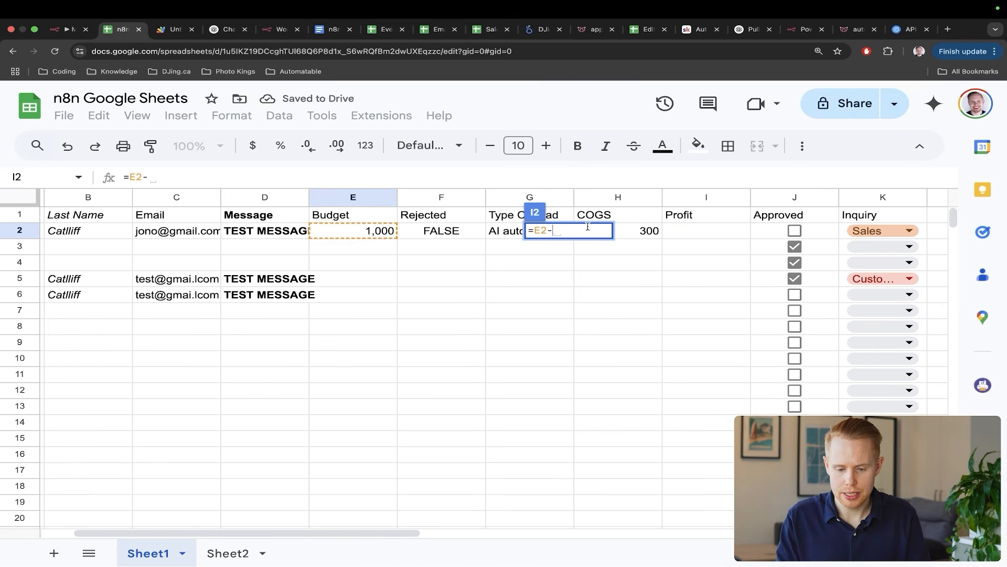
{"action": "left_click", "coordinate": [639, 231]}
{"action": "key", "text": "Return"}
- Check that I2 holds =E2-H2 showing 700, then return to n8n
{"action": "left_click", "coordinate": [694, 231]}
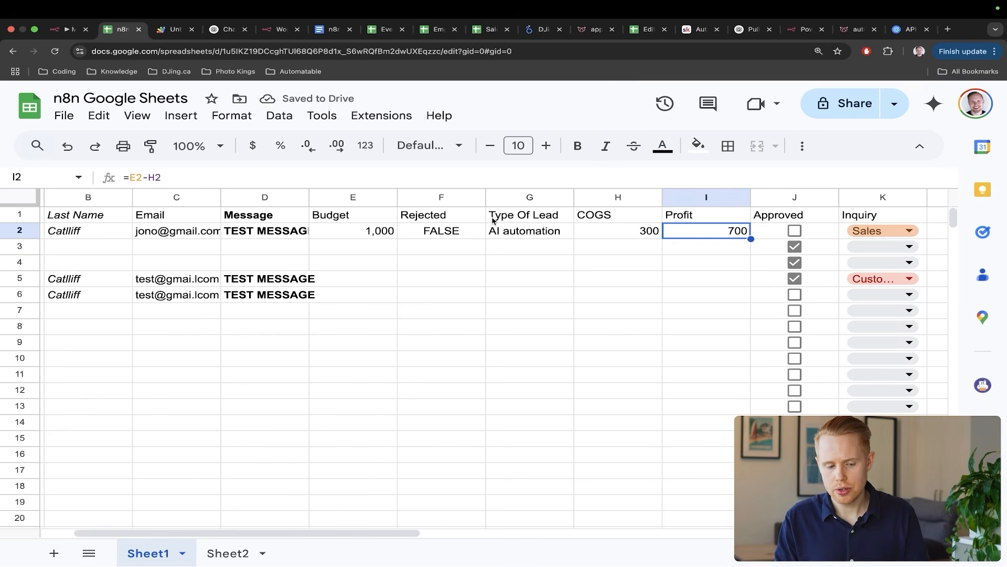
{"action": "left_click", "coordinate": [381, 173]}
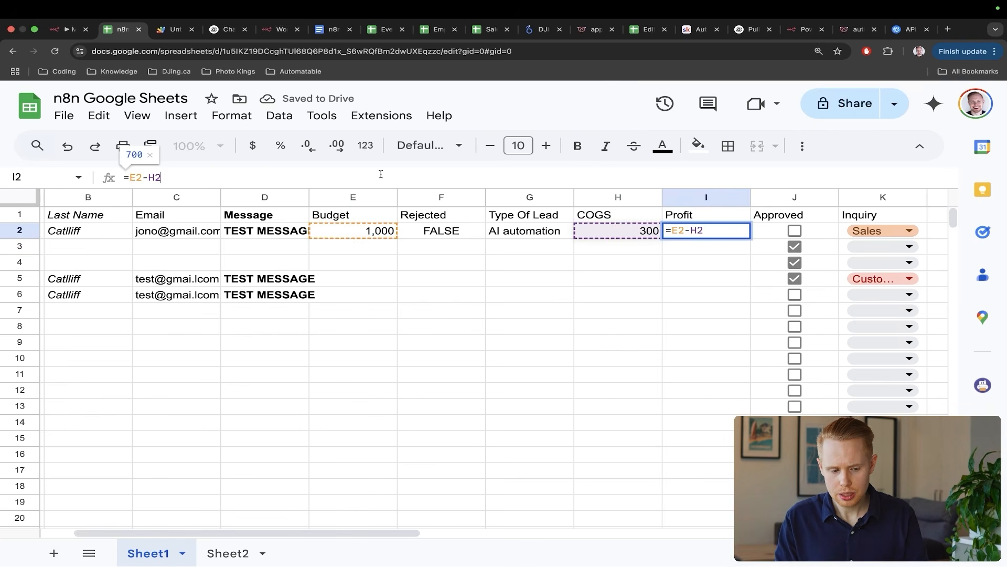
{"action": "key", "text": "ctrl+a"}
{"action": "key", "text": "super+c"}
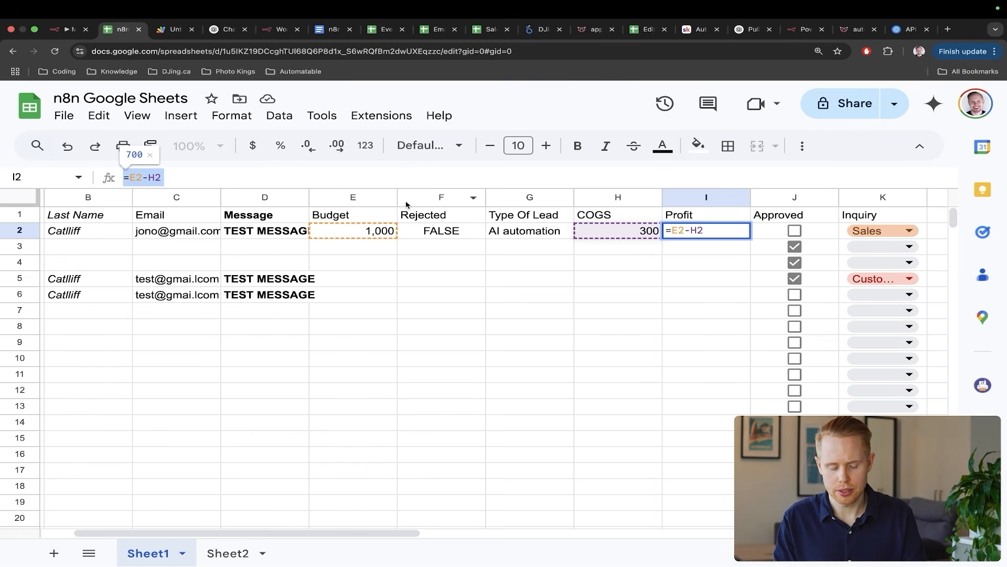
{"action": "key", "text": "Escape"}
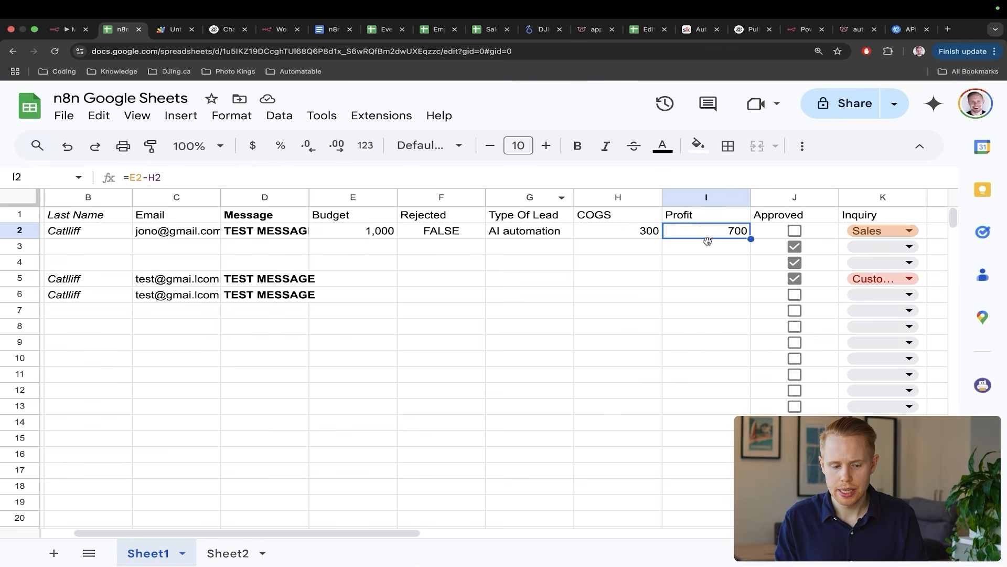
{"action": "key", "text": "ctrl+shift+Tab"}
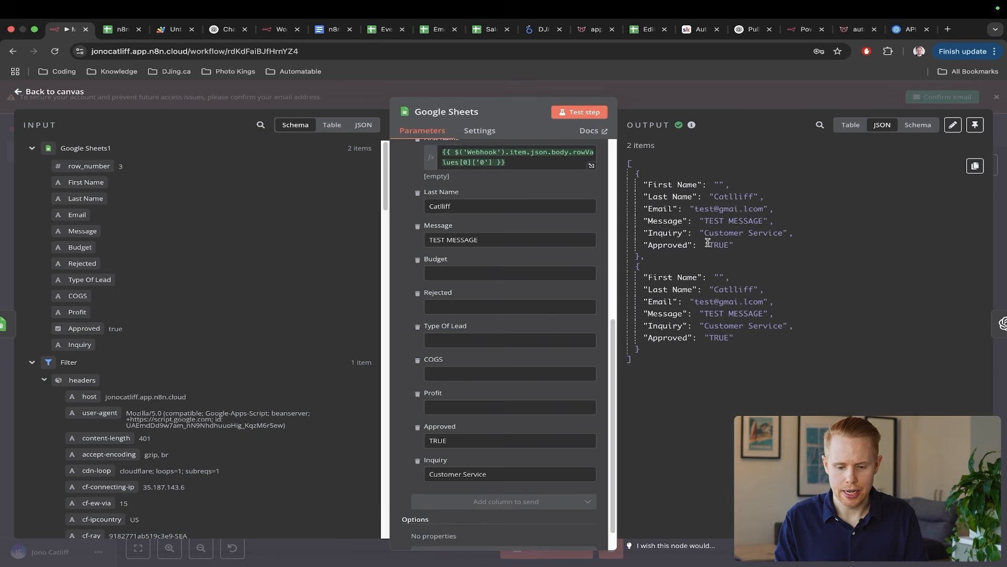
- Reopen the Google Sheets node and paste E2-H2 into the Profit field
{"action": "left_click", "coordinate": [1005, 171]}
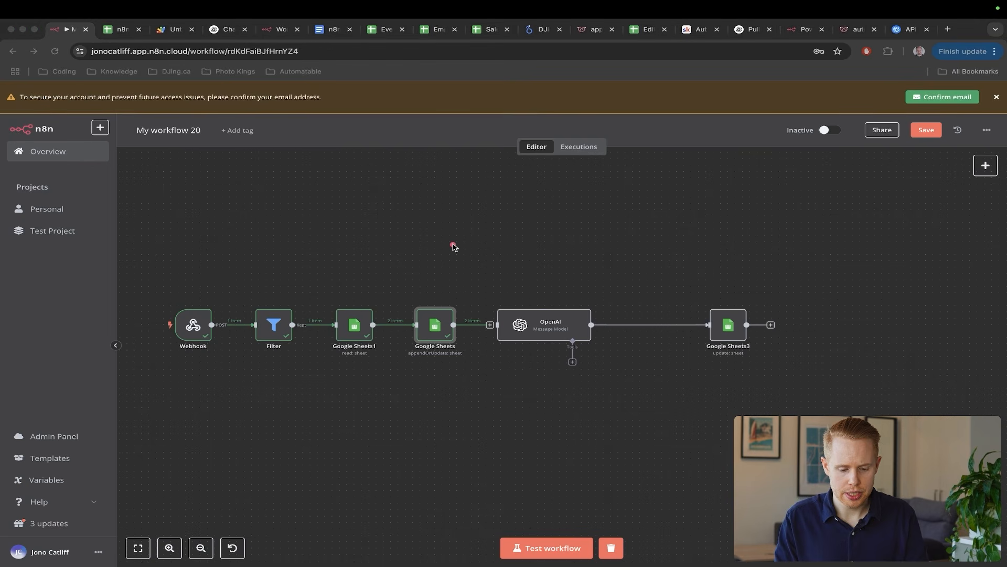
{"action": "double_click", "coordinate": [440, 322]}
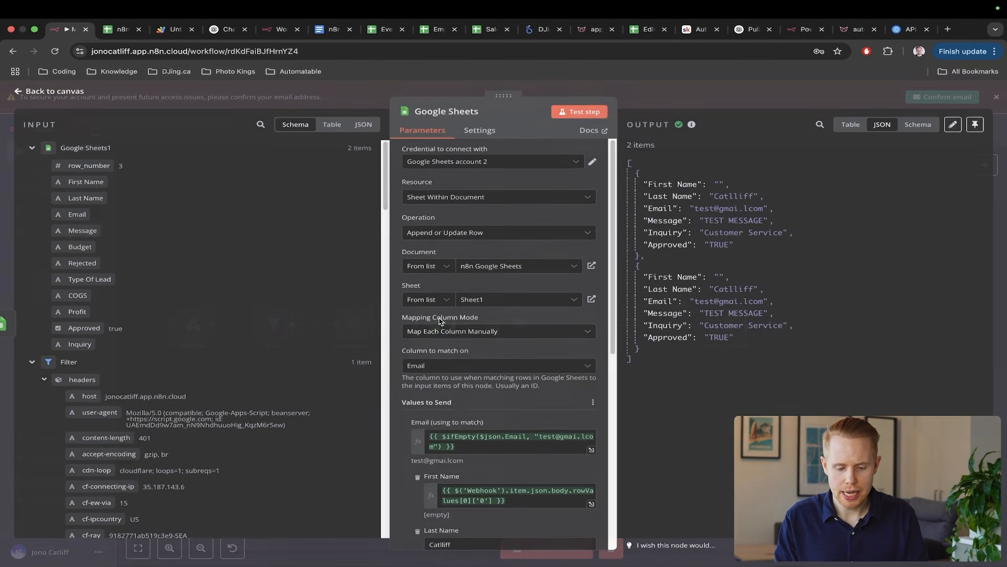
{"action": "scroll", "coordinate": [499, 344], "scroll_direction": "down", "scroll_amount": 10}
{"action": "left_click", "coordinate": [455, 378]}
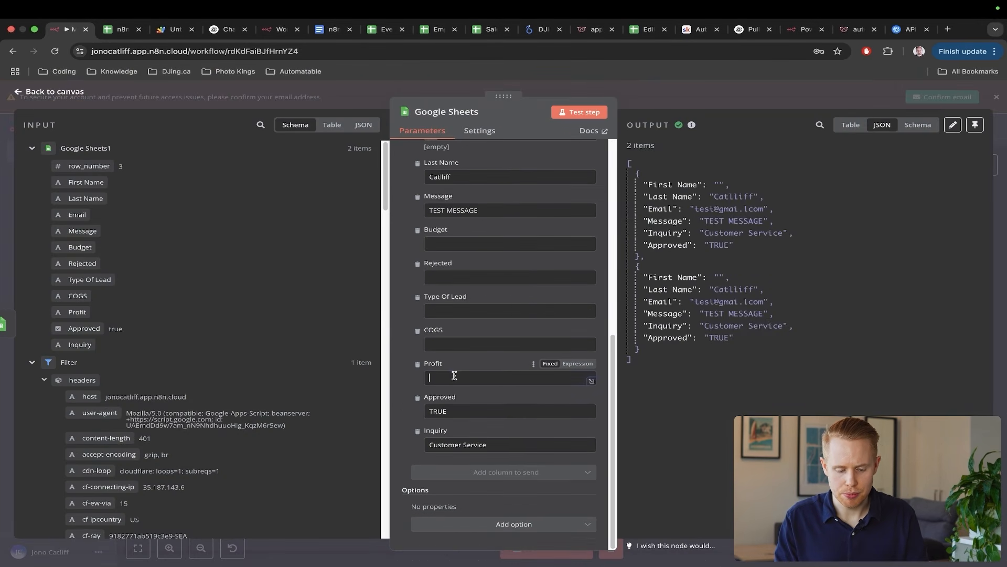
{"action": "key", "text": "super+v"}
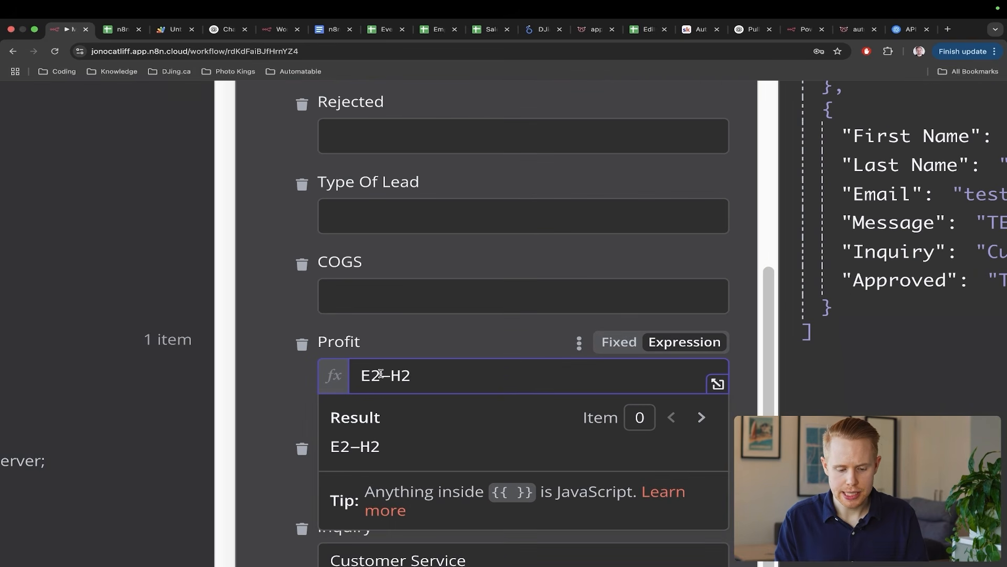
- Edit the Profit expression text, adding = and reworking the H cell reference
{"action": "left_click", "coordinate": [445, 378]}
{"action": "left_click", "coordinate": [360, 374]}
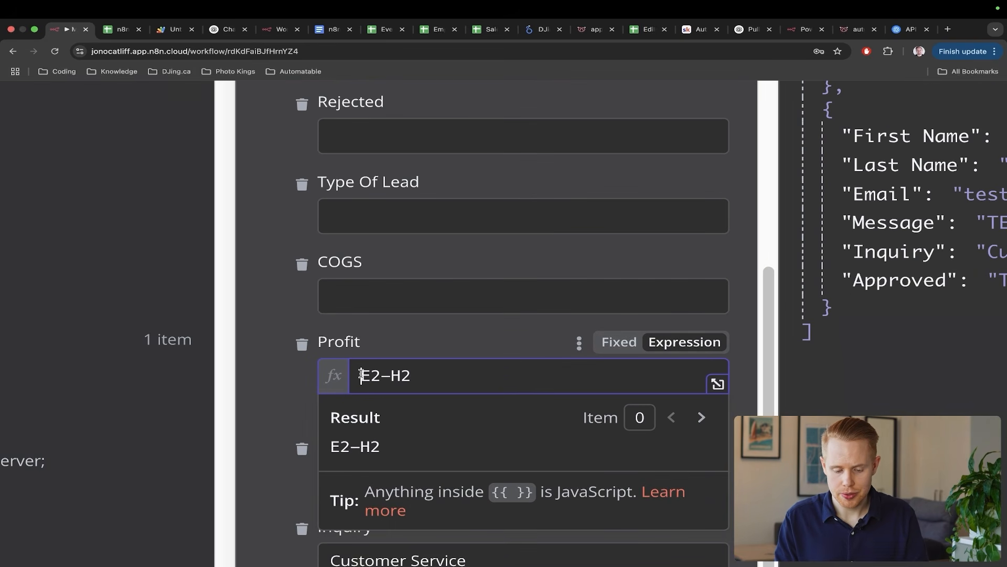
{"action": "type", "text": "="}
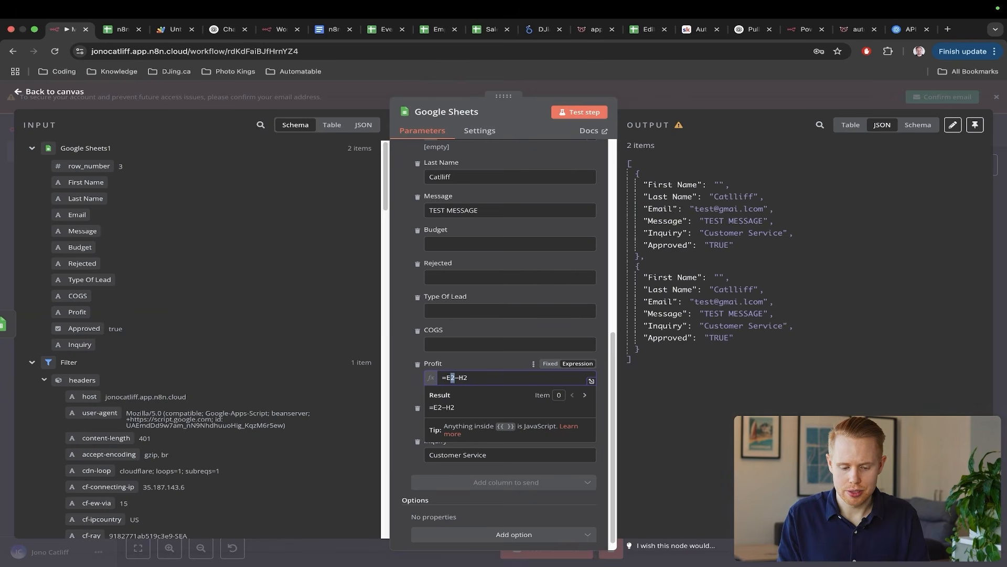
{"action": "key", "text": "Right"}
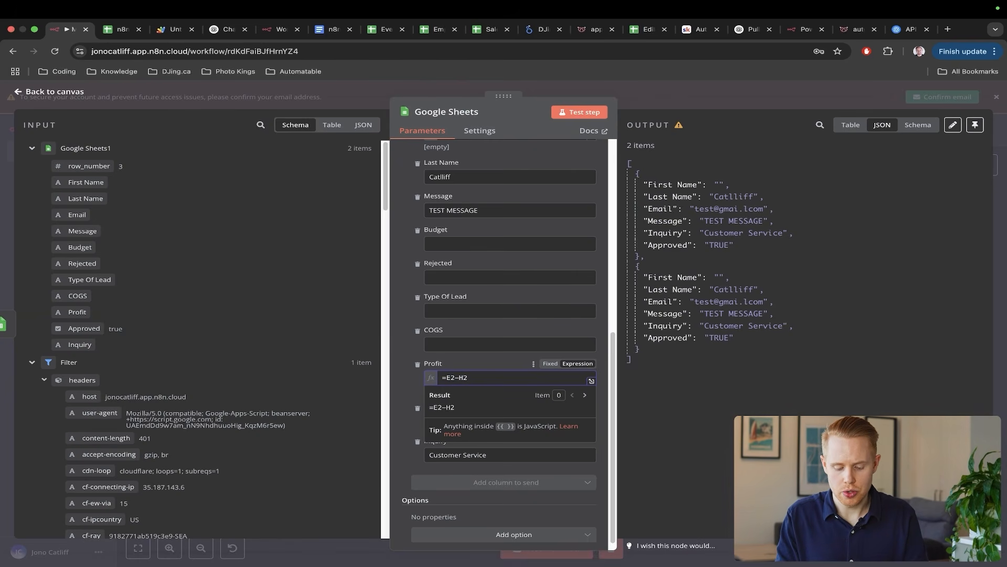
{"action": "type", "text": "00"}
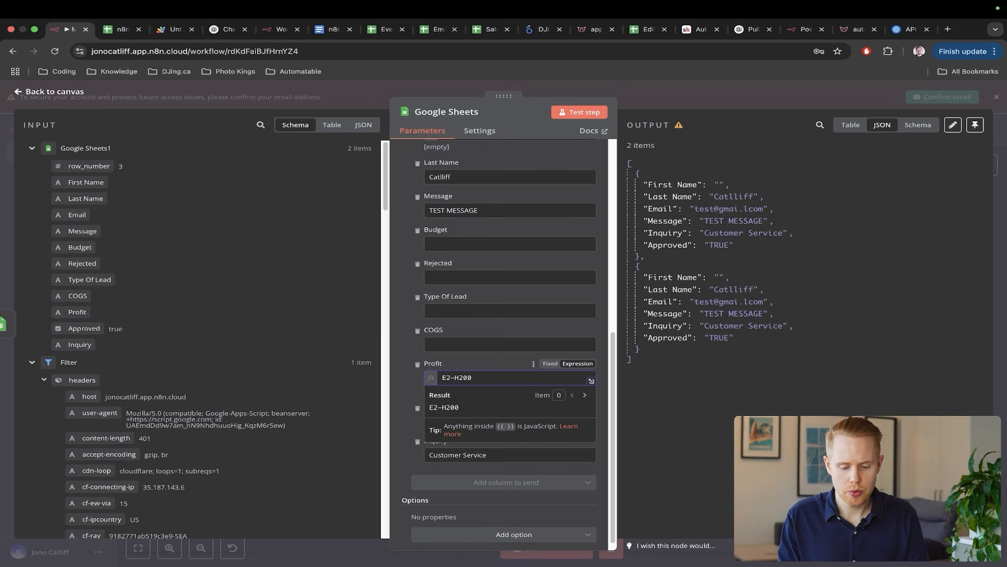
{"action": "double_click", "coordinate": [470, 376]}
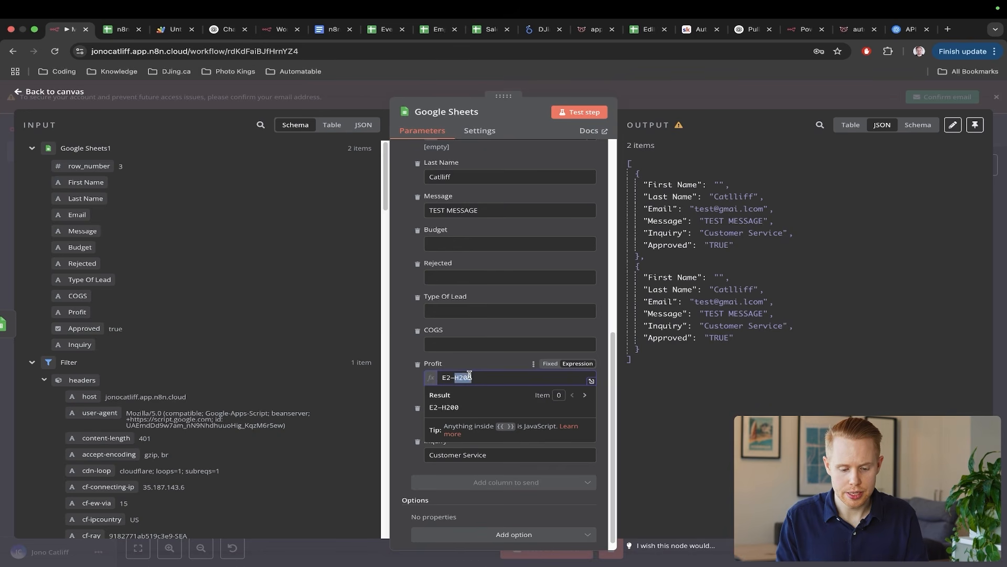
{"action": "type", "text": "H20"}
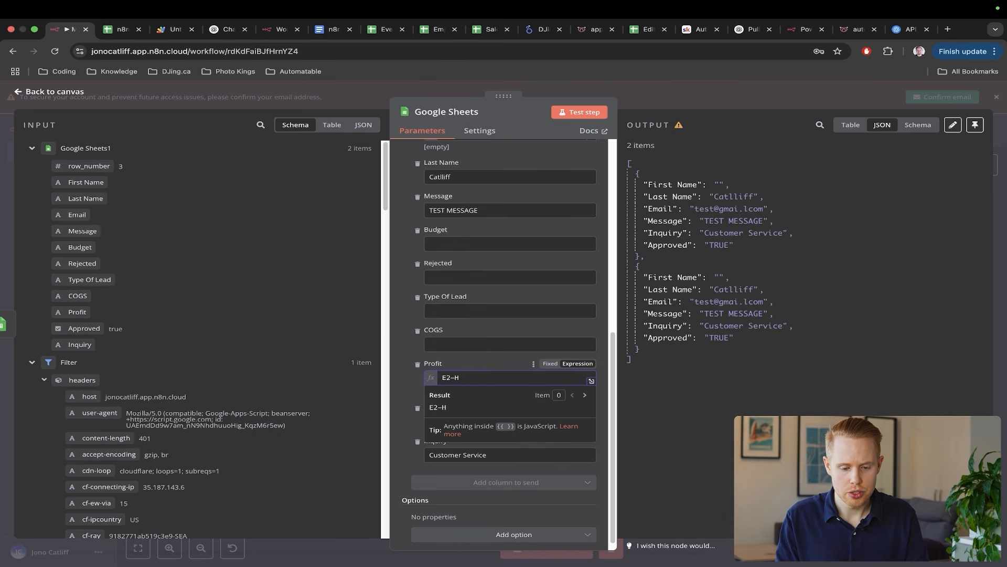
{"action": "scroll", "coordinate": [230, 329], "scroll_direction": "down", "scroll_amount": 10}
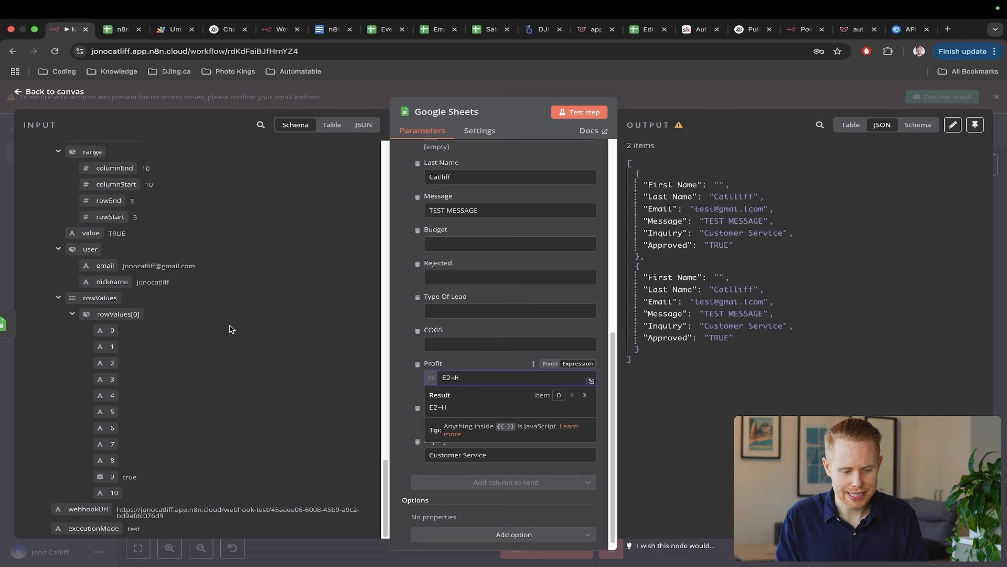
- Replace the hard-coded 2 after E with the webhook's rowStart expression, giving E3-H3, and close the node
{"action": "scroll", "coordinate": [231, 328], "scroll_direction": "up", "scroll_amount": 4}
{"action": "mouse_move", "coordinate": [286, 394]}
{"action": "left_mouse_down"}
{"action": "mouse_move", "coordinate": [209, 367]}
{"action": "mouse_move", "coordinate": [137, 319]}
{"action": "mouse_move", "coordinate": [240, 310]}
{"action": "mouse_move", "coordinate": [451, 359]}
{"action": "mouse_move", "coordinate": [474, 377]}
{"action": "left_mouse_up"}
{"action": "key", "text": "Escape"}
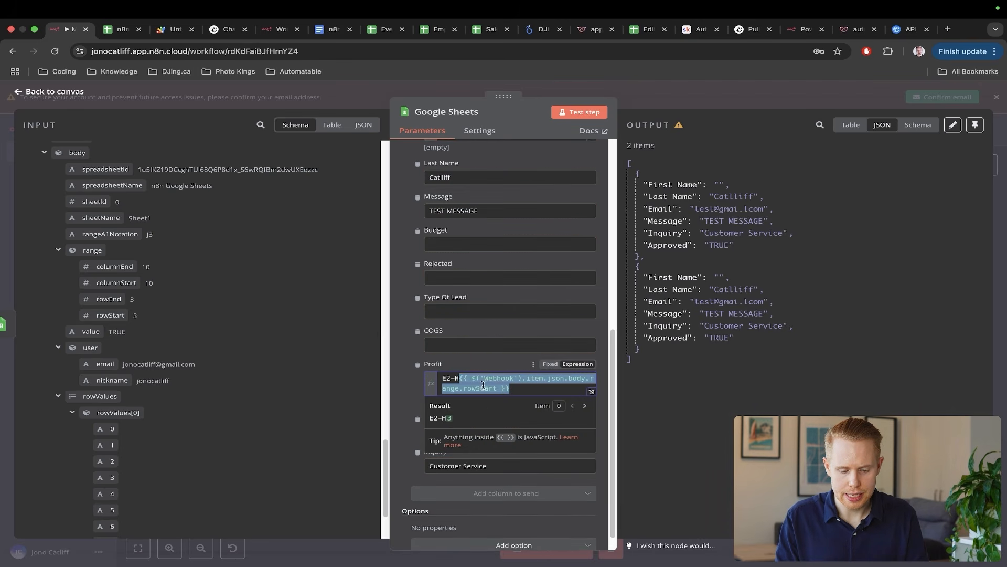
{"action": "left_click", "coordinate": [450, 379]}
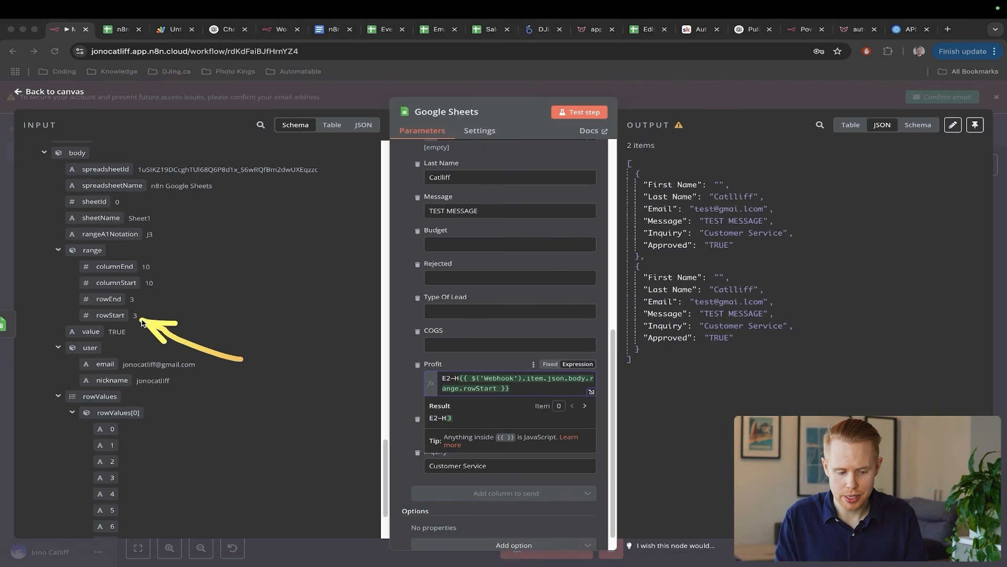
{"action": "key", "text": "BackSpace"}
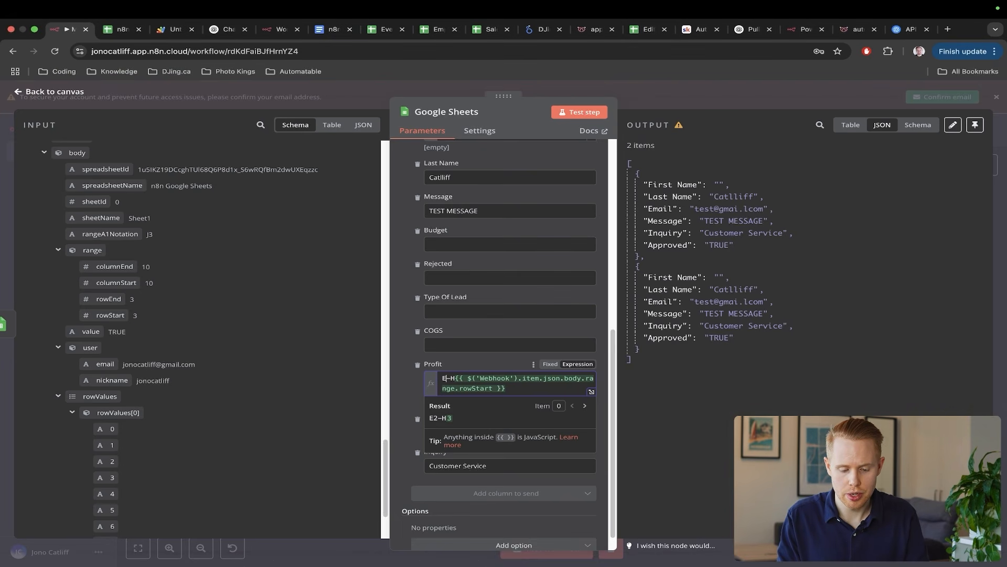
{"action": "type", "text": "{{ $('Webhook').item.json.body.range.rowStart }}"}
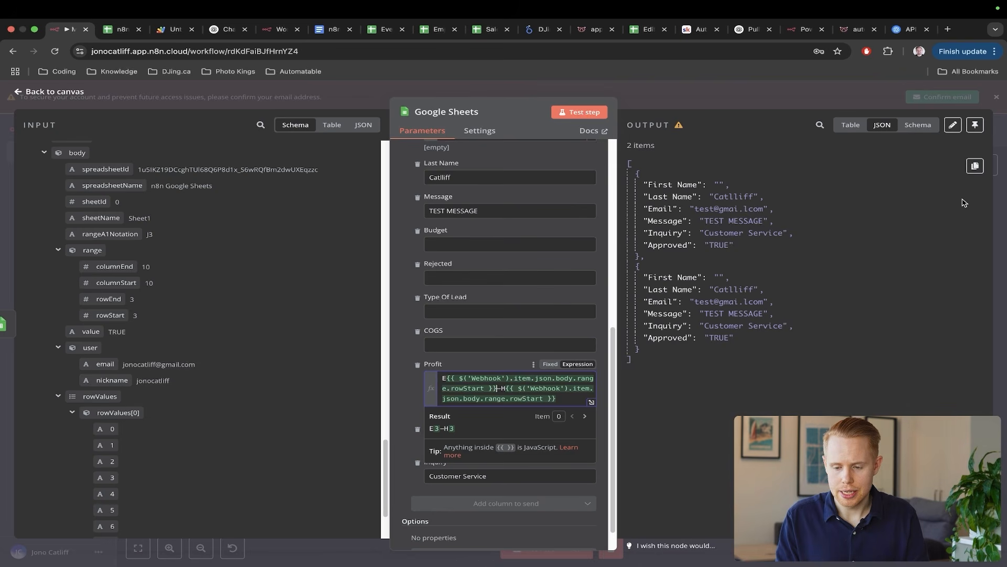
{"action": "left_click", "coordinate": [1001, 194]}
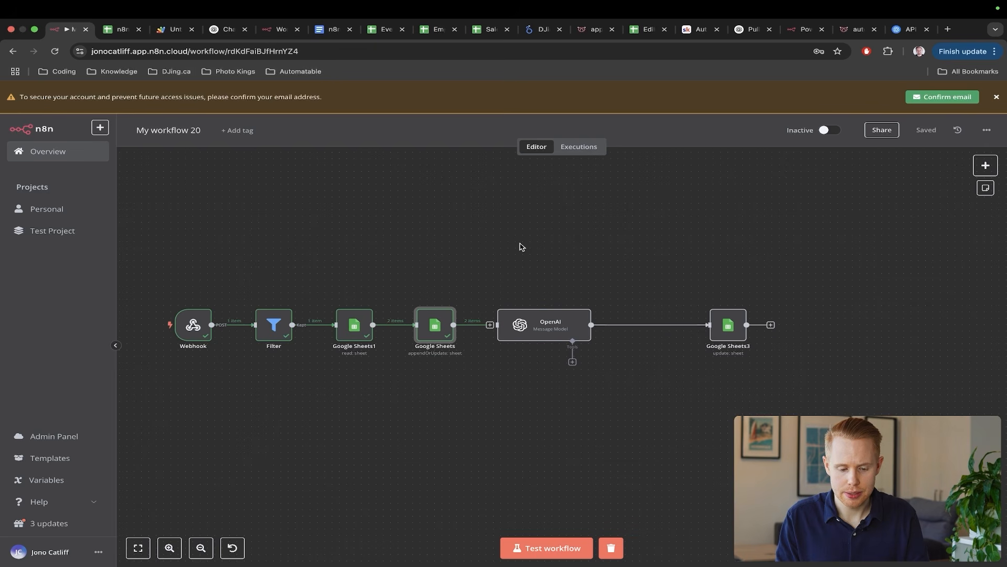
{"action": "key", "text": "ctrl+a"}
{"action": "left_click_drag", "start_coordinate": [468, 239], "coordinate": [366, 308]}
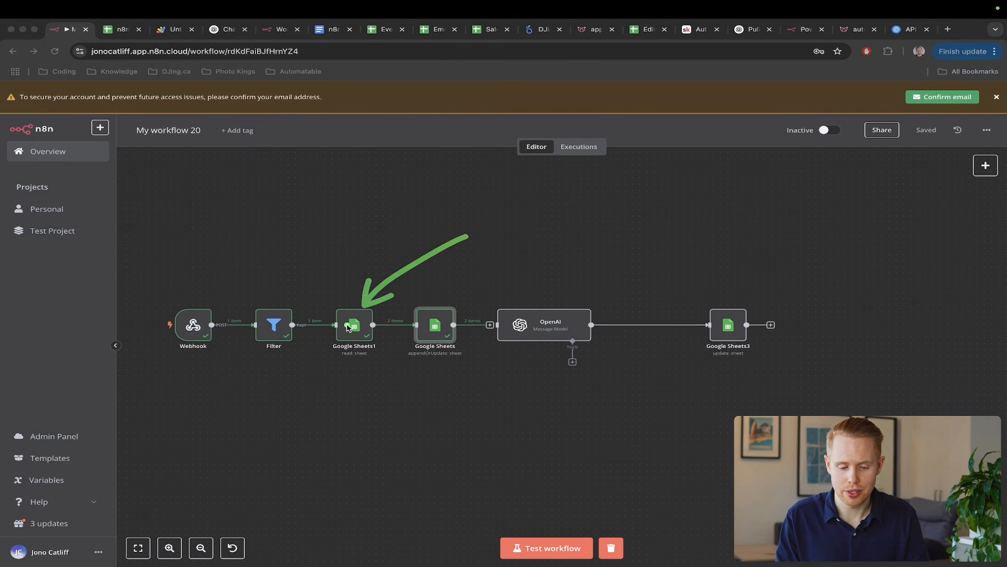
- Point out the Google Sheets nodes on the canvas and start a workflow test run
{"action": "key", "text": "ctrl+s"}
{"action": "key", "text": "ctrl+a"}
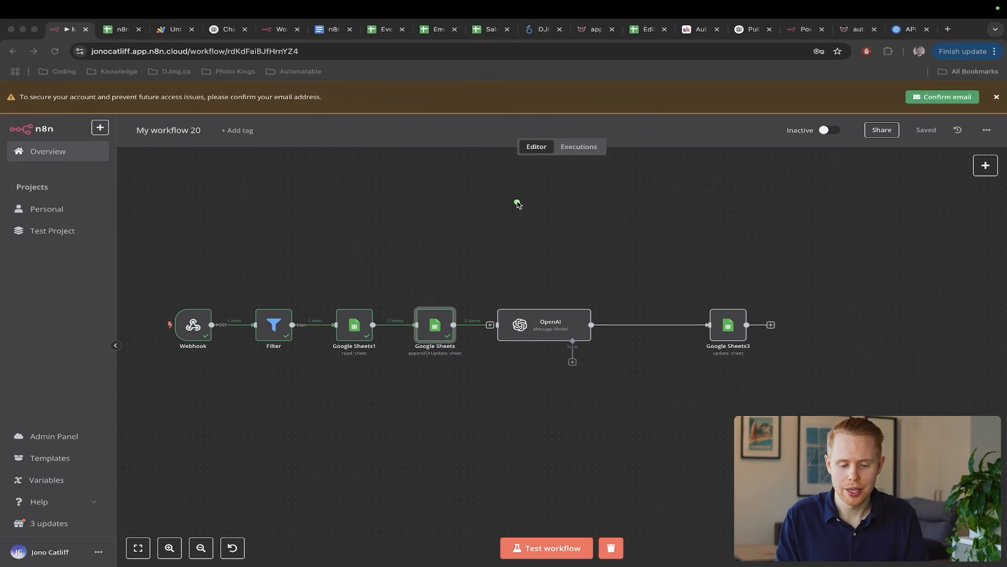
{"action": "left_click_drag", "start_coordinate": [517, 203], "coordinate": [440, 309]}
{"action": "key", "text": "Escape"}
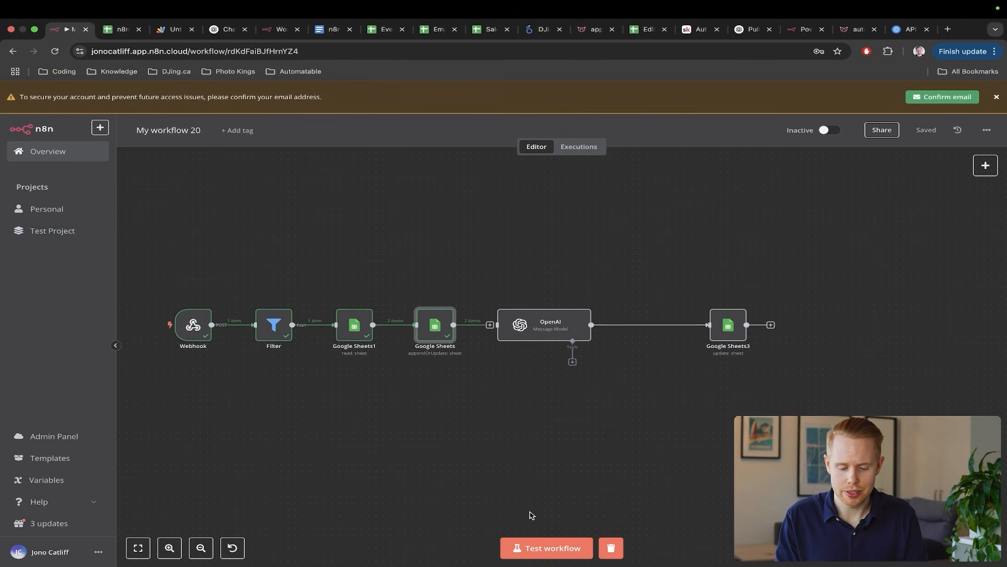
{"action": "key", "text": "ctrl+Tab"}
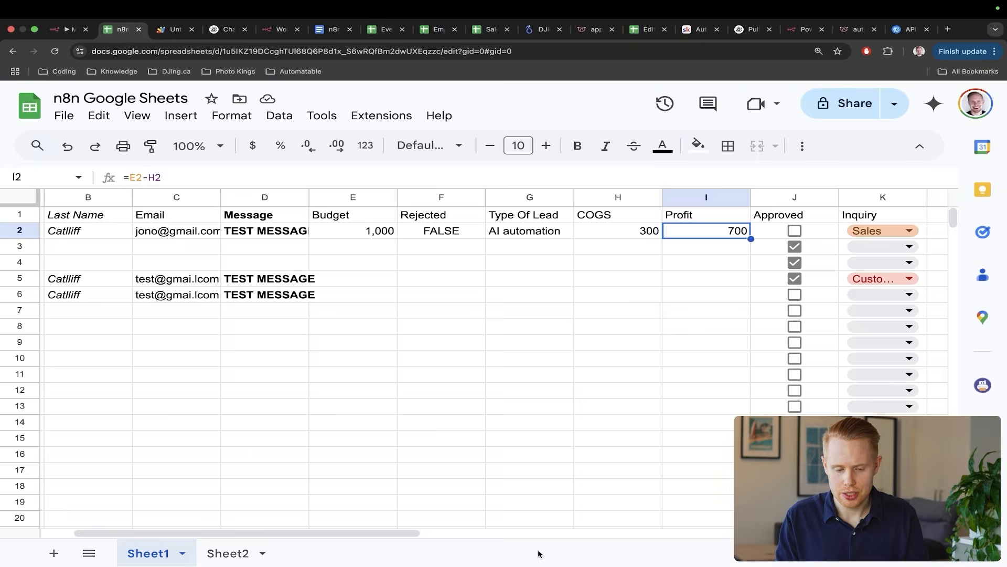
{"action": "key", "text": "ctrl+shift+Tab"}
{"action": "left_click", "coordinate": [539, 550]}
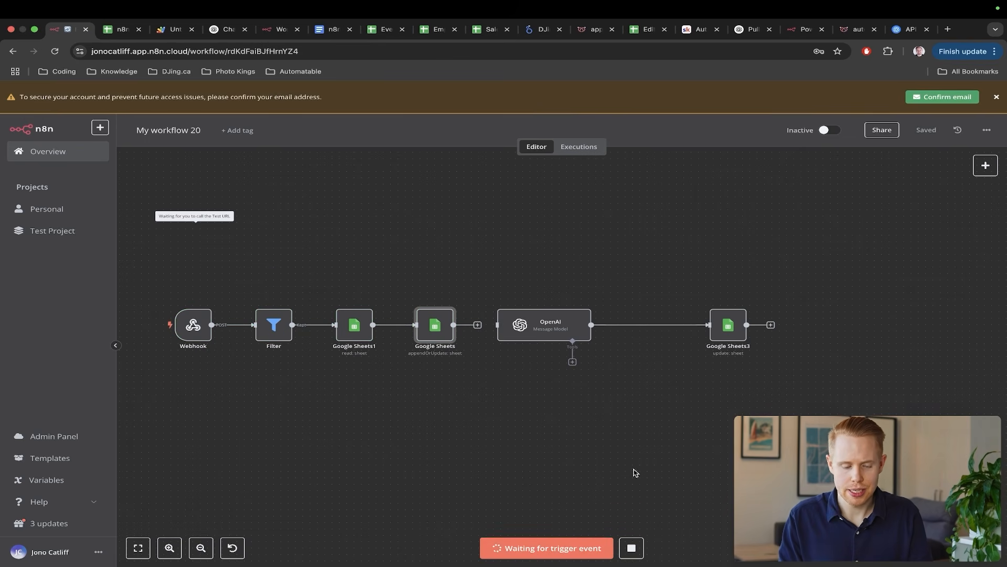
- Clear the 700 from Profit cell I2 and tick row 2's Approved box to trigger the test
{"action": "key", "text": "ctrl+Tab"}
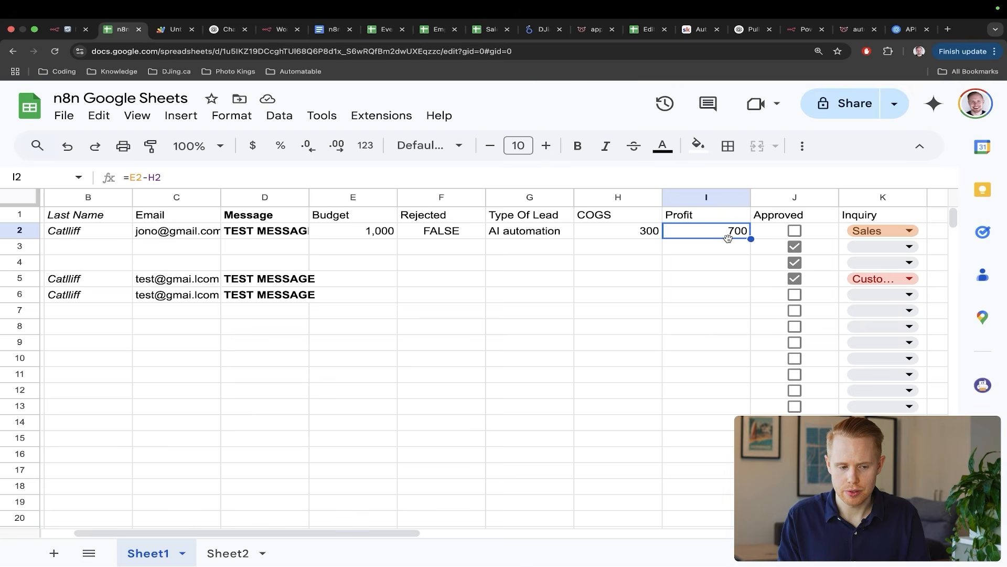
{"action": "key", "text": "ctrl+shift+Tab"}
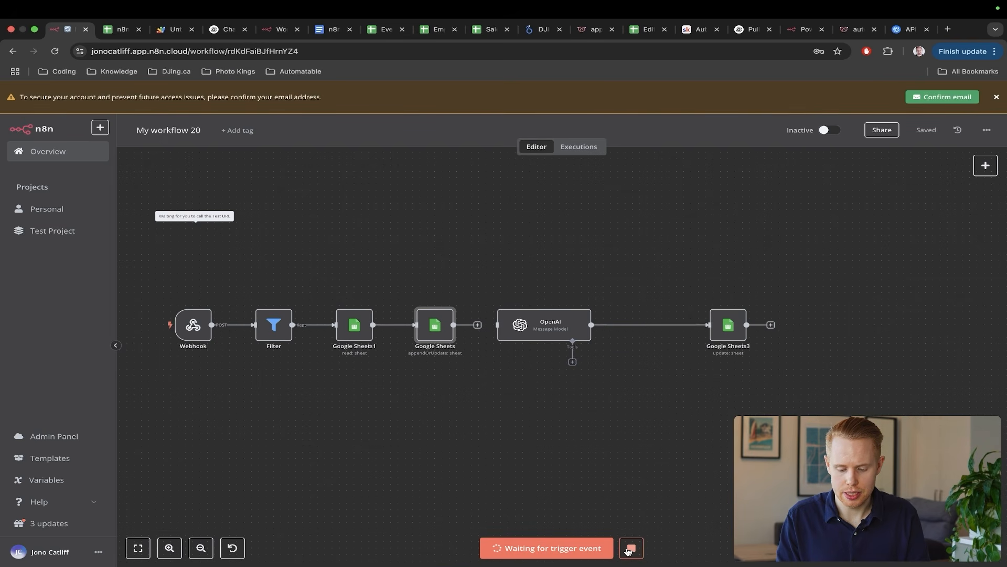
{"action": "key", "text": "ctrl+Tab"}
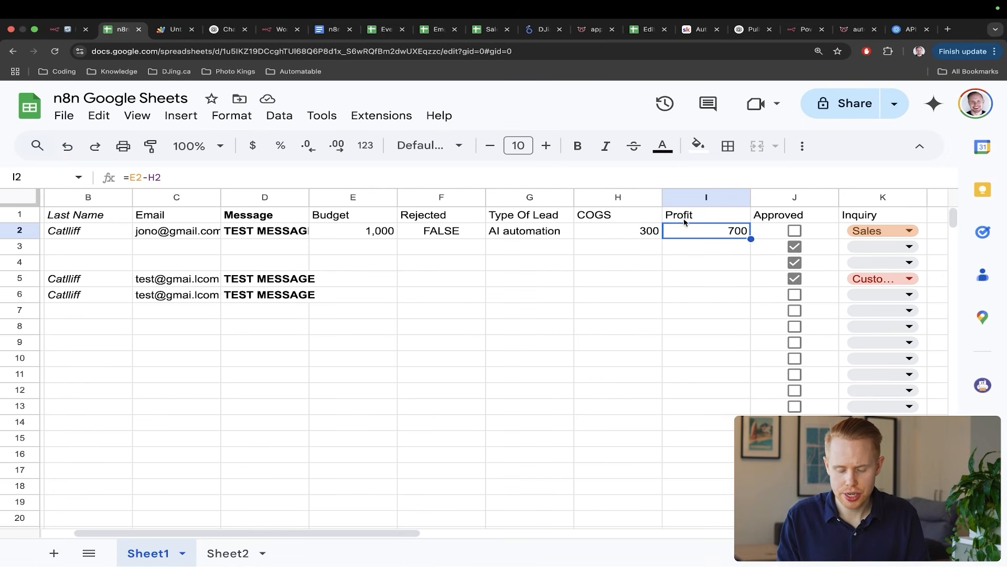
{"action": "key", "text": "Delete"}
{"action": "key", "text": "Right"}
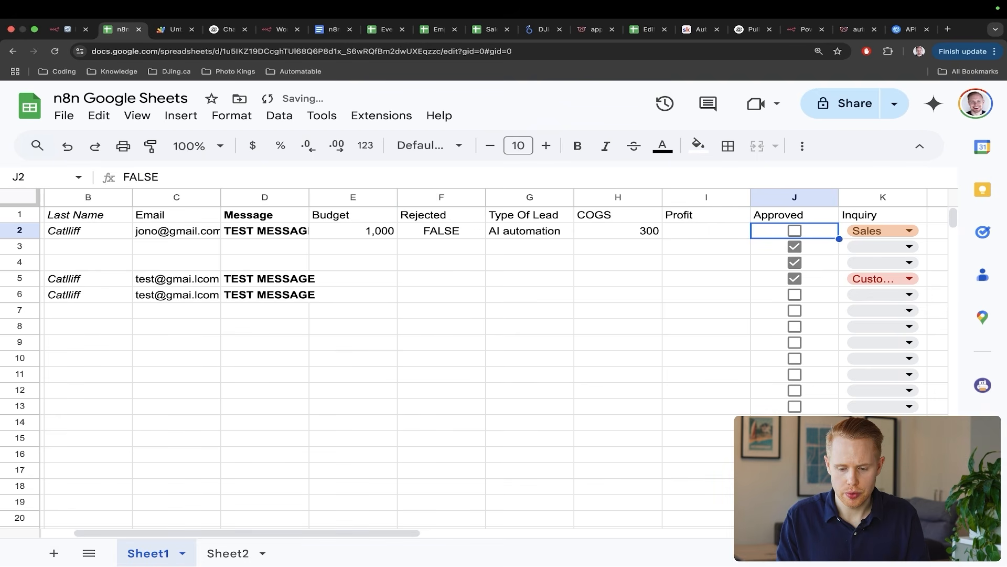
{"action": "key", "text": "ctrl+shift+Tab"}
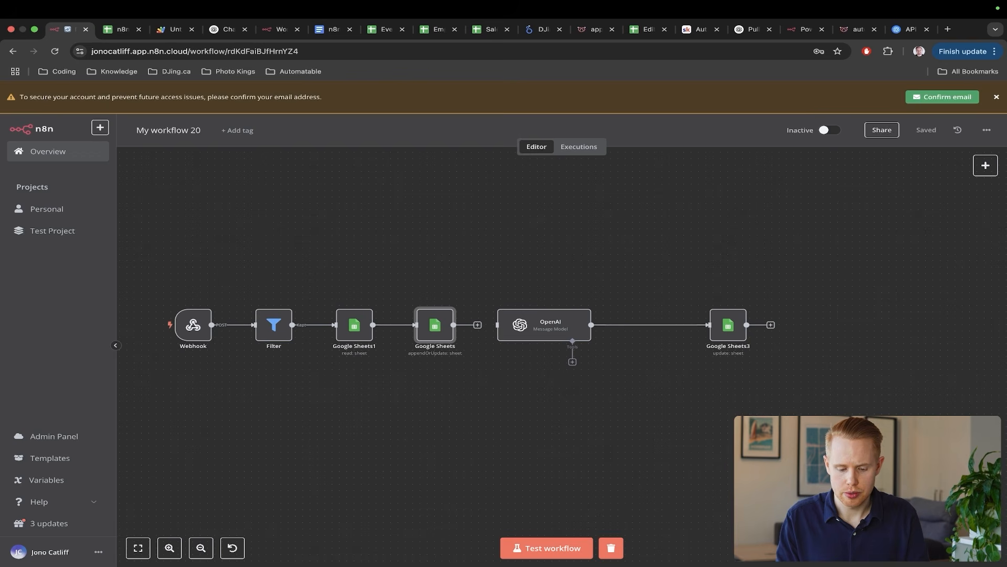
{"action": "left_click", "coordinate": [546, 548]}
{"action": "key", "text": "ctrl+Tab"}
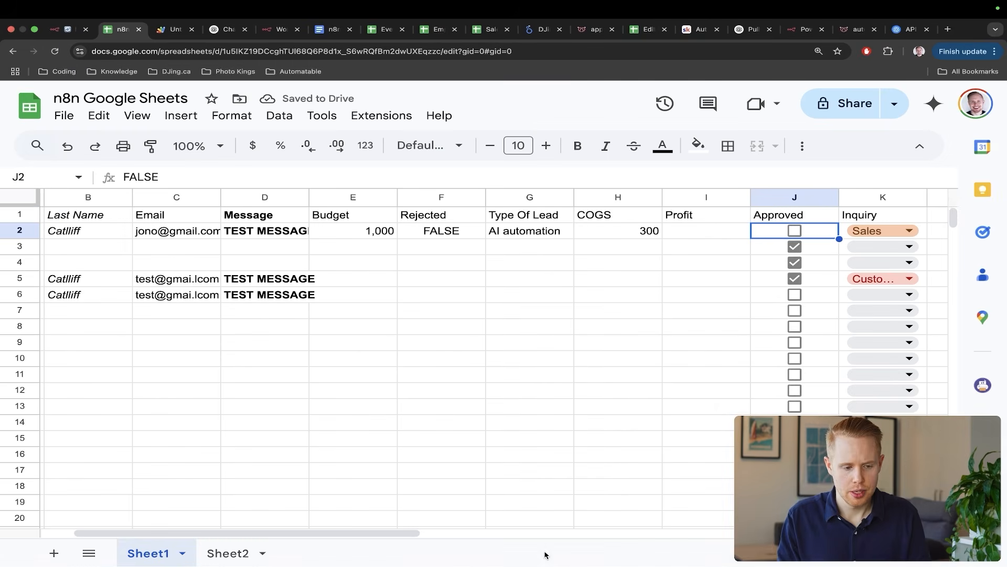
{"action": "left_click", "coordinate": [795, 230]}
- Confirm I2 now shows the literal text E2-H2 and point back to the Google Sheets node
{"action": "key", "text": "ctrl+shift+Tab"}
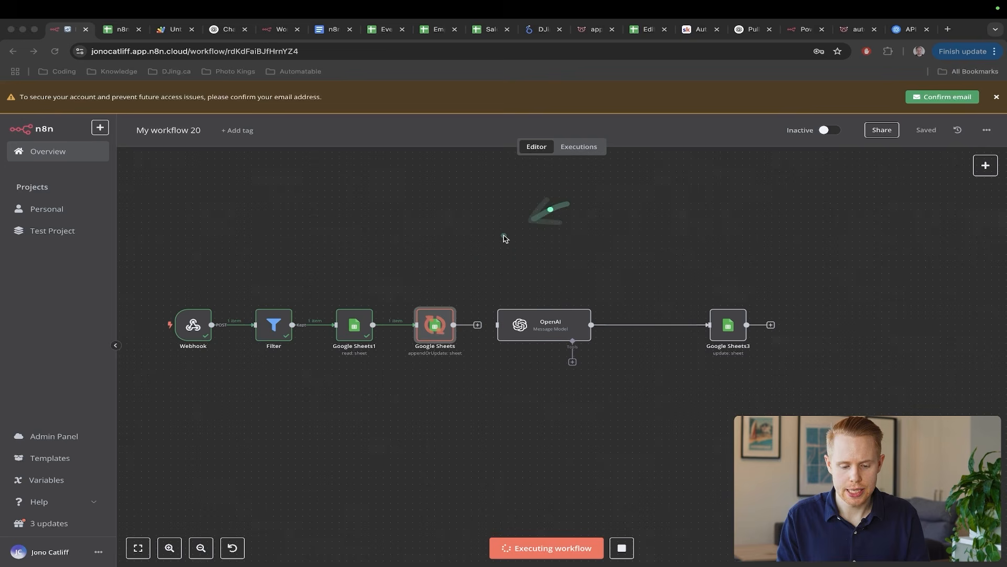
{"action": "key", "text": "ctrl+Tab"}
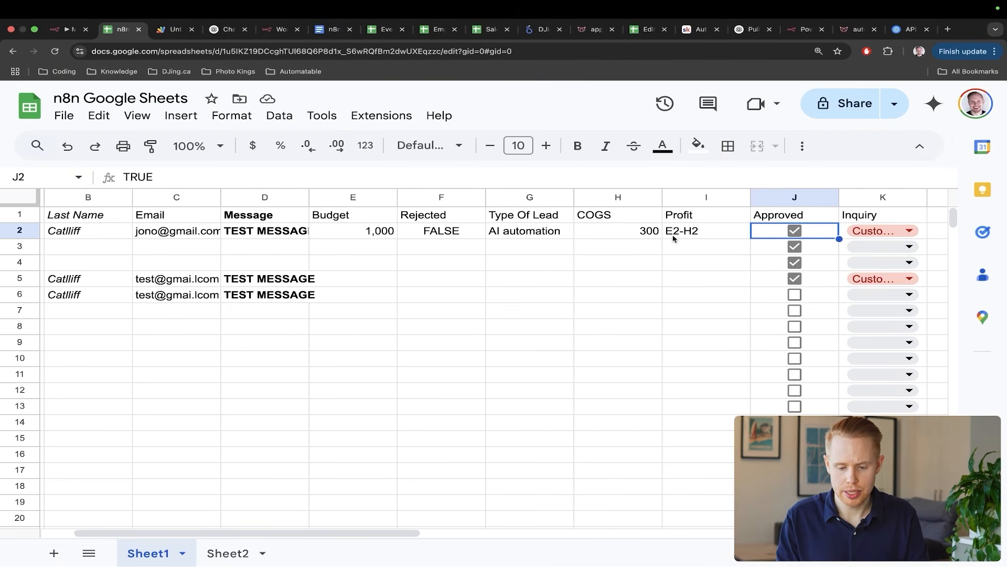
{"action": "left_click", "coordinate": [687, 232]}
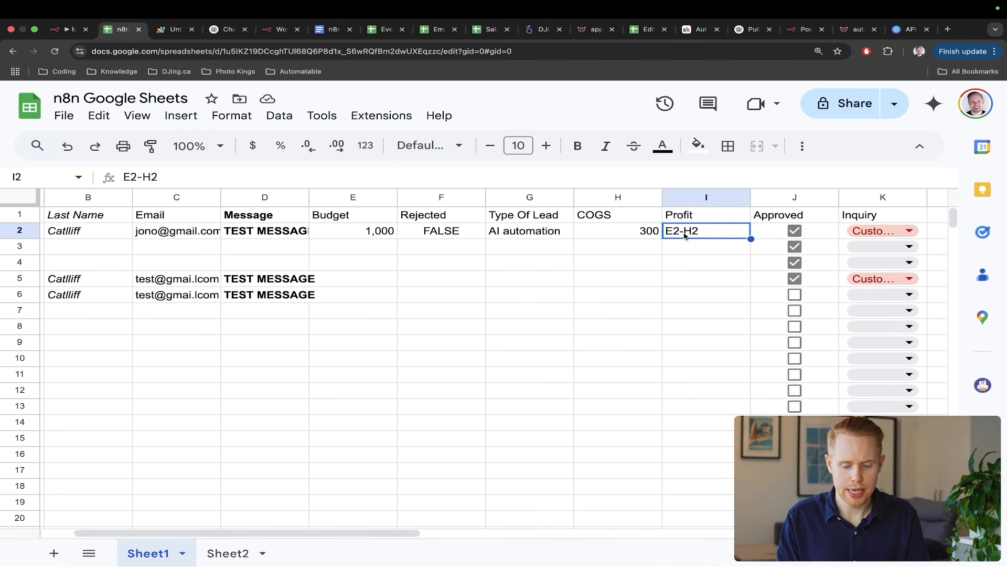
{"action": "left_click_drag", "start_coordinate": [609, 367], "coordinate": [683, 245]}
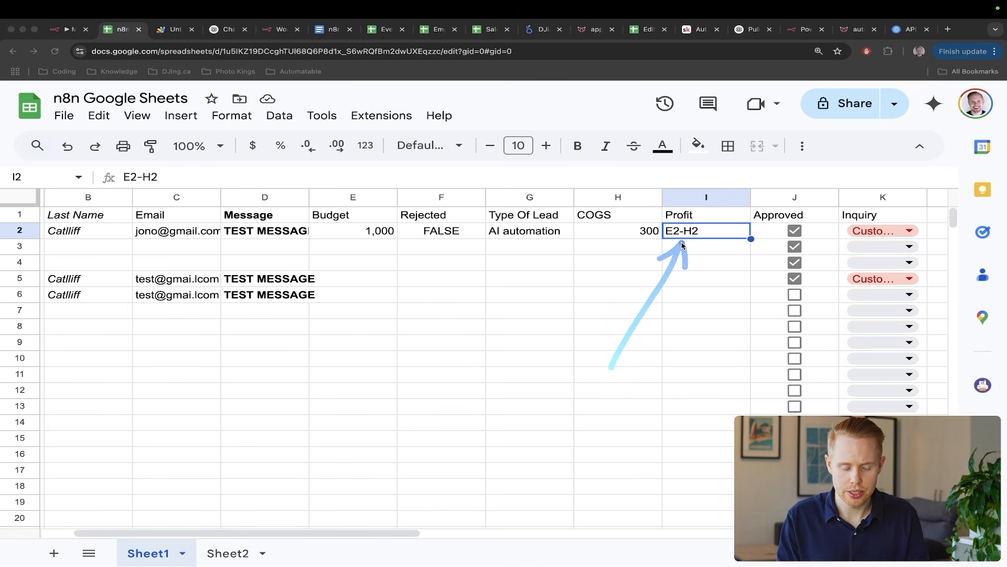
{"action": "left_click_drag", "start_coordinate": [600, 339], "coordinate": [651, 248]}
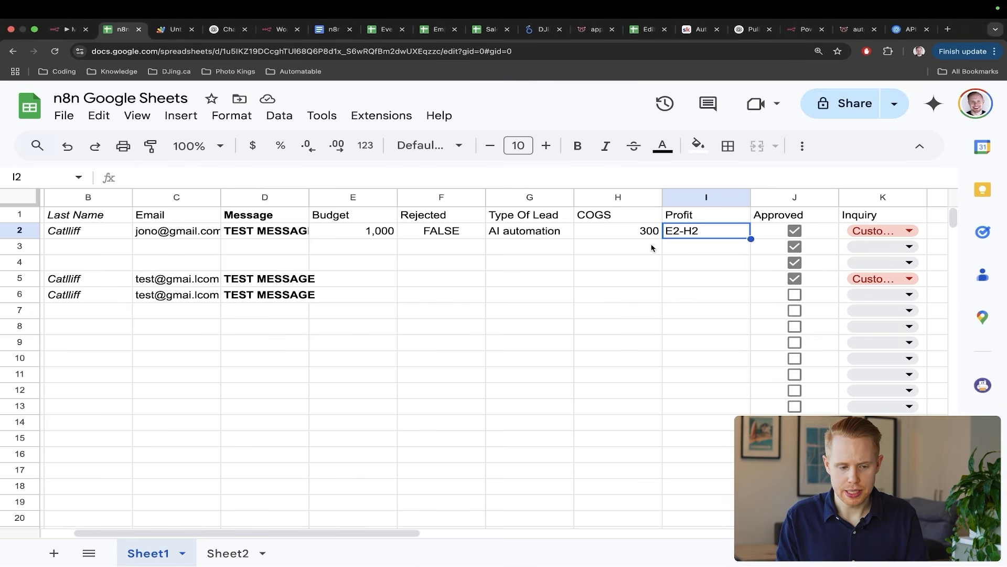
{"action": "key", "text": "super+1"}
{"action": "left_click_drag", "start_coordinate": [571, 234], "coordinate": [442, 322]}
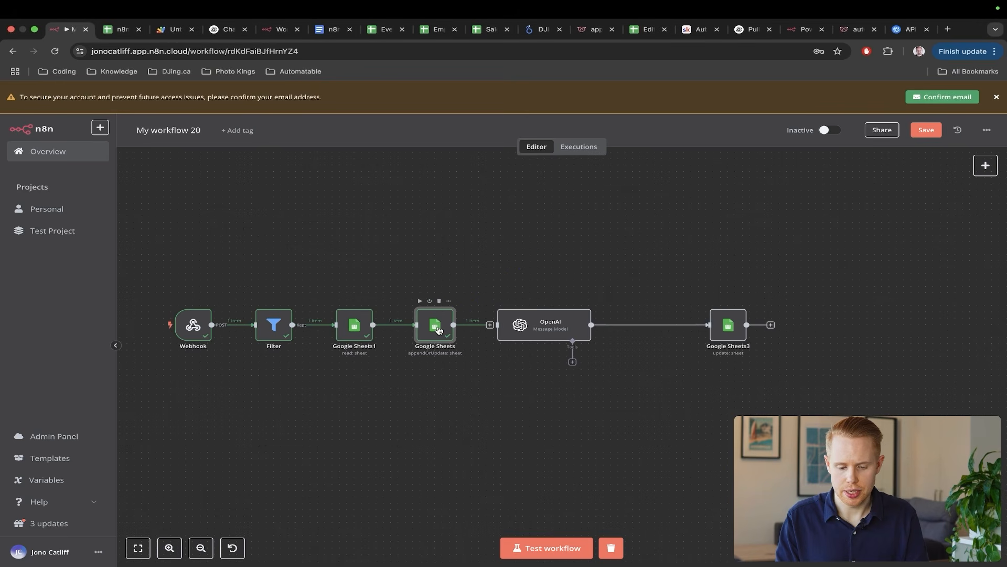
- Prefix the Profit expression with = so it writes a formula, and save the workflow
{"action": "double_click", "coordinate": [435, 325]}
{"action": "scroll", "coordinate": [503, 437], "scroll_direction": "down", "scroll_amount": 5}
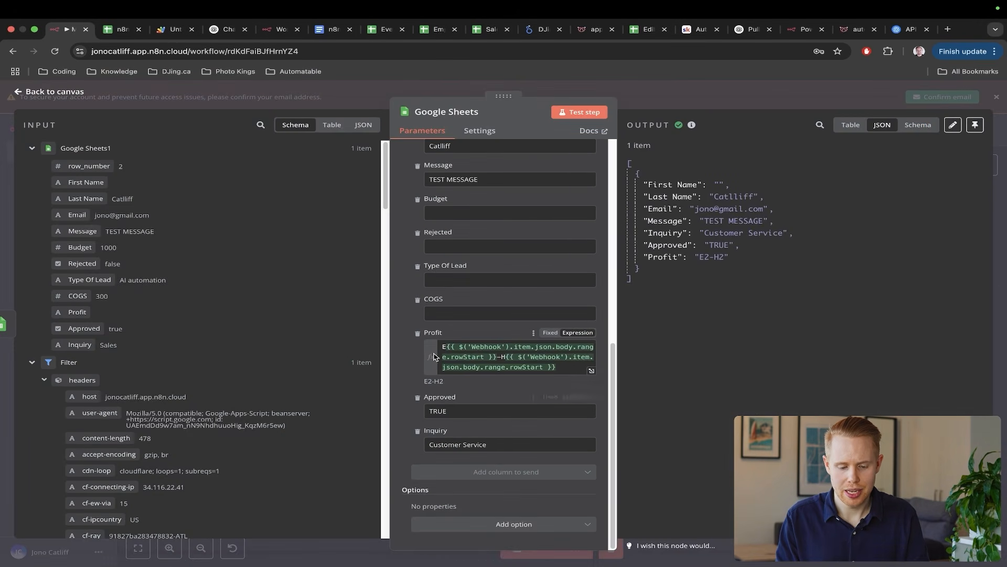
{"action": "left_click", "coordinate": [440, 345]}
{"action": "type", "text": "="}
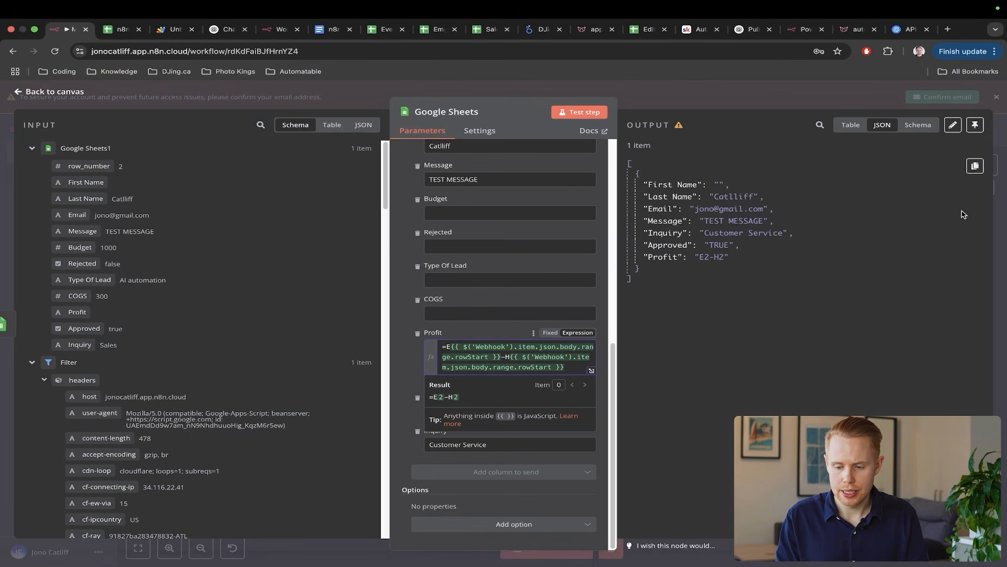
{"action": "left_click", "coordinate": [1003, 213]}
{"action": "key", "text": "super+s"}
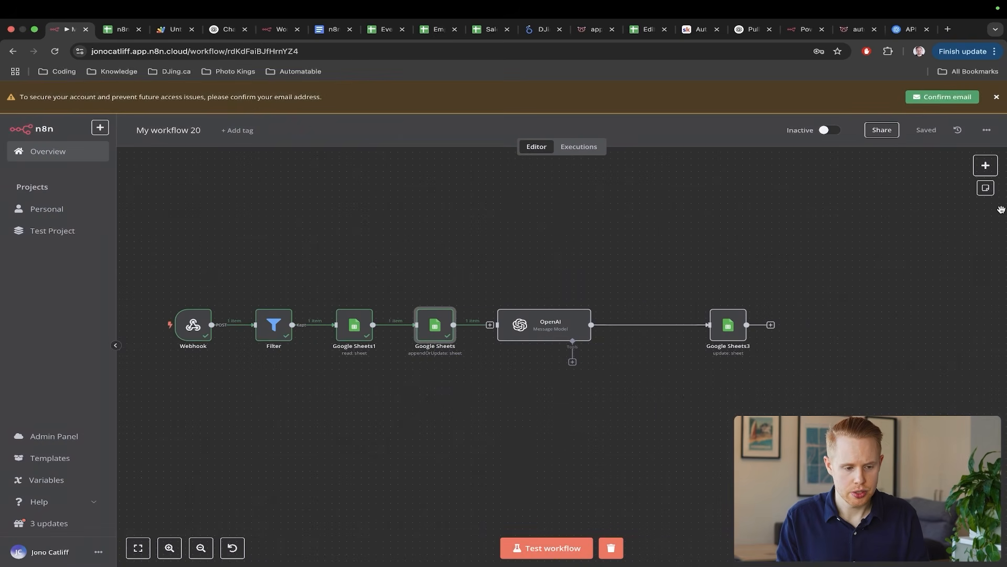
- Clear I2, untick Approved, rerun the workflow test and tick row 2's Approved box to trigger it
{"action": "key", "text": "ctrl+Tab"}
{"action": "key", "text": "Delete"}
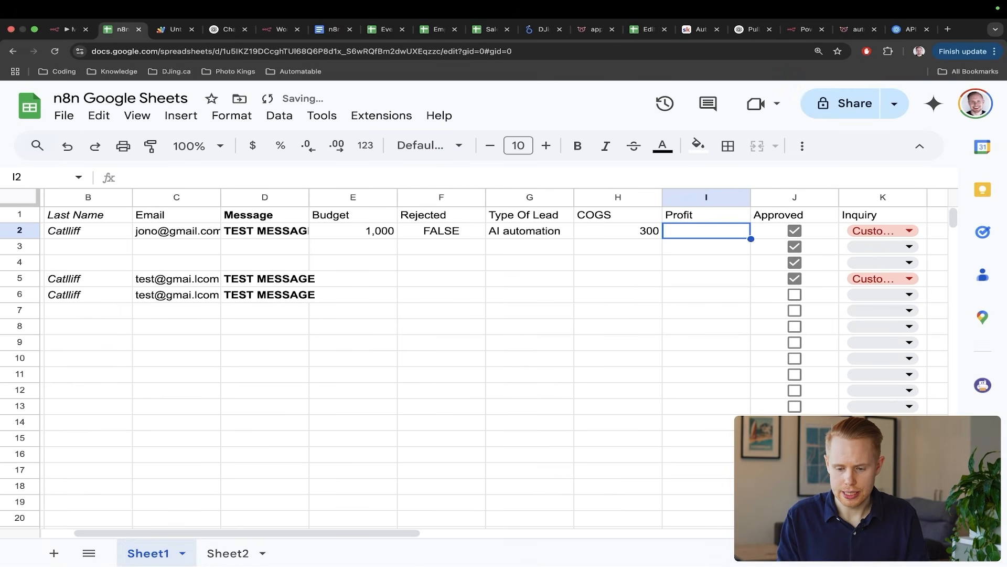
{"action": "left_click", "coordinate": [795, 231]}
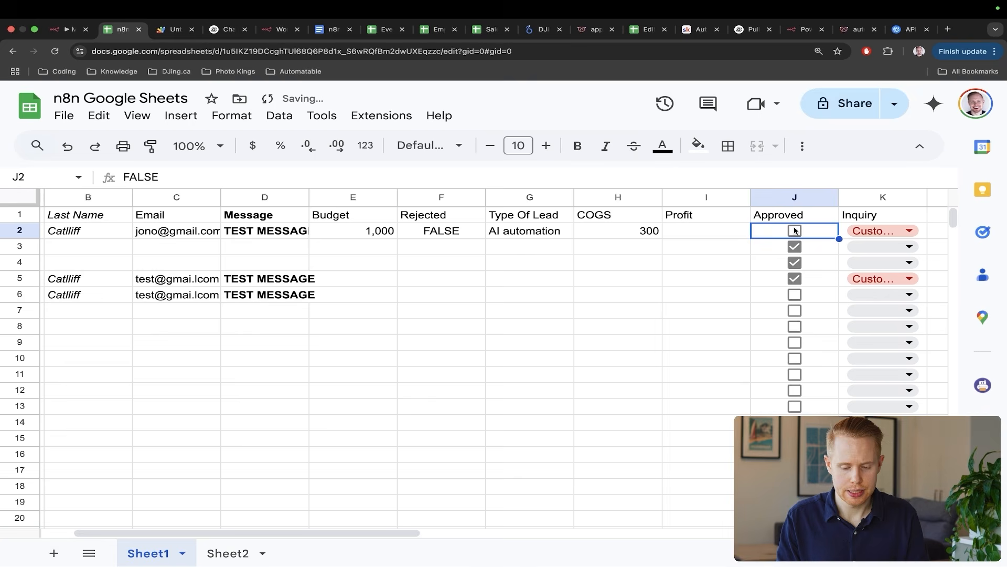
{"action": "key", "text": "ctrl+shift+Tab"}
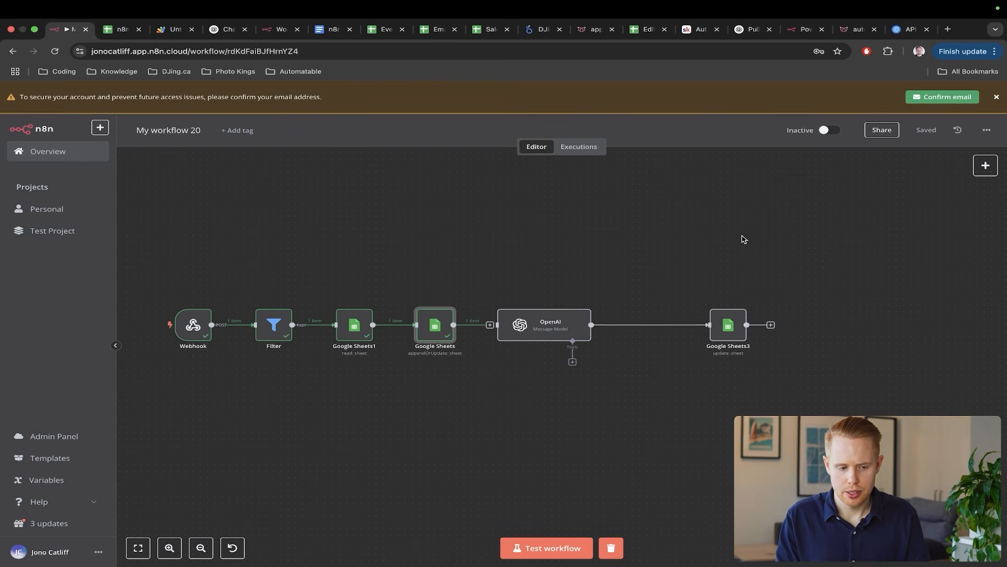
{"action": "left_click", "coordinate": [551, 547]}
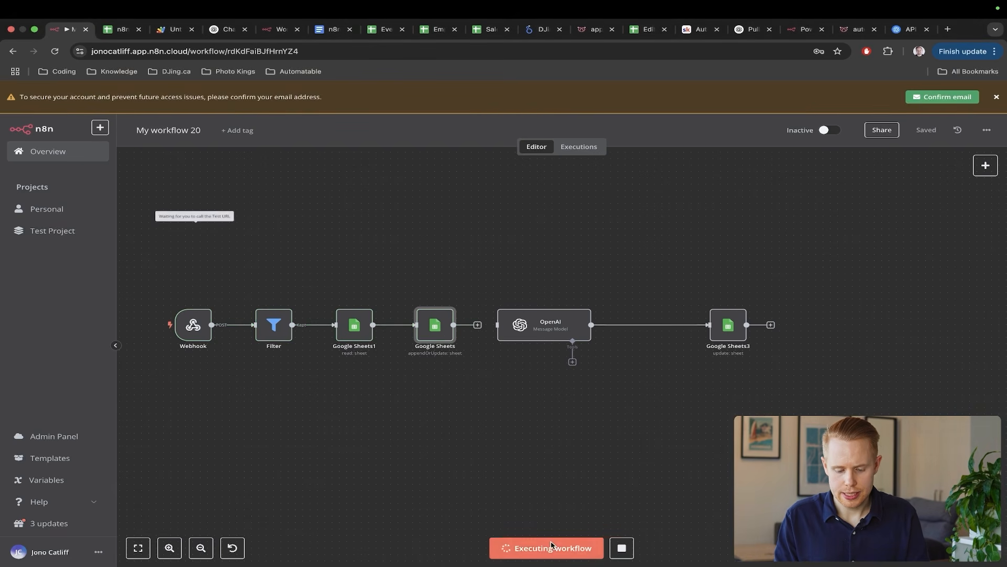
{"action": "key", "text": "ctrl+Tab"}
{"action": "key", "text": "space"}
{"action": "key", "text": "ctrl+shift+Tab"}
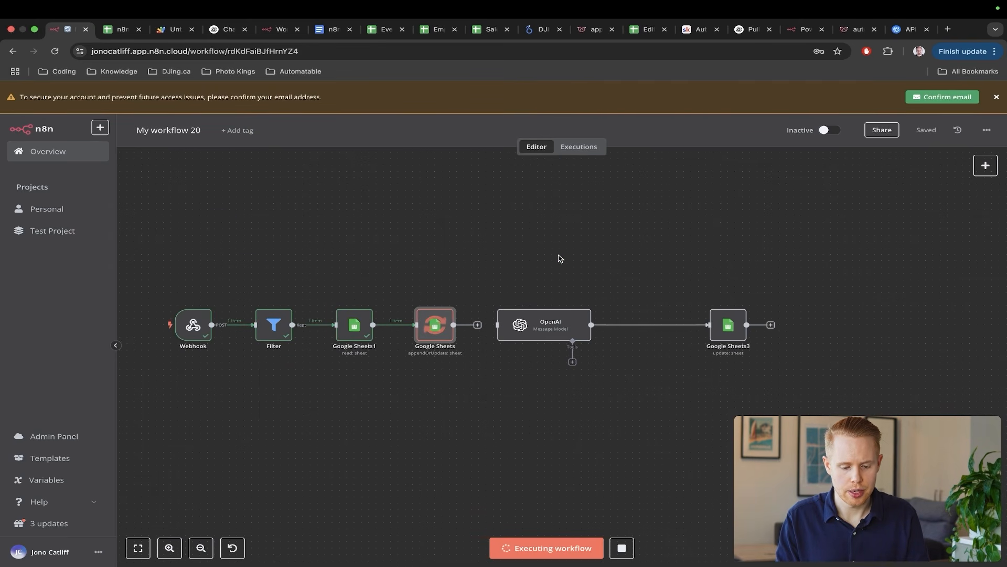
{"action": "key", "text": "ctrl+a"}
{"action": "left_click_drag", "start_coordinate": [544, 245], "coordinate": [460, 299]}
{"action": "key", "text": "ctrl+Tab"}
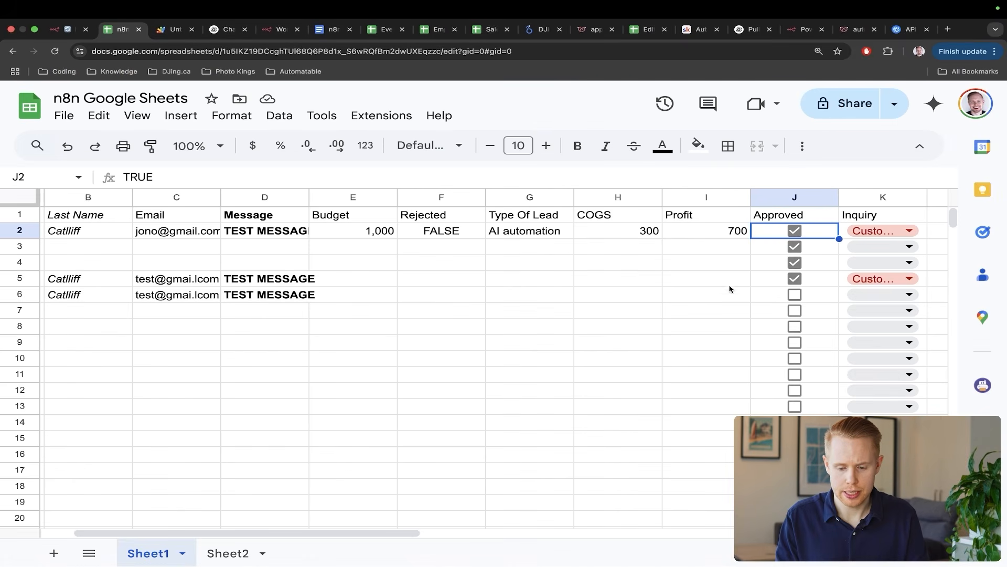
- Confirm row 2's Profit reads 700, glance at the empty Sheet2, and return to n8n
{"action": "left_click_drag", "start_coordinate": [708, 356], "coordinate": [727, 243]}
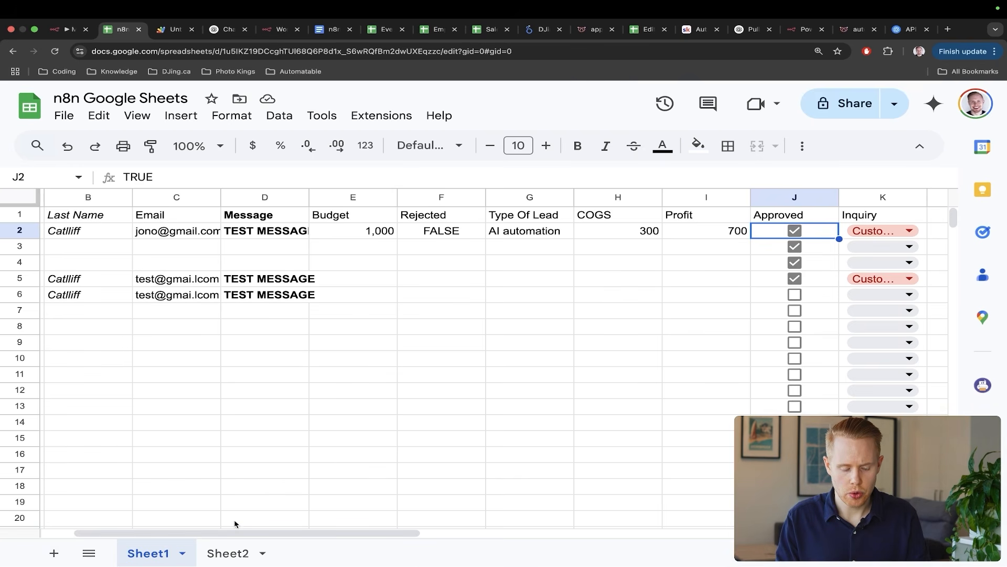
{"action": "left_click", "coordinate": [224, 551]}
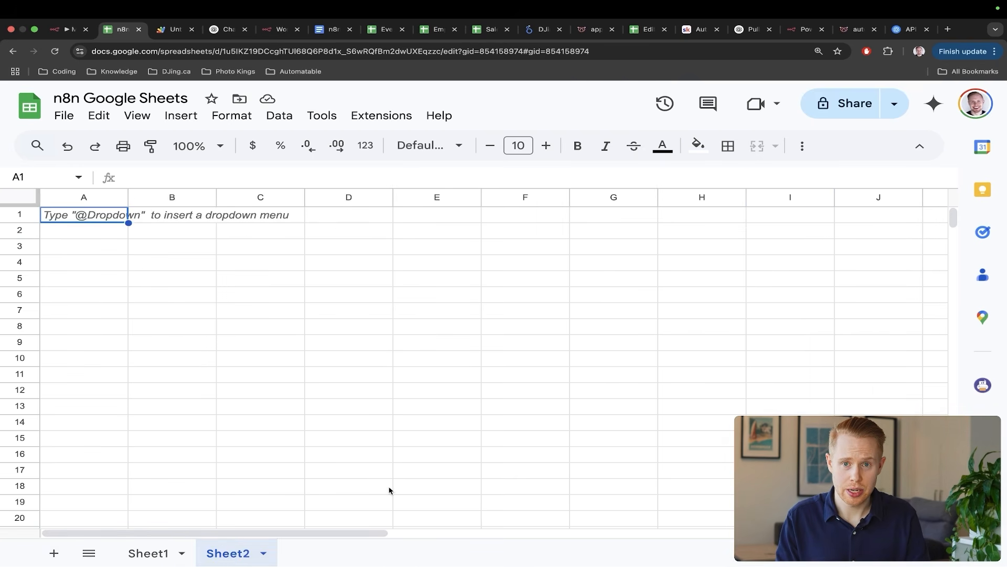
{"action": "key", "text": "ctrl+shift+Tab"}
{"action": "scroll", "coordinate": [388, 489], "scroll_direction": "left", "scroll_amount": 5}
{"action": "scroll", "coordinate": [389, 490], "scroll_direction": "down", "scroll_amount": 2}
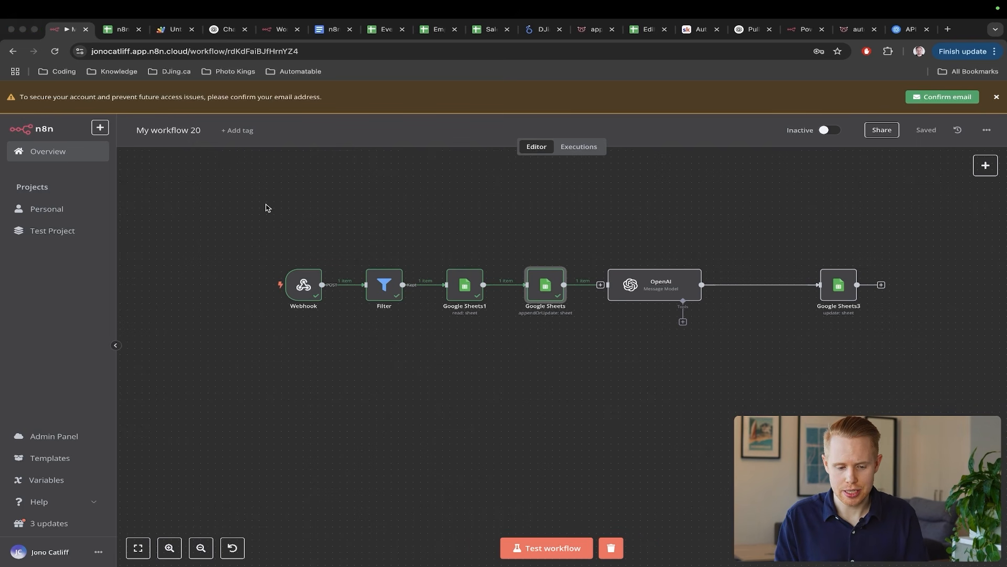
{"action": "left_click_drag", "start_coordinate": [265, 206], "coordinate": [441, 267]}
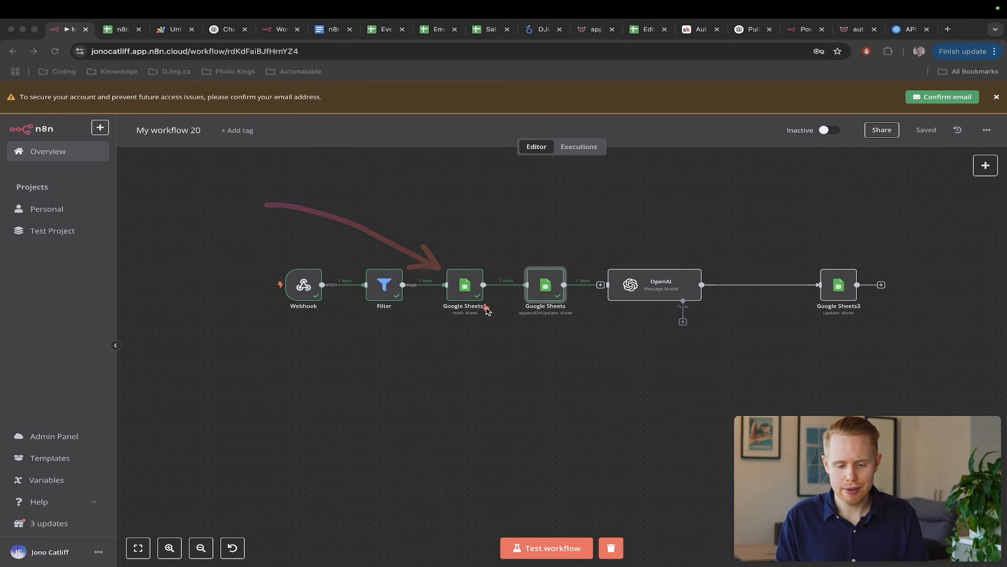
{"action": "left_click_drag", "start_coordinate": [486, 310], "coordinate": [436, 313]}
{"action": "left_click_drag", "start_coordinate": [623, 327], "coordinate": [429, 326]}
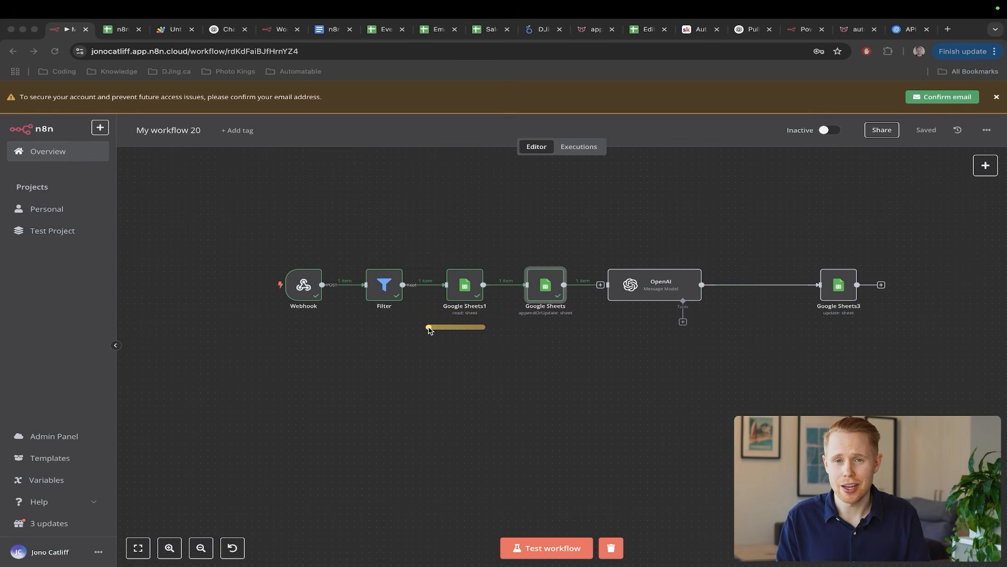
{"action": "left_click_drag", "start_coordinate": [601, 339], "coordinate": [526, 339]}
{"action": "left_click_drag", "start_coordinate": [867, 319], "coordinate": [817, 319]}
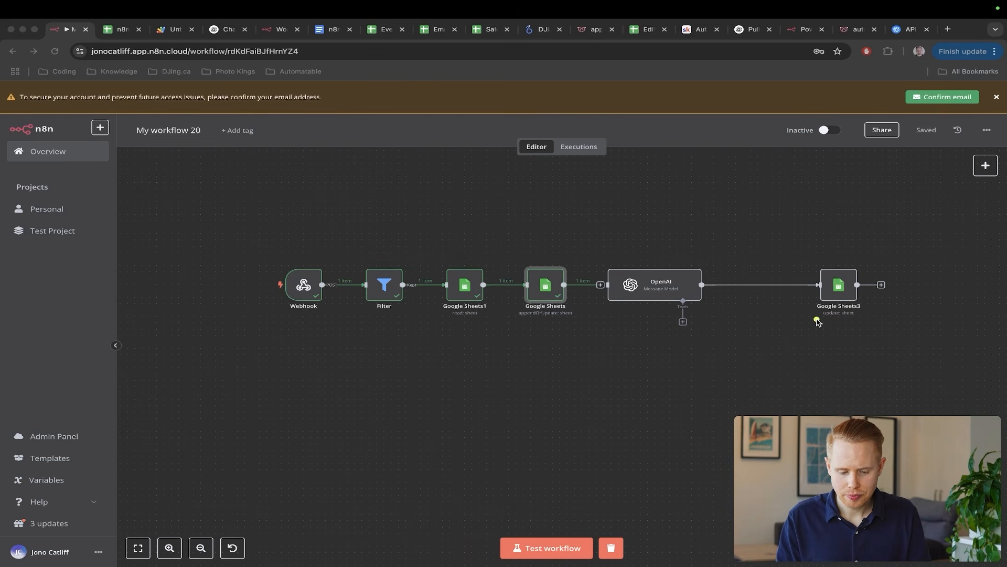
{"action": "key", "text": "Escape"}
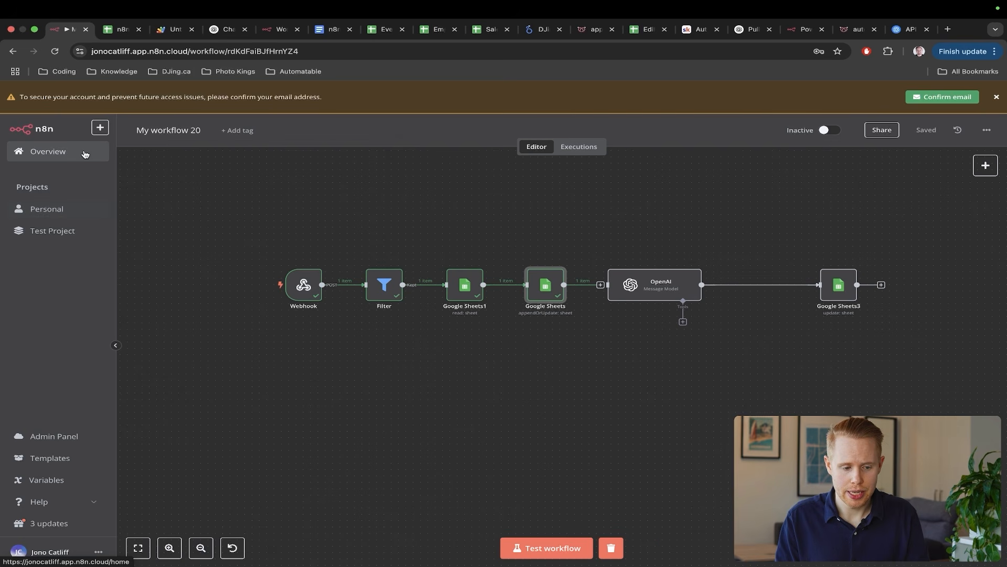
- Create a new Personal workflow that starts with a manual trigger
{"action": "left_click", "coordinate": [99, 127]}
{"action": "mouse_move", "coordinate": [112, 148]}
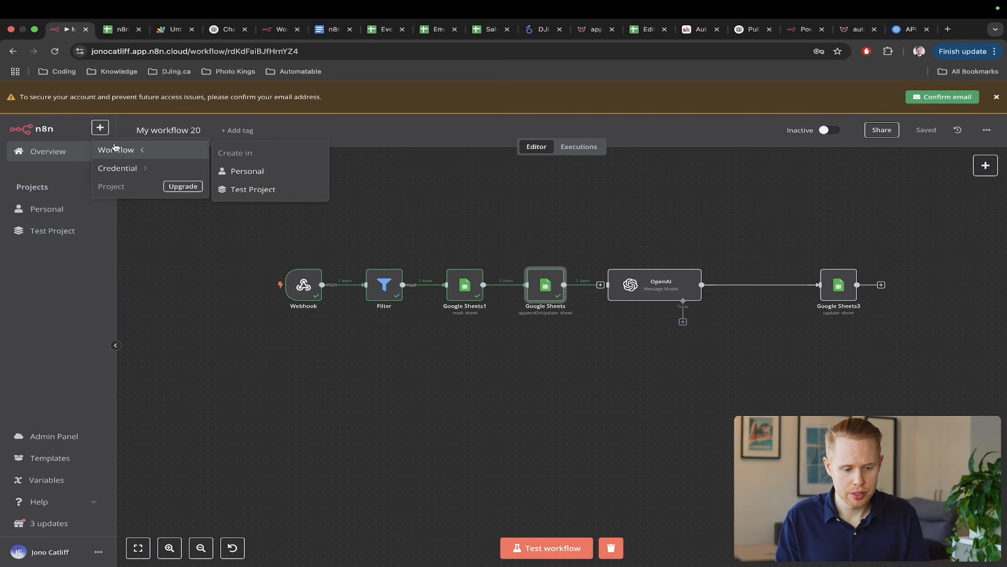
{"action": "left_click", "coordinate": [252, 169]}
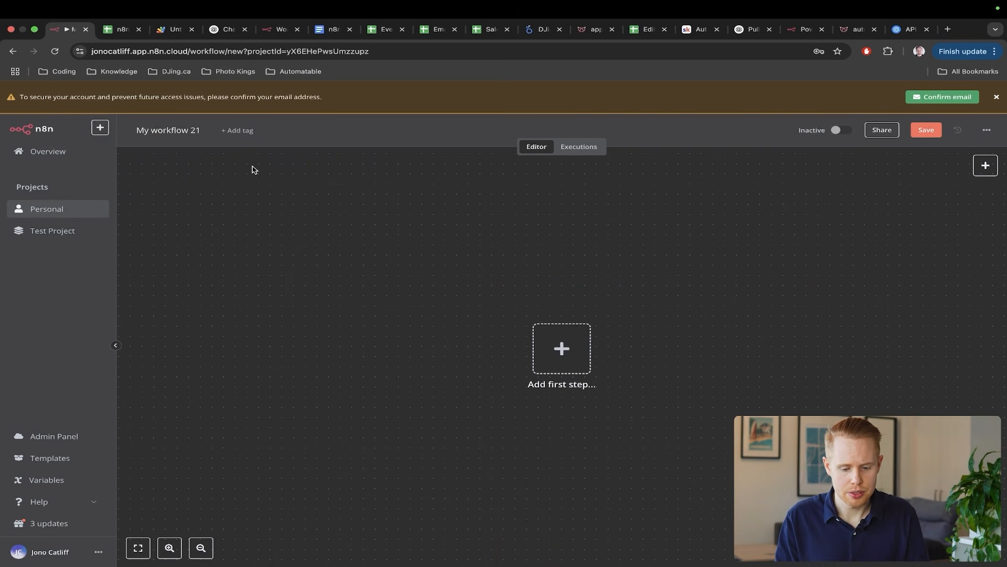
{"action": "left_click", "coordinate": [563, 350]}
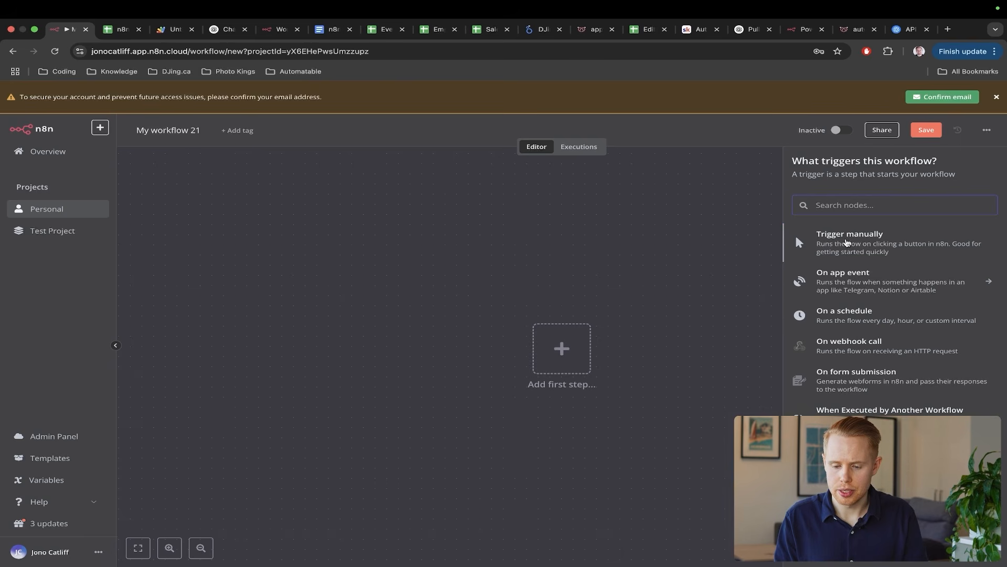
{"action": "left_click", "coordinate": [847, 243]}
- Add an Edit Fields (Set) node from Data transformation after the manual trigger
{"action": "left_click", "coordinate": [630, 357]}
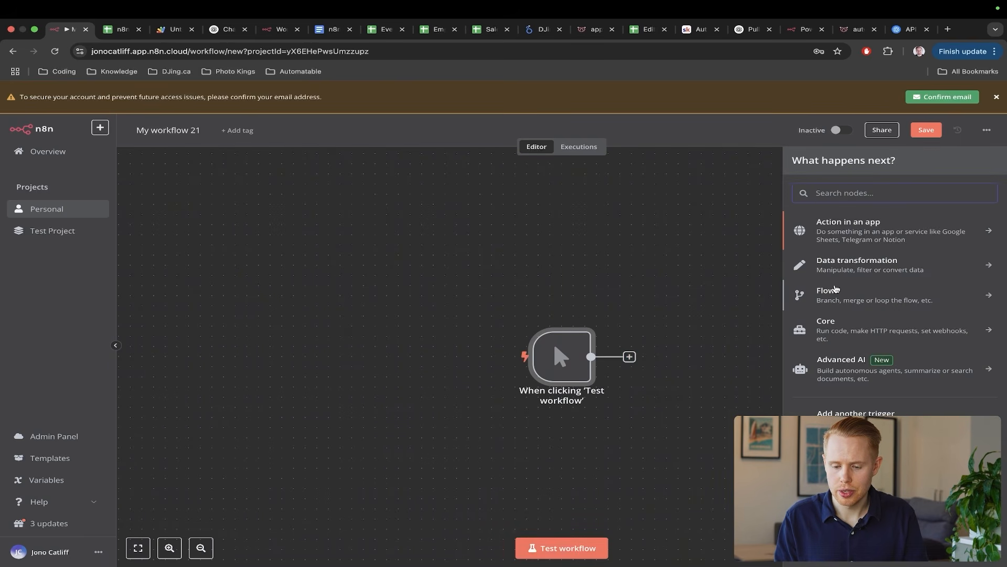
{"action": "left_click", "coordinate": [839, 292]}
{"action": "left_click", "coordinate": [797, 160]}
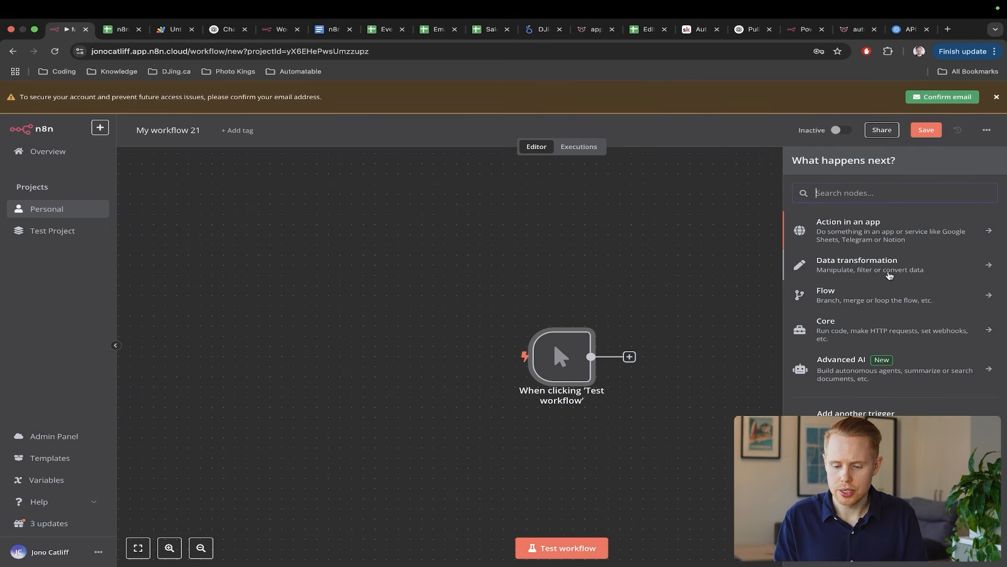
{"action": "left_click", "coordinate": [831, 268]}
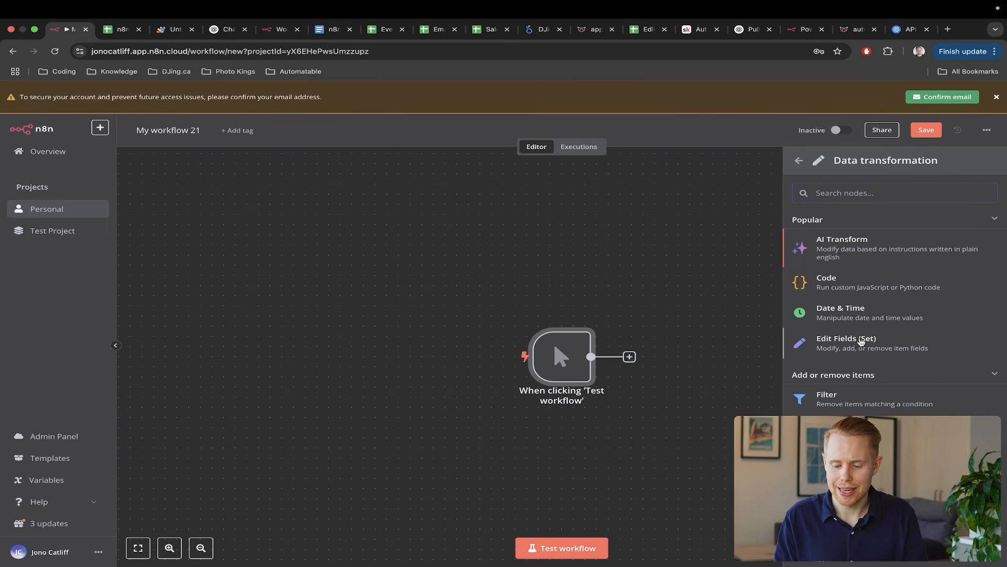
{"action": "left_click", "coordinate": [865, 340]}
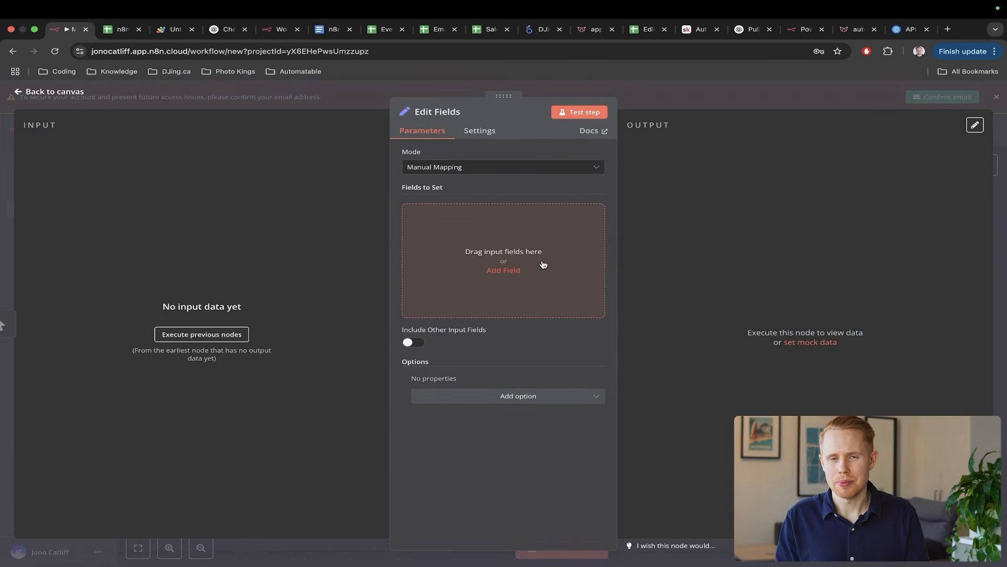
{"action": "left_click_drag", "start_coordinate": [747, 276], "coordinate": [548, 182]}
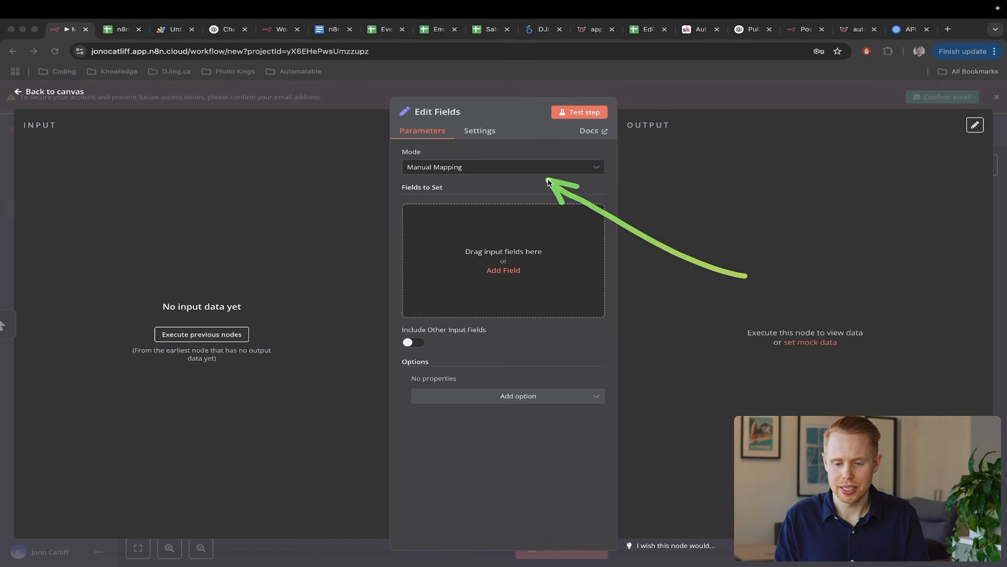
{"action": "left_click", "coordinate": [733, 35]}
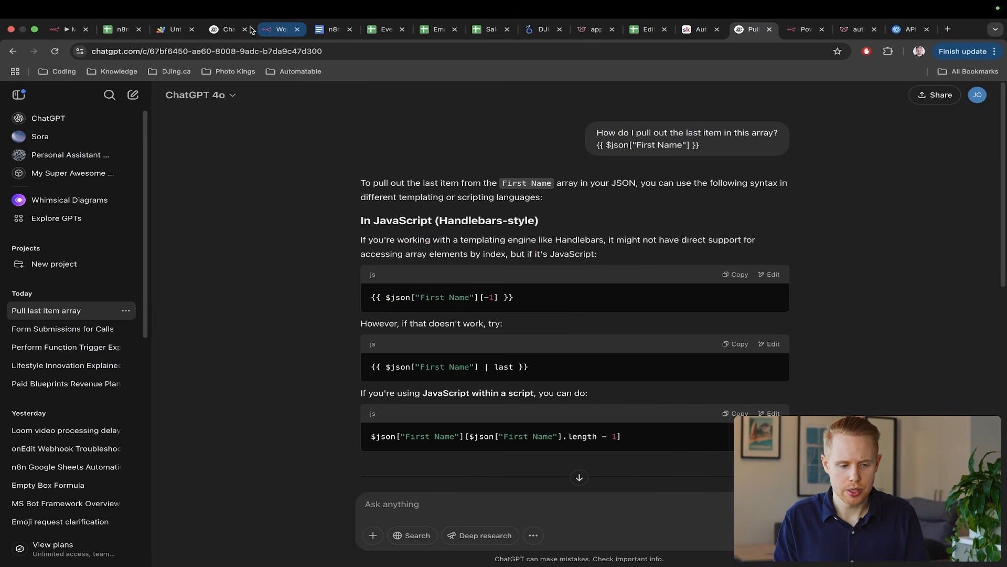
- In a new ChatGPT chat, ask: 'Hey can you please create me a JSON file of 3 new leads as mock data'
{"action": "left_click", "coordinate": [218, 30]}
{"action": "left_click_drag", "start_coordinate": [610, 131], "coordinate": [417, 269]}
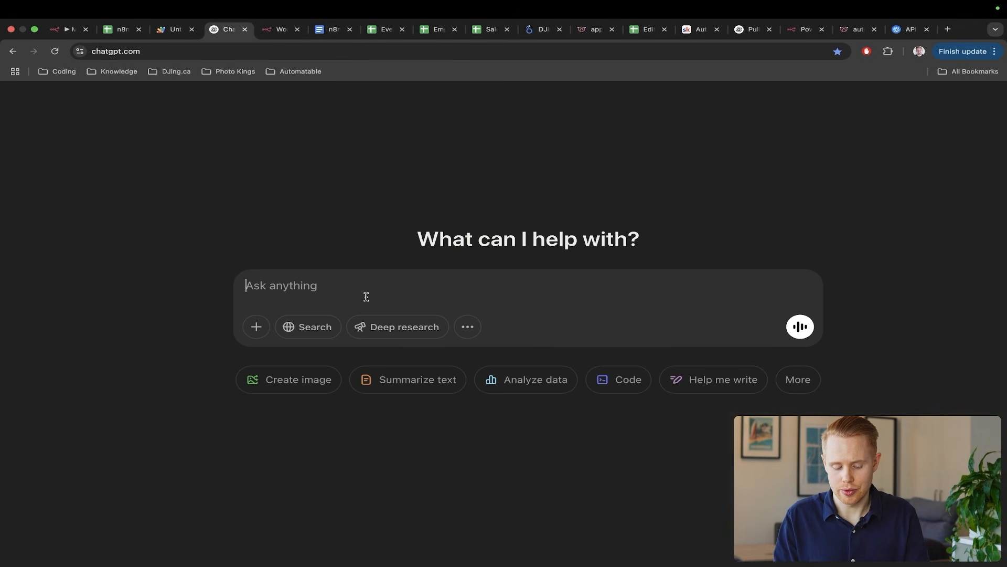
{"action": "type", "text": "Hey can you plea"}
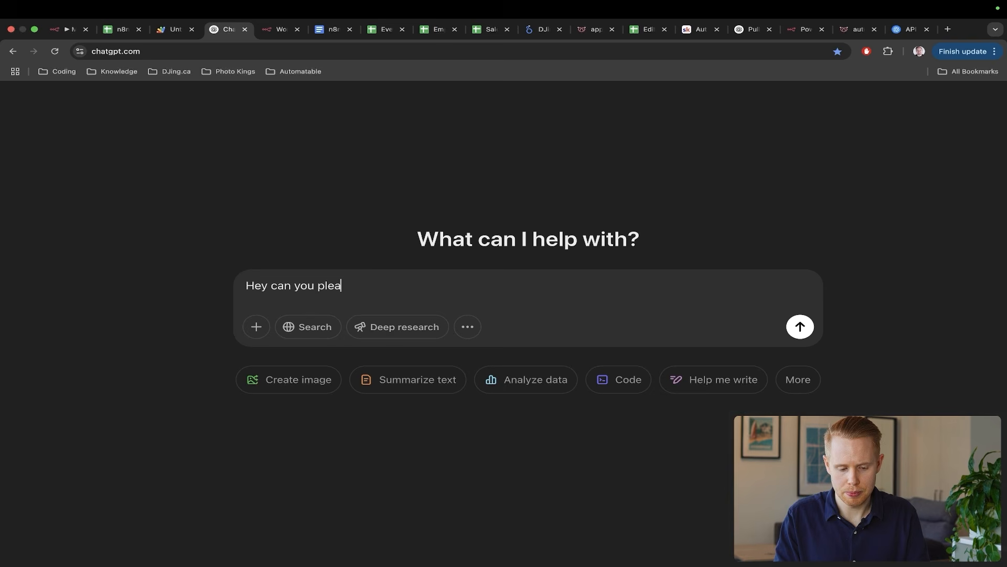
{"action": "type", "text": "se create me a "}
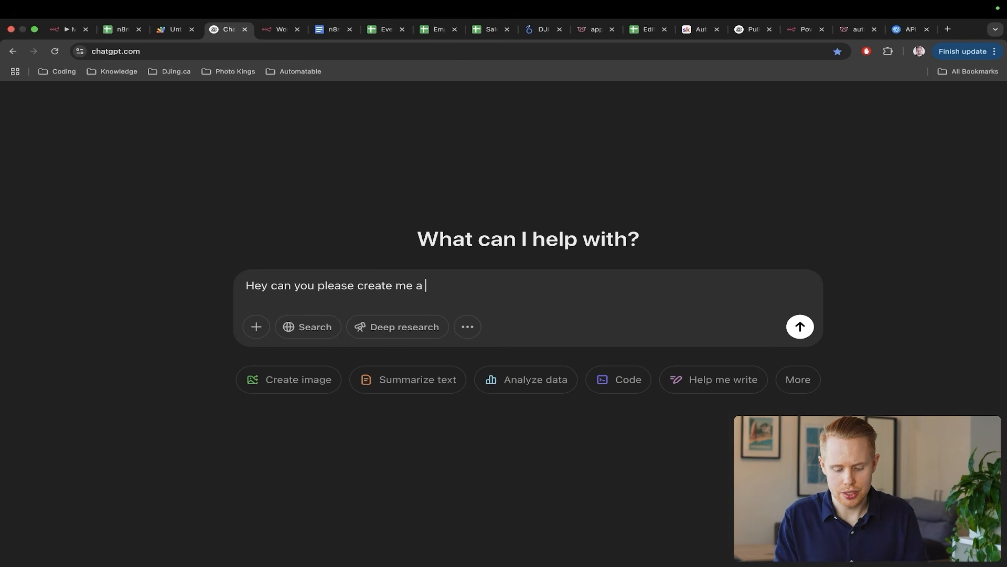
{"action": "type", "text": "JSON file of 3 new leads"}
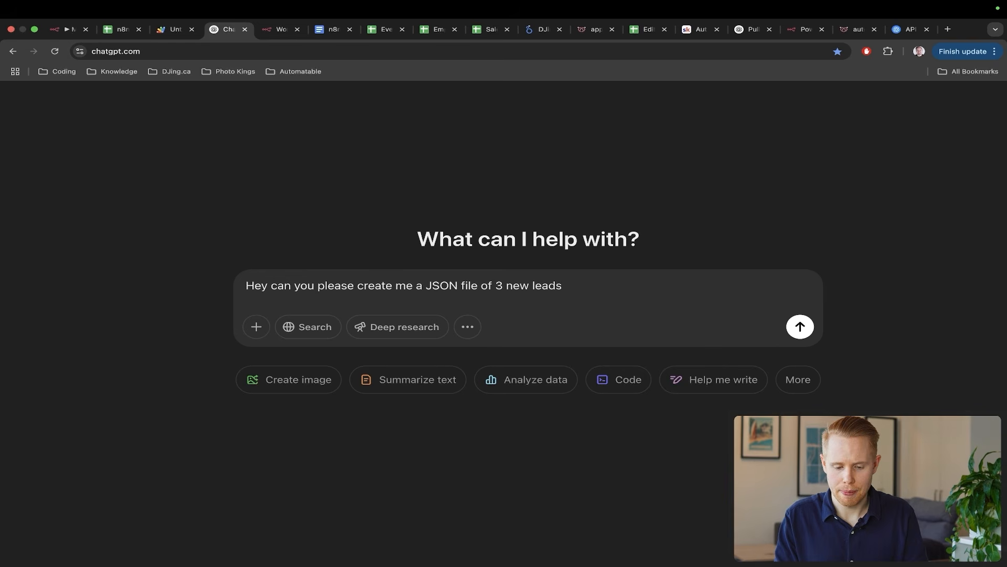
{"action": "type", "text": " as mock data"}
{"action": "key", "text": "Return"}
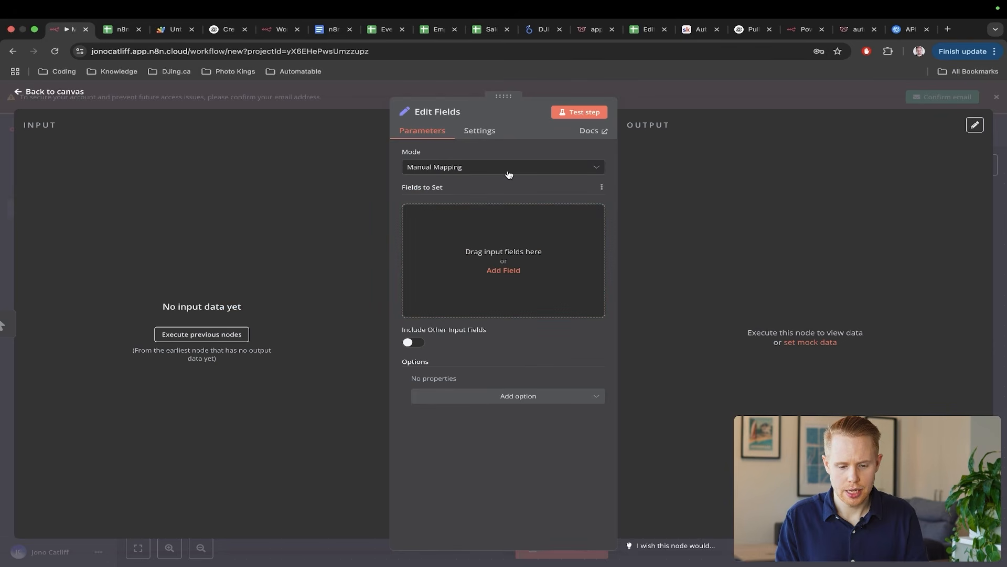
- Switch the Edit Fields node to JSON mode and empty its JSON editor
{"action": "left_click", "coordinate": [508, 174]}
{"action": "left_click_drag", "start_coordinate": [412, 202], "coordinate": [472, 230]}
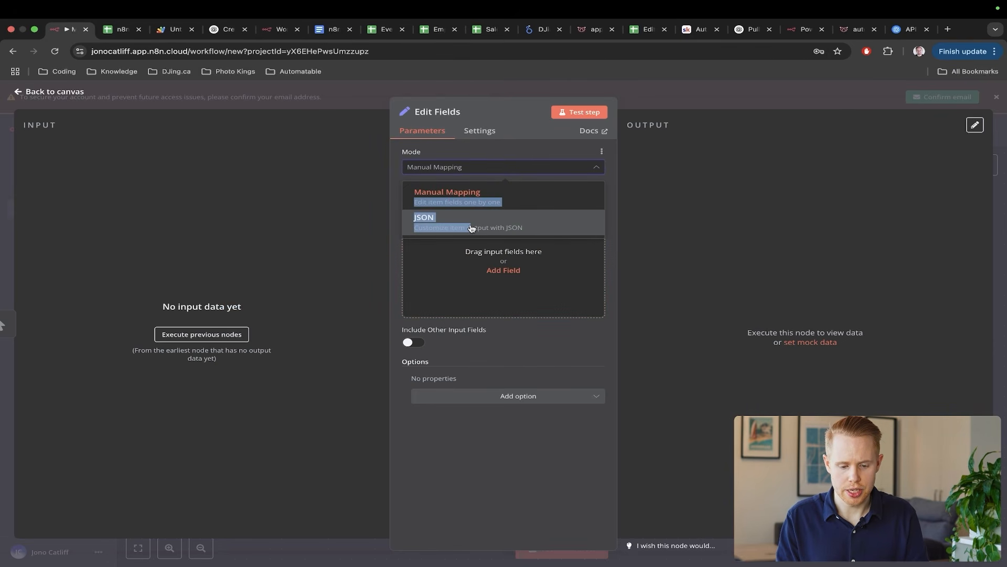
{"action": "left_click", "coordinate": [472, 229]}
{"action": "left_click", "coordinate": [471, 224]}
{"action": "key", "text": "super+a"}
{"action": "type", "text": "{{ $('Webhook').item.json.body.range.rowStart }}"}
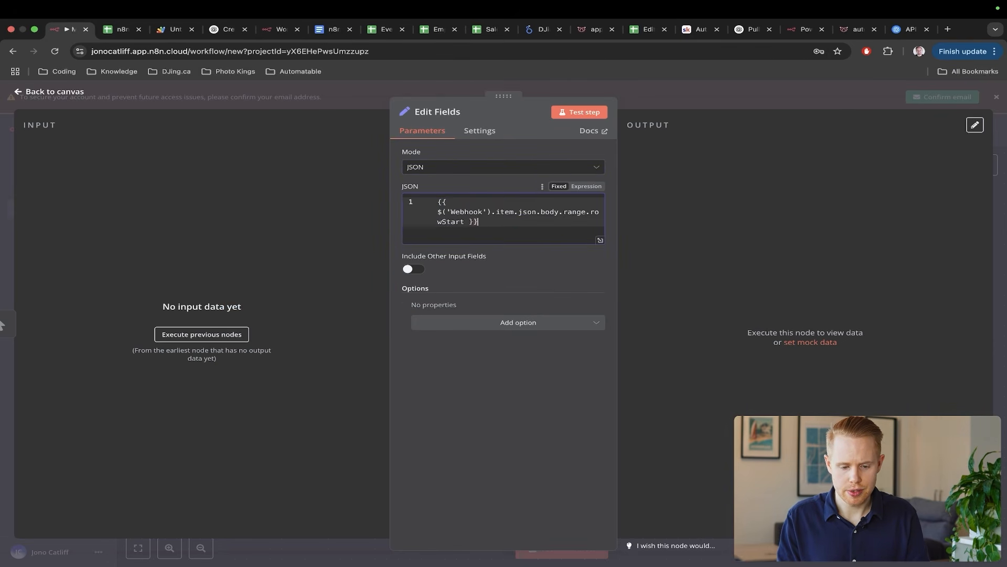
{"action": "left_click", "coordinate": [600, 241]}
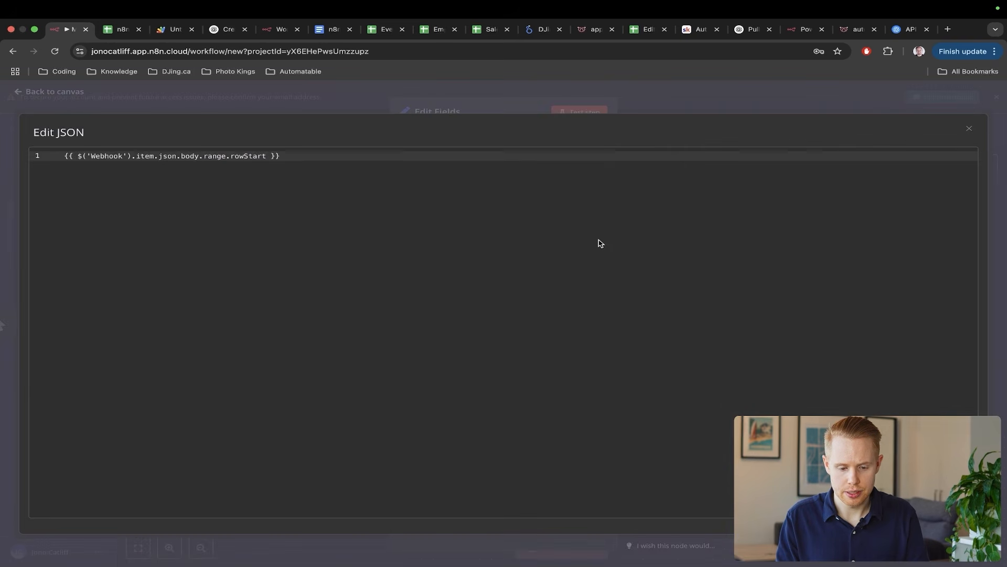
{"action": "key", "text": "super+a"}
{"action": "key", "text": "BackSpace"}
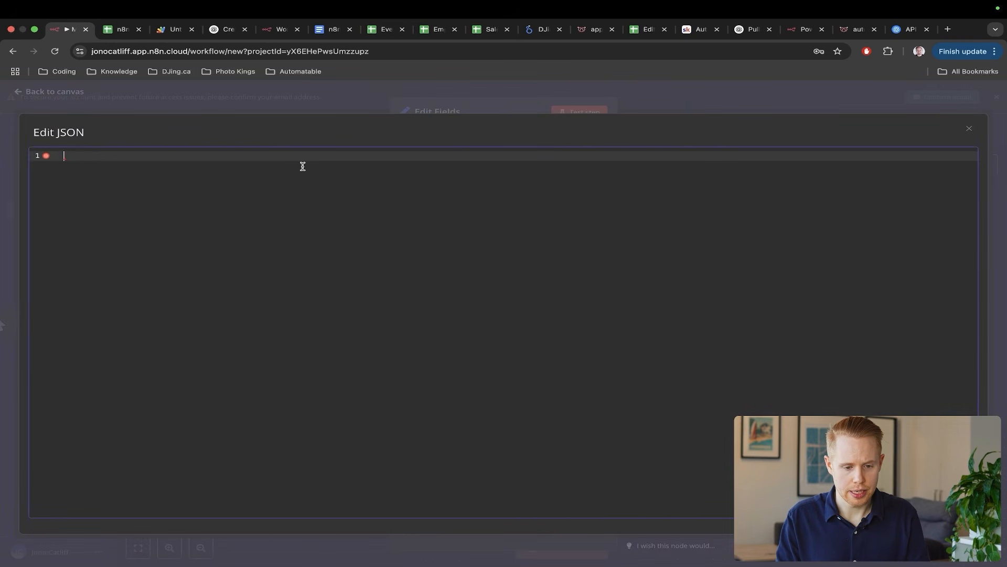
- Copy the ChatGPT Mock Leads JSON and paste it into the Edit Fields JSON editor
{"action": "left_click", "coordinate": [226, 29]}
{"action": "left_click", "coordinate": [795, 230]}
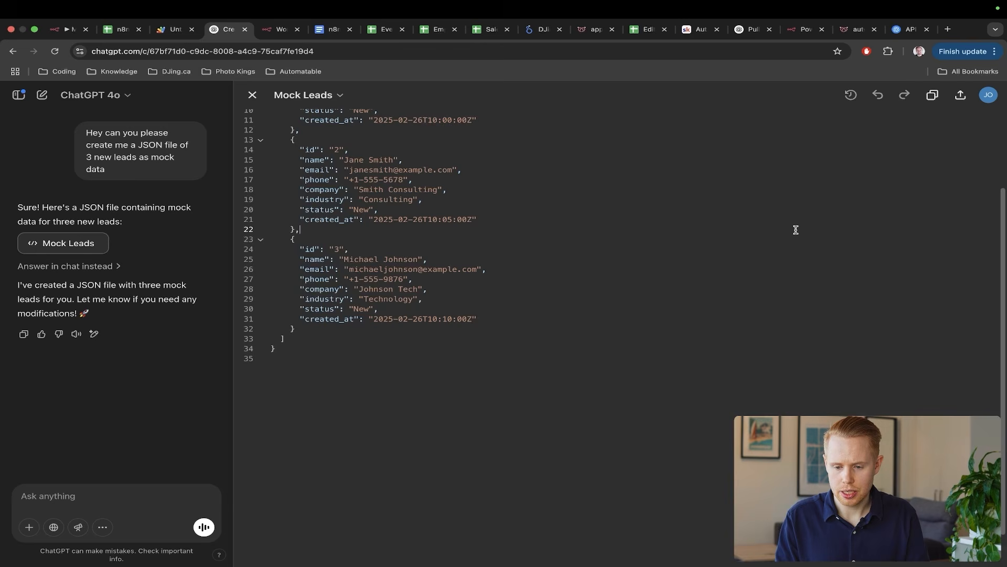
{"action": "key", "text": "super+a"}
{"action": "key", "text": "super+c"}
{"action": "key", "text": "super+1"}
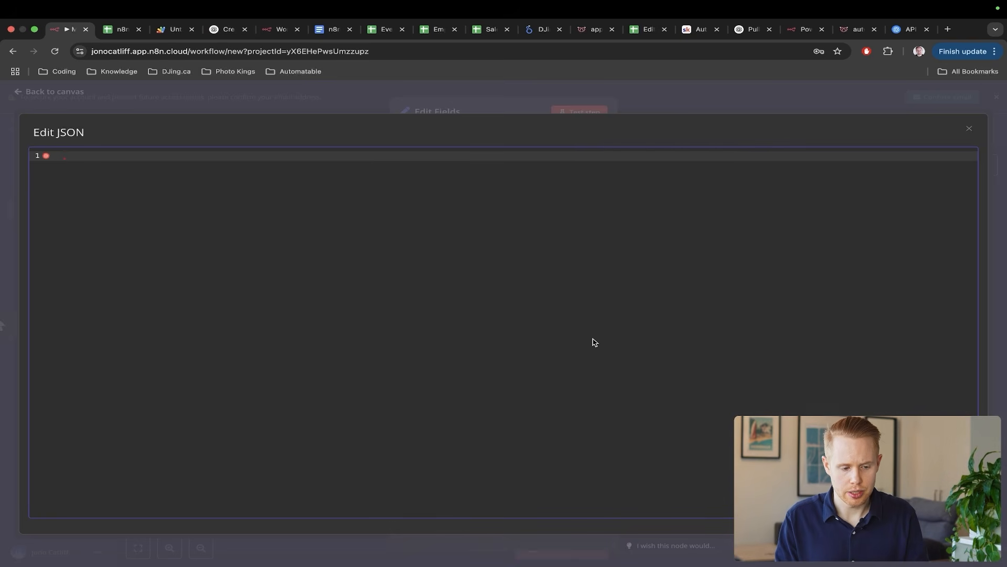
{"action": "key", "text": "super+v"}
{"action": "scroll", "coordinate": [592, 339], "scroll_direction": "up", "scroll_amount": 5}
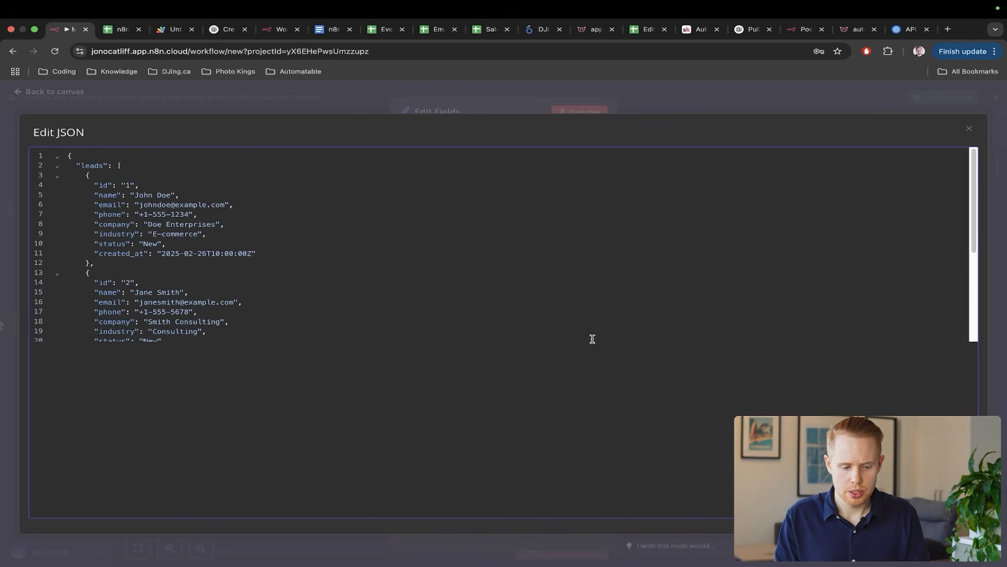
{"action": "left_click", "coordinate": [992, 191]}
- Save and test the workflow, then open Edit Fields to inspect its output
{"action": "left_click", "coordinate": [1006, 246]}
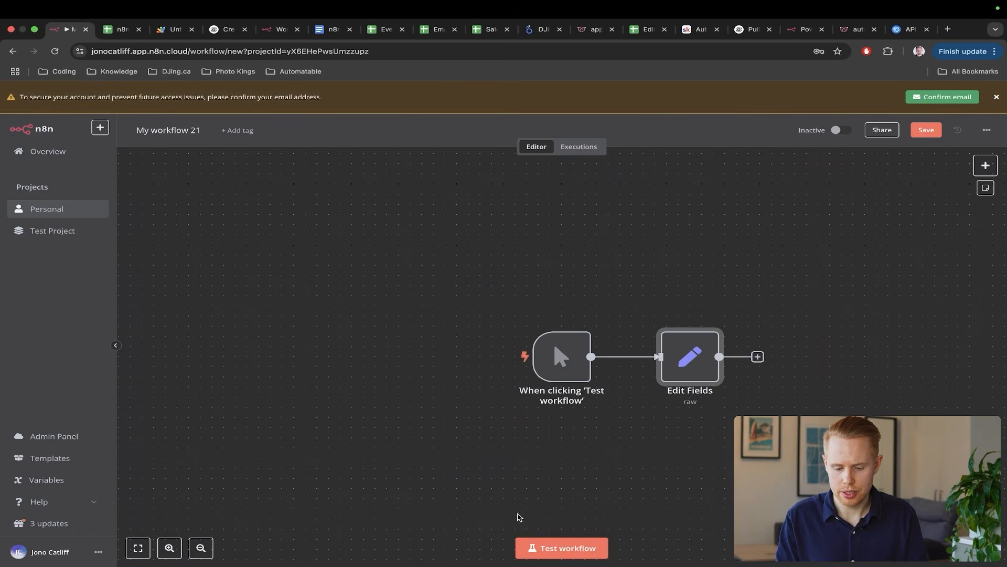
{"action": "left_click", "coordinate": [533, 544]}
{"action": "scroll", "coordinate": [668, 436], "scroll_direction": "right", "scroll_amount": 2}
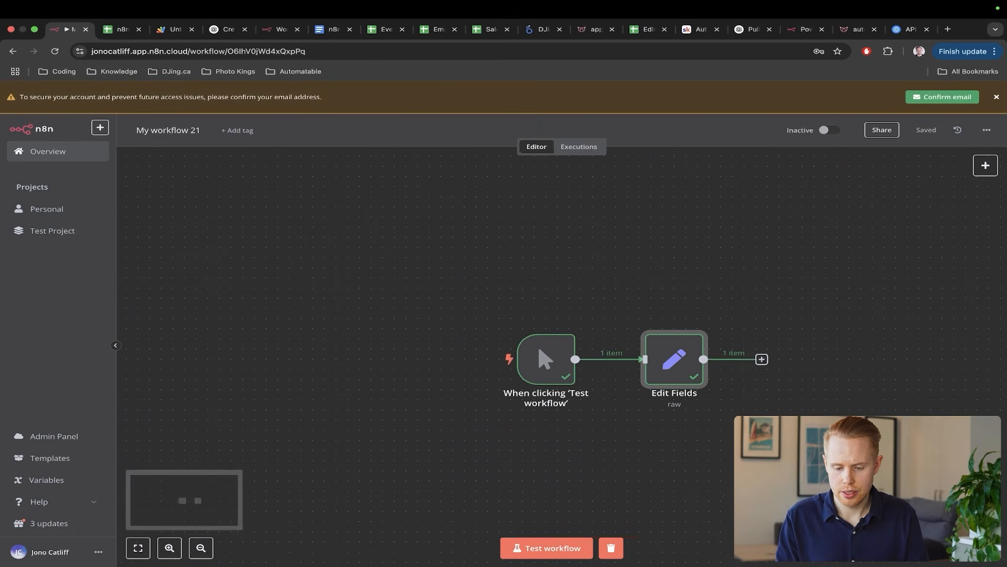
{"action": "double_click", "coordinate": [579, 373]}
- Annotate arrows from the JSON to the output's first lead name and second lead email
{"action": "key", "text": "ctrl+a"}
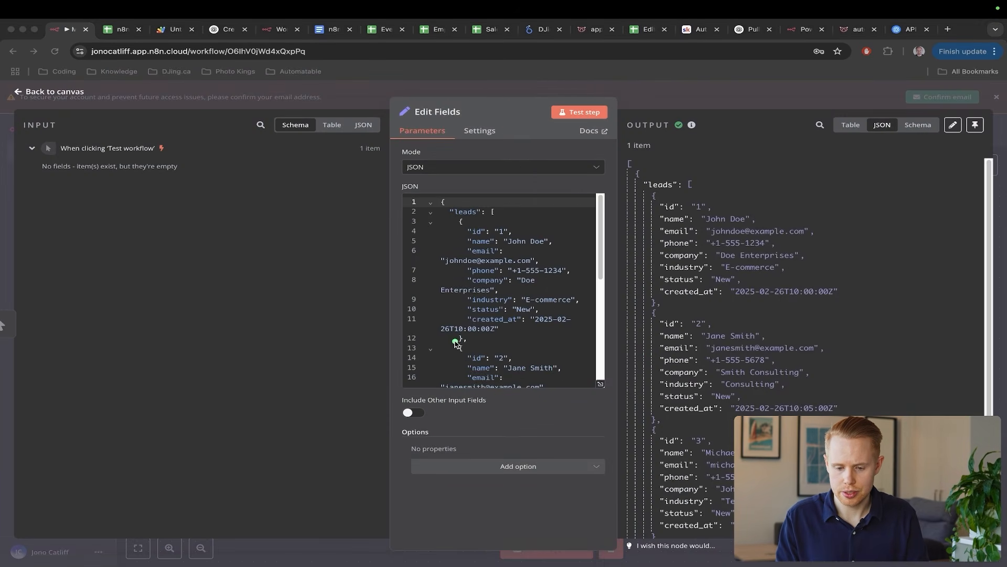
{"action": "left_click_drag", "start_coordinate": [456, 340], "coordinate": [670, 268]}
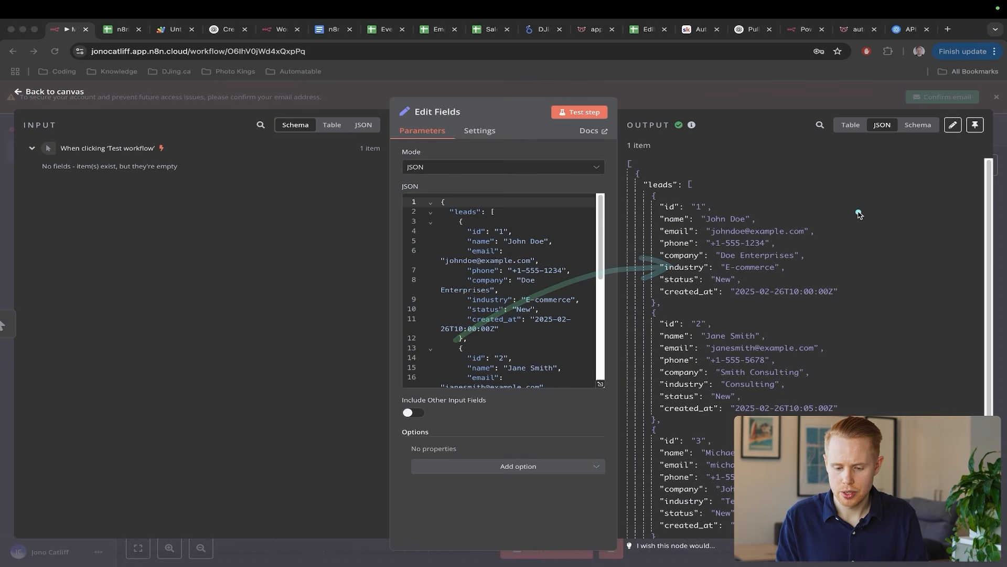
{"action": "left_click_drag", "start_coordinate": [860, 212], "coordinate": [759, 213]}
{"action": "left_click_drag", "start_coordinate": [953, 284], "coordinate": [814, 345]}
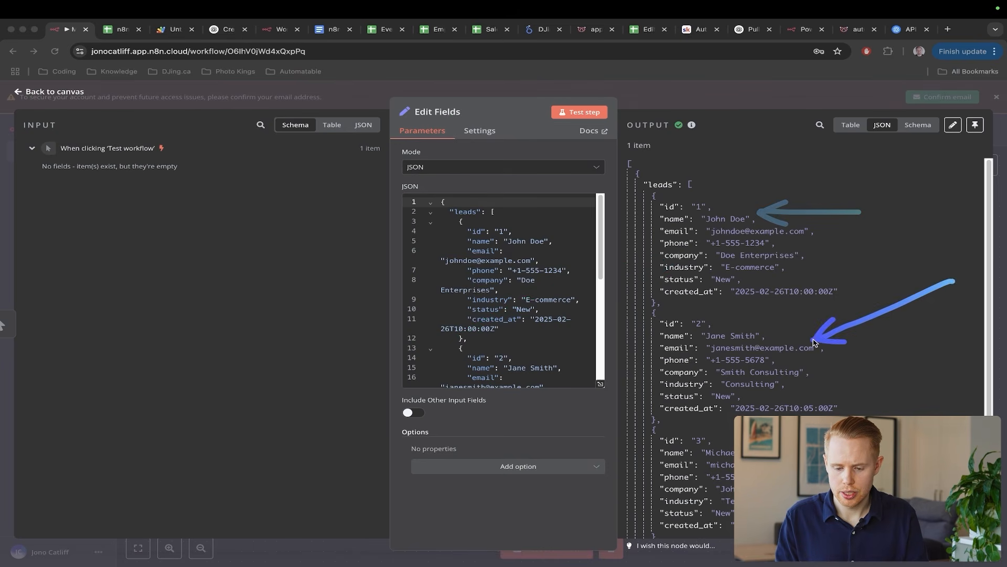
{"action": "key", "text": "Escape"}
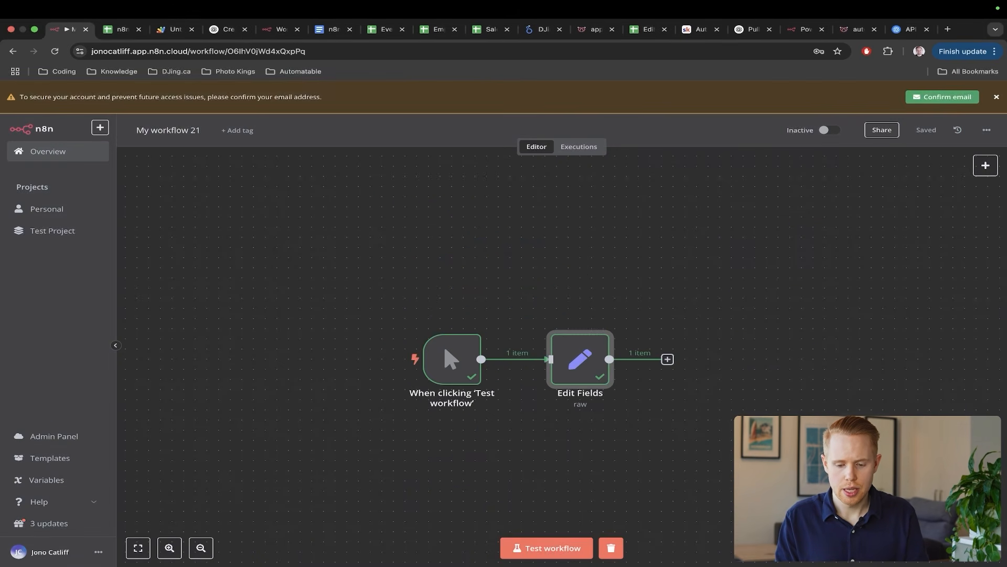
{"action": "scroll", "coordinate": [766, 373], "scroll_direction": "right", "scroll_amount": 3}
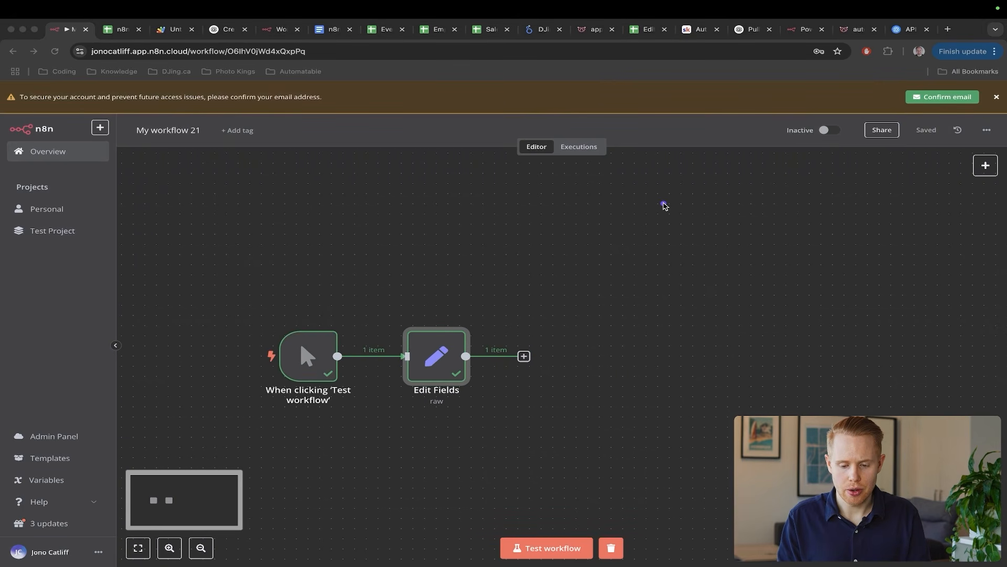
{"action": "left_click_drag", "start_coordinate": [663, 205], "coordinate": [455, 331]}
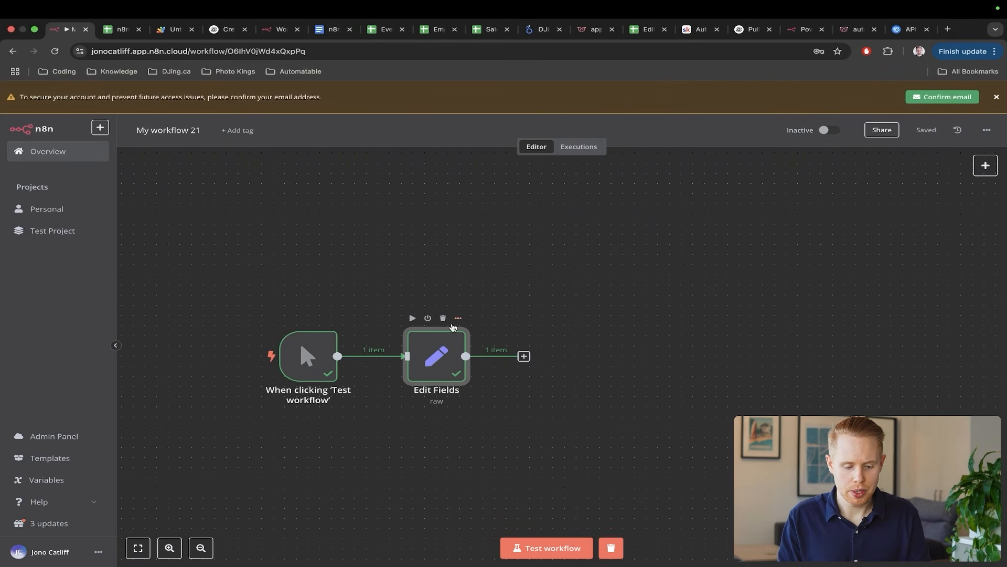
{"action": "key", "text": "ctrl+Tab"}
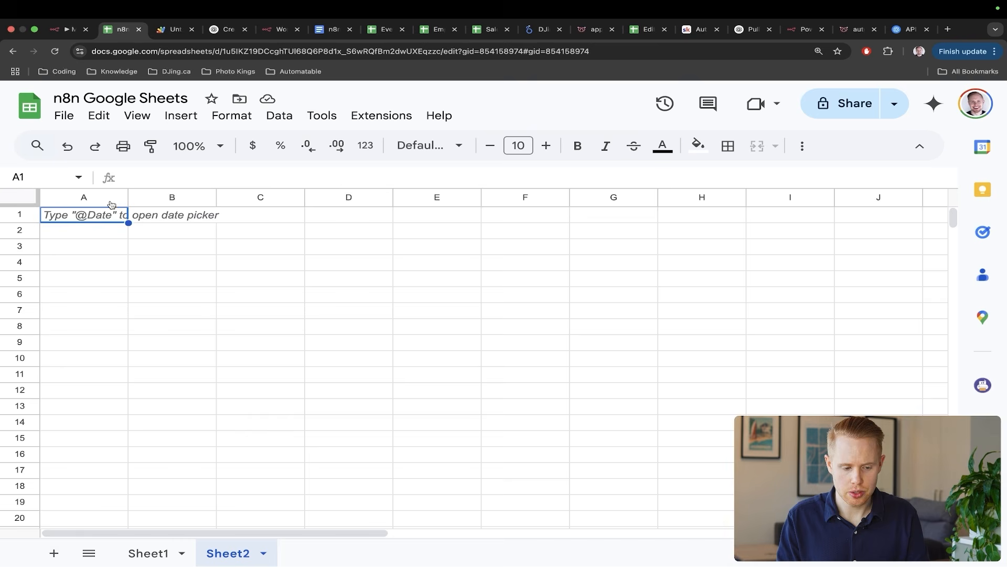
- Enter First Name, Last Name and Email into cells A1, B1 and C1 of Sheet2
{"action": "type", "text": "Name"}
{"action": "key", "text": "BackSpace"}
{"action": "key", "text": "BackSpace"}
{"action": "key", "text": "BackSpace"}
{"action": "key", "text": "BackSpace"}
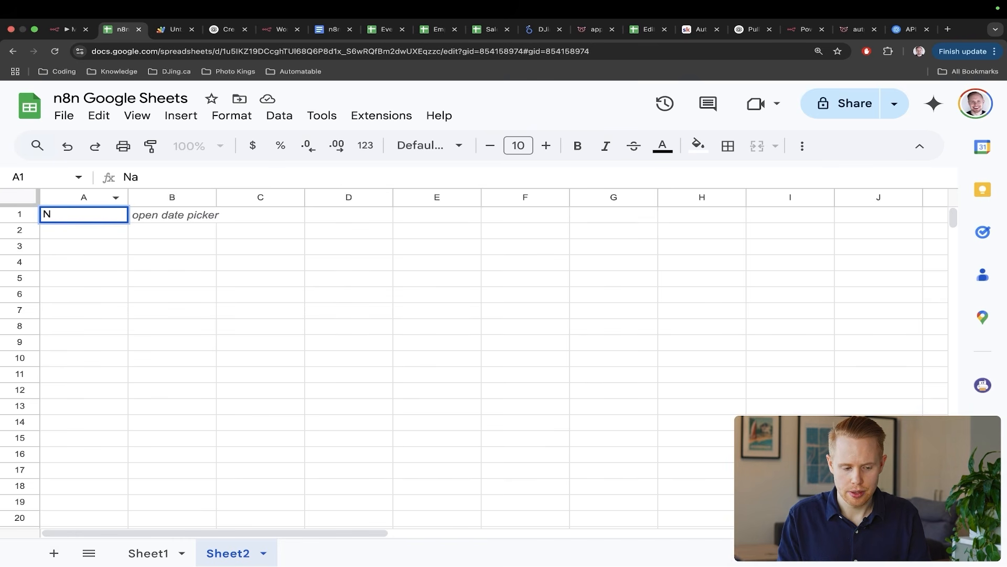
{"action": "type", "text": "First Name"}
{"action": "key", "text": "Tab"}
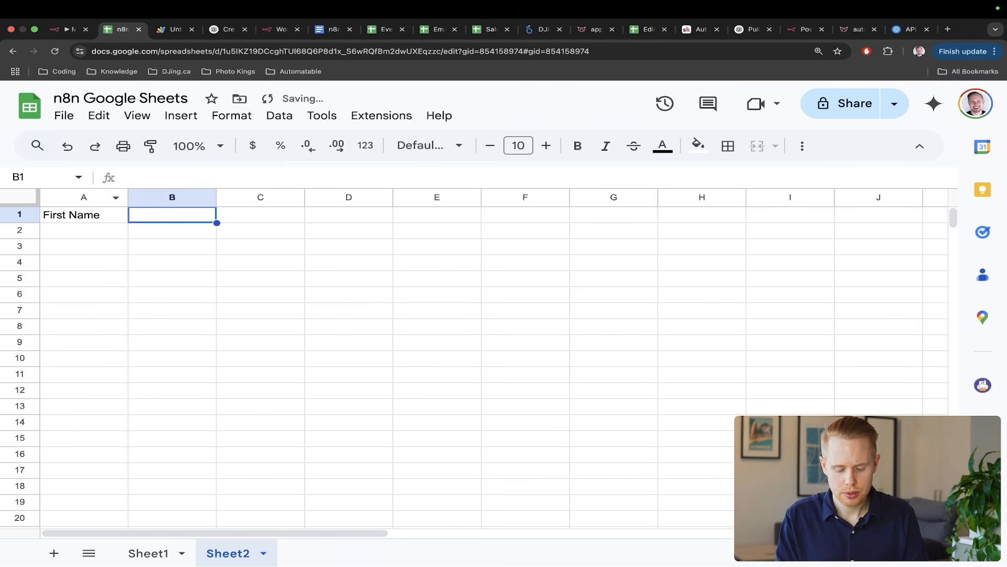
{"action": "type", "text": "Last Name"}
{"action": "key", "text": "Tab"}
{"action": "type", "text": "Email"}
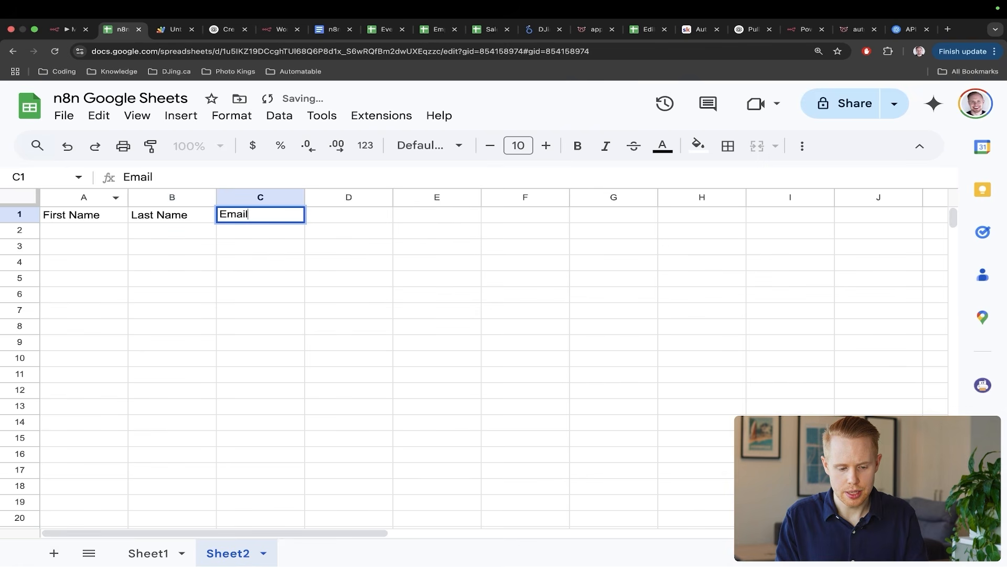
{"action": "key", "text": "Return"}
{"action": "key", "text": "ctrl+shift+Tab"}
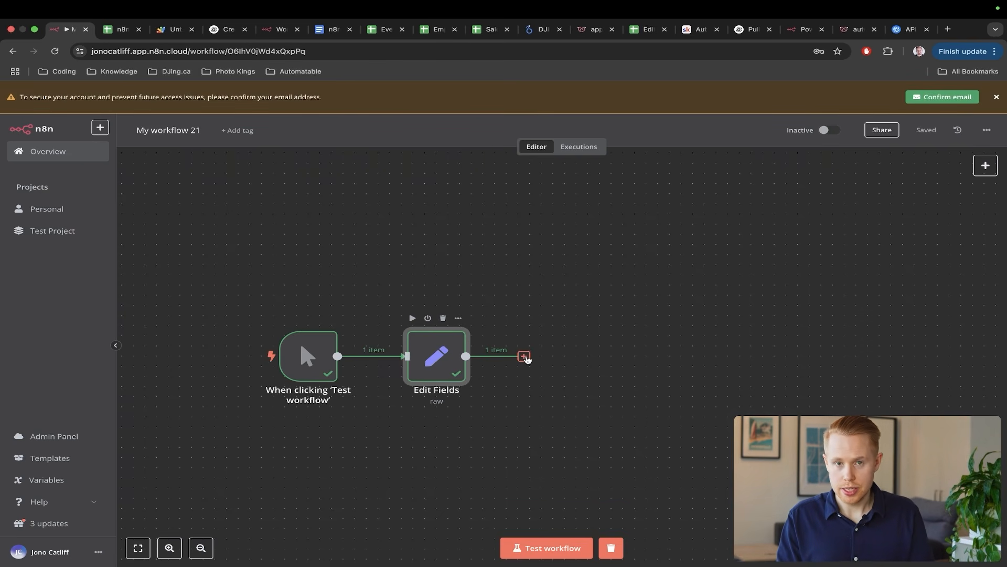
- Add a Split Out node after Edit Fields and view its input as JSON
{"action": "left_click", "coordinate": [524, 357]}
{"action": "type", "text": "iteart"}
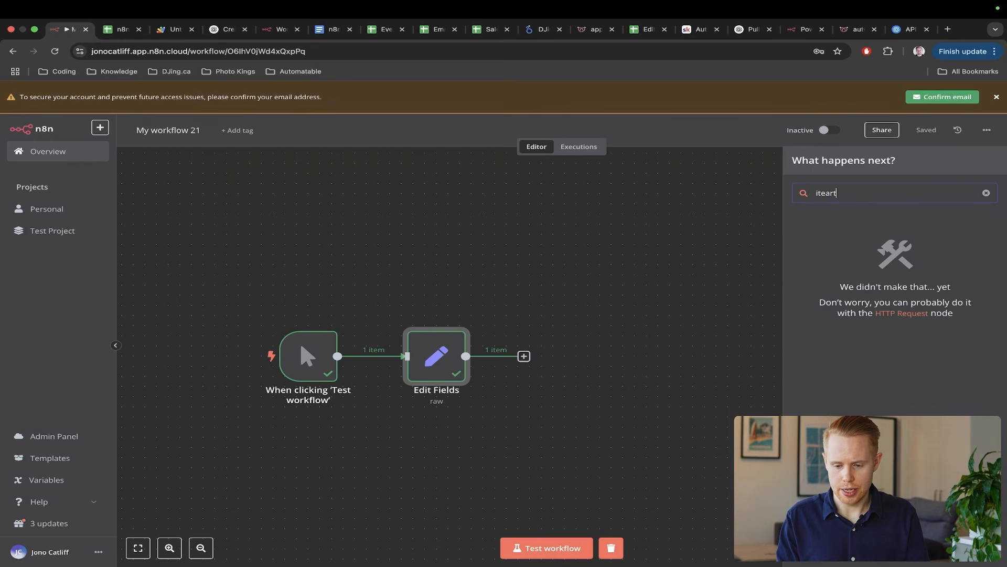
{"action": "type", "text": "or"}
{"action": "key", "text": "ctrl+a"}
{"action": "type", "text": "it"}
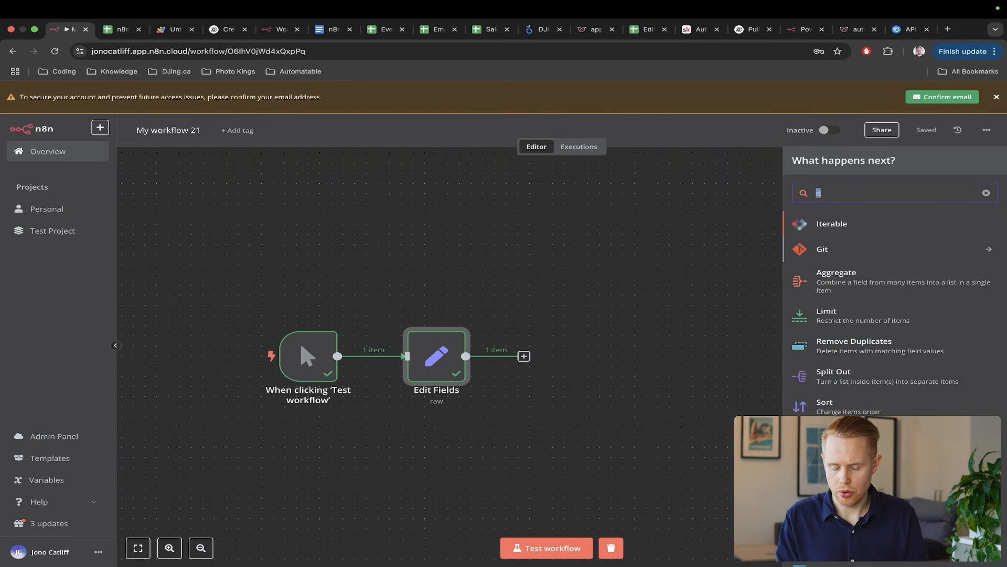
{"action": "type", "text": "split"}
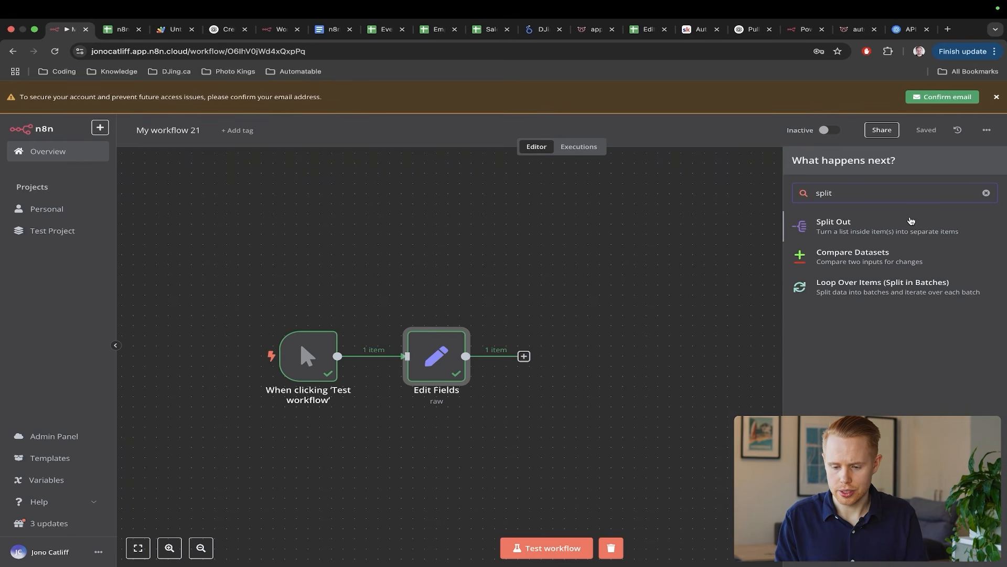
{"action": "left_click", "coordinate": [911, 220]}
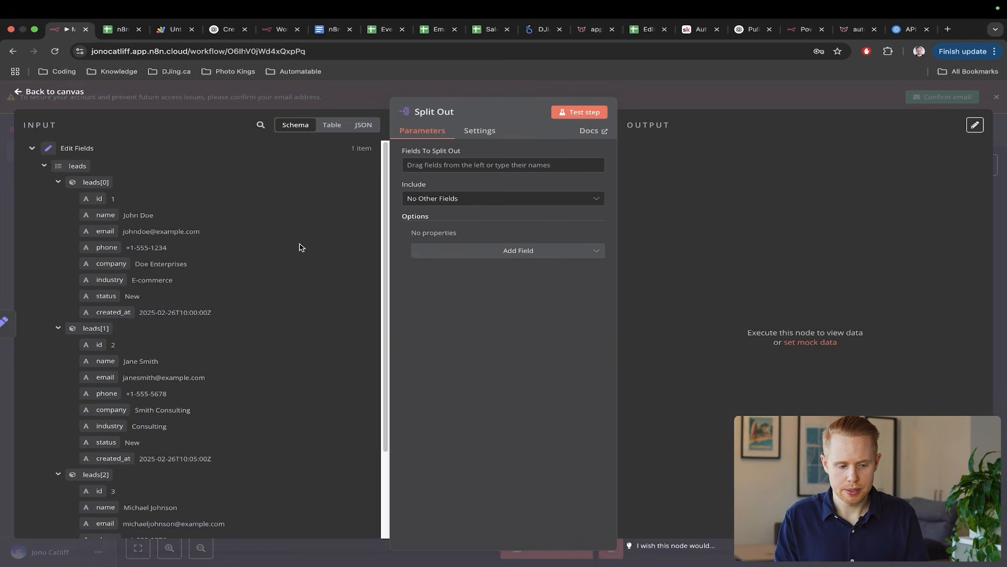
{"action": "left_click", "coordinate": [332, 125]}
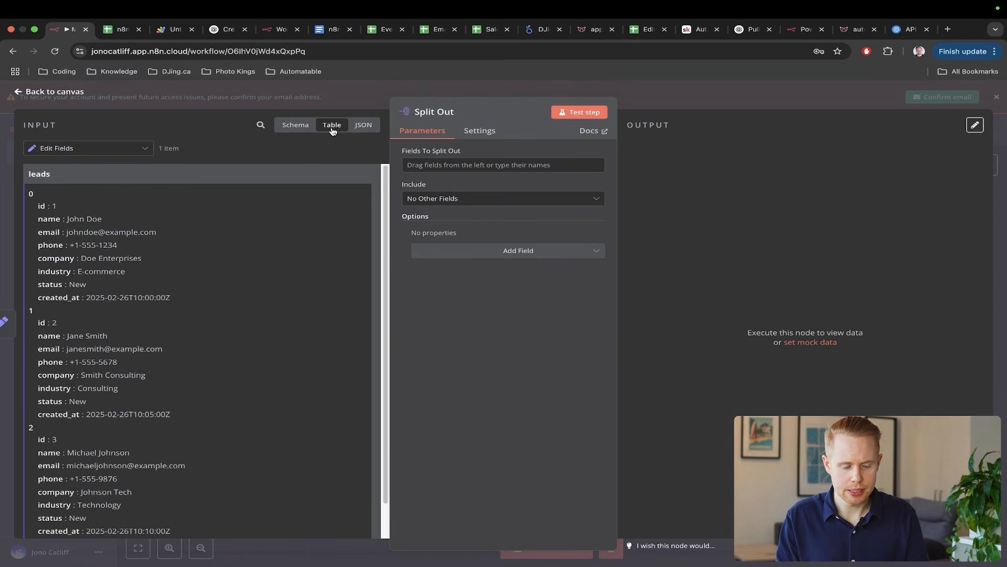
{"action": "left_click", "coordinate": [364, 127]}
- Draw arrows pointing at the leads list and each of the three leads
{"action": "key", "text": "ctrl+a"}
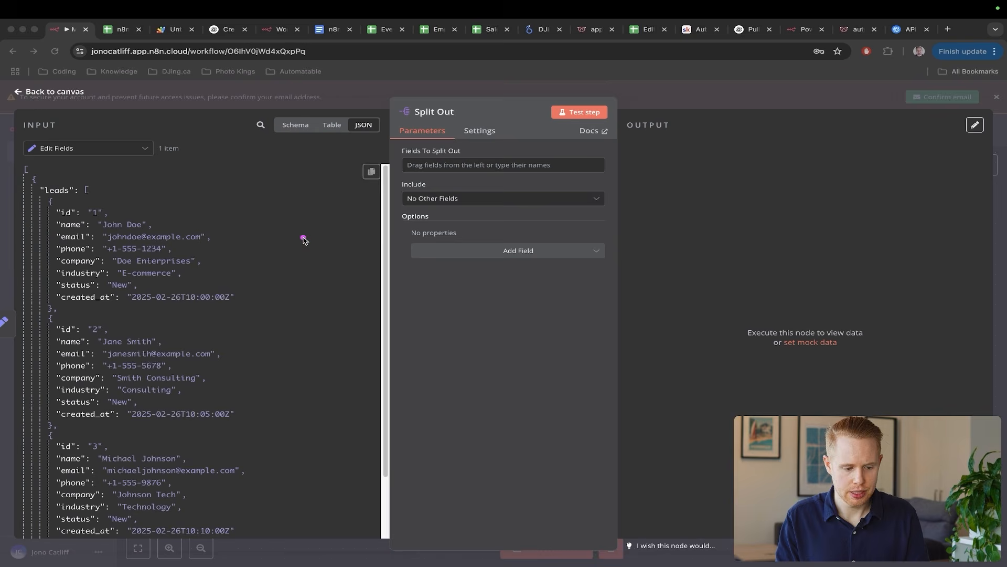
{"action": "mouse_move", "coordinate": [303, 237]}
{"action": "left_mouse_down"}
{"action": "mouse_move", "coordinate": [79, 190]}
{"action": "mouse_move", "coordinate": [88, 195]}
{"action": "left_mouse_up"}
{"action": "mouse_move", "coordinate": [294, 179]}
{"action": "left_mouse_down"}
{"action": "mouse_move", "coordinate": [175, 207]}
{"action": "mouse_move", "coordinate": [153, 223]}
{"action": "left_mouse_up"}
{"action": "left_click_drag", "start_coordinate": [313, 300], "coordinate": [182, 336]}
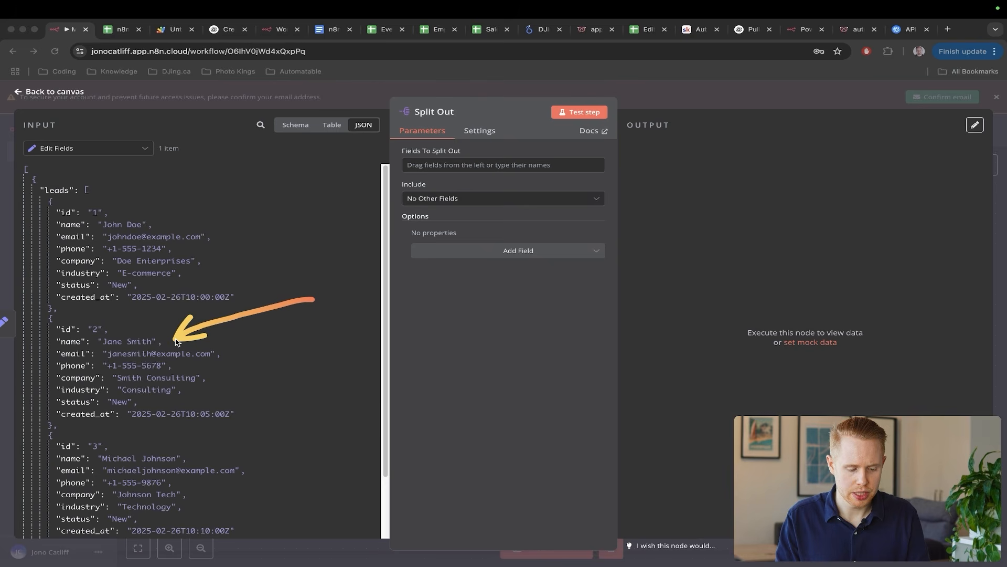
{"action": "mouse_move", "coordinate": [387, 410]}
{"action": "left_mouse_down"}
{"action": "mouse_move", "coordinate": [251, 423]}
{"action": "mouse_move", "coordinate": [214, 452]}
{"action": "left_mouse_up"}
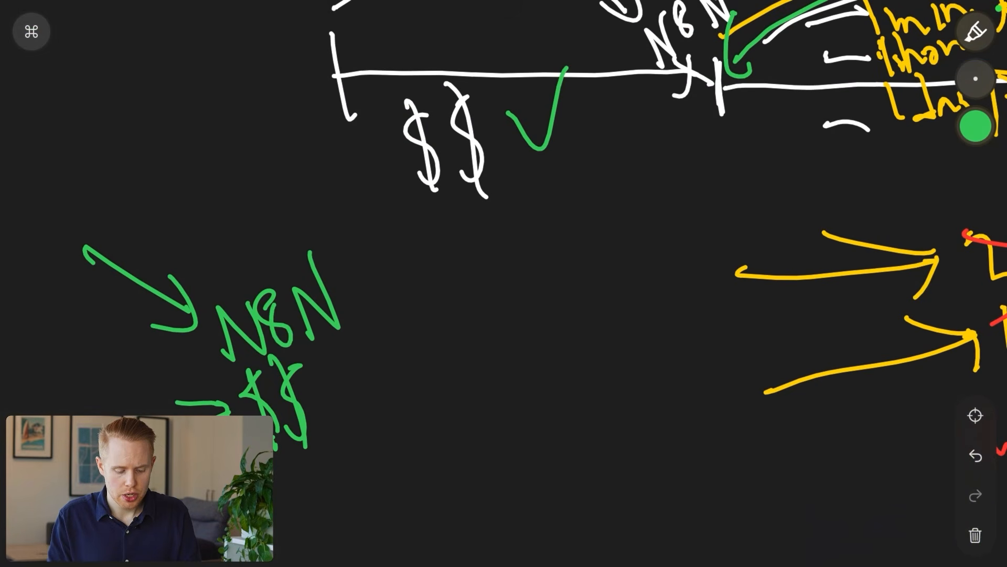
- Clear the whiteboard, handwrite Apples, Bananas and Mangoes, and sketch a white outline
{"action": "left_click", "coordinate": [975, 535]}
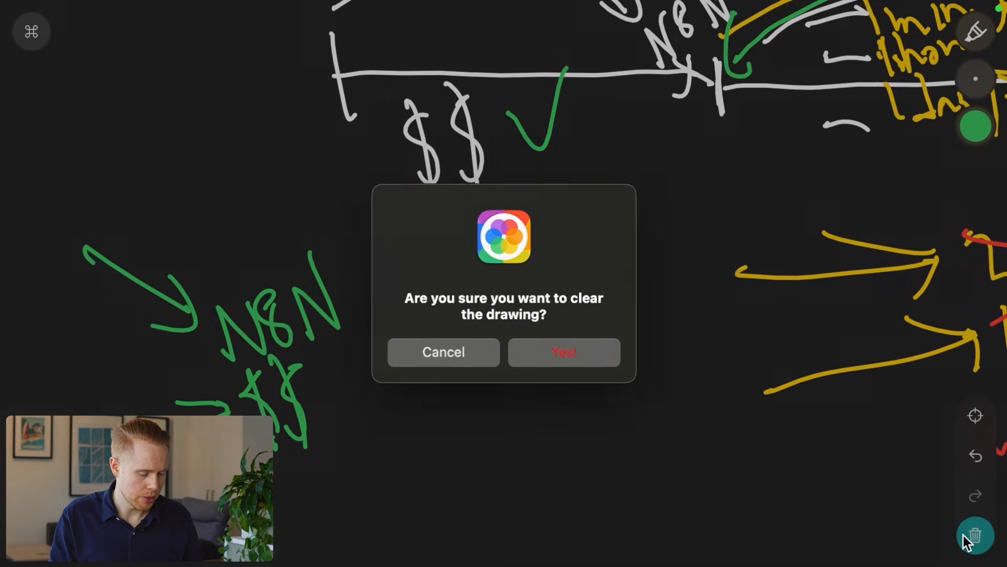
{"action": "left_click", "coordinate": [542, 349]}
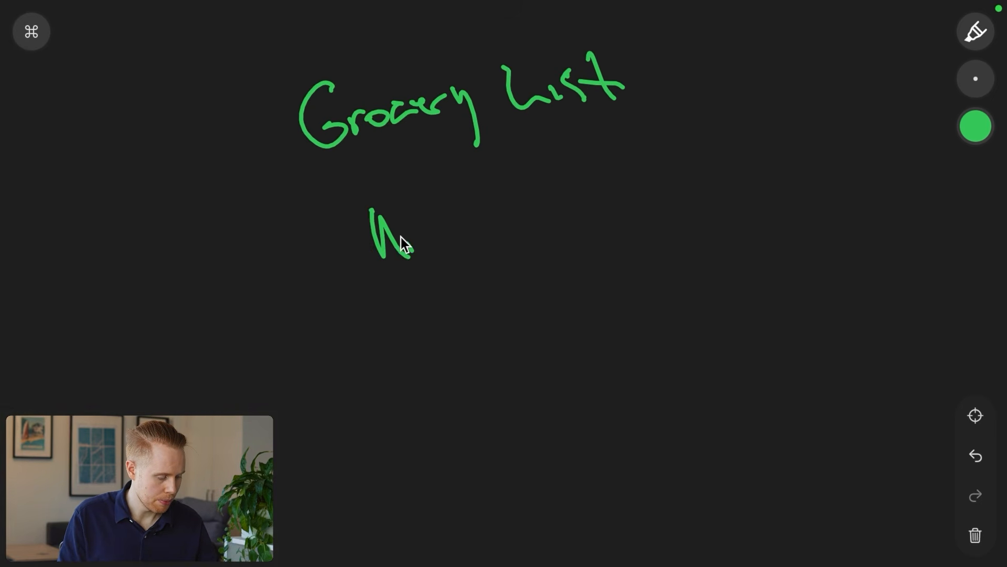
{"action": "left_click_drag", "start_coordinate": [451, 223], "coordinate": [447, 227]}
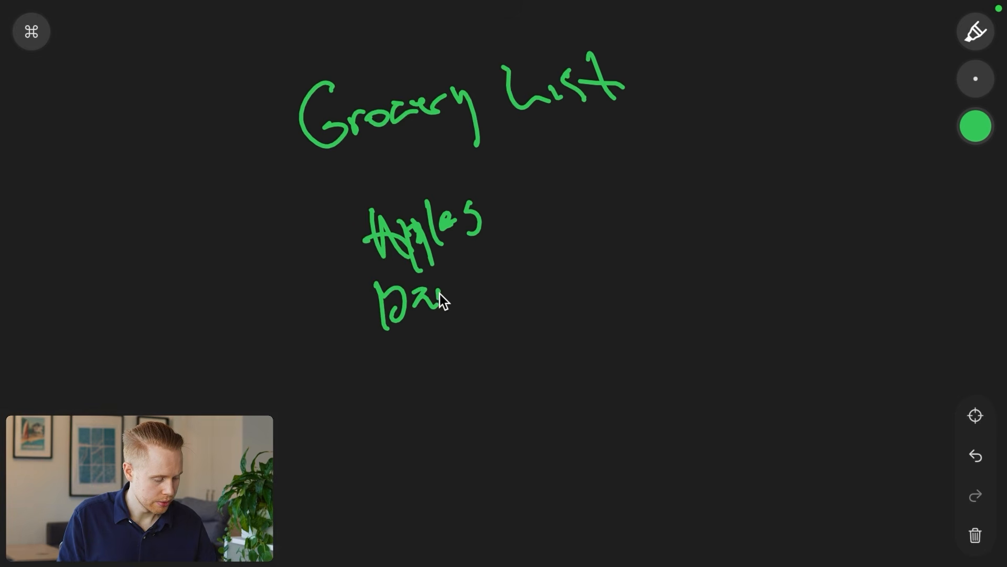
{"action": "left_click_drag", "start_coordinate": [542, 279], "coordinate": [539, 297]}
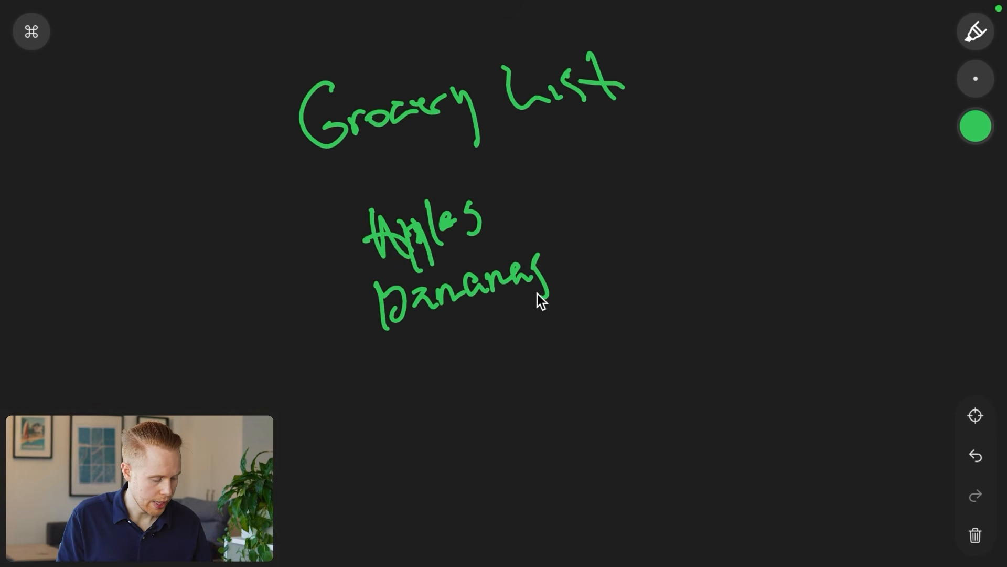
{"action": "left_click_drag", "start_coordinate": [393, 391], "coordinate": [448, 372]}
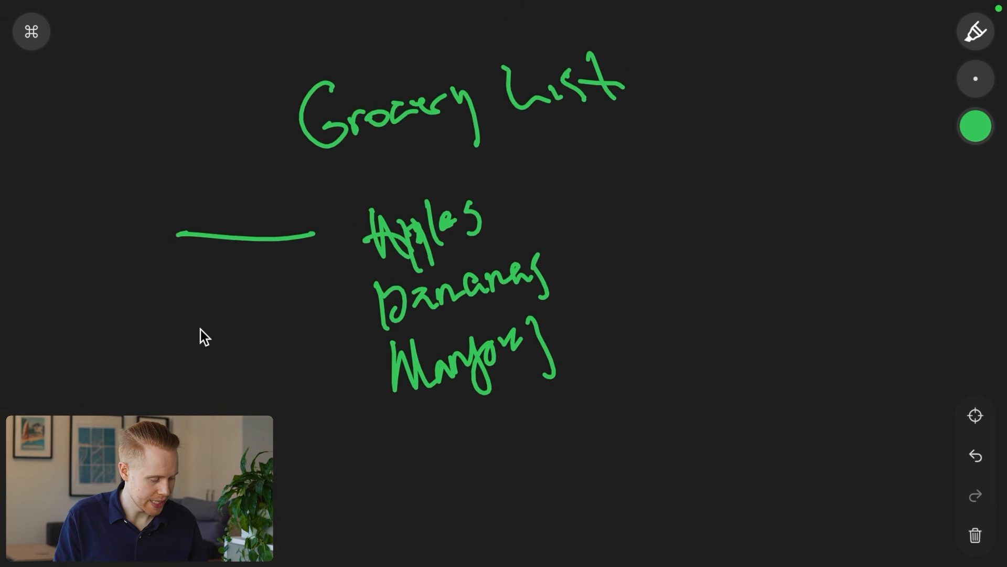
{"action": "left_click", "coordinate": [974, 125]}
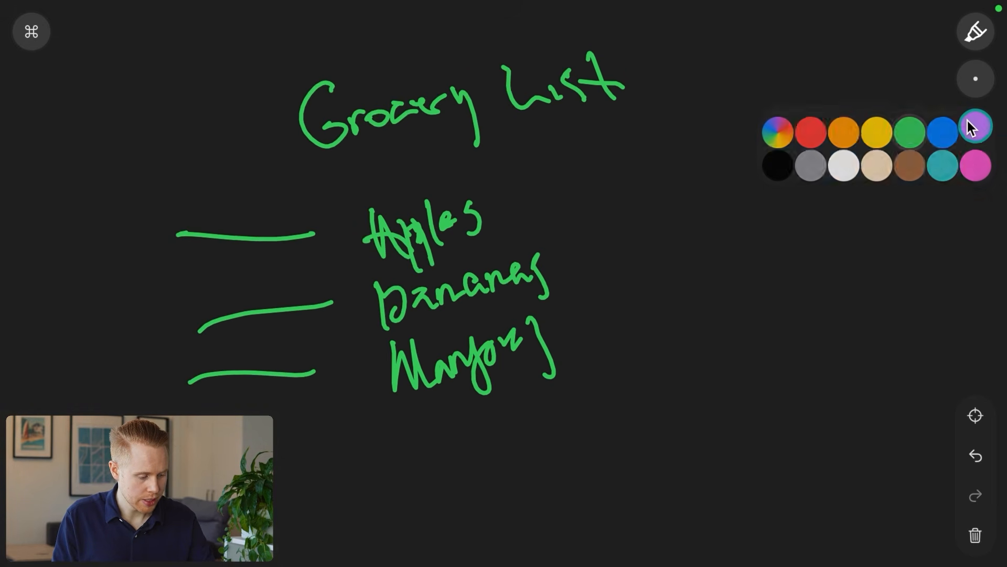
{"action": "left_click", "coordinate": [816, 164]}
{"action": "left_click_drag", "start_coordinate": [755, 197], "coordinate": [848, 98]}
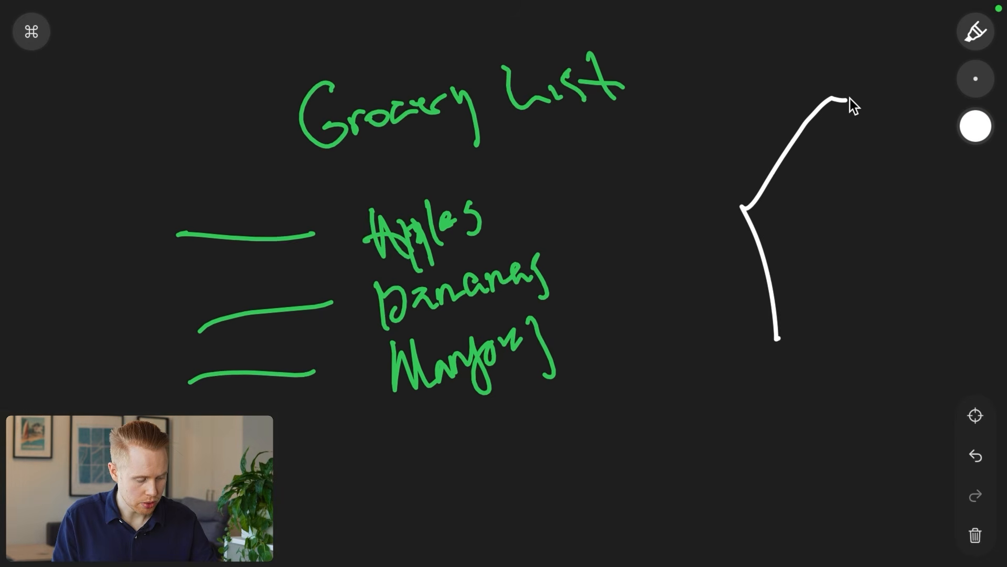
{"action": "left_click_drag", "start_coordinate": [953, 164], "coordinate": [956, 329]}
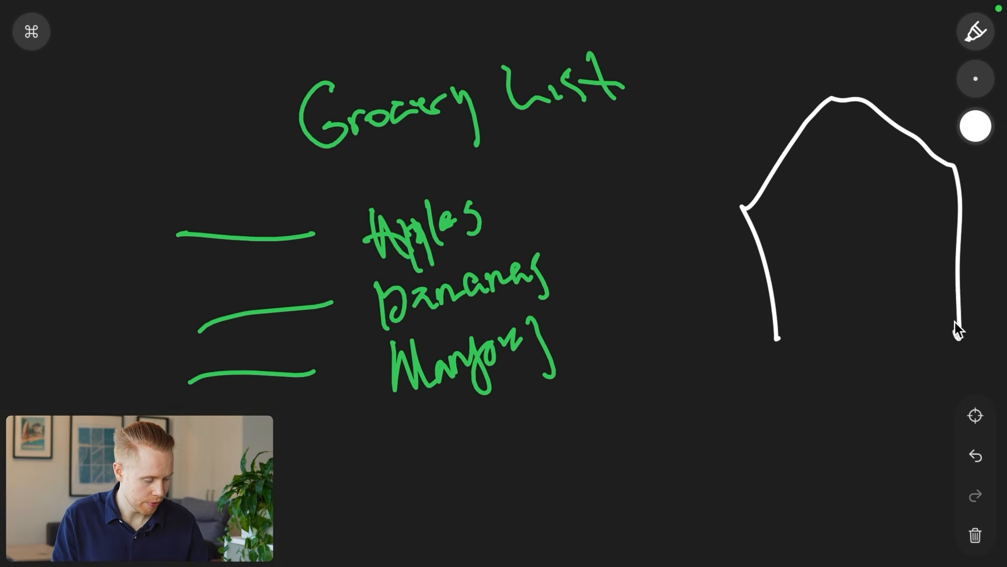
- In red, strike through Apples, Bananas and Mangoes and draw arrows at the items
{"action": "left_click", "coordinate": [974, 126]}
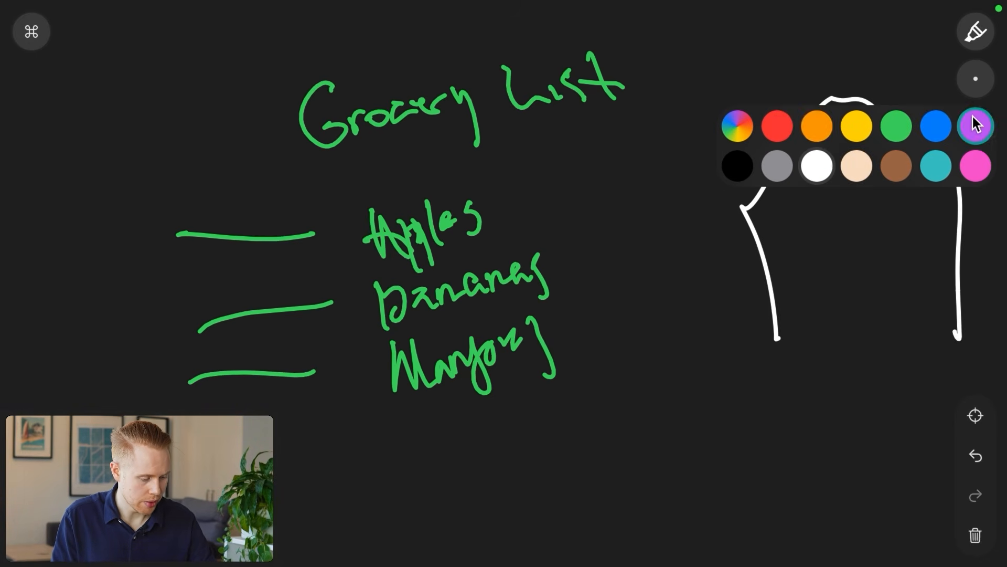
{"action": "left_click", "coordinate": [776, 122]}
{"action": "left_click_drag", "start_coordinate": [535, 216], "coordinate": [348, 244]}
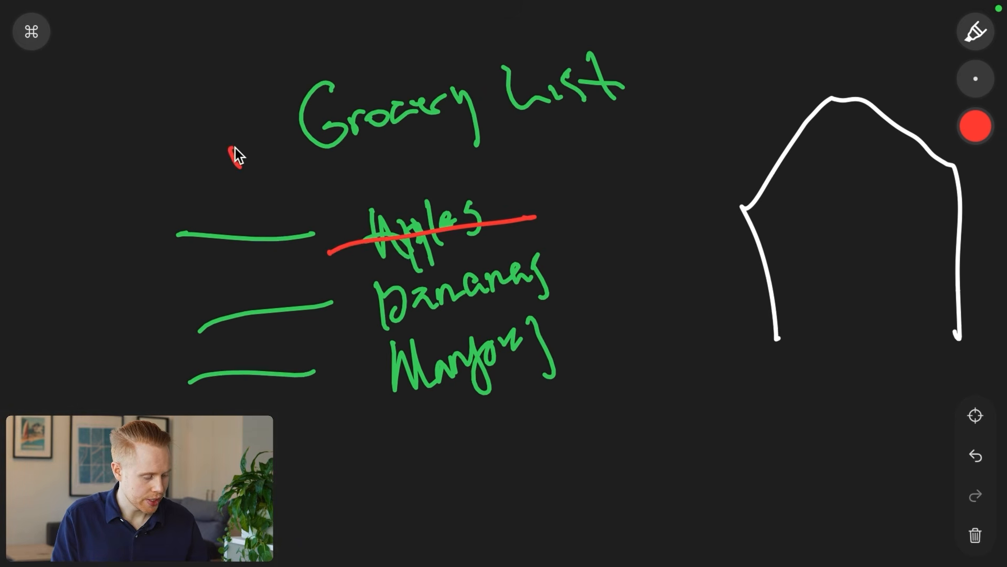
{"action": "left_click_drag", "start_coordinate": [235, 149], "coordinate": [343, 221]}
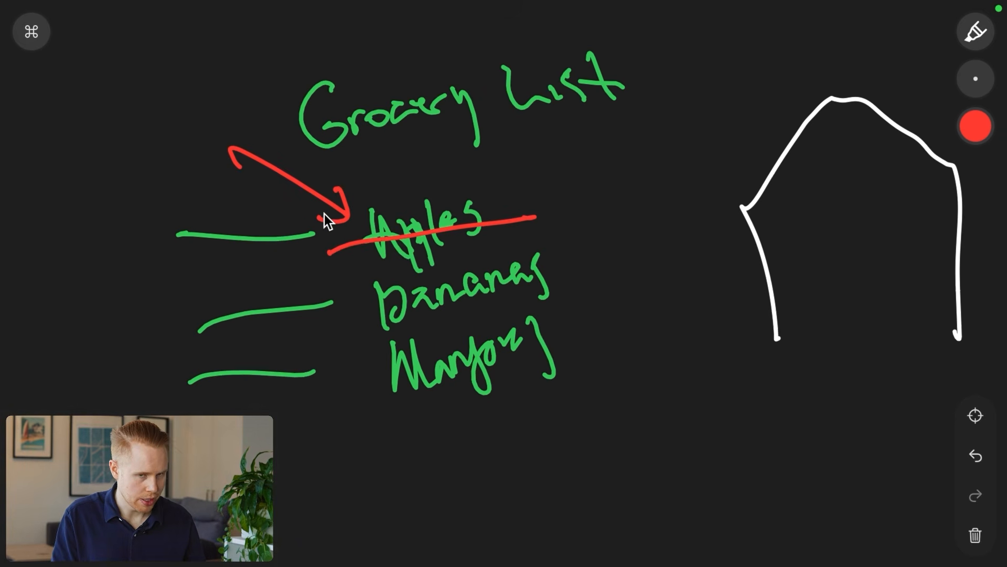
{"action": "left_click_drag", "start_coordinate": [566, 268], "coordinate": [288, 317]}
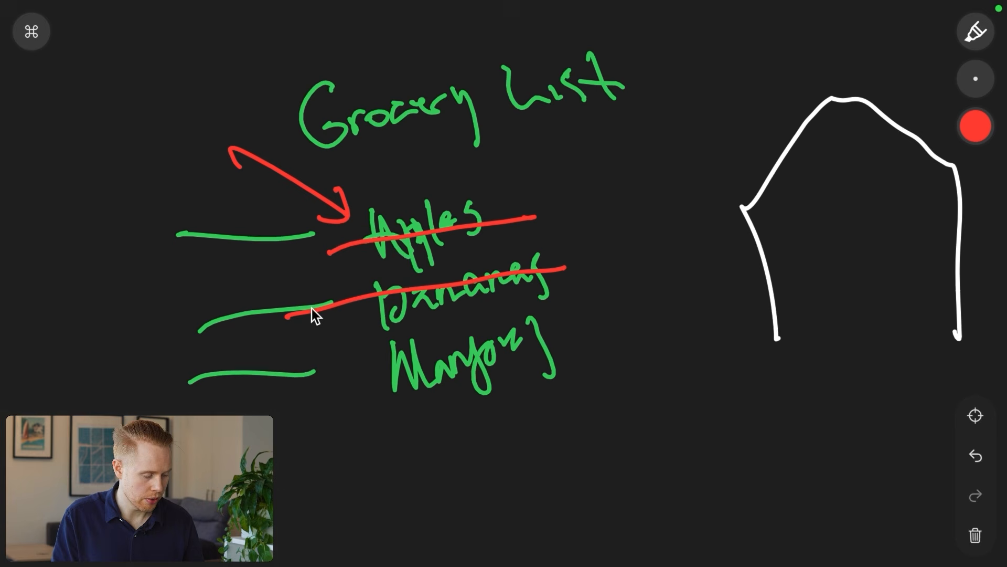
{"action": "left_click_drag", "start_coordinate": [205, 216], "coordinate": [326, 270]}
{"action": "left_click_drag", "start_coordinate": [601, 317], "coordinate": [344, 383]}
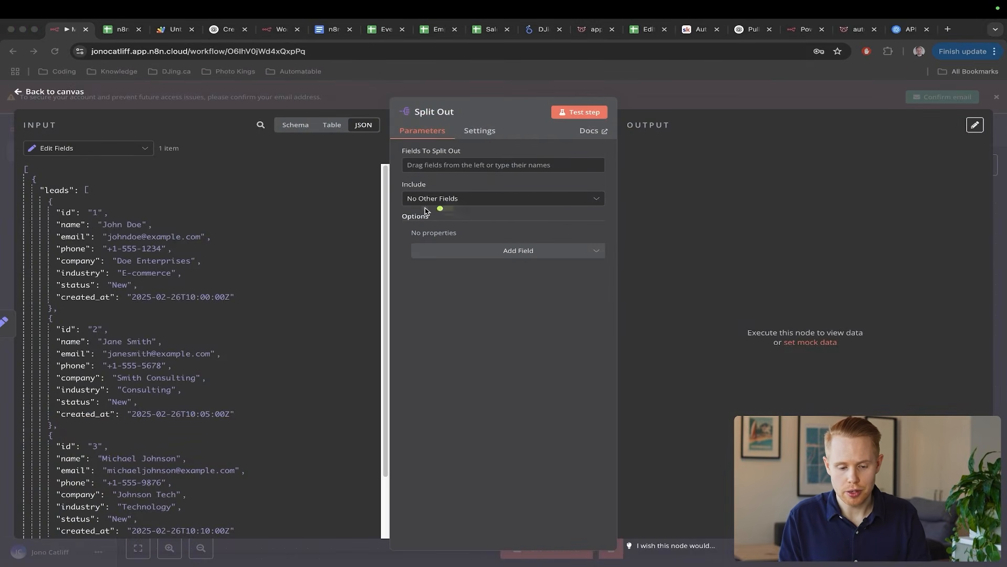
- Draw arrows at the three leads and the node parameters, then return to the canvas
{"action": "left_click_drag", "start_coordinate": [439, 209], "coordinate": [174, 222]}
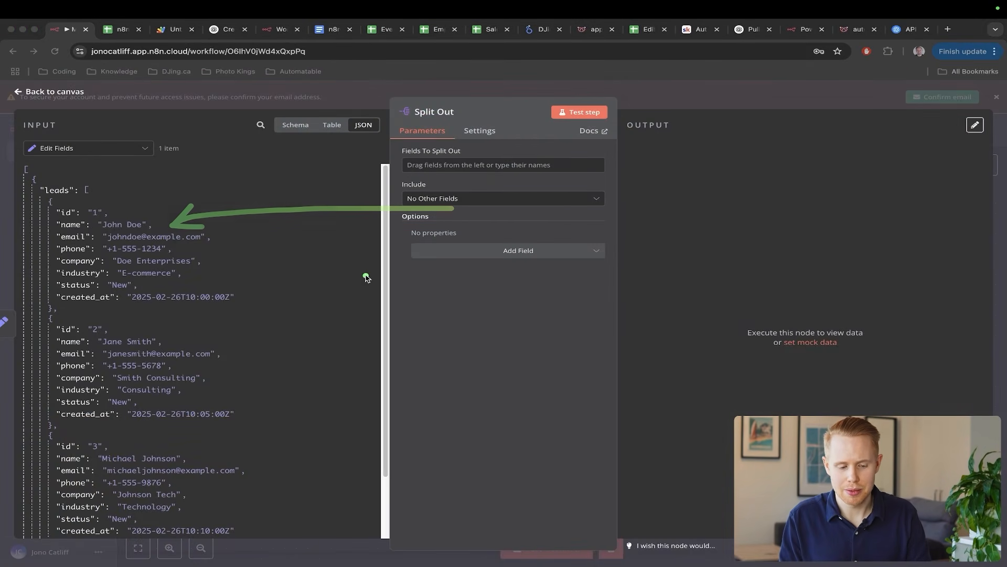
{"action": "left_click_drag", "start_coordinate": [366, 277], "coordinate": [163, 343]}
{"action": "mouse_move", "coordinate": [431, 345]}
{"action": "left_mouse_down"}
{"action": "mouse_move", "coordinate": [267, 422]}
{"action": "mouse_move", "coordinate": [234, 455]}
{"action": "left_mouse_up"}
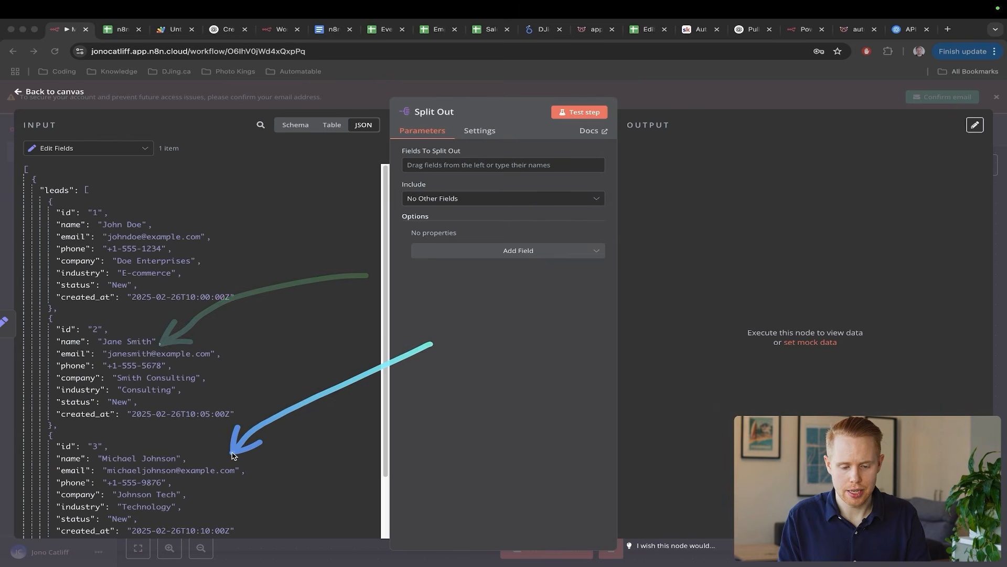
{"action": "key", "text": "Escape"}
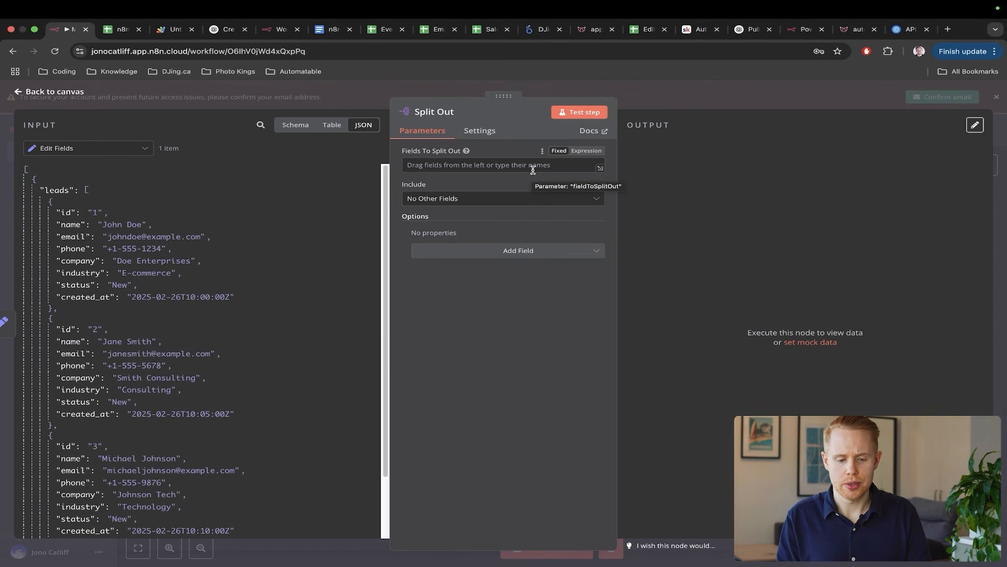
{"action": "left_click_drag", "start_coordinate": [579, 262], "coordinate": [464, 131]}
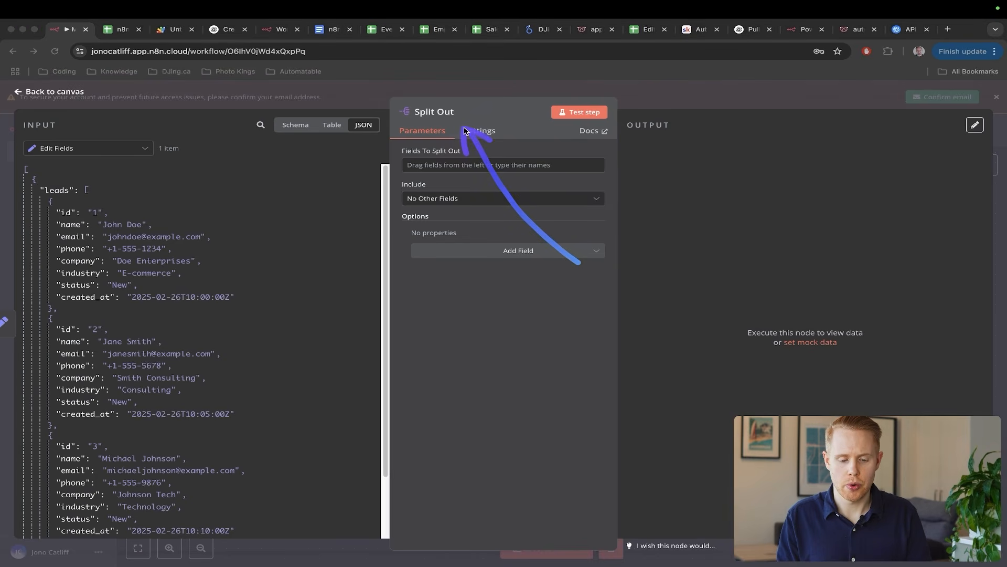
{"action": "key", "text": "Escape"}
{"action": "key", "text": "Escape"}
{"action": "left_click", "coordinate": [526, 547]}
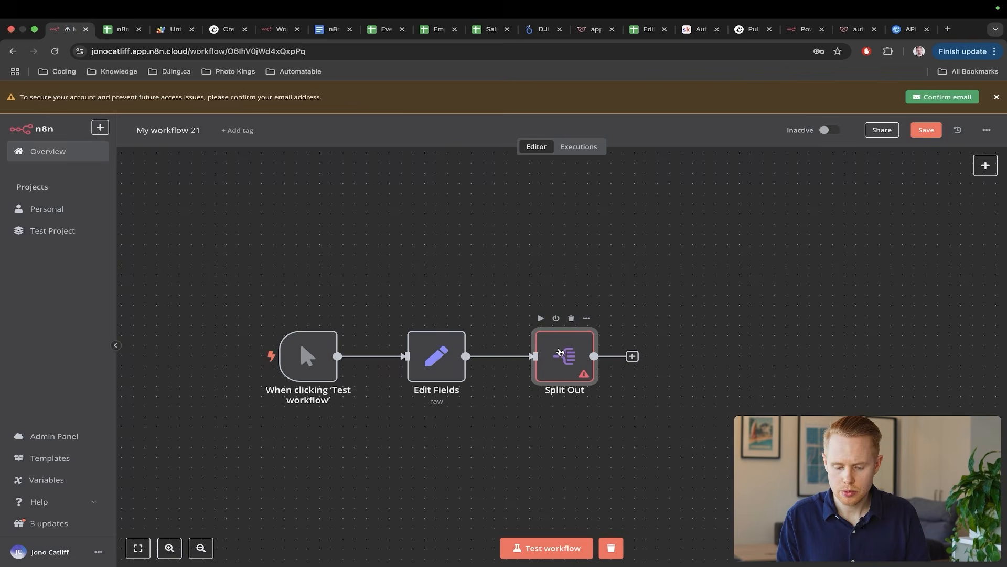
- Run the workflow so Split Out has input data, then reopen Split Out
{"action": "double_click", "coordinate": [559, 352]}
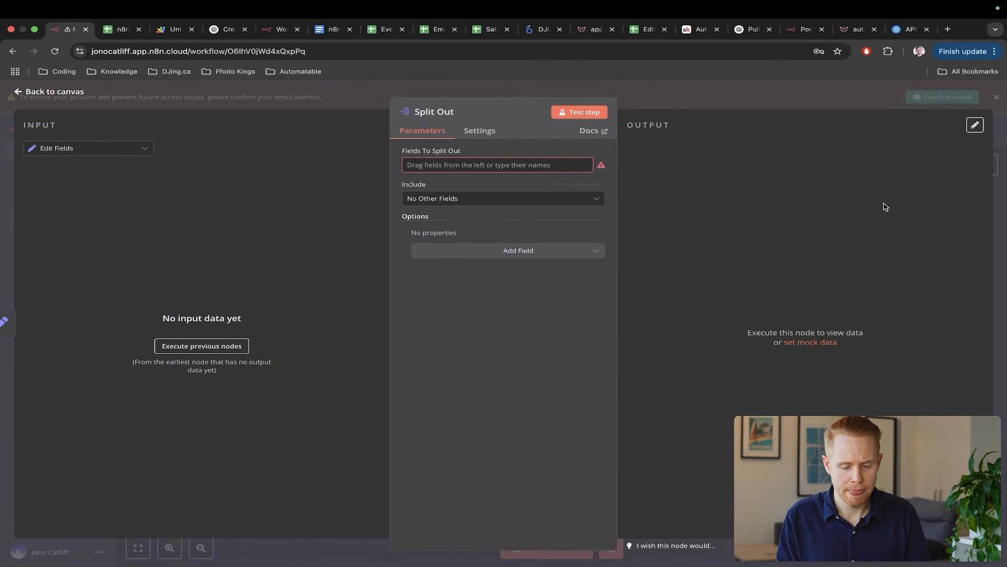
{"action": "key", "text": "Escape"}
{"action": "mouse_move", "coordinate": [522, 353]}
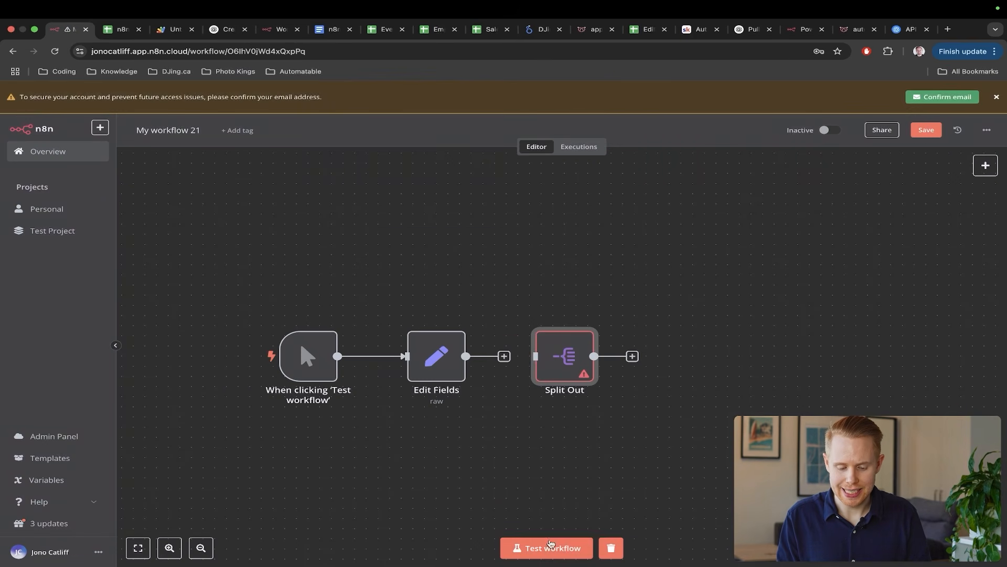
{"action": "left_click", "coordinate": [548, 547]}
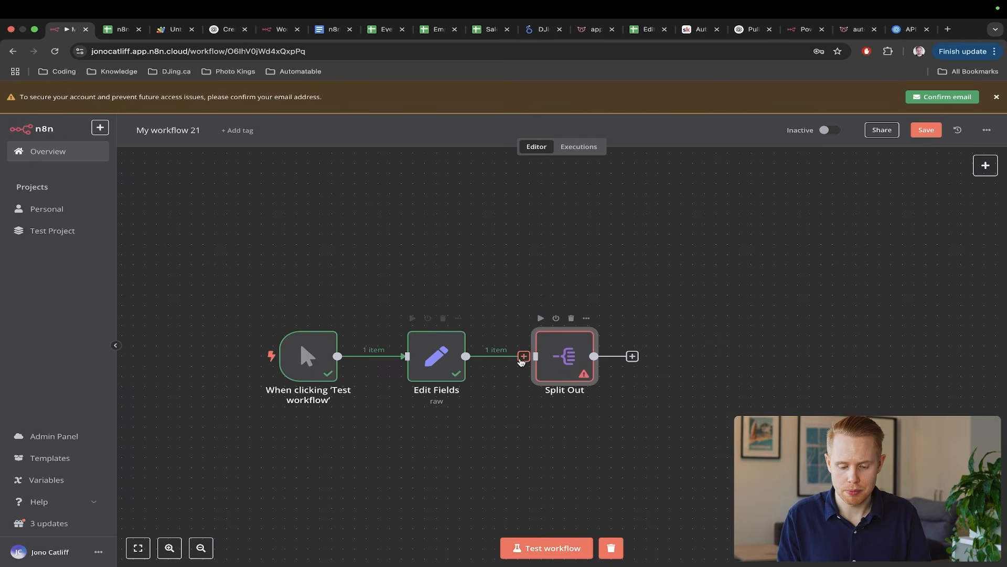
{"action": "left_click_drag", "start_coordinate": [529, 358], "coordinate": [497, 328]}
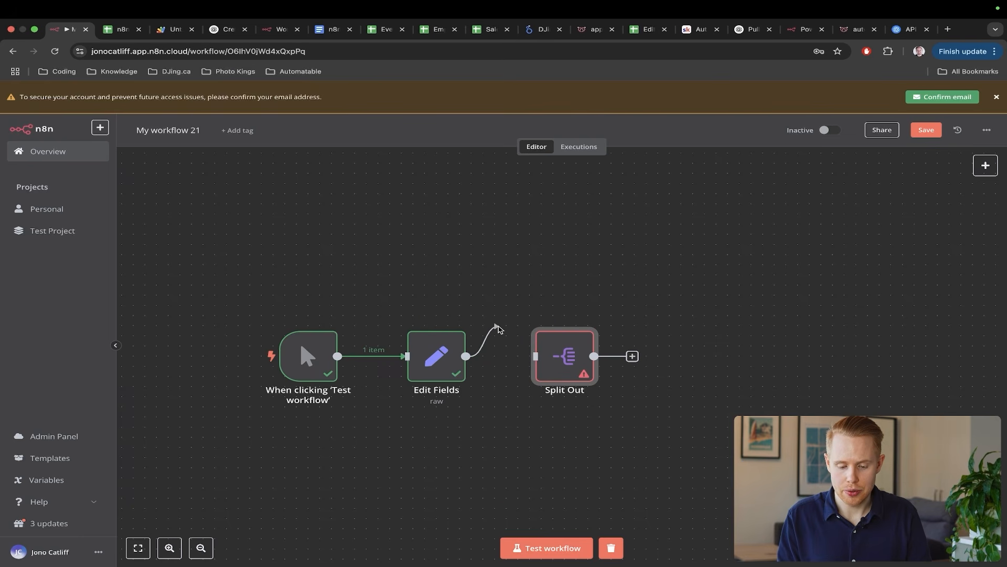
{"action": "double_click", "coordinate": [563, 354]}
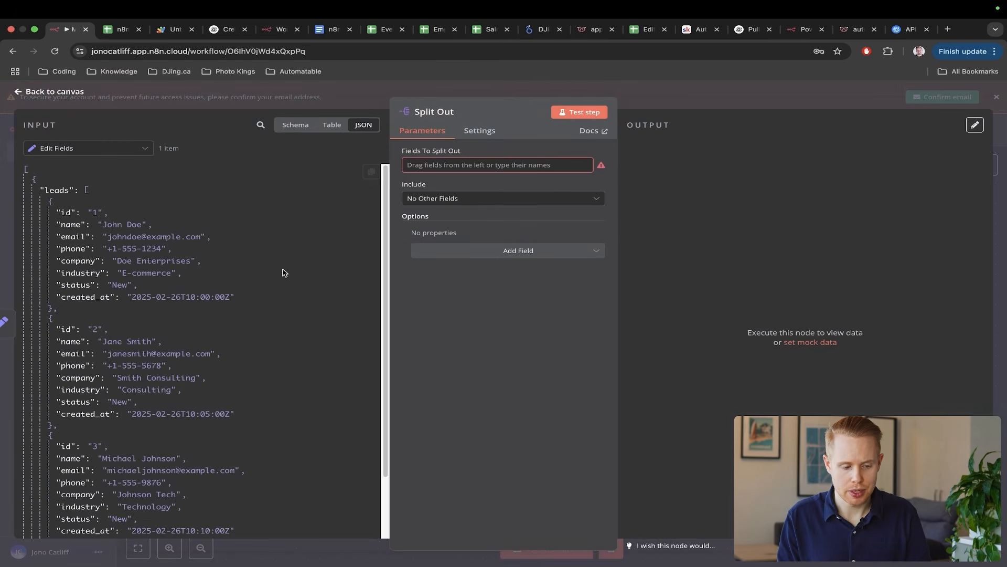
- Set leads as the Fields To Split Out value, highlighting the leads list
{"action": "left_click_drag", "start_coordinate": [406, 181], "coordinate": [145, 214]}
{"action": "key", "text": "Escape"}
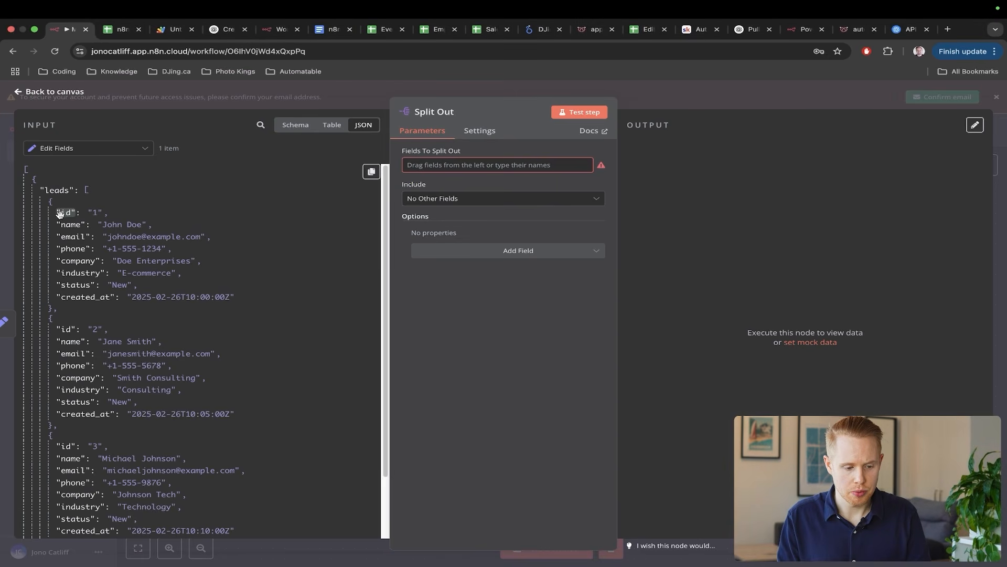
{"action": "left_click_drag", "start_coordinate": [59, 192], "coordinate": [419, 165]}
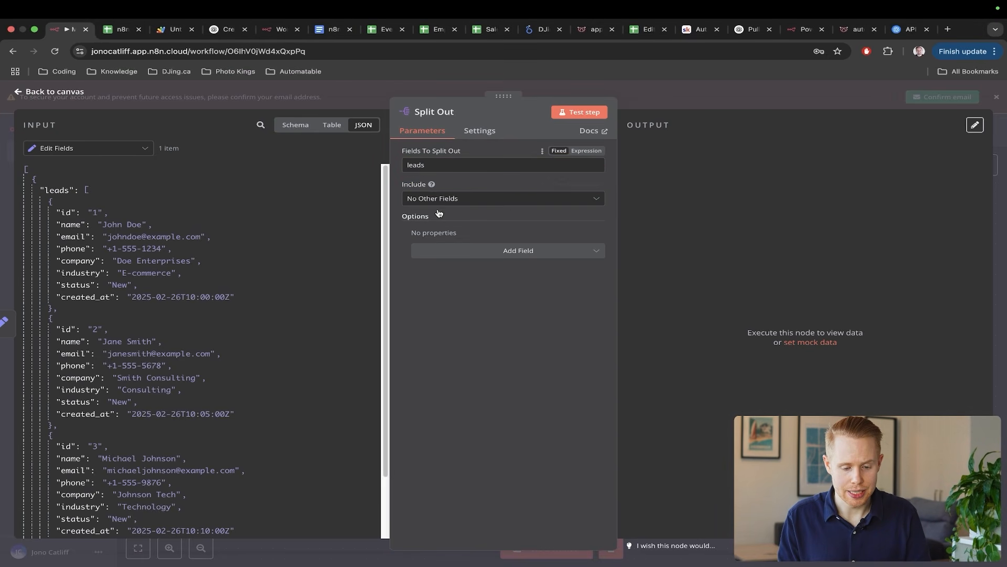
{"action": "left_click_drag", "start_coordinate": [231, 195], "coordinate": [85, 193]}
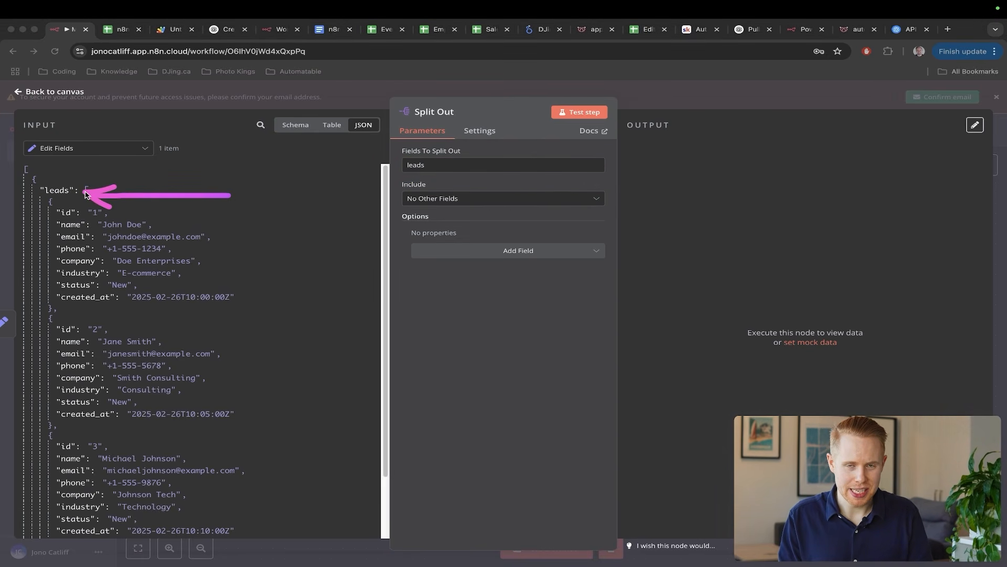
{"action": "key", "text": "ctrl+s"}
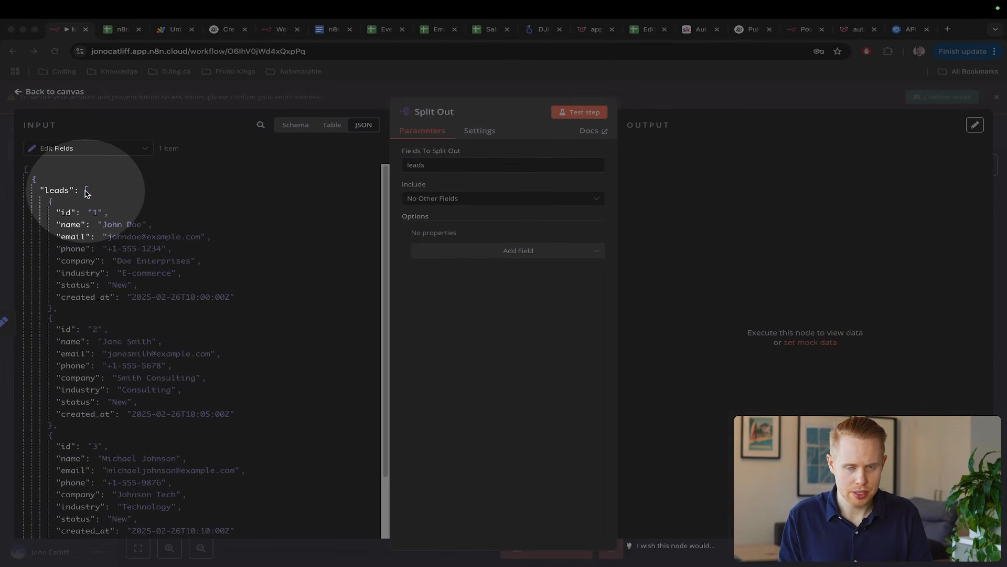
{"action": "key", "text": "ctrl+s"}
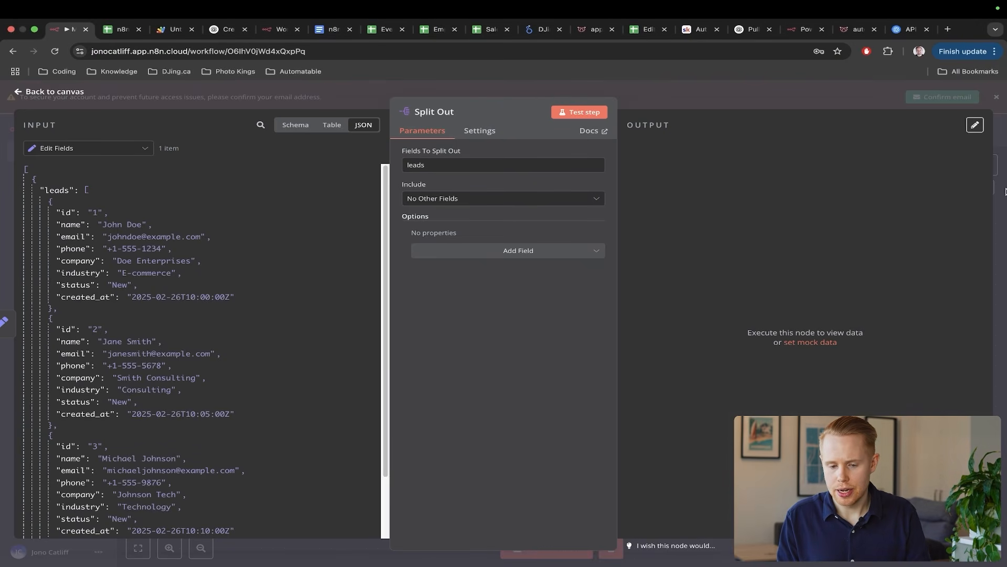
- Test the Split Out step, point out its three separate lead items, and return to canvas
{"action": "left_click", "coordinate": [559, 114]}
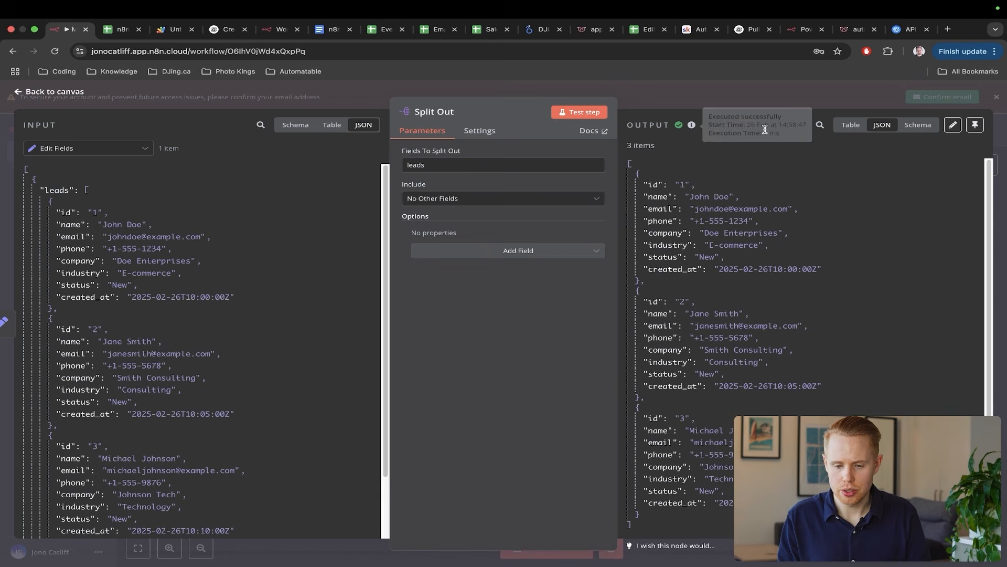
{"action": "left_click", "coordinate": [918, 125]}
{"action": "mouse_move", "coordinate": [882, 415]}
{"action": "left_mouse_down"}
{"action": "mouse_move", "coordinate": [765, 224]}
{"action": "mouse_move", "coordinate": [719, 192]}
{"action": "left_mouse_up"}
{"action": "left_click_drag", "start_coordinate": [466, 283], "coordinate": [219, 311]}
{"action": "left_click_drag", "start_coordinate": [300, 377], "coordinate": [175, 458]}
{"action": "key", "text": "Escape"}
{"action": "left_click", "coordinate": [1000, 267]}
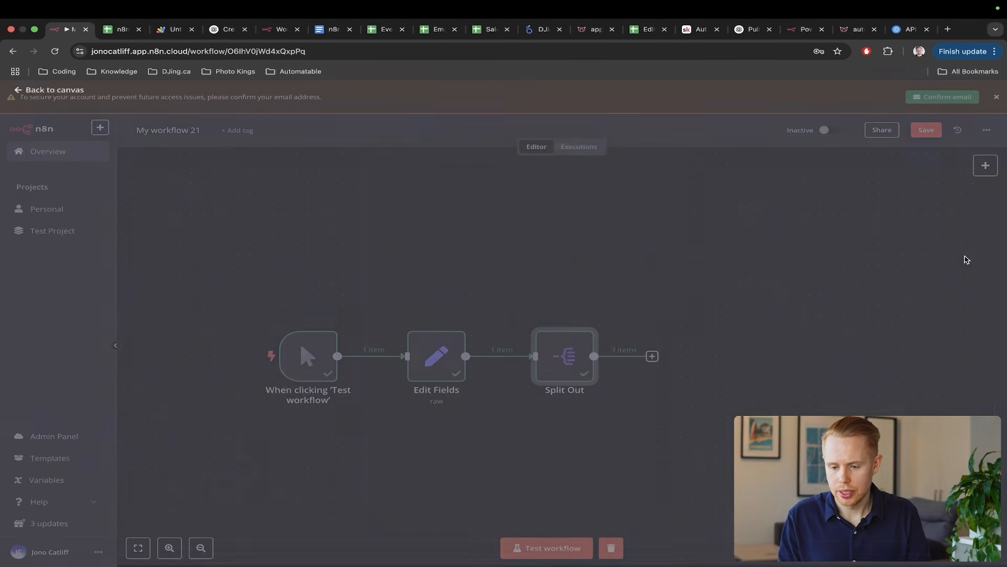
- Add a Google Sheets append-row step targeting Sheet2 of the n8n Google Sheets spreadsheet
{"action": "left_click", "coordinate": [655, 358]}
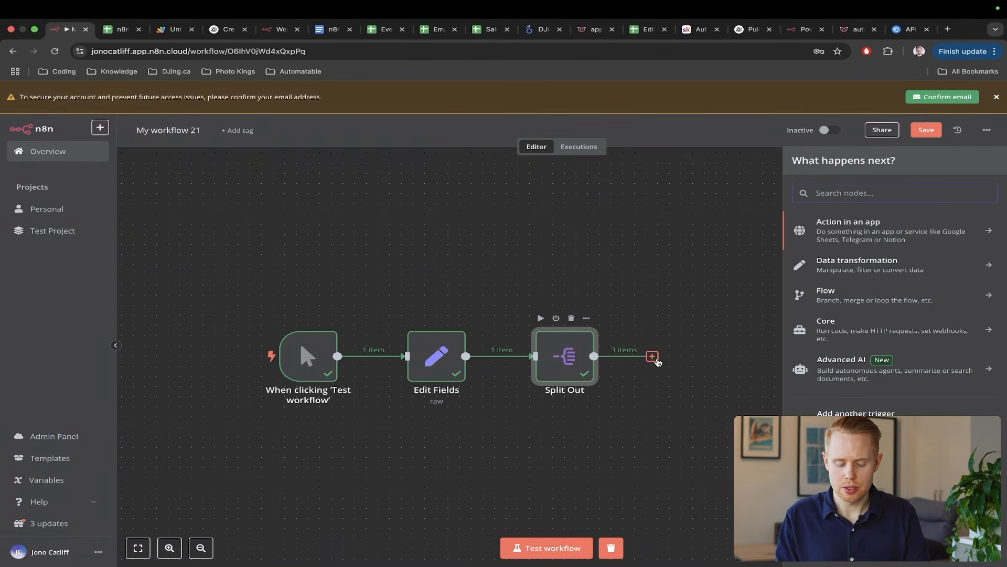
{"action": "type", "text": "google sheets"}
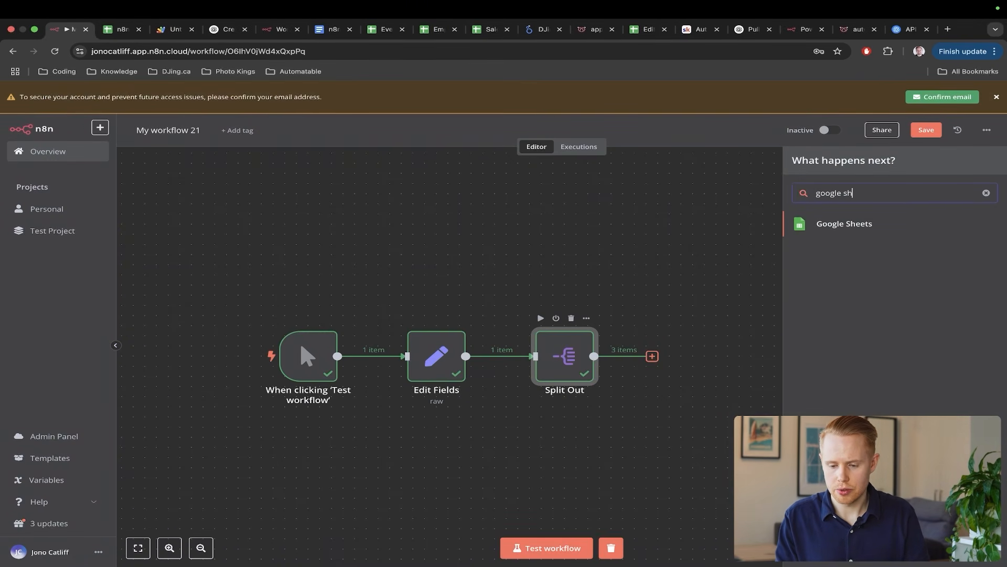
{"action": "left_click", "coordinate": [864, 226]}
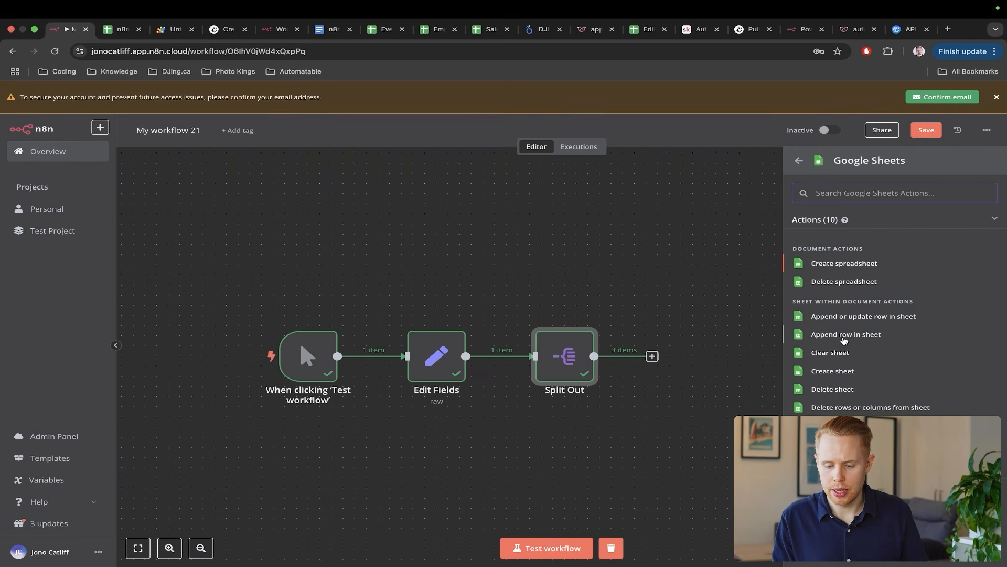
{"action": "left_click", "coordinate": [843, 338]}
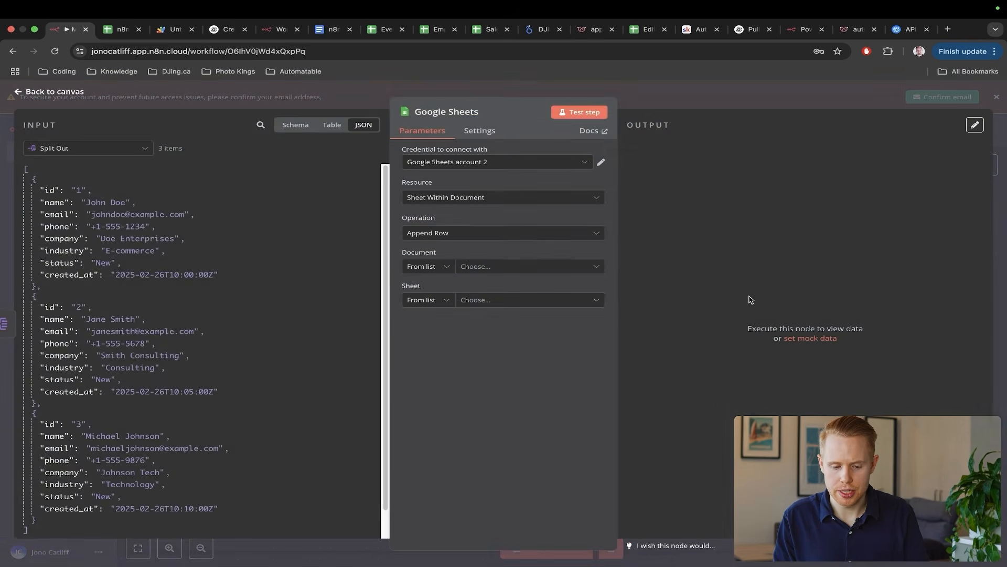
{"action": "left_click", "coordinate": [497, 266]}
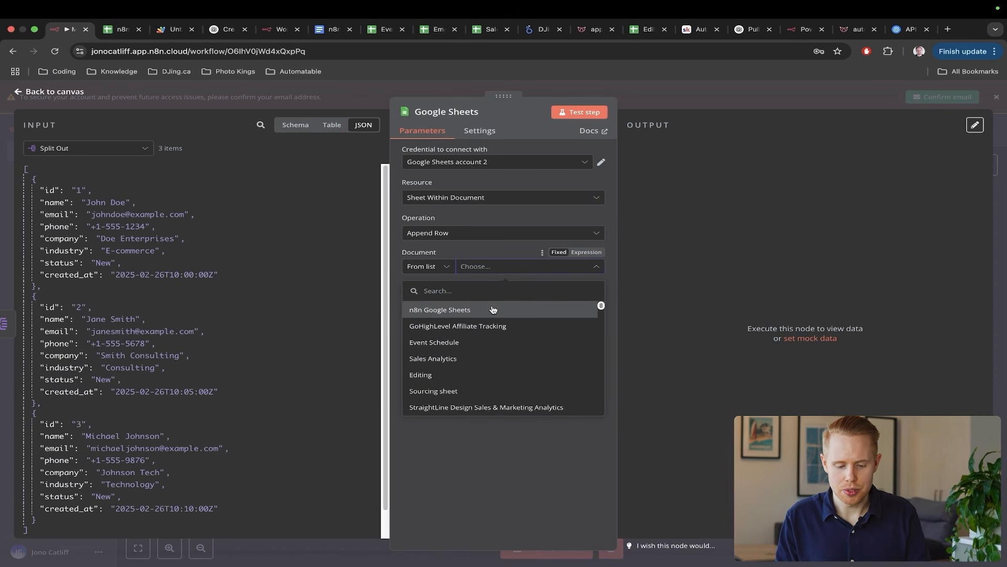
{"action": "left_click", "coordinate": [493, 308]}
{"action": "left_click", "coordinate": [492, 306]}
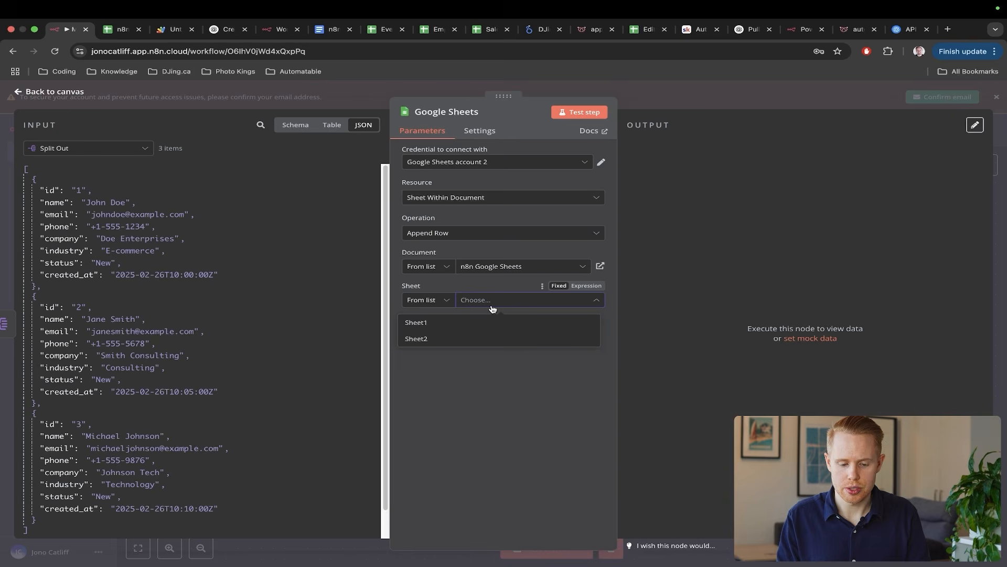
{"action": "left_click", "coordinate": [453, 343]}
{"action": "key", "text": "ctrl+Tab"}
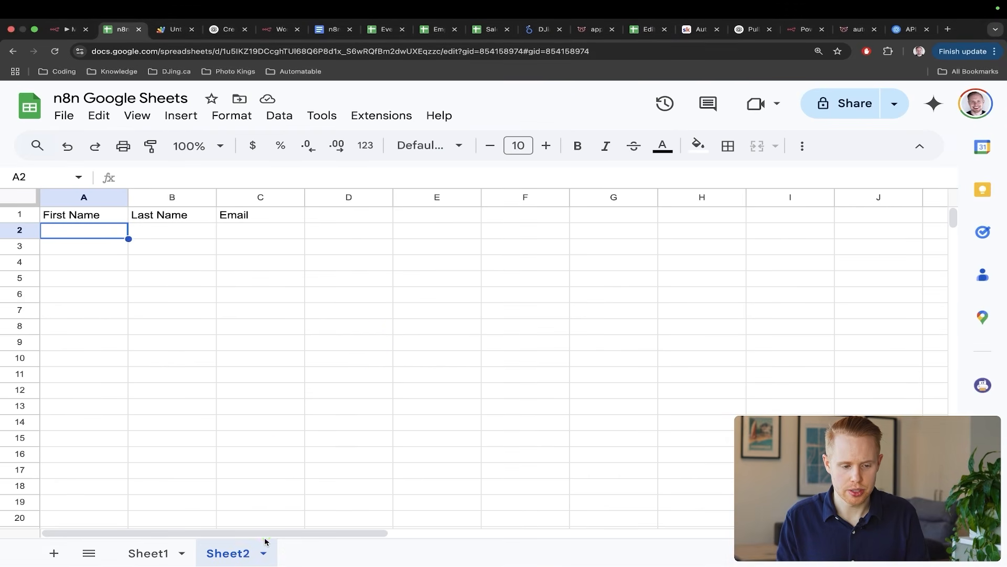
{"action": "key", "text": "ctrl+shift+Tab"}
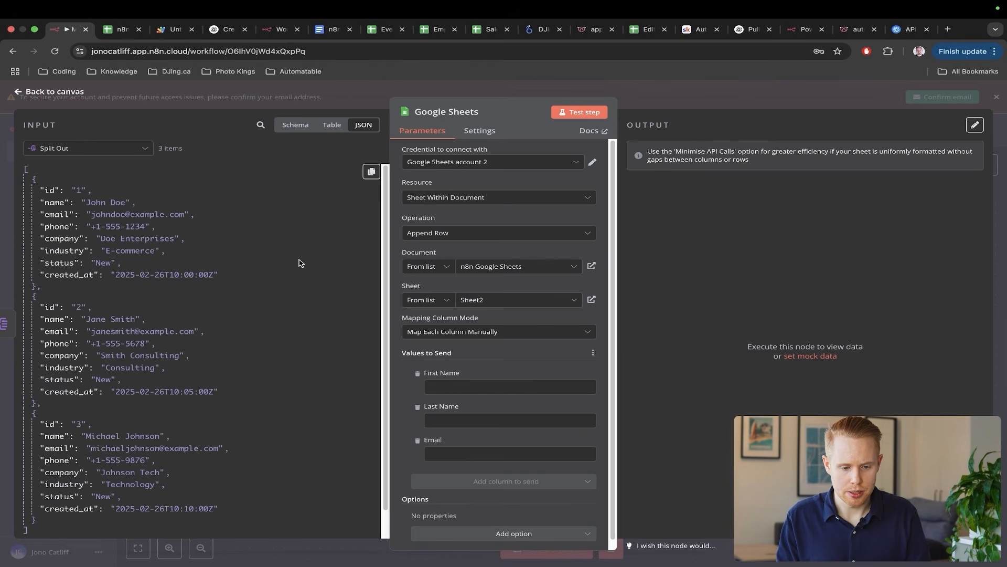
- Map name to First Name and email to Email, then save the workflow
{"action": "left_click", "coordinate": [292, 131]}
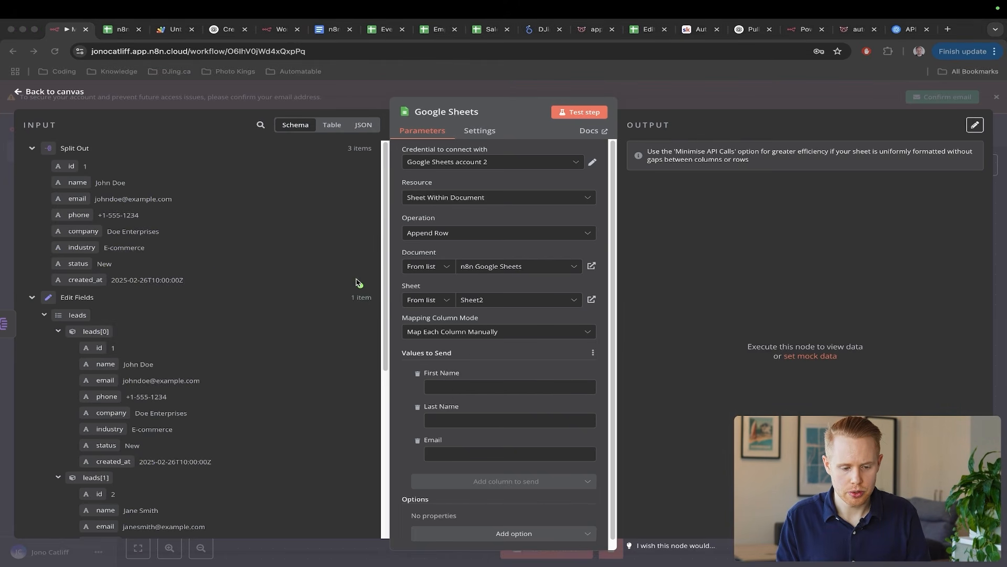
{"action": "left_click_drag", "start_coordinate": [370, 297], "coordinate": [296, 135]}
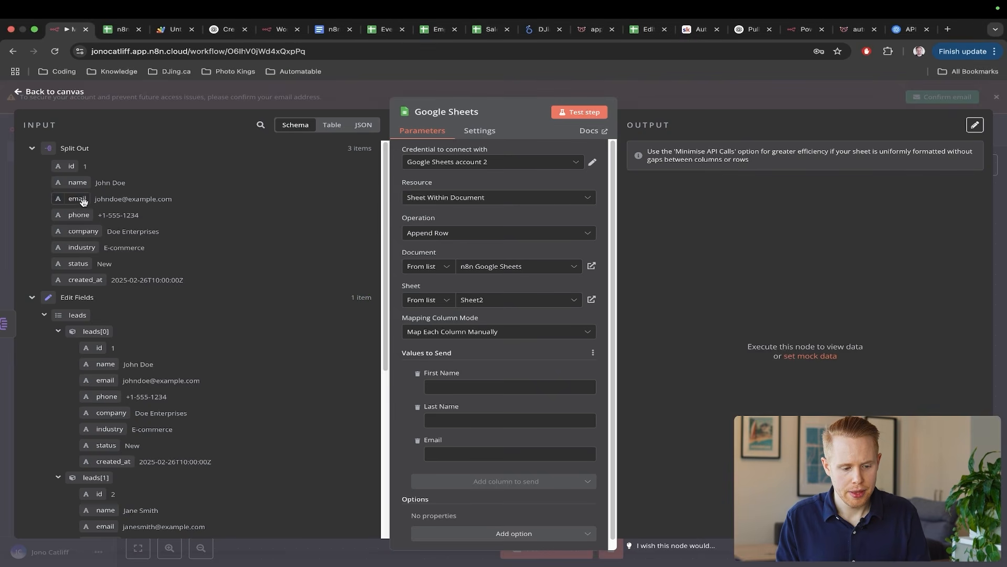
{"action": "left_click_drag", "start_coordinate": [78, 183], "coordinate": [462, 386]}
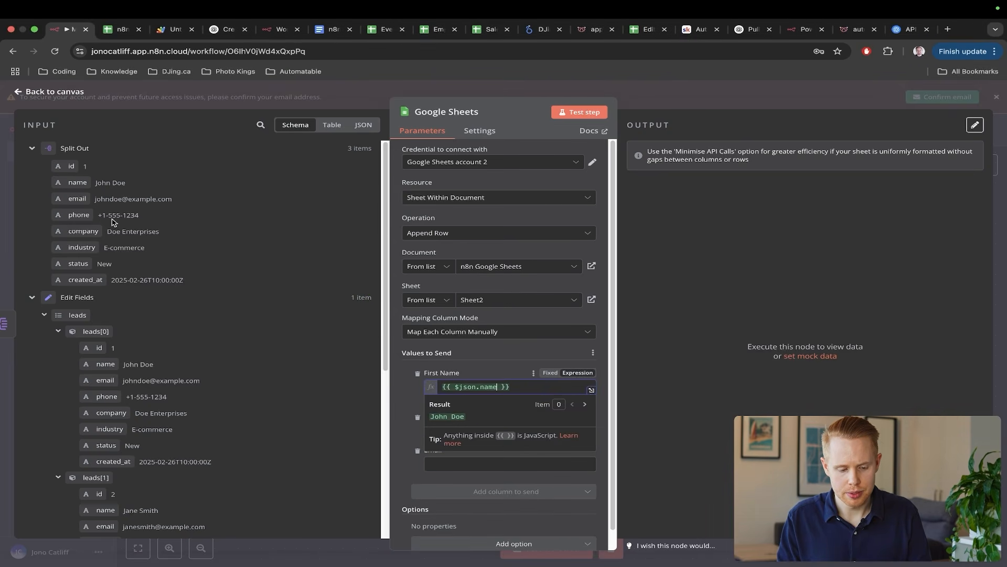
{"action": "left_click", "coordinate": [685, 311]}
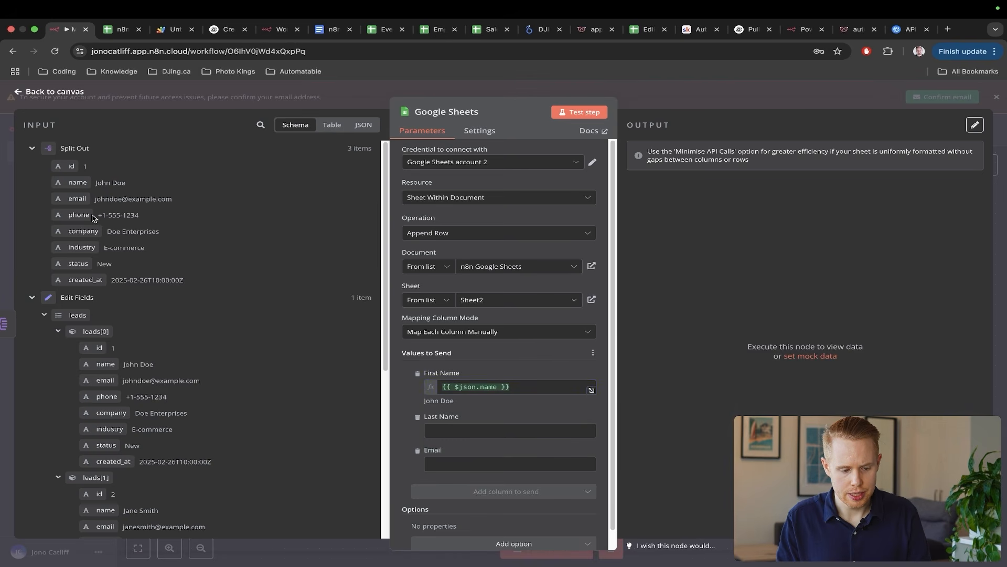
{"action": "mouse_move", "coordinate": [77, 197]}
{"action": "left_mouse_down"}
{"action": "mouse_move", "coordinate": [435, 461]}
{"action": "mouse_move", "coordinate": [460, 464]}
{"action": "left_mouse_up"}
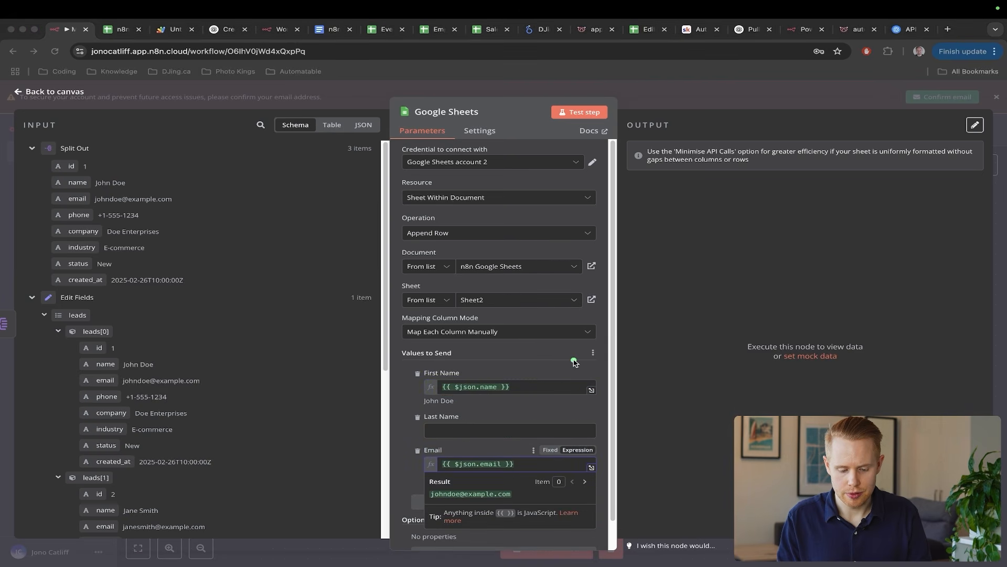
{"action": "left_click_drag", "start_coordinate": [575, 360], "coordinate": [474, 425]}
{"action": "left_click", "coordinate": [764, 337]}
{"action": "left_click", "coordinate": [1004, 215]}
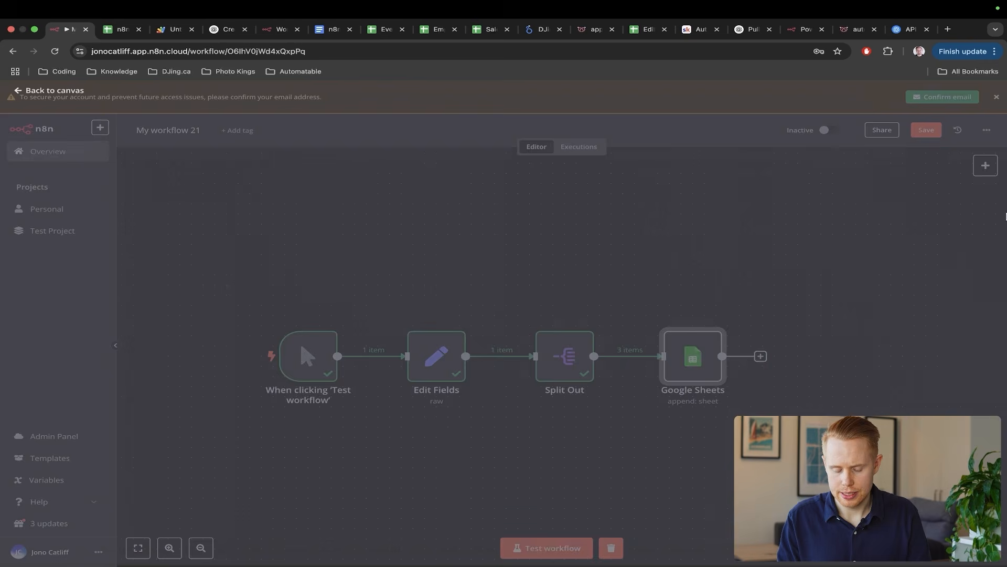
{"action": "key", "text": "ctrl+s"}
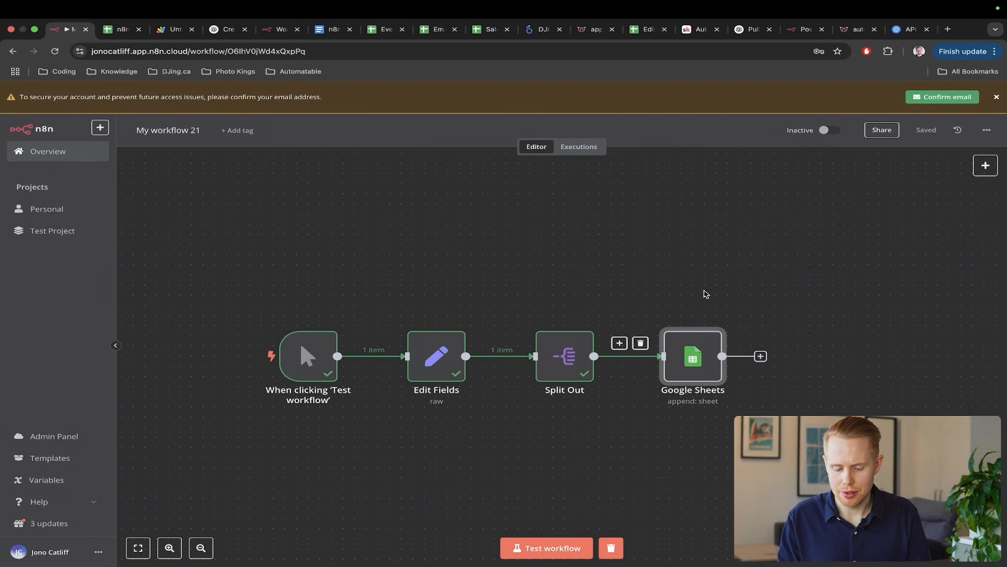
- Test the whole workflow and glance at the spreadsheet before returning to n8n
{"action": "left_click", "coordinate": [550, 547]}
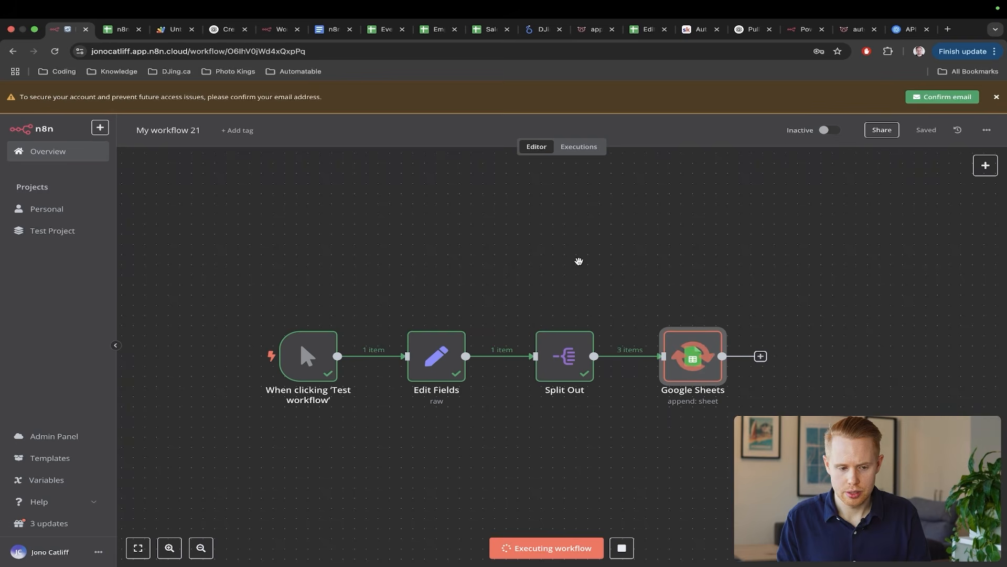
{"action": "key", "text": "ctrl+Tab"}
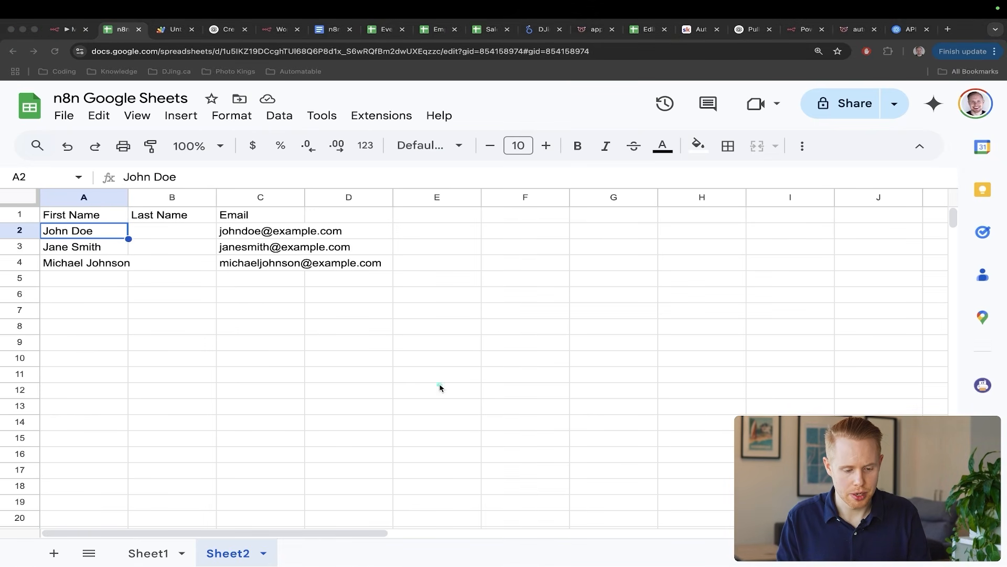
{"action": "key", "text": "ctrl+shift+Tab"}
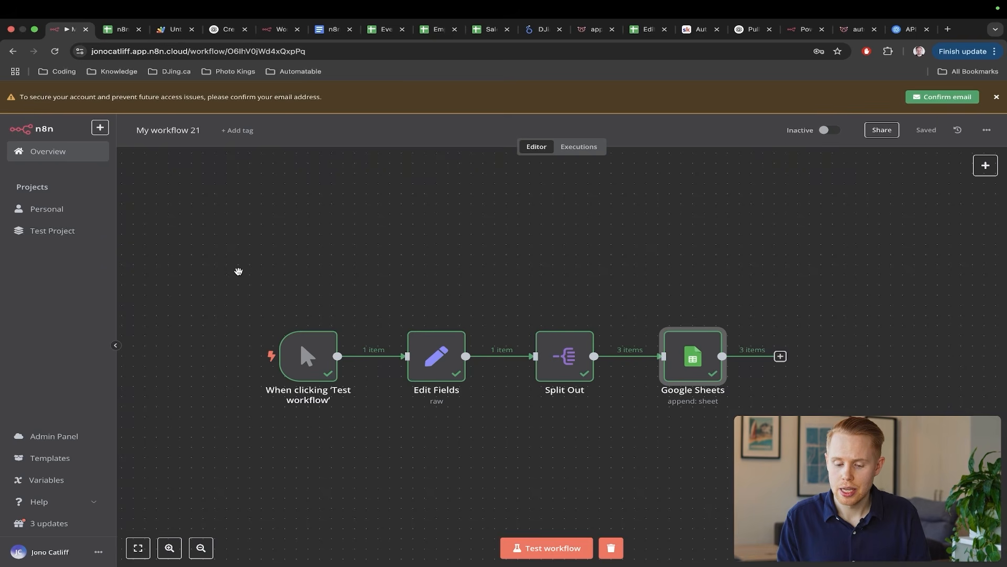
- Annotate the canvas: one item entering Split Out, three items flowing into Google Sheets
{"action": "key", "text": "ctrl+a"}
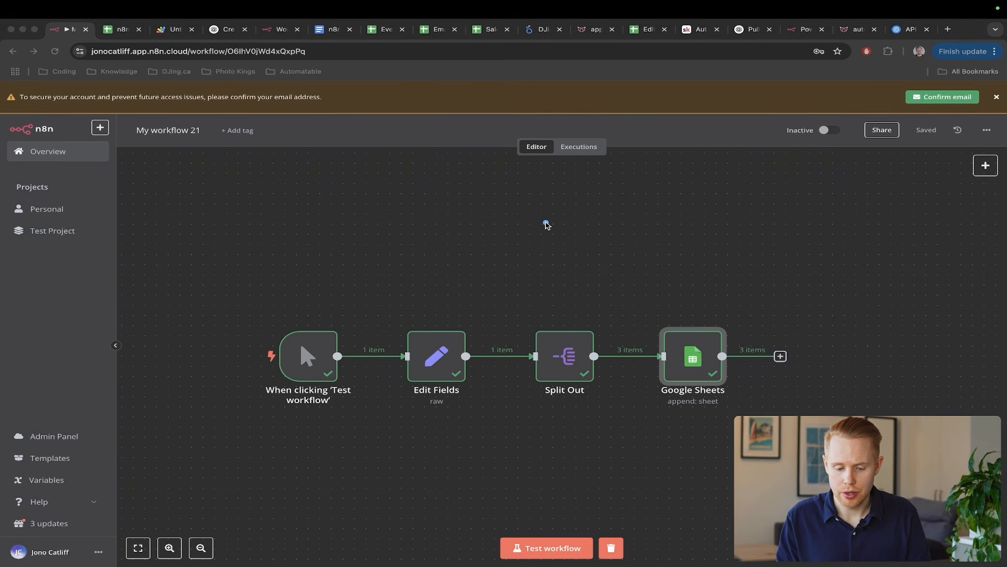
{"action": "left_click_drag", "start_coordinate": [546, 225], "coordinate": [571, 329]}
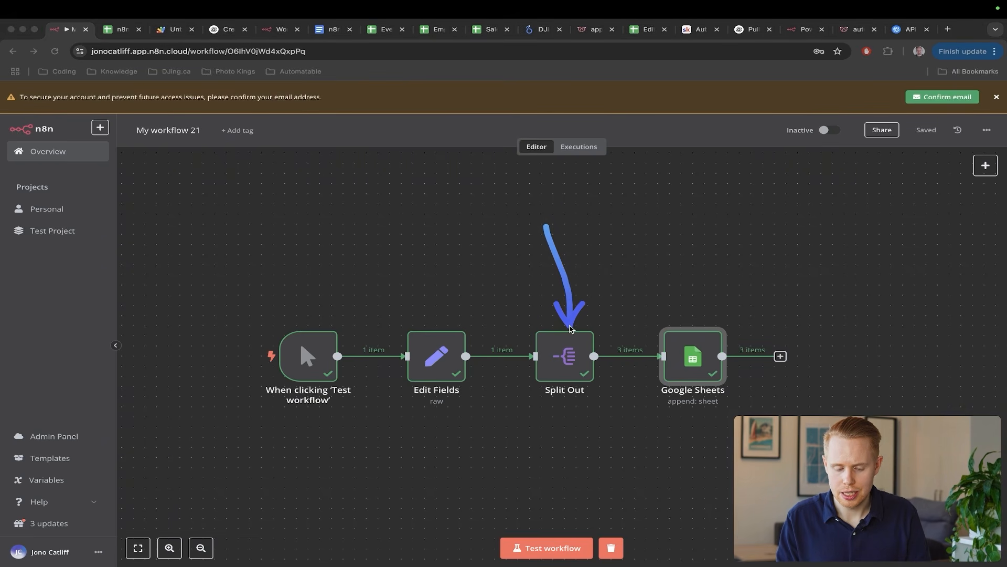
{"action": "mouse_move", "coordinate": [737, 216]}
{"action": "left_mouse_down"}
{"action": "mouse_move", "coordinate": [659, 277]}
{"action": "mouse_move", "coordinate": [628, 339]}
{"action": "left_mouse_up"}
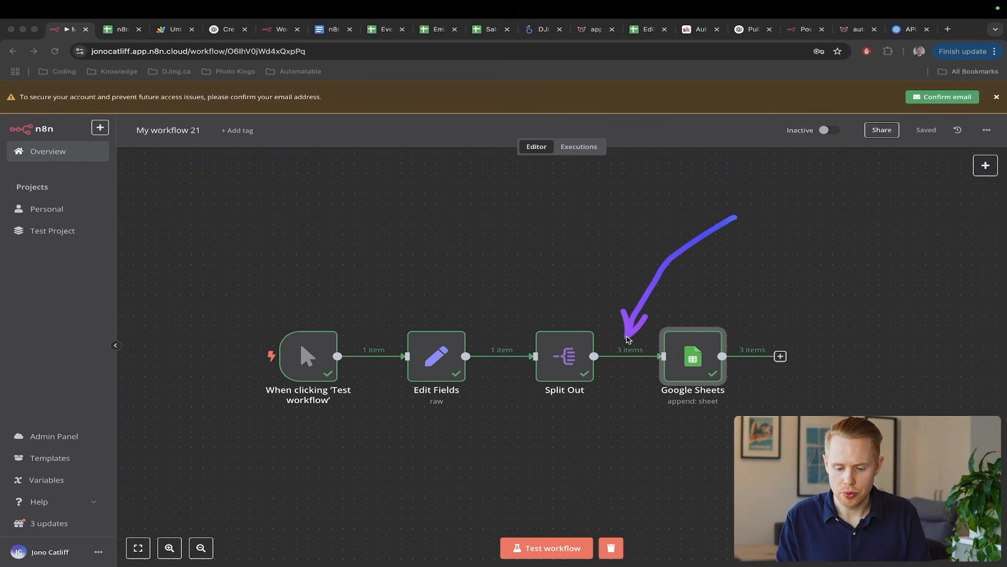
{"action": "left_click_drag", "start_coordinate": [576, 263], "coordinate": [533, 328]}
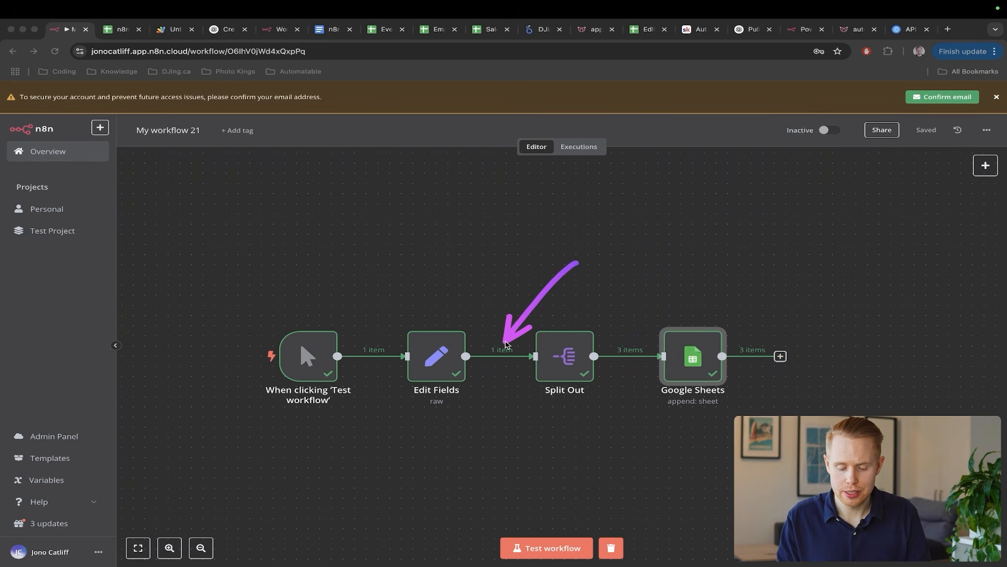
{"action": "left_click_drag", "start_coordinate": [644, 271], "coordinate": [568, 334]}
{"action": "mouse_move", "coordinate": [761, 239]}
{"action": "left_mouse_down"}
{"action": "mouse_move", "coordinate": [664, 289]}
{"action": "mouse_move", "coordinate": [631, 344]}
{"action": "left_mouse_up"}
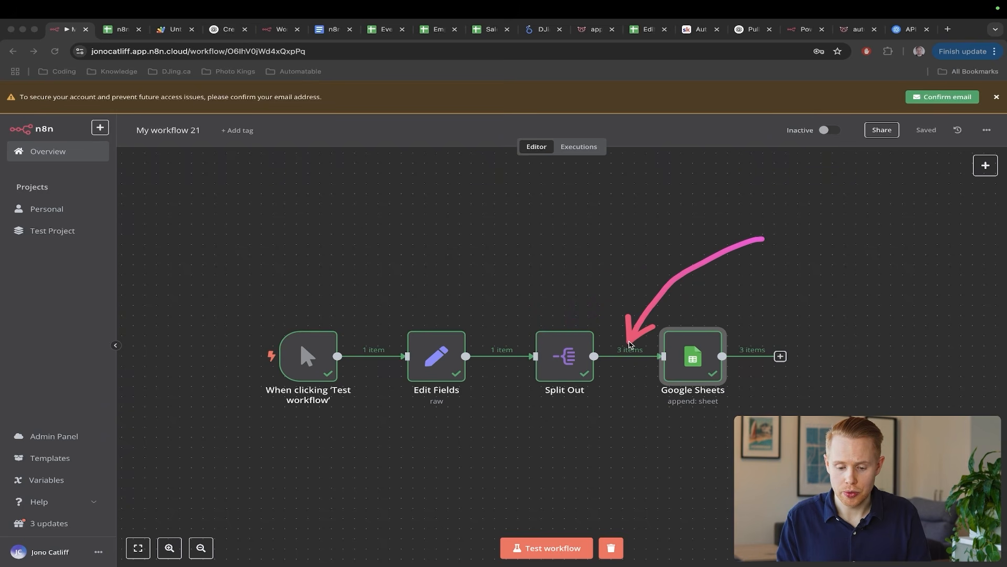
{"action": "left_click_drag", "start_coordinate": [593, 382], "coordinate": [658, 381]}
{"action": "left_click_drag", "start_coordinate": [583, 421], "coordinate": [687, 421]}
{"action": "left_click_drag", "start_coordinate": [596, 458], "coordinate": [700, 458]}
{"action": "left_click_drag", "start_coordinate": [850, 214], "coordinate": [703, 331]}
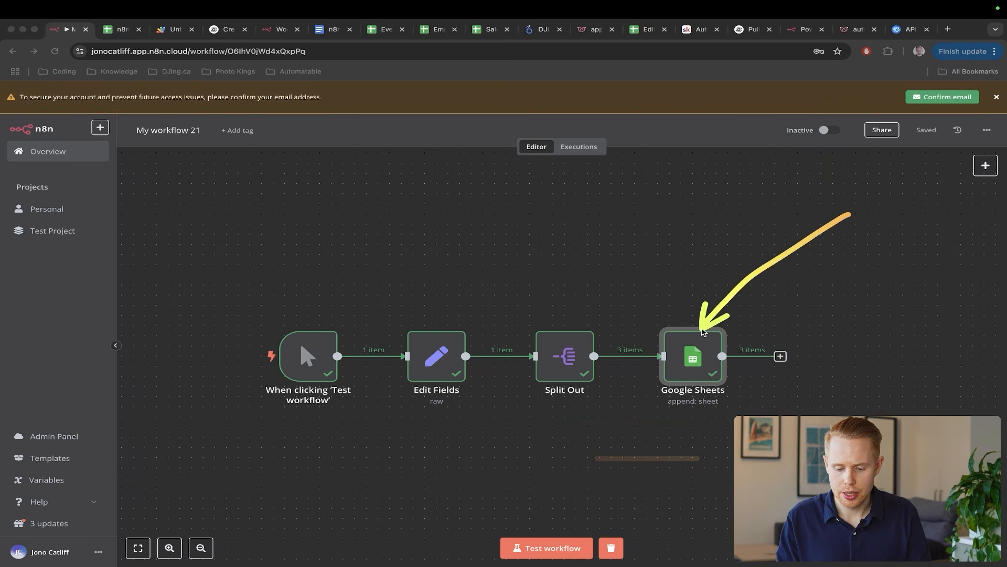
{"action": "key", "text": "Escape"}
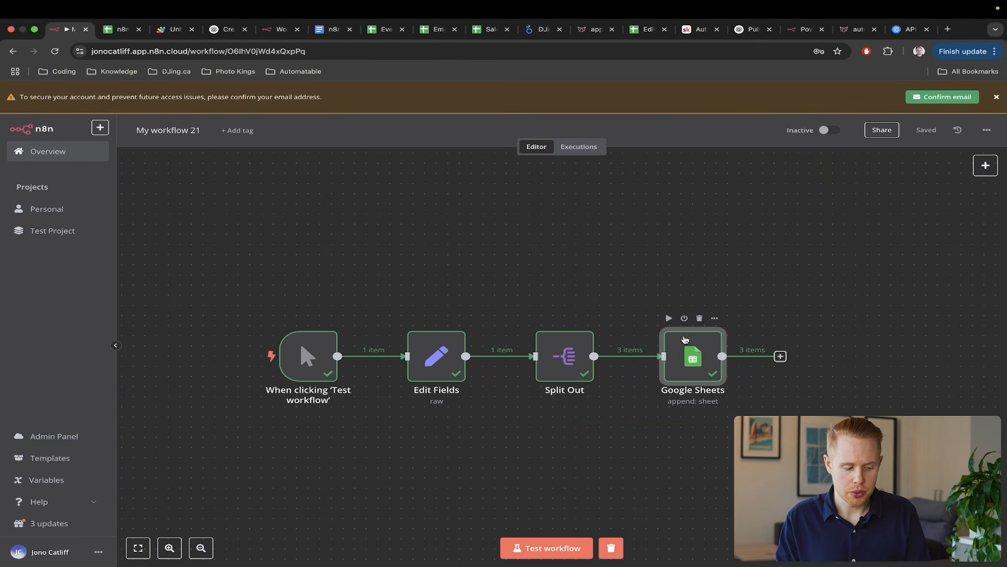
- Point out the appended lead rows in Sheet2, then search 'google sheets rate limiting'
{"action": "key", "text": "ctrl+Tab"}
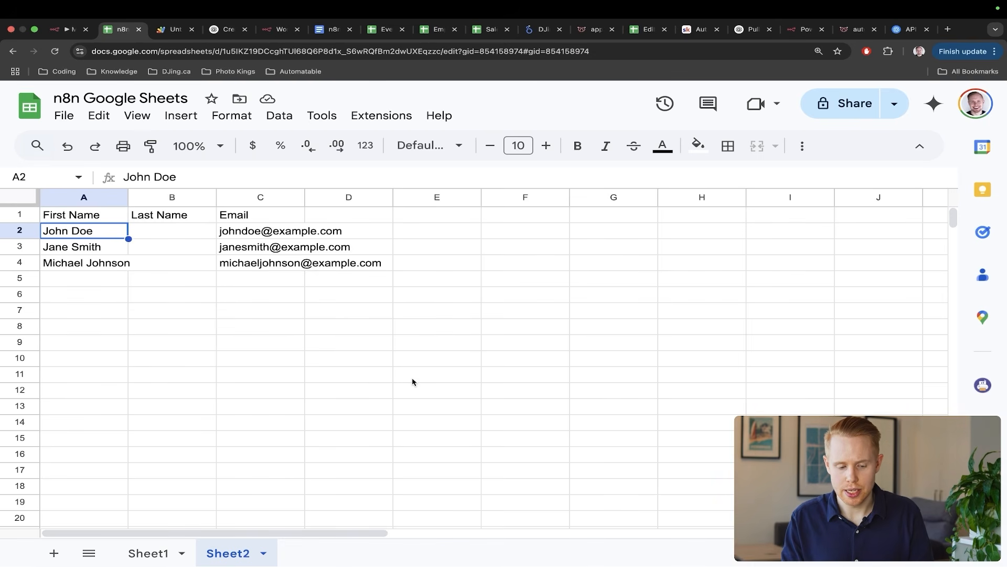
{"action": "left_click_drag", "start_coordinate": [411, 377], "coordinate": [238, 300]}
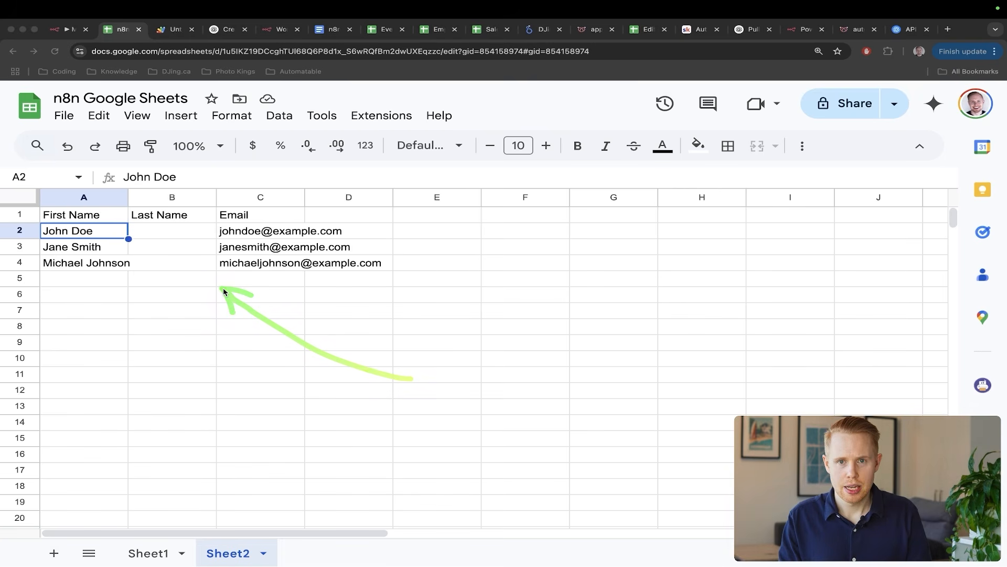
{"action": "key", "text": "Escape"}
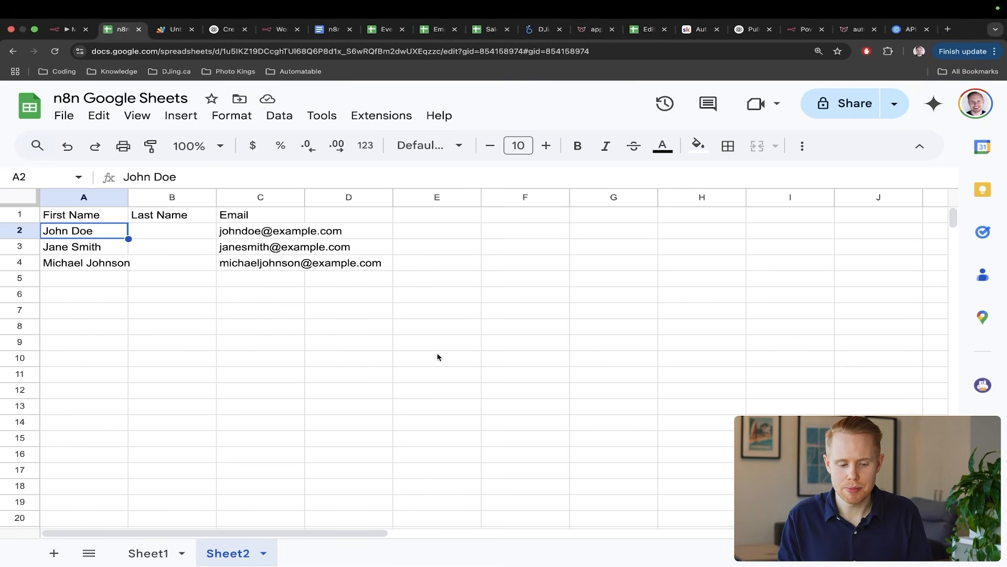
{"action": "mouse_move", "coordinate": [451, 361]}
{"action": "left_mouse_down"}
{"action": "mouse_move", "coordinate": [425, 364]}
{"action": "mouse_move", "coordinate": [253, 278]}
{"action": "left_mouse_up"}
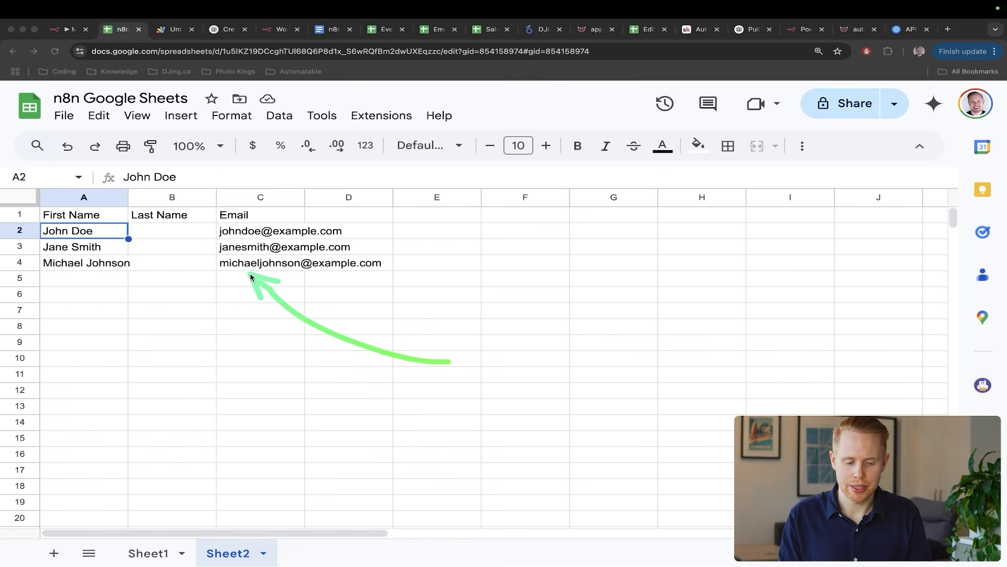
{"action": "key", "text": "Escape"}
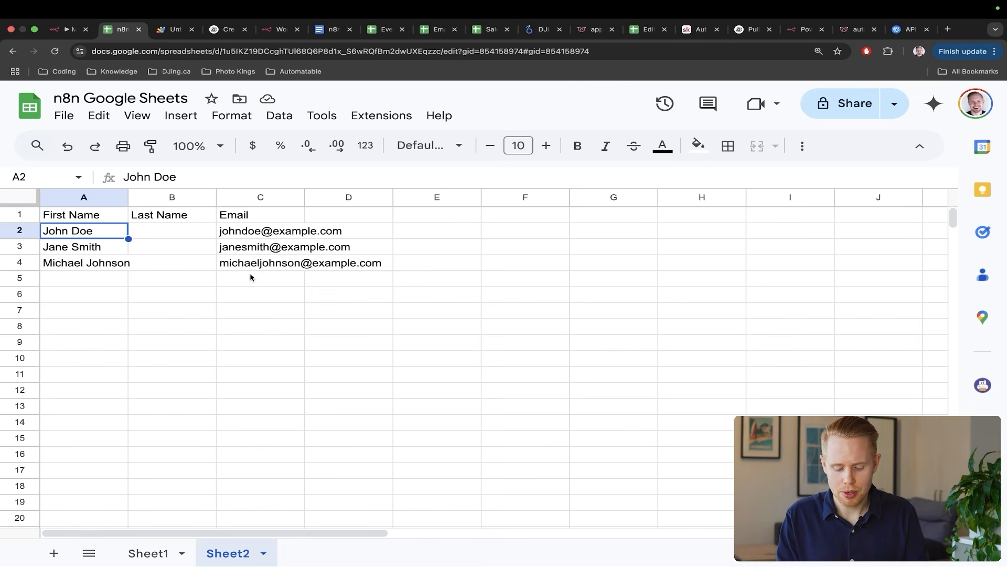
{"action": "key", "text": "super+t"}
{"action": "type", "text": "google sheets rate limiting"}
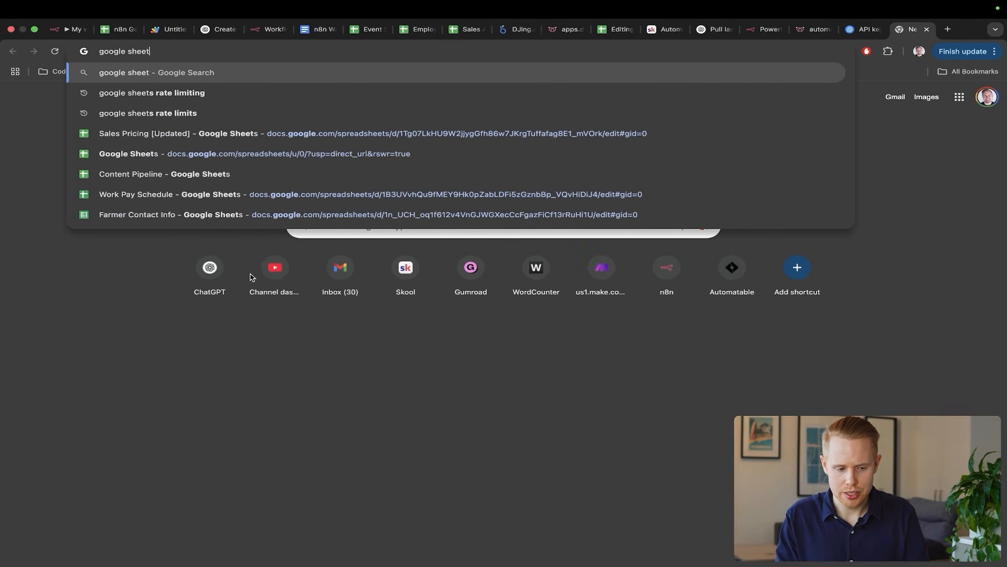
- Search Google for 'google sheets rate limiting' and review the Usage limits result
{"action": "key", "text": "Return"}
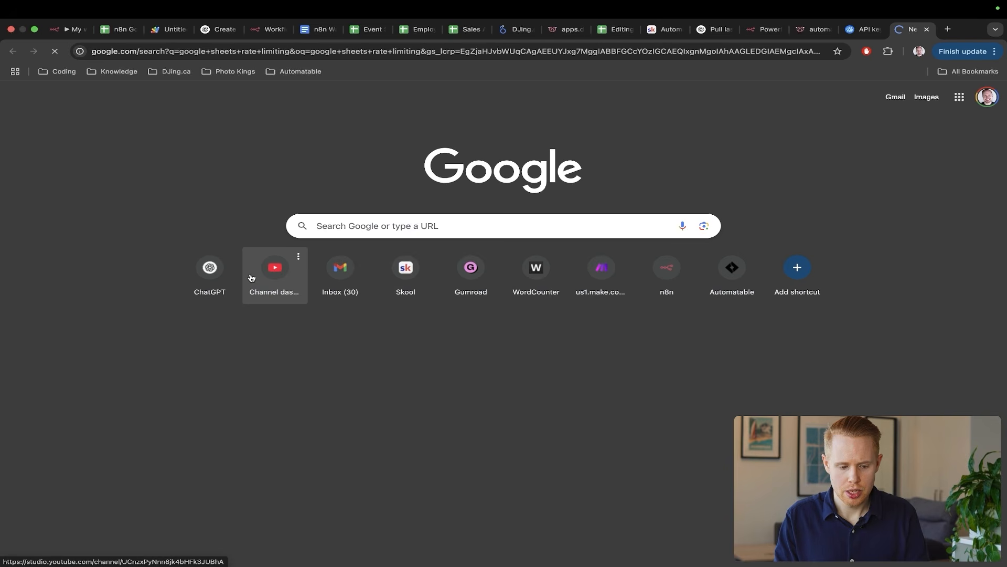
{"action": "scroll", "coordinate": [337, 267], "scroll_direction": "up", "scroll_amount": 5}
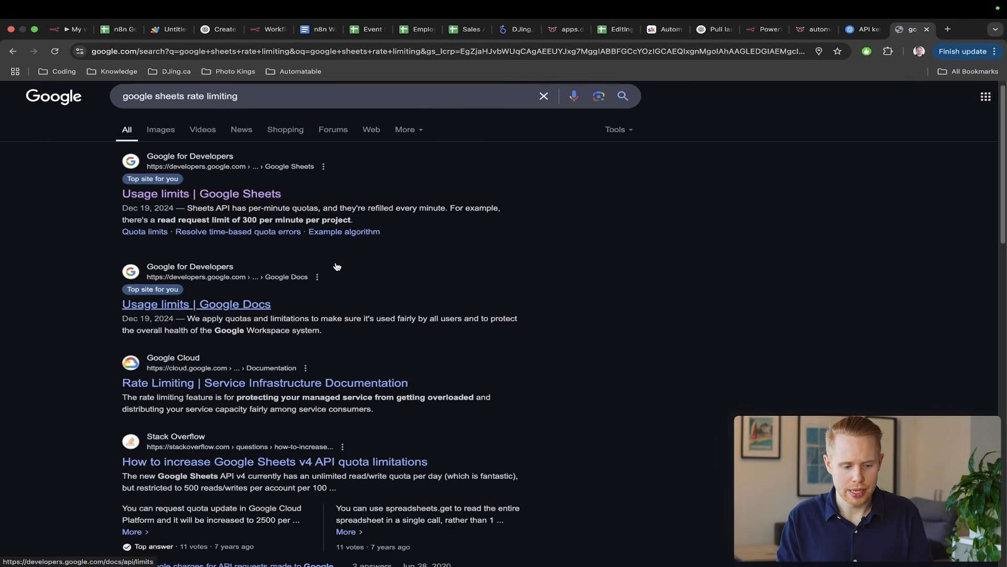
{"action": "scroll", "coordinate": [337, 267], "scroll_direction": "left", "scroll_amount": 3}
{"action": "scroll", "coordinate": [315, 265], "scroll_direction": "up", "scroll_amount": 3}
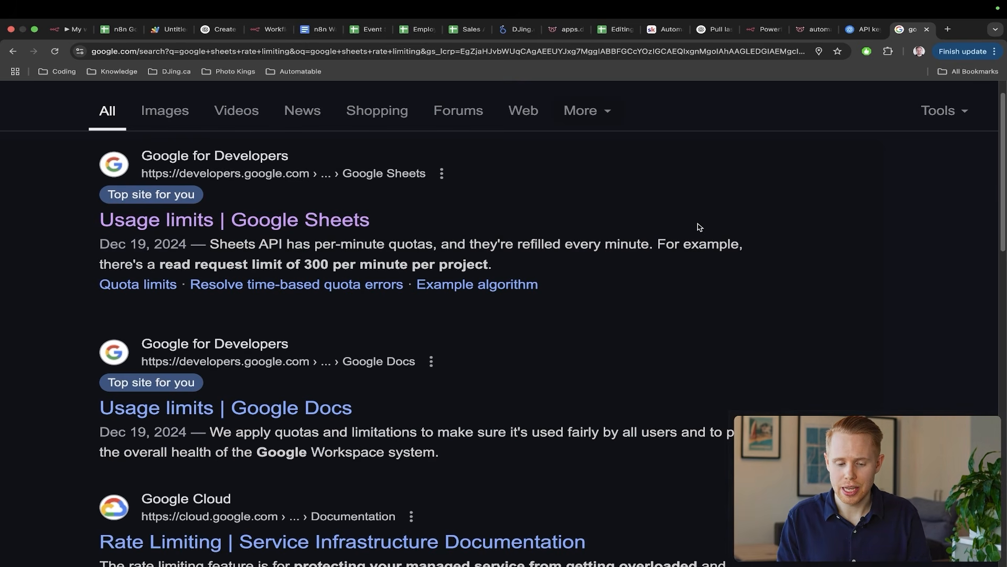
- Annotate the 300-requests-per-minute quota wording and result links, then return to n8n
{"action": "key", "text": "ctrl+a"}
{"action": "mouse_move", "coordinate": [755, 206]}
{"action": "left_mouse_down"}
{"action": "mouse_move", "coordinate": [525, 227]}
{"action": "mouse_move", "coordinate": [508, 258]}
{"action": "mouse_move", "coordinate": [293, 282]}
{"action": "left_mouse_up"}
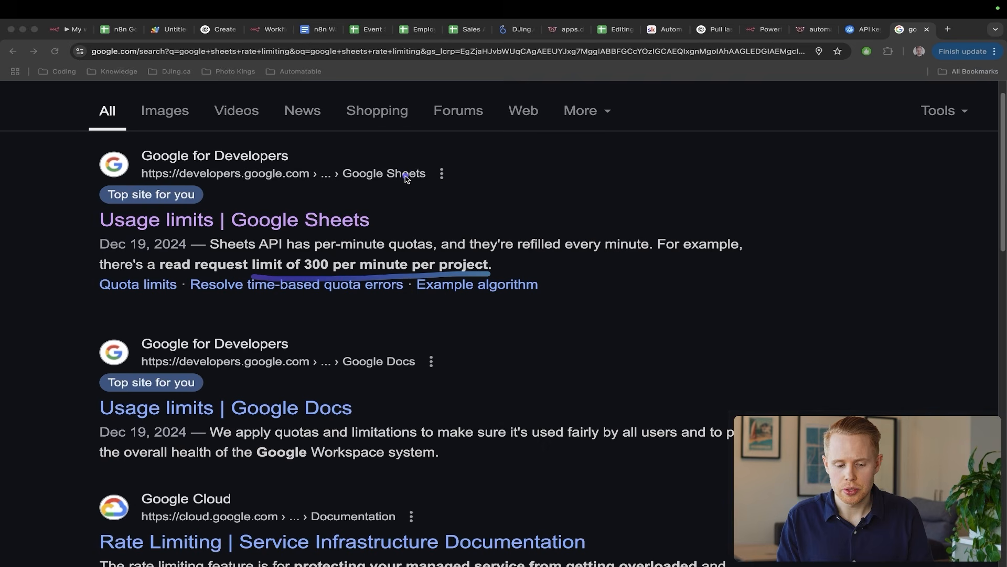
{"action": "left_click_drag", "start_coordinate": [408, 176], "coordinate": [321, 245]}
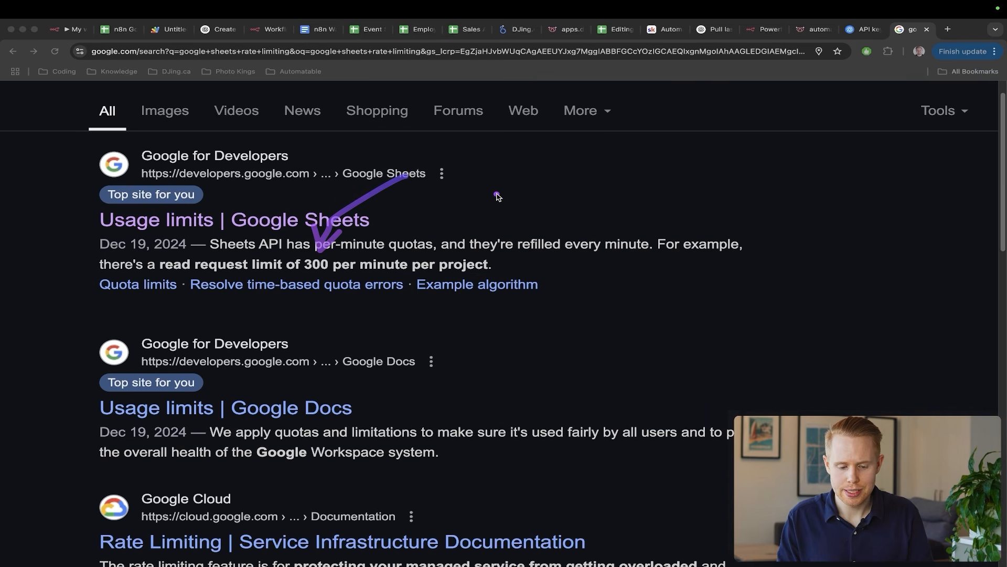
{"action": "left_click_drag", "start_coordinate": [498, 193], "coordinate": [394, 257]}
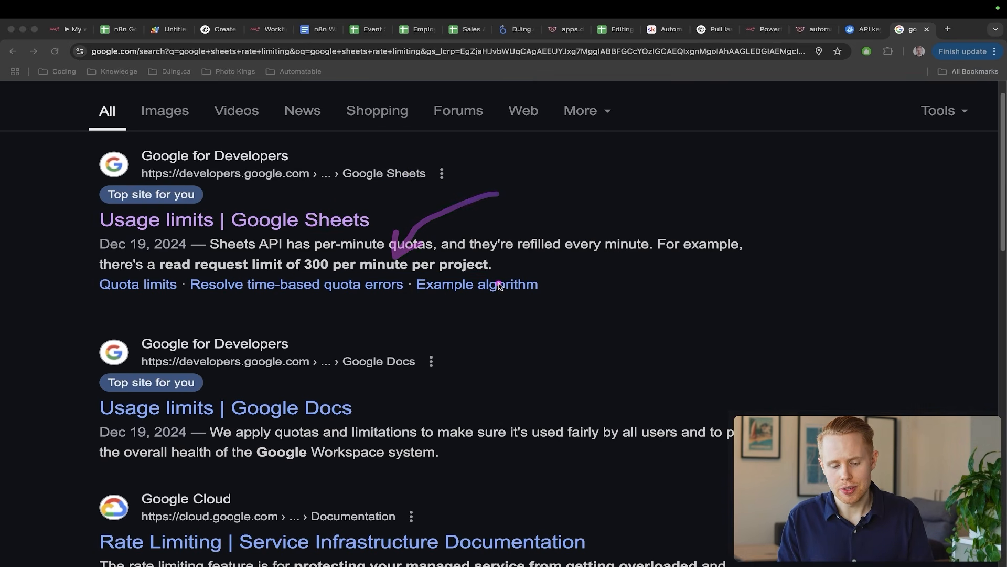
{"action": "left_click_drag", "start_coordinate": [501, 282], "coordinate": [254, 283]}
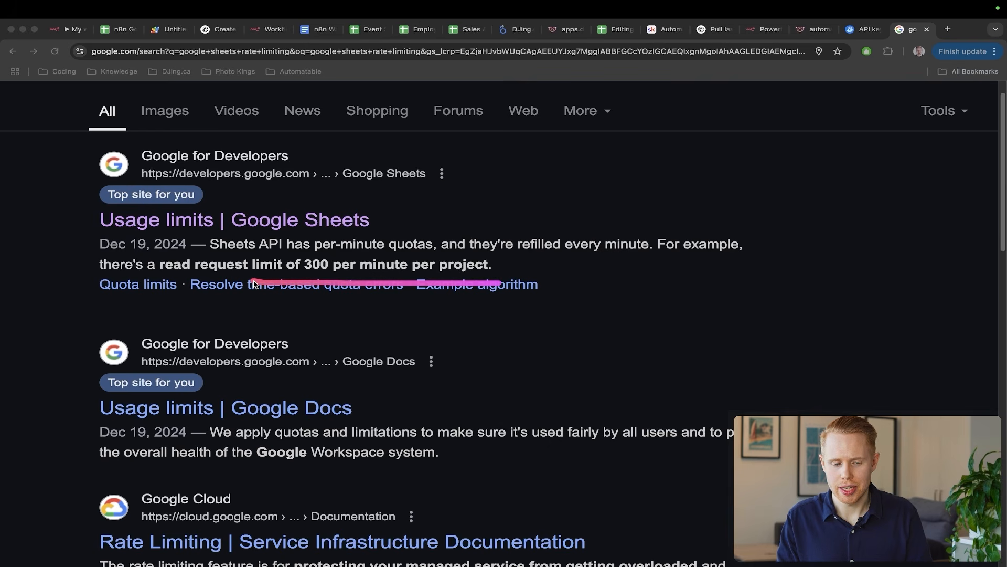
{"action": "key", "text": "super+1"}
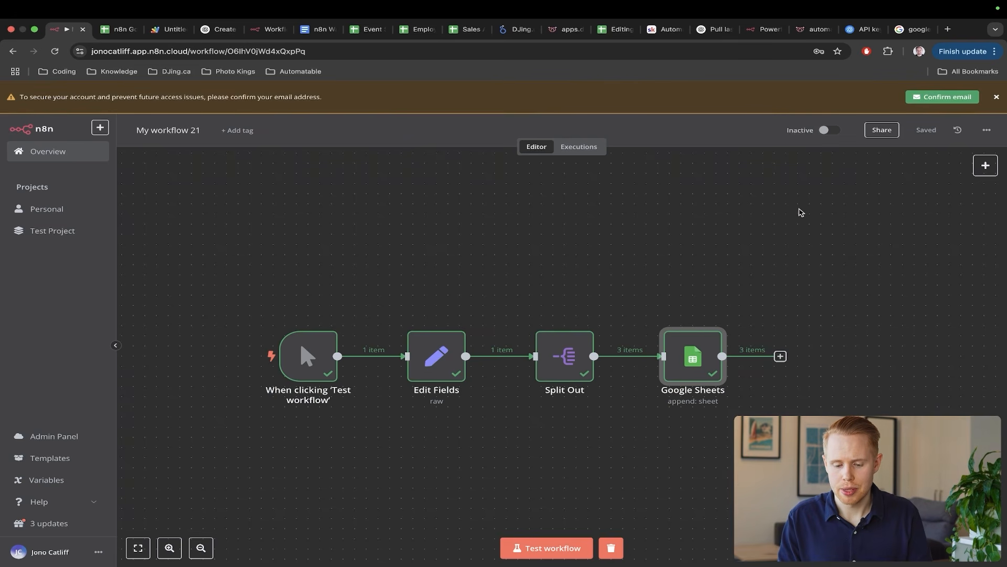
- Point out the Google Sheets node, the leads already in the sheet, and the Split Out link
{"action": "left_click_drag", "start_coordinate": [801, 212], "coordinate": [677, 325]}
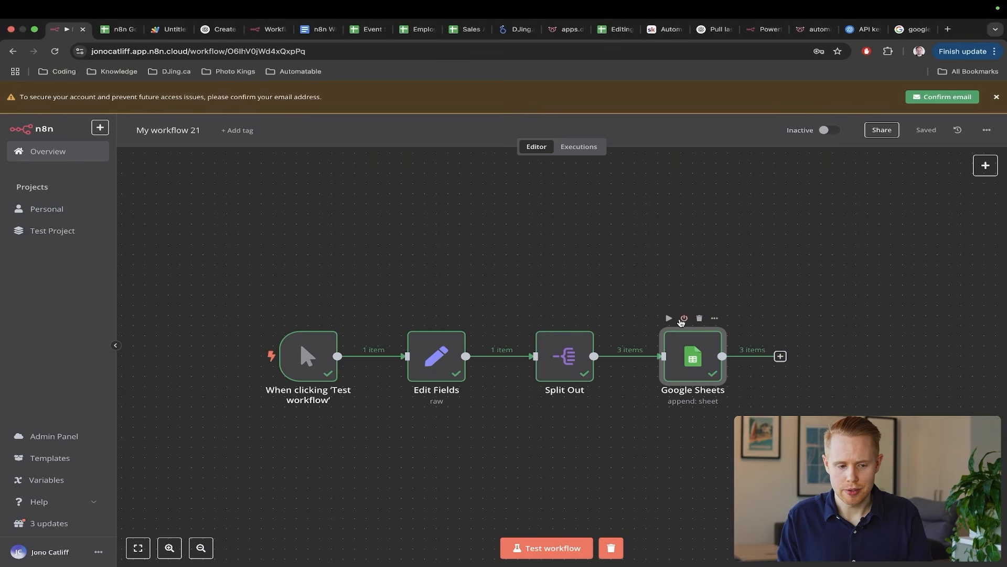
{"action": "key", "text": "super+9"}
{"action": "key", "text": "super+2"}
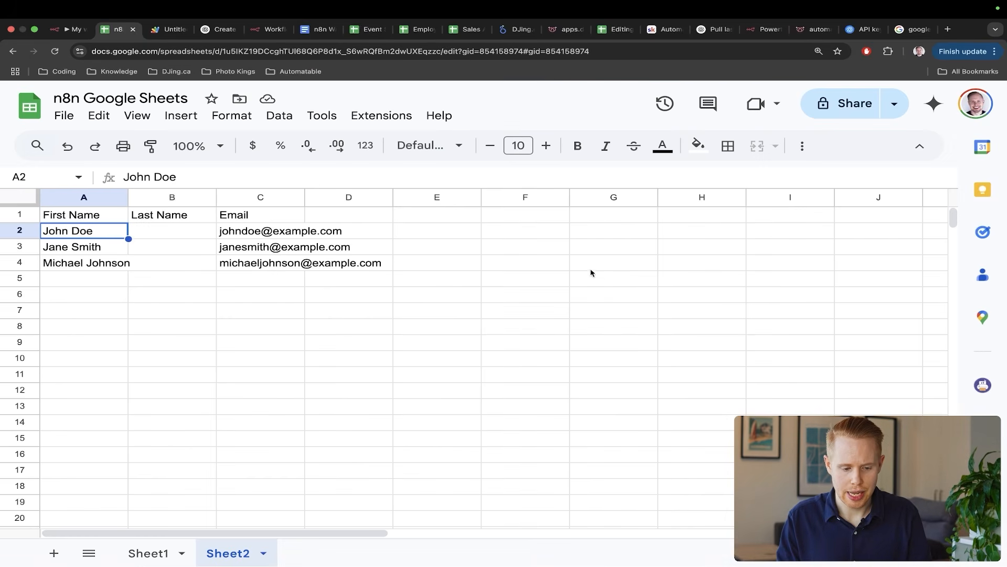
{"action": "left_click_drag", "start_coordinate": [691, 380], "coordinate": [341, 312]}
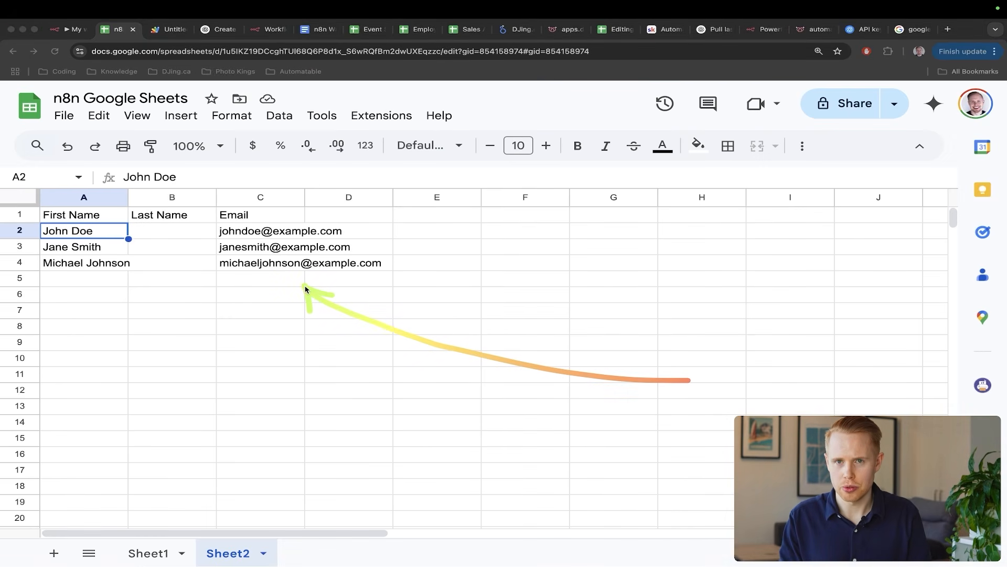
{"action": "key", "text": "super+1"}
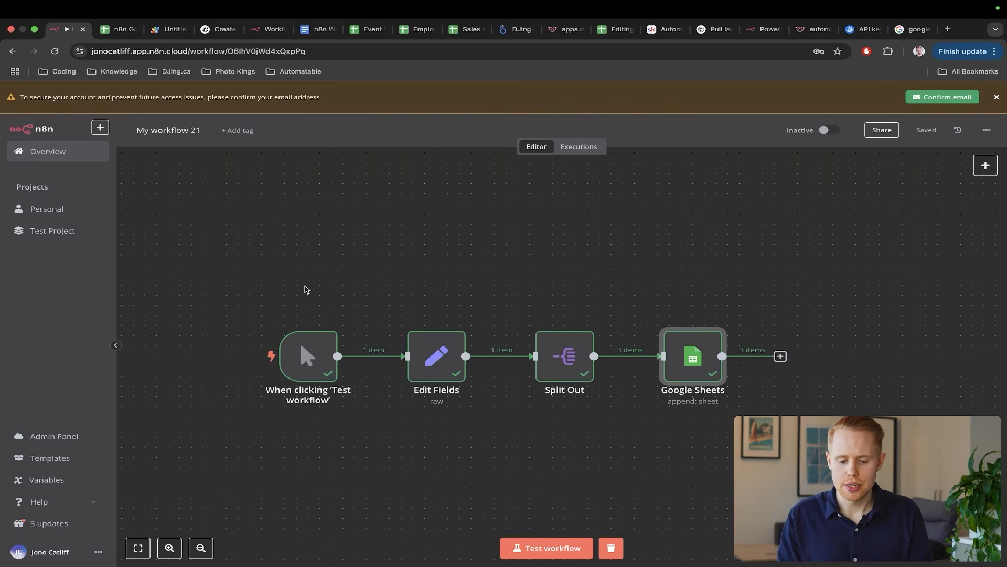
{"action": "left_click_drag", "start_coordinate": [507, 226], "coordinate": [624, 340]}
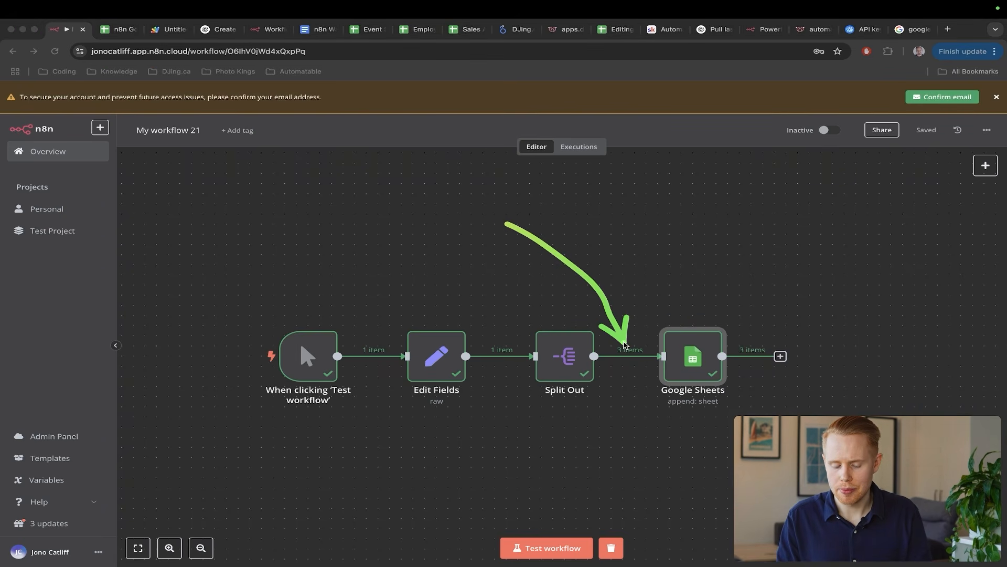
- Insert a Wait node between Split Out and Google Sheets with Wait Amount 1 second
{"action": "left_click", "coordinate": [619, 343]}
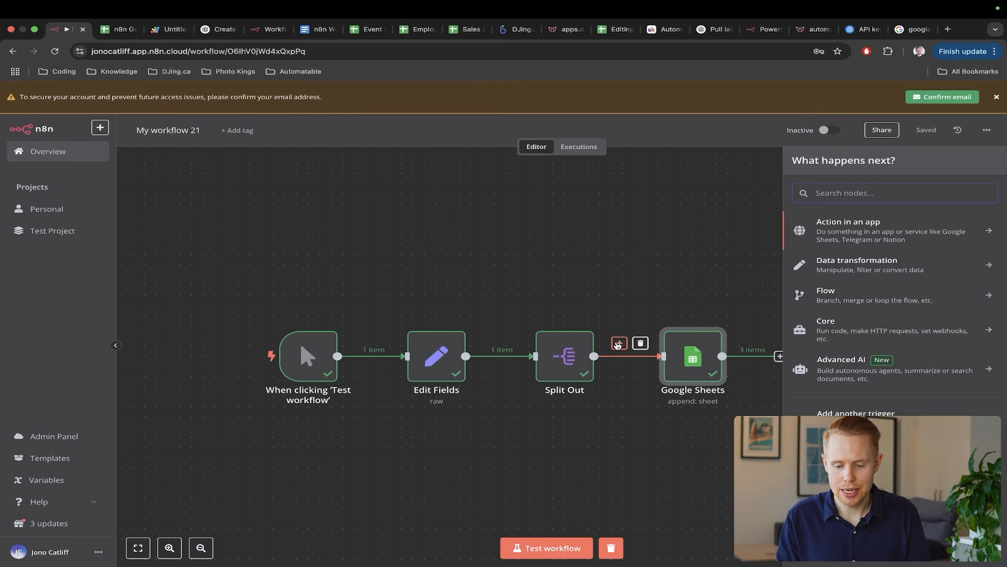
{"action": "type", "text": "wait"}
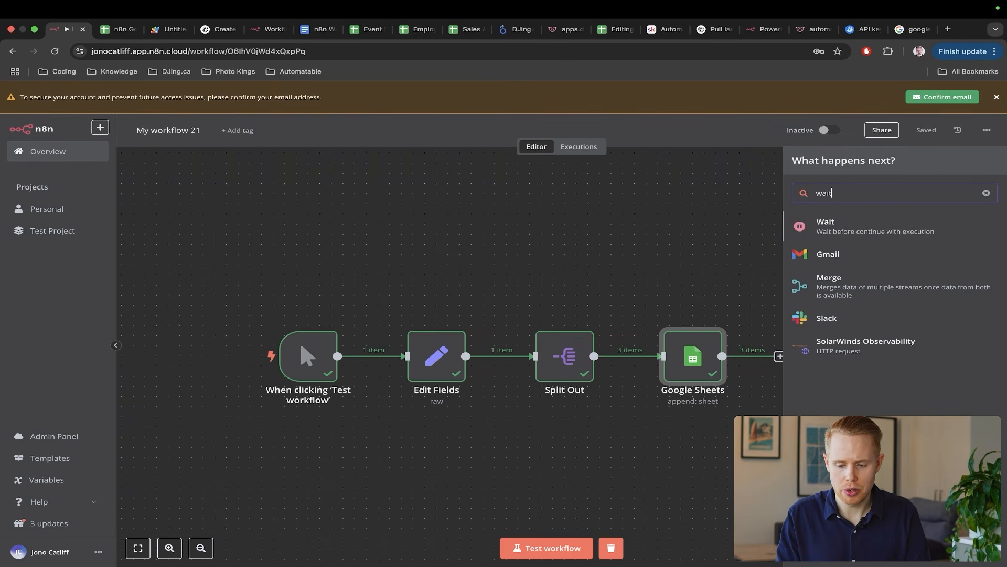
{"action": "key", "text": "Return"}
{"action": "double_click", "coordinate": [467, 196]}
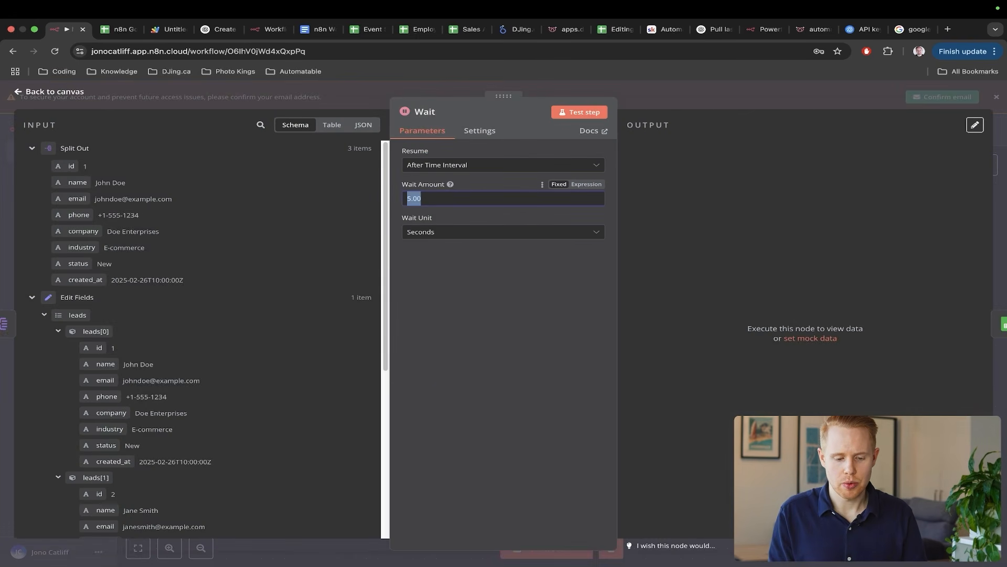
{"action": "type", "text": "1"}
{"action": "left_click", "coordinate": [906, 245]}
- Highlight the 1-second Wait Amount, return to the canvas, and revisit the 300-per-minute limit
{"action": "key", "text": "alt+Tab"}
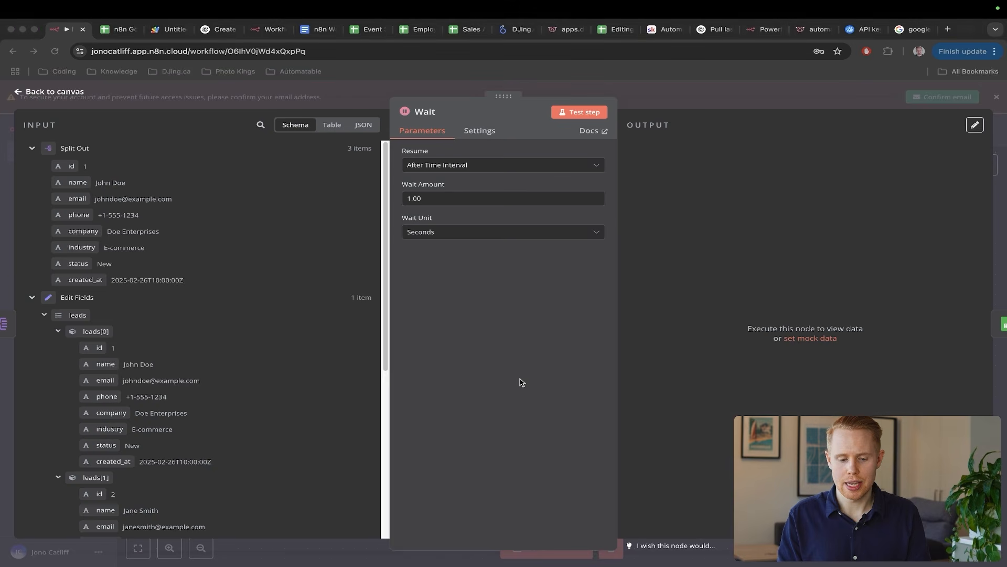
{"action": "left_click_drag", "start_coordinate": [519, 378], "coordinate": [421, 197]}
{"action": "key", "text": "Escape"}
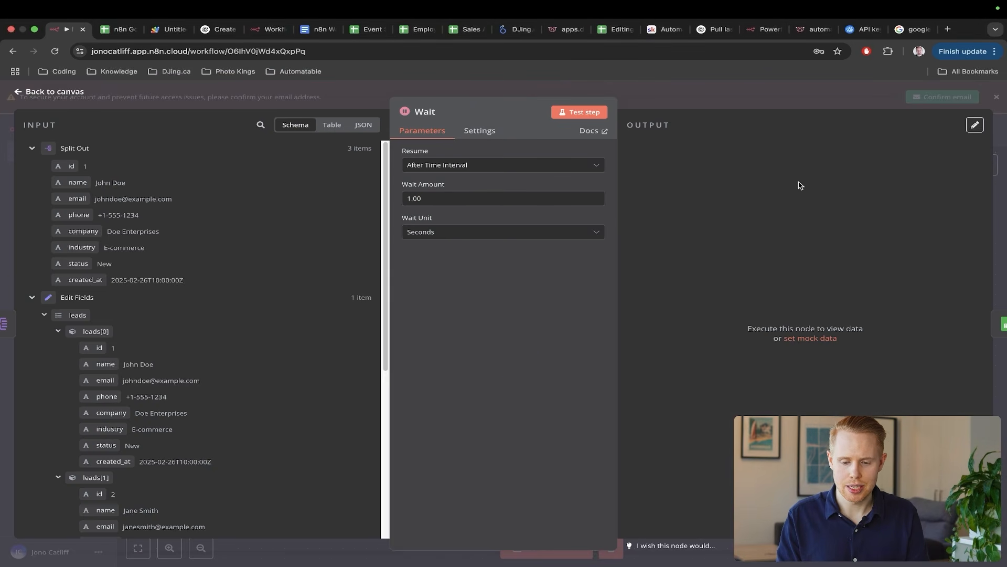
{"action": "left_click", "coordinate": [1005, 233]}
{"action": "key", "text": "ctrl+shift+Tab"}
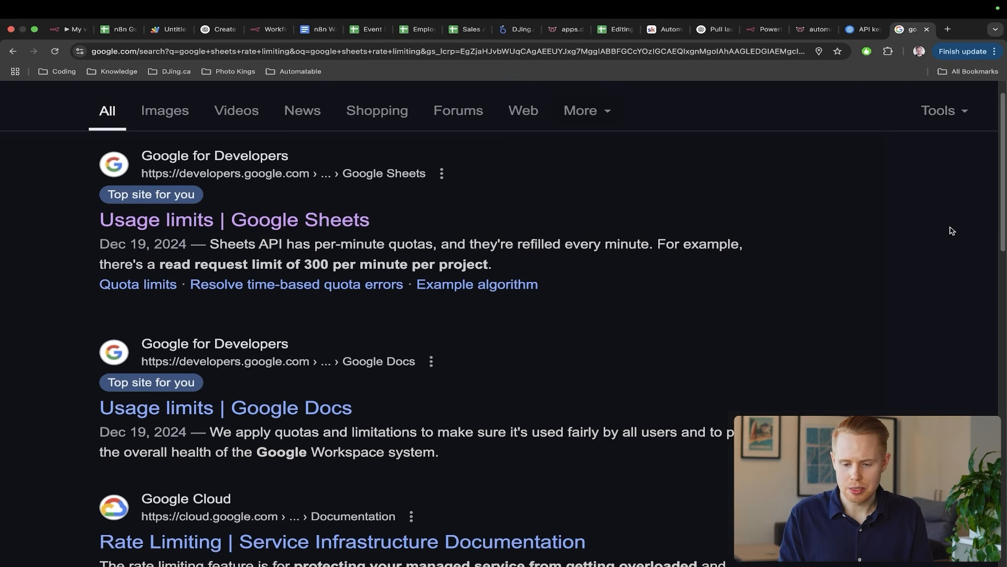
{"action": "left_click_drag", "start_coordinate": [525, 361], "coordinate": [333, 273]}
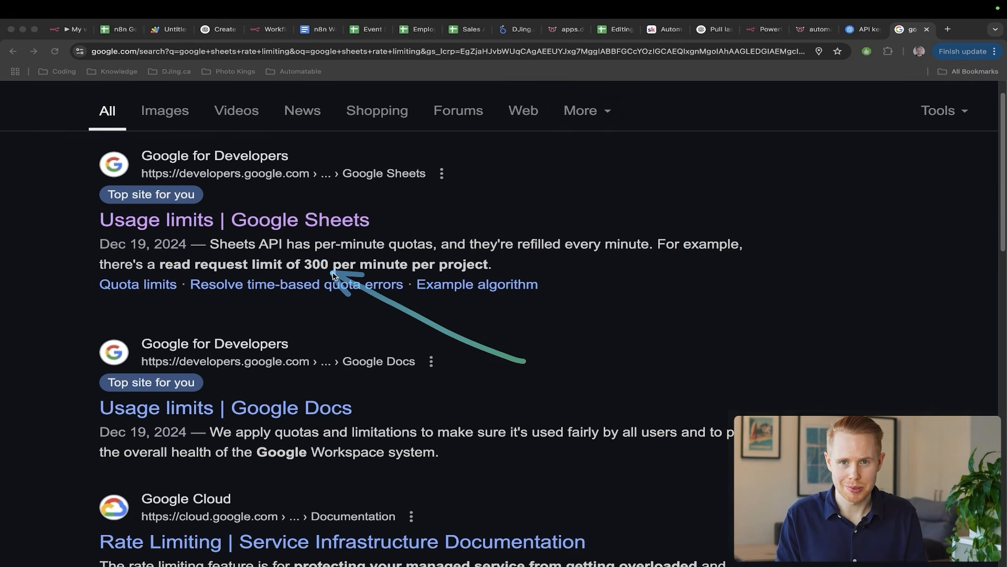
{"action": "key", "text": "ctrl+Tab"}
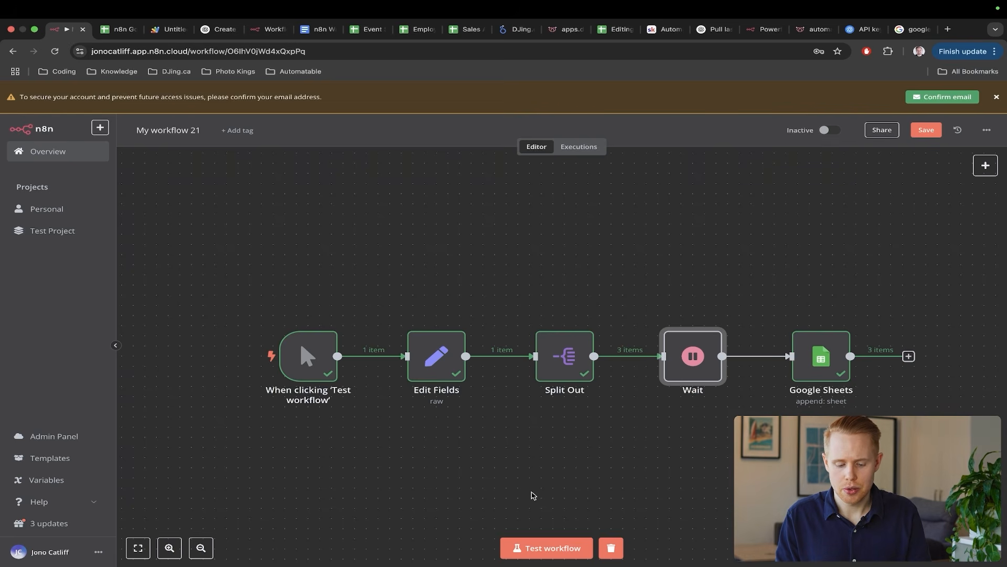
- Clear the old lead rows A2:D10 from the spreadsheet
{"action": "scroll", "coordinate": [545, 472], "scroll_direction": "right", "scroll_amount": 2}
{"action": "key", "text": "ctrl+Tab"}
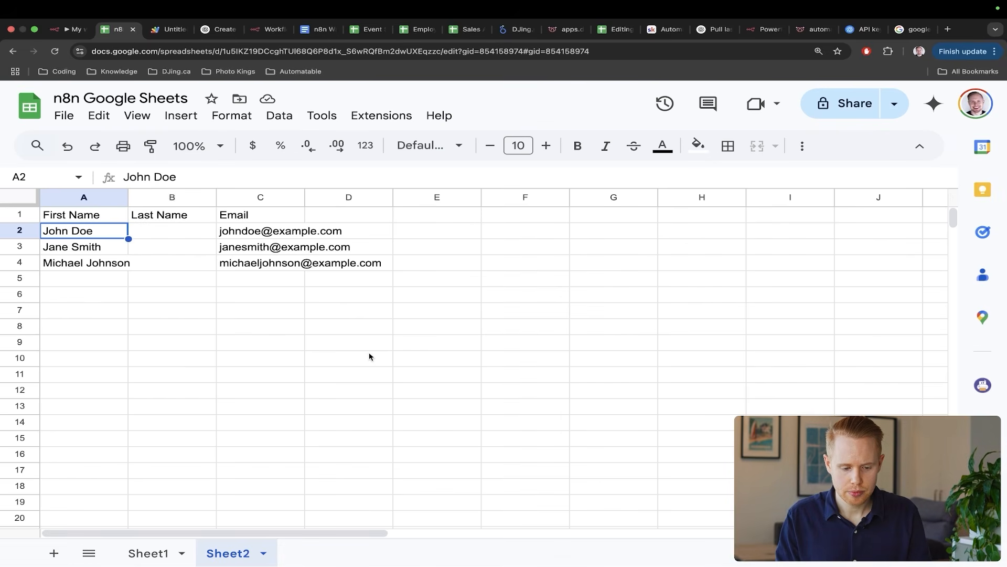
{"action": "left_click_drag", "start_coordinate": [371, 355], "coordinate": [71, 232]}
{"action": "key", "text": "Delete"}
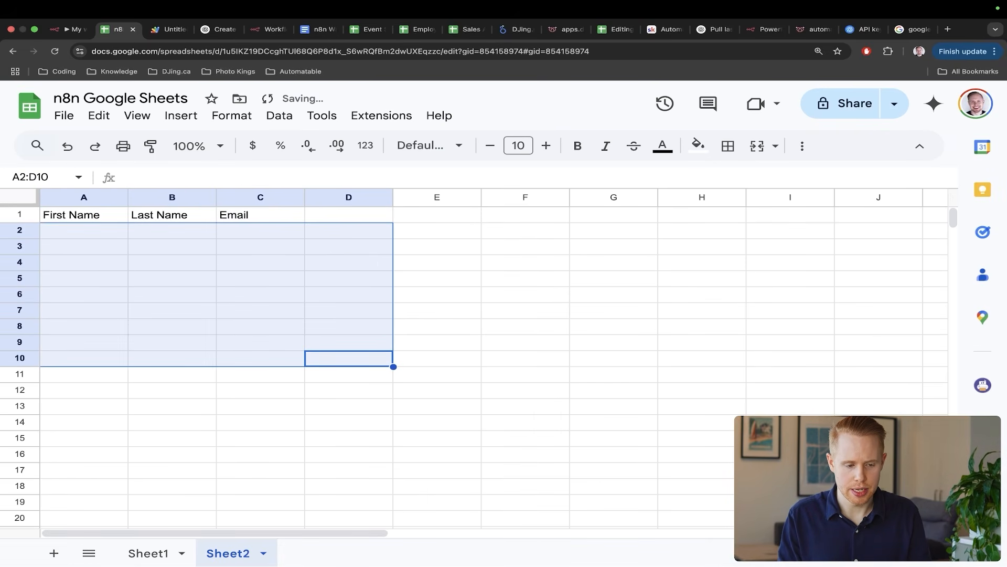
{"action": "key", "text": "Down"}
- Run the whole workflow and watch items pass through Wait into Google Sheets
{"action": "key", "text": "ctrl+shift+Tab"}
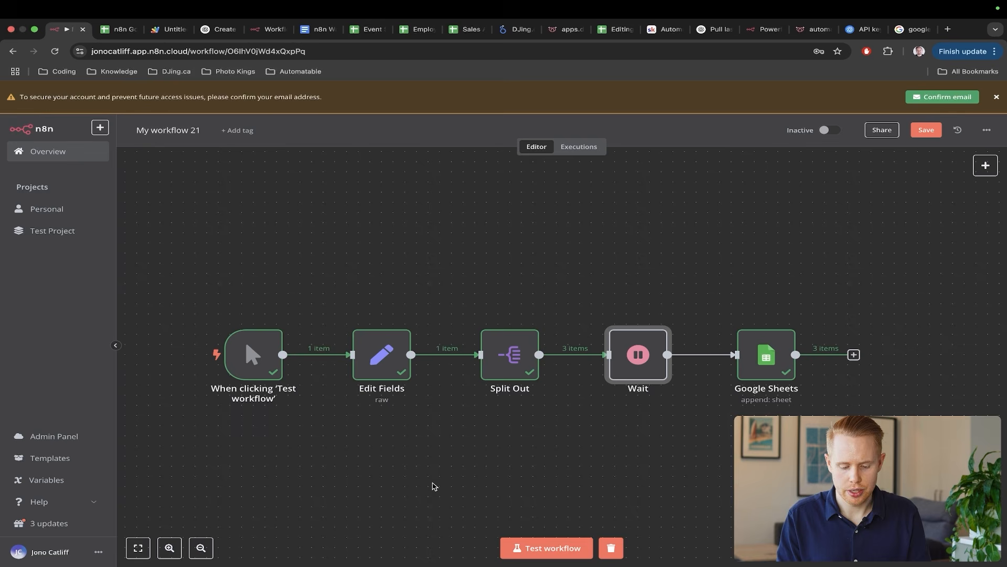
{"action": "left_click", "coordinate": [524, 546]}
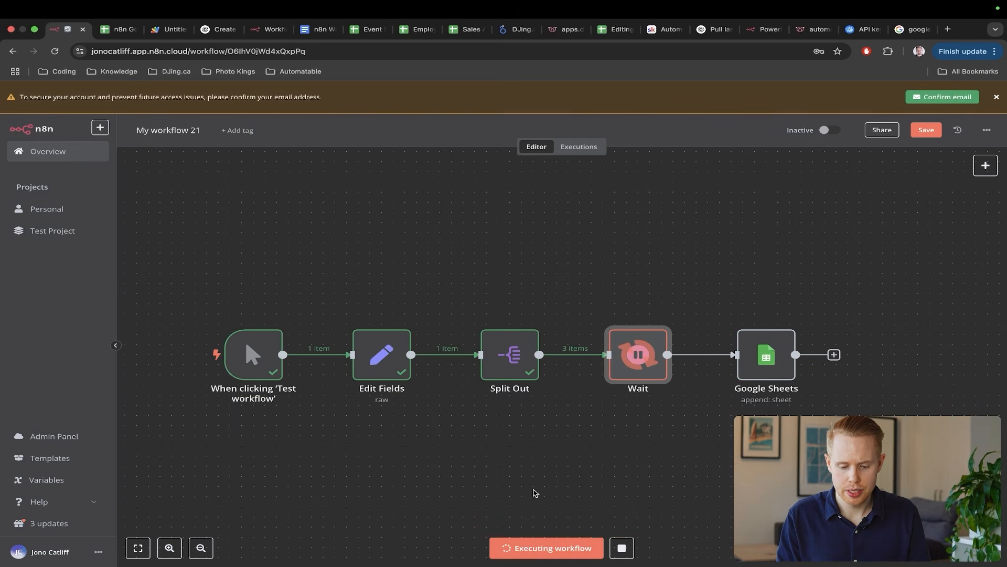
{"action": "left_click_drag", "start_coordinate": [766, 218], "coordinate": [657, 292]}
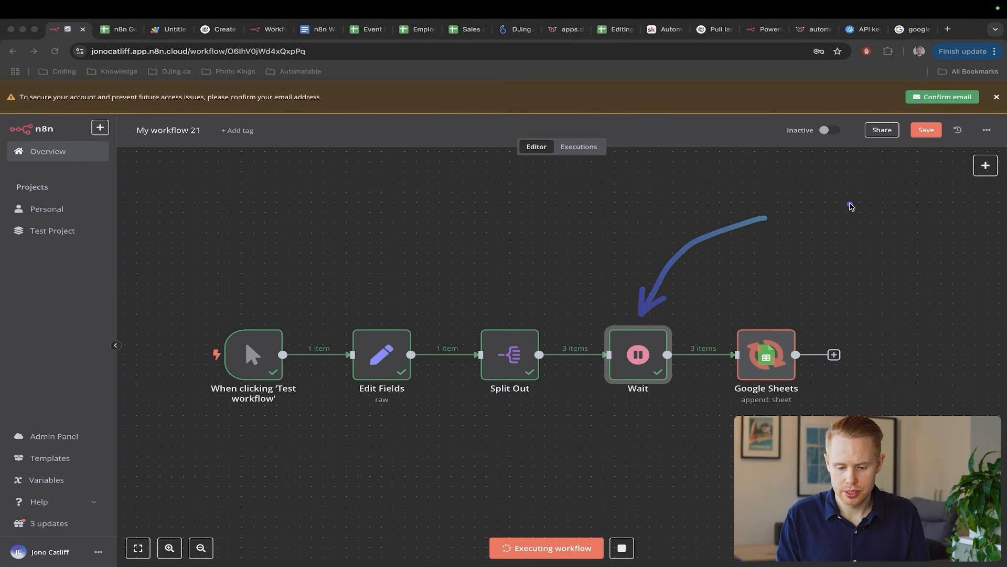
{"action": "left_click_drag", "start_coordinate": [828, 215], "coordinate": [778, 319]}
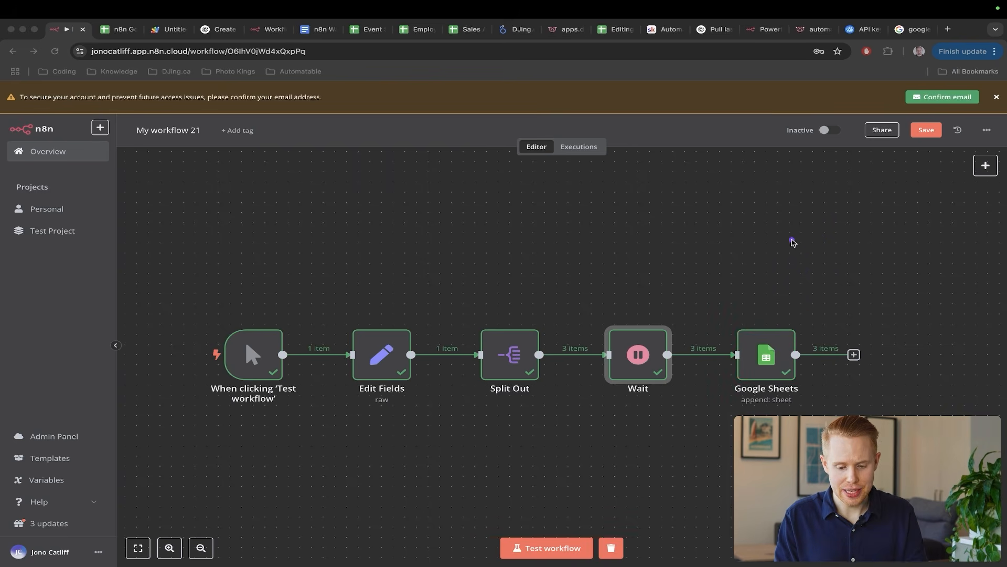
- Check the written lead rows in the sheet, then run the workflow again
{"action": "key", "text": "ctrl+Tab"}
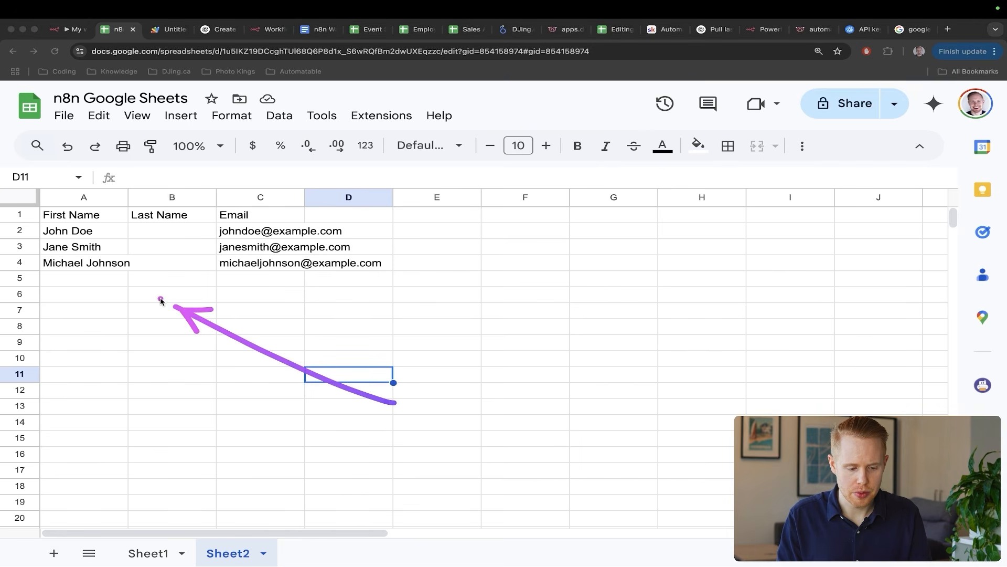
{"action": "left_click_drag", "start_coordinate": [219, 283], "coordinate": [57, 242]}
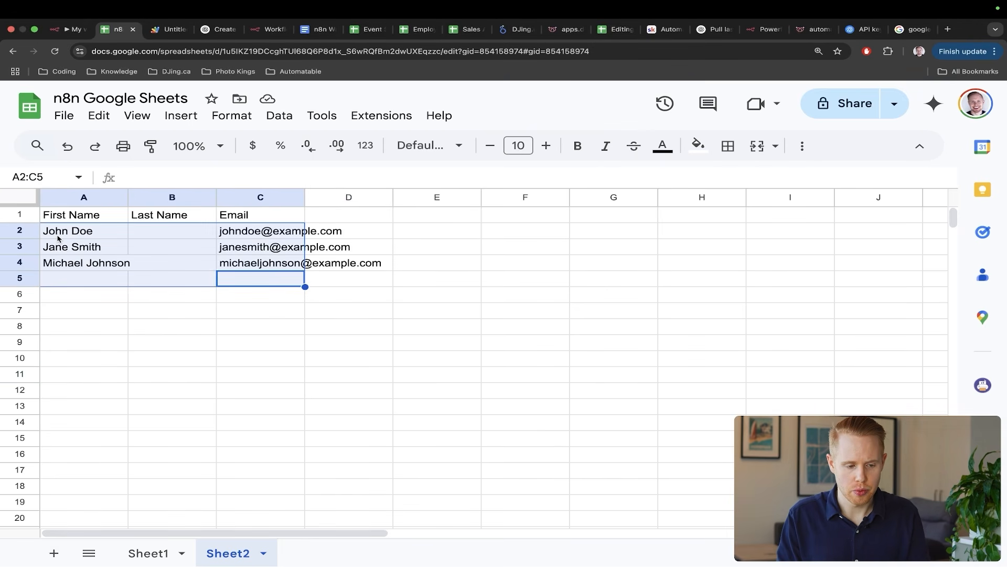
{"action": "key", "text": "ctrl+shift+Tab"}
{"action": "left_click", "coordinate": [548, 558]}
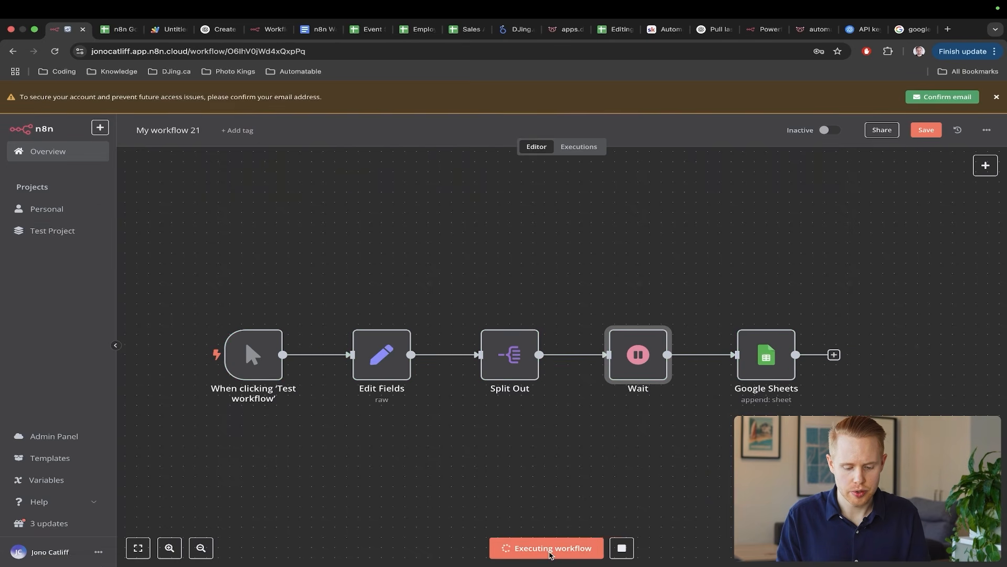
- Watch rows 2–4 refill with the three leads' names and emails
{"action": "key", "text": "ctrl+Tab"}
{"action": "left_click", "coordinate": [451, 490]}
{"action": "key", "text": "ctrl+a"}
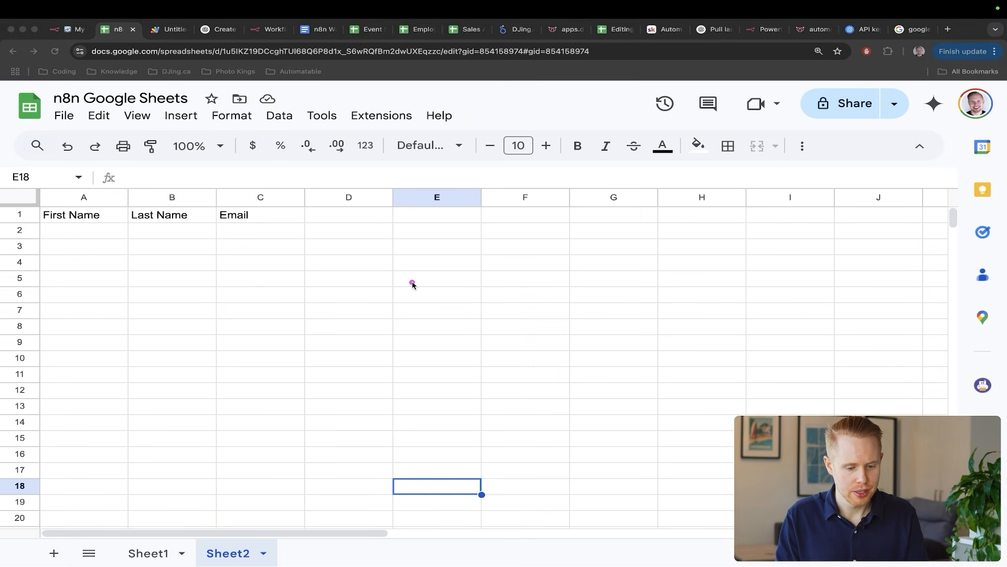
{"action": "left_click_drag", "start_coordinate": [413, 282], "coordinate": [181, 237]}
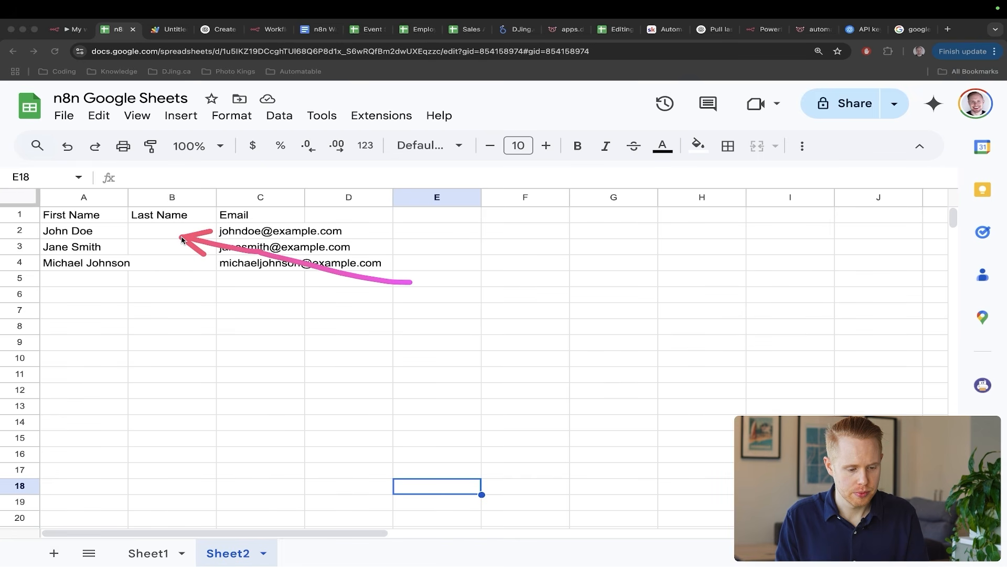
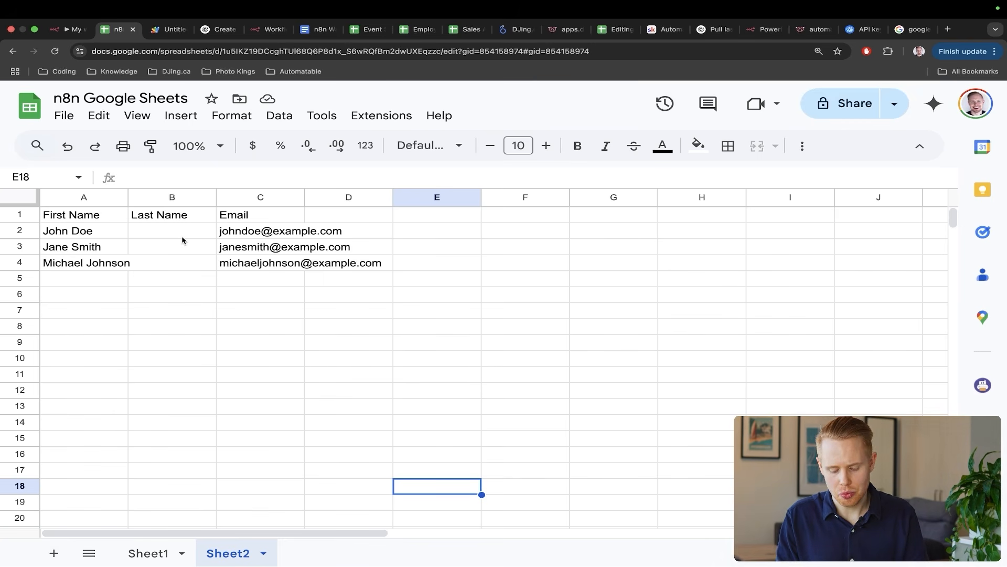
- Enter REJECTED as the D1 header on Sheet2, then open n8n's Edit Fields node
{"action": "key", "text": "ctrl+shift+Tab"}
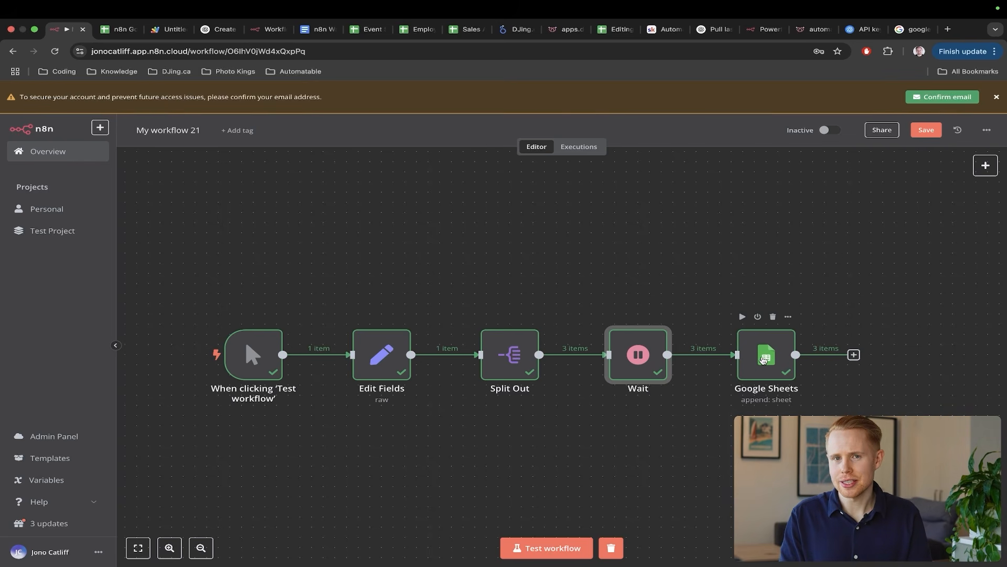
{"action": "key", "text": "ctrl+Tab"}
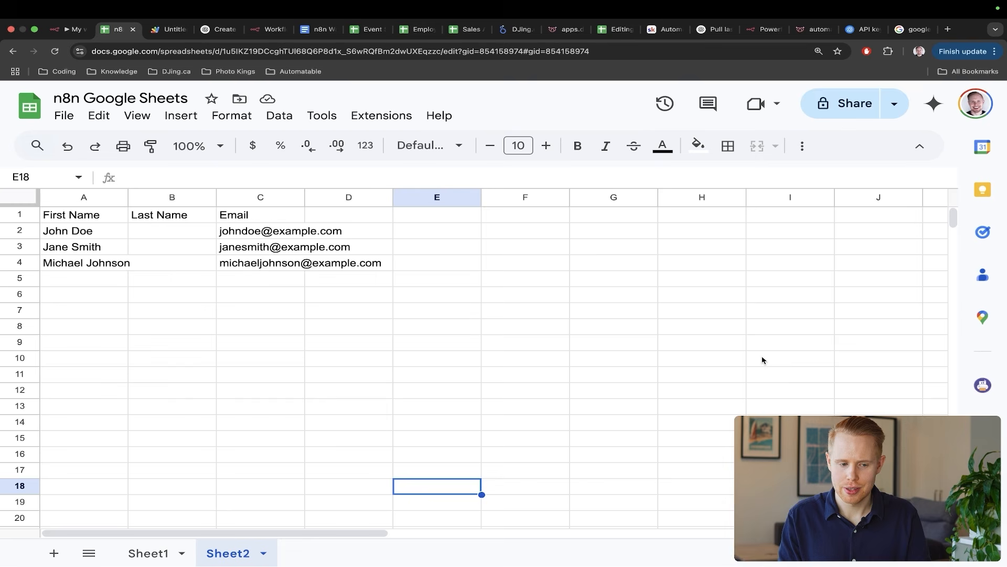
{"action": "left_click", "coordinate": [428, 236]}
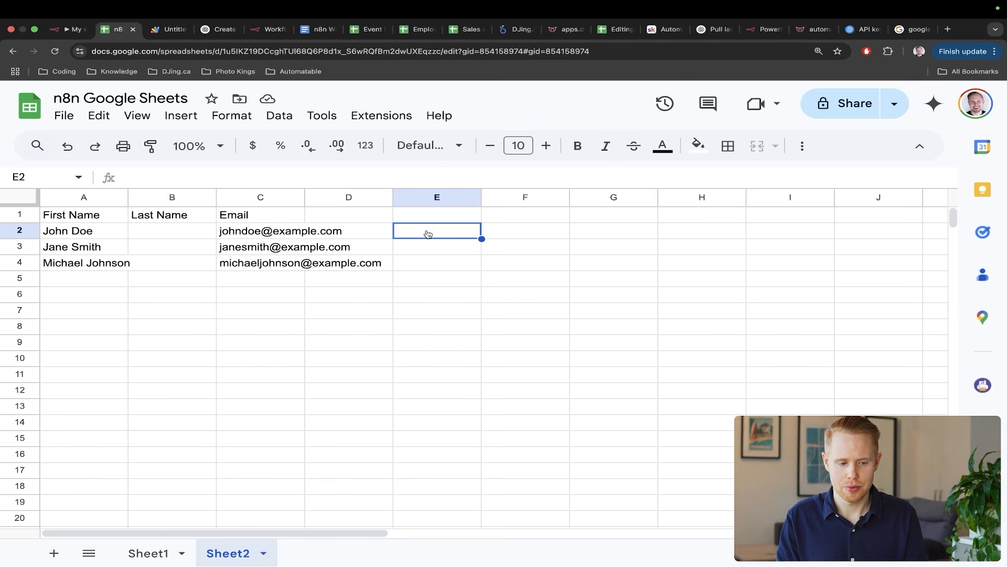
{"action": "left_click", "coordinate": [327, 220]}
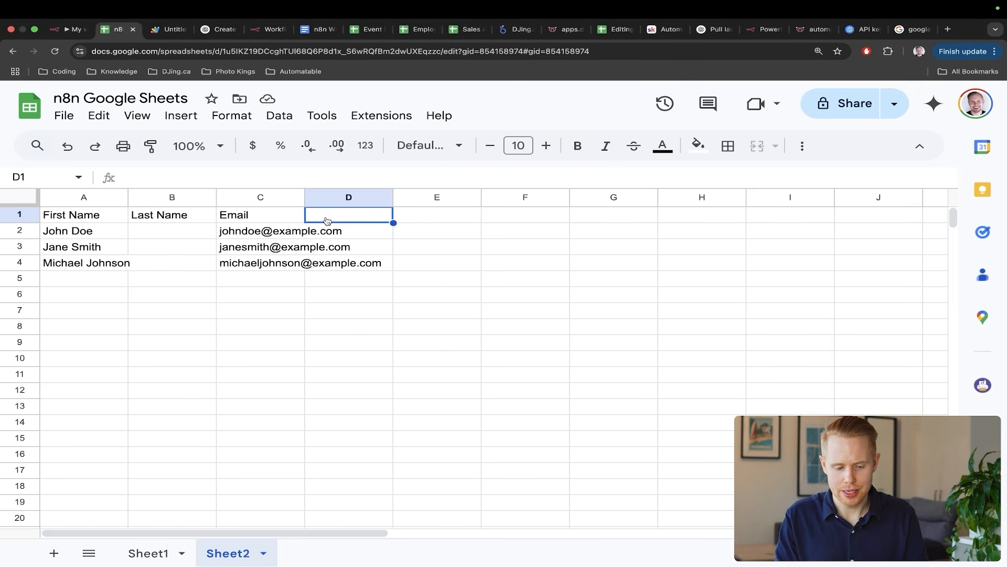
{"action": "type", "text": "REJECTED"}
{"action": "key", "text": "Return"}
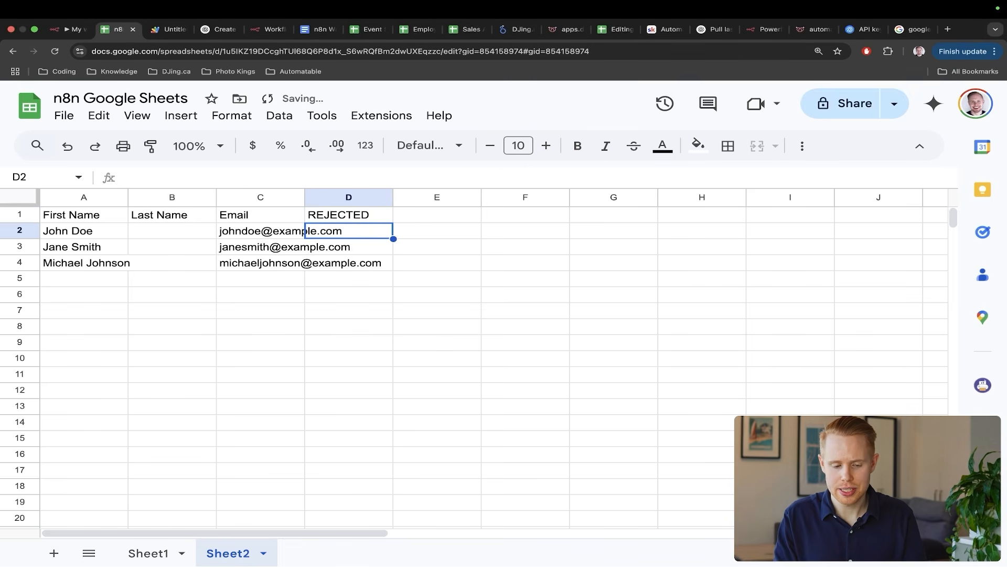
{"action": "key", "text": "ctrl+shift+Tab"}
{"action": "double_click", "coordinate": [379, 348]}
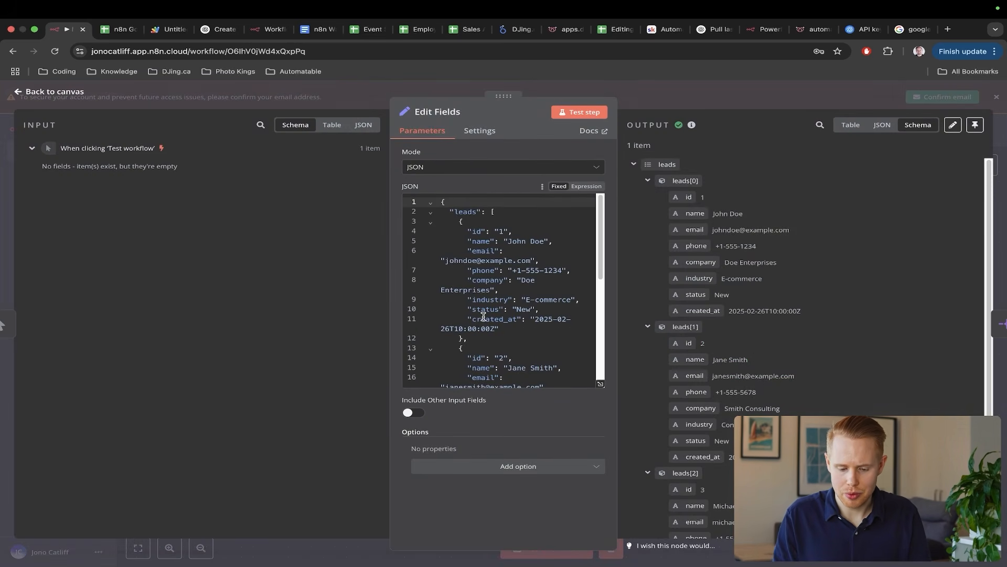
- Change line 30's "status": "New" entry into a numeric budget entry
{"action": "scroll", "coordinate": [483, 317], "scroll_direction": "down", "scroll_amount": 5}
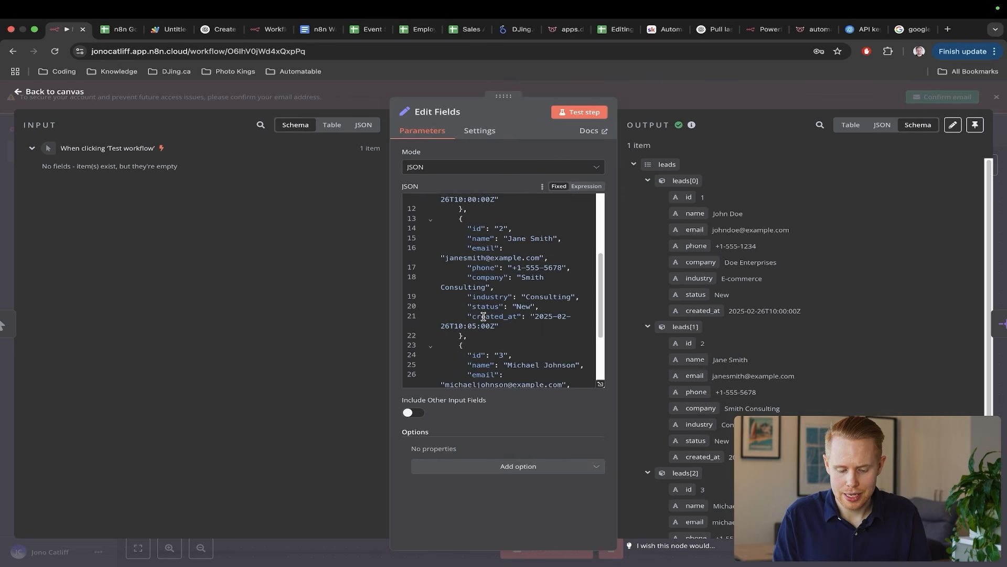
{"action": "scroll", "coordinate": [483, 317], "scroll_direction": "down", "scroll_amount": 3}
{"action": "double_click", "coordinate": [524, 313]}
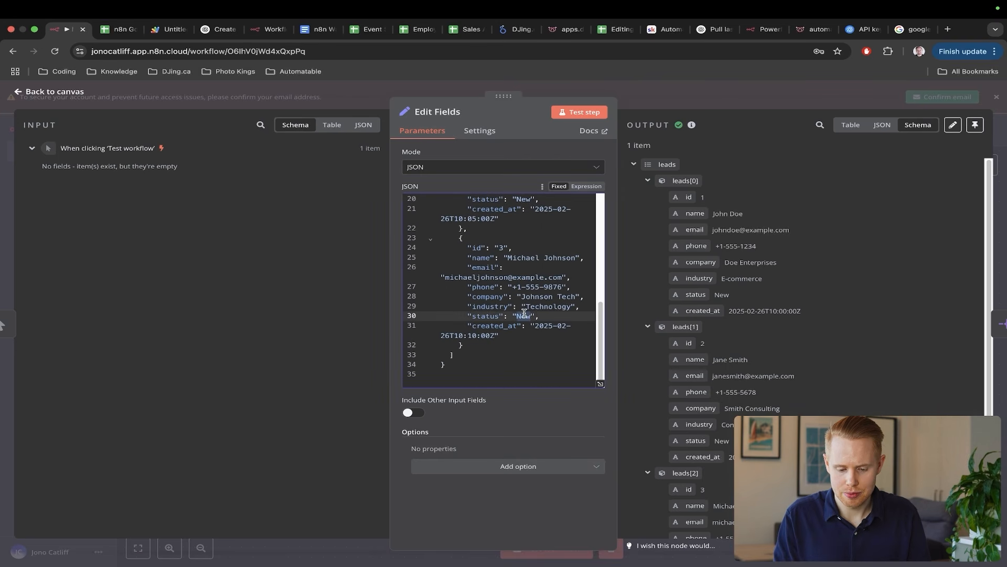
{"action": "double_click", "coordinate": [491, 315]}
{"action": "type", "text": "budget"}
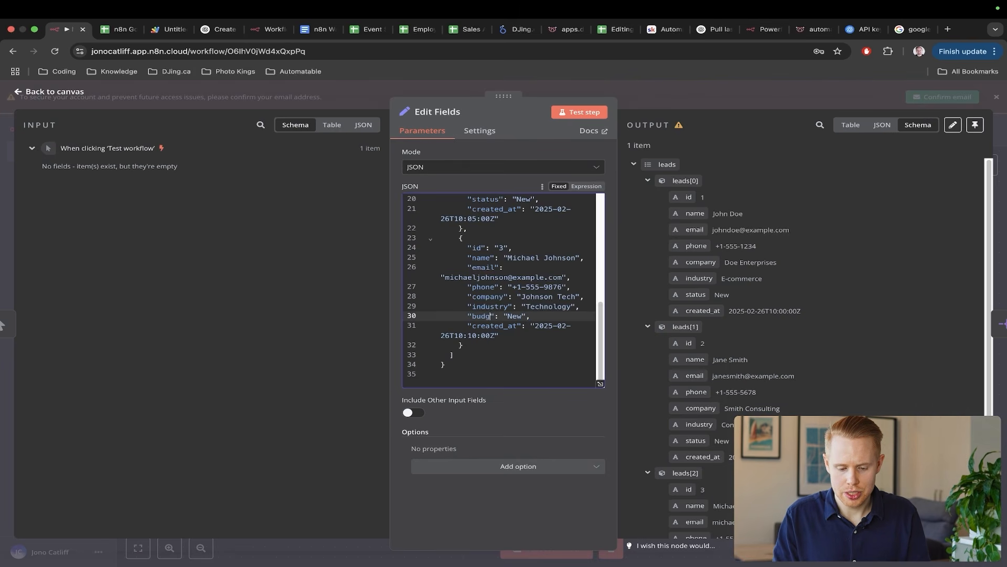
{"action": "key", "text": "Right"}
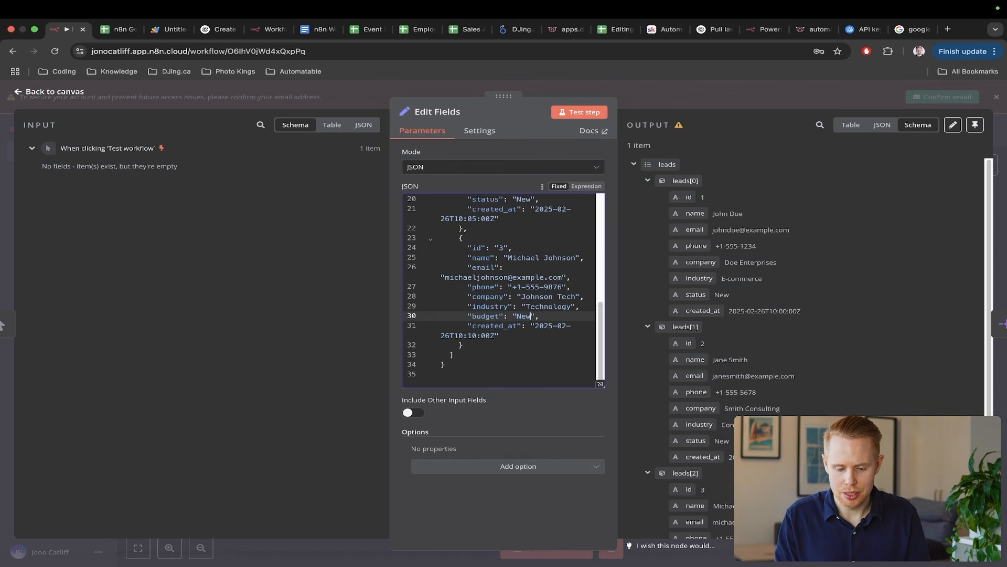
{"action": "key", "text": "BackSpace"}
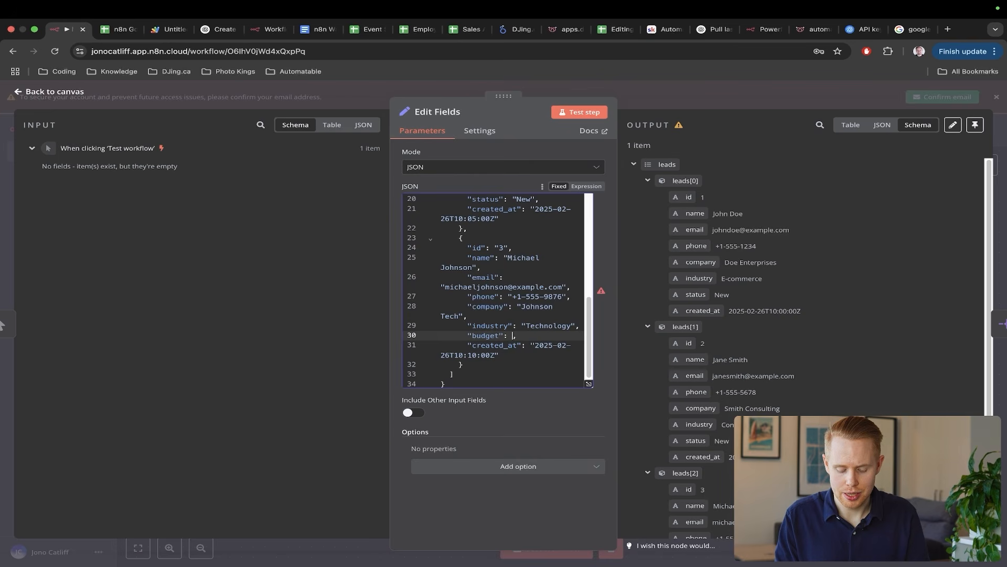
{"action": "type", "text": "100"}
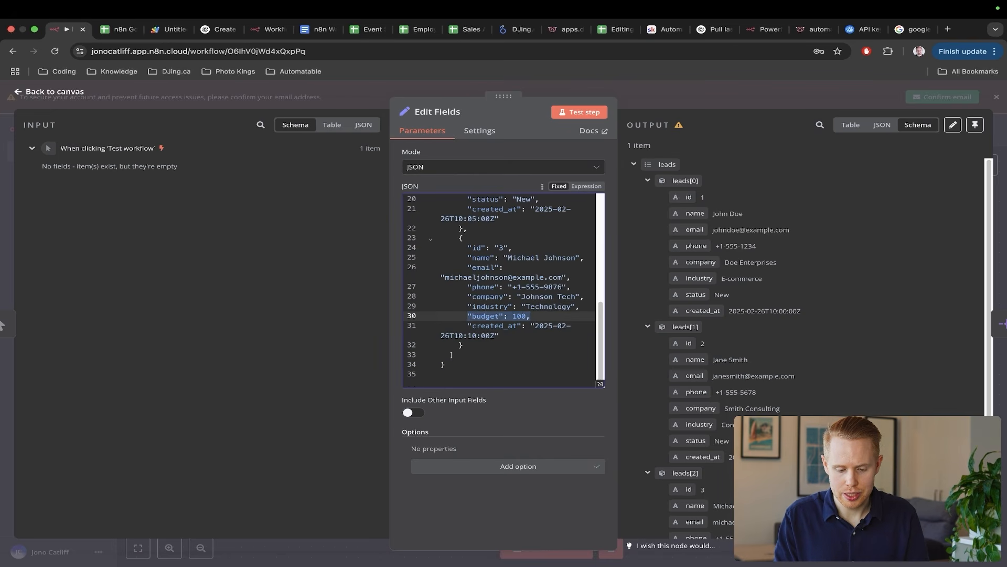
- Paste the budget entry over the status lines 20 and 10, then close the editor
{"action": "scroll", "coordinate": [545, 289], "scroll_direction": "up", "scroll_amount": 3}
{"action": "left_click", "coordinate": [551, 286]}
{"action": "key", "text": "shift+Home"}
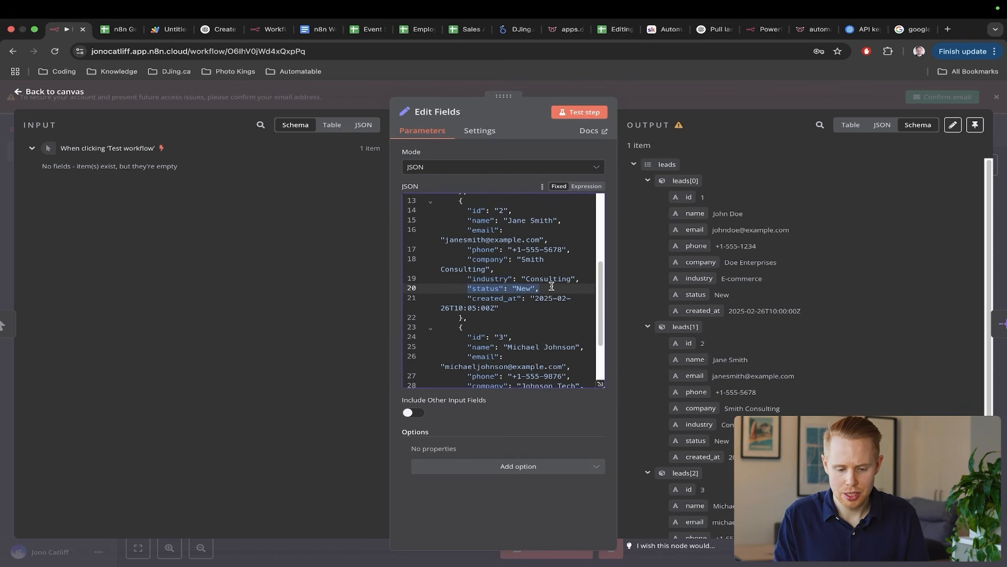
{"action": "type", "text": "\"budget\": 100,"}
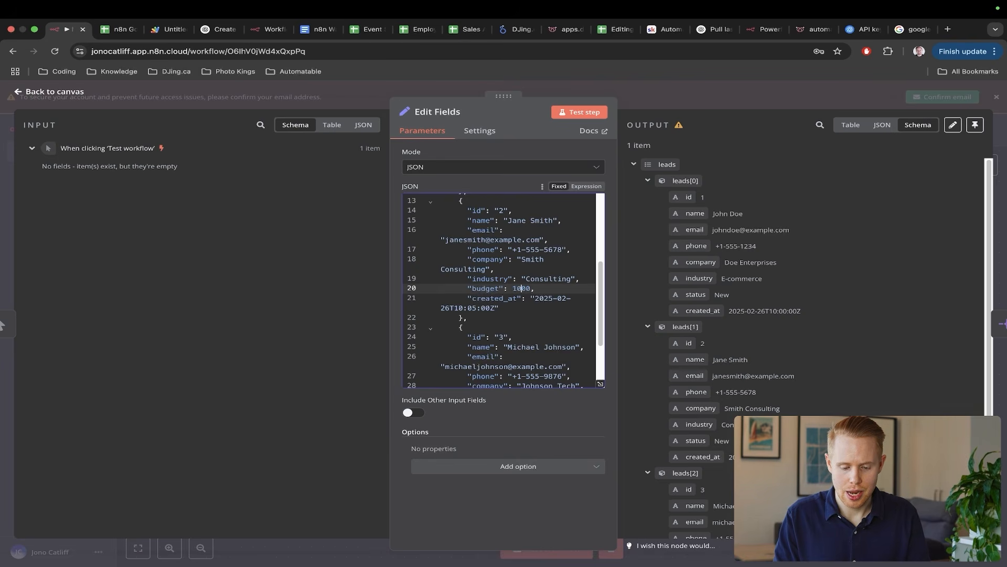
{"action": "scroll", "coordinate": [525, 257], "scroll_direction": "up", "scroll_amount": 3}
{"action": "left_click", "coordinate": [545, 270]}
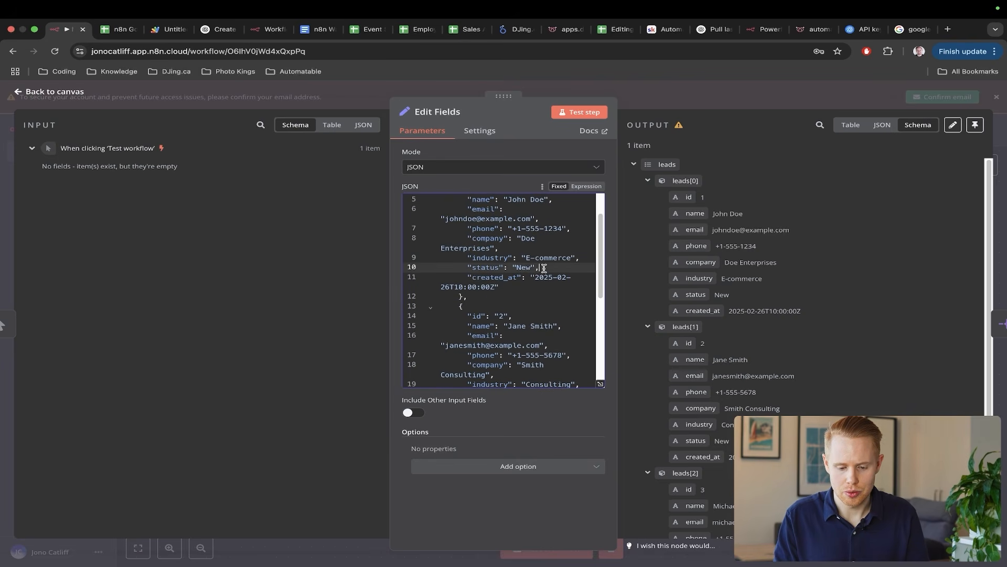
{"action": "key", "text": "shift+Home"}
{"action": "type", "text": "\"budget\": 100,"}
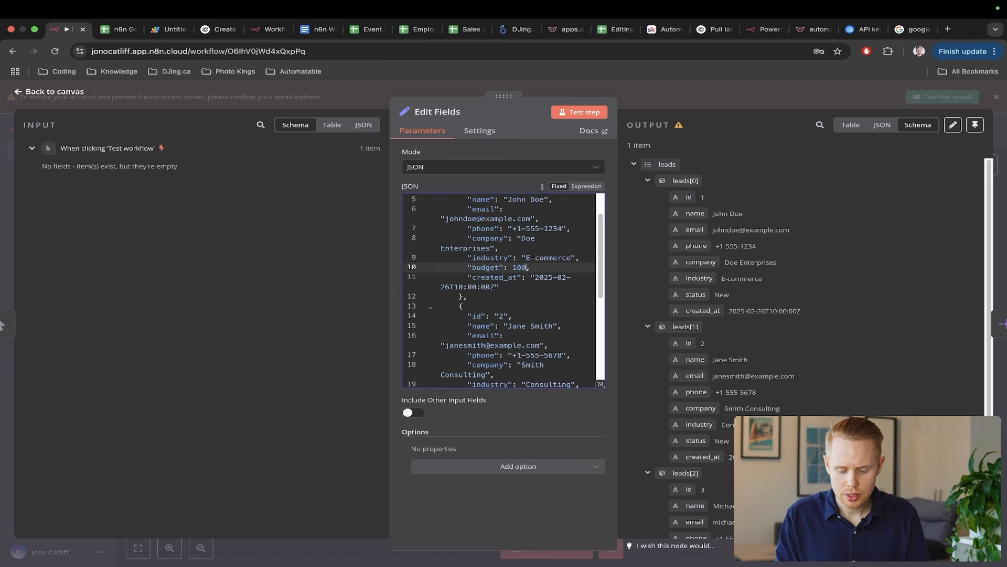
{"action": "key", "text": "Escape"}
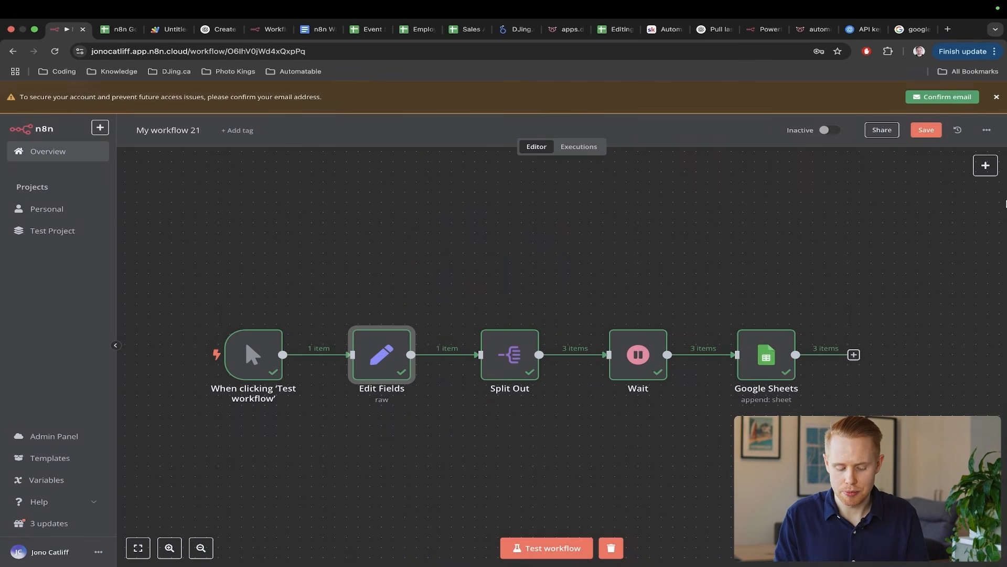
{"action": "key", "text": "ctrl+s"}
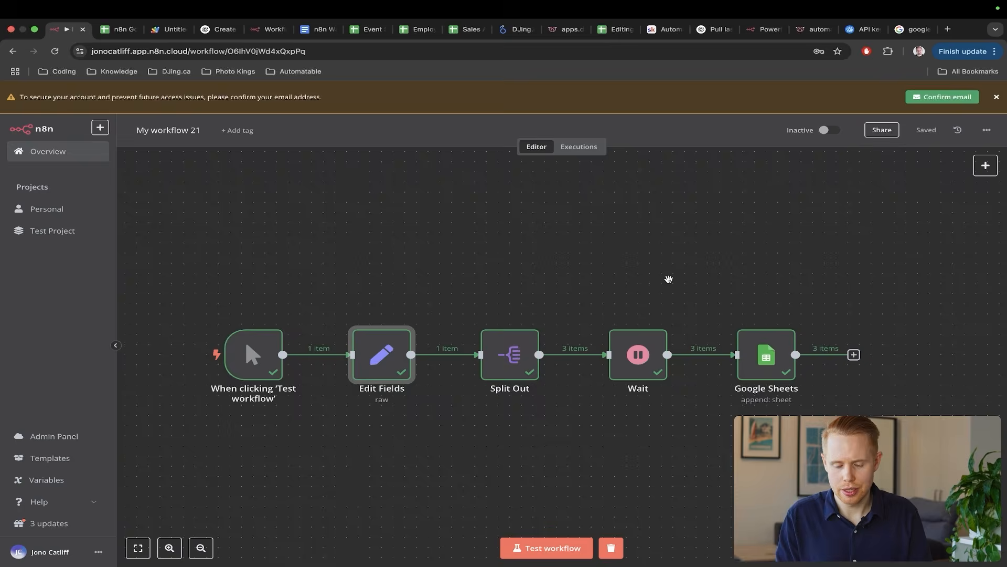
{"action": "key", "text": "ctrl+Tab"}
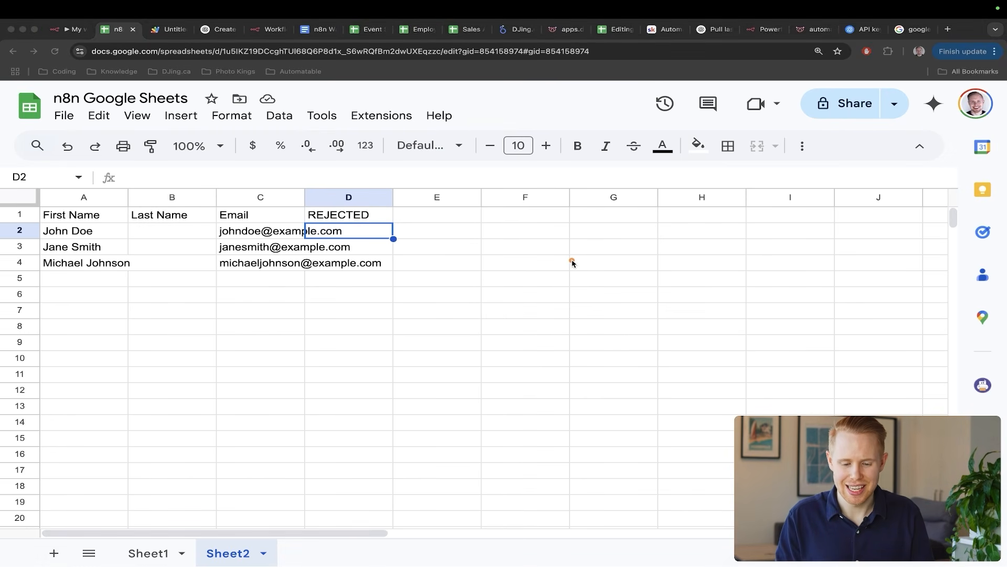
{"action": "left_click_drag", "start_coordinate": [571, 261], "coordinate": [397, 243]}
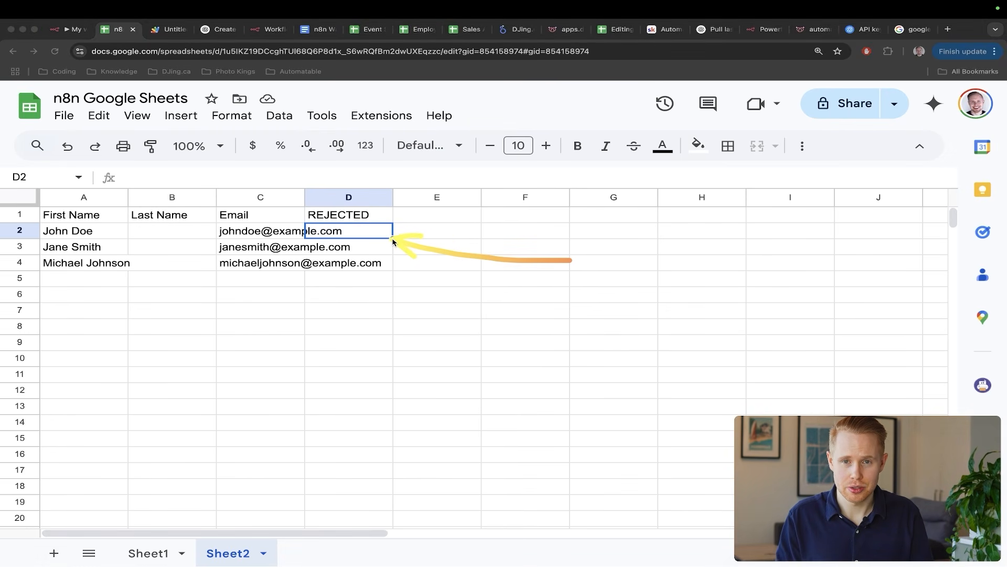
{"action": "key", "text": "ctrl+shift+Tab"}
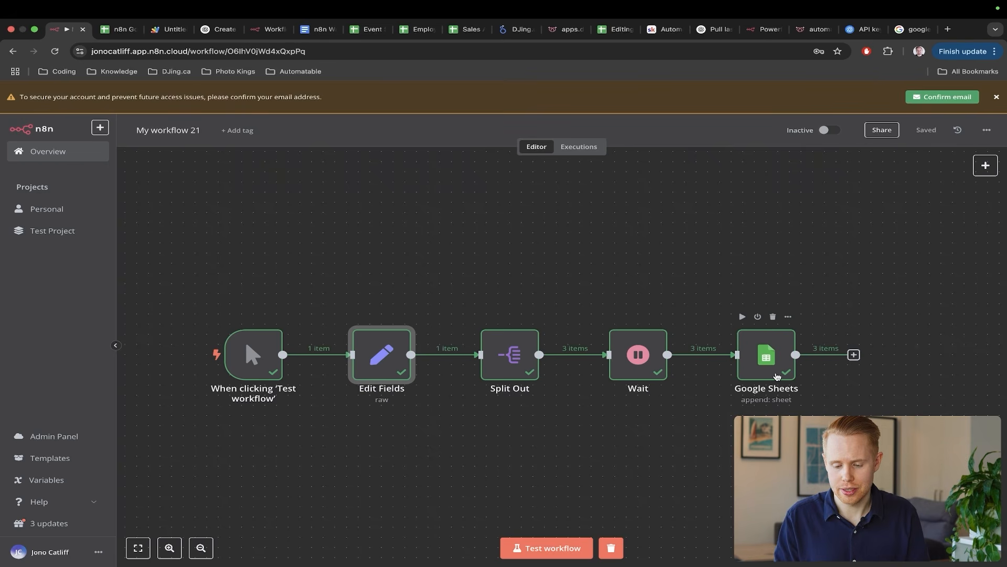
{"action": "double_click", "coordinate": [767, 354]}
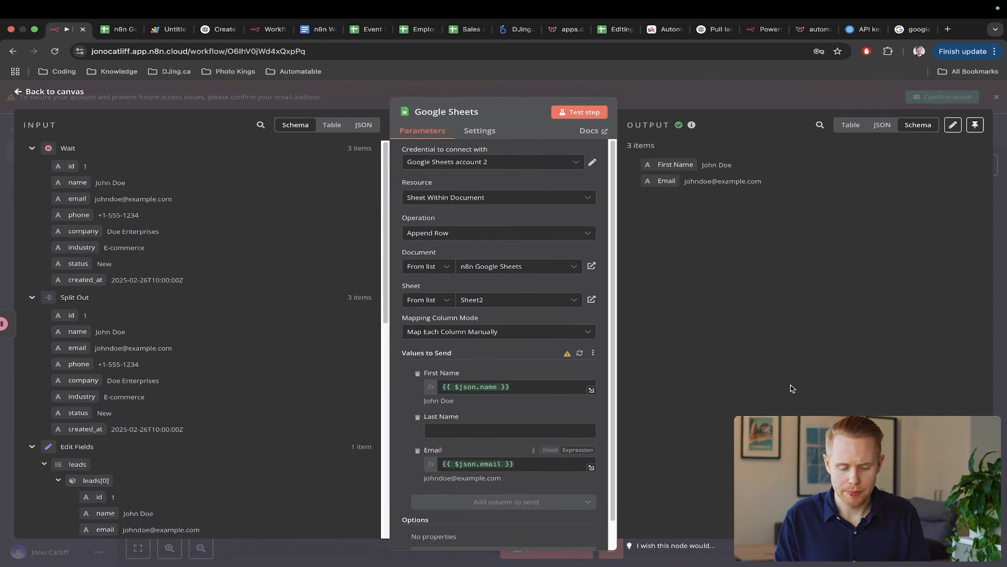
- Refresh the sheet columns and make REJECTED an expression starting with {{ $if() }}
{"action": "left_click", "coordinate": [579, 352]}
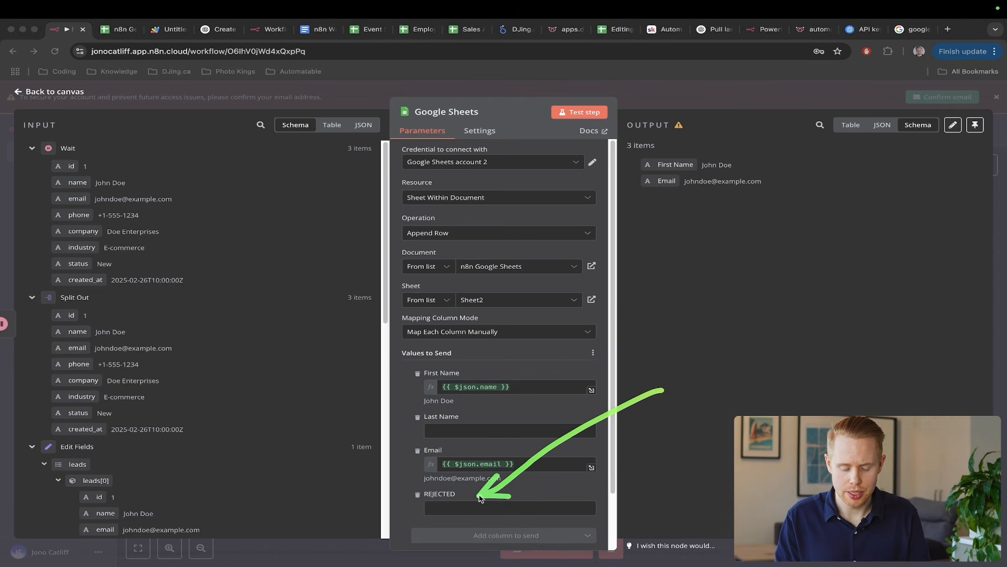
{"action": "scroll", "coordinate": [482, 509], "scroll_direction": "down", "scroll_amount": 2}
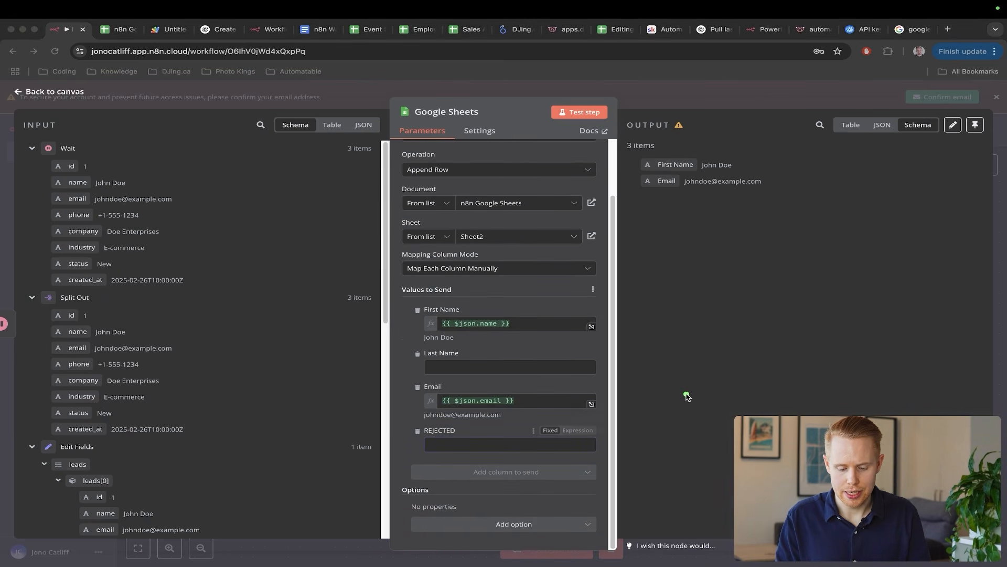
{"action": "left_click", "coordinate": [578, 431]}
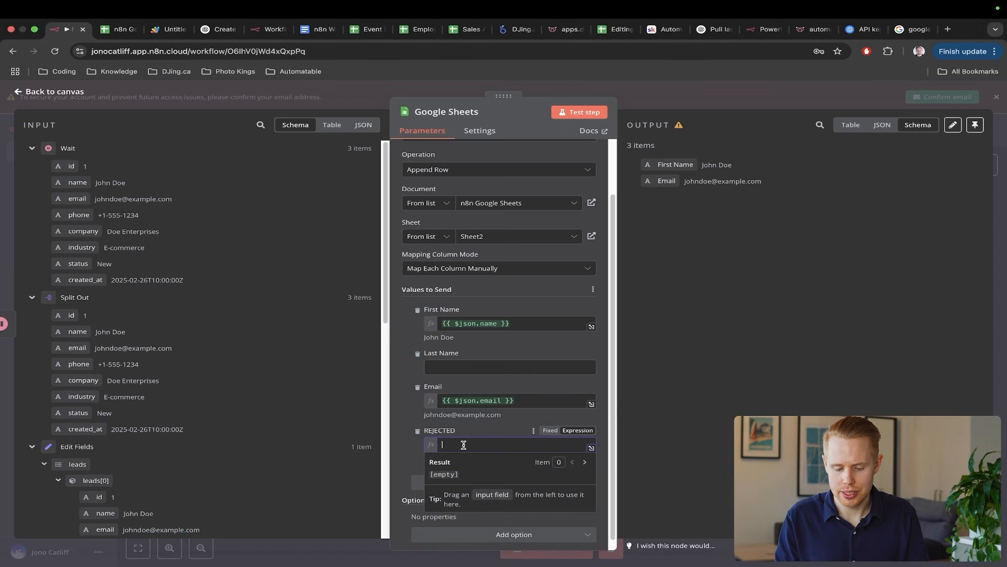
{"action": "type", "text": "{{"}
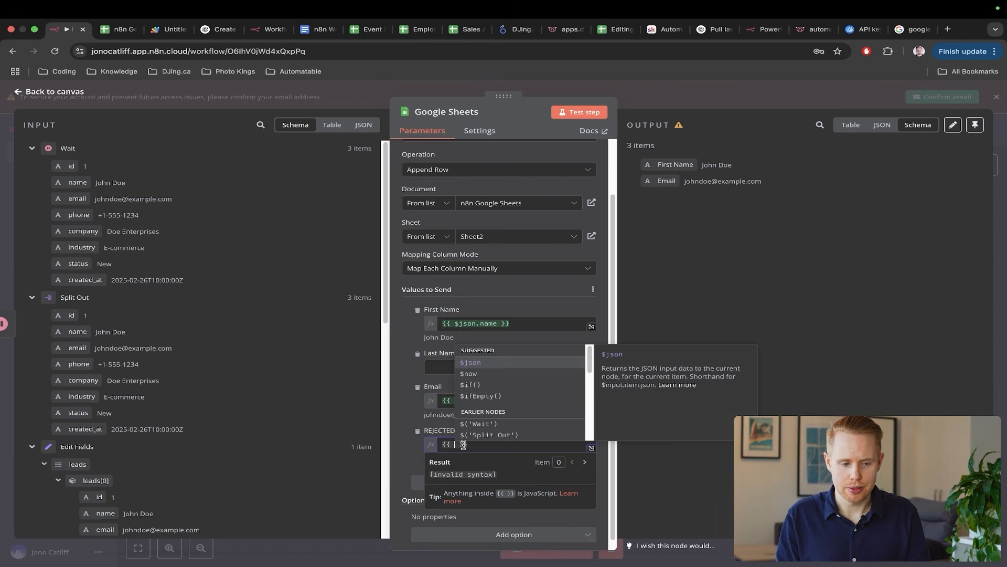
{"action": "type", "text": "$"}
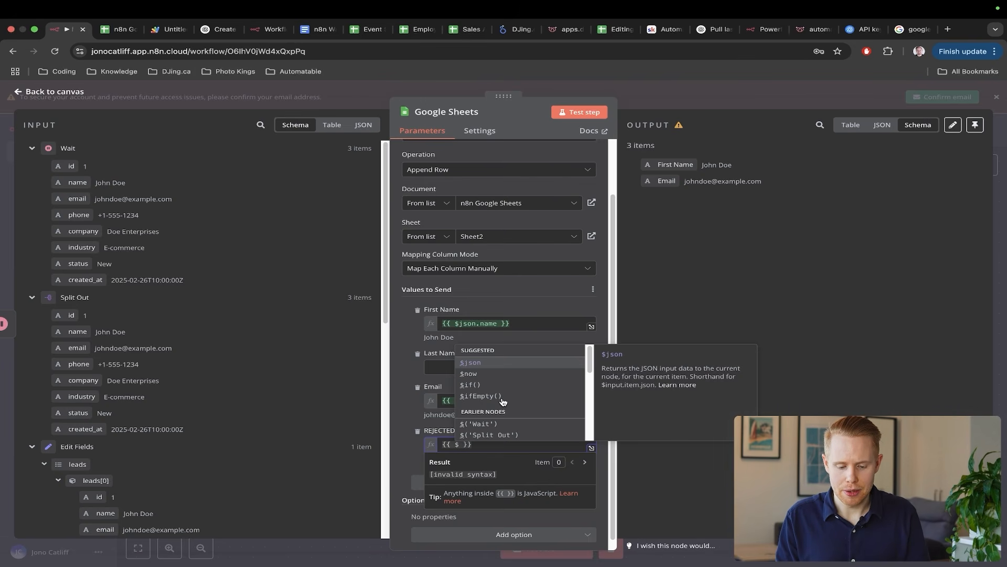
{"action": "left_click", "coordinate": [482, 386]}
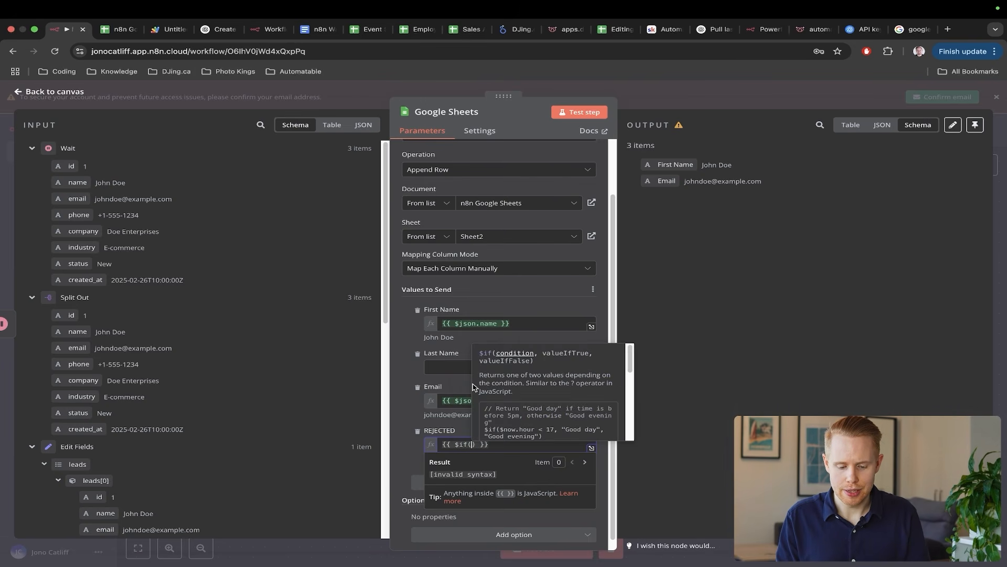
{"action": "left_click", "coordinate": [716, 364]}
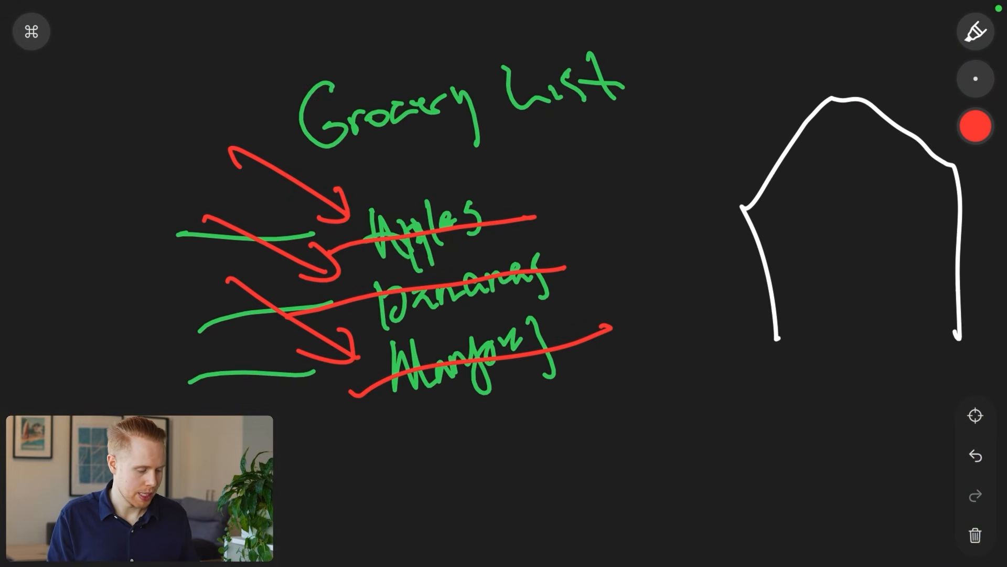
- Clear the whiteboard and write 'IF statement' in red and 'condition' in yellow
{"action": "left_click", "coordinate": [974, 535]}
{"action": "left_click", "coordinate": [543, 356]}
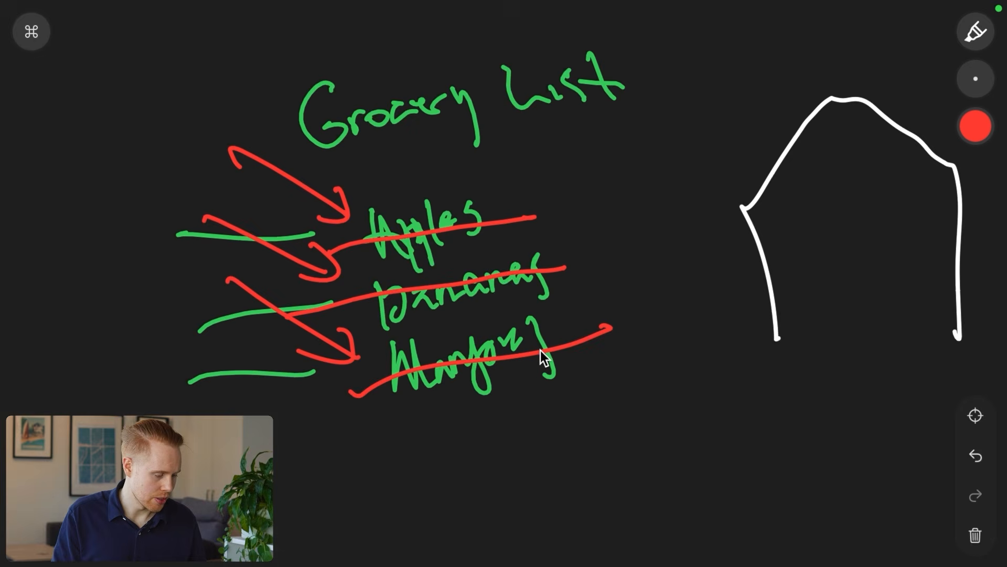
{"action": "left_click_drag", "start_coordinate": [217, 67], "coordinate": [229, 124]}
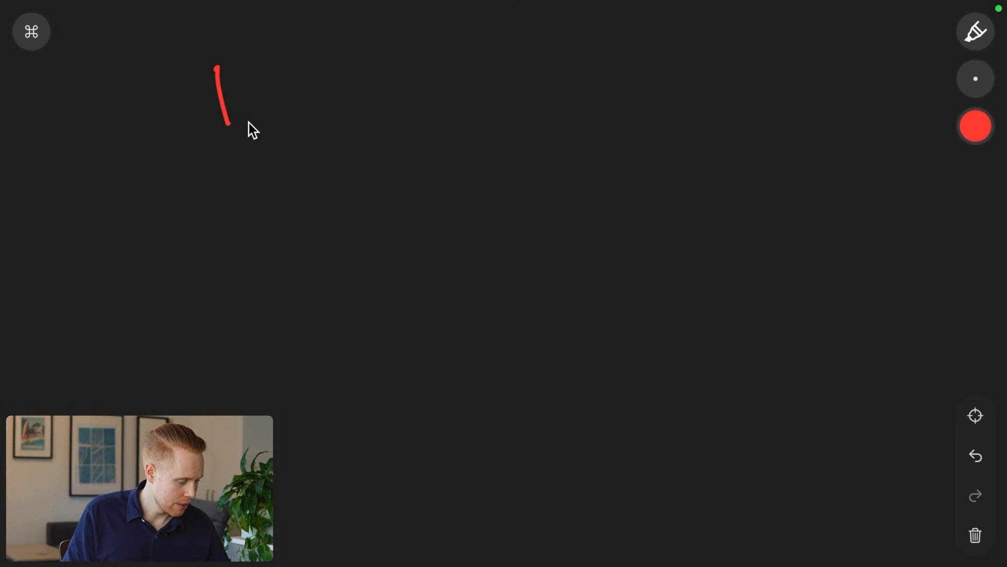
{"action": "mouse_move", "coordinate": [290, 113]}
{"action": "left_mouse_down"}
{"action": "mouse_move", "coordinate": [316, 83]}
{"action": "mouse_move", "coordinate": [376, 91]}
{"action": "left_mouse_up"}
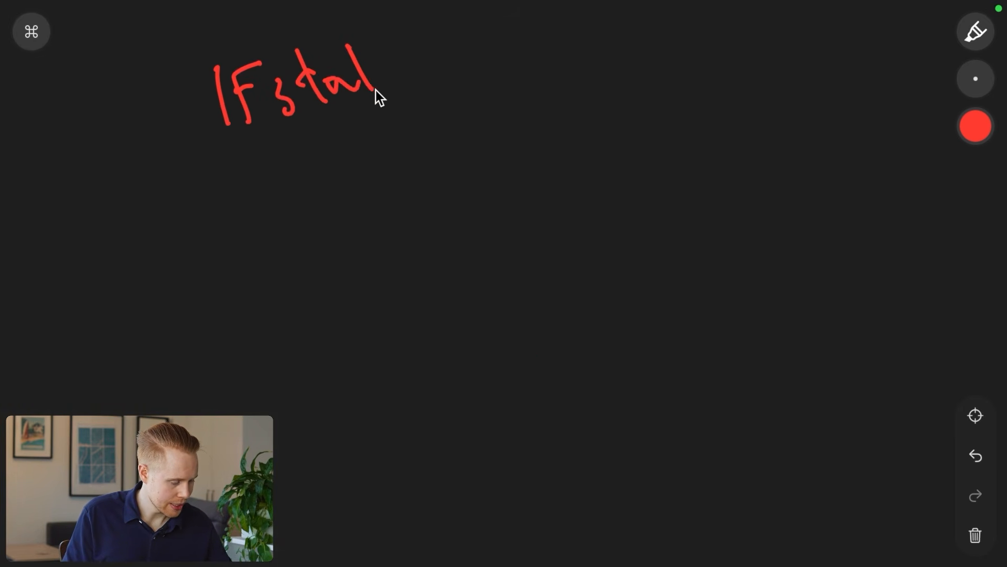
{"action": "left_click_drag", "start_coordinate": [467, 60], "coordinate": [489, 53]}
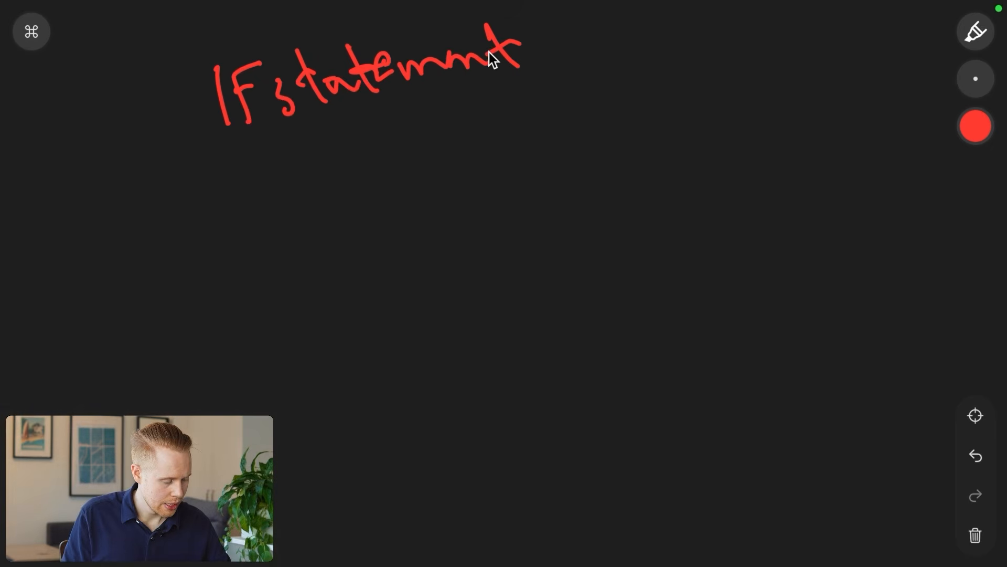
{"action": "left_click", "coordinate": [974, 128]}
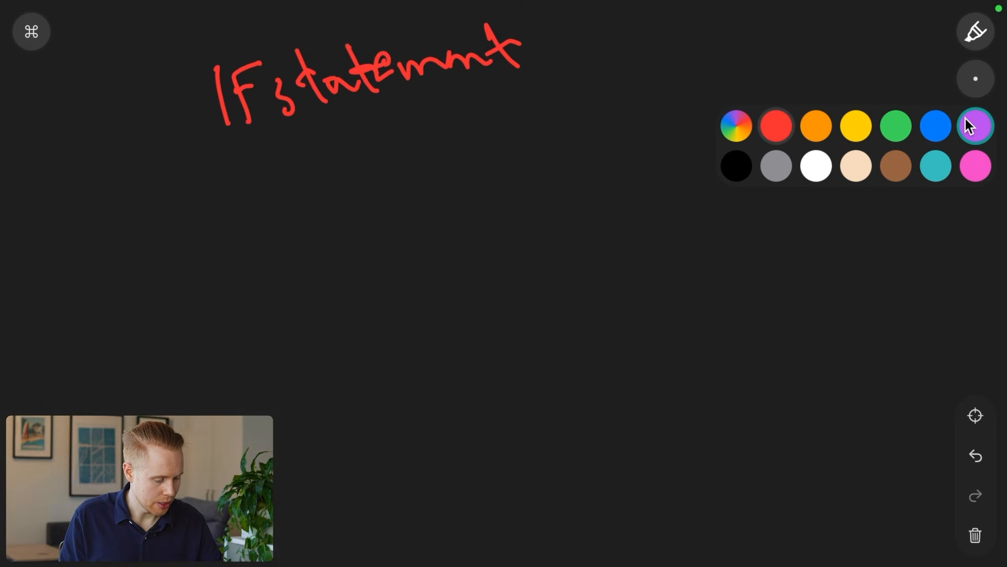
{"action": "left_click", "coordinate": [855, 128]}
{"action": "left_click_drag", "start_coordinate": [279, 156], "coordinate": [291, 170]}
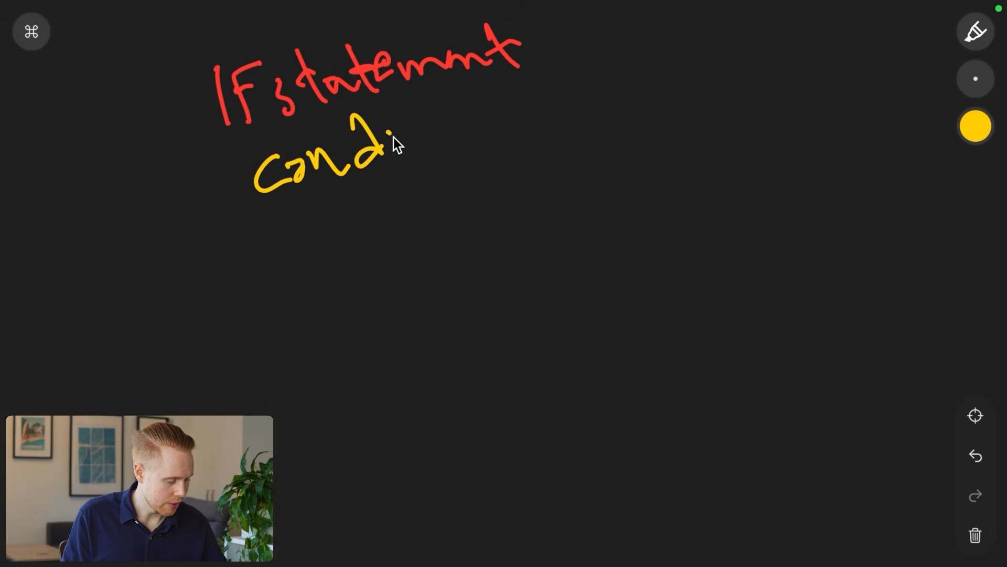
- Write purple example conditions such as 1=1 and > 1000, circling the third in yellow
{"action": "left_click", "coordinate": [975, 126]}
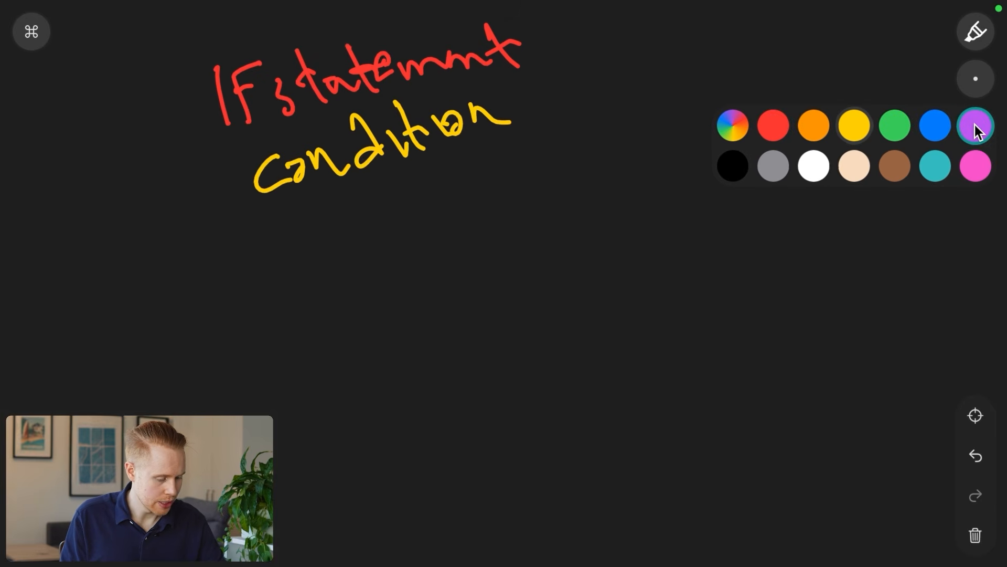
{"action": "left_click", "coordinate": [970, 125]}
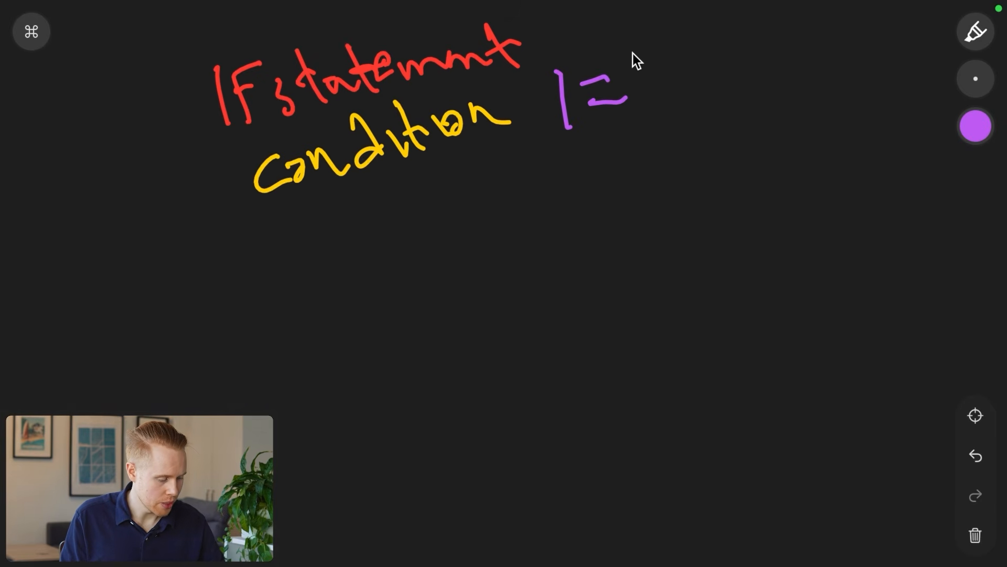
{"action": "left_click_drag", "start_coordinate": [695, 93], "coordinate": [692, 116]}
{"action": "left_click_drag", "start_coordinate": [741, 49], "coordinate": [741, 72]}
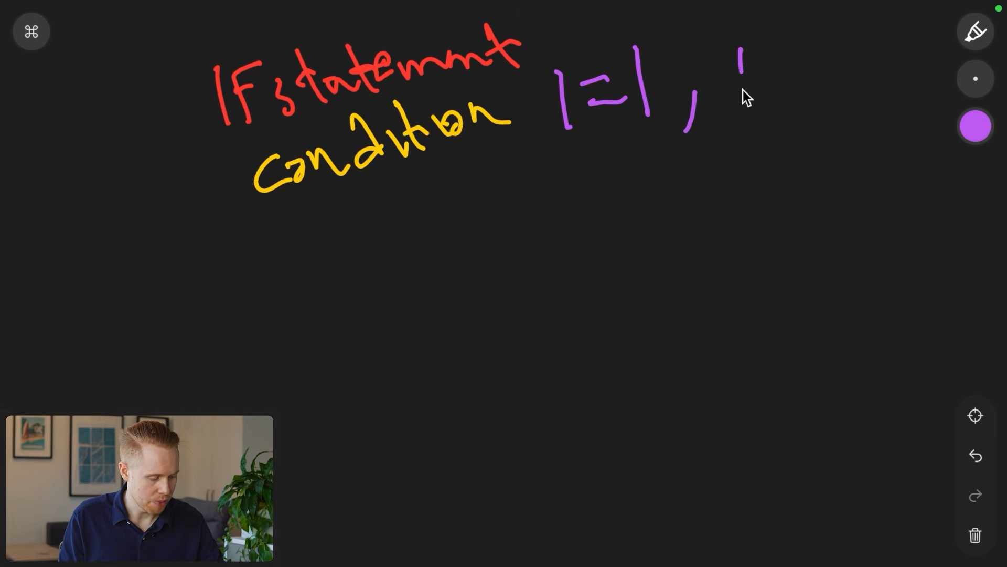
{"action": "scroll", "coordinate": [839, 93], "scroll_direction": "right", "scroll_amount": 5}
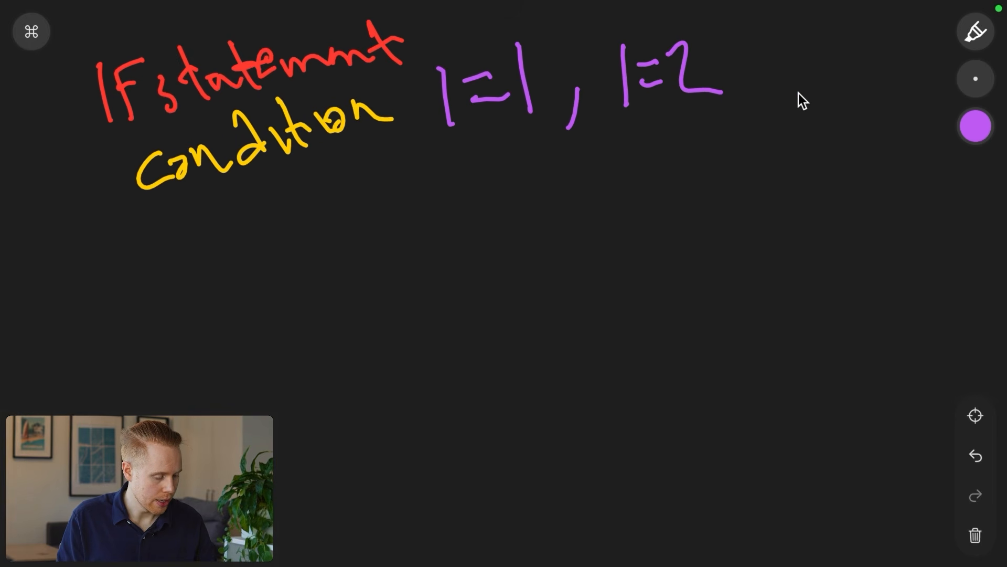
{"action": "left_click_drag", "start_coordinate": [700, 83], "coordinate": [689, 127]}
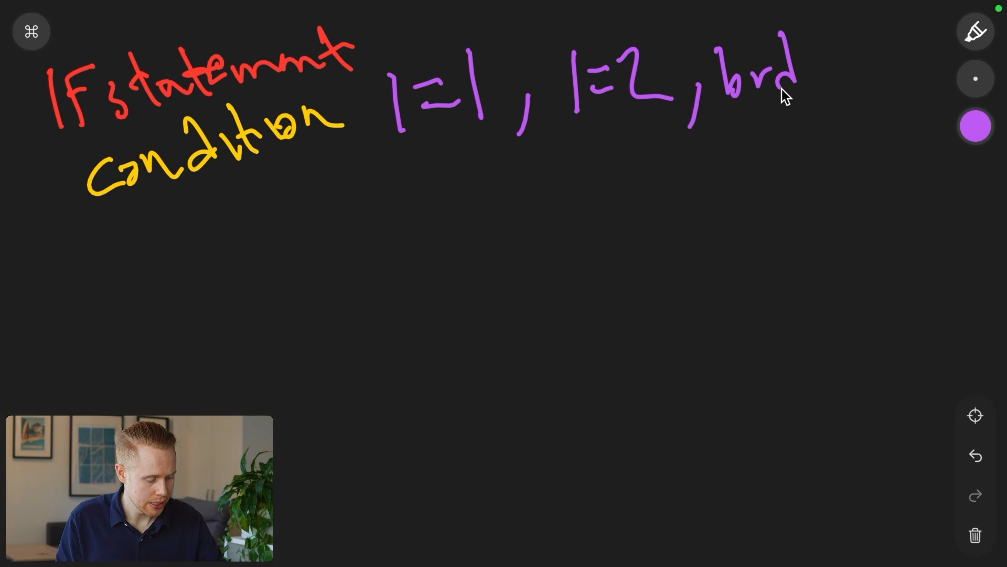
{"action": "left_click", "coordinate": [851, 26]}
{"action": "left_click_drag", "start_coordinate": [835, 69], "coordinate": [865, 62]}
{"action": "scroll", "coordinate": [850, 63], "scroll_direction": "right", "scroll_amount": 4}
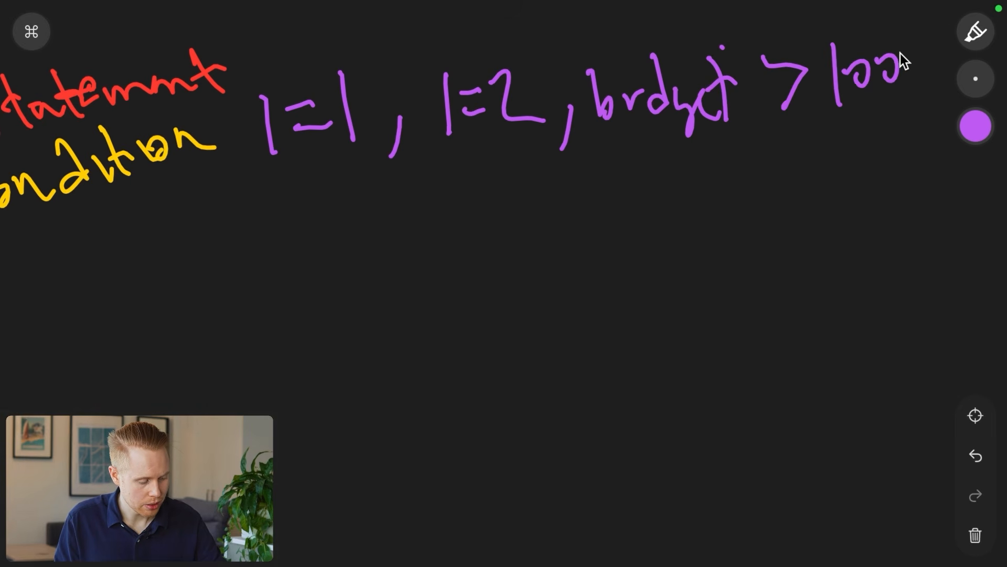
{"action": "left_click_drag", "start_coordinate": [900, 54], "coordinate": [896, 66]}
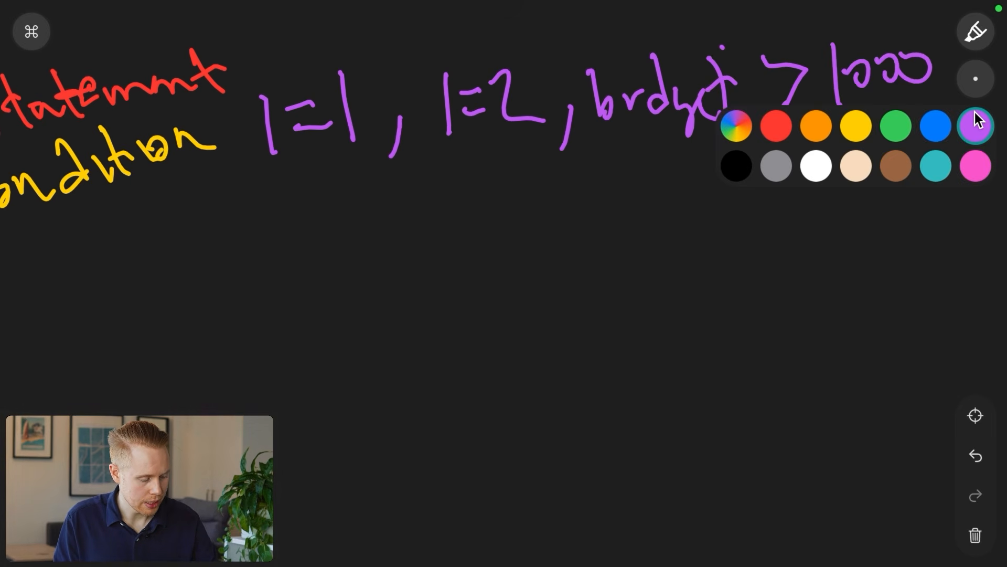
{"action": "left_click", "coordinate": [839, 112]}
{"action": "mouse_move", "coordinate": [580, 47]}
{"action": "left_mouse_down"}
{"action": "mouse_move", "coordinate": [777, 14]}
{"action": "mouse_move", "coordinate": [742, 199]}
{"action": "mouse_move", "coordinate": [585, 46]}
{"action": "left_mouse_up"}
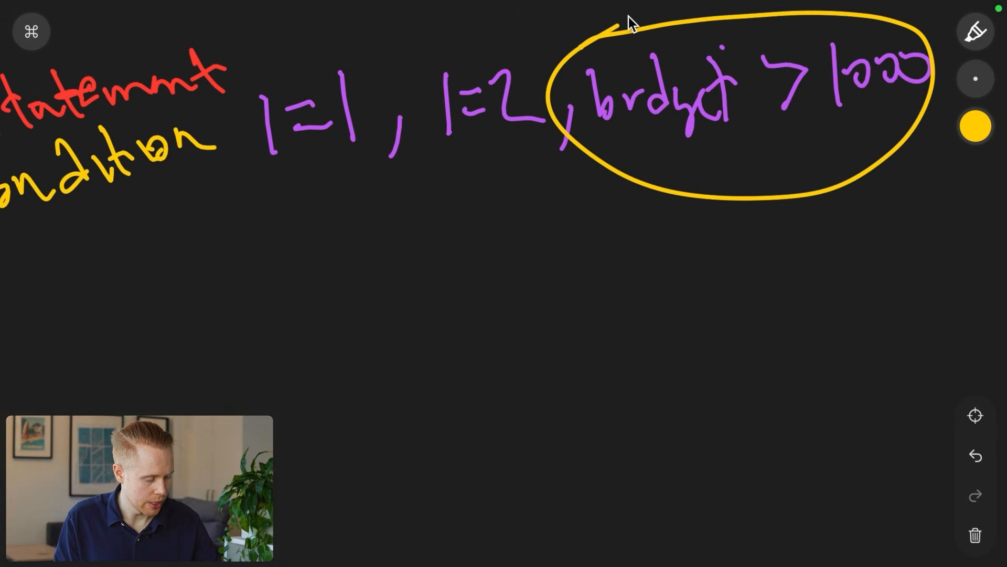
{"action": "scroll", "coordinate": [629, 16], "scroll_direction": "left", "scroll_amount": 10}
- Draw a green arrow down from condition and write FALSE at its end
{"action": "left_click", "coordinate": [974, 126]}
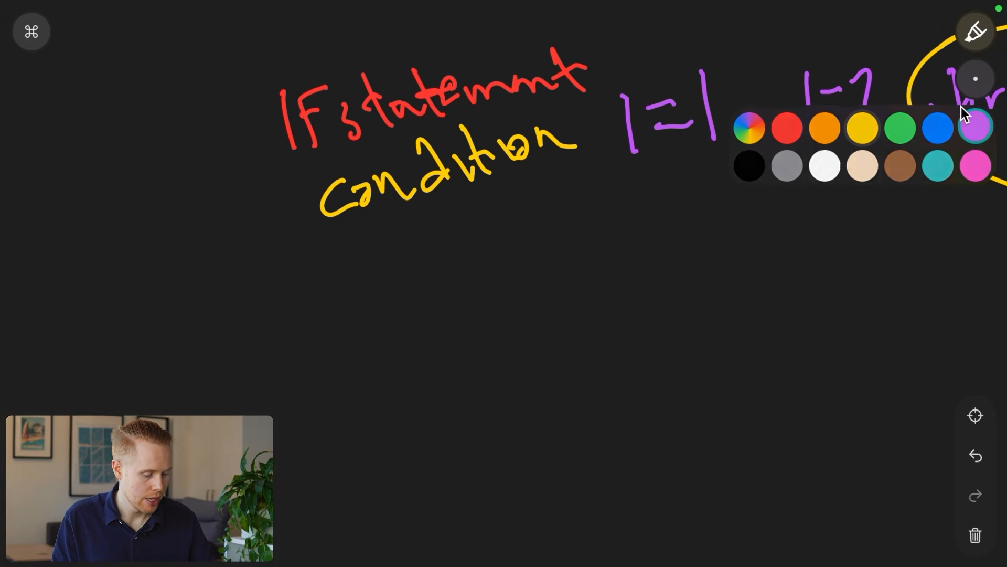
{"action": "left_click", "coordinate": [897, 124]}
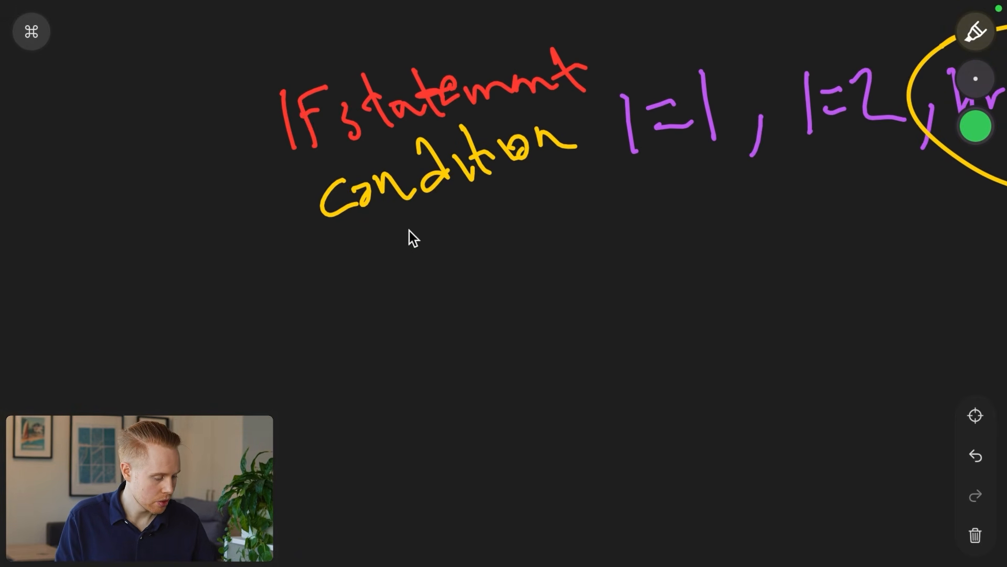
{"action": "left_click_drag", "start_coordinate": [407, 225], "coordinate": [340, 400]}
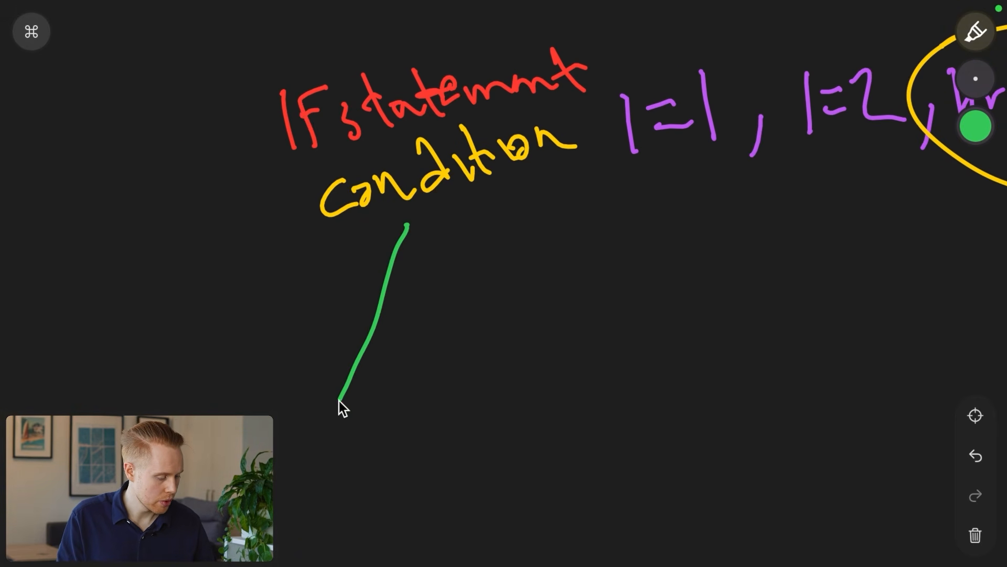
{"action": "left_click", "coordinate": [974, 127]}
{"action": "left_click", "coordinate": [776, 126]}
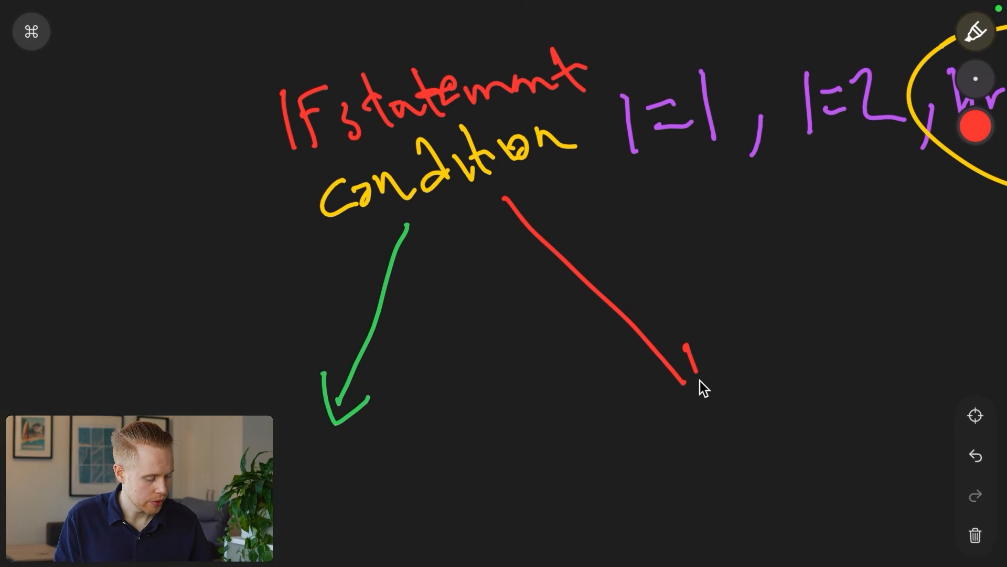
{"action": "left_click", "coordinate": [975, 126]}
{"action": "left_click", "coordinate": [897, 123]}
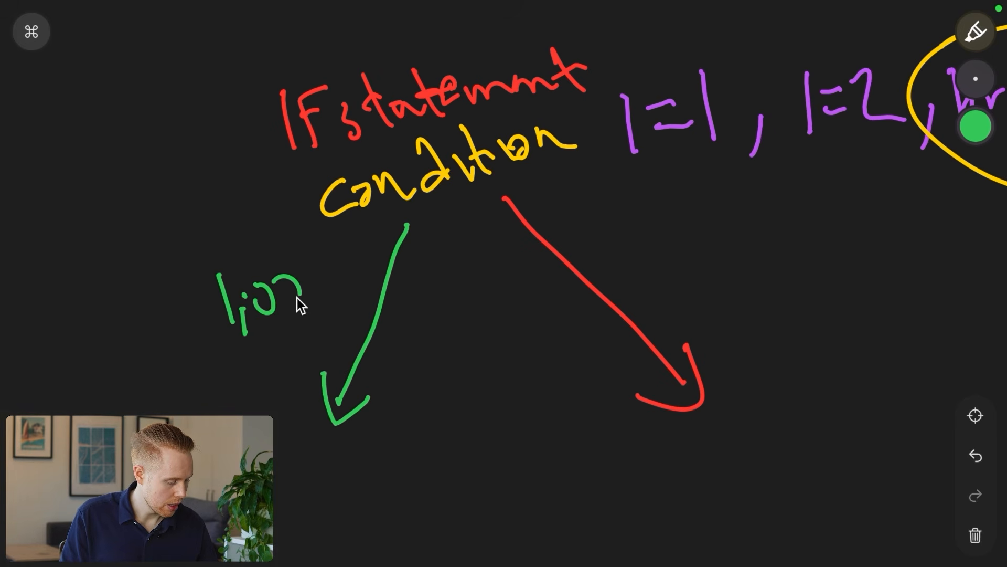
{"action": "scroll", "coordinate": [504, 283], "scroll_direction": "down", "scroll_amount": 1}
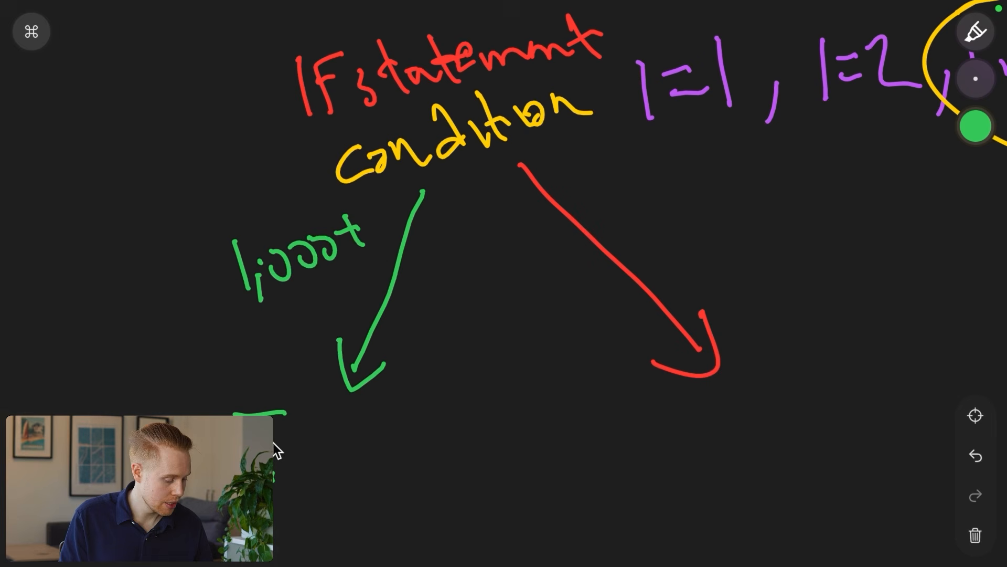
{"action": "left_click_drag", "start_coordinate": [298, 435], "coordinate": [341, 460]}
{"action": "left_click_drag", "start_coordinate": [286, 440], "coordinate": [319, 392]}
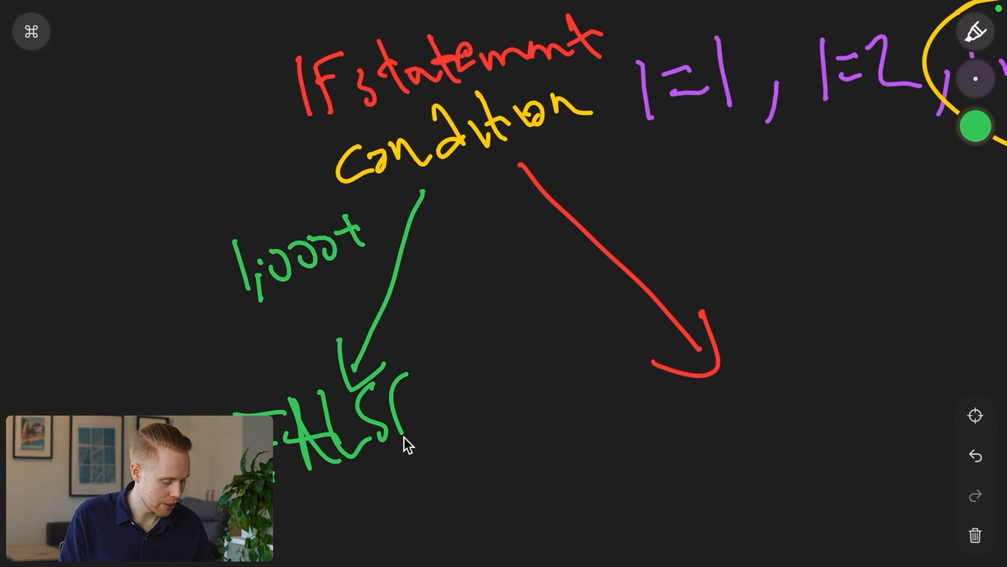
{"action": "left_click", "coordinate": [975, 126]}
{"action": "left_click", "coordinate": [766, 121]}
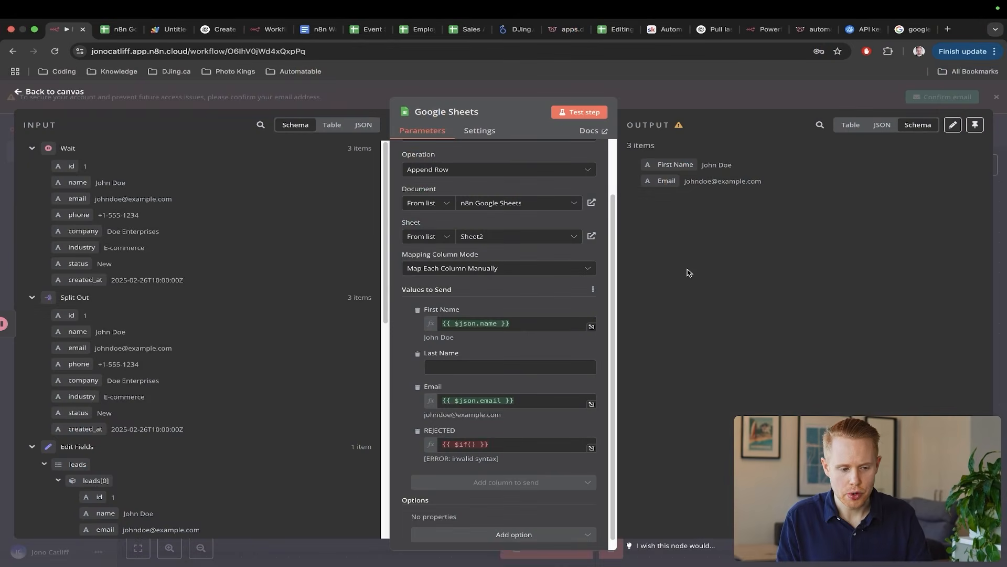
- Mark the Split Out status field with an annotation arrow, then close the Google Sheets settings
{"action": "left_click", "coordinate": [475, 445]}
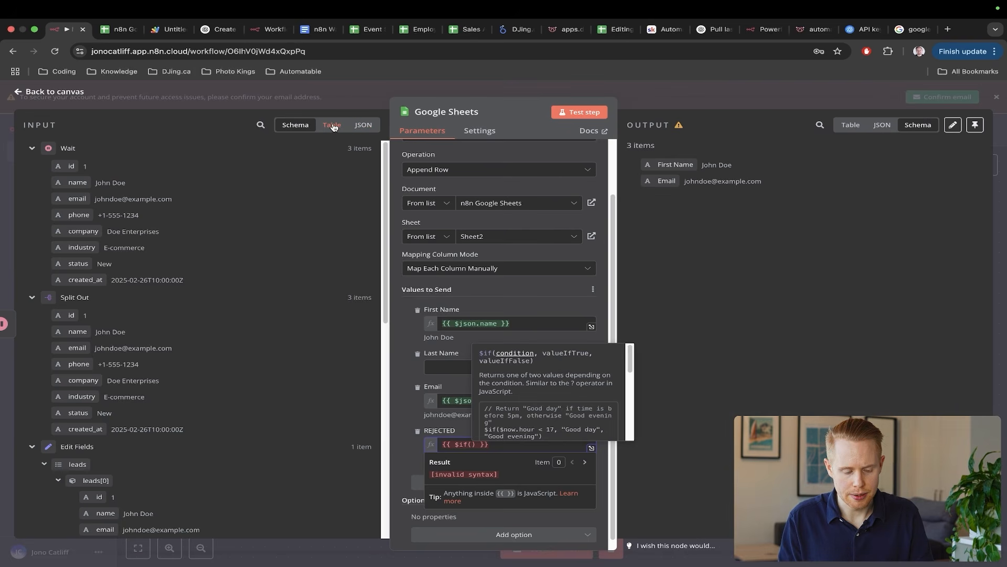
{"action": "scroll", "coordinate": [209, 262], "scroll_direction": "down", "scroll_amount": 1}
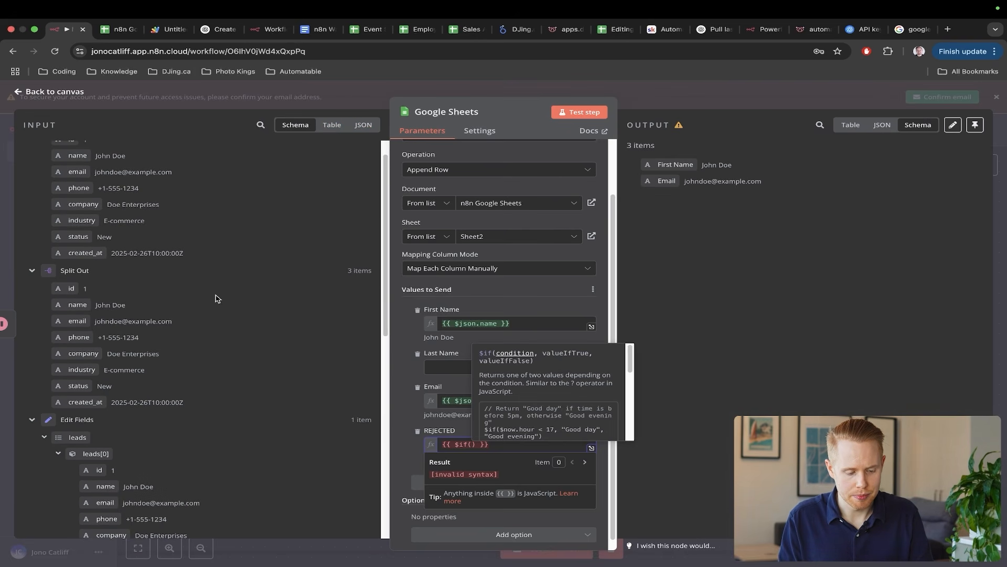
{"action": "mouse_move", "coordinate": [383, 257]}
{"action": "left_mouse_down"}
{"action": "mouse_move", "coordinate": [100, 363]}
{"action": "mouse_move", "coordinate": [85, 384]}
{"action": "left_mouse_up"}
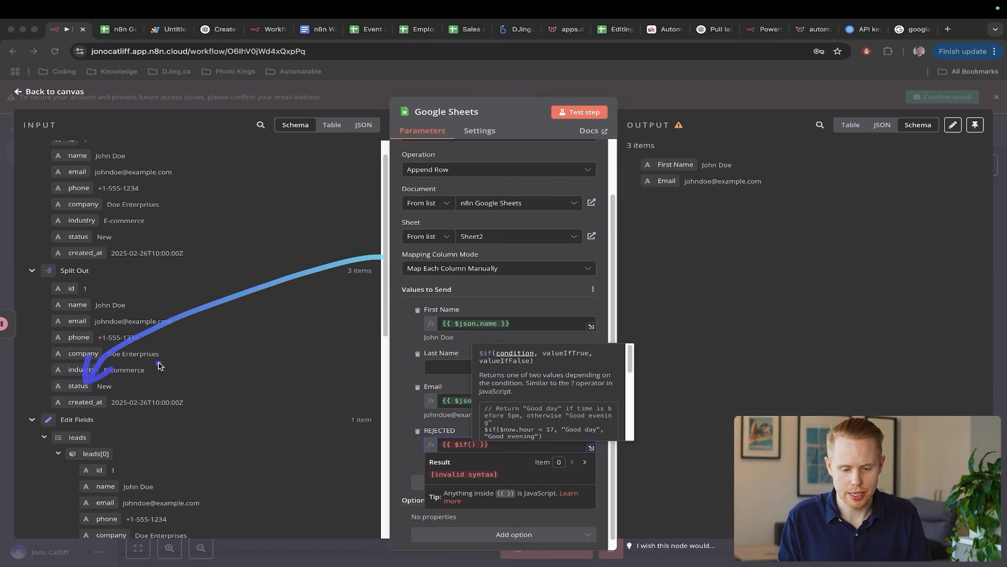
{"action": "left_click", "coordinate": [993, 191]}
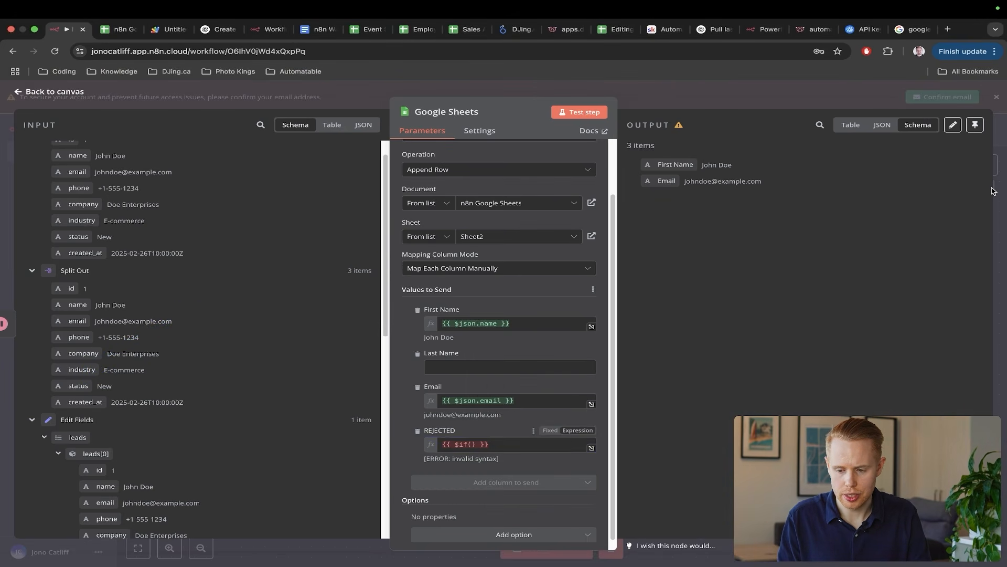
{"action": "left_click", "coordinate": [997, 190]}
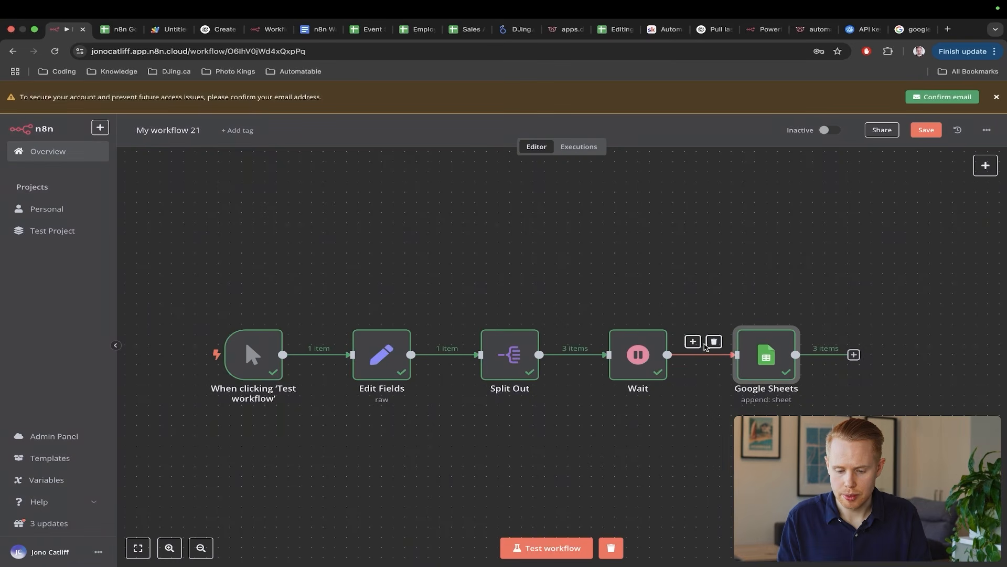
- Run a workflow test and connect the Wait node's output to Google Sheets
{"action": "left_click", "coordinate": [714, 341]}
{"action": "left_click", "coordinate": [547, 546]}
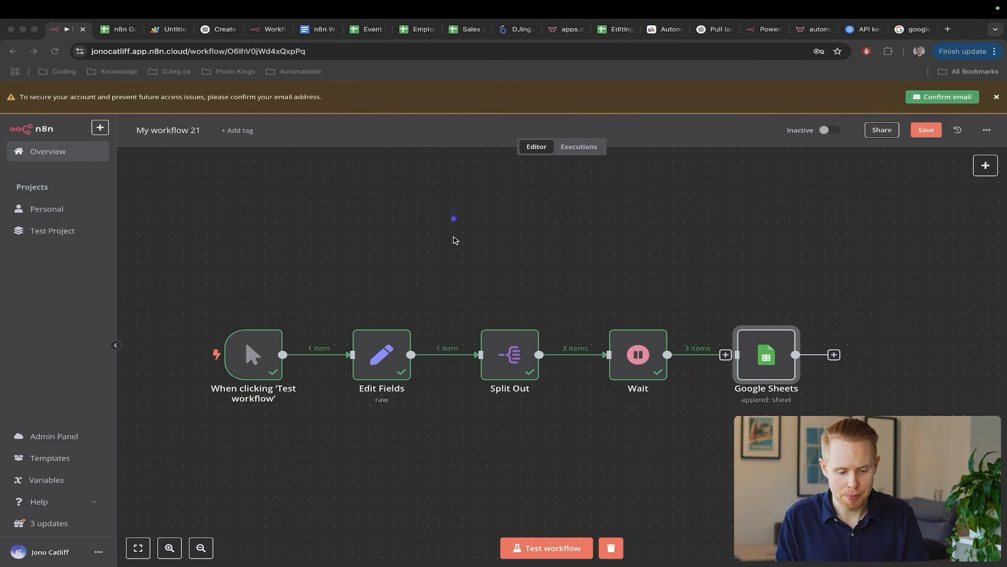
{"action": "key", "text": "Escape"}
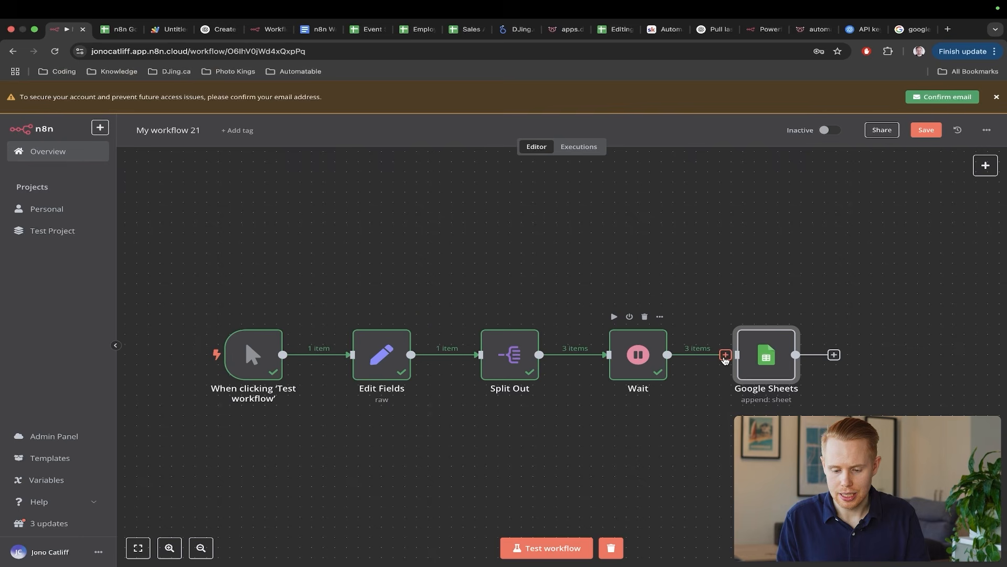
{"action": "left_click_drag", "start_coordinate": [725, 356], "coordinate": [738, 356]}
- Insert Split Out's budget field into the REJECTED $if() expression
{"action": "double_click", "coordinate": [767, 355]}
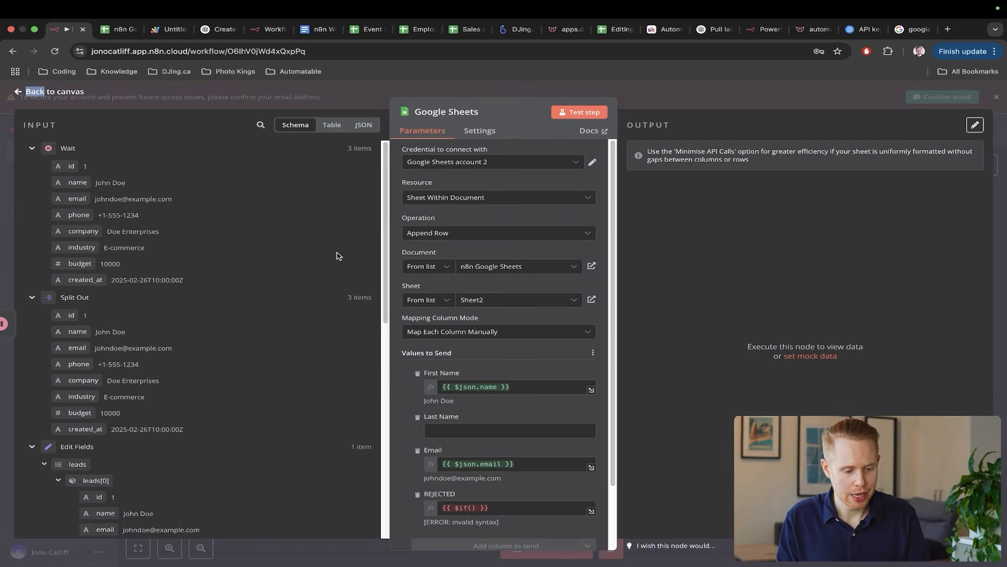
{"action": "key", "text": "ctrl+a"}
{"action": "left_click_drag", "start_coordinate": [254, 324], "coordinate": [135, 416]}
{"action": "key", "text": "Escape"}
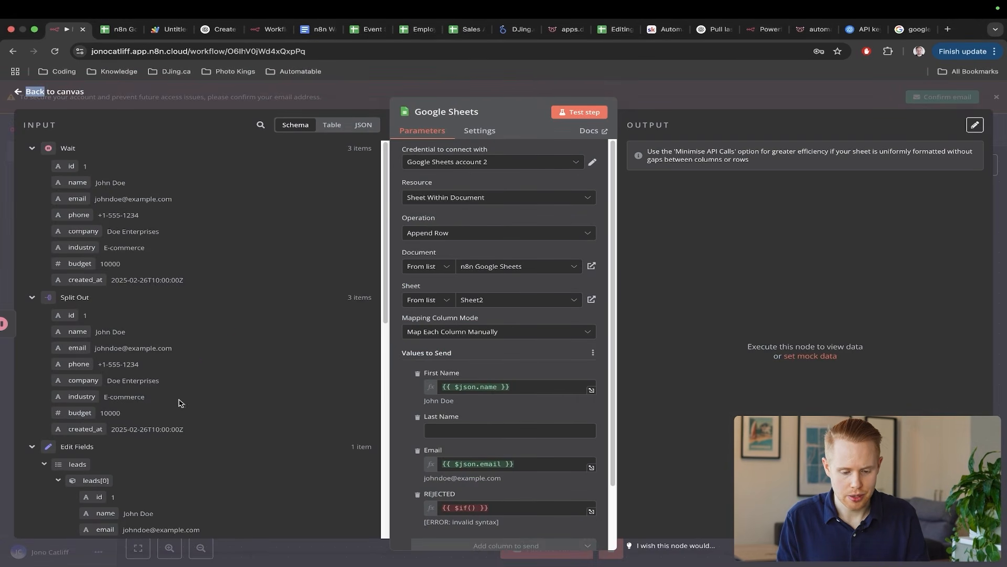
{"action": "scroll", "coordinate": [462, 450], "scroll_direction": "down", "scroll_amount": 2}
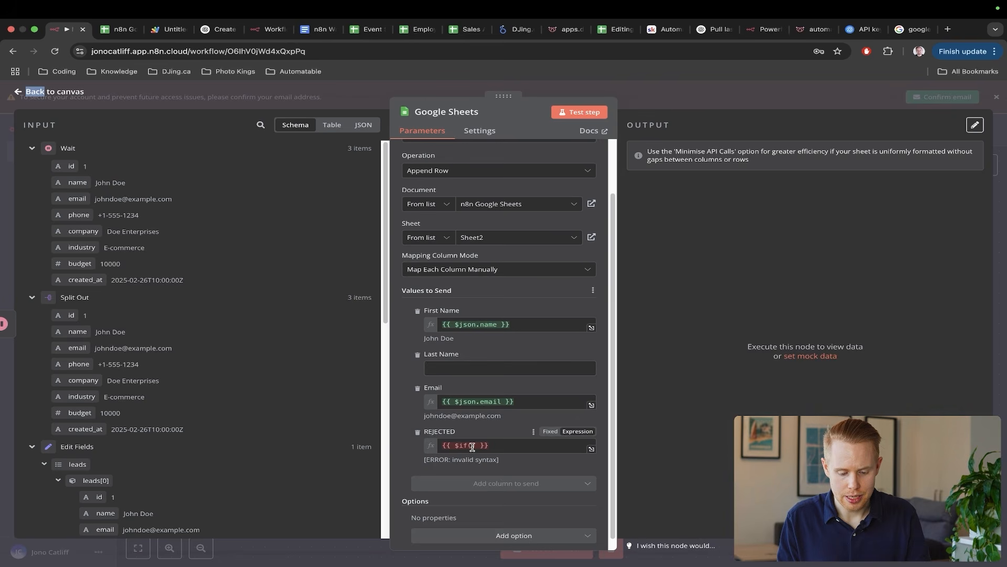
{"action": "left_click", "coordinate": [472, 446]}
{"action": "left_click_drag", "start_coordinate": [82, 414], "coordinate": [471, 450]}
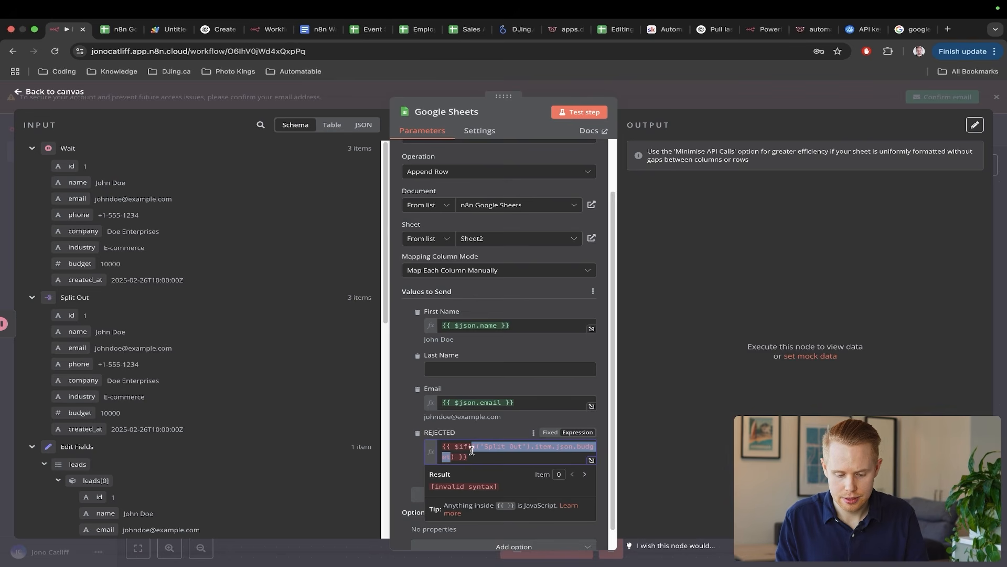
- Complete the condition as budget >= 1000, "FALSE", "TRUE"
{"action": "key", "text": "Right"}
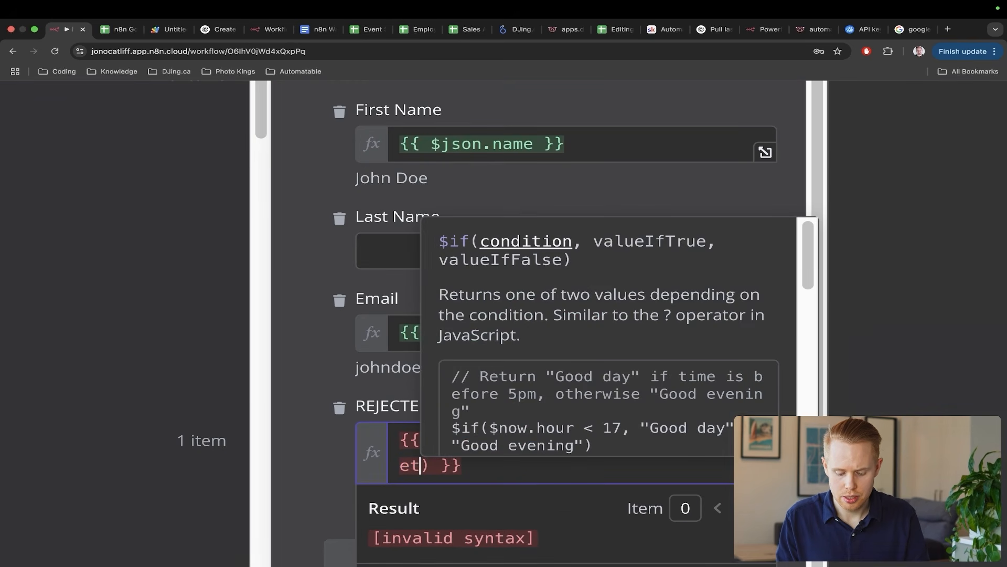
{"action": "type", "text": ">"}
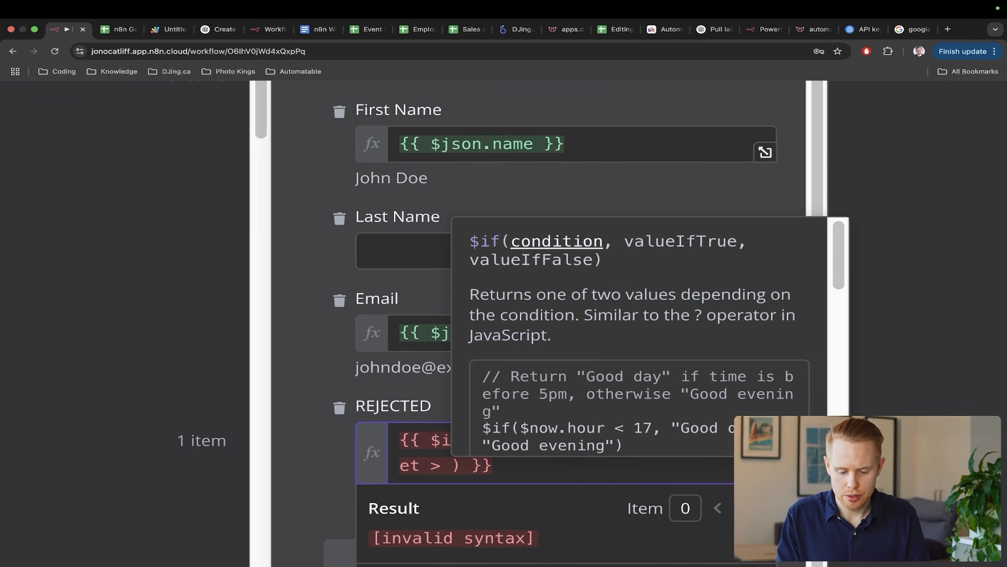
{"action": "key", "text": "BackSpace"}
{"action": "type", "text": "= 10"}
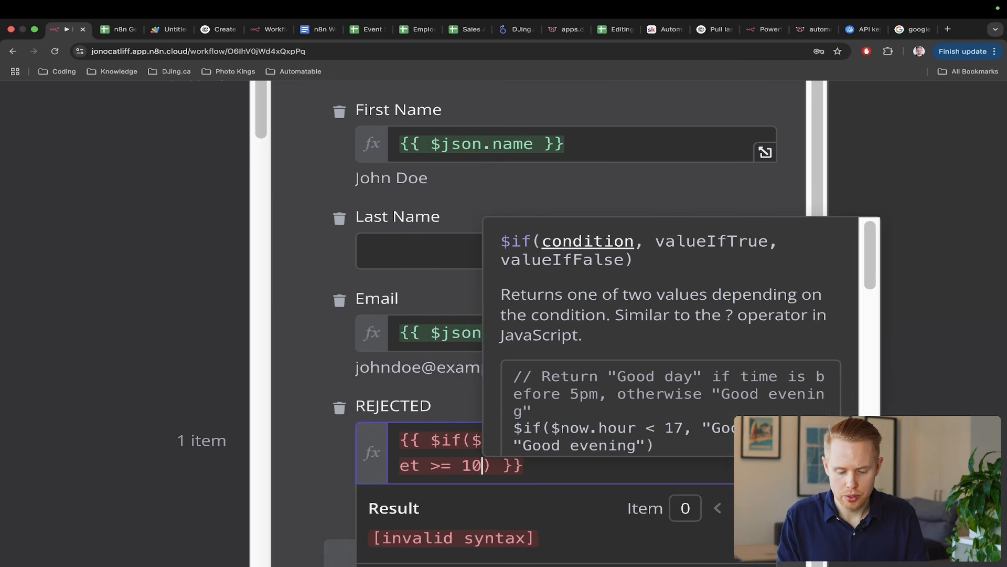
{"action": "type", "text": "00,"}
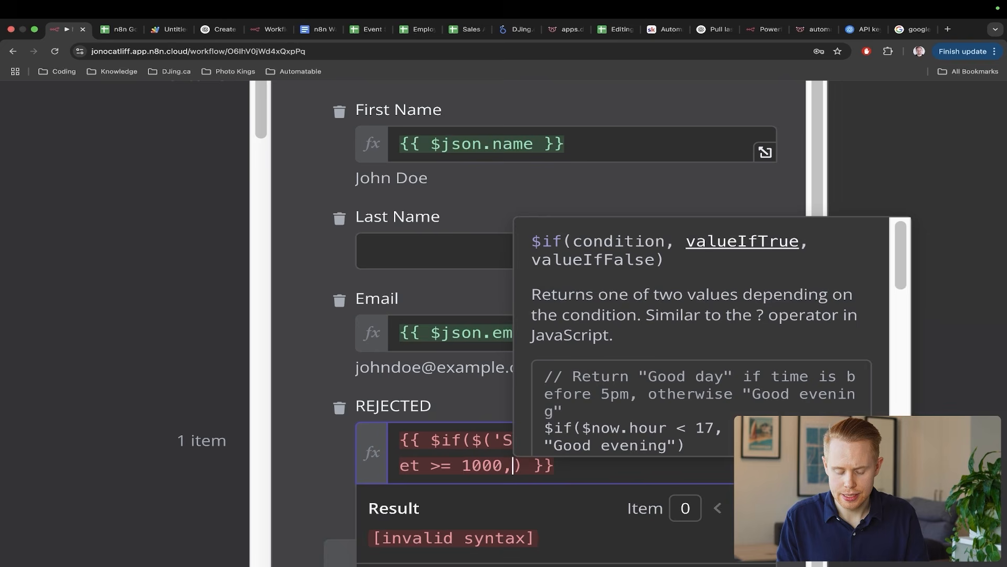
{"action": "type", "text": " \""}
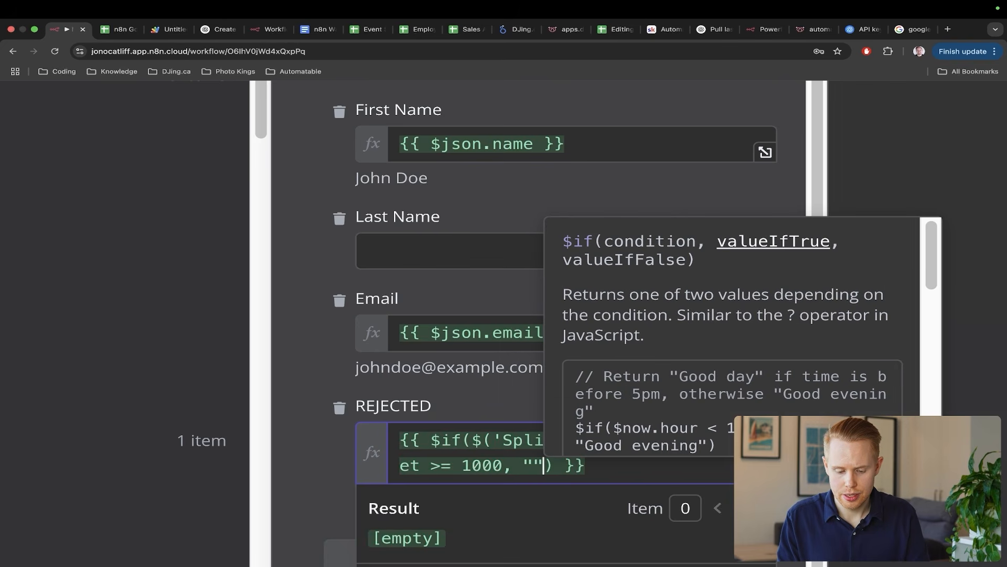
{"action": "key", "text": "BackSpace"}
{"action": "type", "text": "FALSE, \"TRUE"}
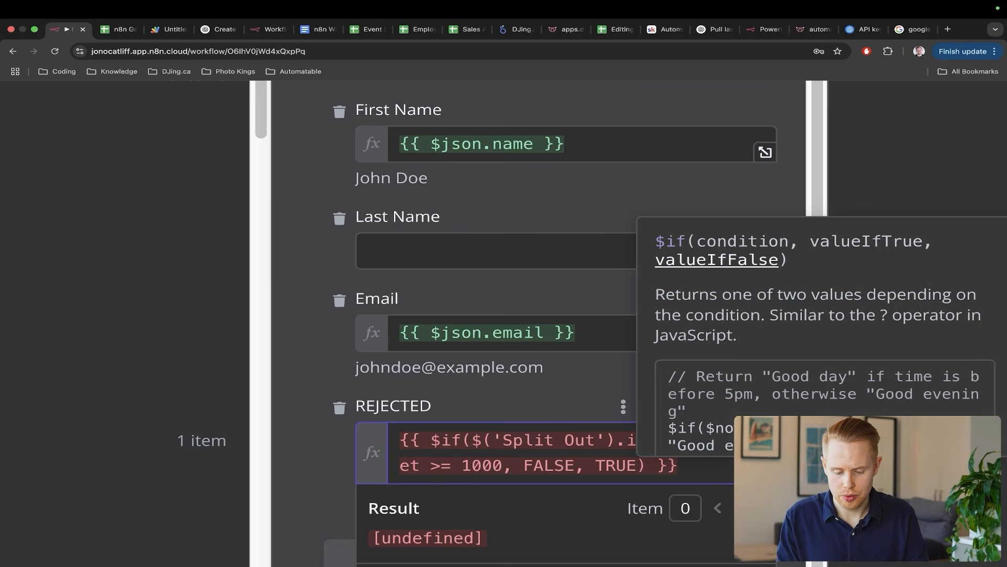
{"action": "type", "text": "\""}
{"action": "key", "text": "Left"}
{"action": "key", "text": "Left"}
{"action": "key", "text": "Left"}
{"action": "key", "text": "Left"}
{"action": "key", "text": "Left"}
{"action": "type", "text": "\""}
{"action": "key", "text": "Left"}
{"action": "key", "text": "Left"}
{"action": "key", "text": "Left"}
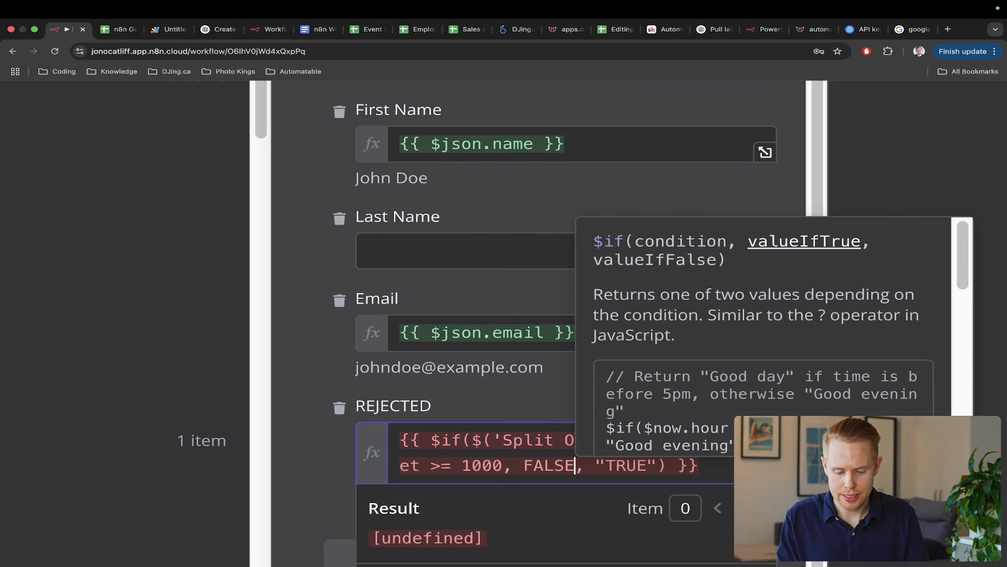
{"action": "type", "text": "\""}
{"action": "key", "text": "Left"}
{"action": "key", "text": "Left"}
{"action": "key", "text": "Left"}
{"action": "key", "text": "Left"}
{"action": "key", "text": "Left"}
{"action": "key", "text": "Left"}
{"action": "type", "text": "\""}
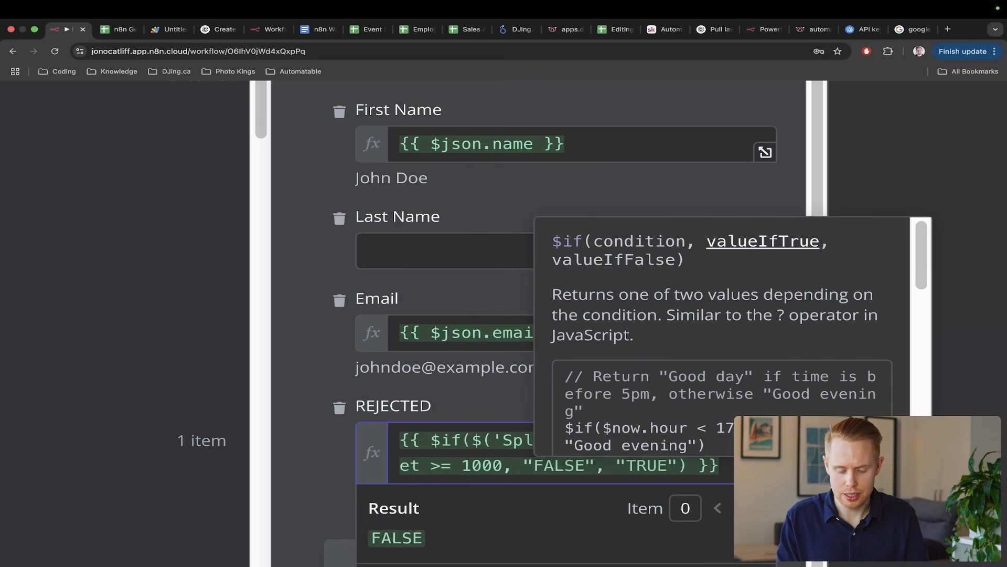
- Close the Google Sheets step, run a workflow test and check the spreadsheet
{"action": "left_click", "coordinate": [480, 404]}
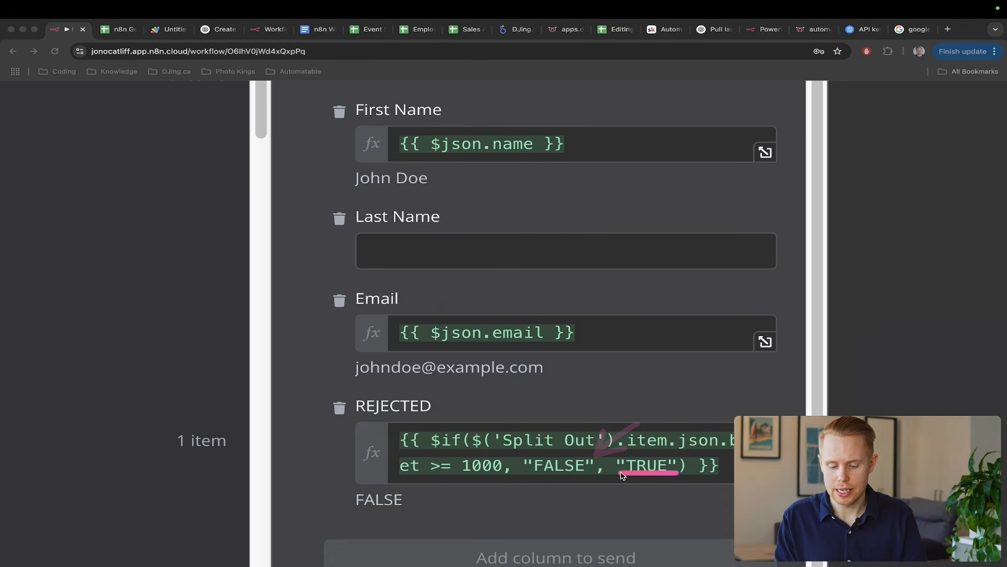
{"action": "key", "text": "Escape"}
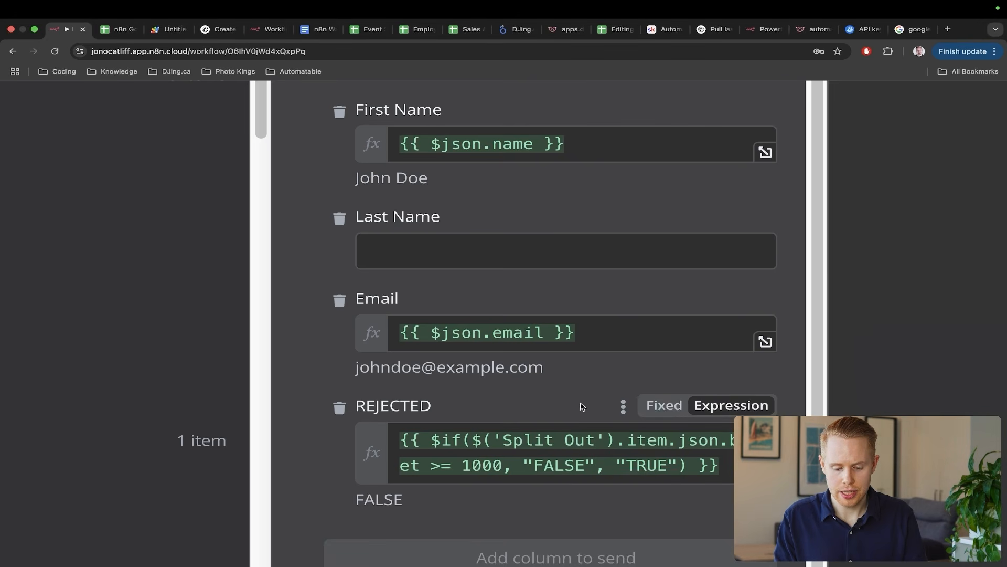
{"action": "scroll", "coordinate": [582, 407], "scroll_direction": "down", "scroll_amount": 5}
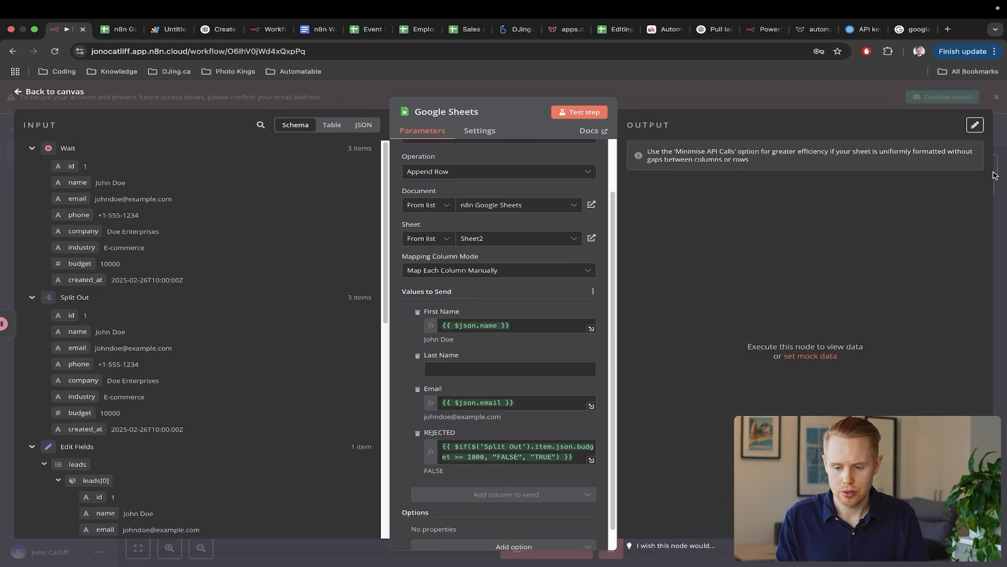
{"action": "key", "text": "Escape"}
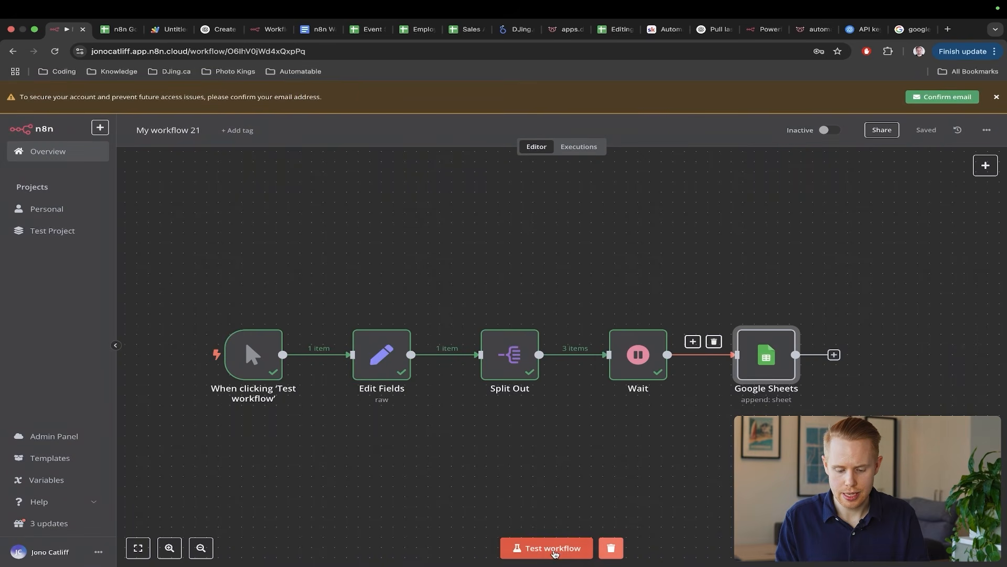
{"action": "left_click", "coordinate": [555, 551]}
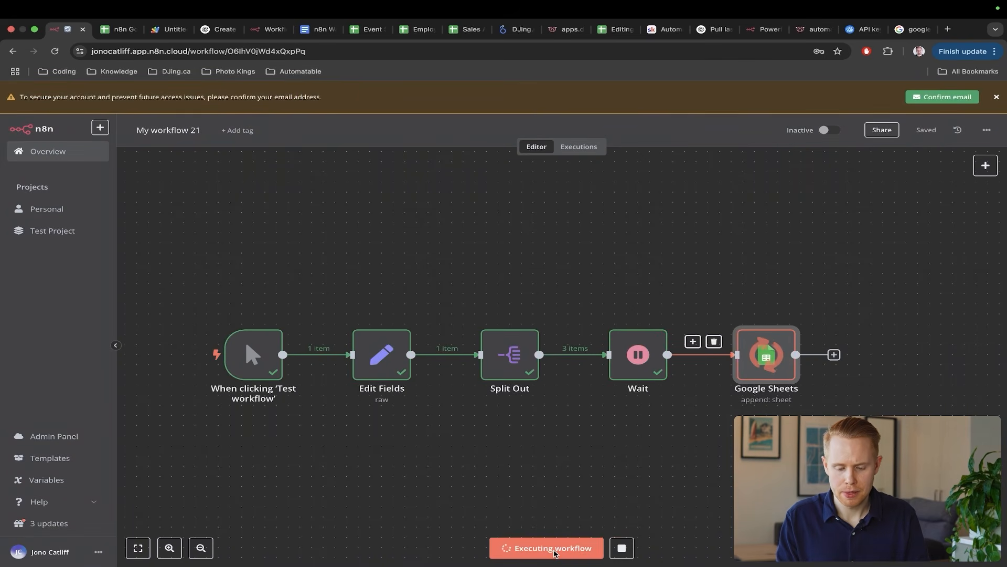
{"action": "key", "text": "ctrl+Tab"}
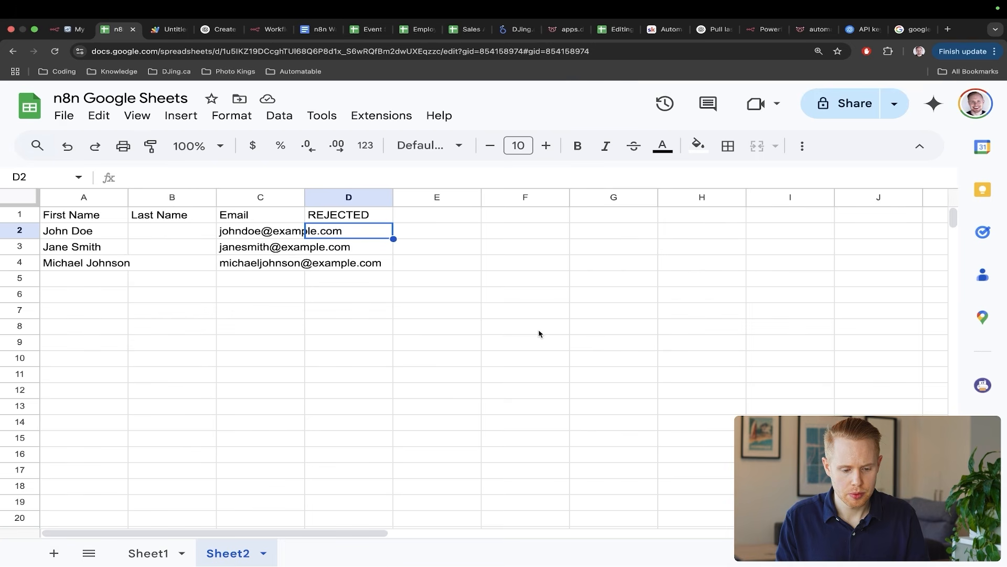
- Clear lead rows A2:E9 and fill checkboxes from D2 down to D13
{"action": "left_click_drag", "start_coordinate": [540, 351], "coordinate": [373, 307]}
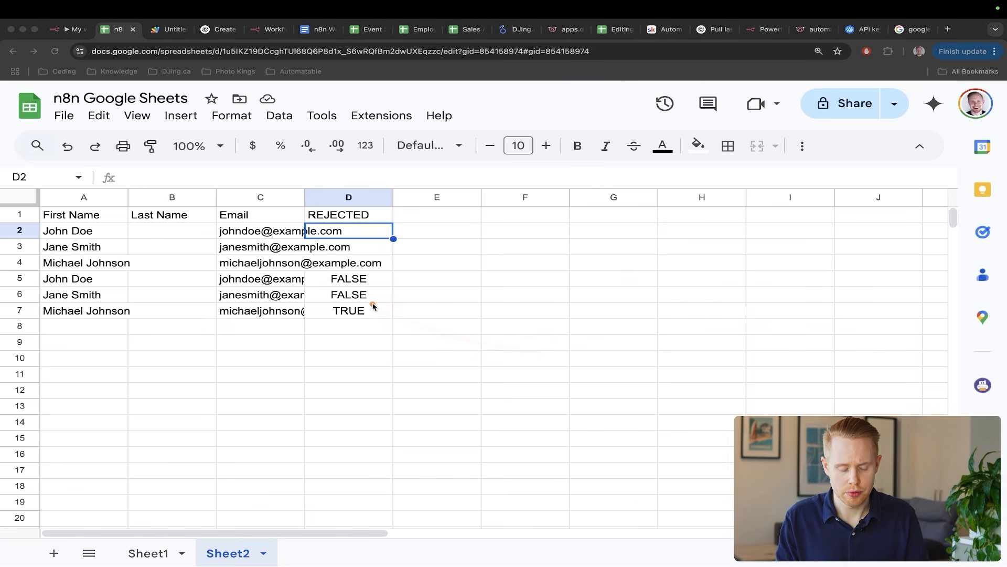
{"action": "left_click_drag", "start_coordinate": [403, 340], "coordinate": [95, 236]}
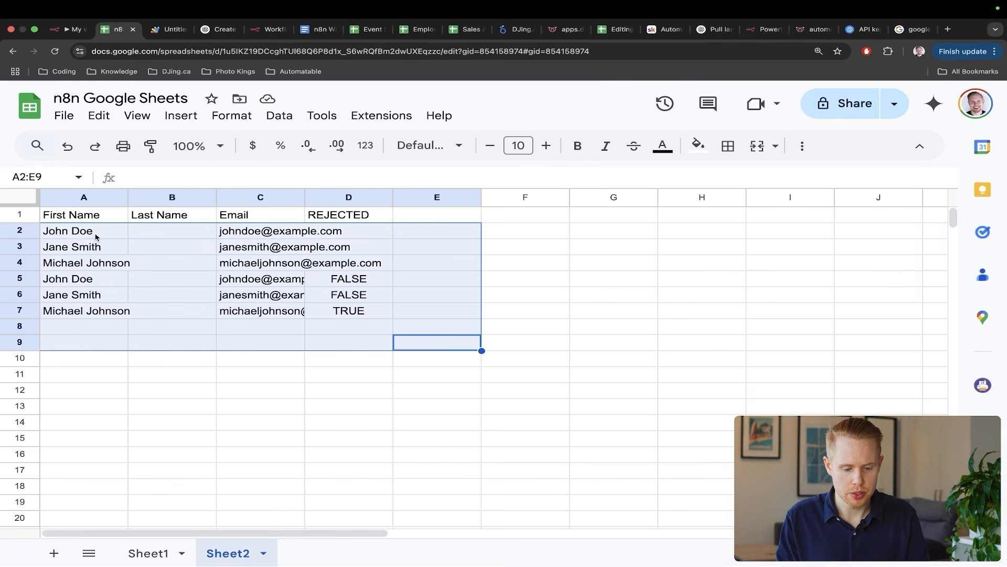
{"action": "key", "text": "Delete"}
{"action": "left_click", "coordinate": [331, 239]}
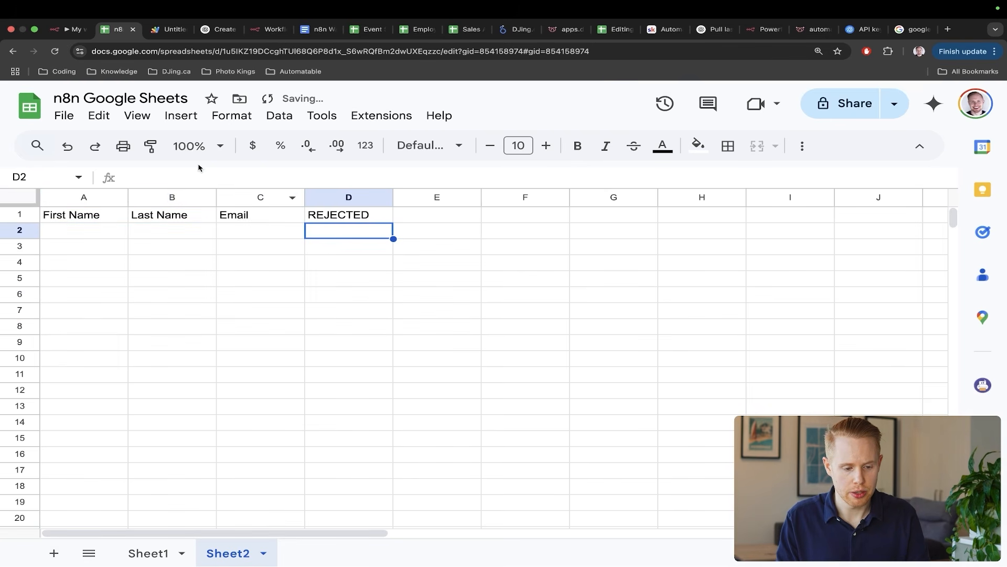
{"action": "left_click", "coordinate": [182, 116]}
{"action": "left_click", "coordinate": [225, 456]}
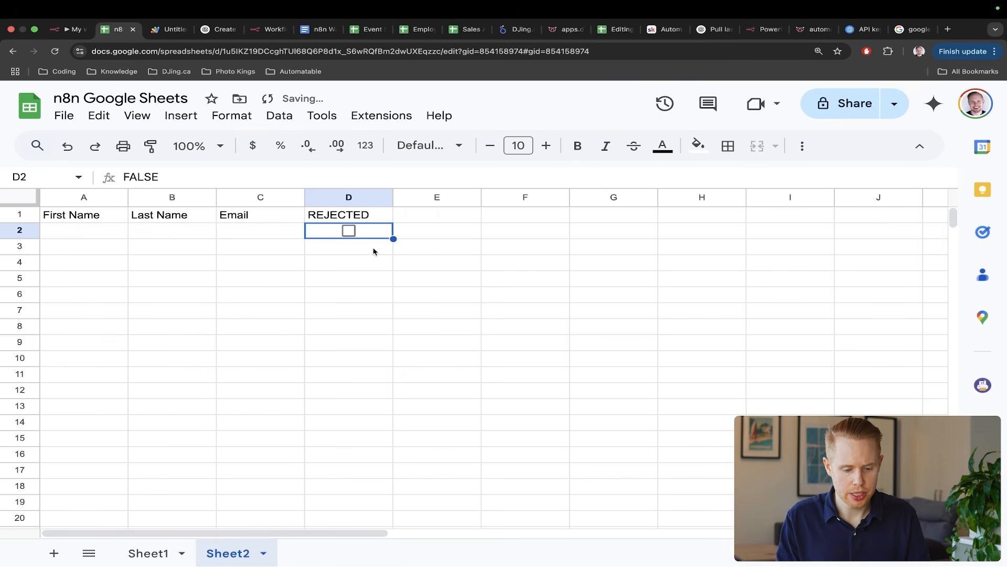
{"action": "left_click_drag", "start_coordinate": [393, 239], "coordinate": [393, 414]}
- Rerun the workflow test and delete the newly appended rows 14 to 16
{"action": "key", "text": "ctrl+shift+Tab"}
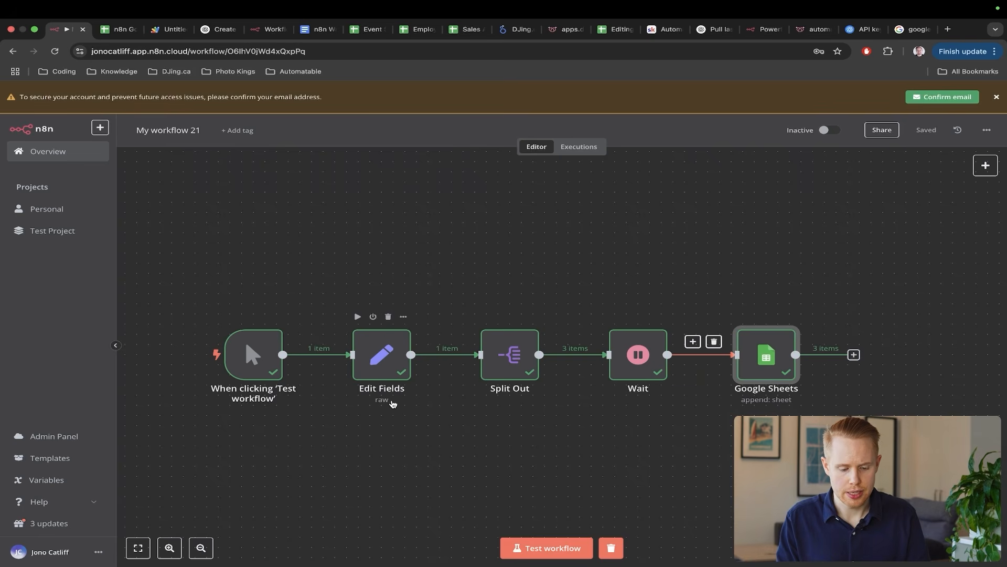
{"action": "left_click", "coordinate": [516, 545]}
{"action": "key", "text": "ctrl+Tab"}
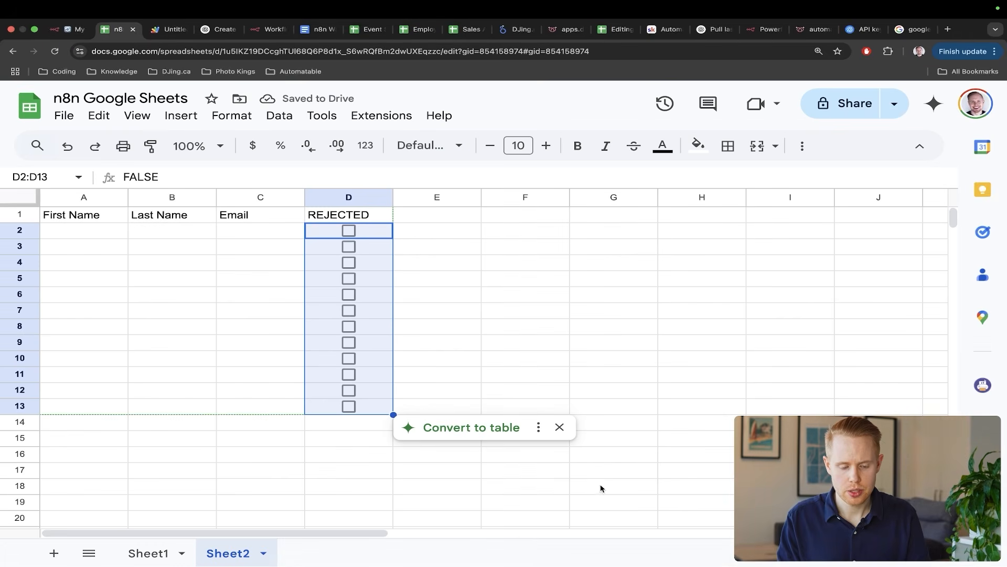
{"action": "left_click", "coordinate": [667, 470]}
{"action": "left_click_drag", "start_coordinate": [664, 349], "coordinate": [388, 291]}
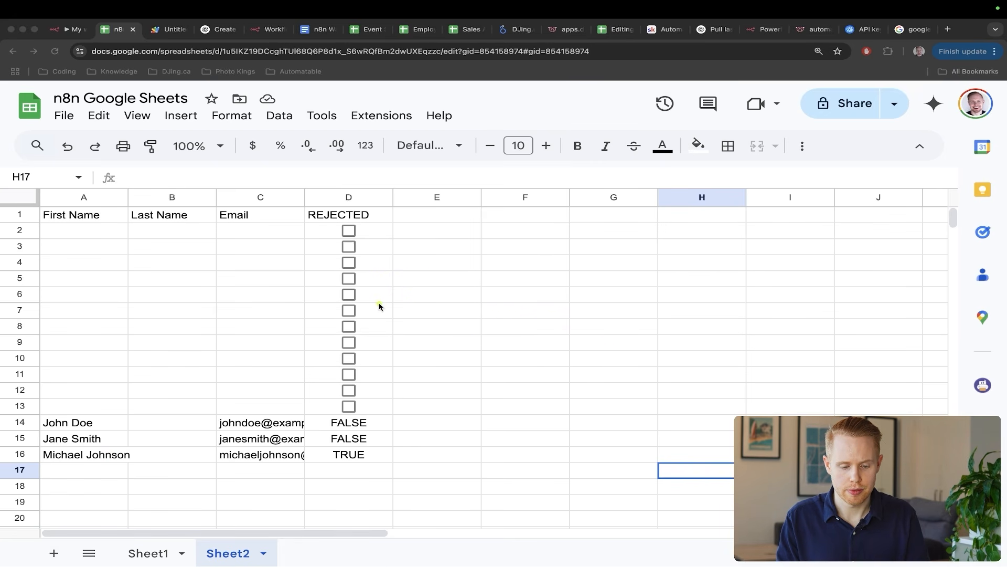
{"action": "left_click_drag", "start_coordinate": [379, 468], "coordinate": [115, 423]}
{"action": "key", "text": "Delete"}
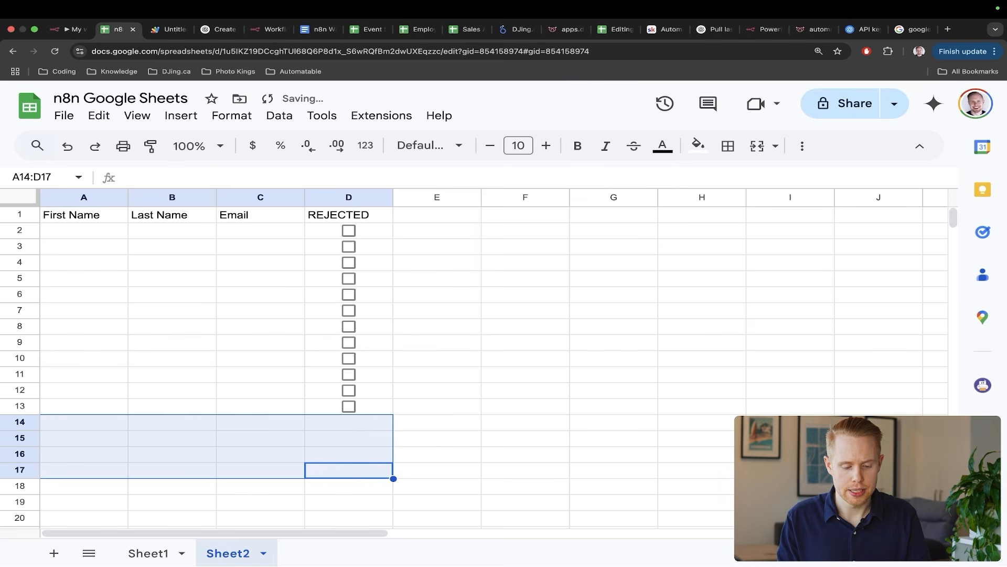
- Clear D2's FALSE value and copy D2 down through D13 again
{"action": "left_click", "coordinate": [385, 229]}
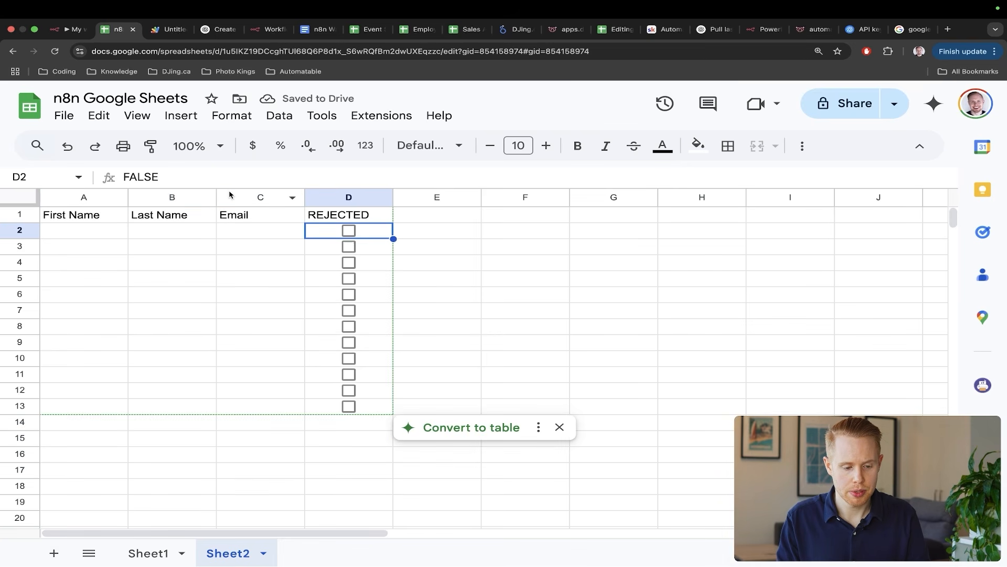
{"action": "left_click", "coordinate": [230, 179]}
{"action": "key", "text": "super+BackSpace"}
{"action": "key", "text": "Return"}
{"action": "left_click", "coordinate": [387, 230]}
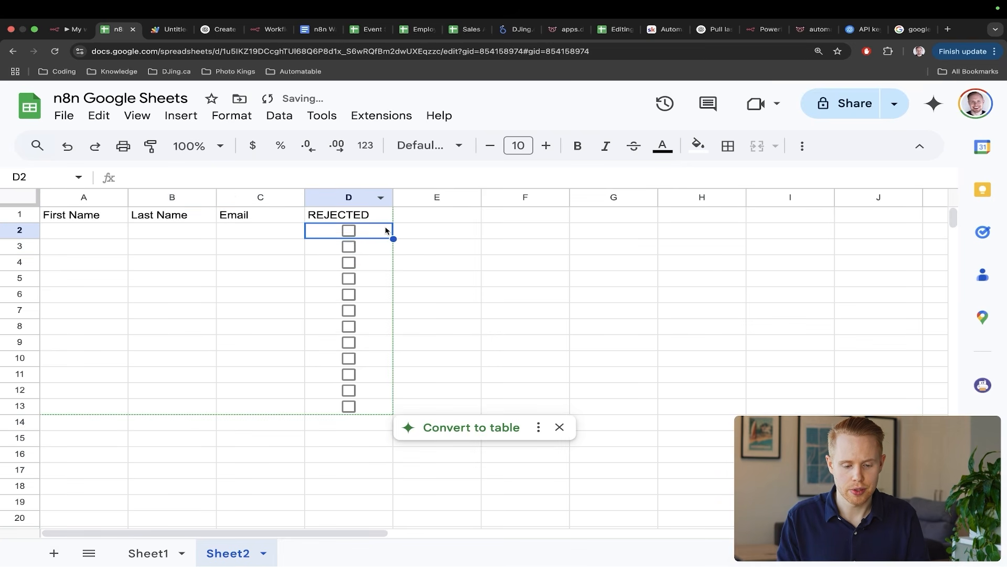
{"action": "left_click_drag", "start_coordinate": [393, 239], "coordinate": [394, 409]}
{"action": "key", "text": "ctrl+shift+Tab"}
- Run the test, review the three rows' REJECTED checkboxes, and delete the spare checkboxes below
{"action": "left_click", "coordinate": [558, 552]}
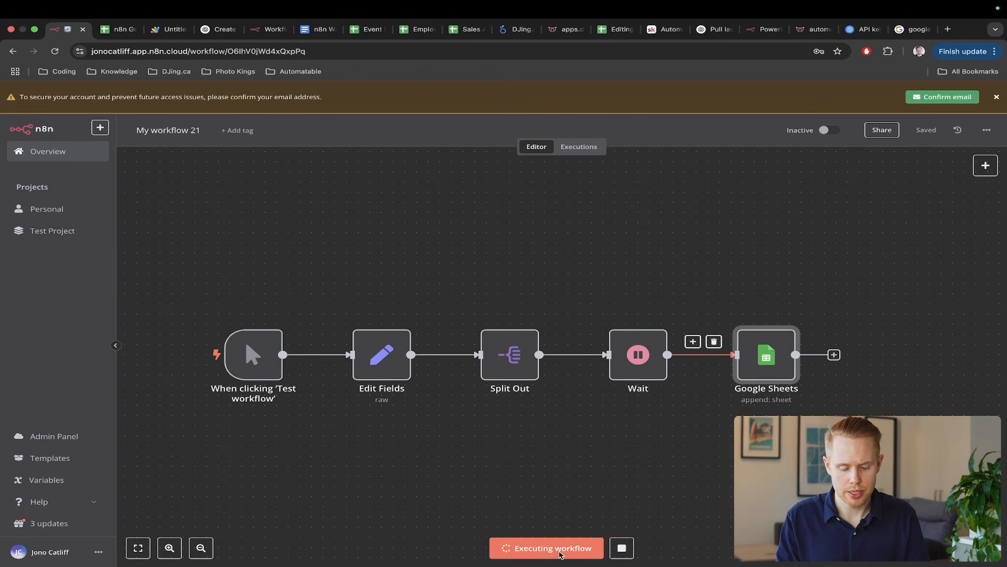
{"action": "key", "text": "ctrl+Tab"}
{"action": "left_click", "coordinate": [567, 355]}
{"action": "left_click", "coordinate": [391, 252]}
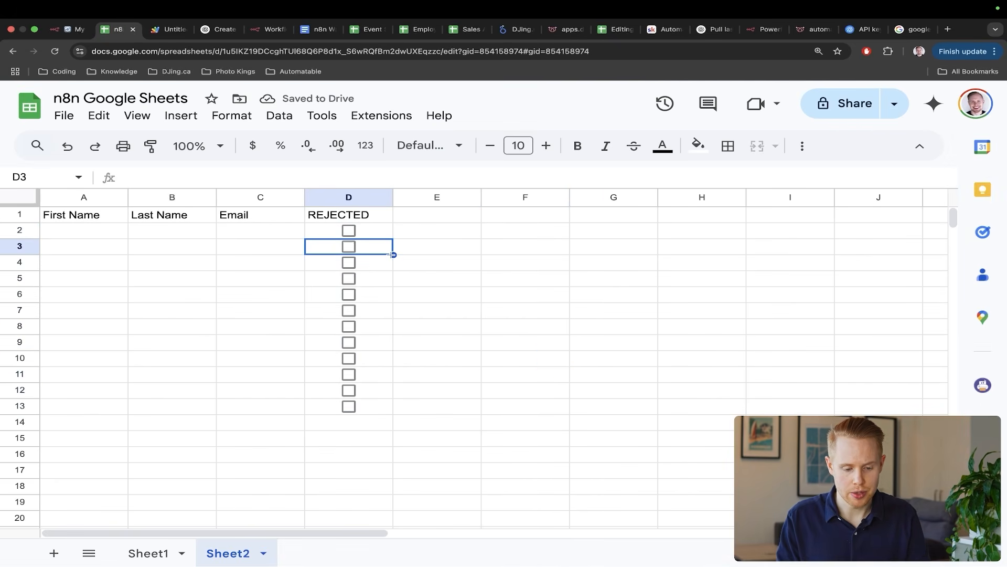
{"action": "left_click_drag", "start_coordinate": [370, 258], "coordinate": [194, 192]}
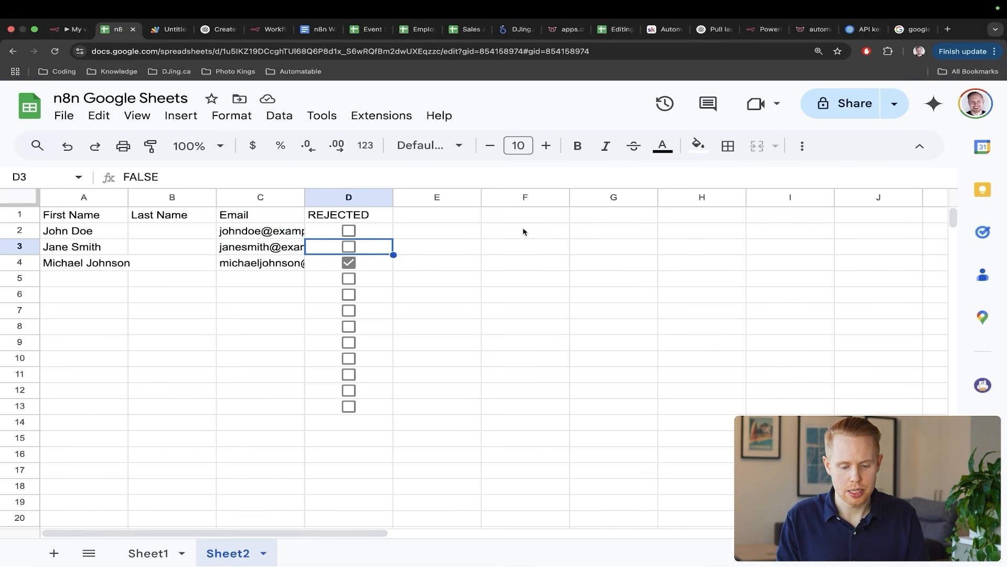
{"action": "mouse_move", "coordinate": [514, 229]}
{"action": "left_mouse_down"}
{"action": "mouse_move", "coordinate": [404, 232]}
{"action": "mouse_move", "coordinate": [366, 263]}
{"action": "left_mouse_up"}
{"action": "left_click_drag", "start_coordinate": [482, 195], "coordinate": [394, 231]}
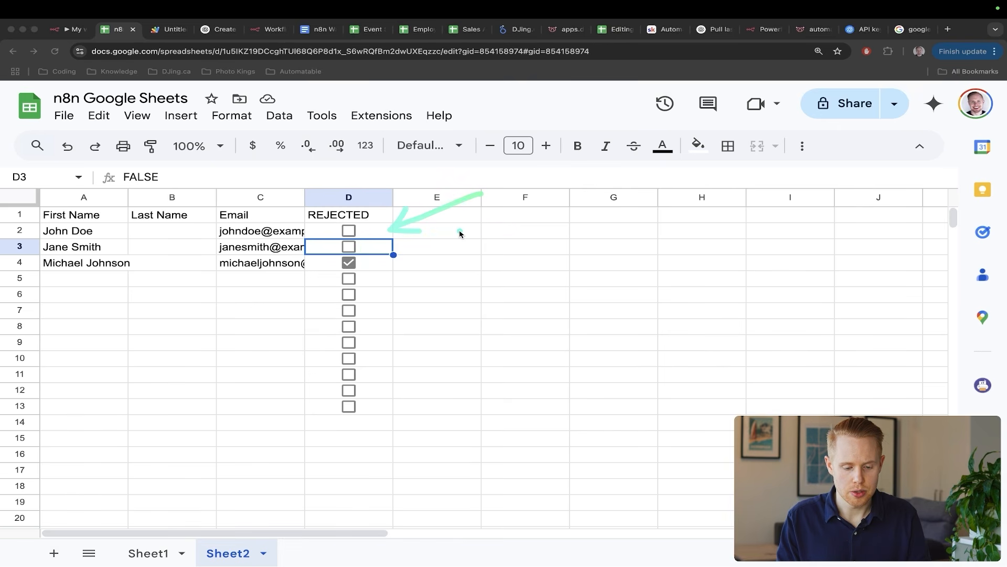
{"action": "mouse_move", "coordinate": [460, 231]}
{"action": "left_mouse_down"}
{"action": "mouse_move", "coordinate": [384, 252]}
{"action": "mouse_move", "coordinate": [386, 411]}
{"action": "left_mouse_up"}
{"action": "key", "text": "Escape"}
{"action": "key", "text": "Delete"}
{"action": "left_click", "coordinate": [443, 418]}
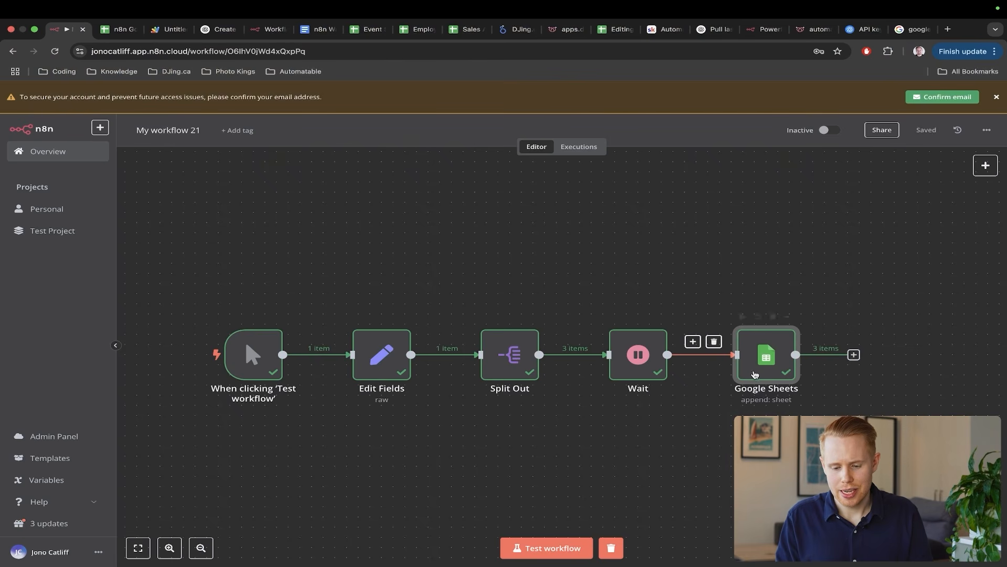
- Clear the existing REJECTED expression in the Google Sheets node
{"action": "double_click", "coordinate": [754, 374]}
{"action": "scroll", "coordinate": [549, 401], "scroll_direction": "down", "scroll_amount": 3}
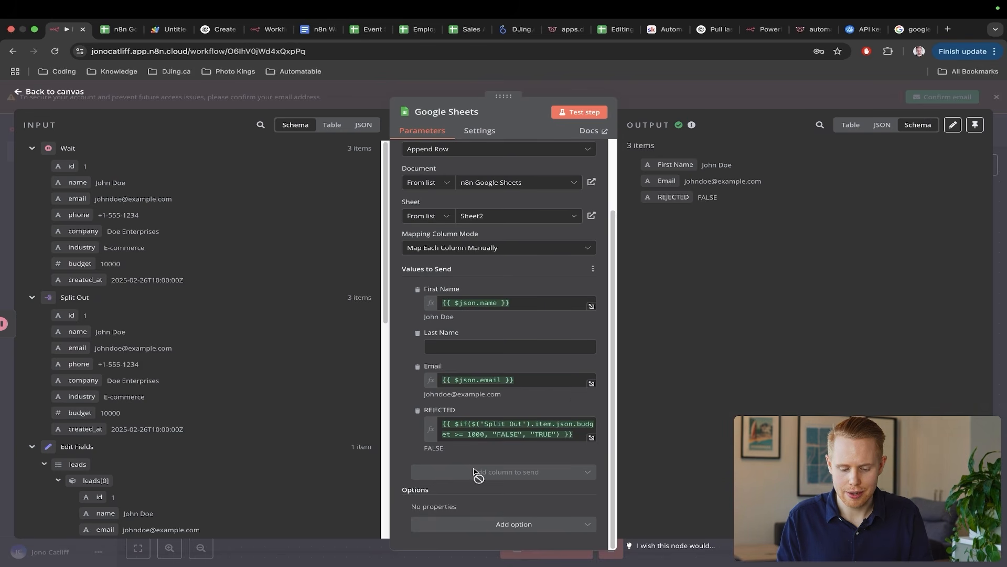
{"action": "left_click", "coordinate": [475, 435]}
{"action": "key", "text": "ctrl+a"}
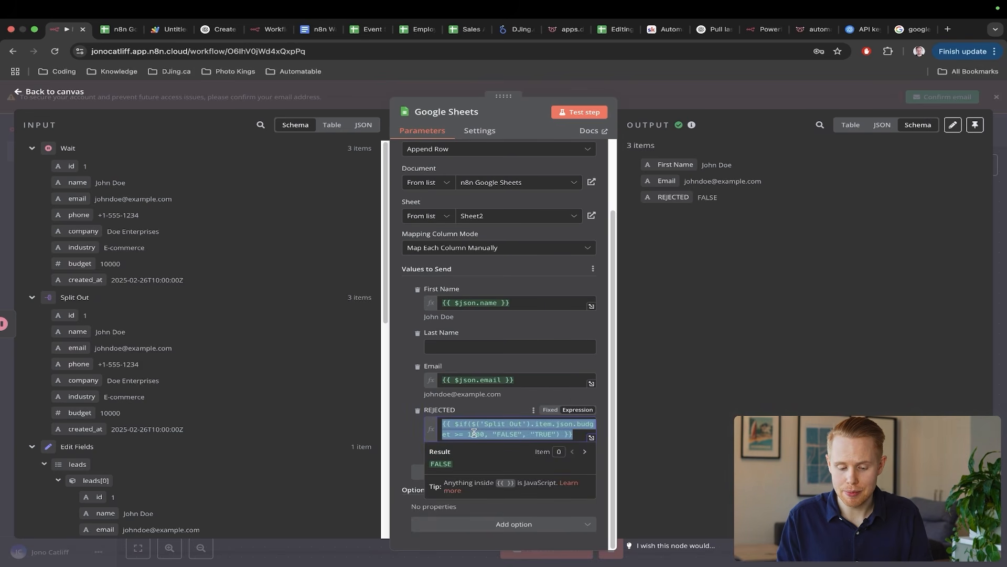
{"action": "key", "text": "BackSpace"}
- Set REJECTED to $ifEmpty on the Split Out name with fallback "NO NAME", then save
{"action": "type", "text": "{ "}
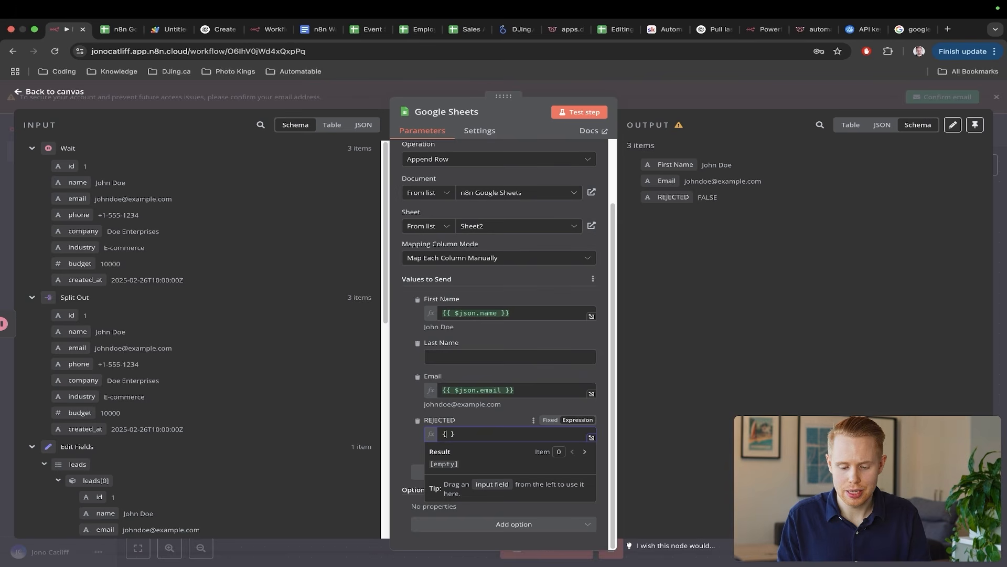
{"action": "type", "text": "{ "}
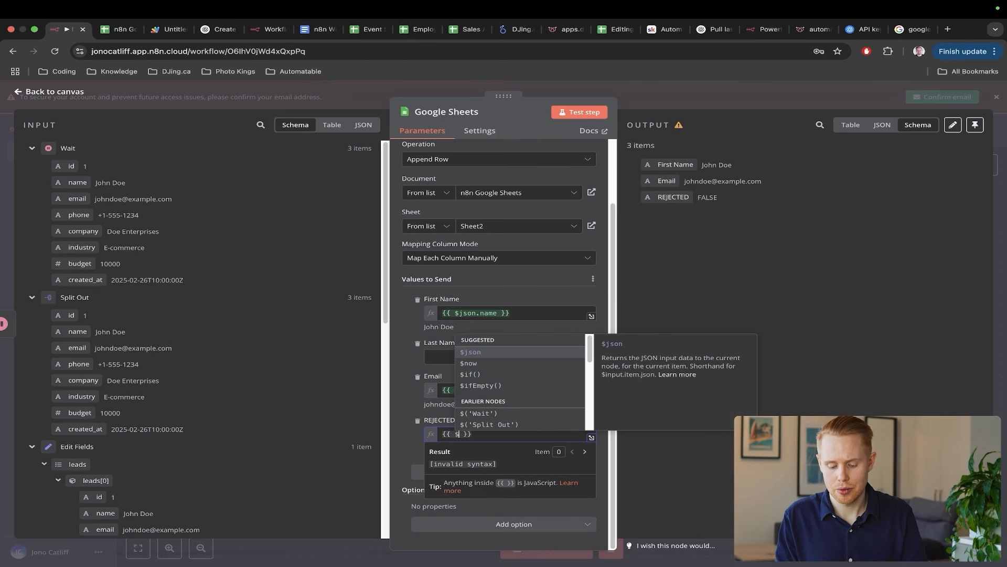
{"action": "type", "text": "$if"}
{"action": "left_click", "coordinate": [505, 365]}
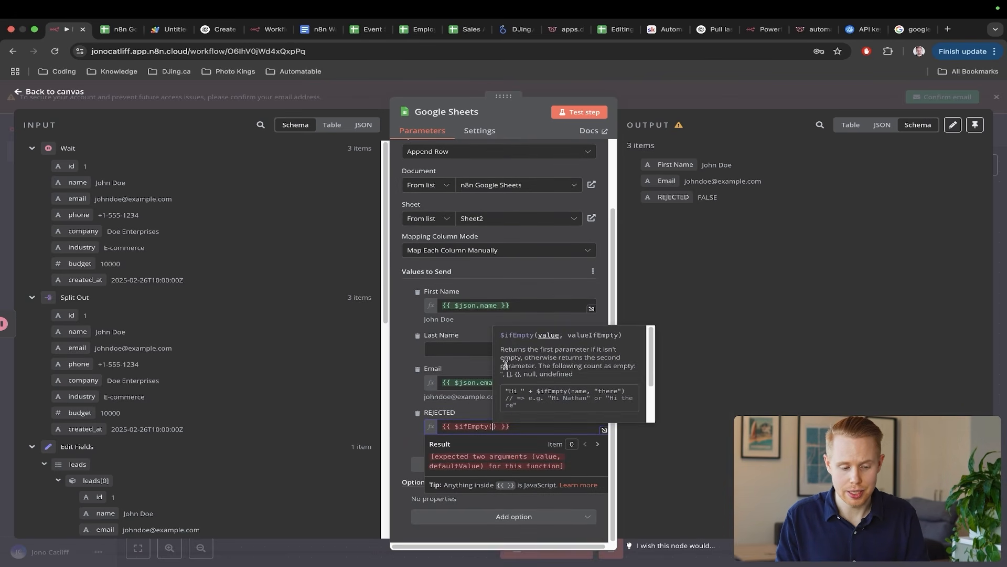
{"action": "left_click_drag", "start_coordinate": [77, 324], "coordinate": [498, 439]}
{"action": "type", "text": ", \"\""}
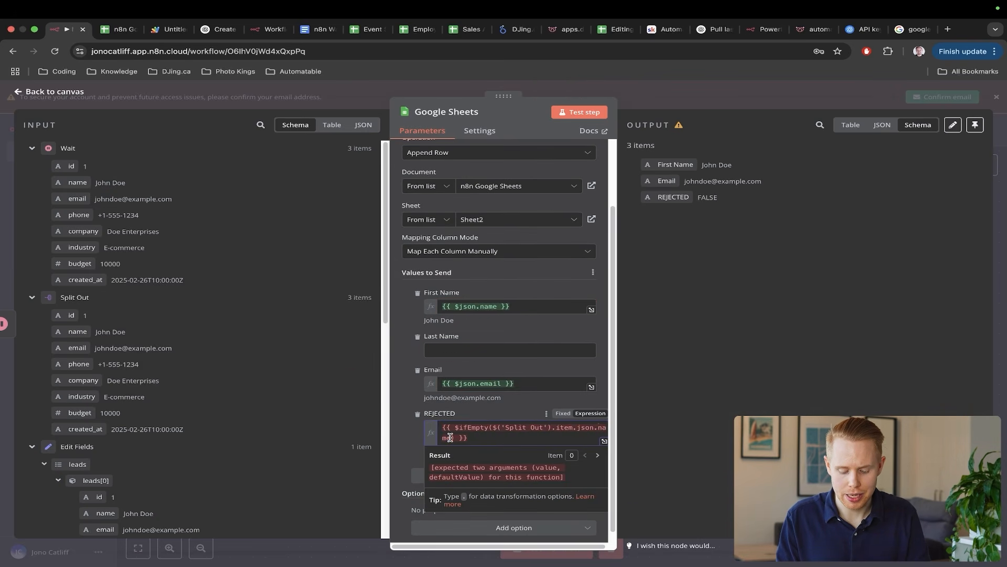
{"action": "type", "text": "NO NAME"}
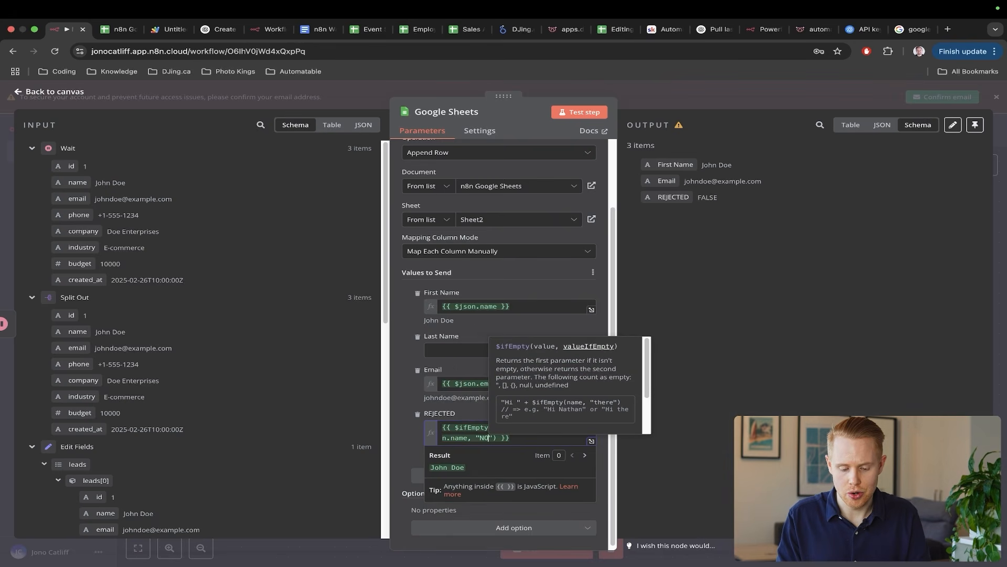
{"action": "left_click", "coordinate": [820, 315]}
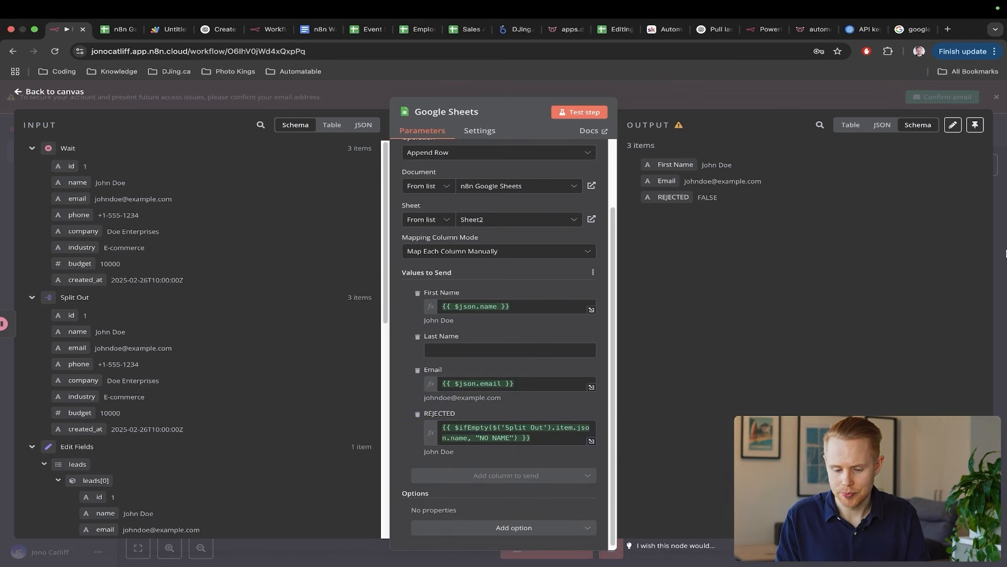
{"action": "key", "text": "Escape"}
{"action": "key", "text": "ctrl+s"}
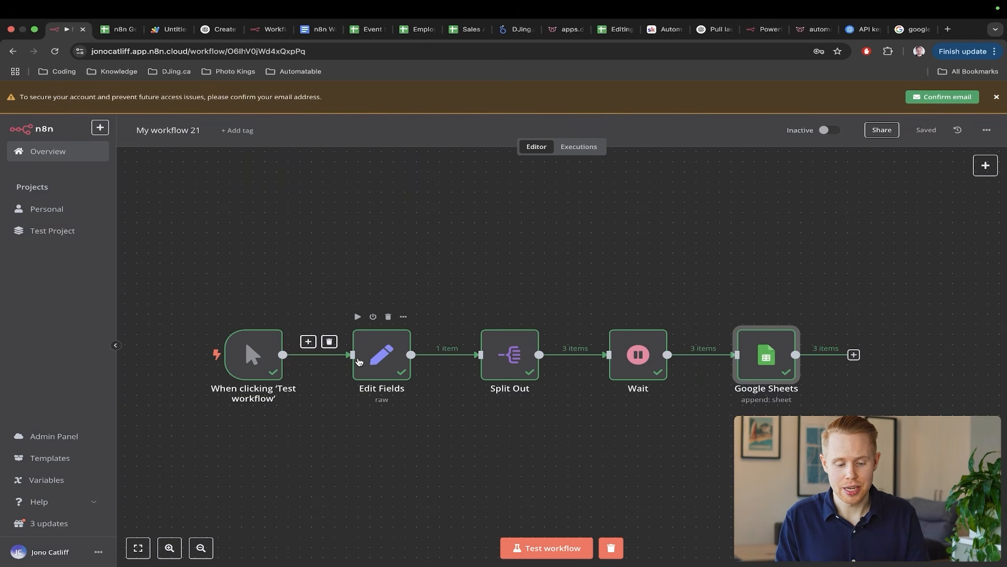
- Blank out the first lead's name in the Edit Fields JSON and rerun the test workflow
{"action": "double_click", "coordinate": [381, 354]}
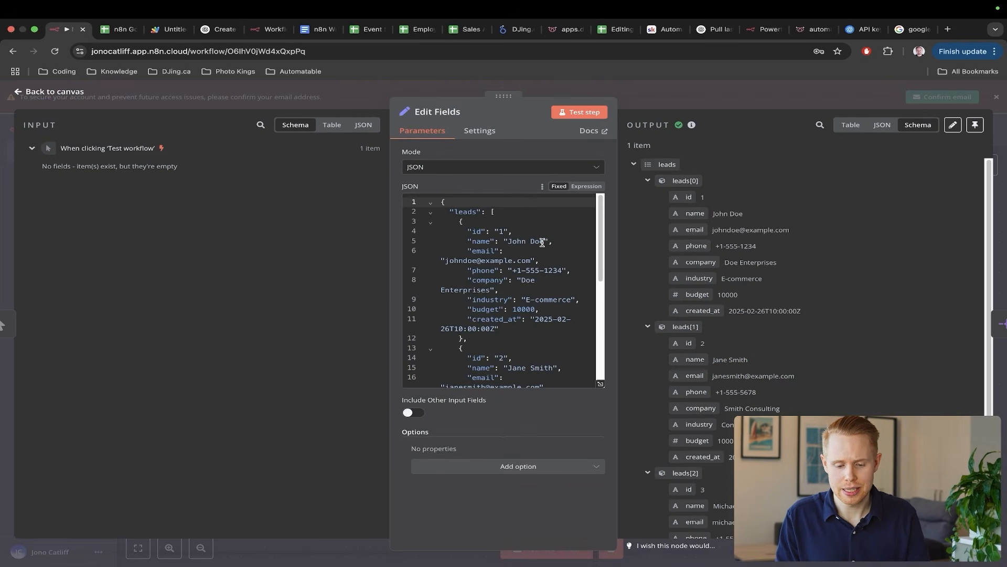
{"action": "left_click_drag", "start_coordinate": [542, 243], "coordinate": [524, 242]}
{"action": "key", "text": "BackSpace"}
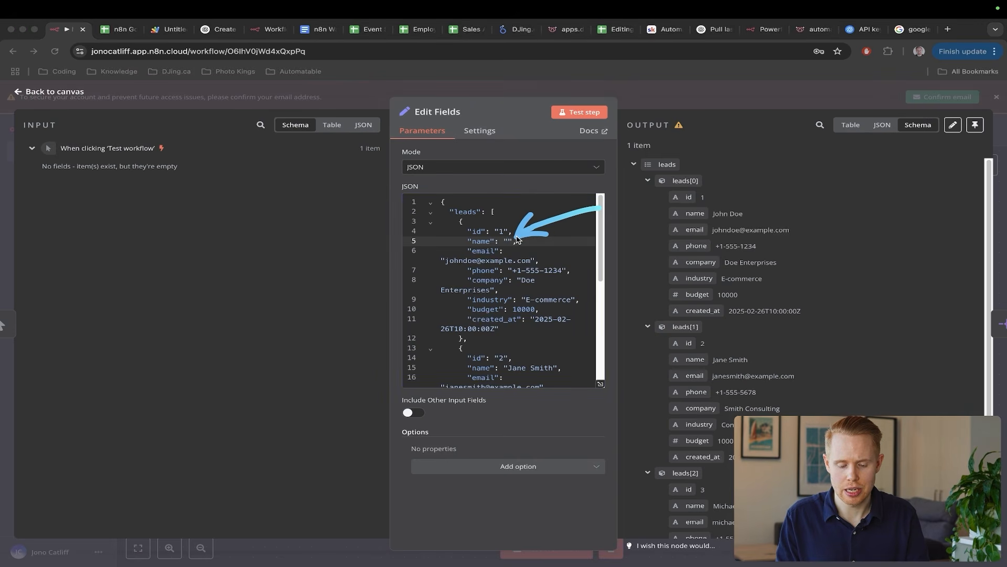
{"action": "left_click", "coordinate": [537, 552]}
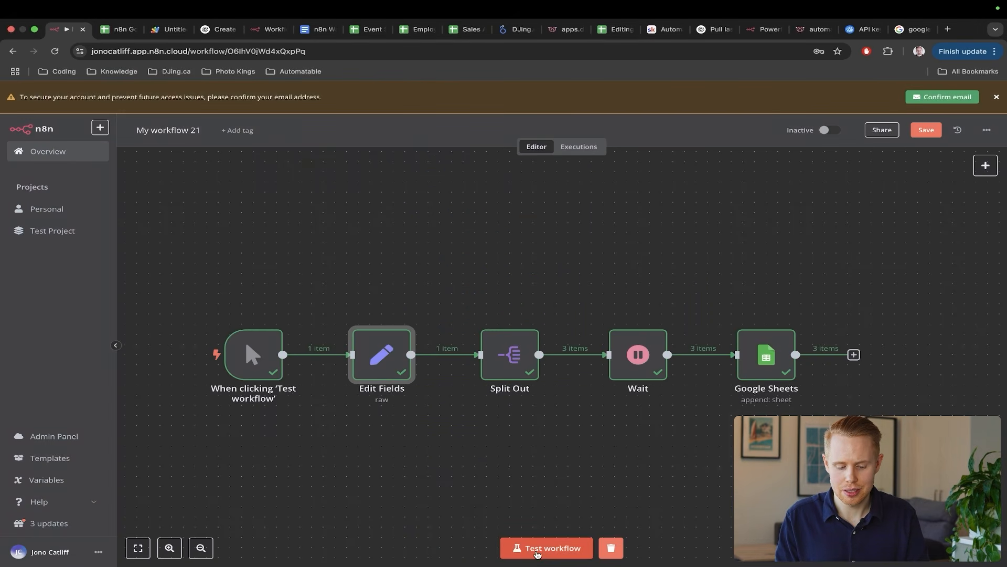
{"action": "left_click", "coordinate": [536, 552]}
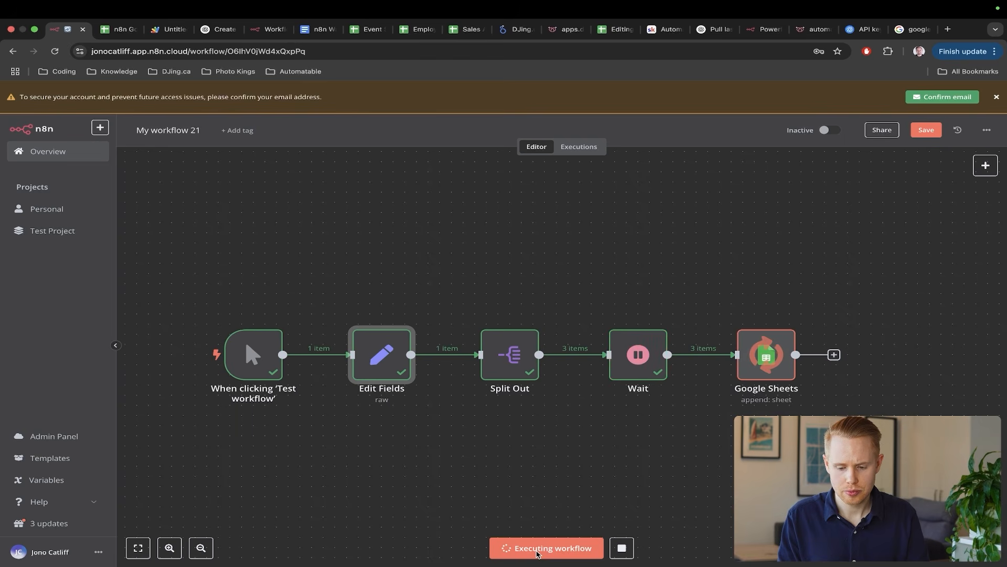
{"action": "key", "text": "ctrl+Tab"}
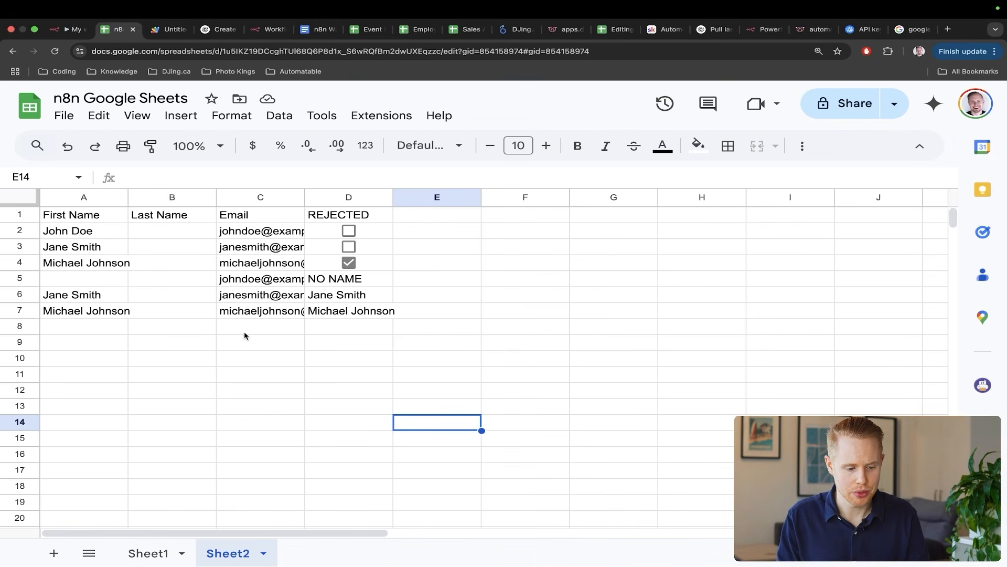
- Highlight row 5's empty first name and the NO NAME value in cell D5
{"action": "left_click_drag", "start_coordinate": [245, 334], "coordinate": [109, 280]}
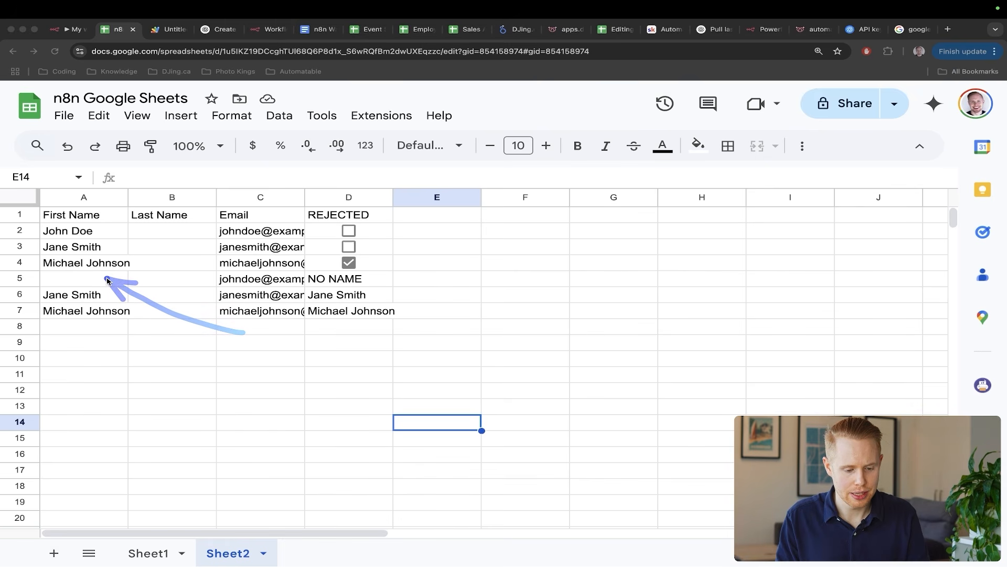
{"action": "mouse_move", "coordinate": [550, 347]}
{"action": "left_mouse_down"}
{"action": "mouse_move", "coordinate": [400, 317]}
{"action": "mouse_move", "coordinate": [369, 285]}
{"action": "left_mouse_up"}
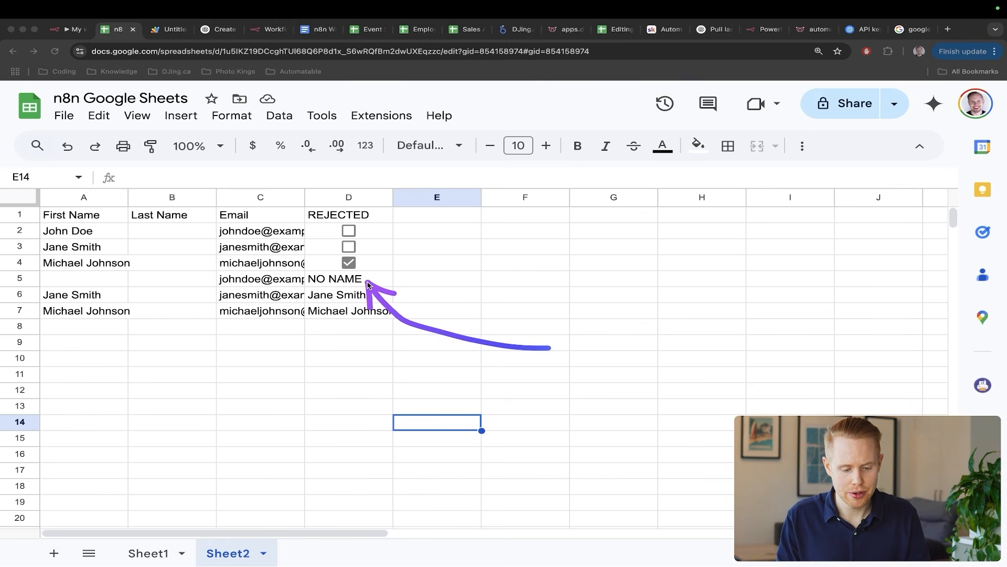
{"action": "key", "text": "s"}
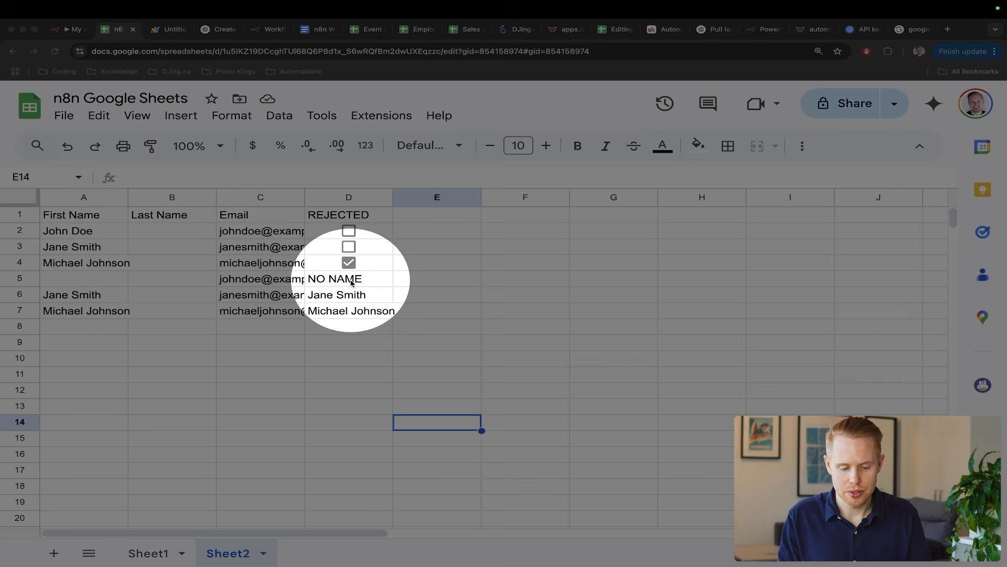
{"action": "key", "text": "s"}
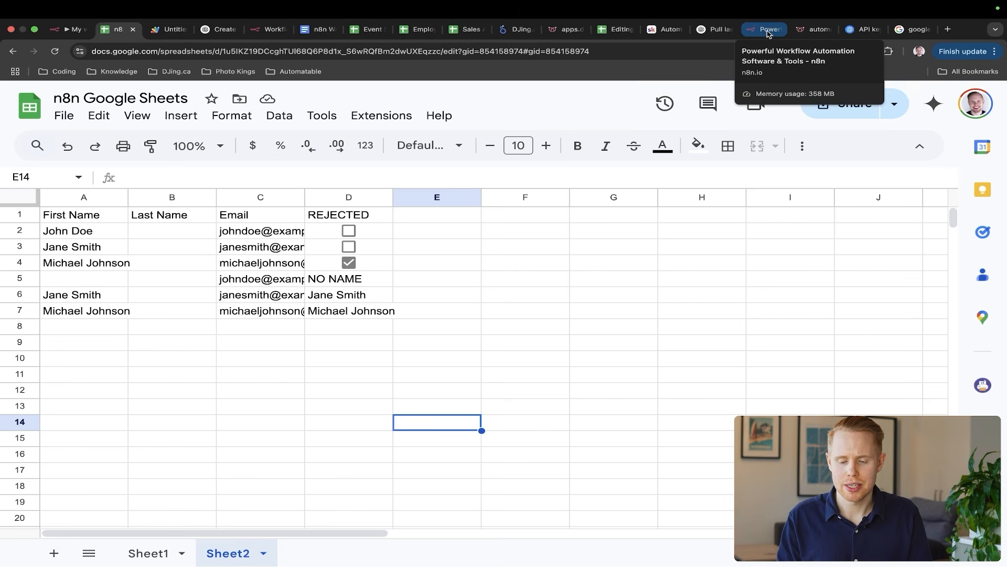
- Show the Automatable community About page and annotate its 181 members count
{"action": "left_click", "coordinate": [655, 30]}
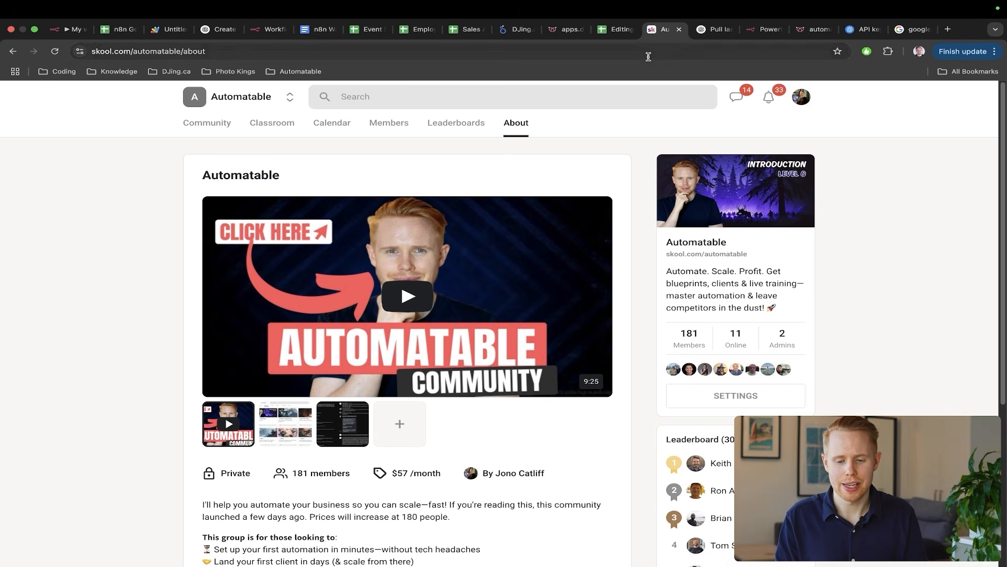
{"action": "key", "text": "ctrl+alt+a"}
{"action": "mouse_move", "coordinate": [336, 271]}
{"action": "left_mouse_down"}
{"action": "mouse_move", "coordinate": [185, 162]}
{"action": "mouse_move", "coordinate": [127, 69]}
{"action": "left_mouse_up"}
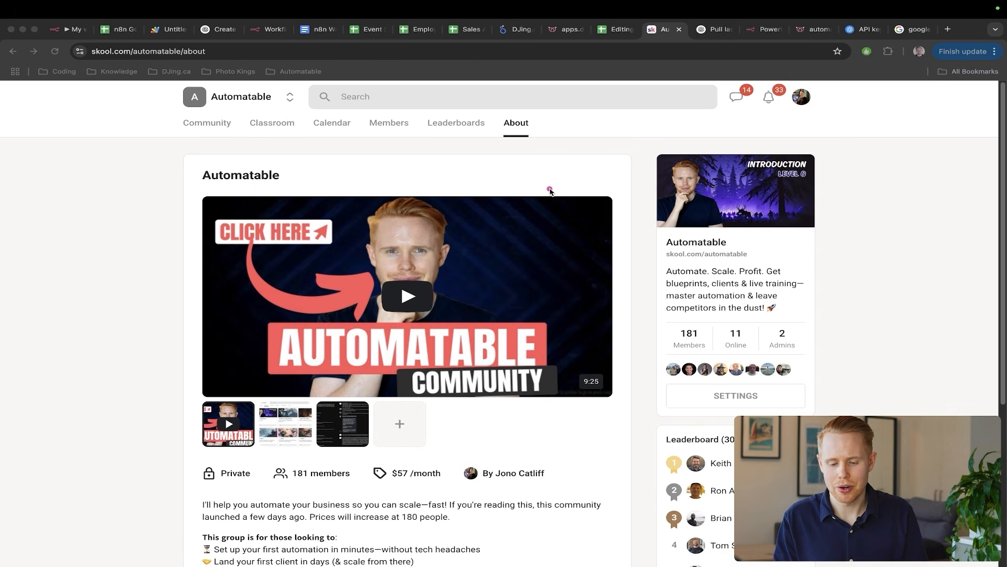
{"action": "left_click_drag", "start_coordinate": [548, 187], "coordinate": [687, 326]}
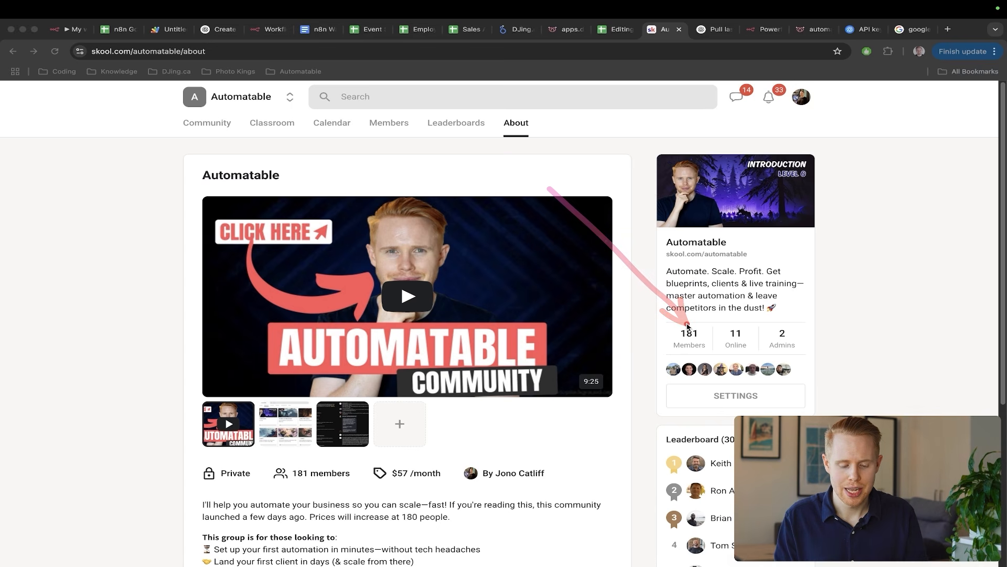
{"action": "key", "text": "Escape"}
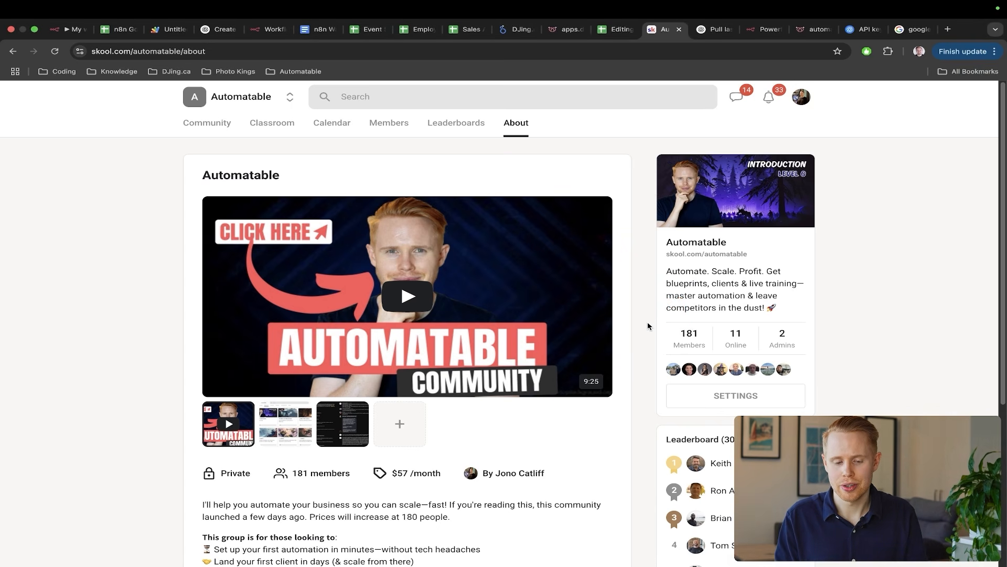